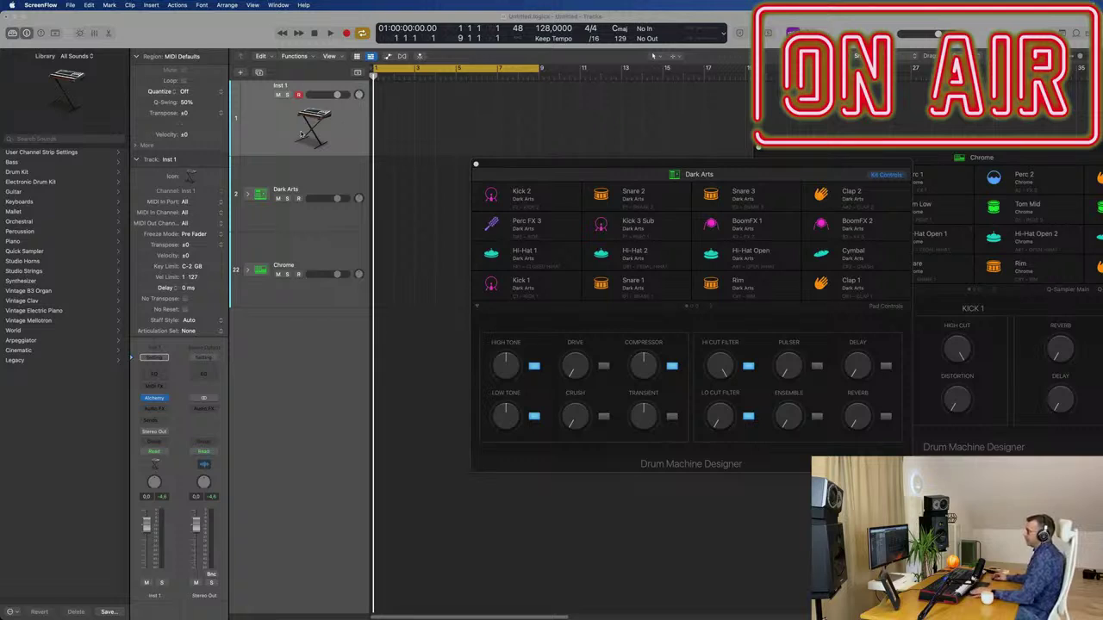
- Record a one-bar pattern of four kick hits on the Dark Arts track
click(312, 182)
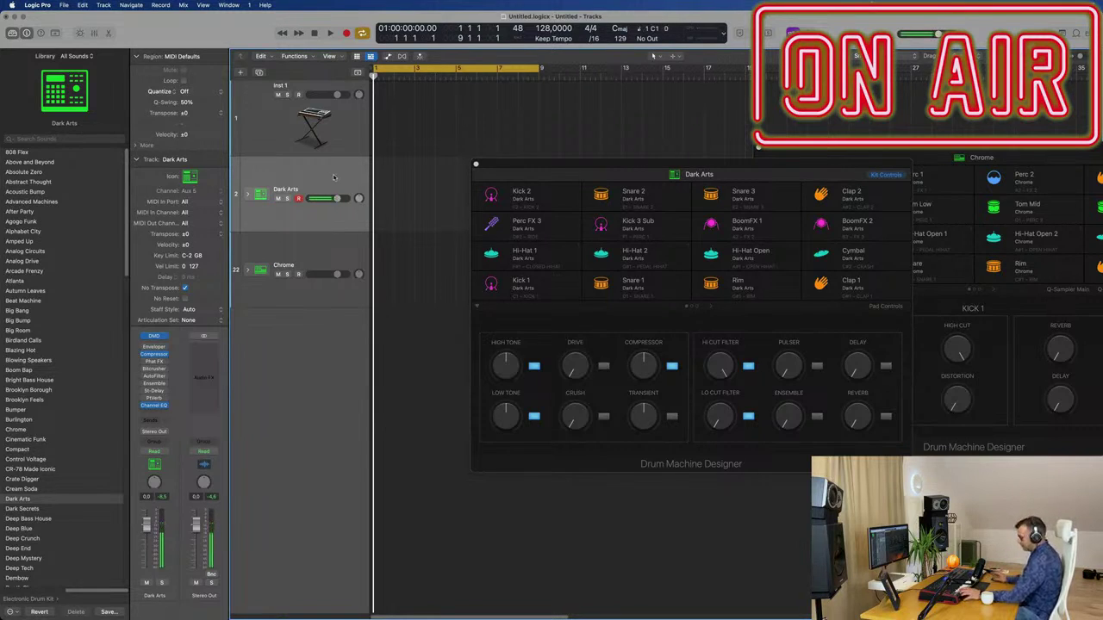
key(space)
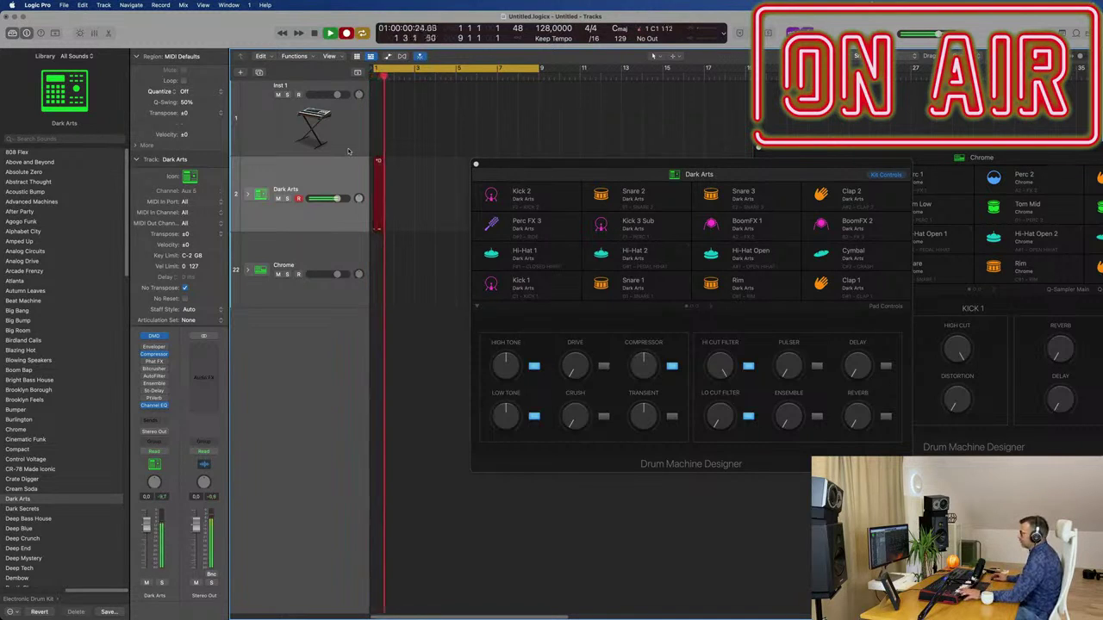
key(space)
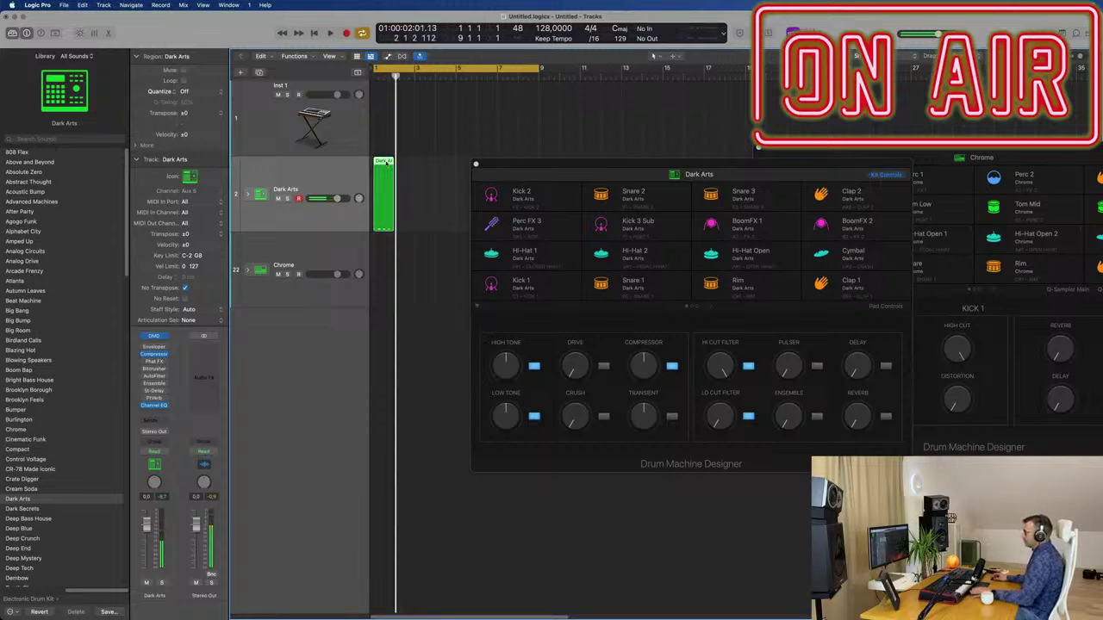
- Open the recorded kick region in the Piano Roll and align the first note to the start of bar 1
double_click(382, 169)
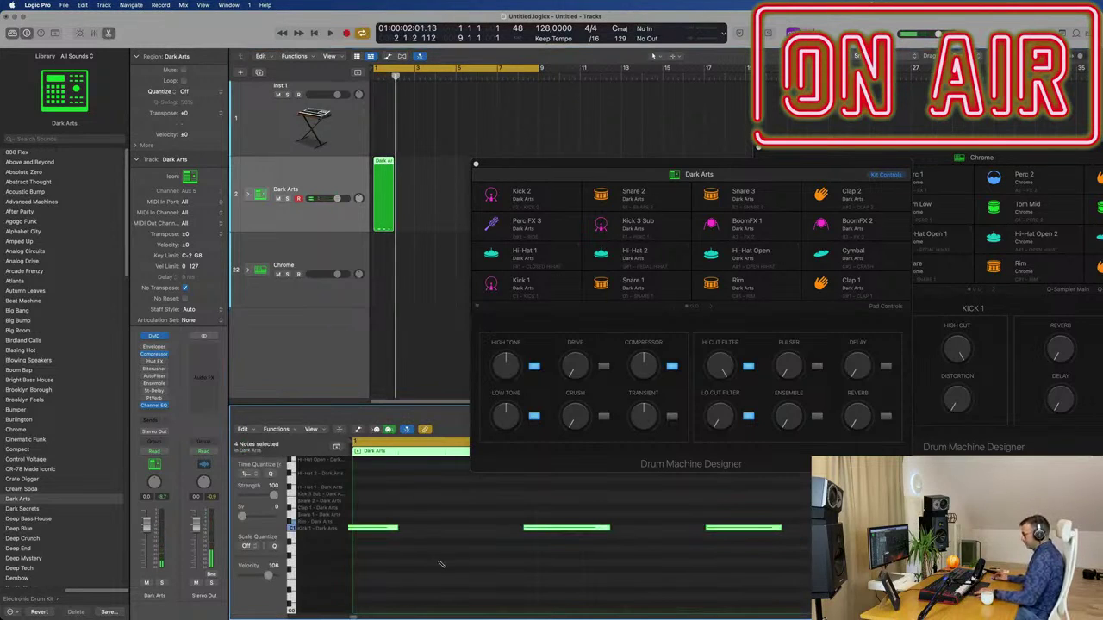
scroll(450, 565, down, 2)
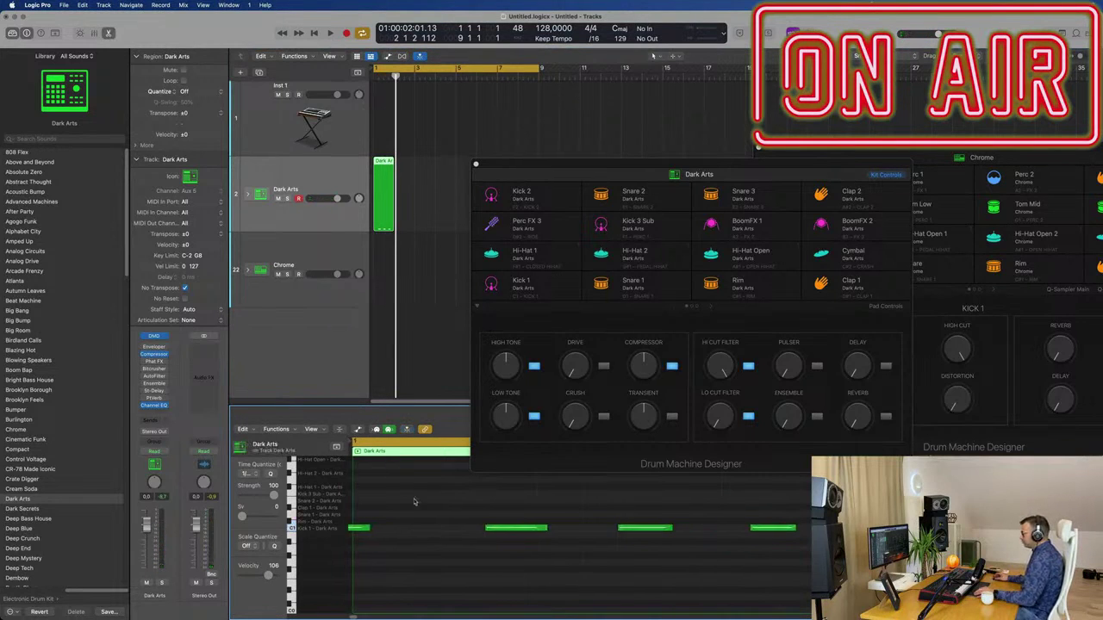
drag(363, 528, 399, 530)
click(419, 560)
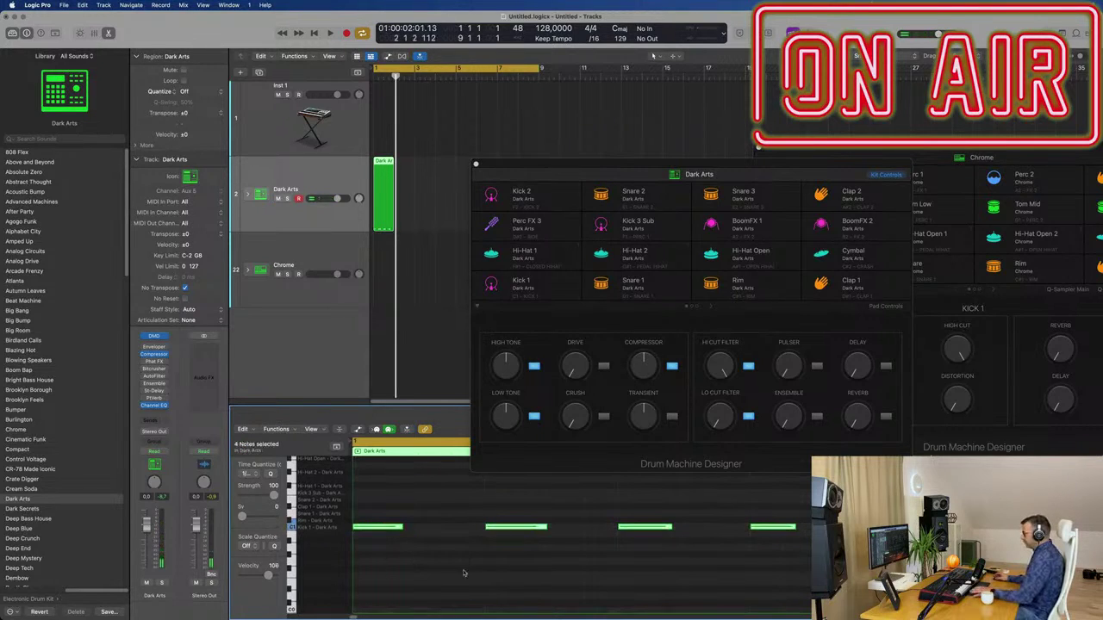
- Shorten the four kick notes to one sixteenth each (length 0 0 1 0)
drag(546, 527, 522, 528)
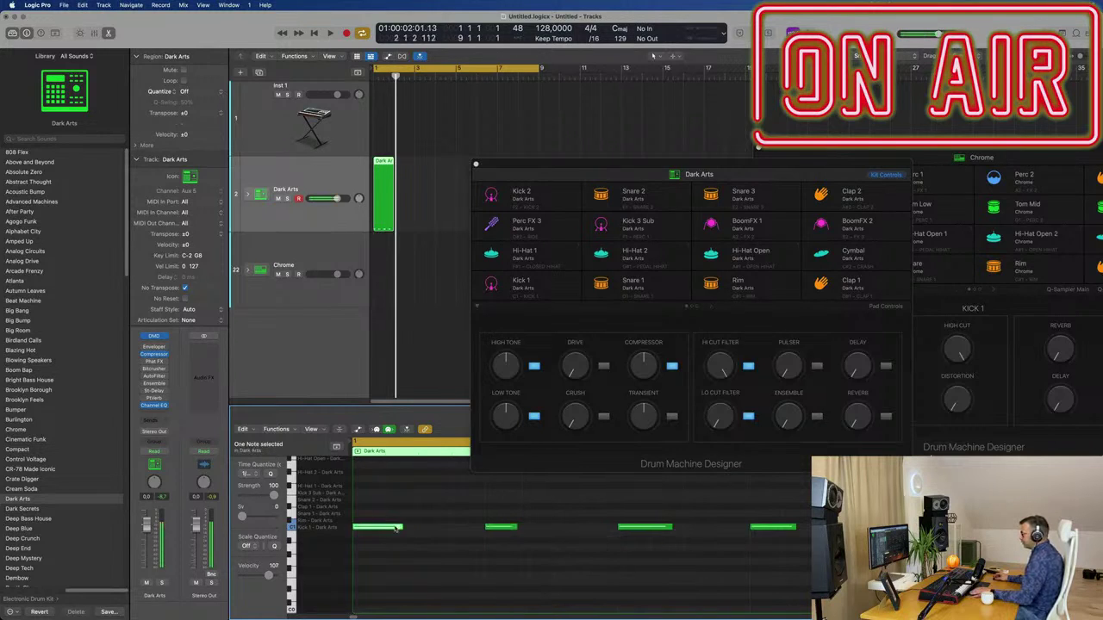
drag(400, 528, 397, 528)
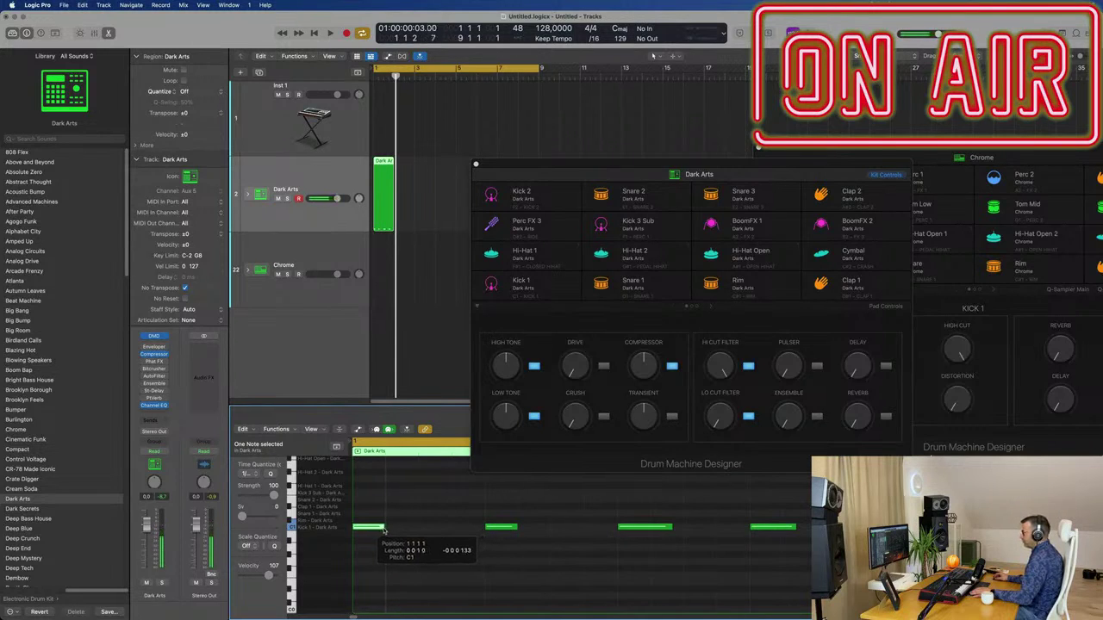
drag(669, 528, 650, 530)
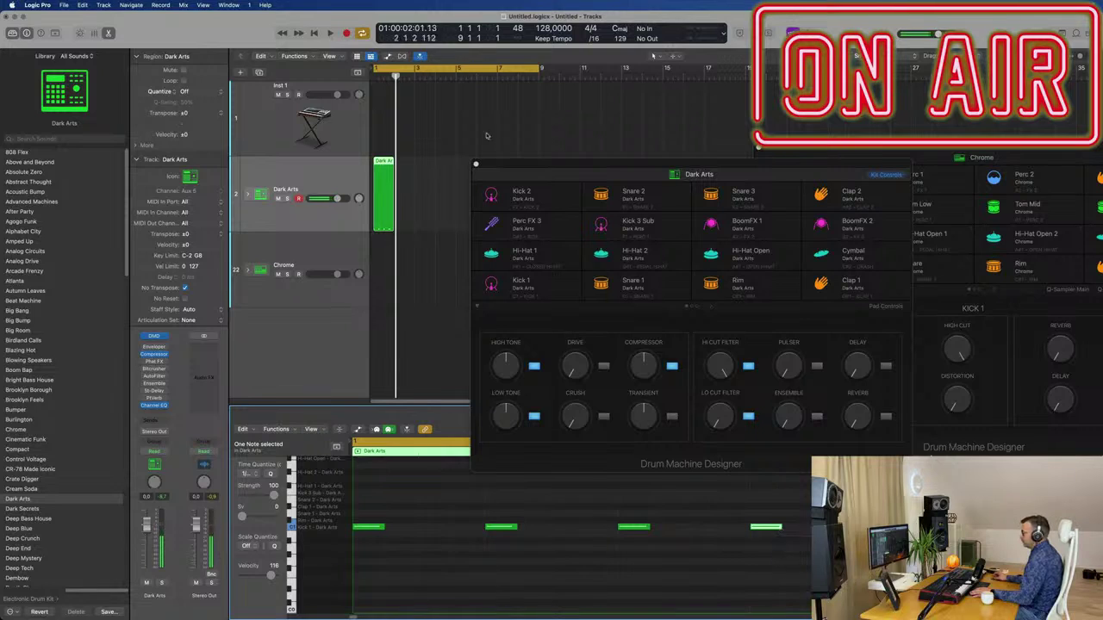
- Repeat the one-bar kick region to fill bars 1 to 8 and move the Dark Arts instrument window off the arrangement
click(409, 196)
key(super+r)
key(super+r)
key(super+r)
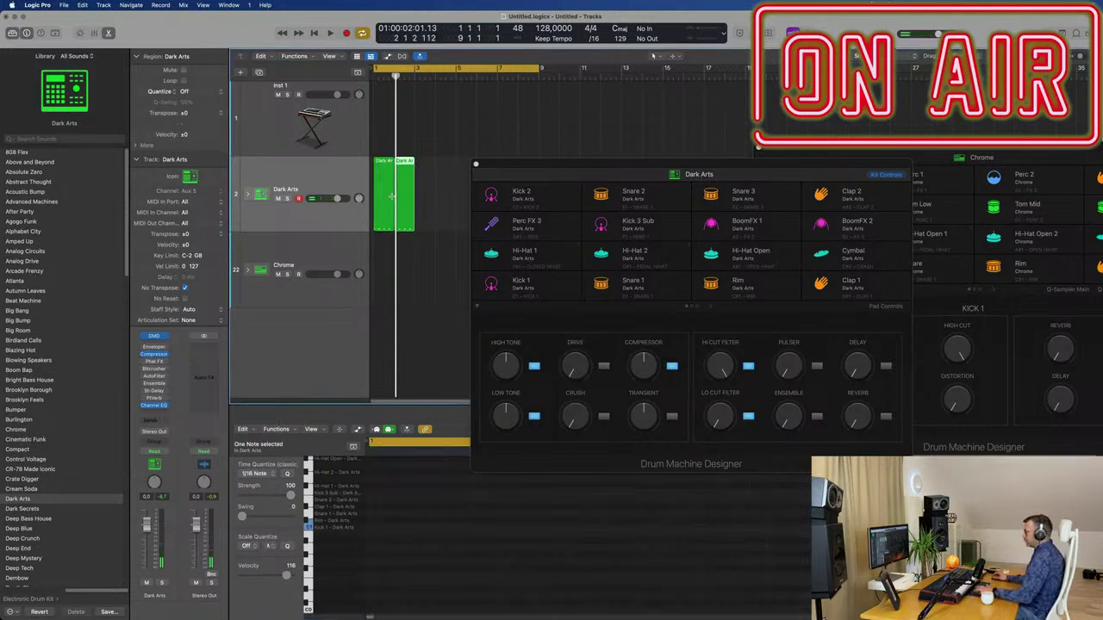
drag(525, 181, 883, 177)
- Expand the Dark Arts track stack and transpose the notes of all eight kick regions down an octave to C0
drag(603, 179, 379, 255)
click(248, 196)
key(space)
key(space)
click(452, 538)
key(alt+shift+Down)
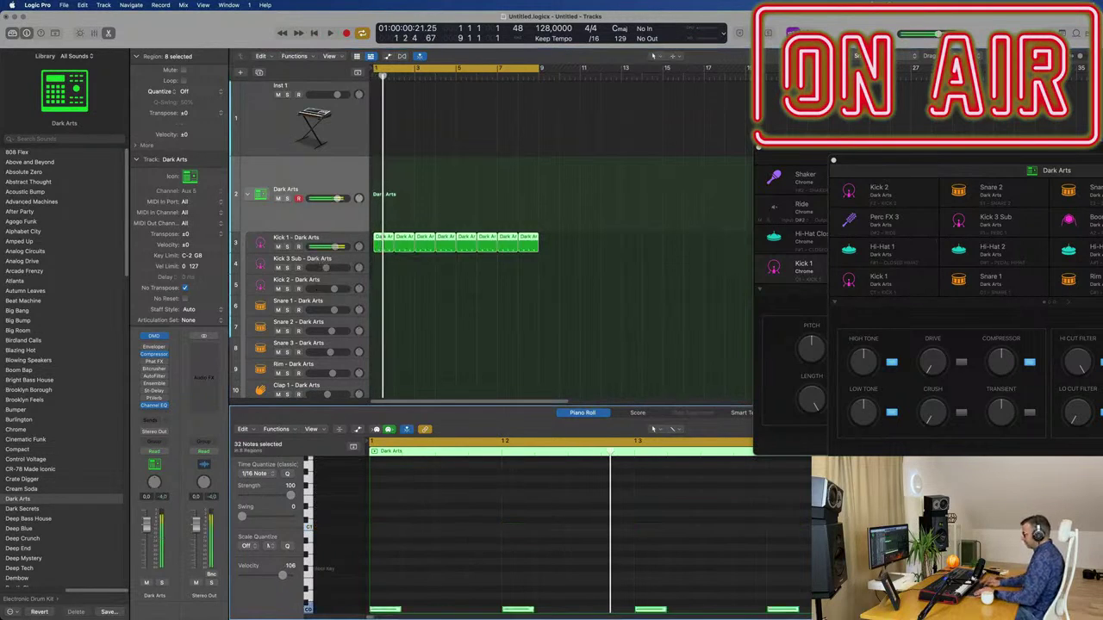
- Raise the notes of all kick regions to E0 while auditioning the loop
key(space)
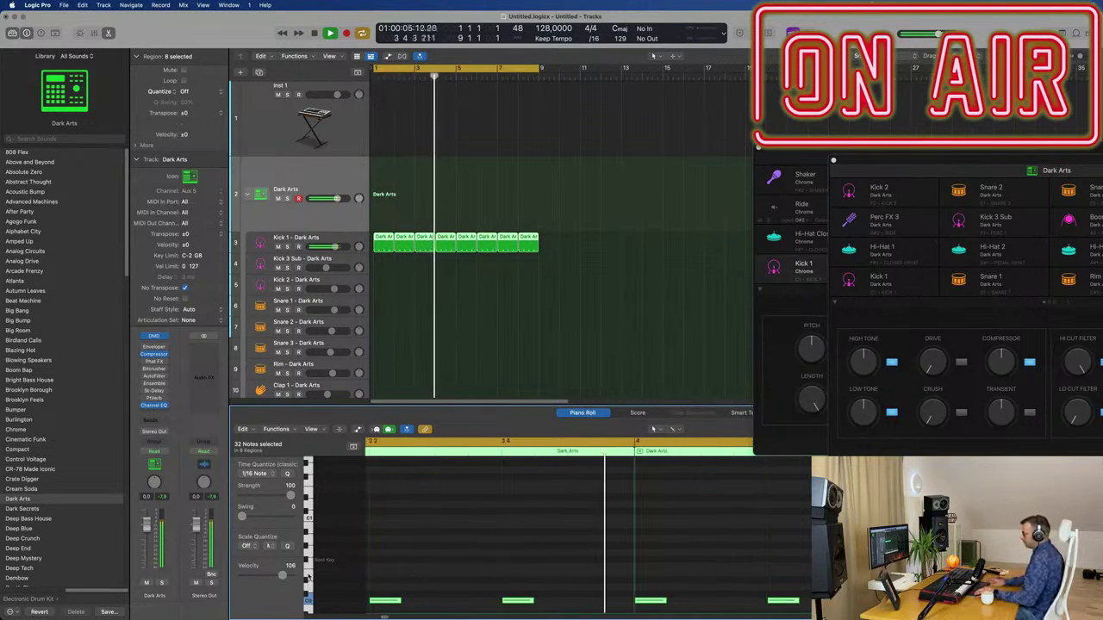
key(alt+shift+Up)
key(alt+Up)
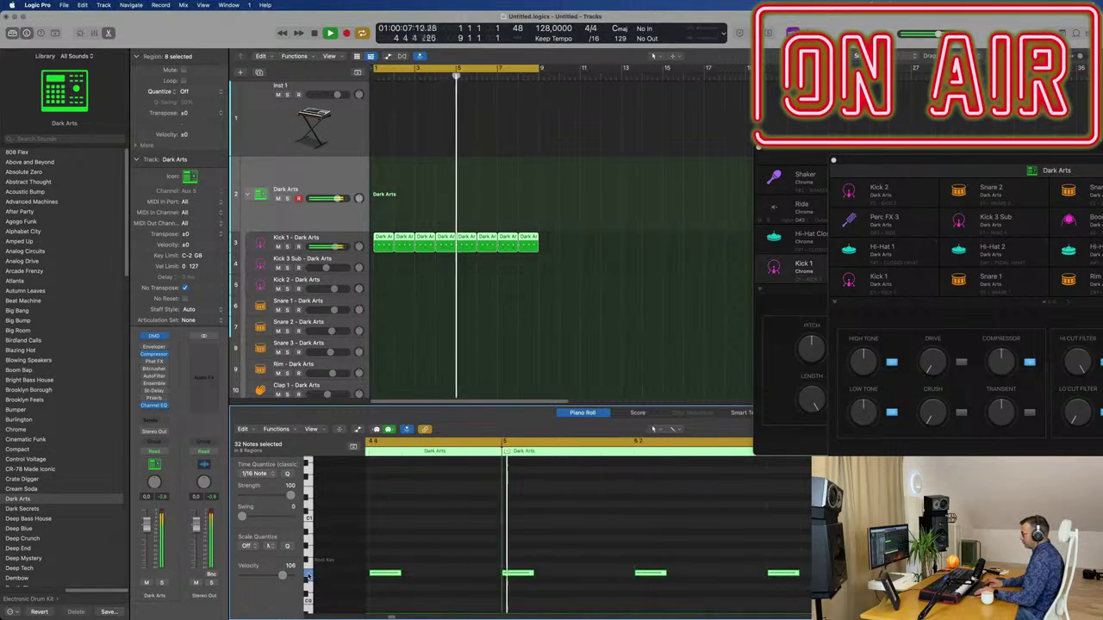
key(space)
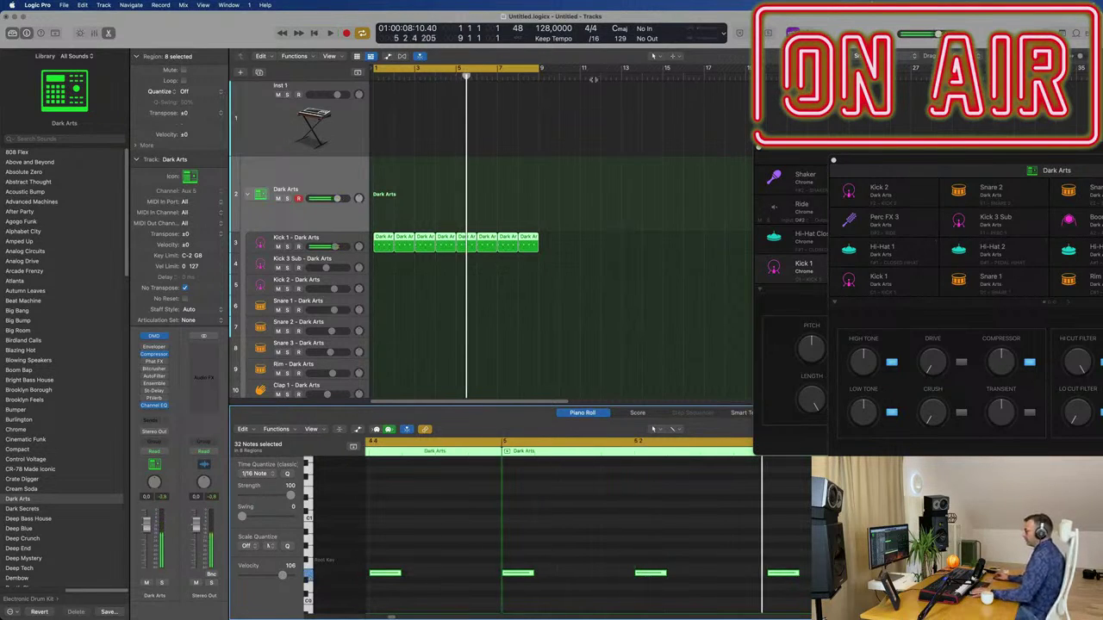
- Play the kick loop and reposition the Dark Arts Drum Machine Designer window over the Chrome one
click(561, 180)
key(space)
drag(899, 159, 727, 97)
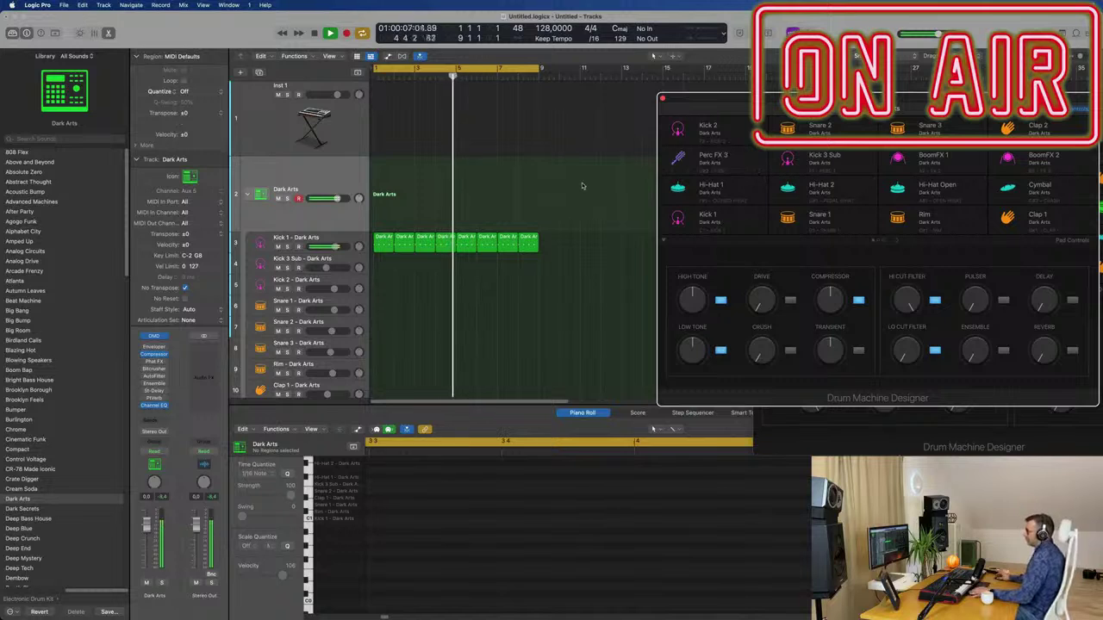
- Copy the first Kick 1 region to bar 1 of the Snare 1 track
click(393, 302)
scroll(393, 300, down, 3)
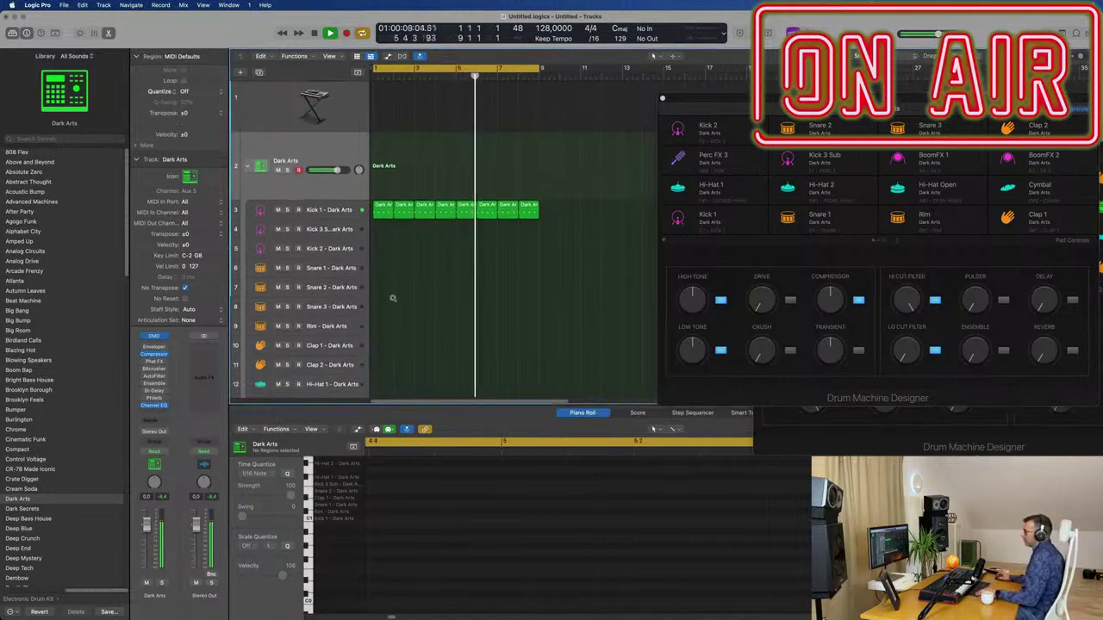
drag(383, 209, 383, 268)
key(space)
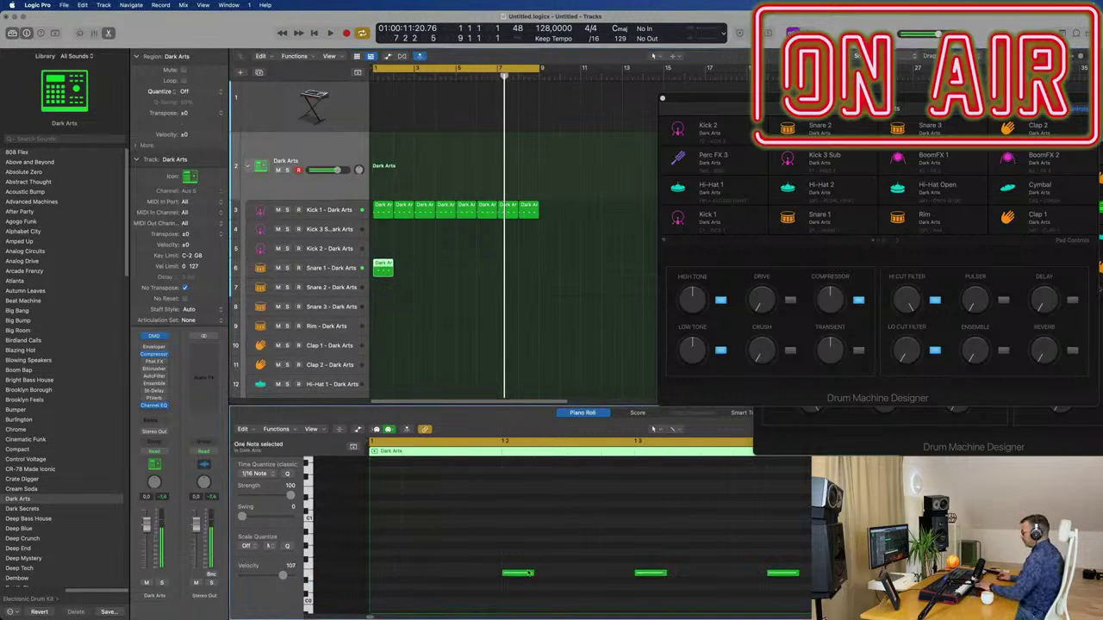
- Reduce the Snare 1 region to hits on beats 2 and 4, raise their pitch and audition the pattern
drag(468, 539, 810, 614)
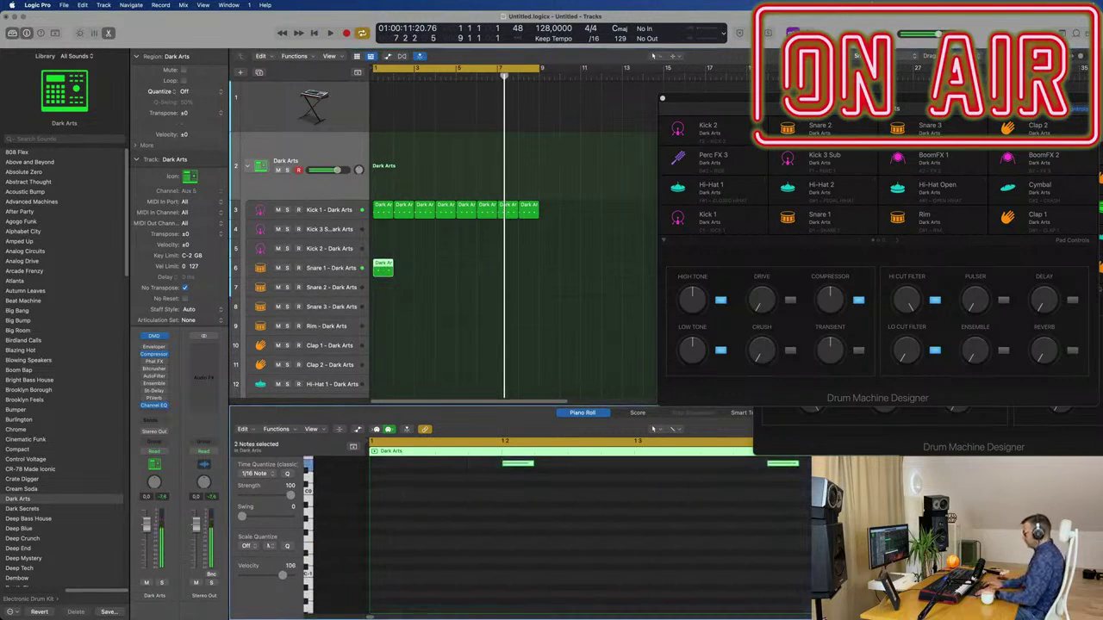
key(Return)
key(space)
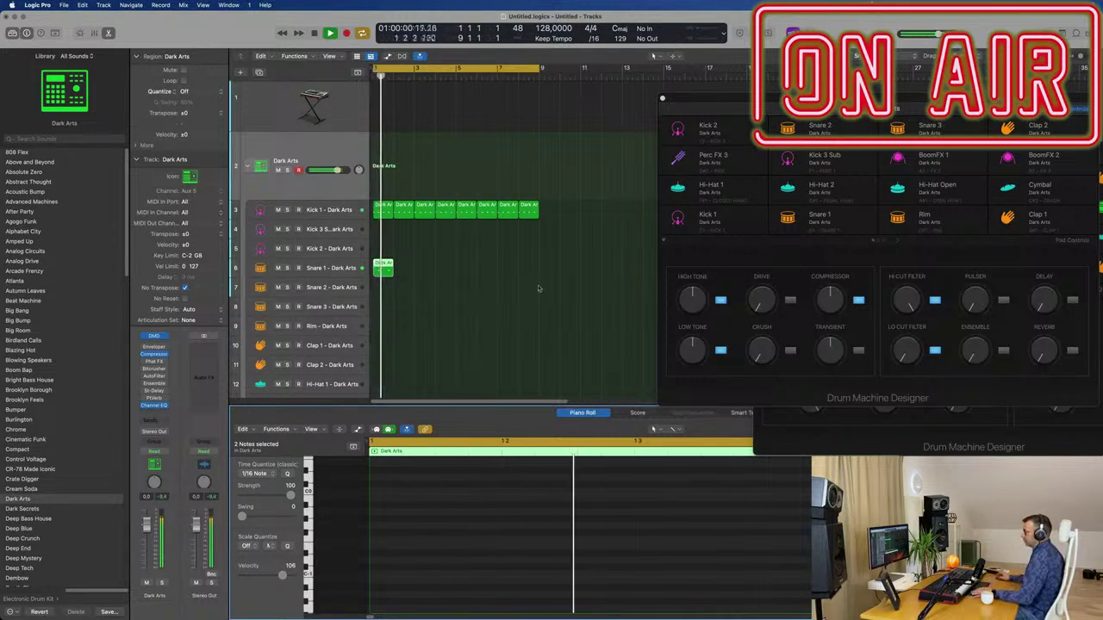
key(space)
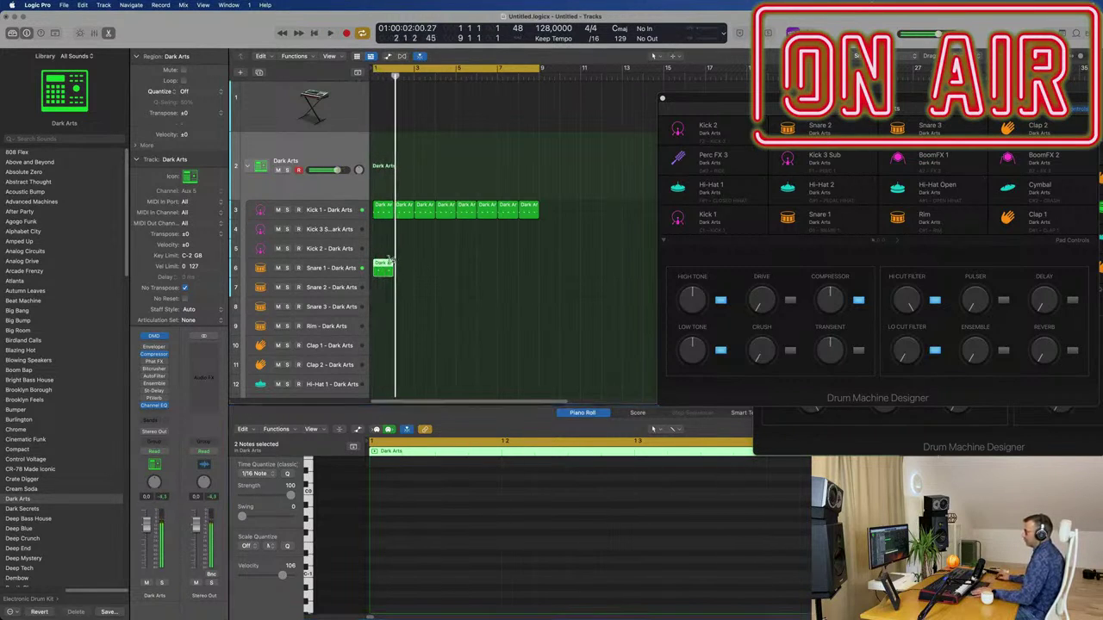
- Move the snare region from Snare 1 to the Snare 2 track and audition it with the kick
drag(377, 267, 381, 287)
key(Return)
key(space)
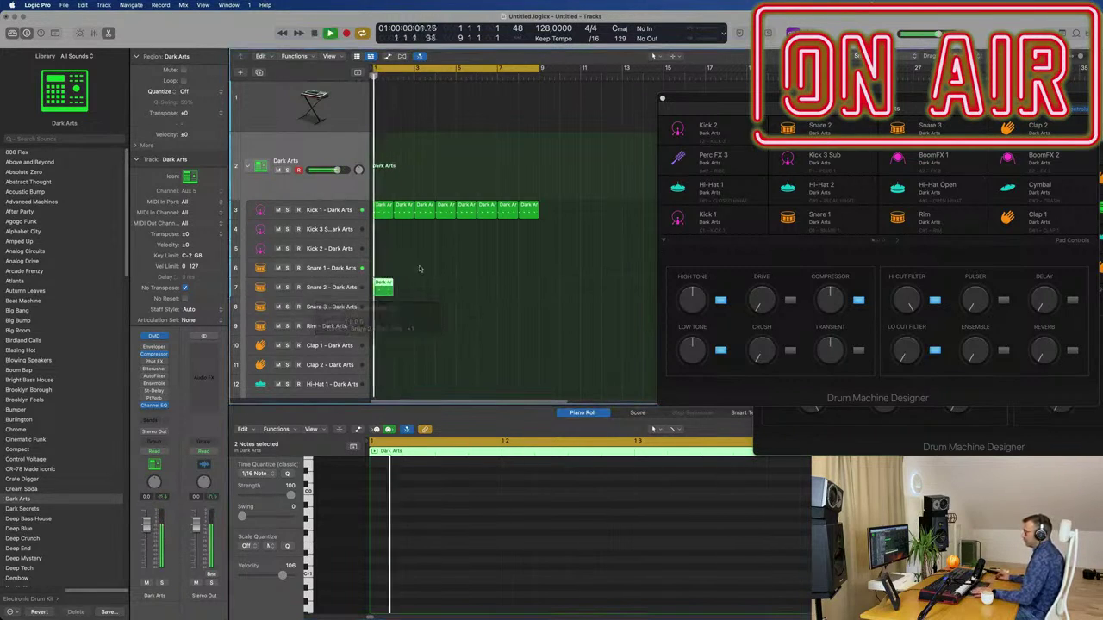
key(space)
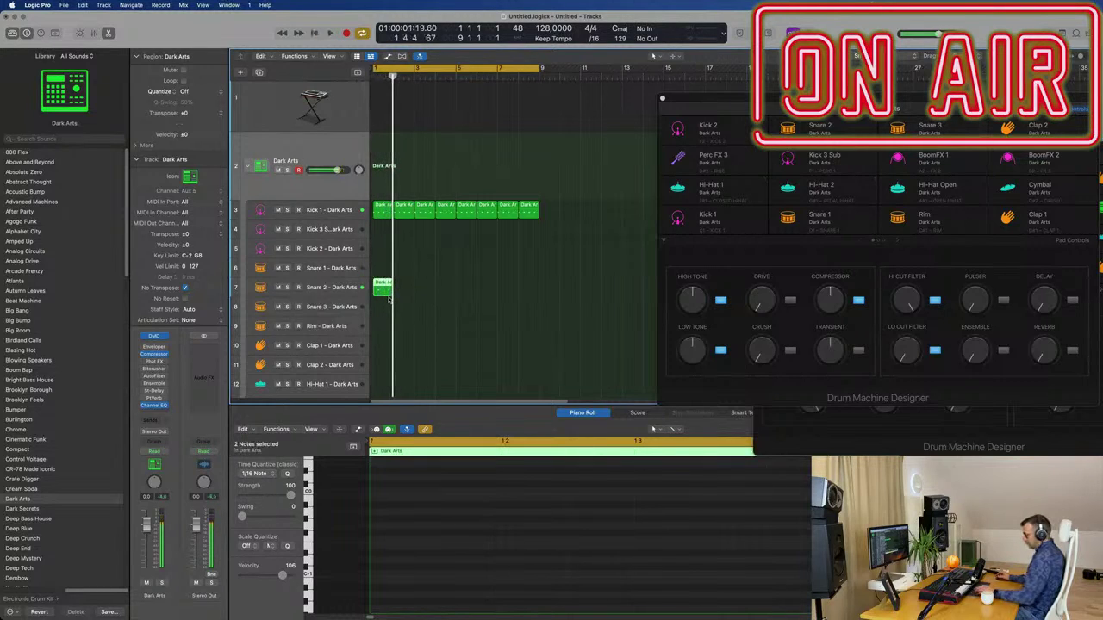
- Repeat the Snare 2 region to fill bars 1 to 8 and play the loop from the start
key(super+r)
key(super+r)
key(super+r)
key(Return)
key(space)
- Copy the first Kick 1 region to bar 1 of the Hi-Hat 1 track
scroll(436, 221, down, 1)
key(super+Up)
key(super+Up)
key(super+Up)
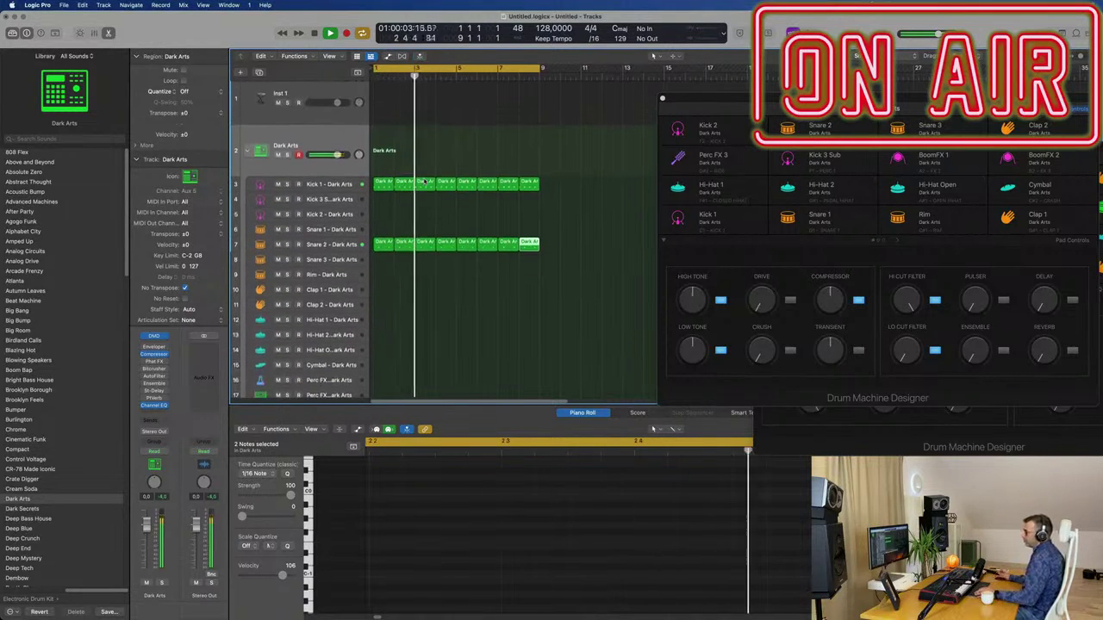
drag(384, 182, 384, 319)
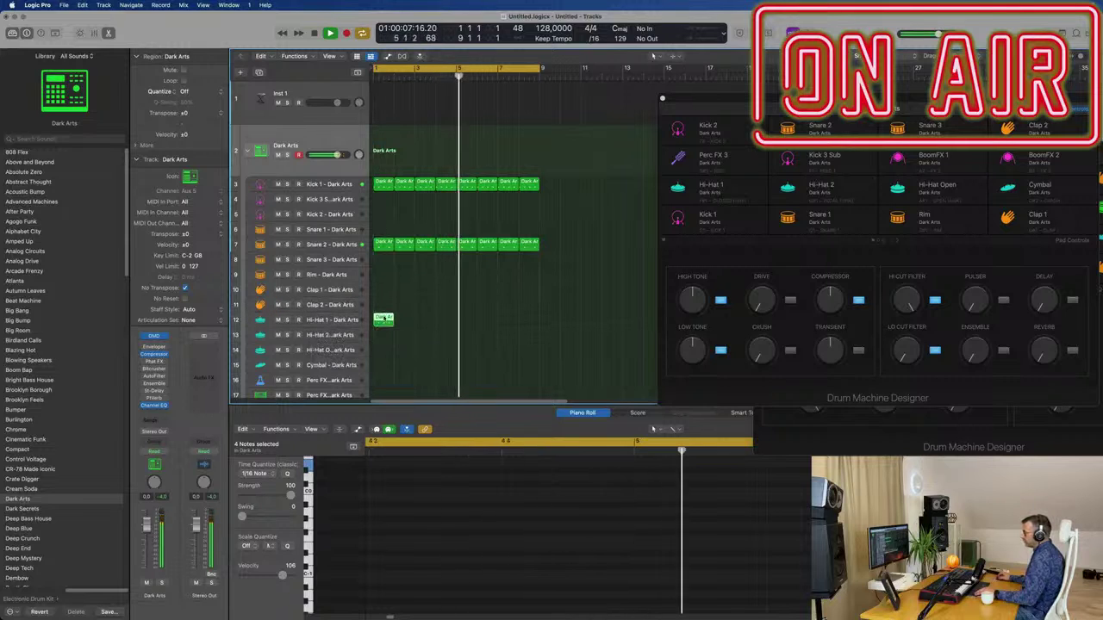
- Shift the Hi-Hat 1 notes to the off-beats in the Piano Roll and transpose them up to E3
double_click(385, 319)
double_click(383, 327)
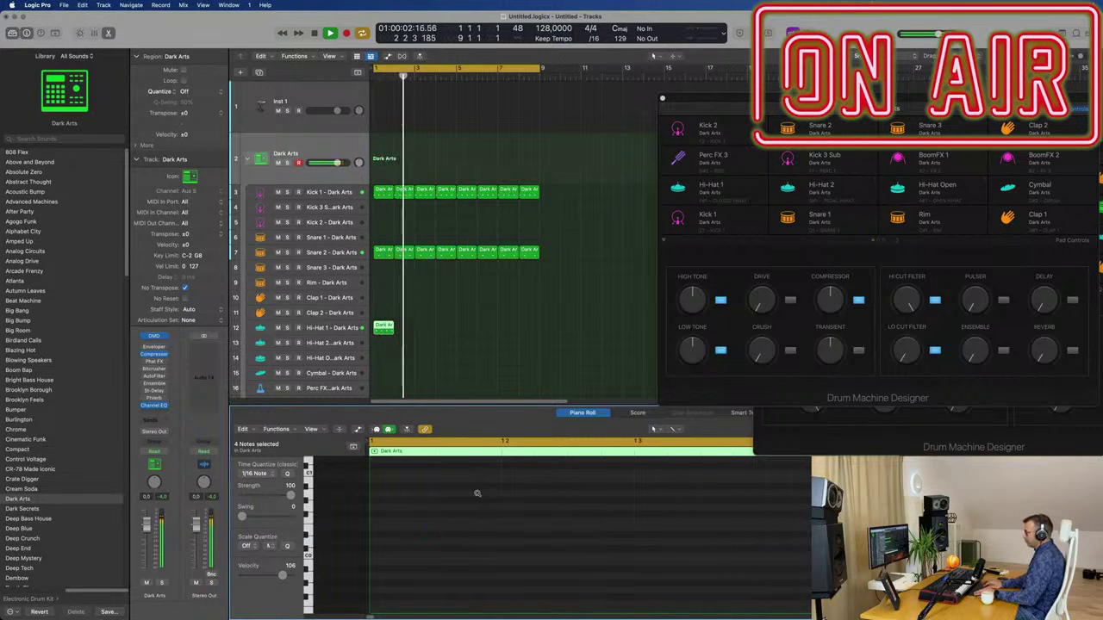
key(space)
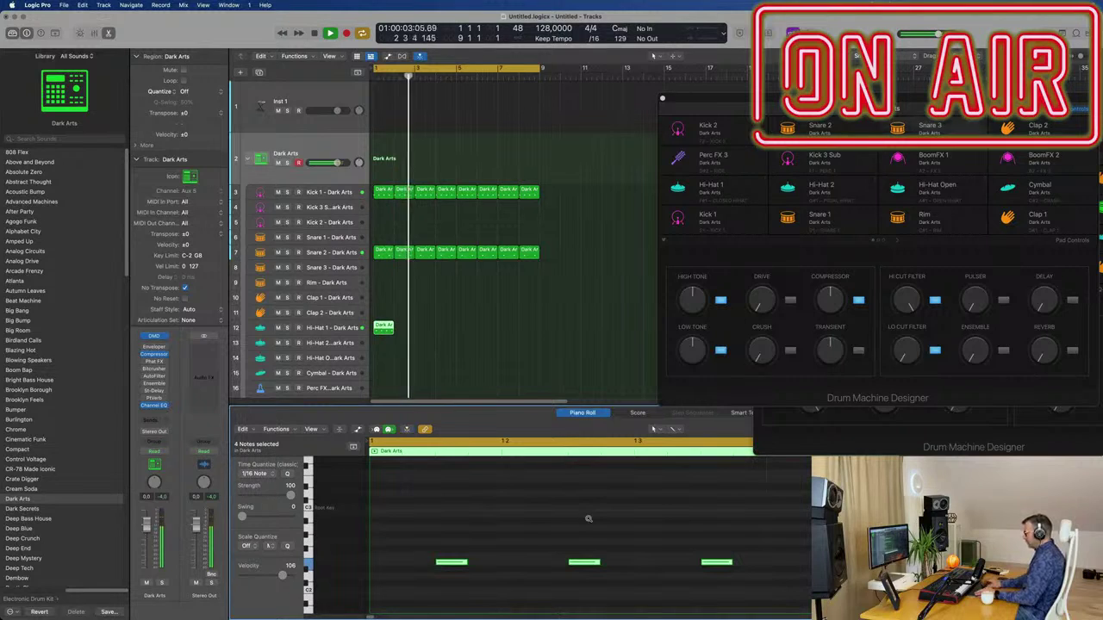
key(alt+shift+Up)
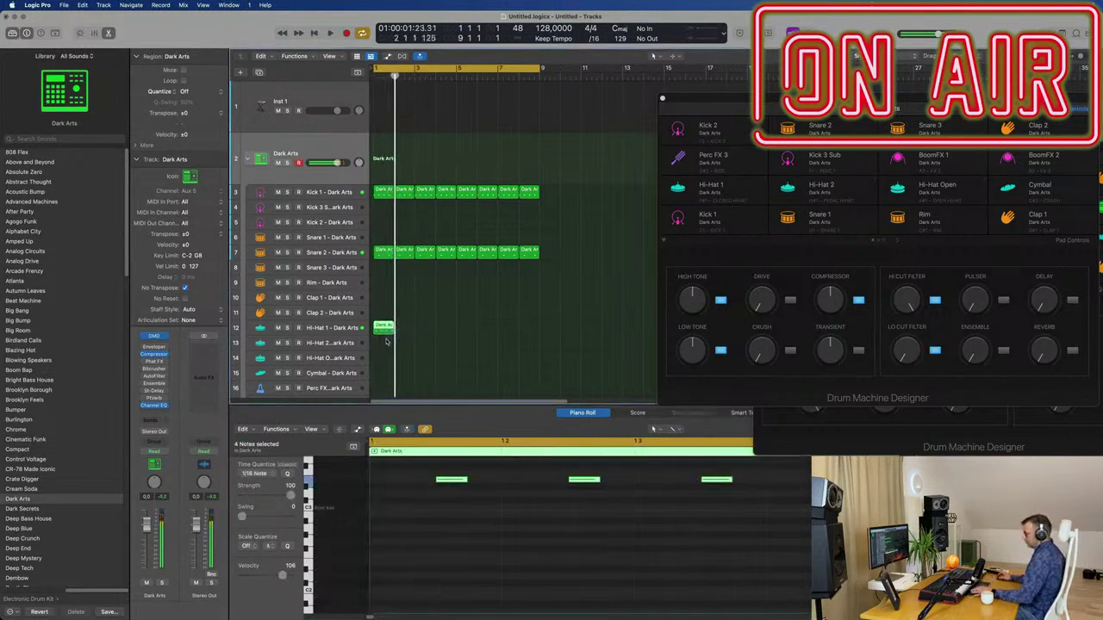
- Repeat the hi-hat region across bars 1 to 8, move all eight regions to the Hi-Hat 2 track and play them
key(super+r)
key(super+r)
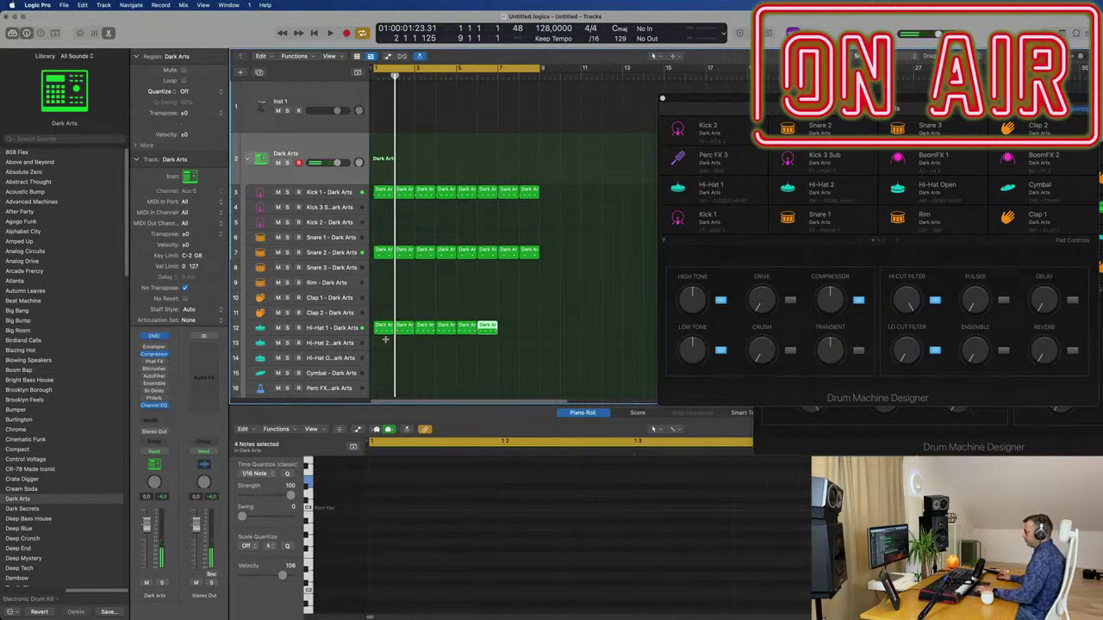
drag(570, 322, 382, 347)
key(space)
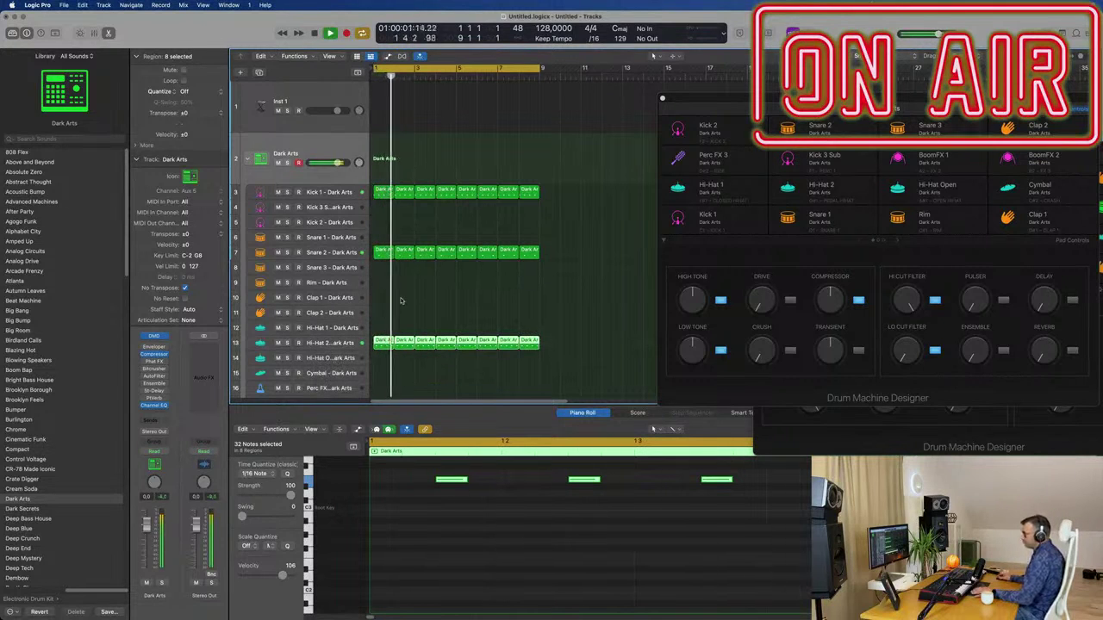
- Copy the first Kick 1 region to bar 1 of the Rim track
scroll(405, 300, down, 2)
scroll(439, 302, down, 5)
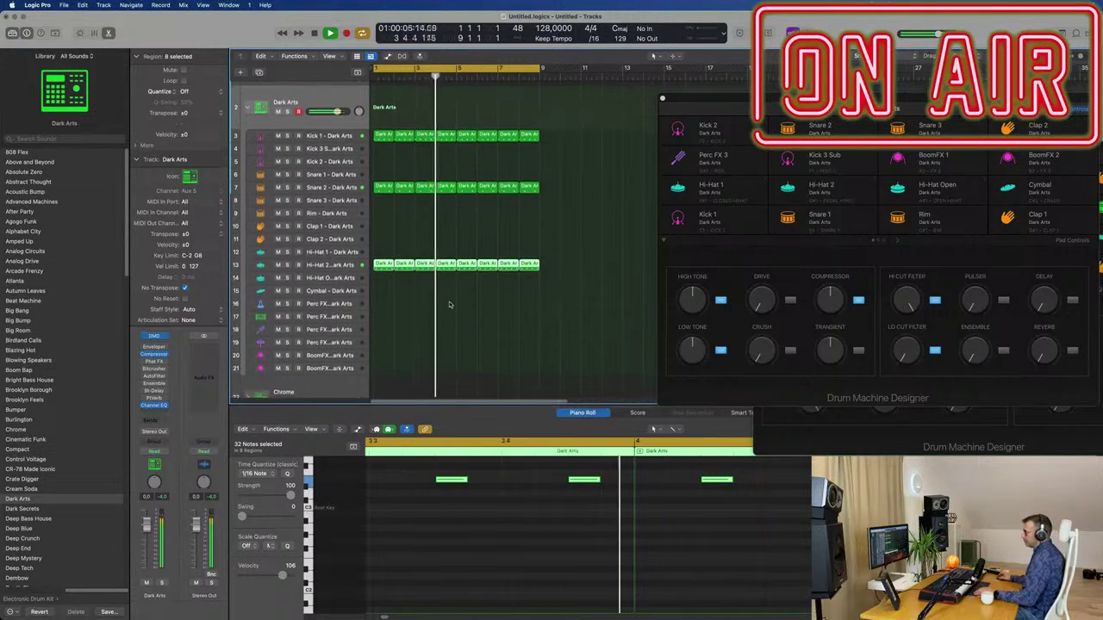
scroll(449, 304, up, 3)
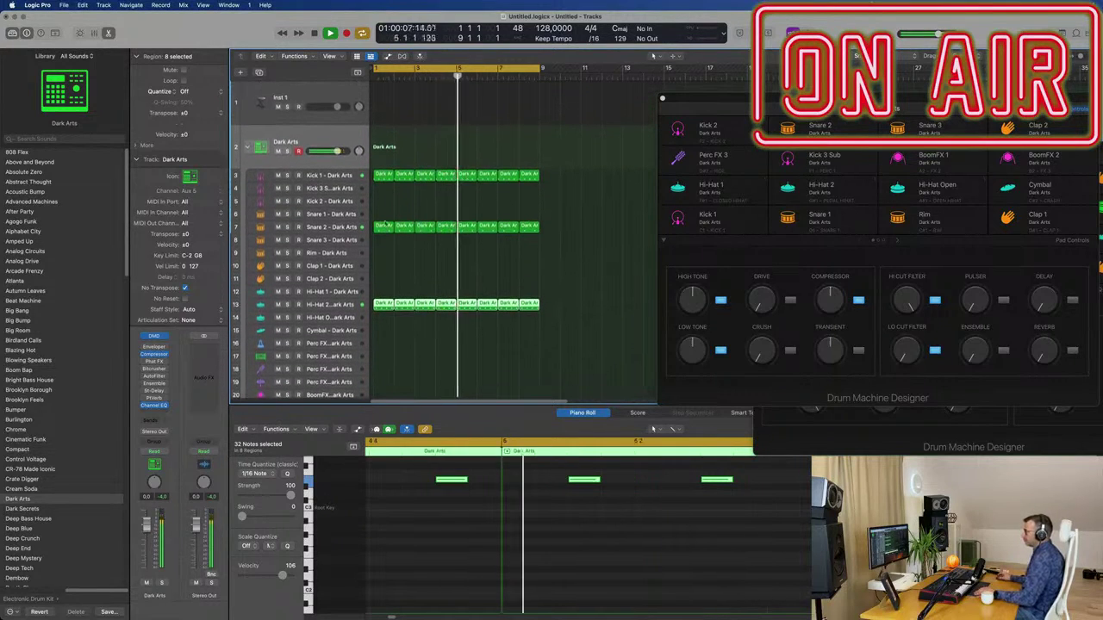
click(384, 176)
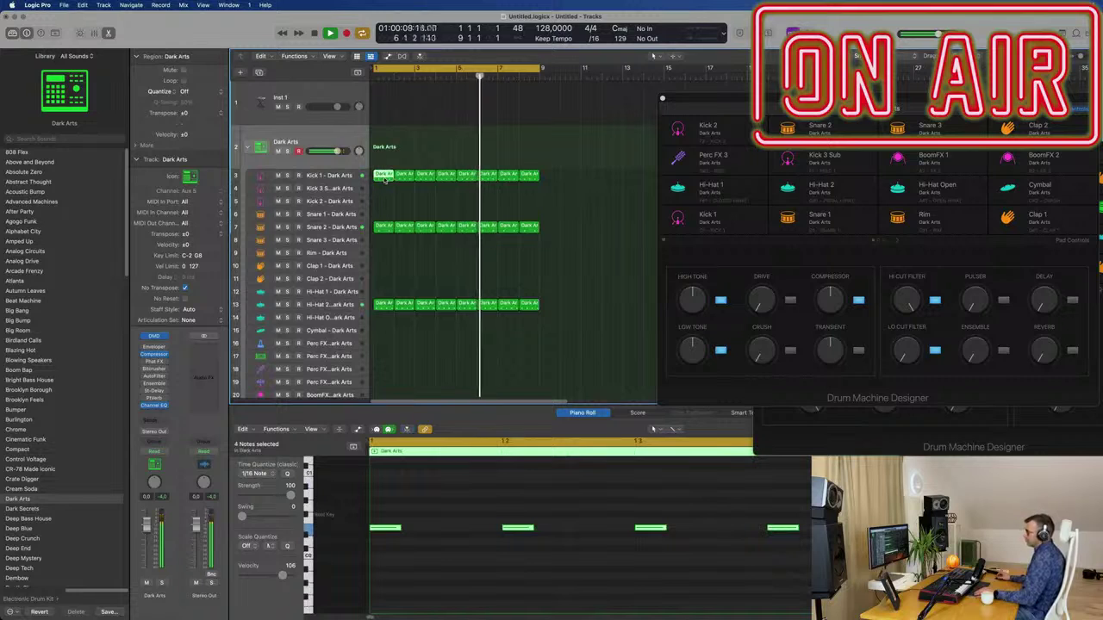
drag(385, 179, 384, 255)
key(space)
- Transpose the four Rim notes up to E3 and audition them
drag(392, 499, 811, 594)
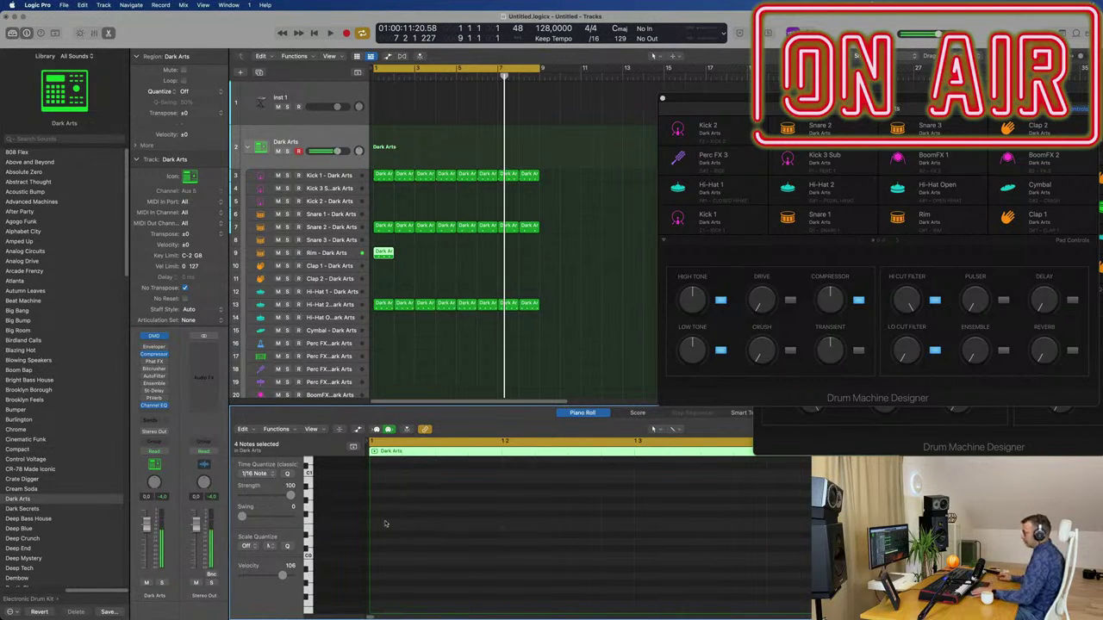
scroll(432, 539, up, 5)
key(space)
scroll(456, 545, down, 2)
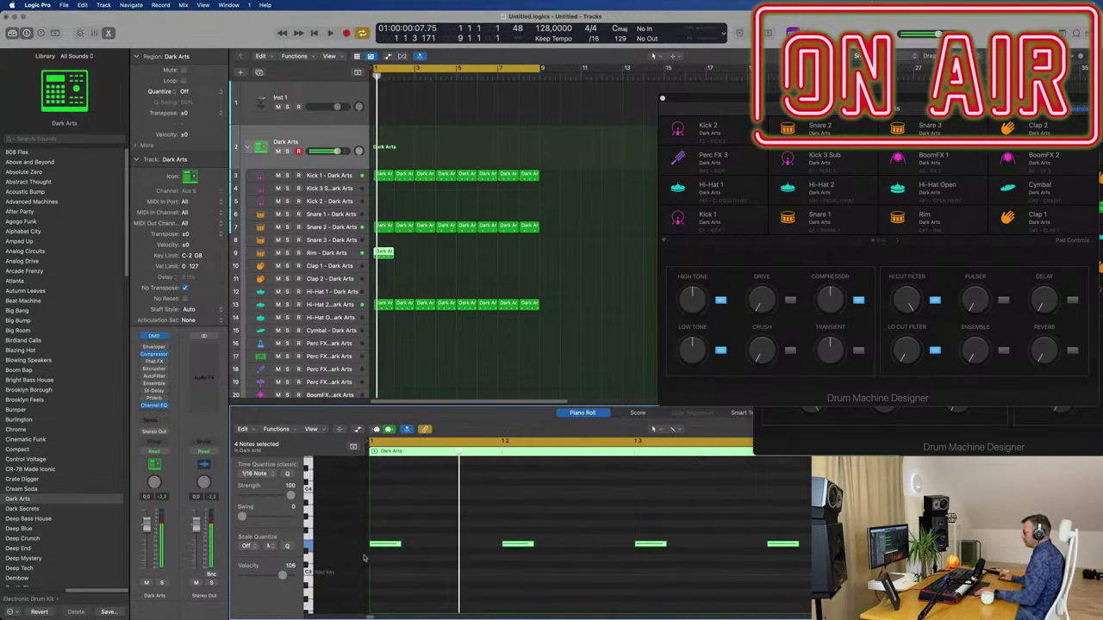
- Shift the four Rim notes later to the last sixteenth of each beat while auditioning the timing
drag(384, 548, 419, 545)
key(space)
scroll(458, 543, down, 1)
key(space)
scroll(603, 556, right, 2)
drag(394, 547, 445, 549)
key(space)
- Delete the second and fourth Rim notes, play the loop from the start and select the Rim region
drag(533, 508, 556, 563)
key(Delete)
drag(694, 501, 766, 577)
key(Delete)
key(Return)
drag(455, 254, 376, 259)
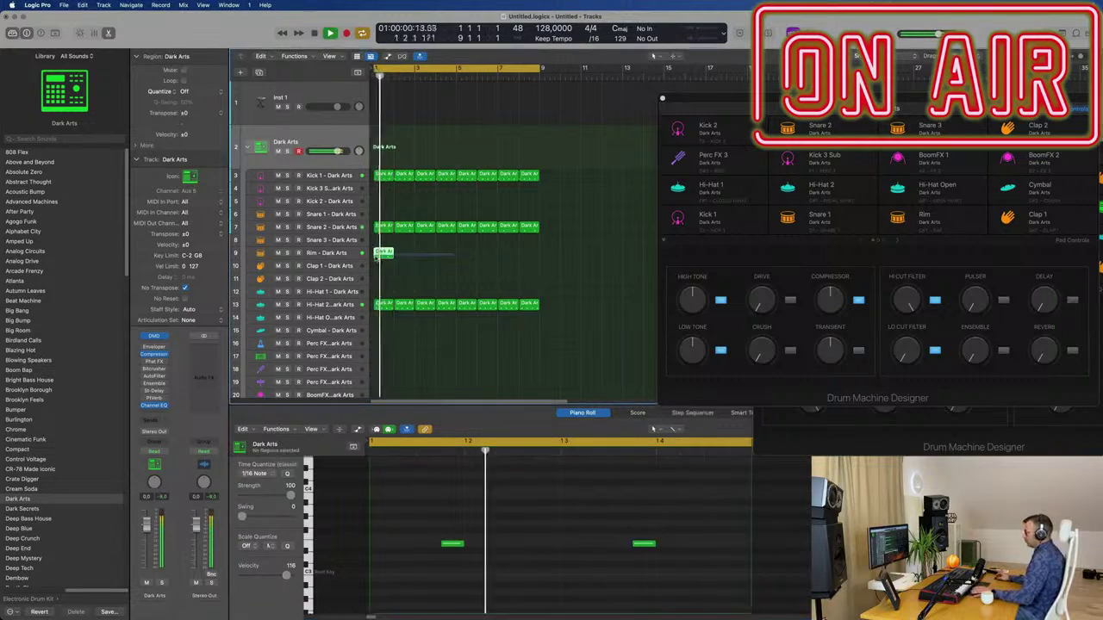
- Repeat the one-bar Rim region seven times so the Rim pattern fills all eight bars
key(super+r)
key(super+r)
key(super+r)
key(super+r)
key(super+r)
key(super+r)
key(super+r)
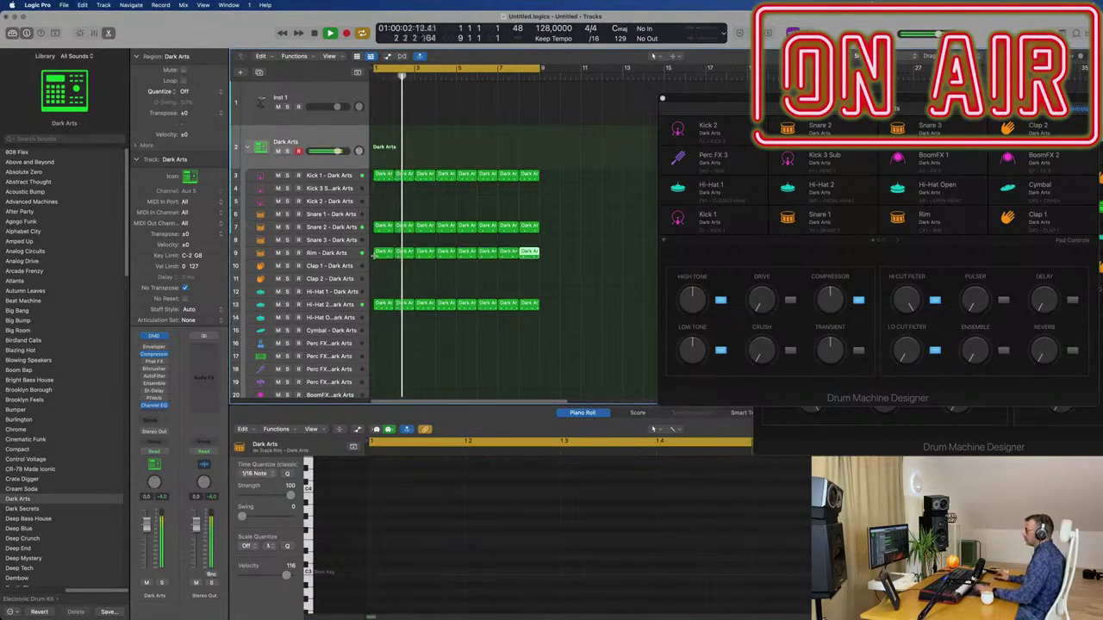
- Select the Rim track and lower its volume to about -14.4 dB while checking it against the loop
click(354, 252)
key(space)
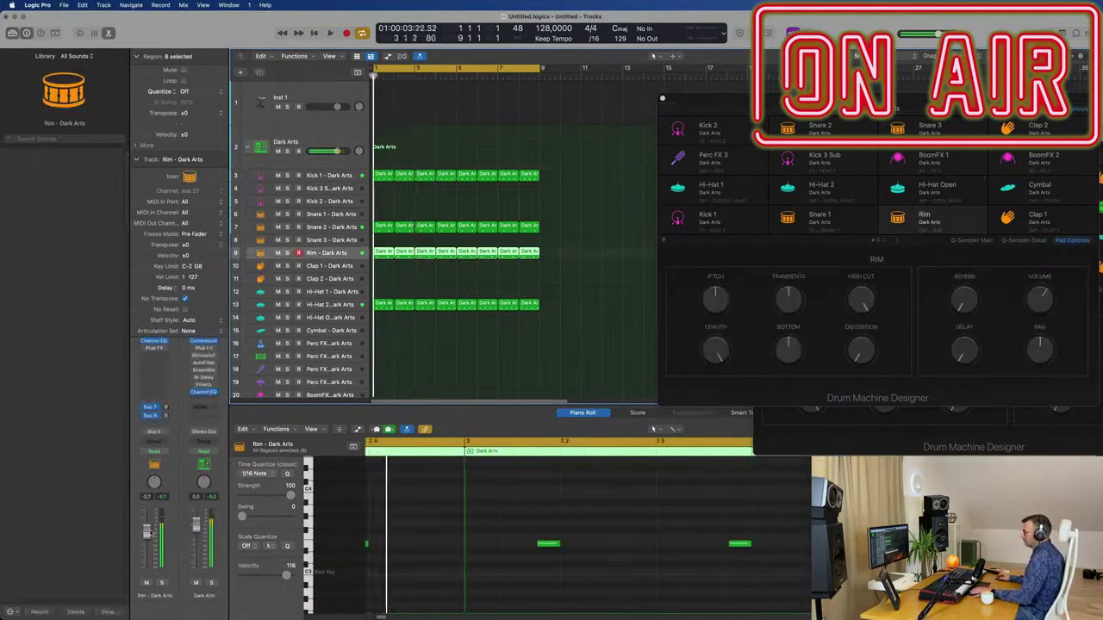
key(space)
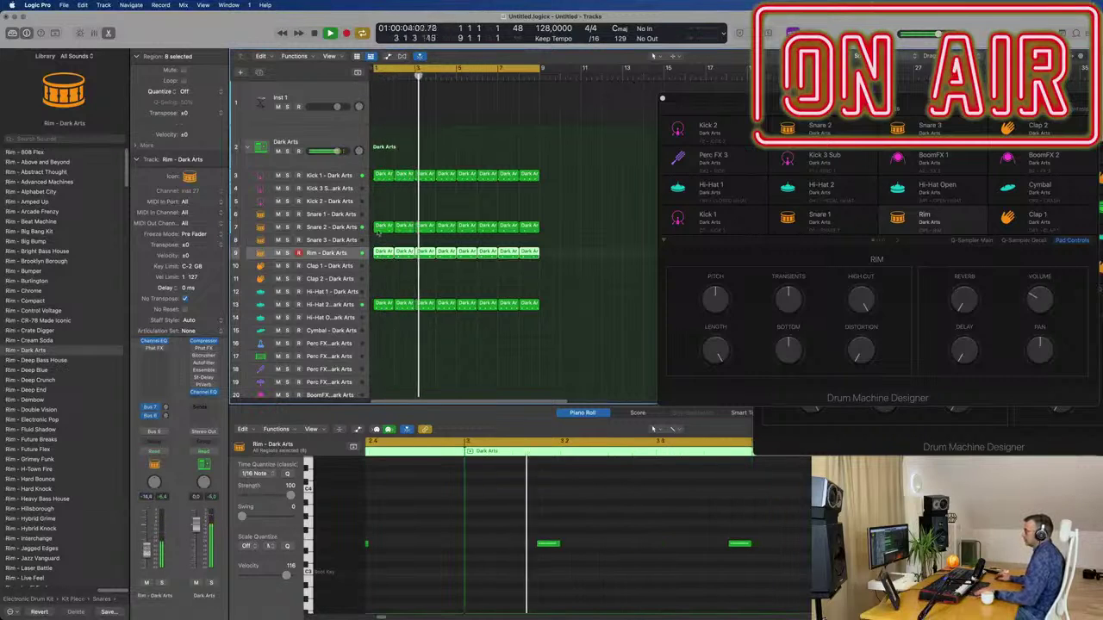
- Copy the first Snare 2 region to bar 1 of the Clap 1 track and reduce it to a single note on beat 1
mouse_move(380, 226)
mouse_down()
mouse_move(383, 289)
mouse_move(384, 268)
mouse_up()
key(space)
mouse_move(596, 515)
mouse_down()
mouse_move(565, 541)
mouse_move(326, 587)
mouse_up()
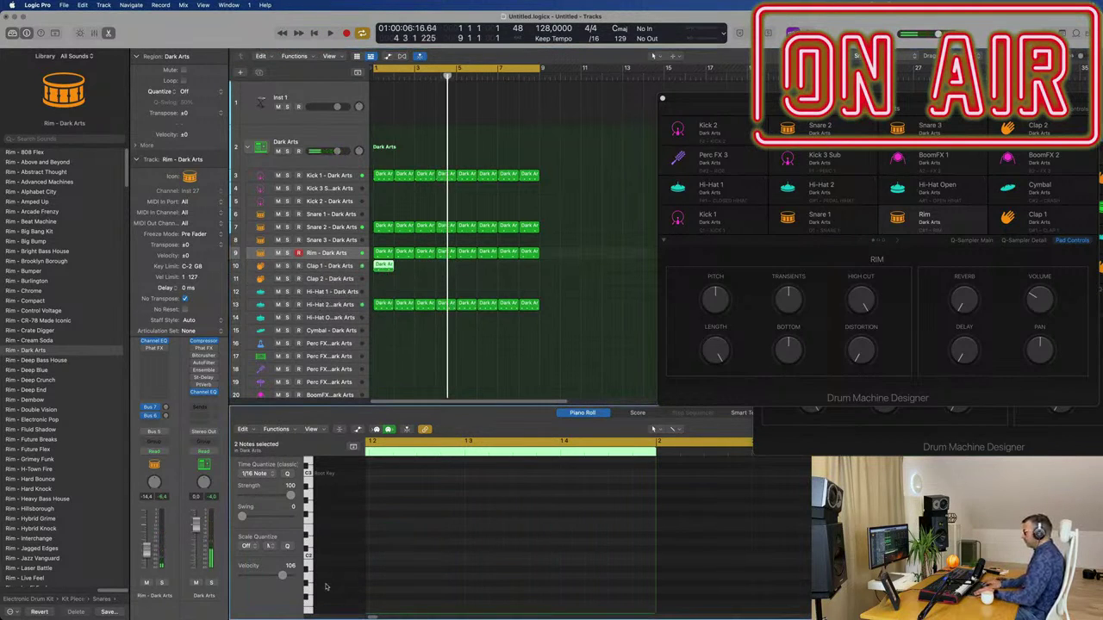
key(z)
key(space)
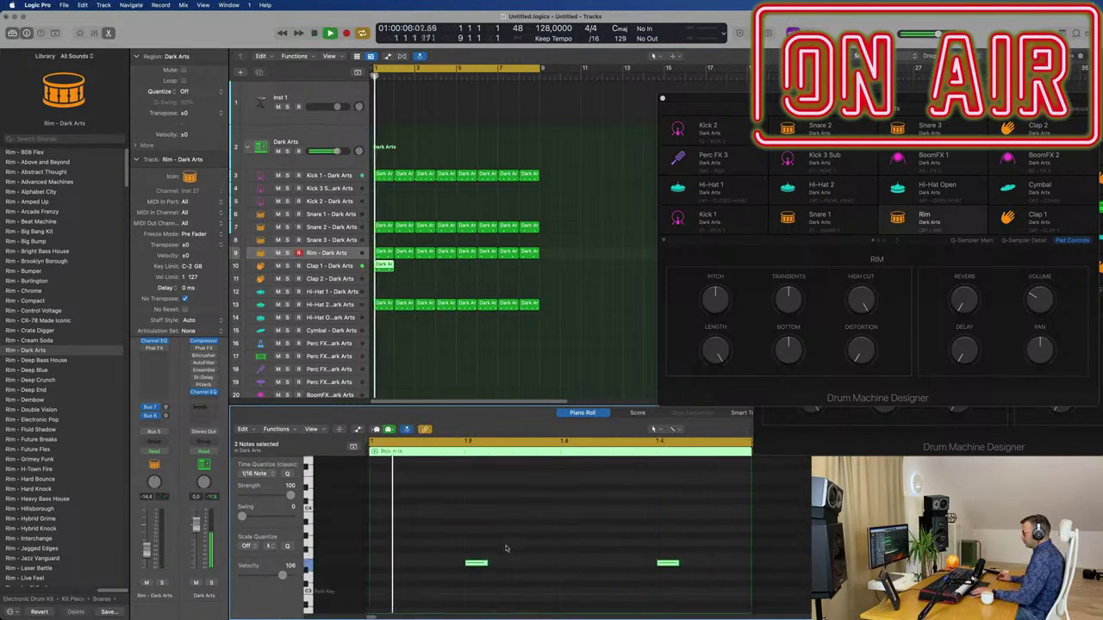
drag(434, 530, 751, 595)
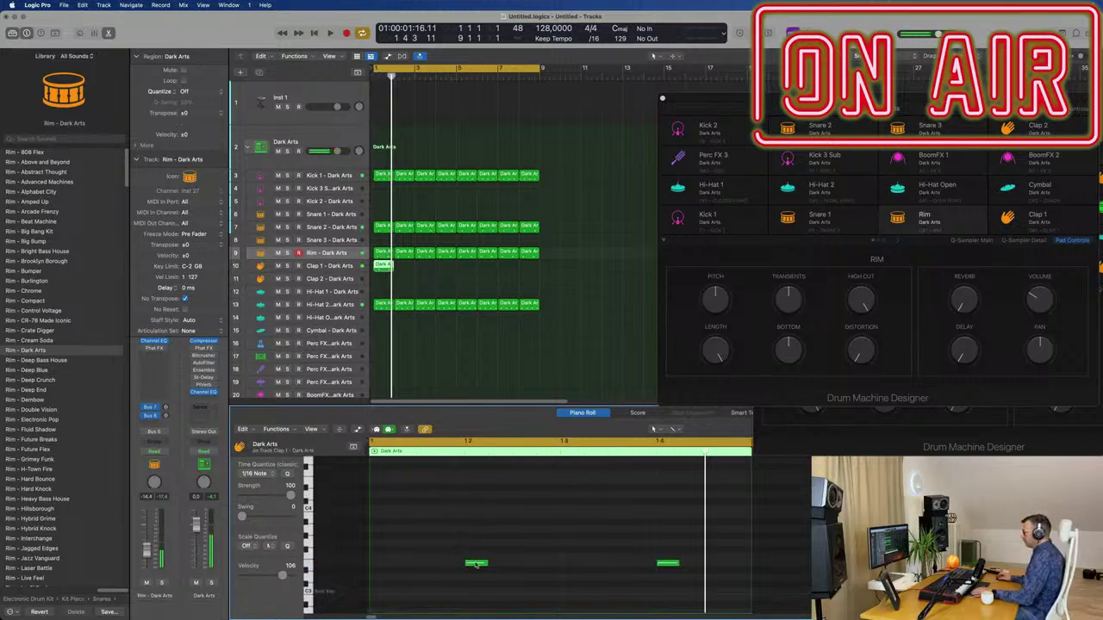
drag(476, 564, 382, 565)
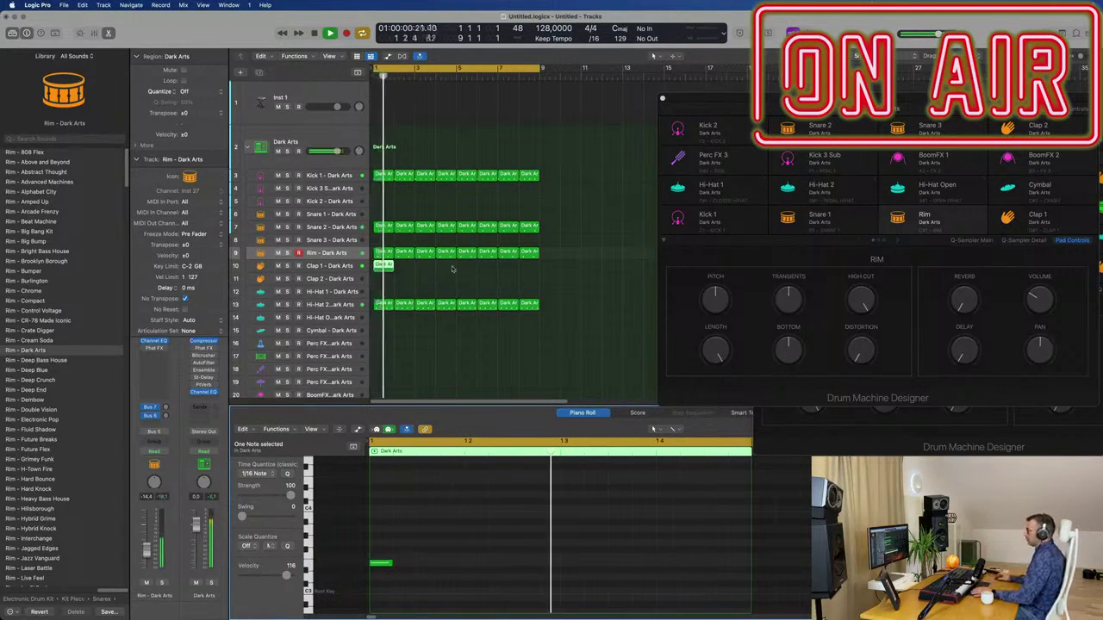
- Repeat the one-bar Clap 1 region seven times so the clap pattern fills all eight bars
click(384, 267)
key(super+r)
key(super+r)
key(super+r)
key(super+r)
key(super+r)
key(super+r)
key(super+r)
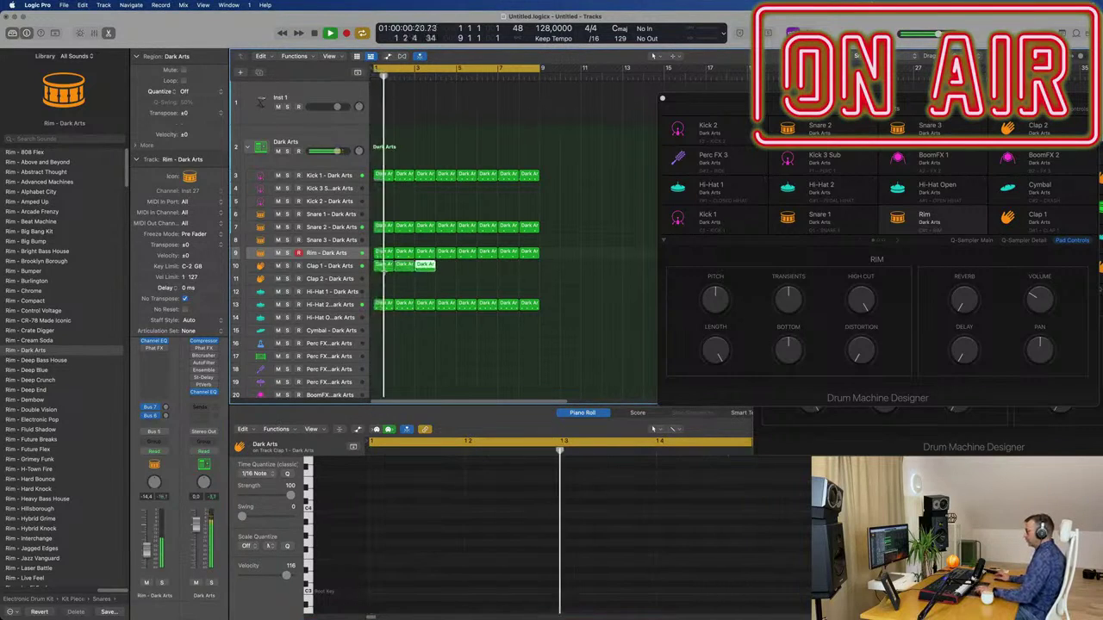
- Select the Clap 1 track and raise its Bus 6 delay send while auditioning the loop from the start
click(336, 266)
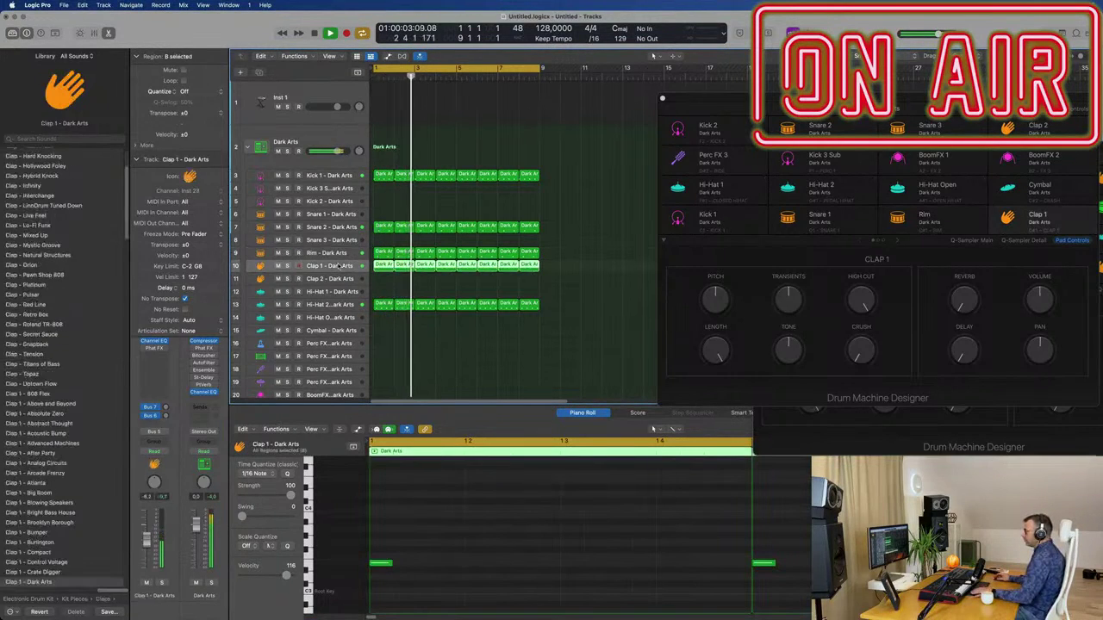
click(167, 409)
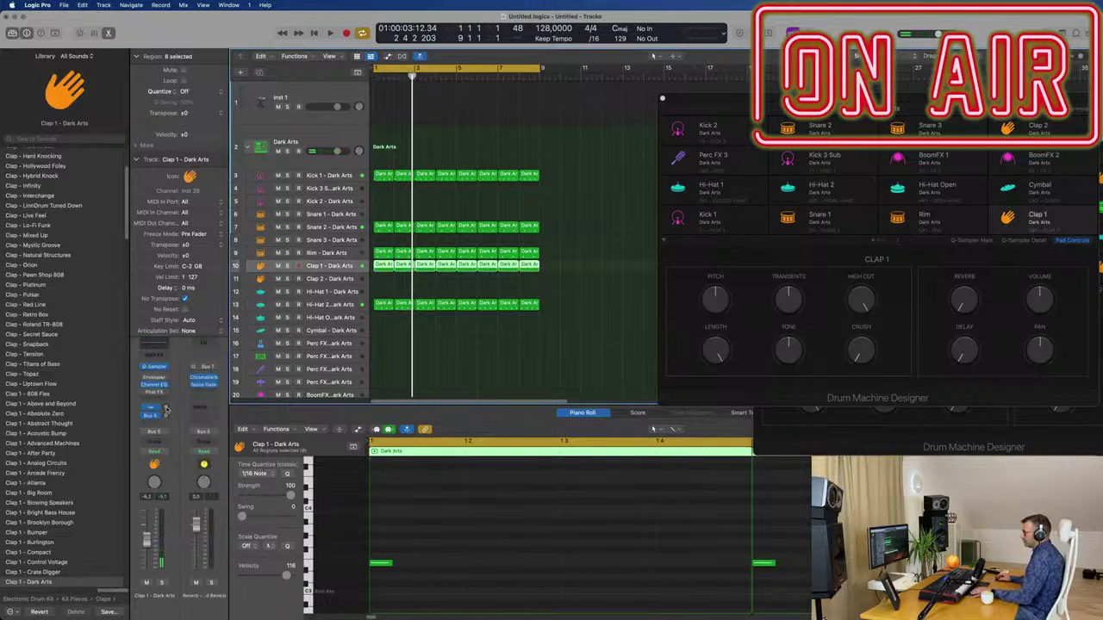
drag(168, 389, 168, 366)
key(space)
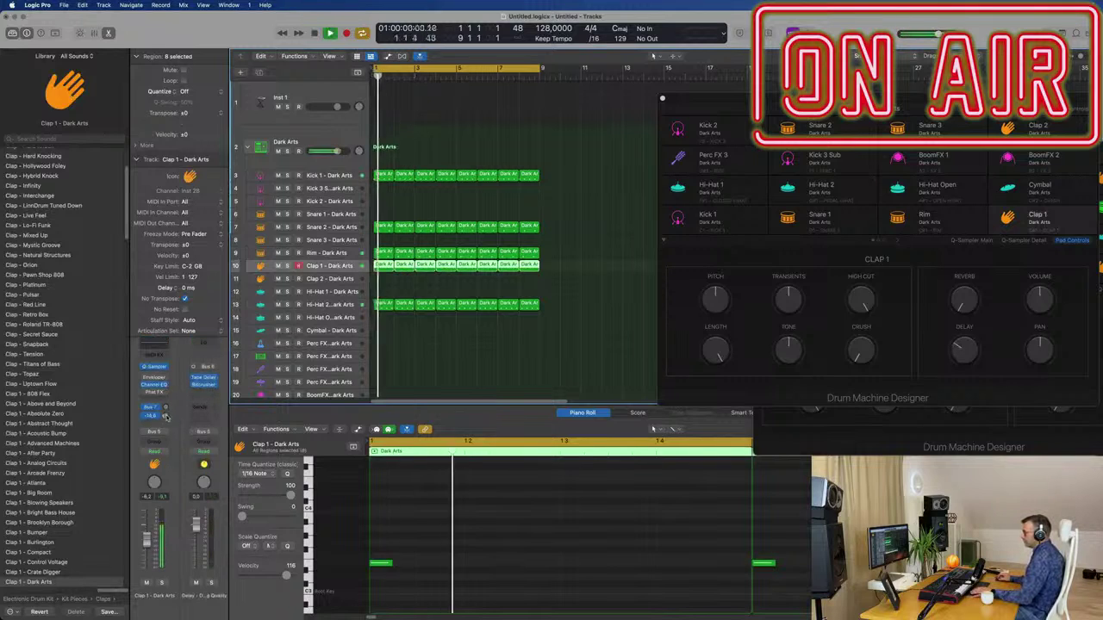
key(Return)
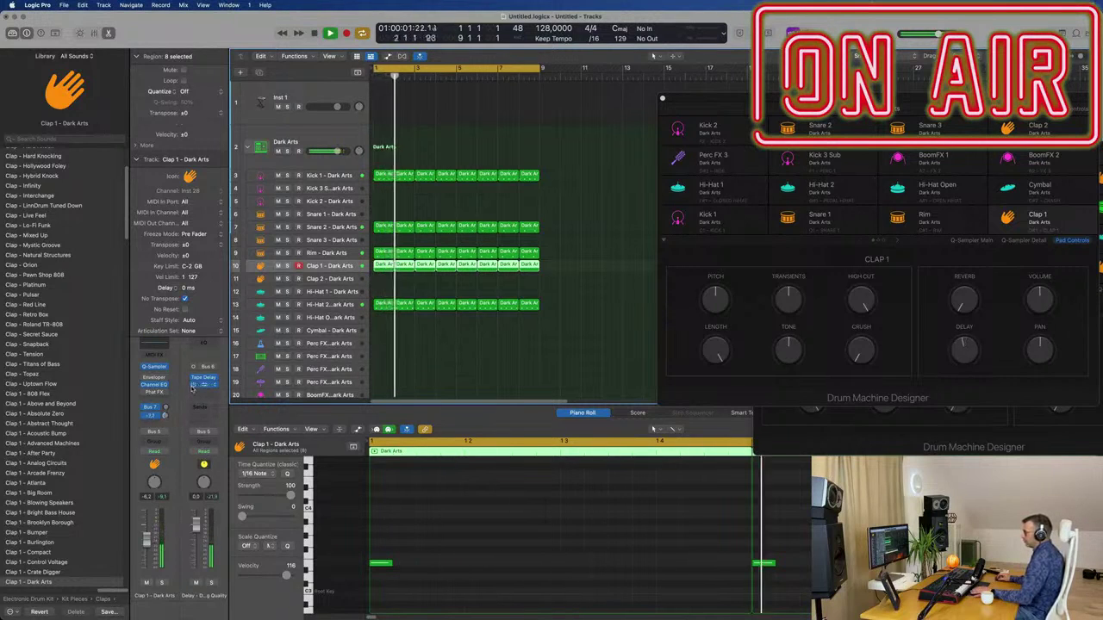
- Open the Tape Delay on the Bus 6 delay channel and load the 1/16 Note Dotted preset
click(205, 380)
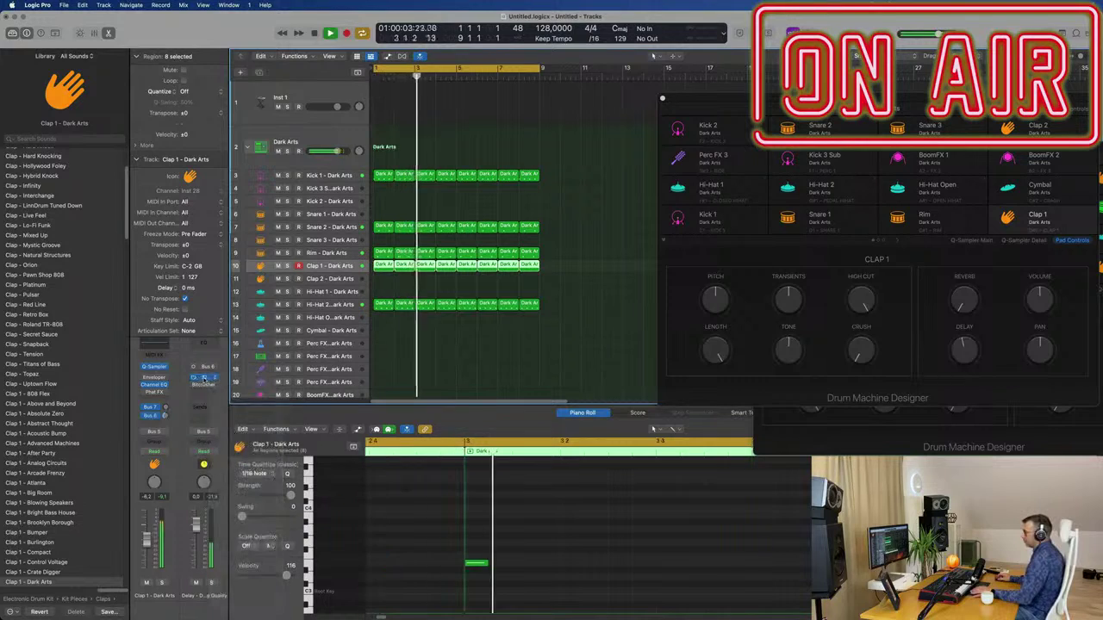
click(204, 380)
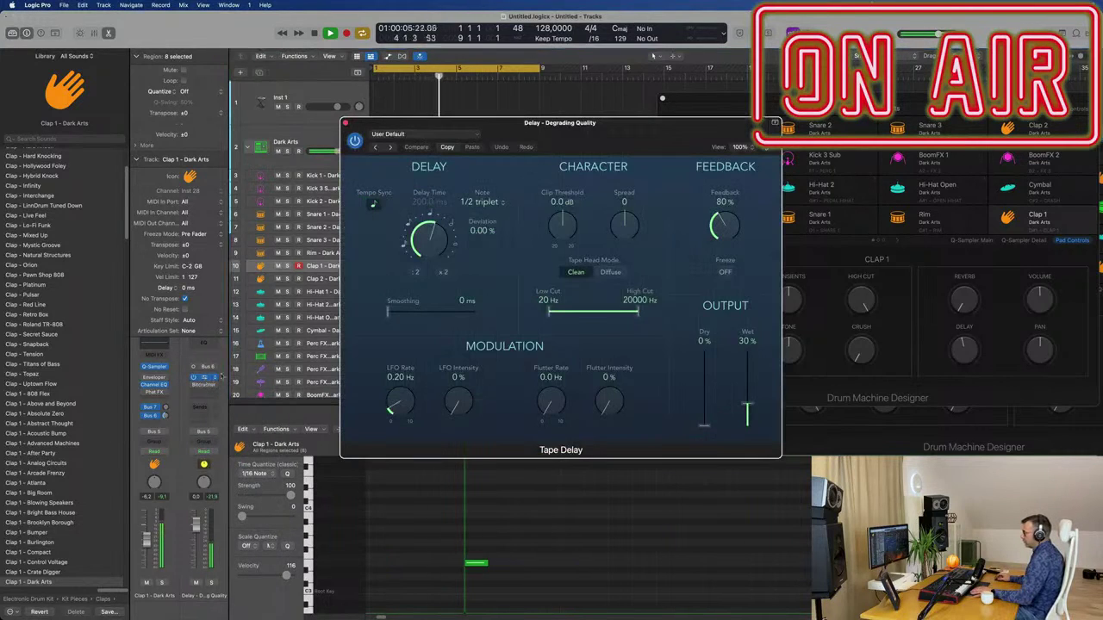
click(424, 135)
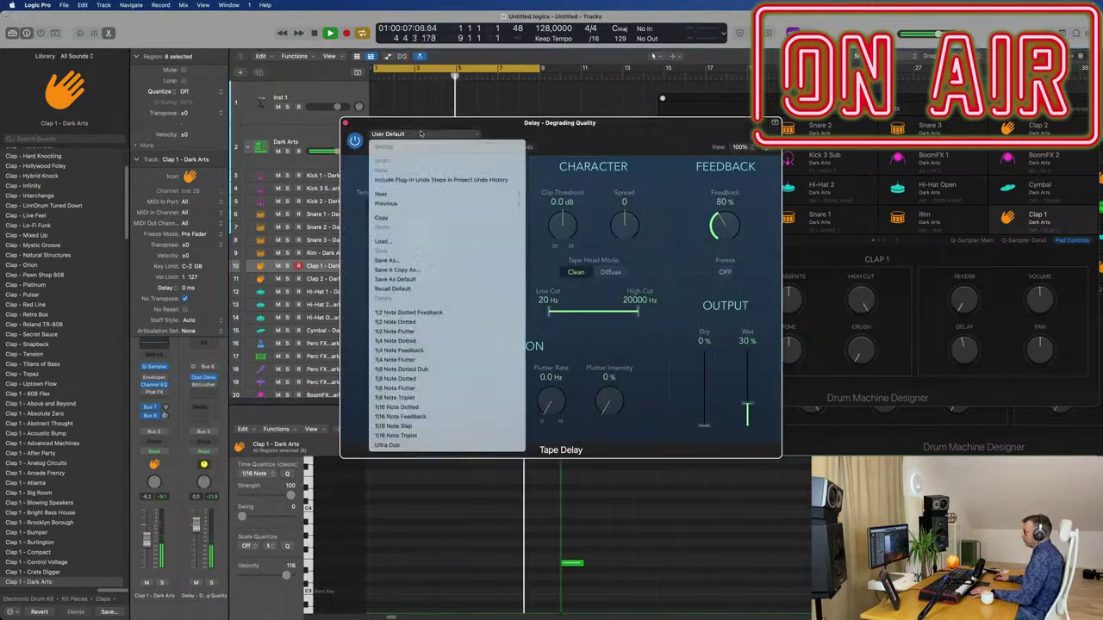
click(446, 407)
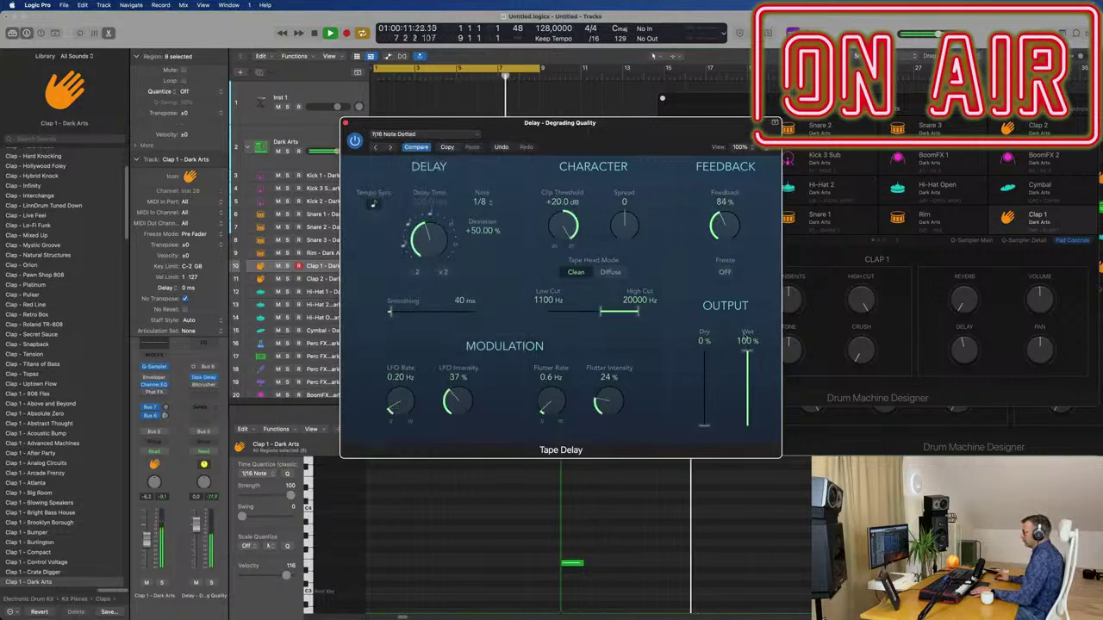
drag(619, 138, 538, 189)
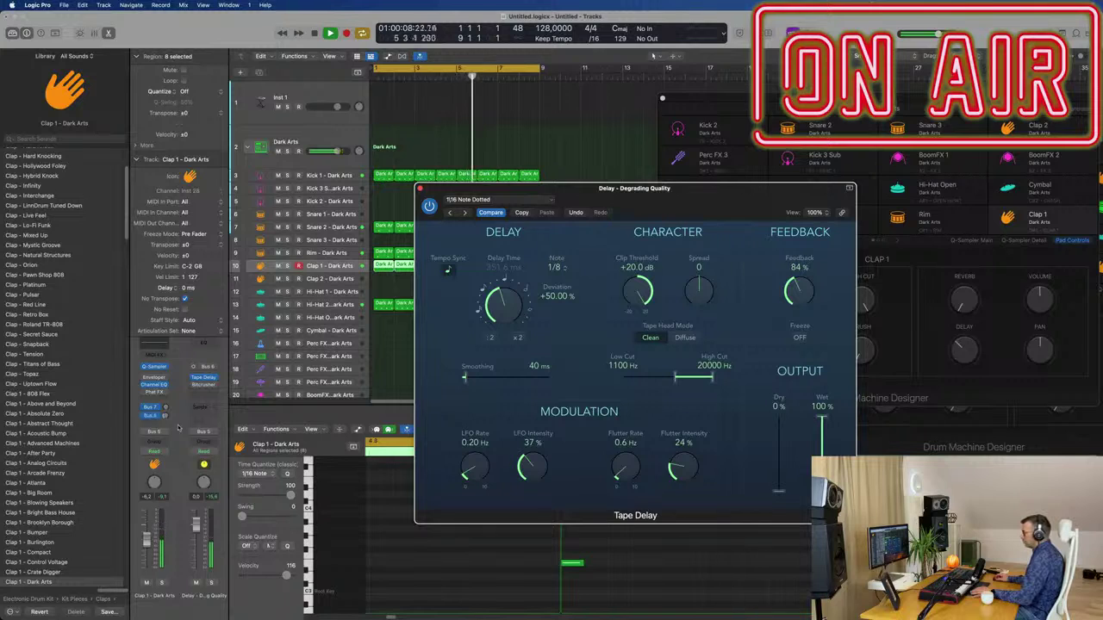
- Switch the Tape Delay back to the 1/8 Note Triplet preset and close the plug-in window
click(527, 161)
click(448, 213)
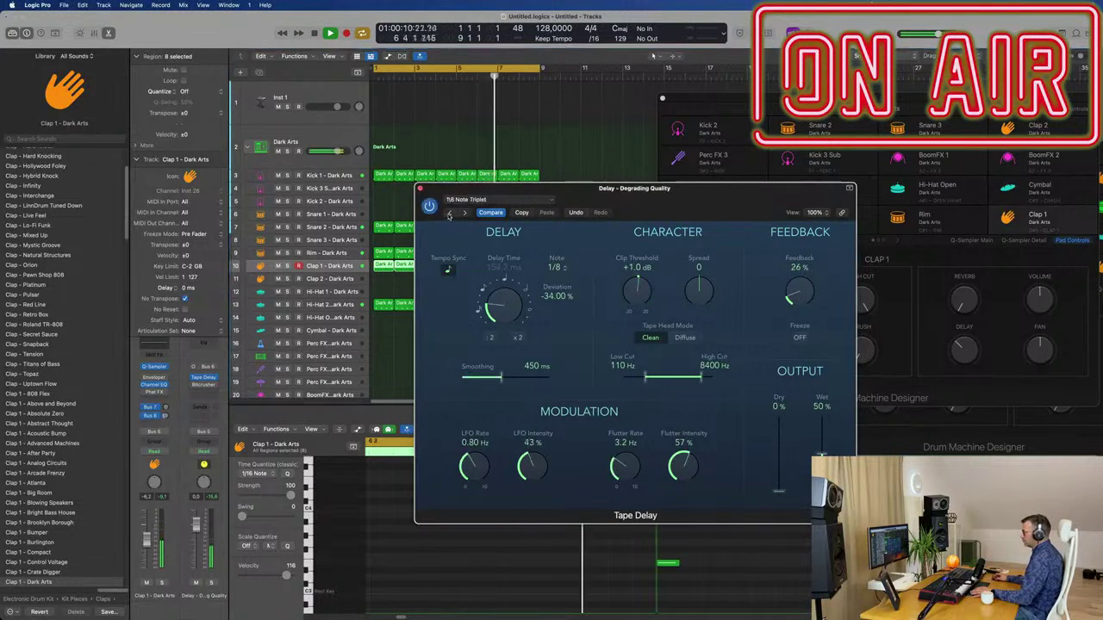
drag(411, 189, 428, 189)
click(436, 188)
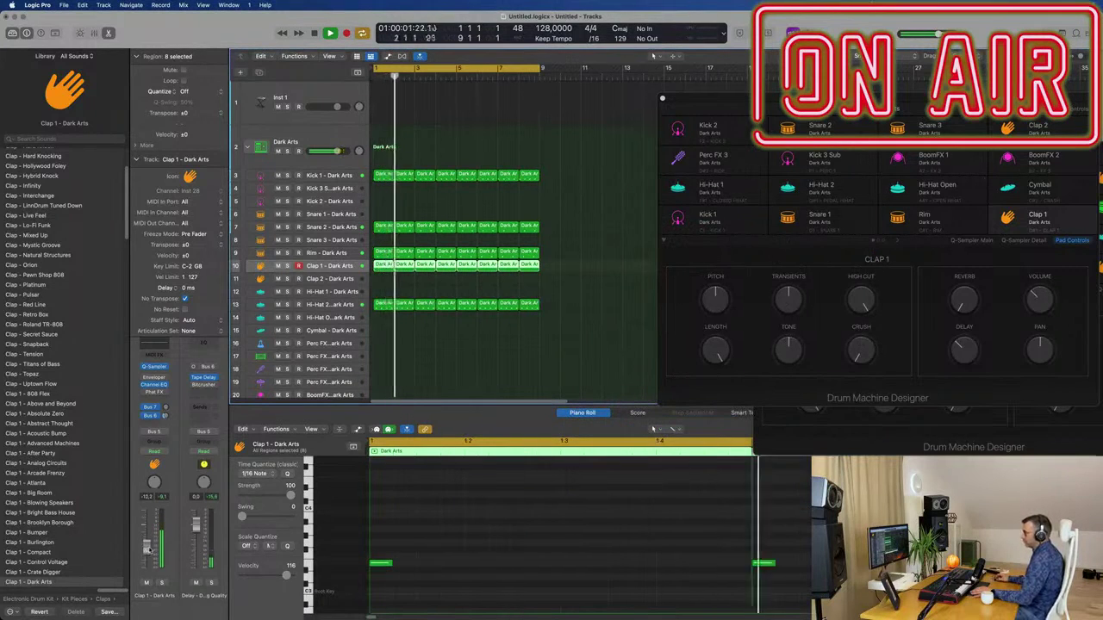
- Lower the Clap 1 track's volume to about -13.4 dB and clear the region selection
click(500, 316)
scroll(478, 335, down, 2)
scroll(482, 336, up, 1)
scroll(495, 338, up, 1)
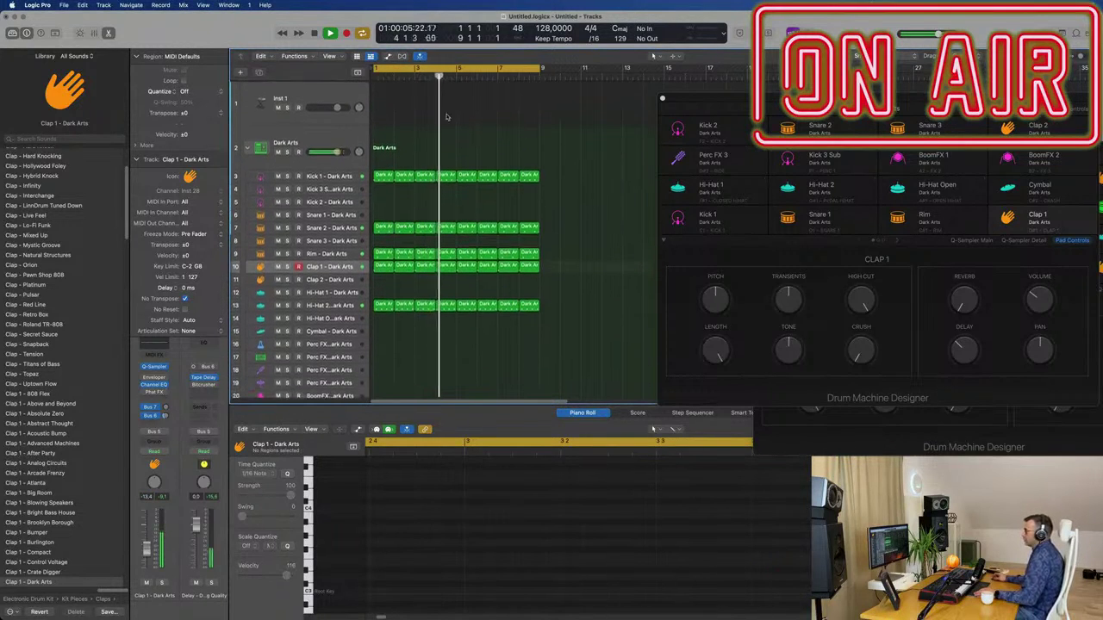
- Select the Inst 1 track, look through the Bass patches in the library and open the track's Alchemy instrument
click(315, 92)
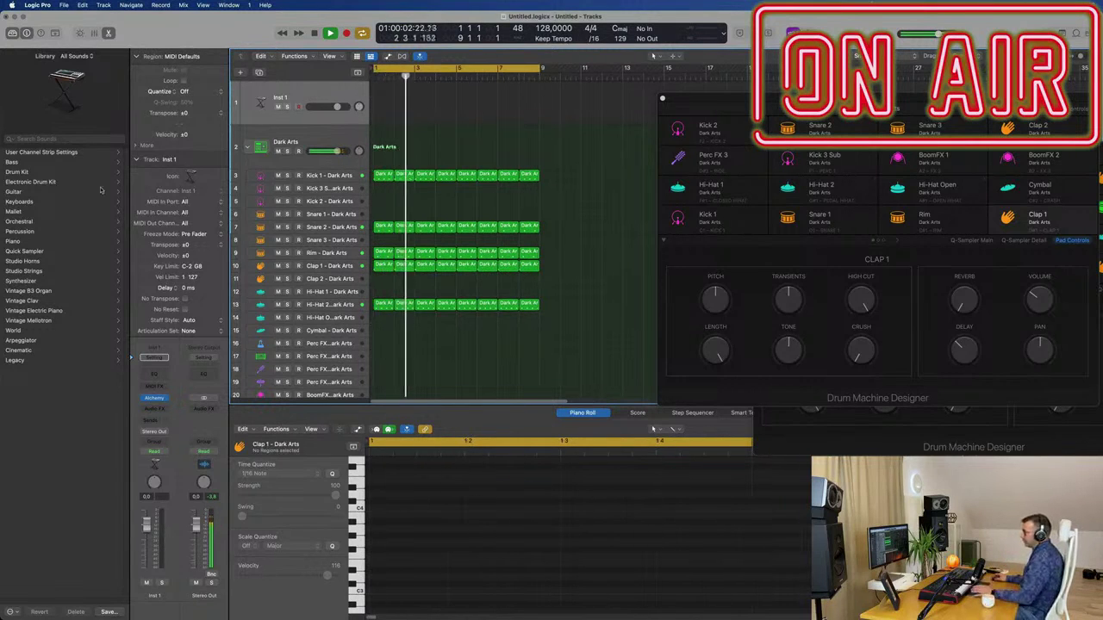
click(69, 163)
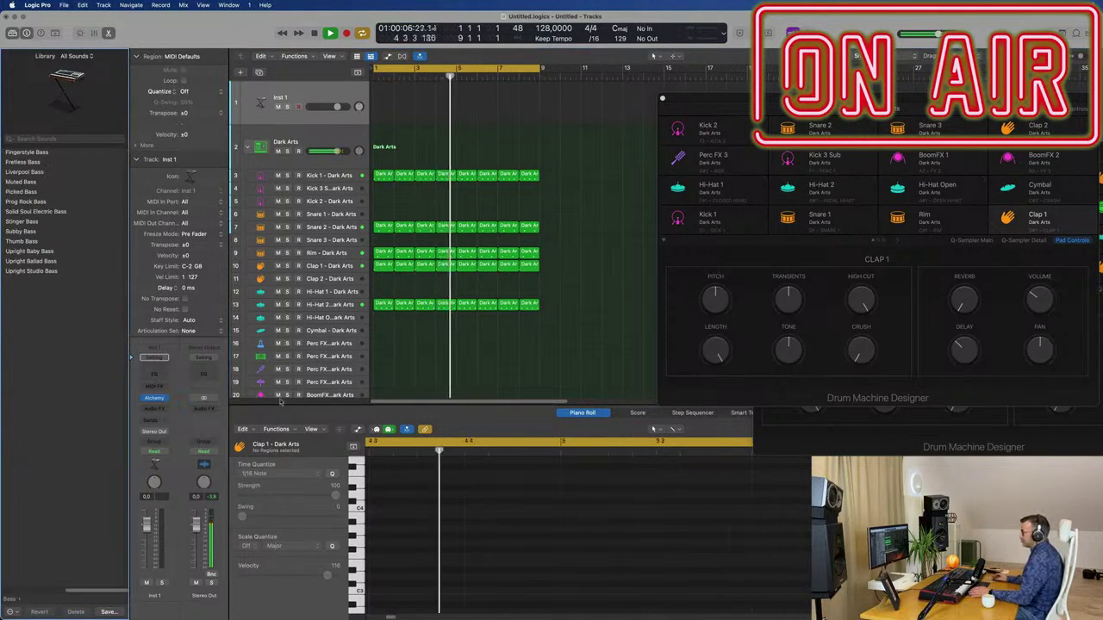
click(154, 399)
click(155, 399)
click(154, 399)
click(154, 399)
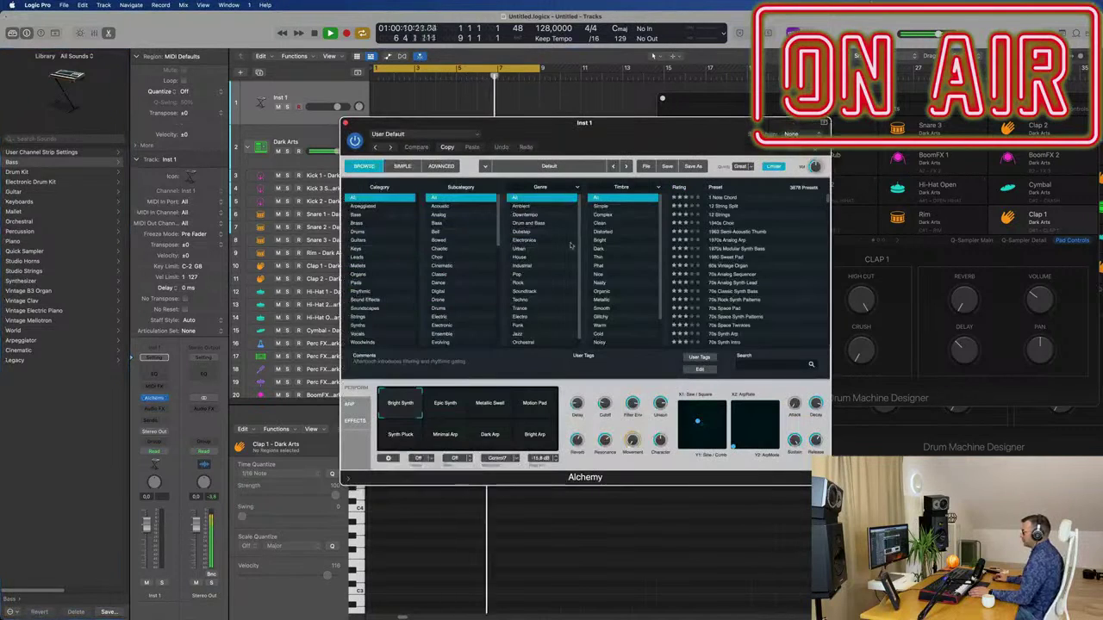
drag(678, 137, 825, 143)
- Copy the first Kick 1 region to bar 1 of Inst 1 and fill it with sixteenth notes, the last of each beat pitched lower
drag(377, 175, 377, 112)
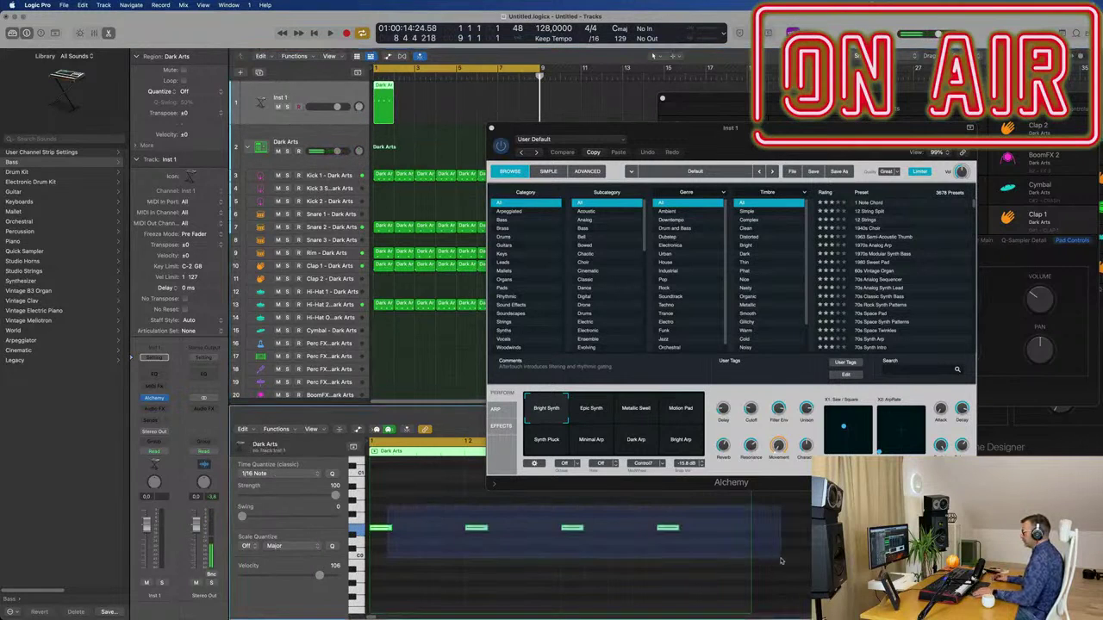
drag(392, 530, 459, 561)
key(space)
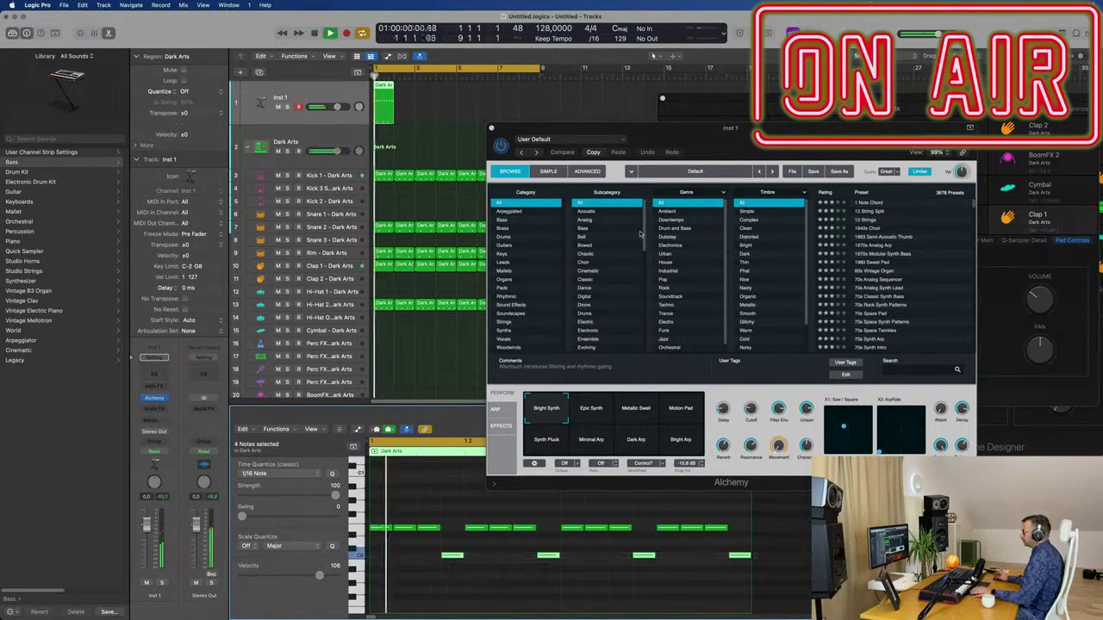
- Transpose all 16 Inst 1 notes up in octave steps and lower the track's volume to about -4.8 dB
drag(831, 136, 774, 92)
key(super+a)
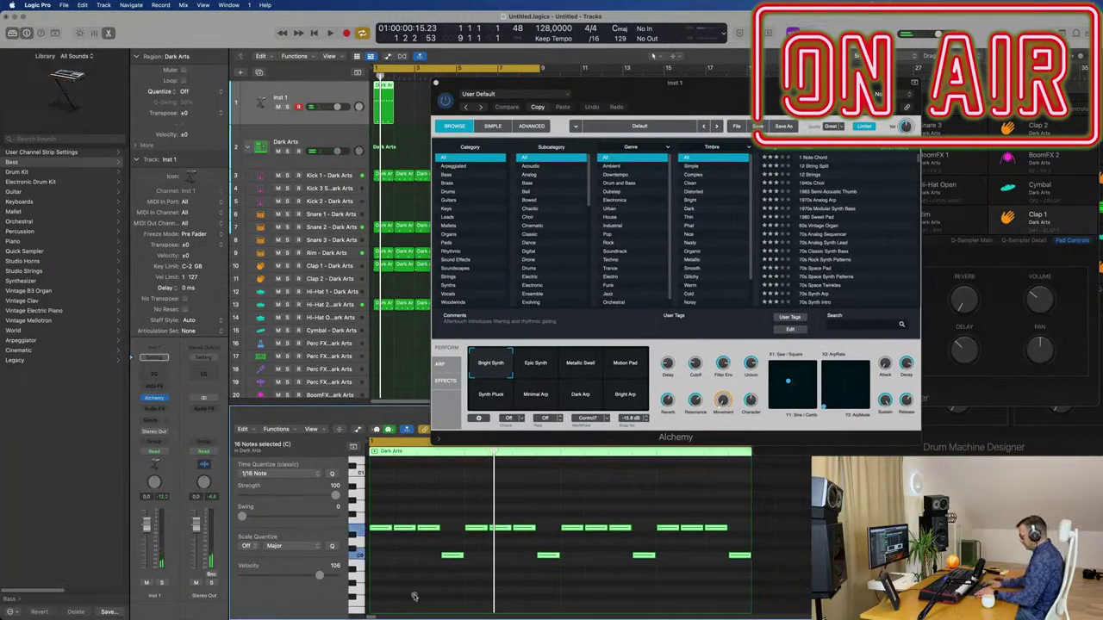
key(alt+shift+Up)
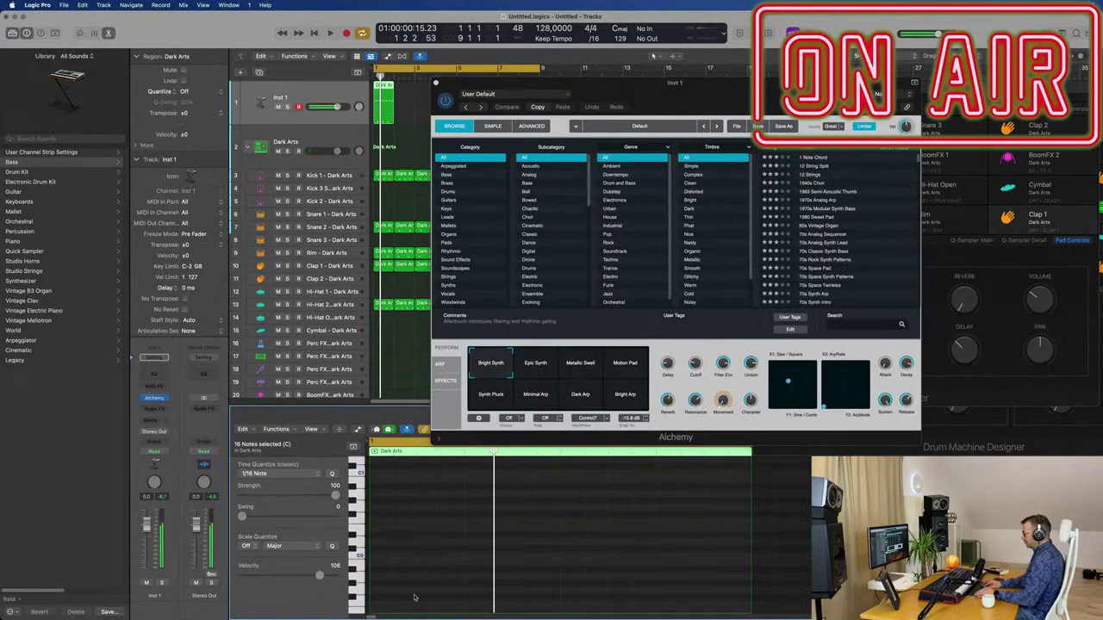
drag(655, 89, 727, 92)
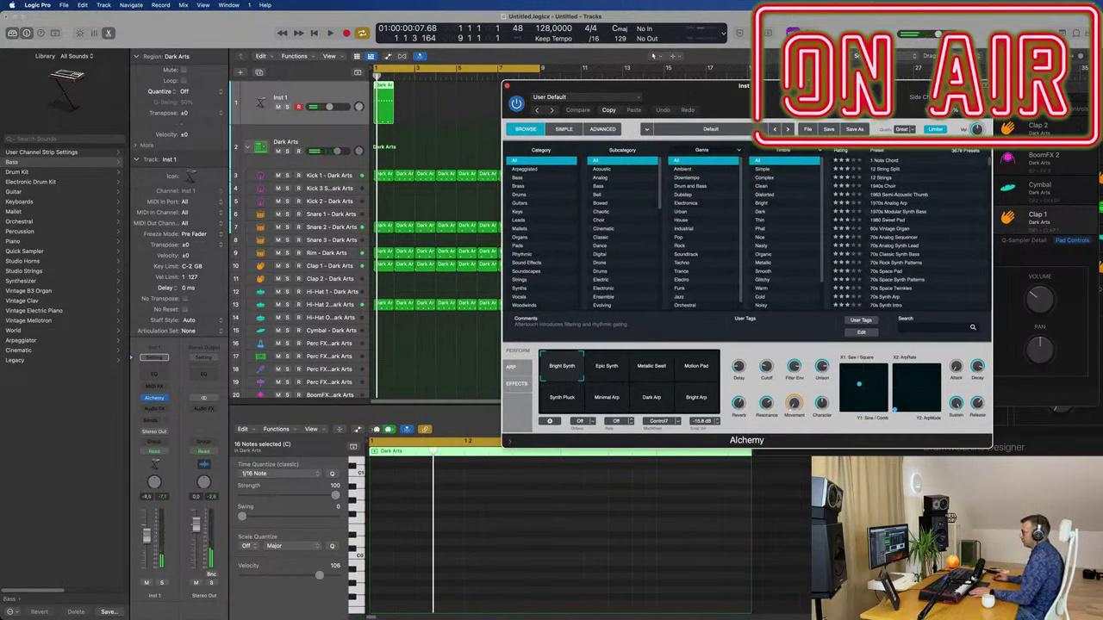
- Filter the Alchemy presets to the Bass category and audition 1963 Semi-Acoustic Thumb and 70s Classic Synth Bass with the loop
click(520, 177)
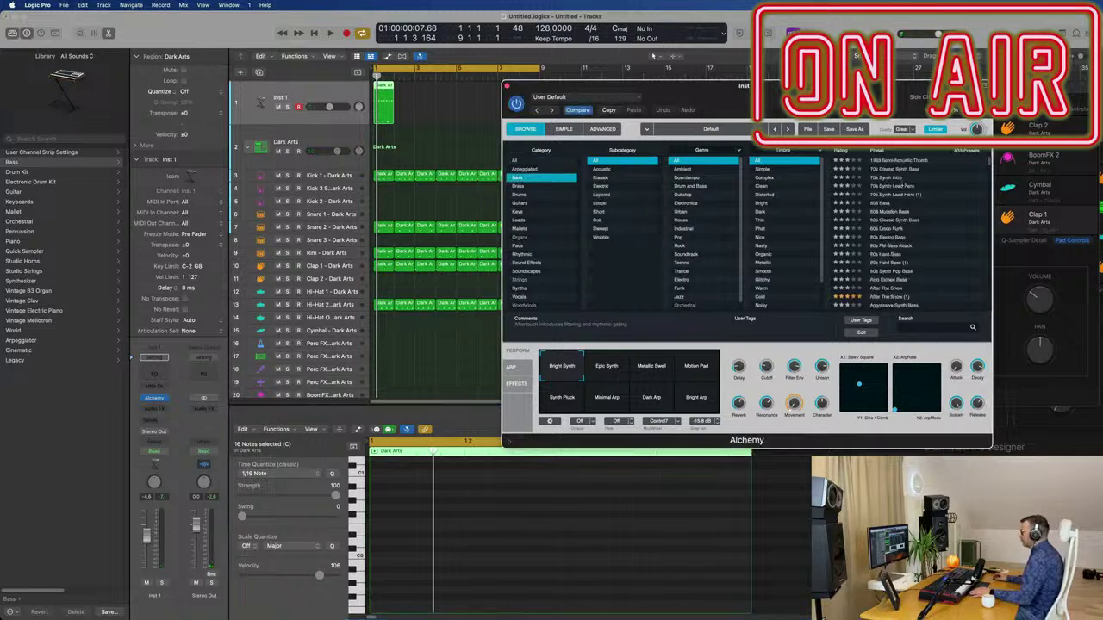
key(space)
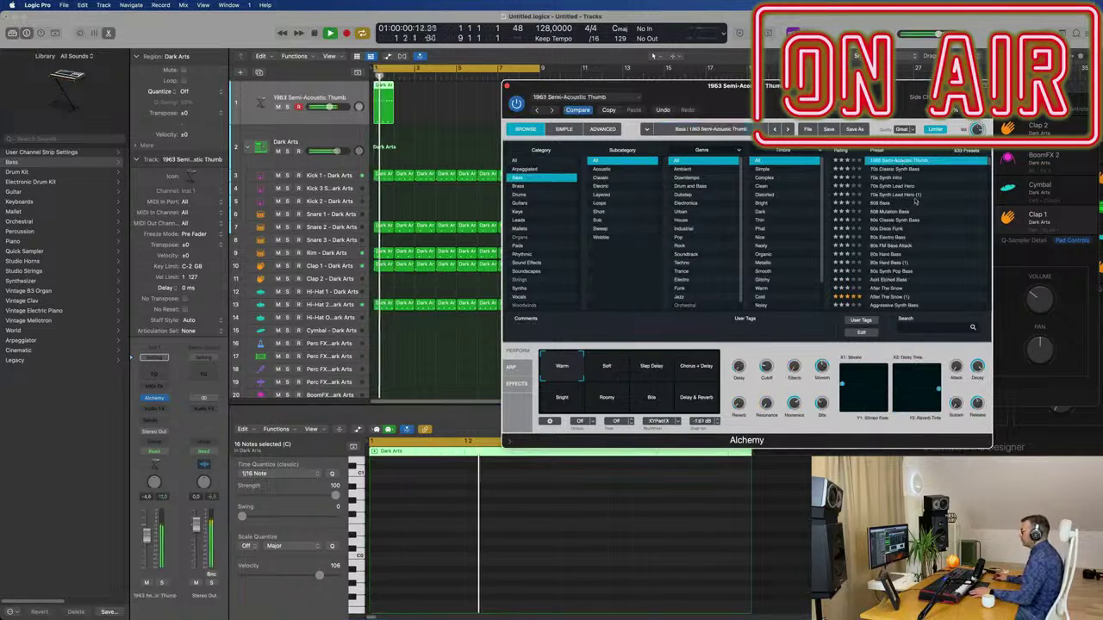
drag(741, 86, 708, 126)
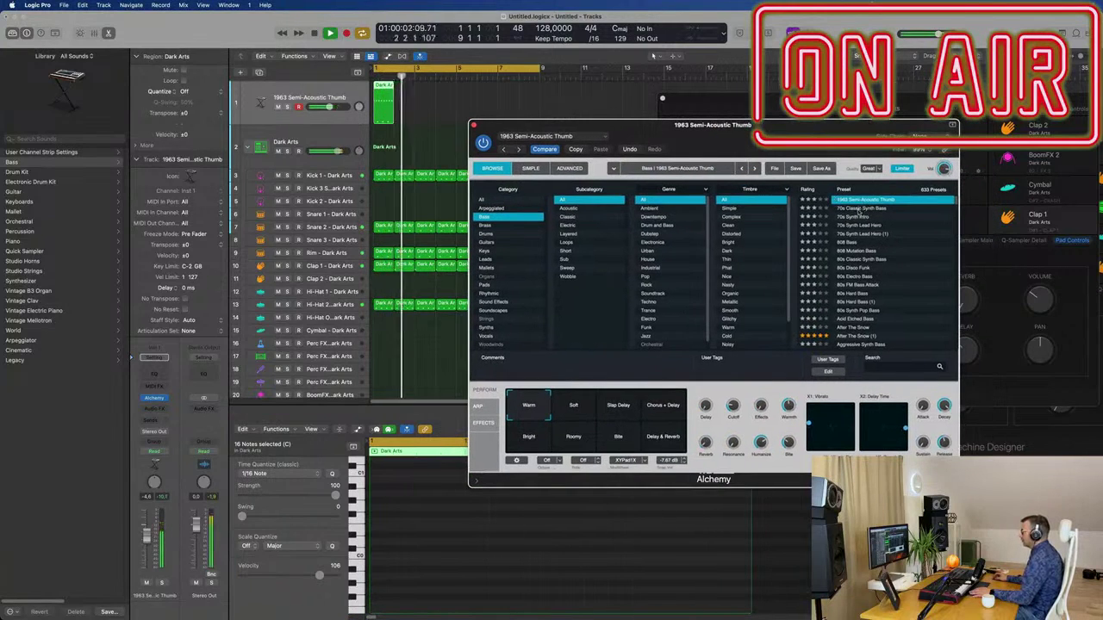
click(858, 209)
key(Return)
key(space)
- Repeat the one-bar bass region on the 70s Classic Synth Bass track until it fills all eight bars
click(315, 110)
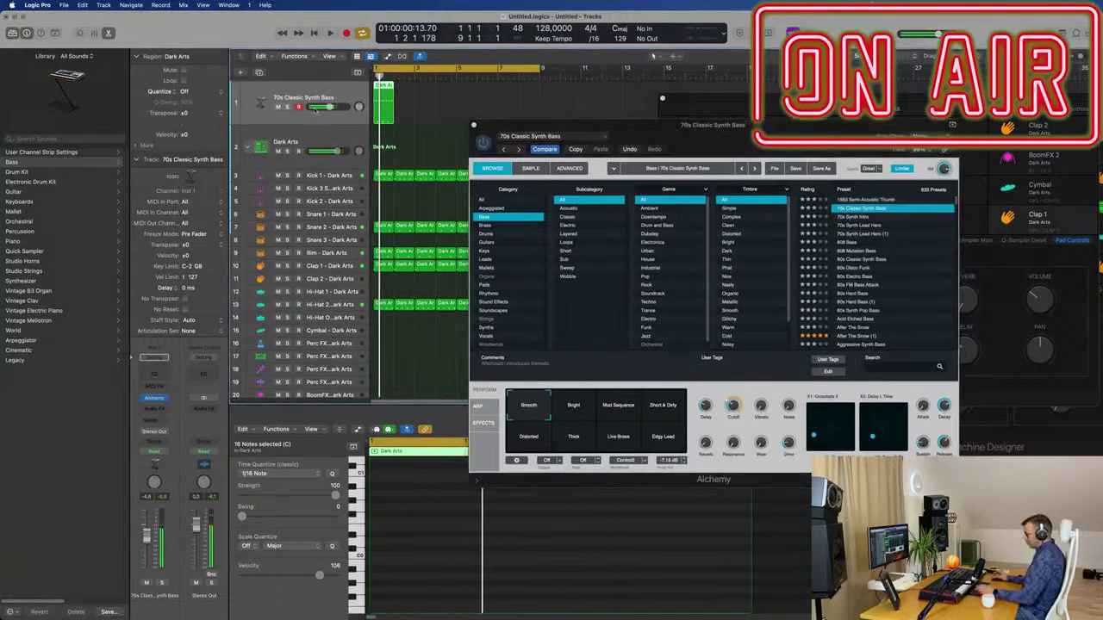
key(super+r)
key(super+r)
key(super+r)
key(super+r)
key(space)
- Audition 70s Synth Intro, both 70s Synth Lead Hero presets and 80s Classic Synth Bass with the loop, and return to 70s Classic Synth Bass
drag(638, 126, 679, 106)
key(space)
key(space)
click(896, 196)
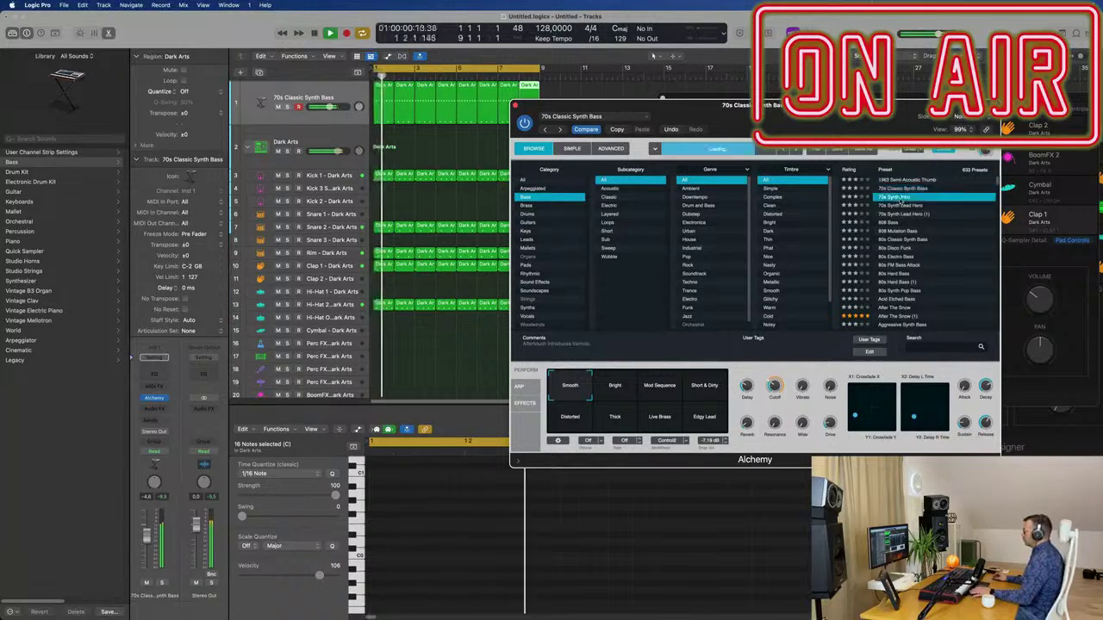
click(900, 206)
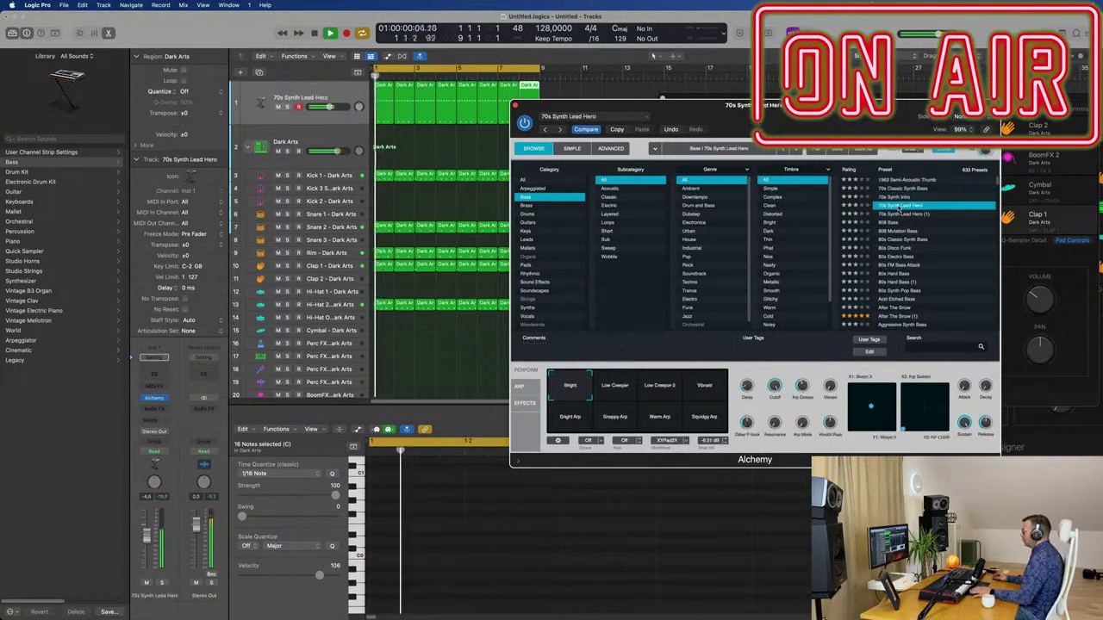
click(896, 213)
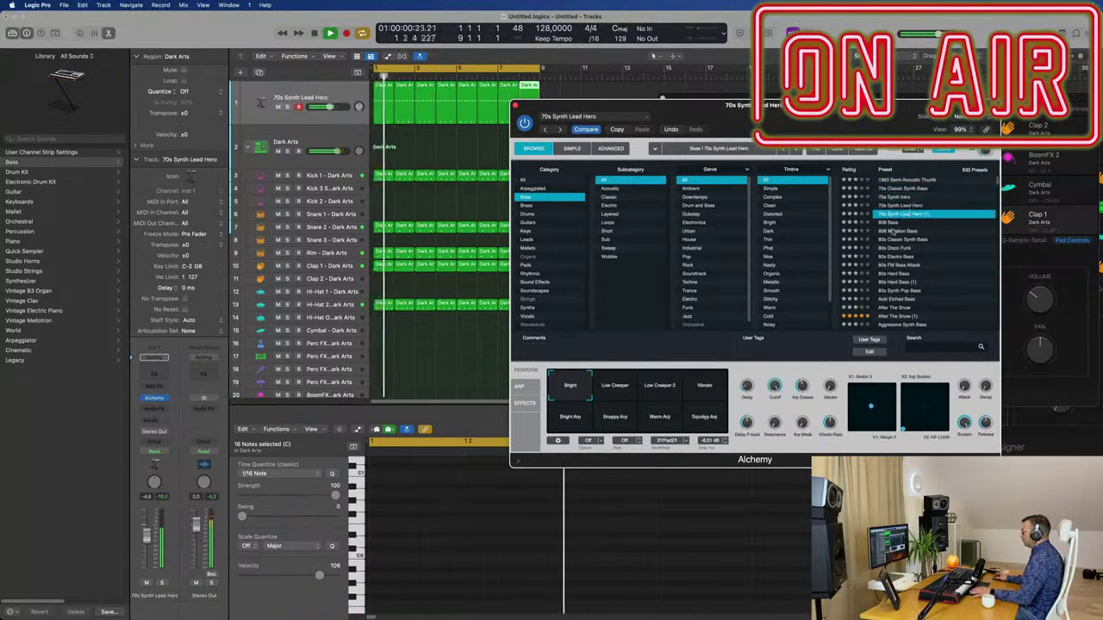
click(896, 240)
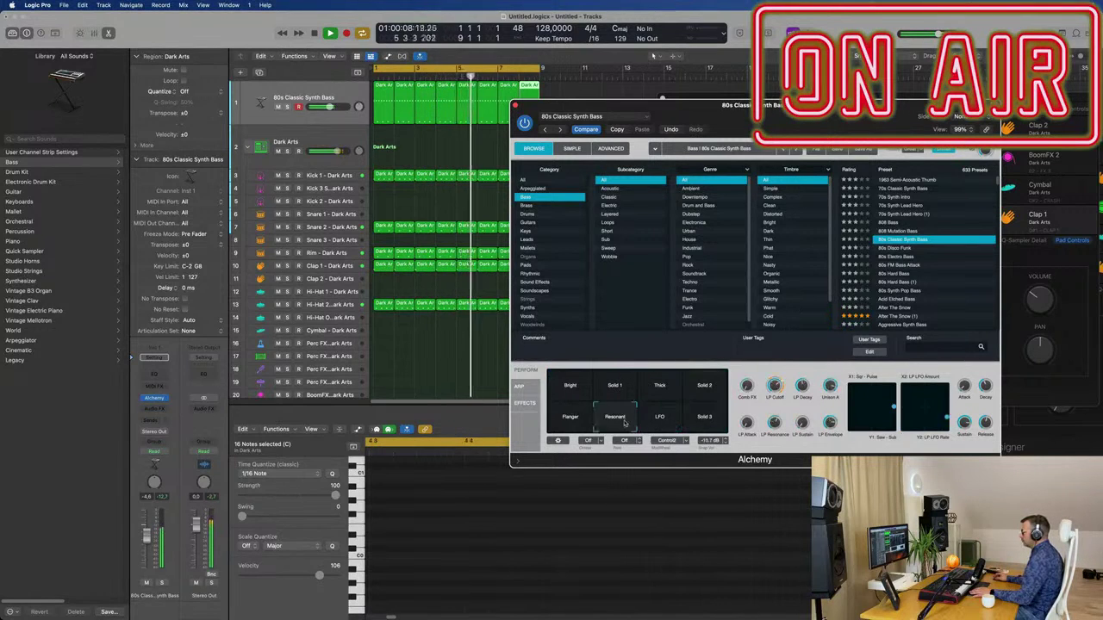
click(902, 187)
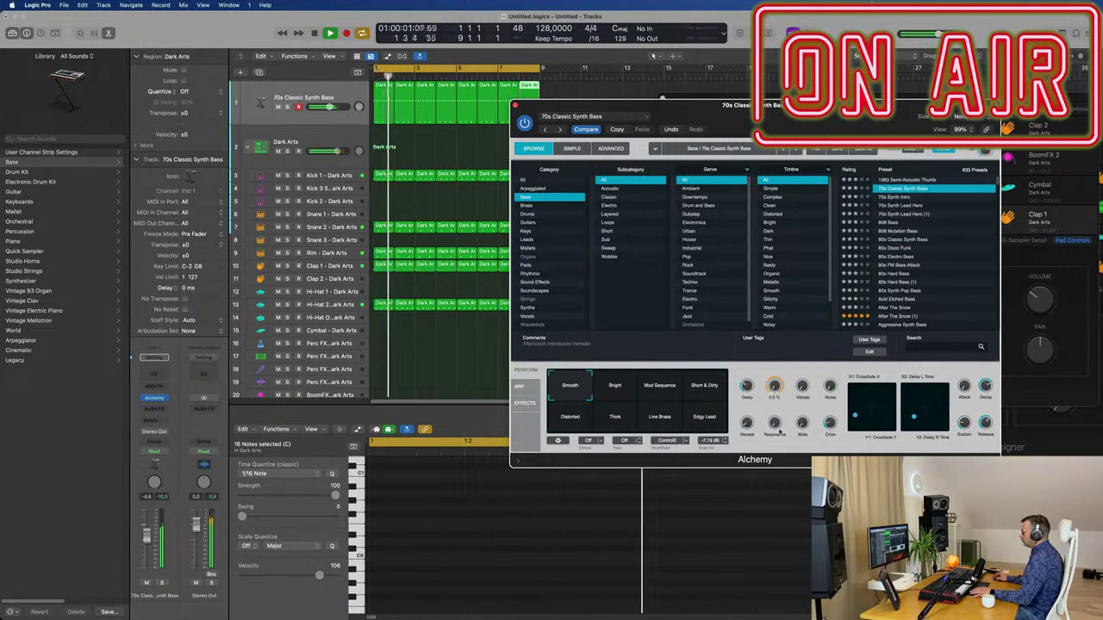
- Lower the bass track's volume to about -12.6 dB and return Alchemy to the Smooth sound with its Cutoff turned down
drag(662, 106, 699, 91)
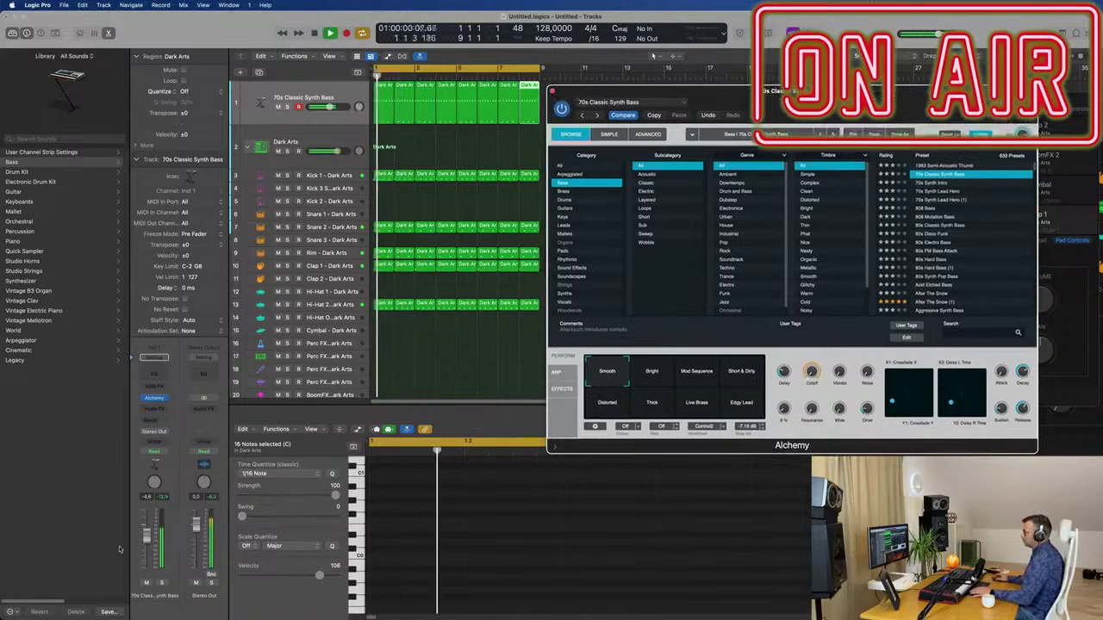
drag(147, 535, 148, 551)
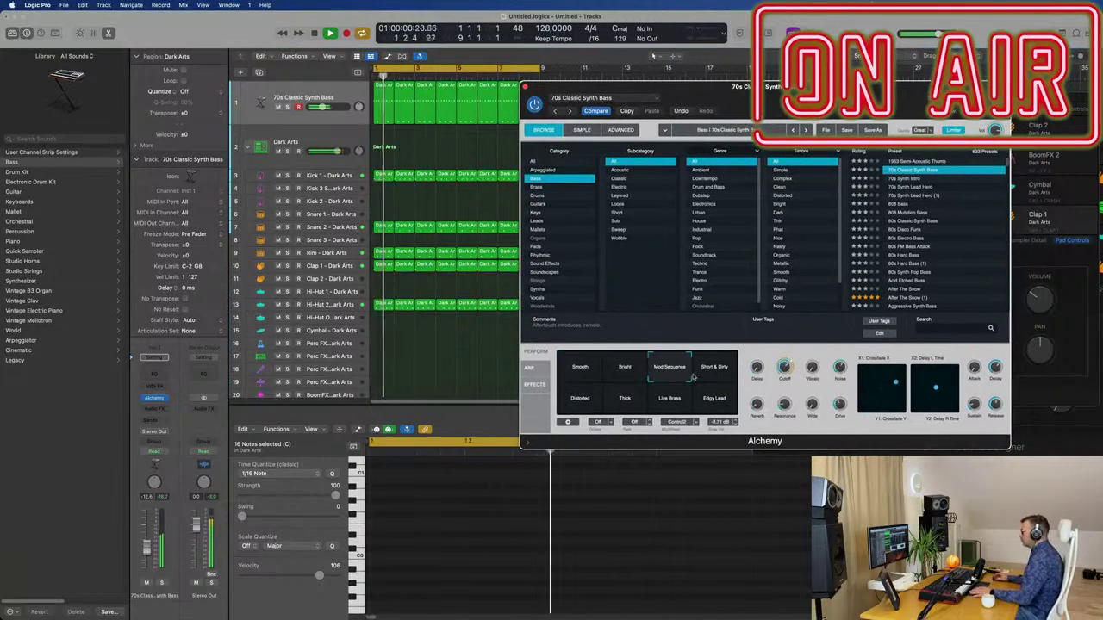
click(581, 368)
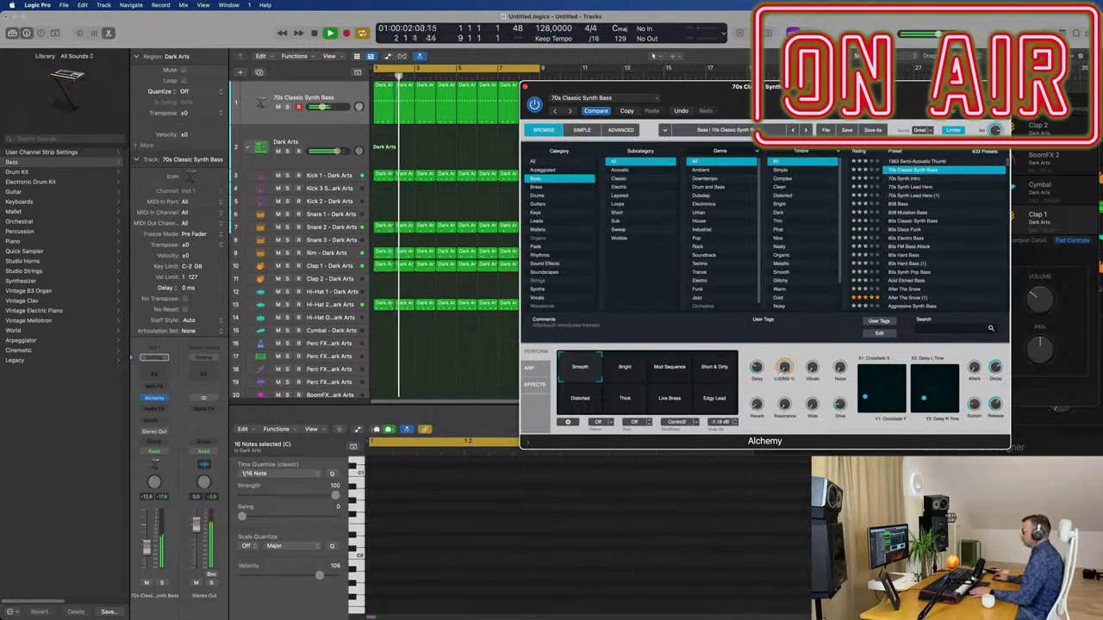
drag(784, 369, 768, 389)
drag(748, 106, 778, 105)
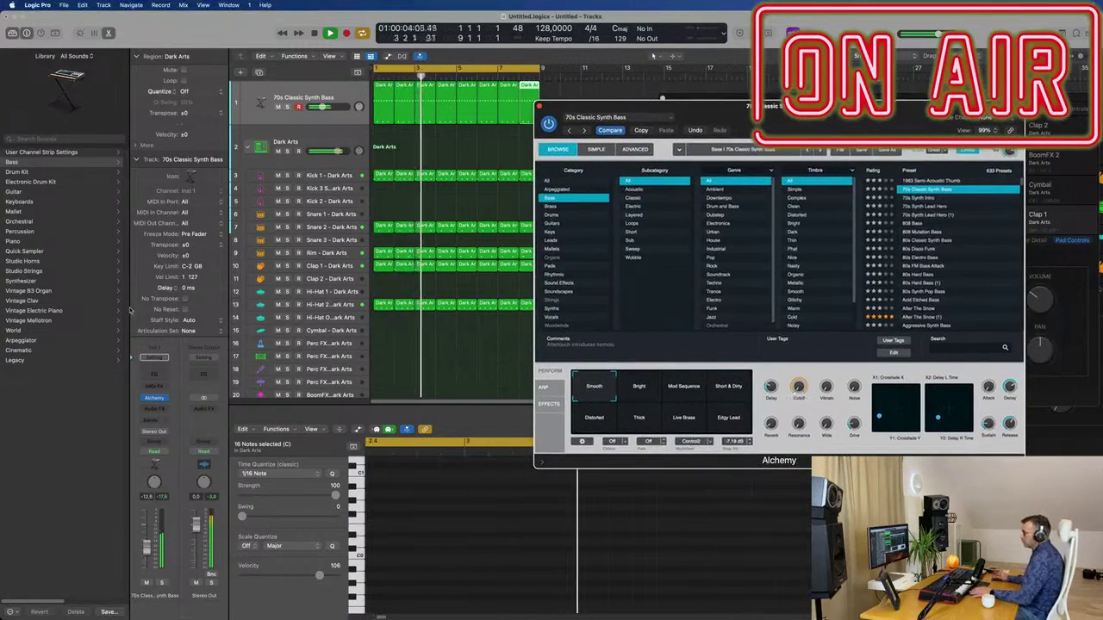
- Insert a stereo Compressor as an audio effect on the 70s Classic Synth Bass track
click(170, 408)
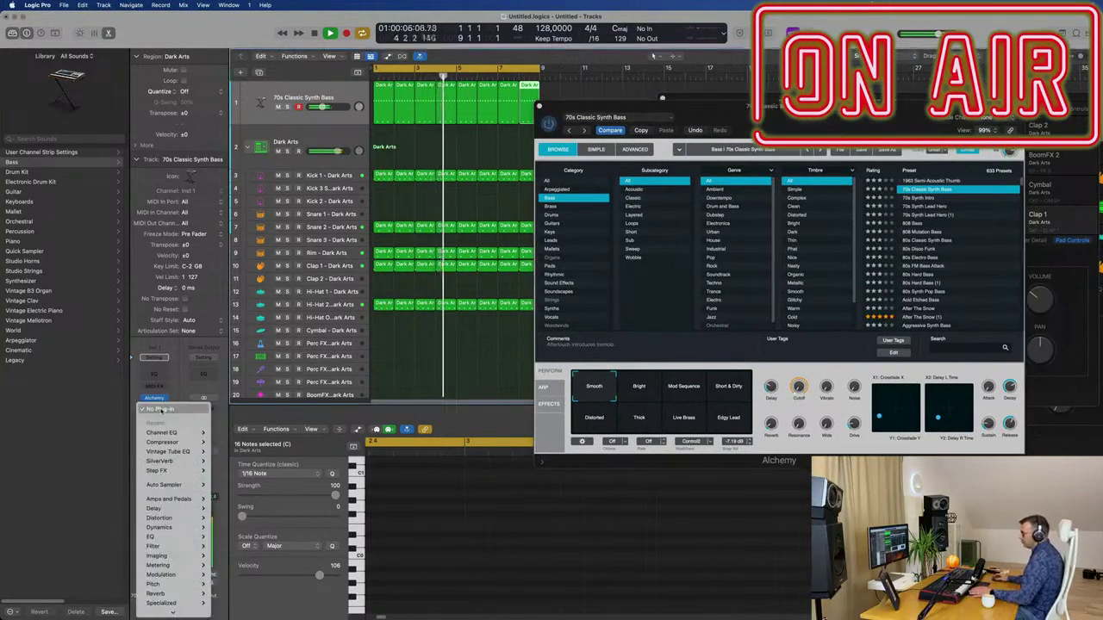
mouse_move(176, 452)
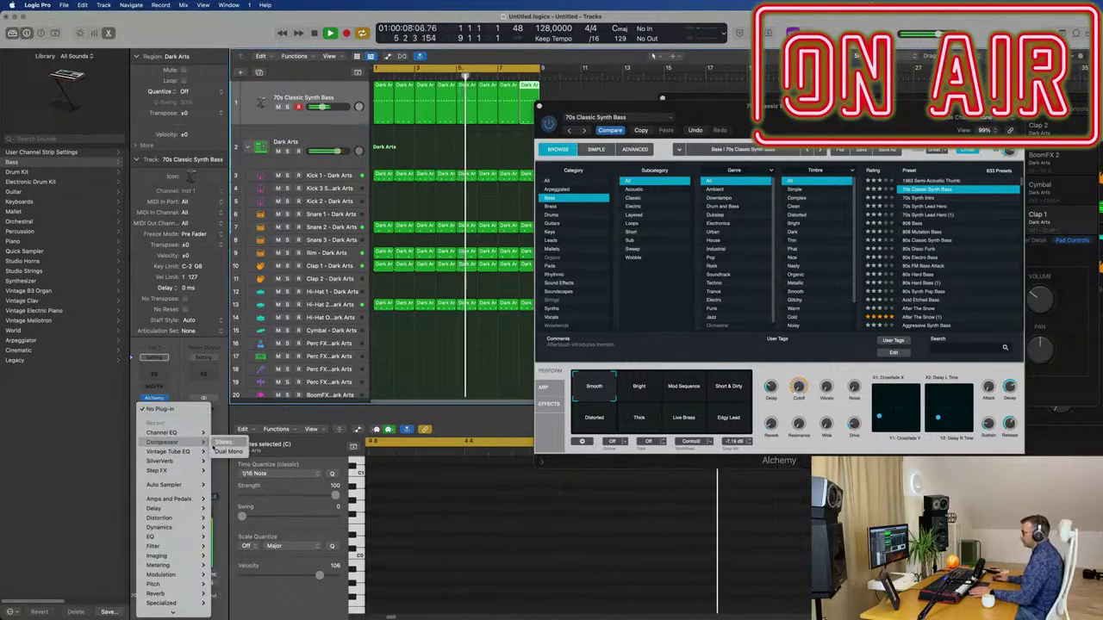
click(223, 442)
drag(599, 136, 700, 218)
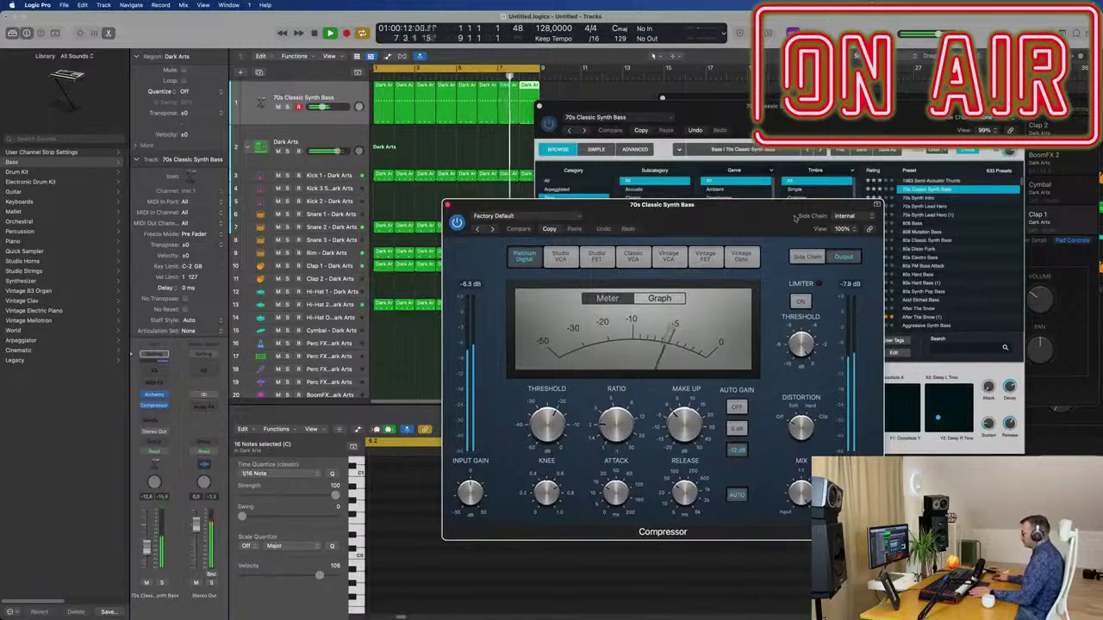
- Try Bus 1 and Kick 1 - Chrome (Inst 2) as the Compressor's side-chain source
click(851, 216)
mouse_move(849, 241)
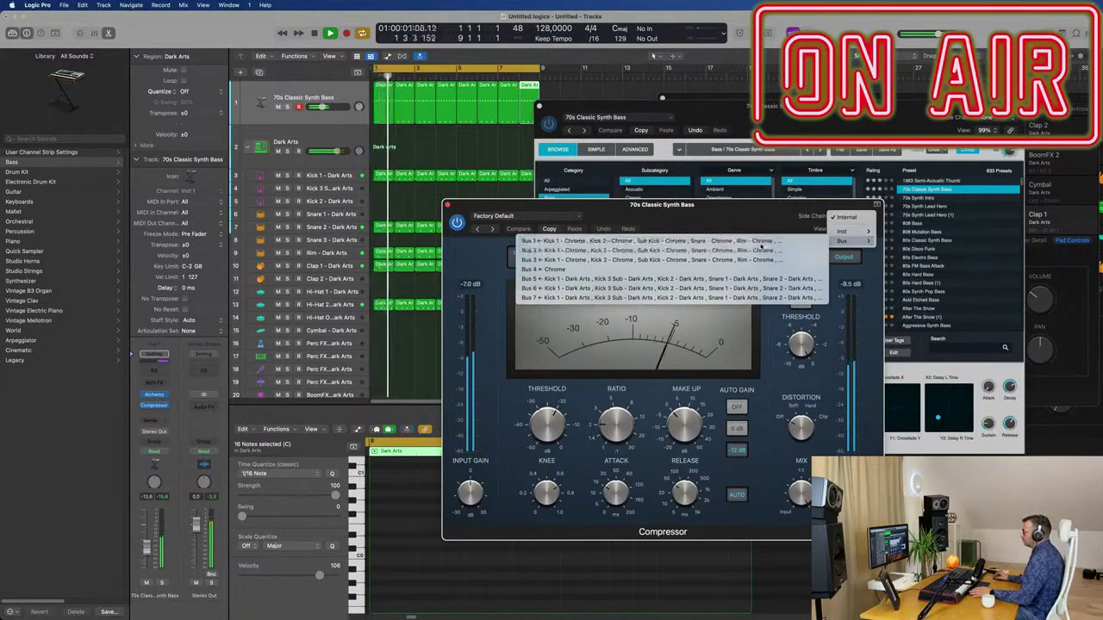
click(760, 242)
drag(877, 216, 875, 261)
click(867, 261)
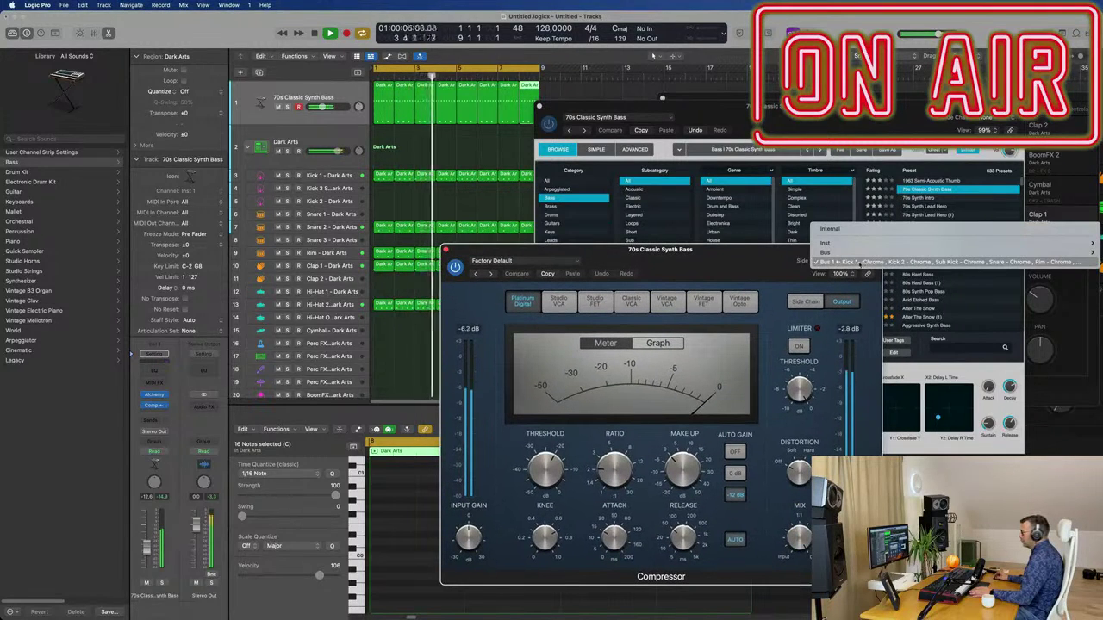
mouse_move(791, 245)
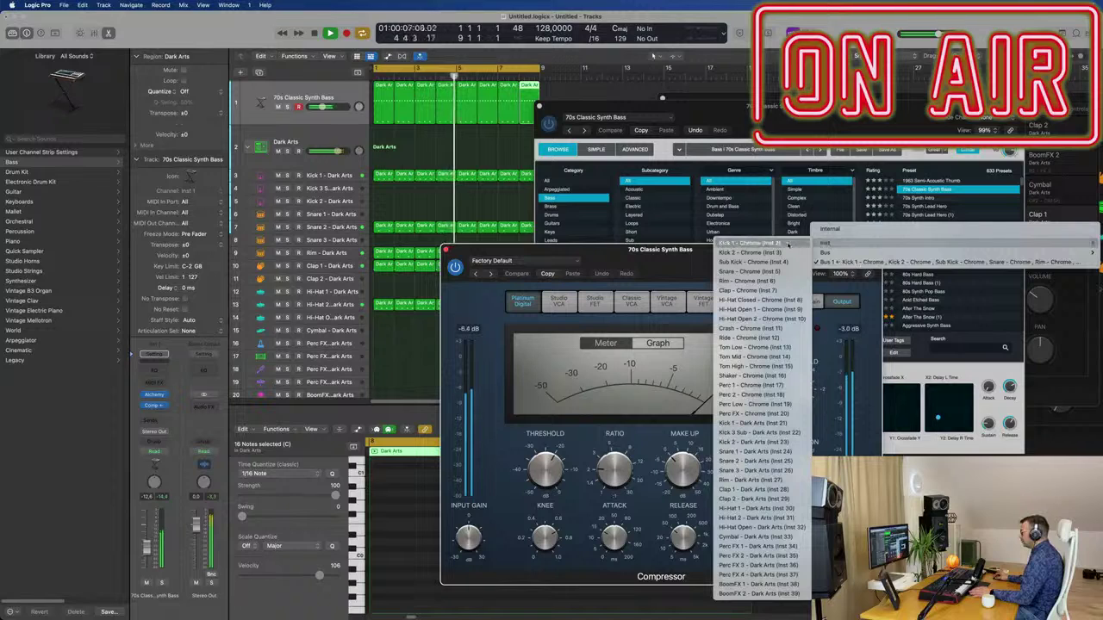
click(789, 245)
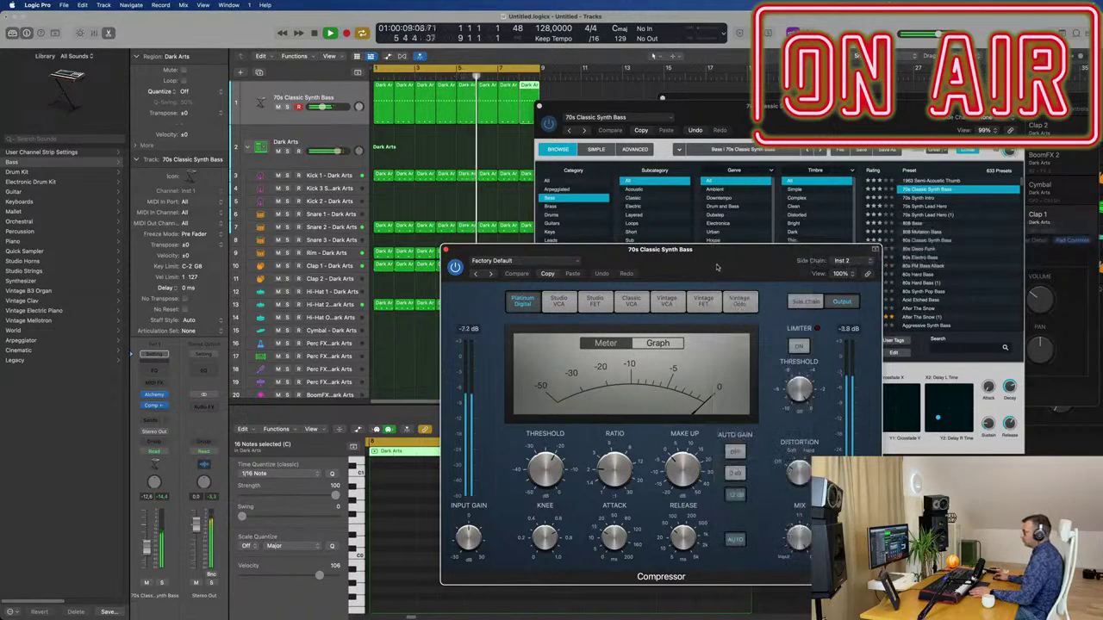
- Set the Compressor's side-chain source to the instrument Kick 1 - Dark Arts (Inst 21)
click(853, 262)
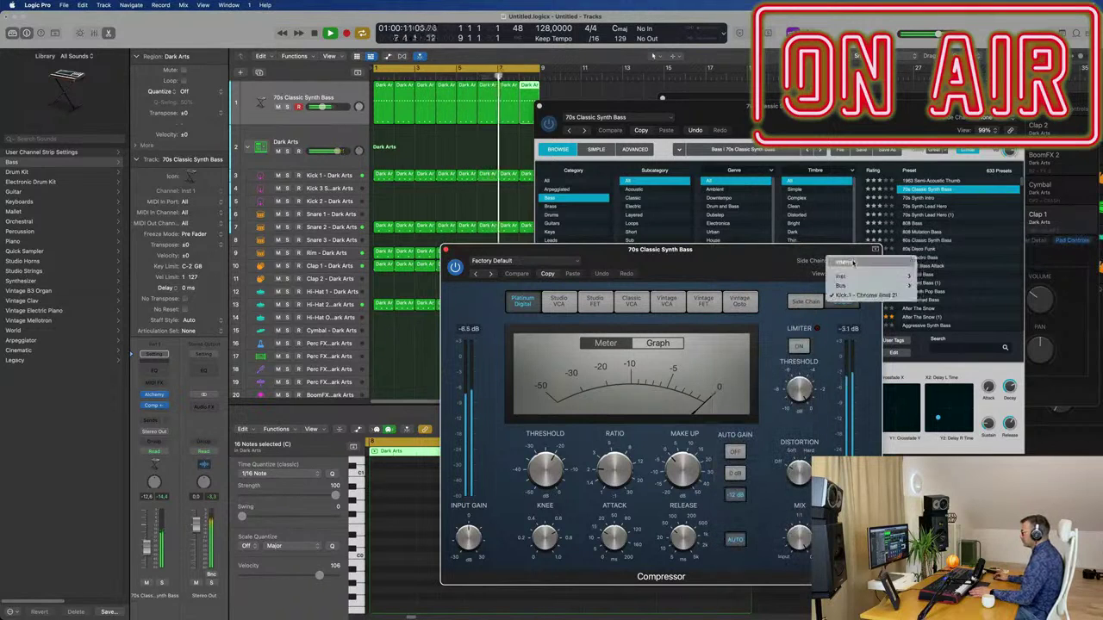
mouse_move(855, 277)
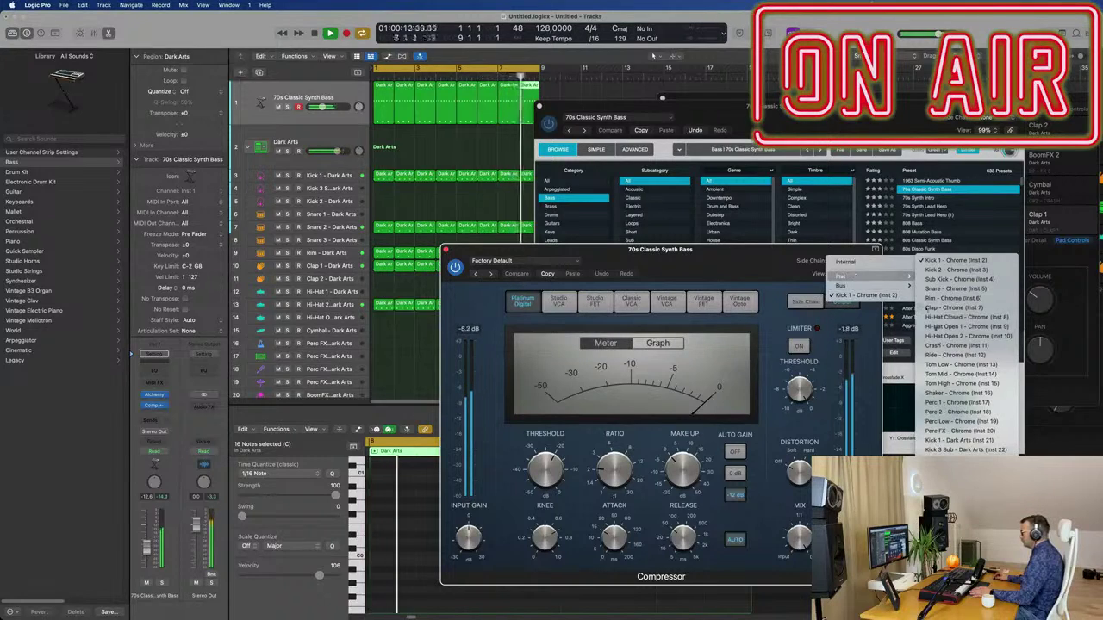
click(956, 441)
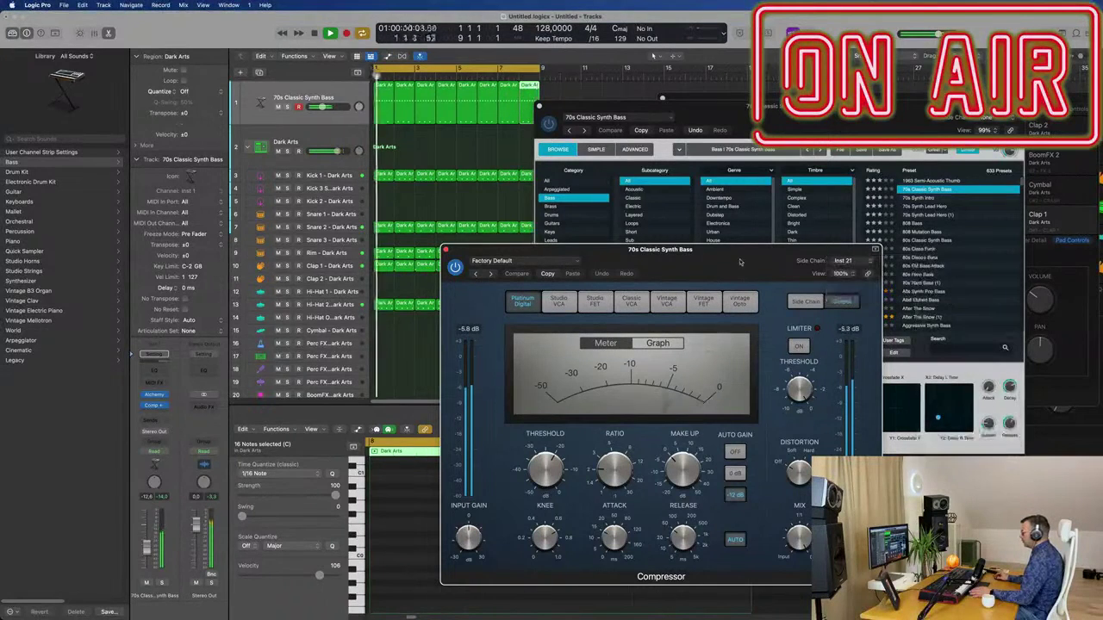
- Set the Compressor's attack to 0 ms and threshold to about -16.5 dB, with raised ratio and automatic release off
drag(739, 262, 733, 261)
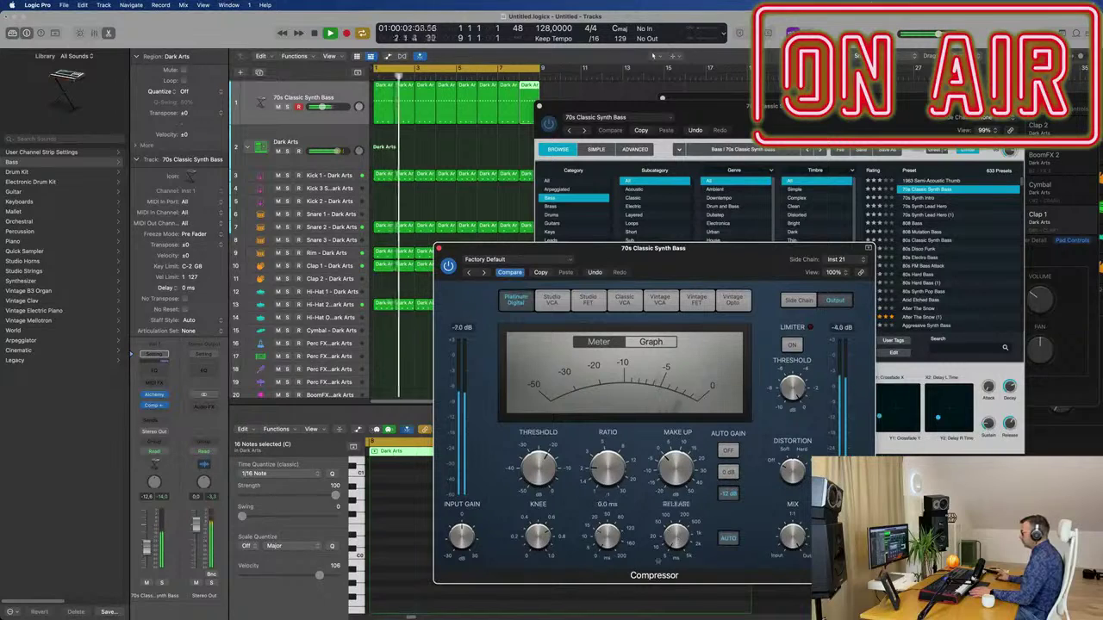
drag(609, 468, 599, 405)
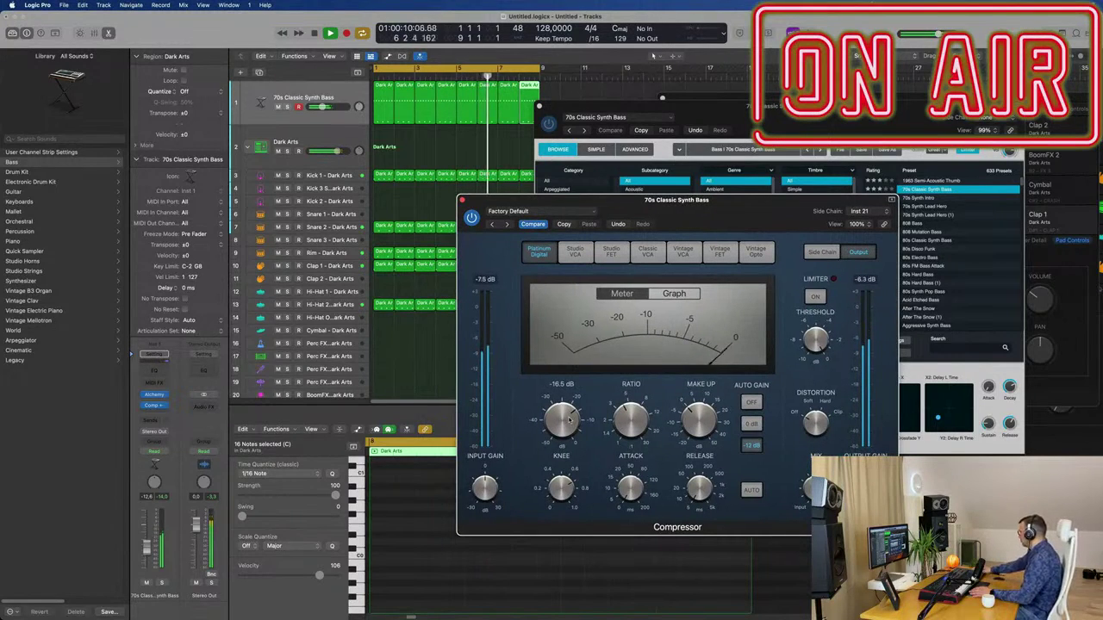
- Show Alchemy's advanced settings, then raise the Noise control and slightly open the Cutoff of the Smooth sound
click(724, 195)
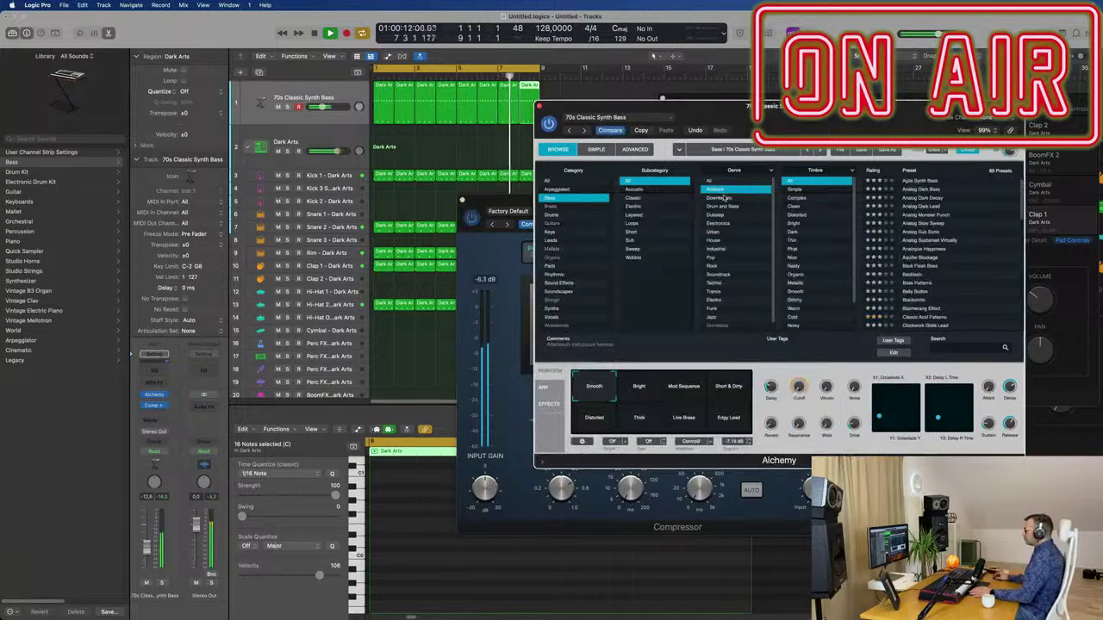
drag(772, 105, 797, 103)
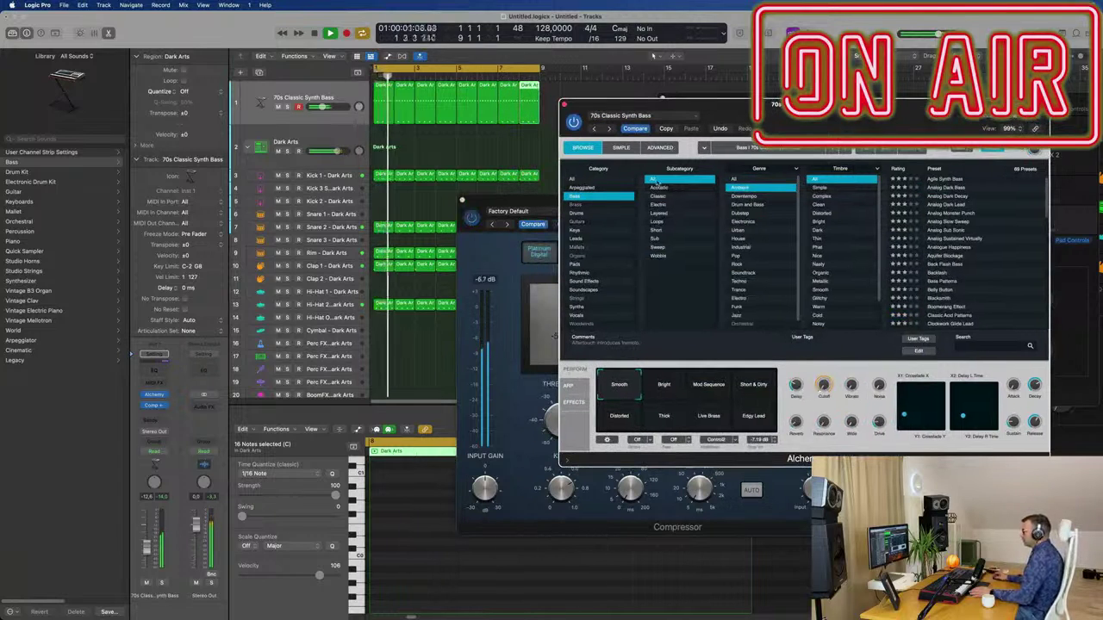
drag(775, 108, 704, 115)
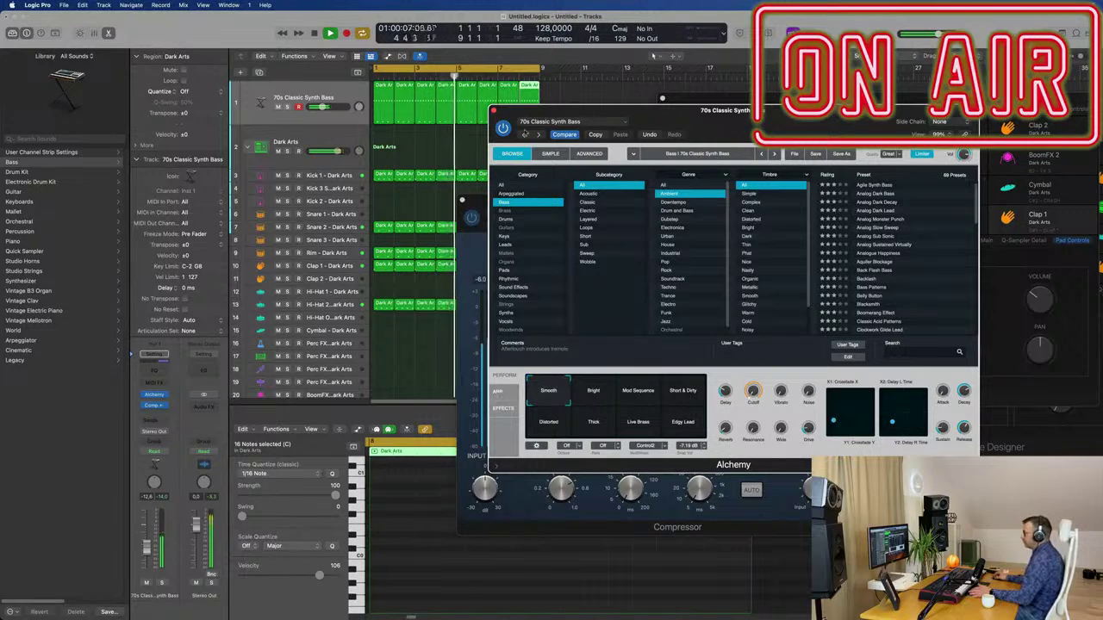
click(589, 153)
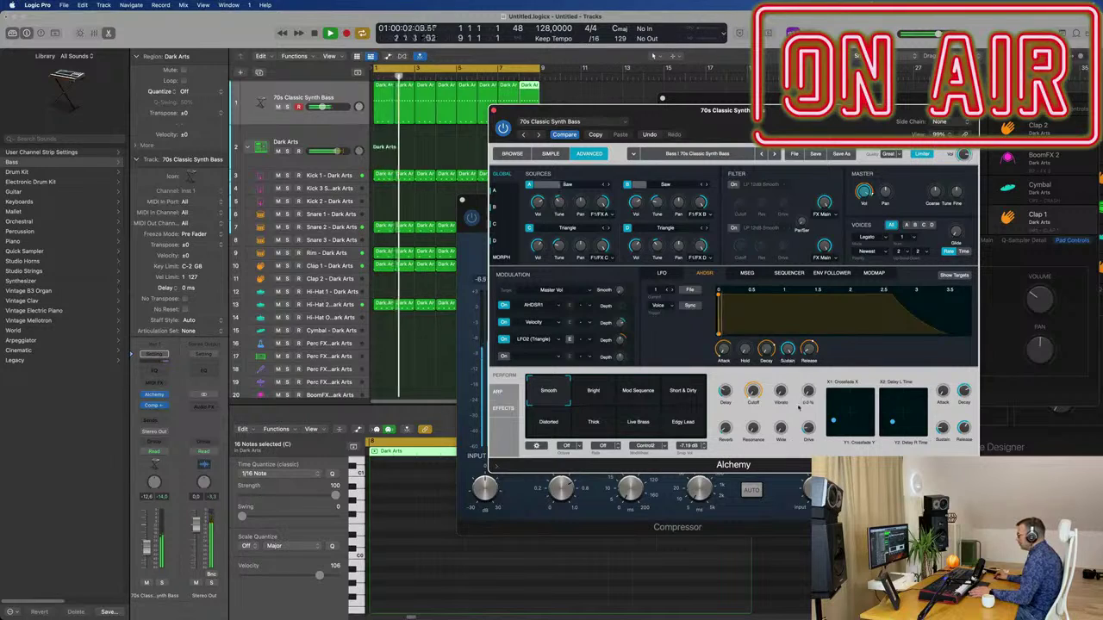
drag(808, 391, 812, 384)
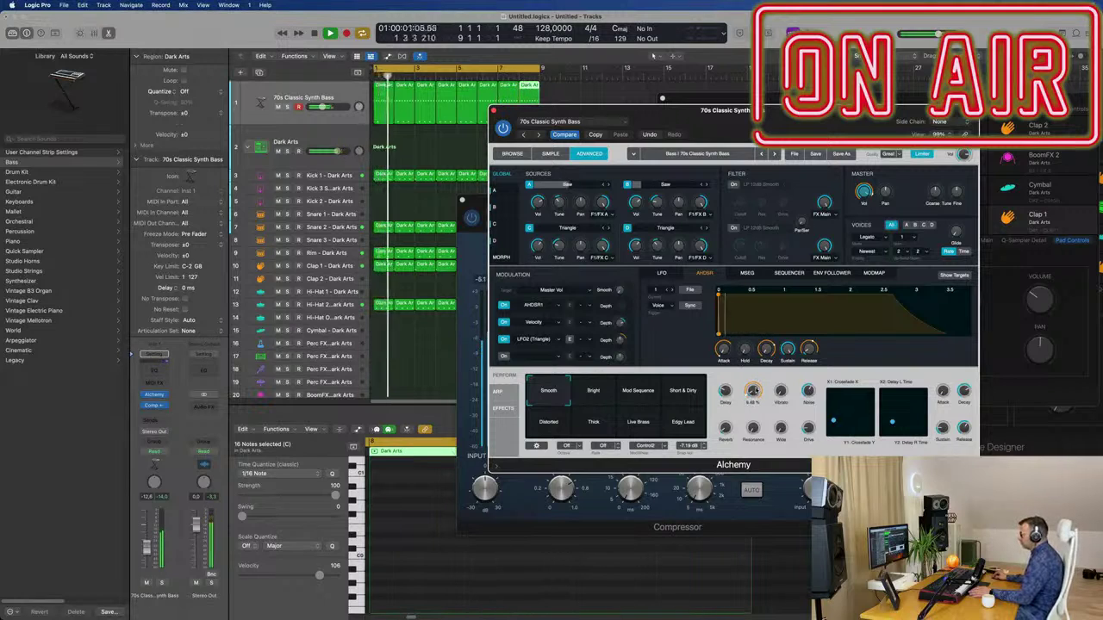
- Show the first bass region's notes in the Piano Roll, with the Alchemy and Compressor windows moved clear of them
drag(750, 110, 905, 111)
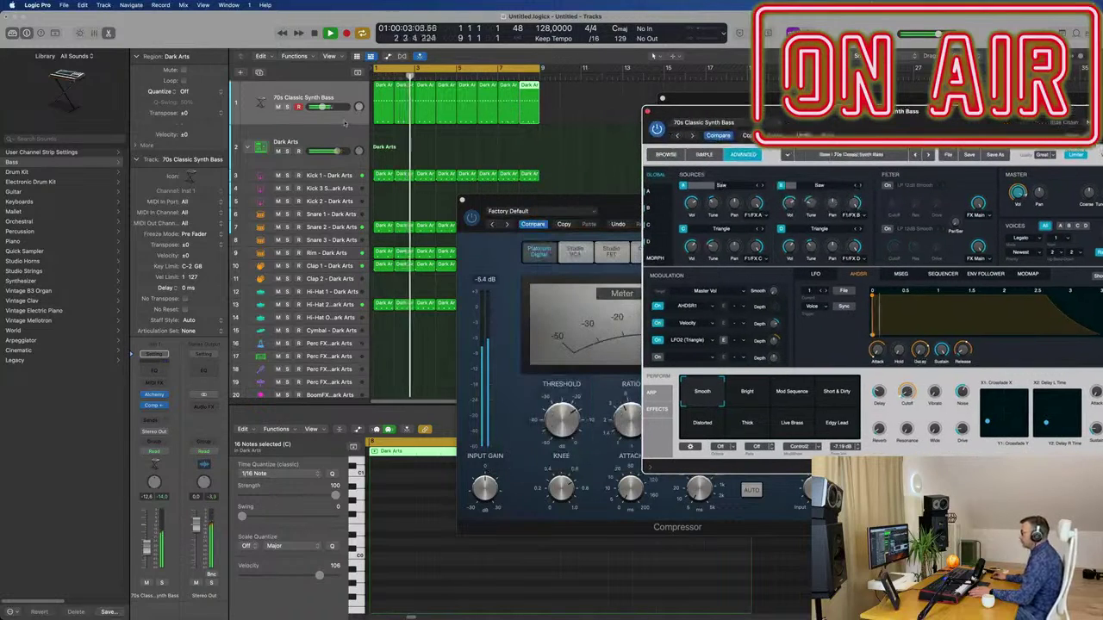
drag(257, 124, 257, 121)
click(390, 82)
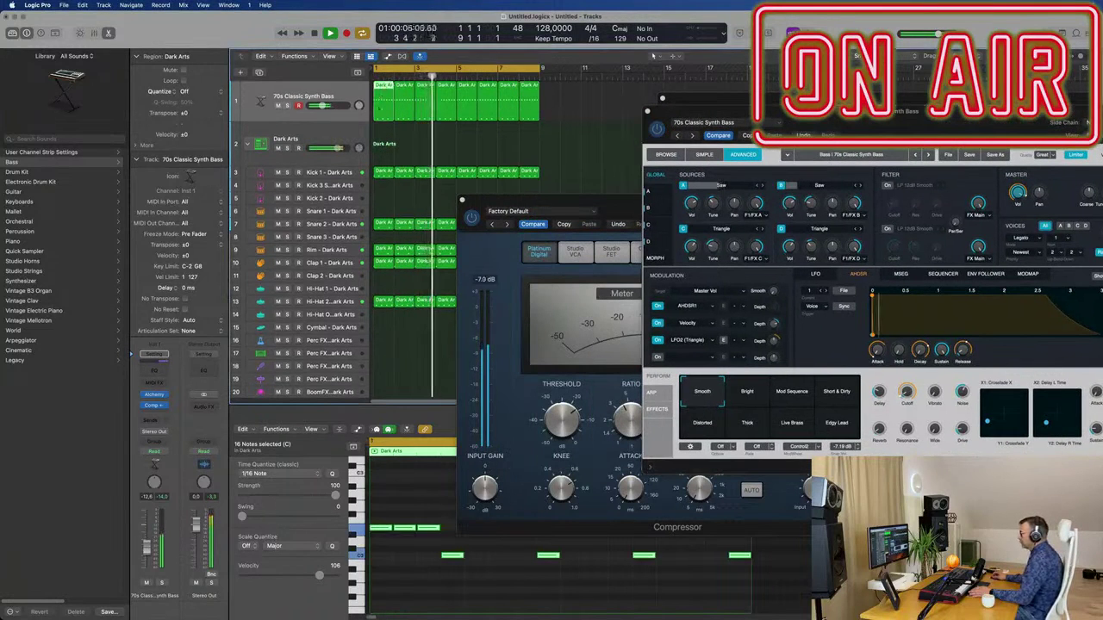
click(429, 504)
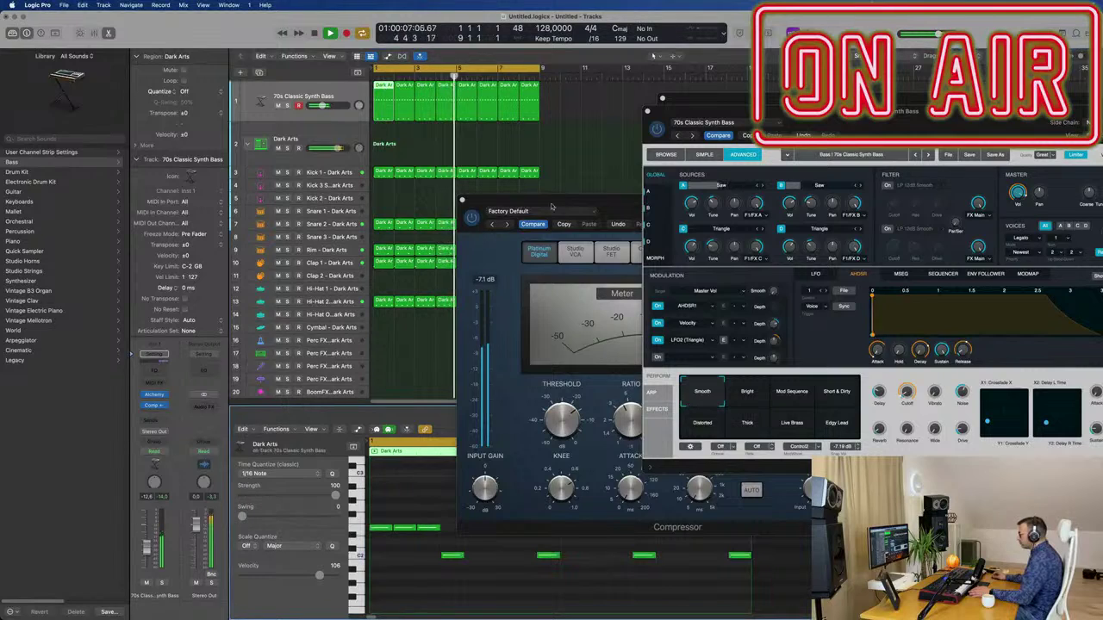
drag(517, 204, 865, 219)
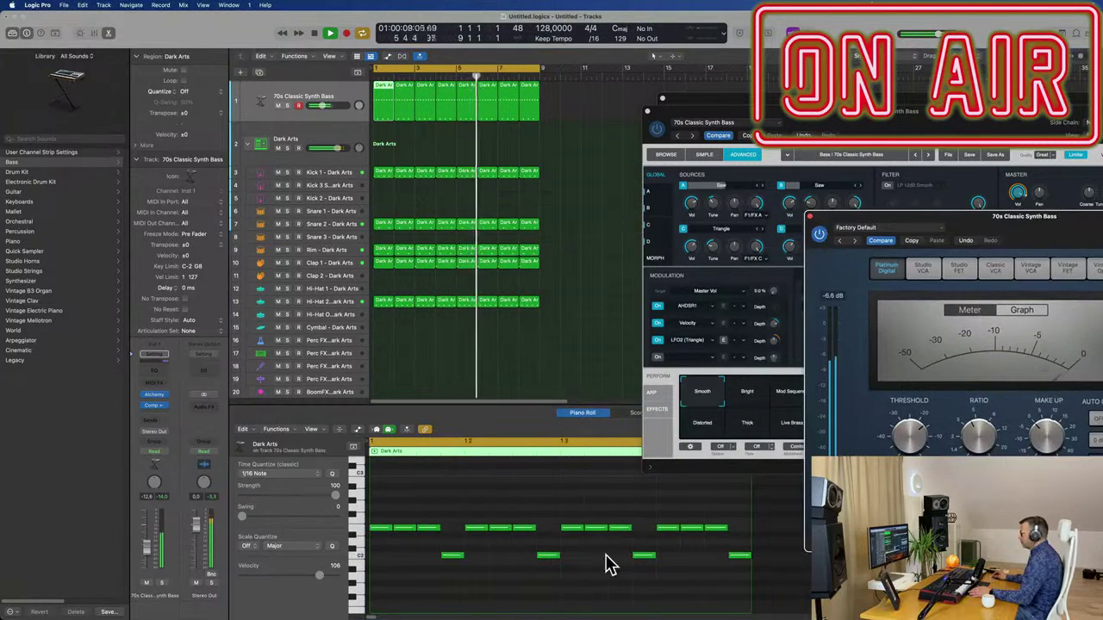
- Arrange the Compressor and Alchemy windows side by side, then close the Compressor and move Alchemy clear of the tracks and notes
drag(995, 221, 488, 232)
drag(865, 118, 736, 106)
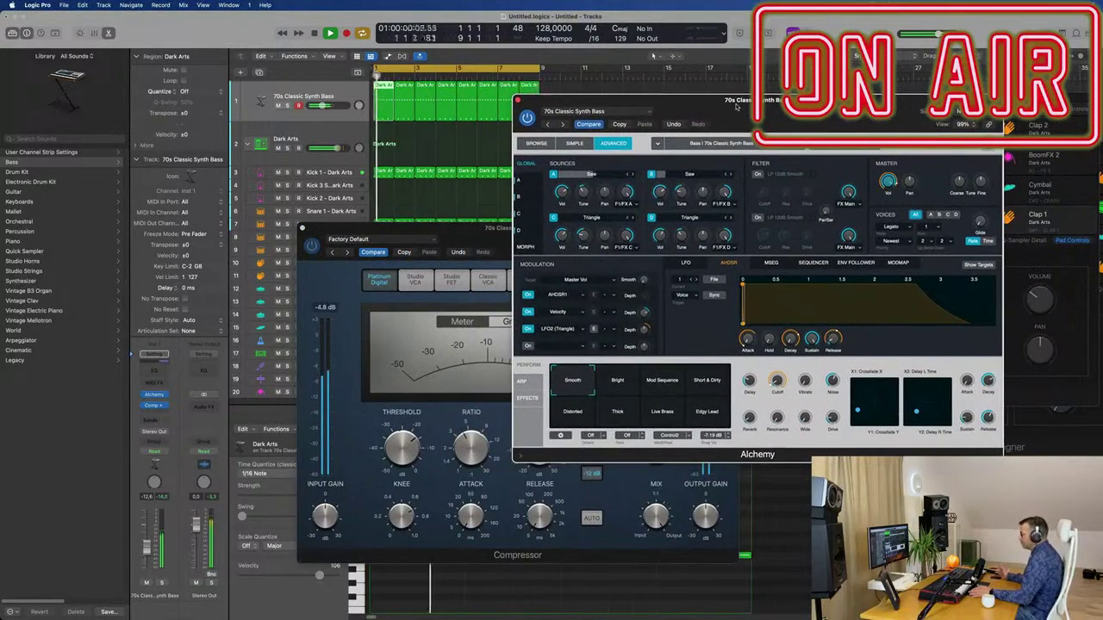
drag(671, 105, 748, 118)
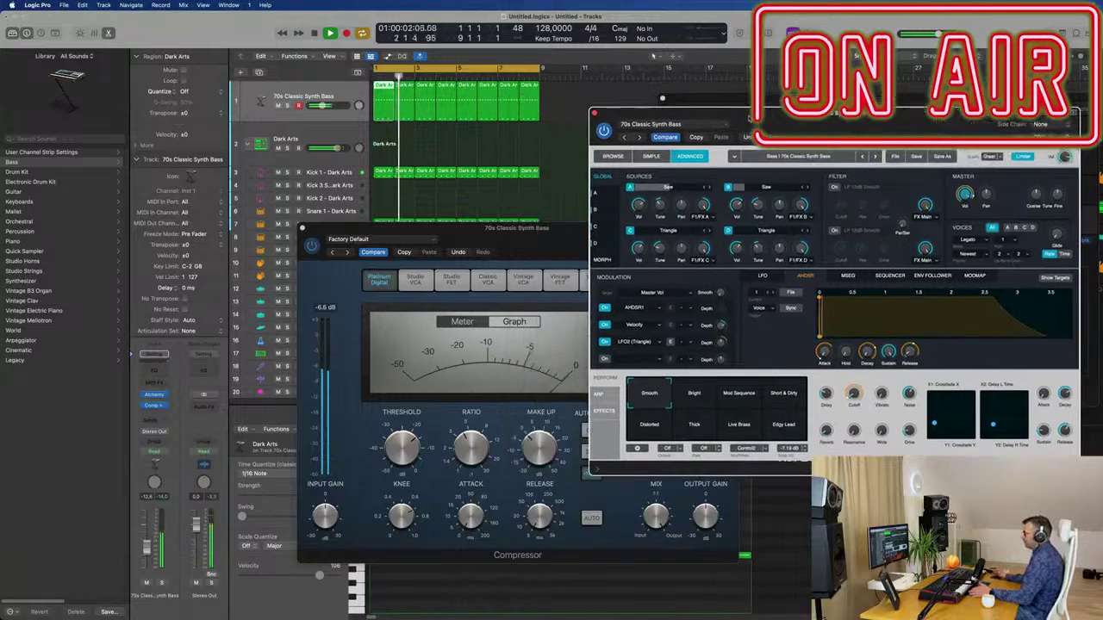
drag(512, 229, 423, 233)
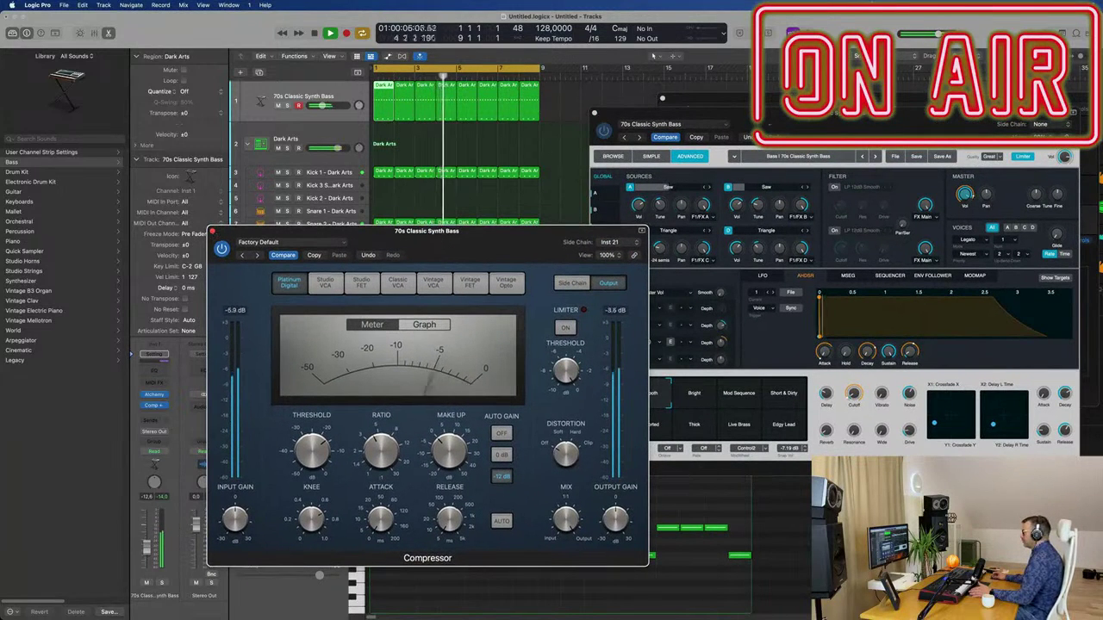
click(211, 233)
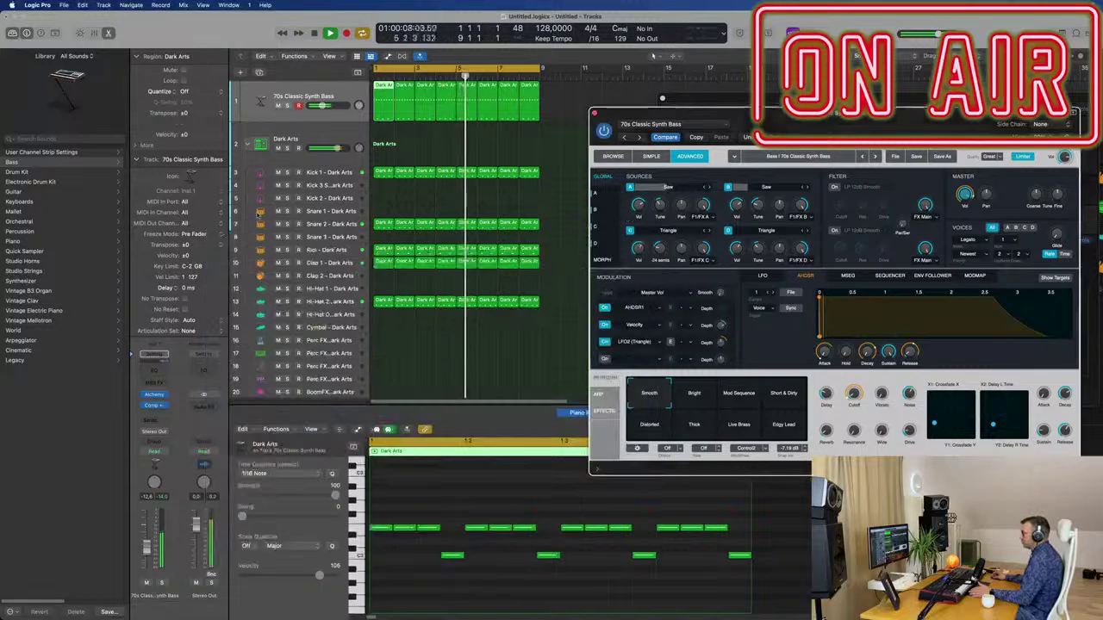
drag(636, 112, 810, 164)
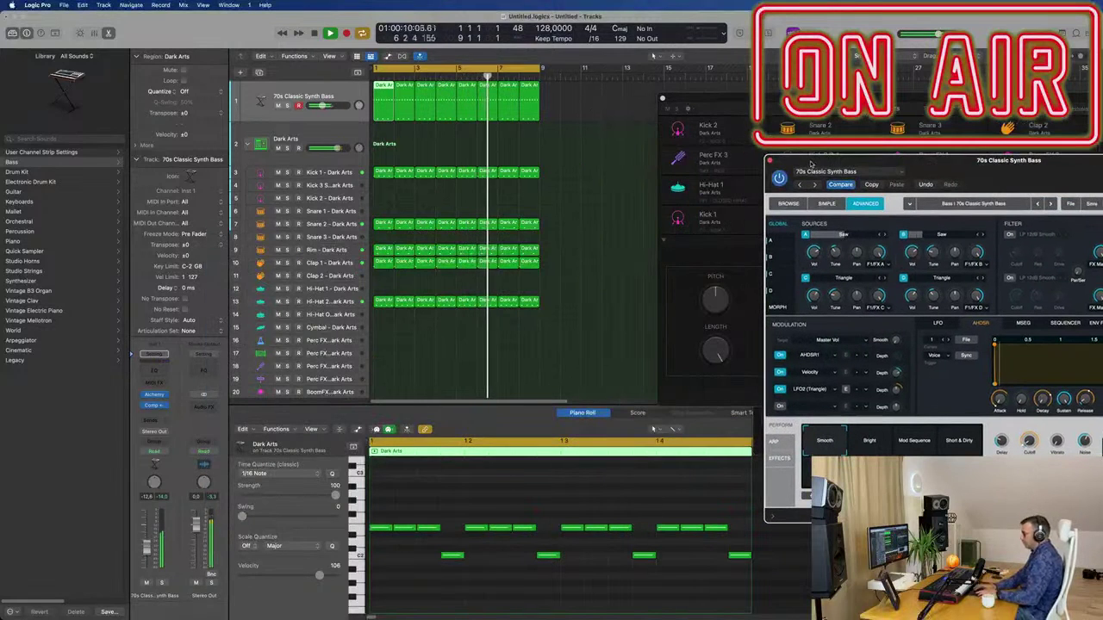
- Repeat all the bass and drum regions to extend the eight-bar loop past bar 29
key(super+z)
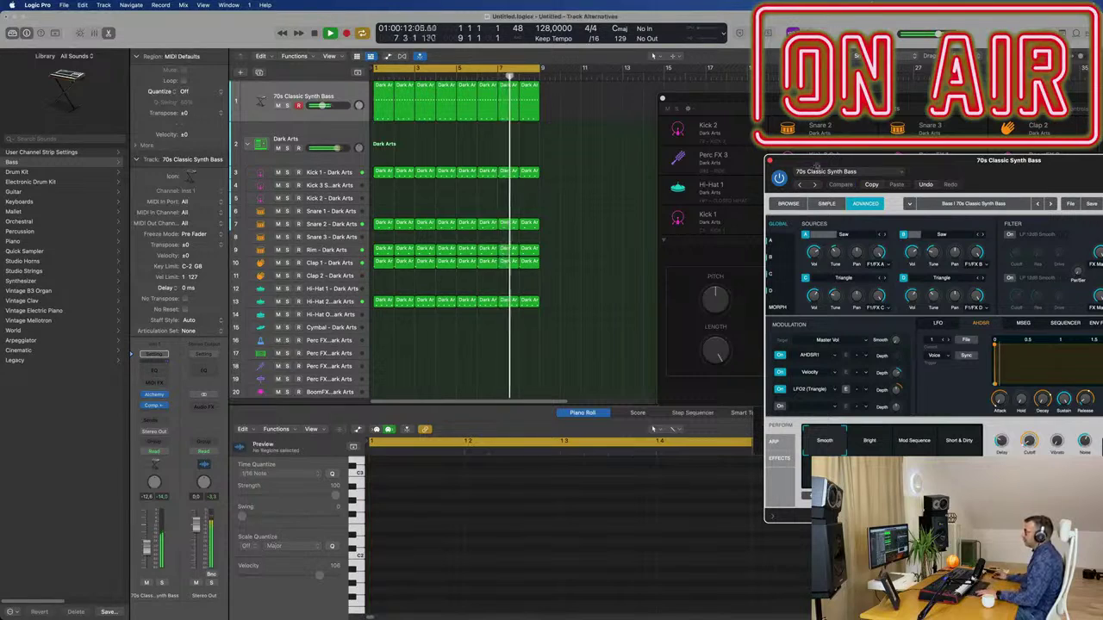
click(589, 311)
key(super+a)
key(super+r)
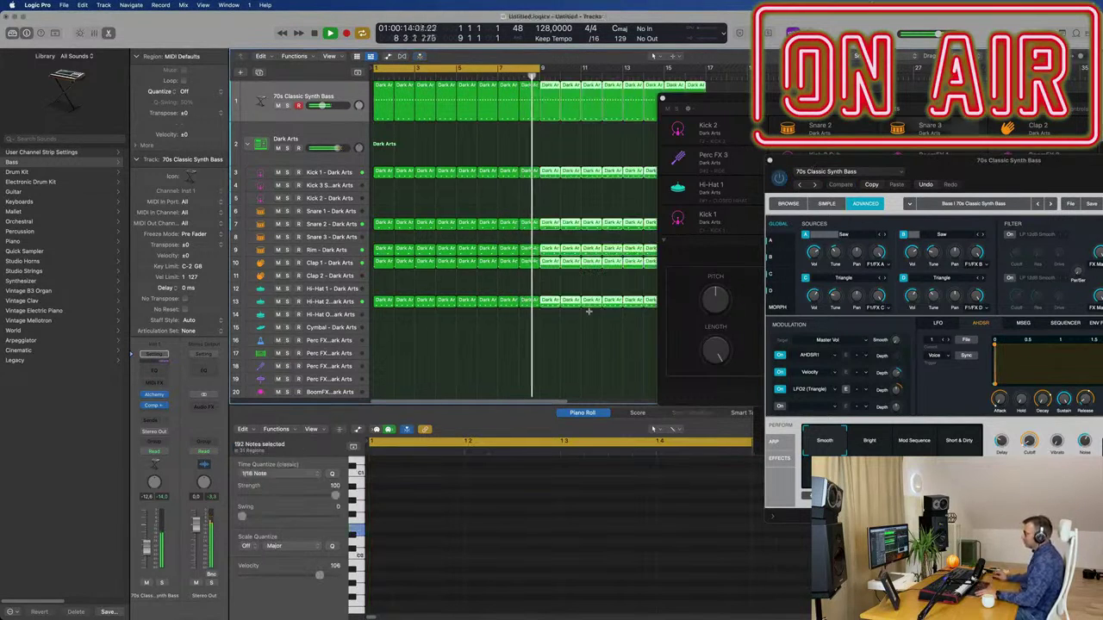
scroll(548, 319, left, 3)
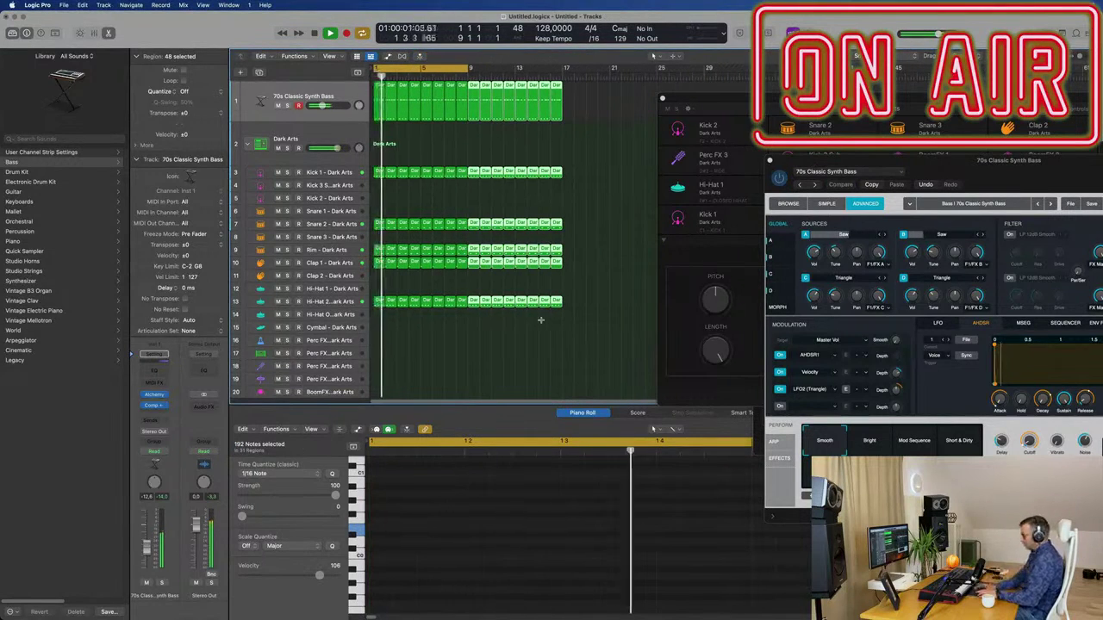
key(super+r)
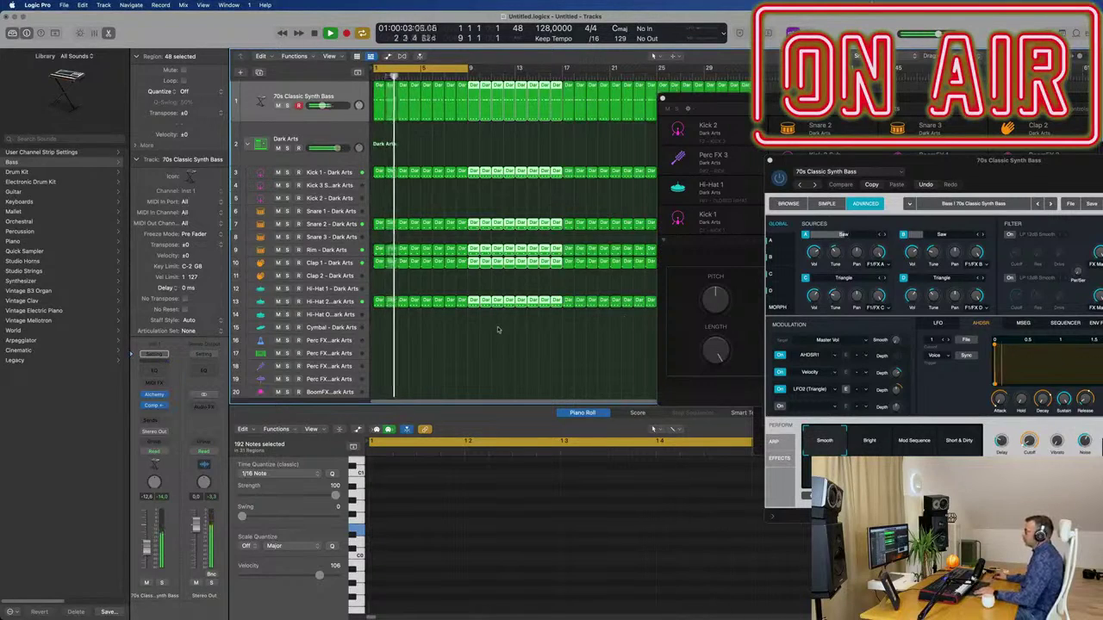
- Close the Dark Arts Drum Machine Designer window and move Alchemy clear of the tracks, with the Dark Arts stack collapsed
click(662, 100)
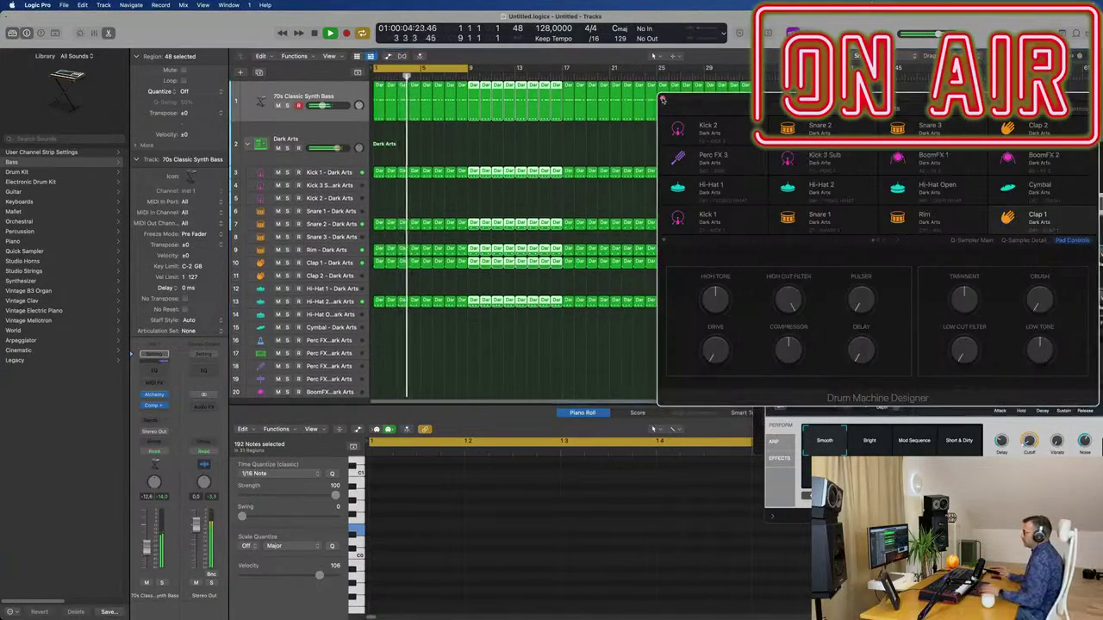
click(663, 100)
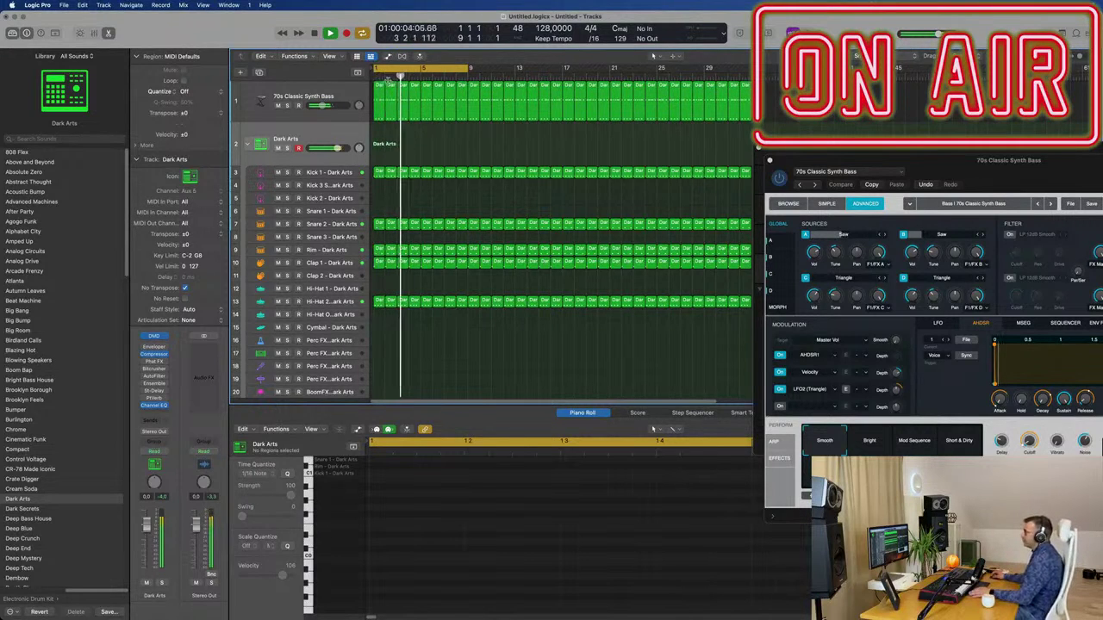
drag(932, 164, 704, 135)
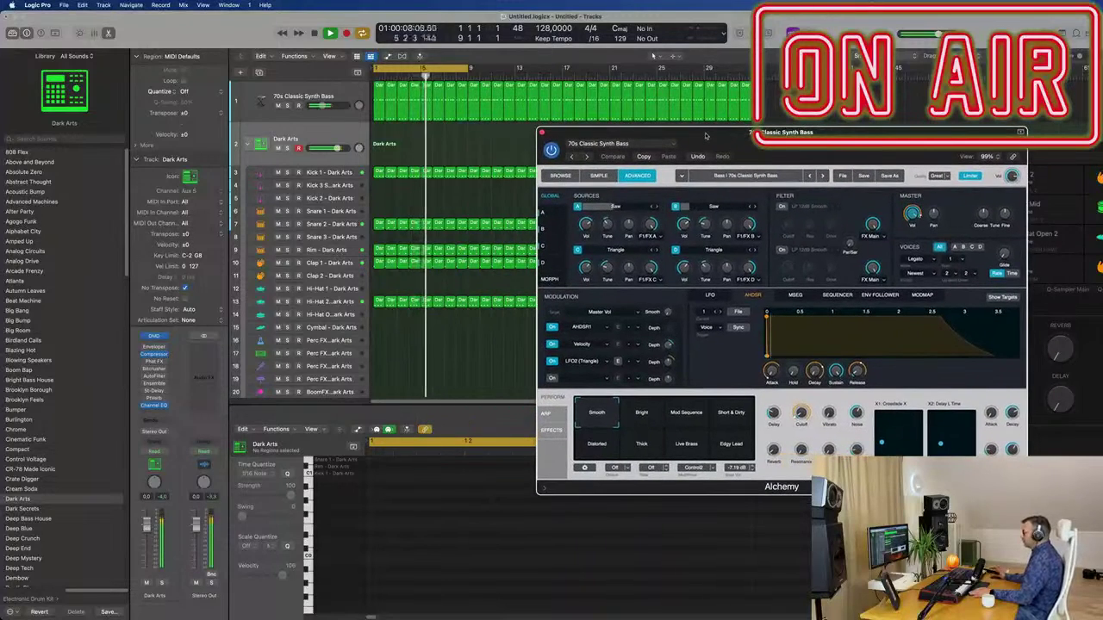
scroll(237, 127, down, 2)
click(248, 127)
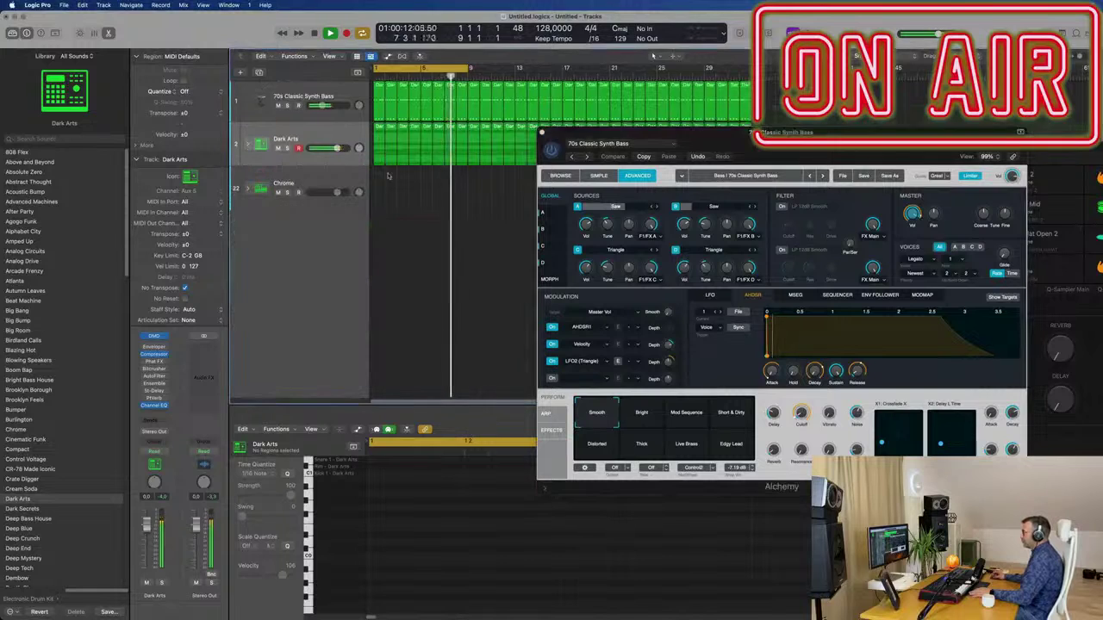
drag(576, 136, 917, 141)
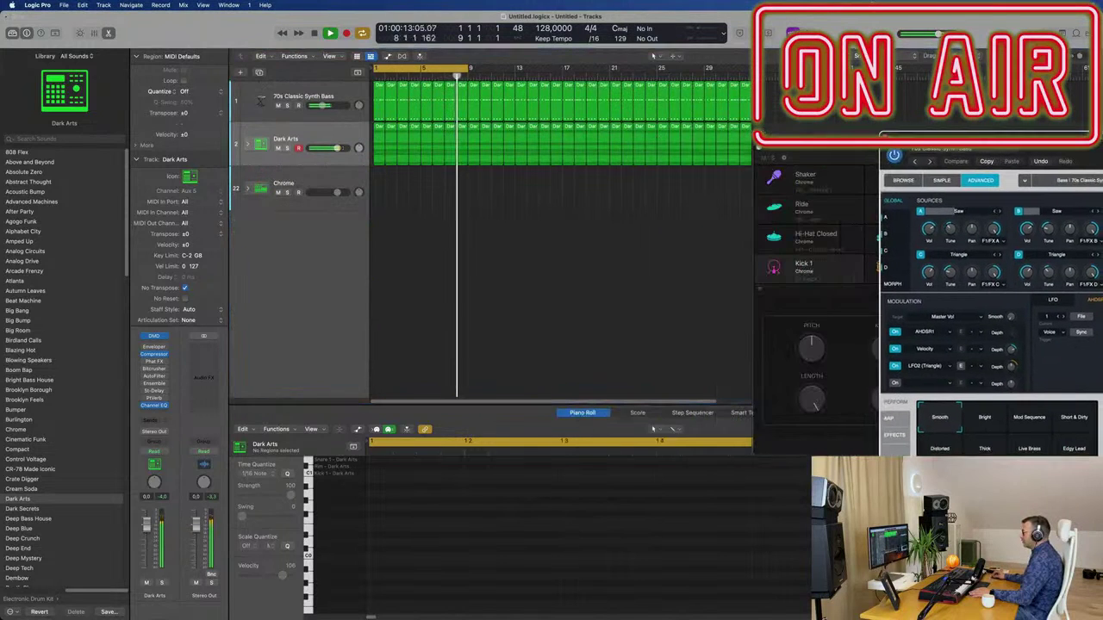
- Copy the first Dark Arts Kick 1 region to bar 1 of the Chrome kit's Hi-Hat Closed track, with its notes shifted to the off-beats
click(249, 147)
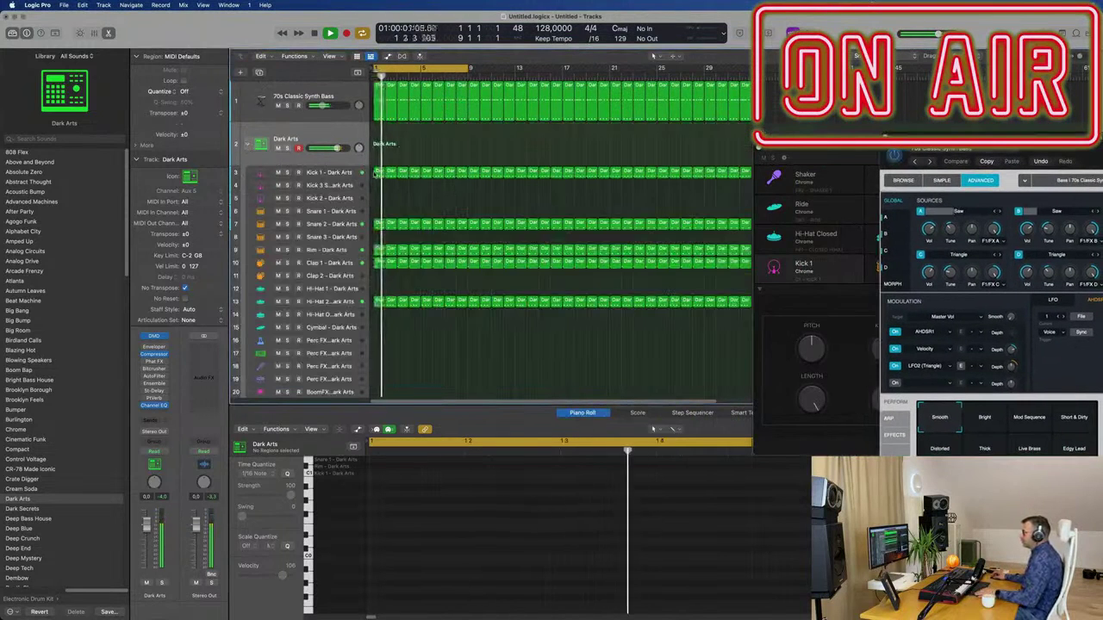
click(376, 172)
scroll(379, 176, down, 3)
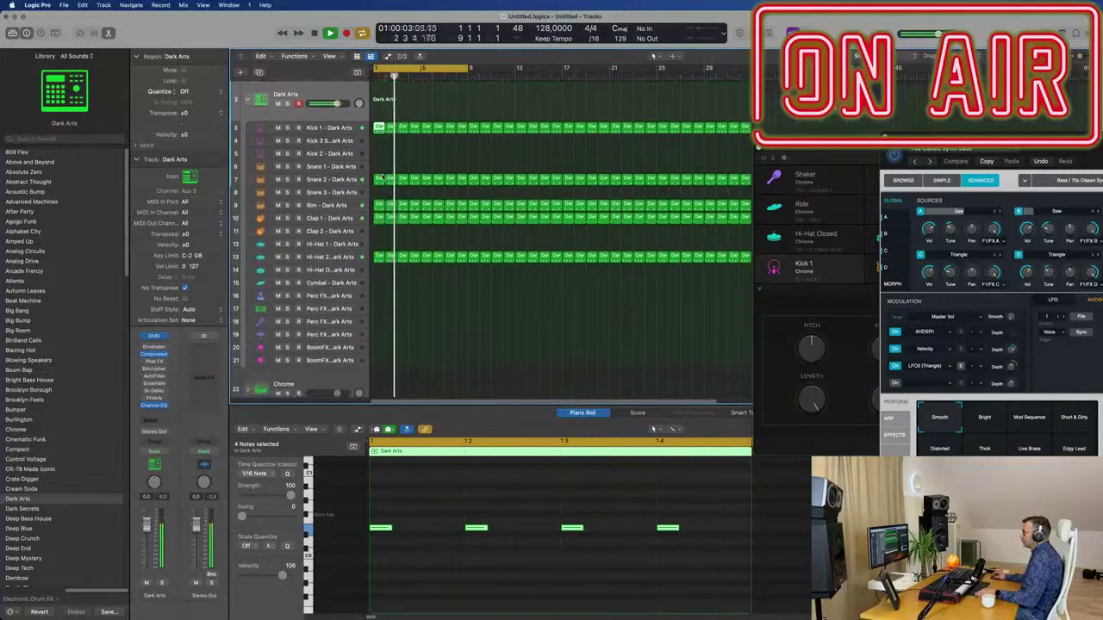
drag(377, 126, 379, 388)
scroll(421, 340, down, 3)
scroll(422, 332, down, 2)
click(248, 335)
scroll(530, 241, down, 4)
scroll(526, 237, down, 5)
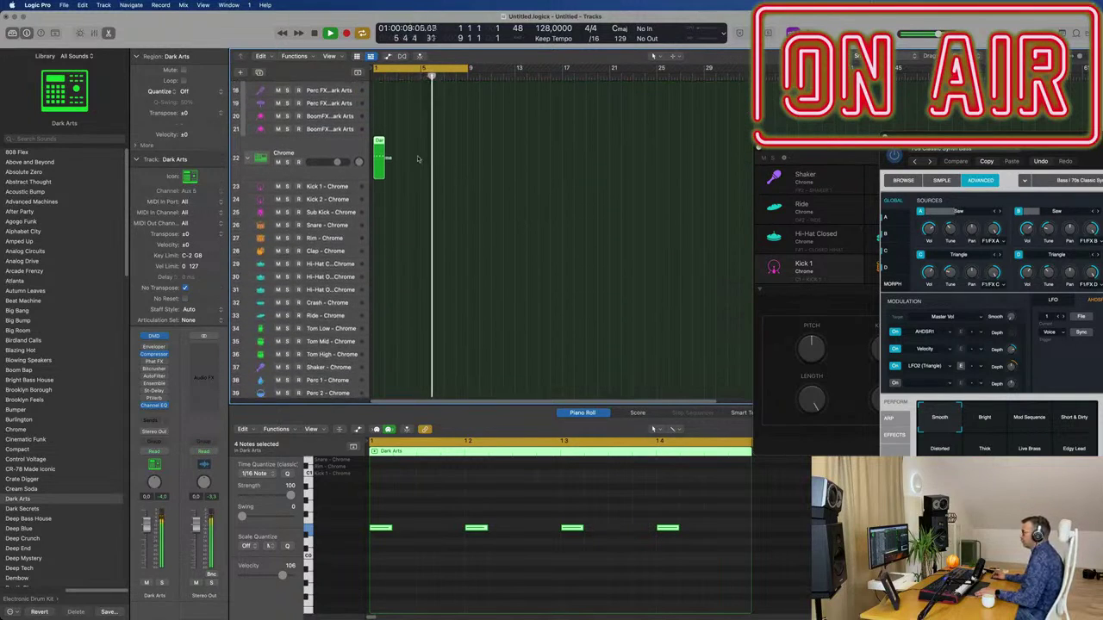
drag(378, 151, 378, 264)
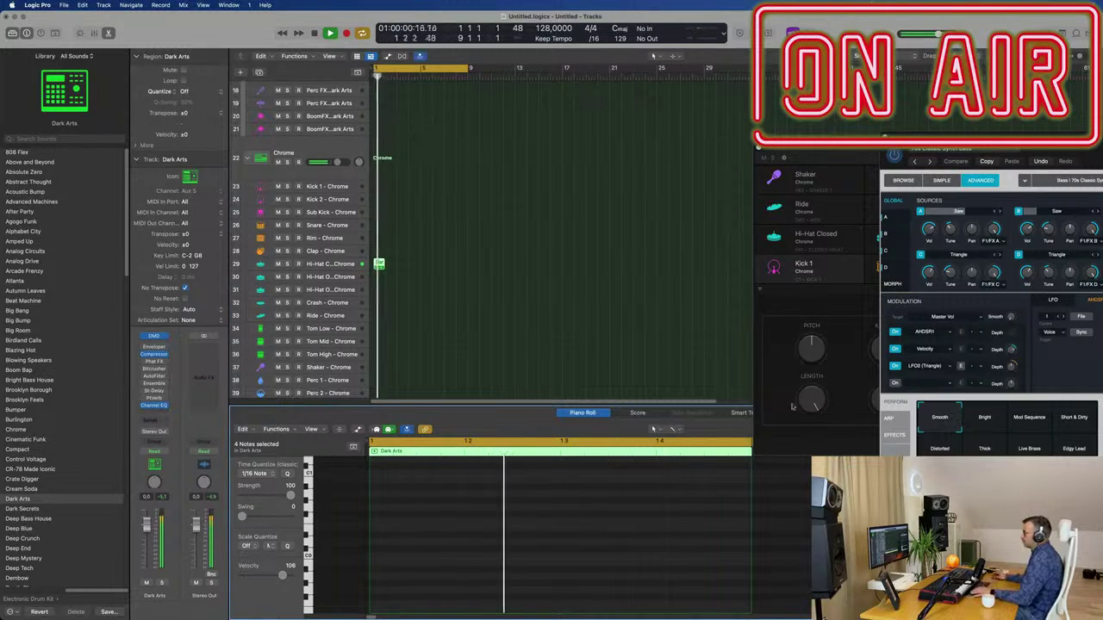
- Lower the Chrome Hi-Hat Closed track's volume to about -16.2 dB and repeat its one-bar region through bar 8
click(352, 269)
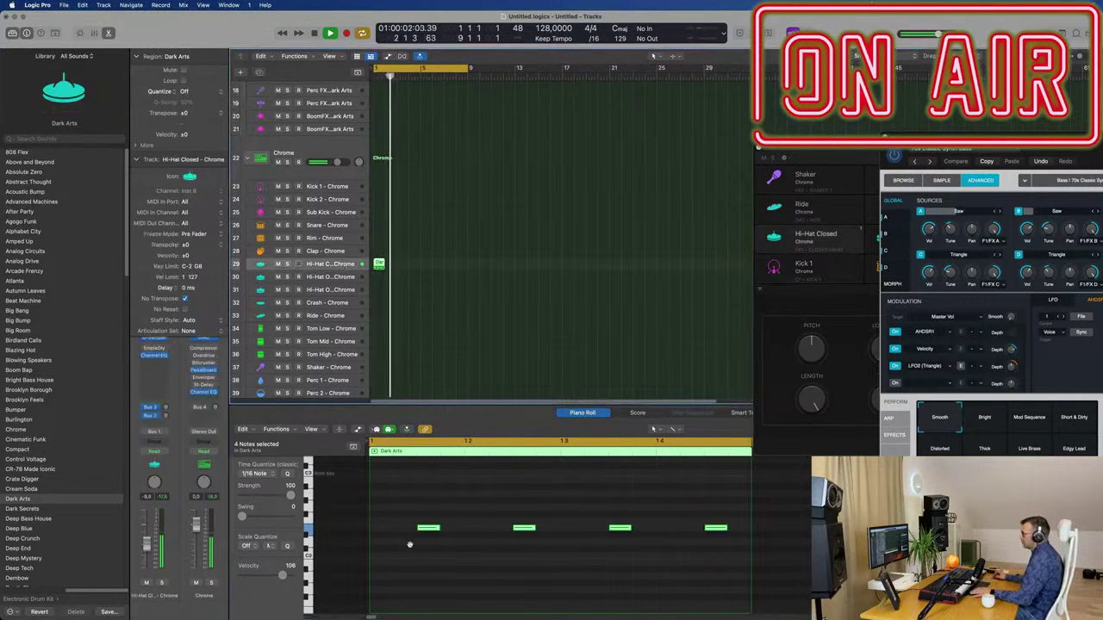
key(space)
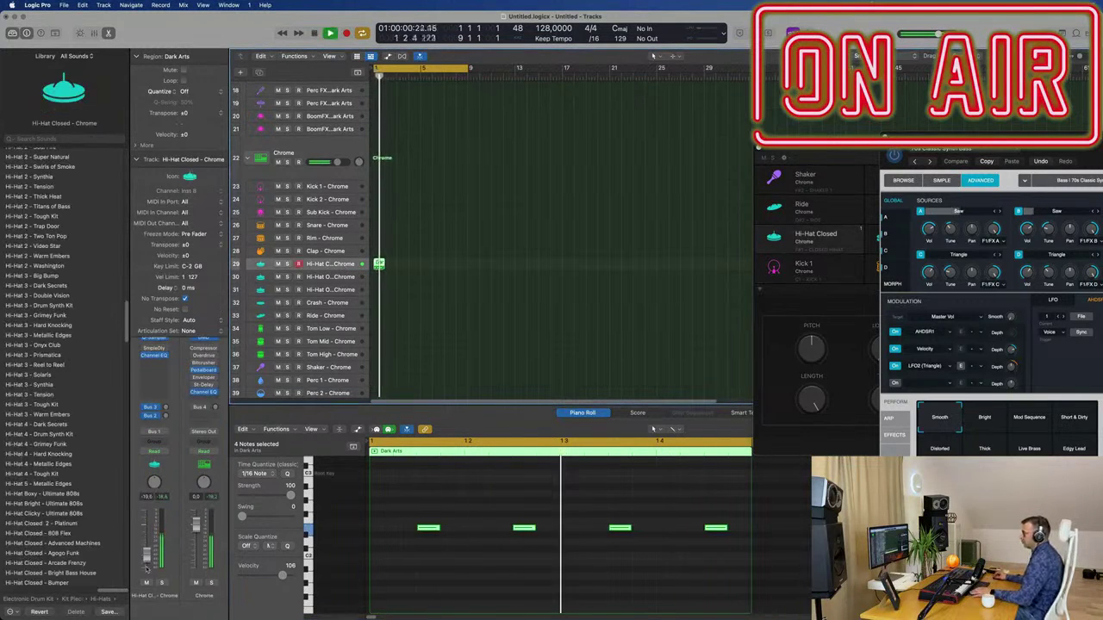
key(r)
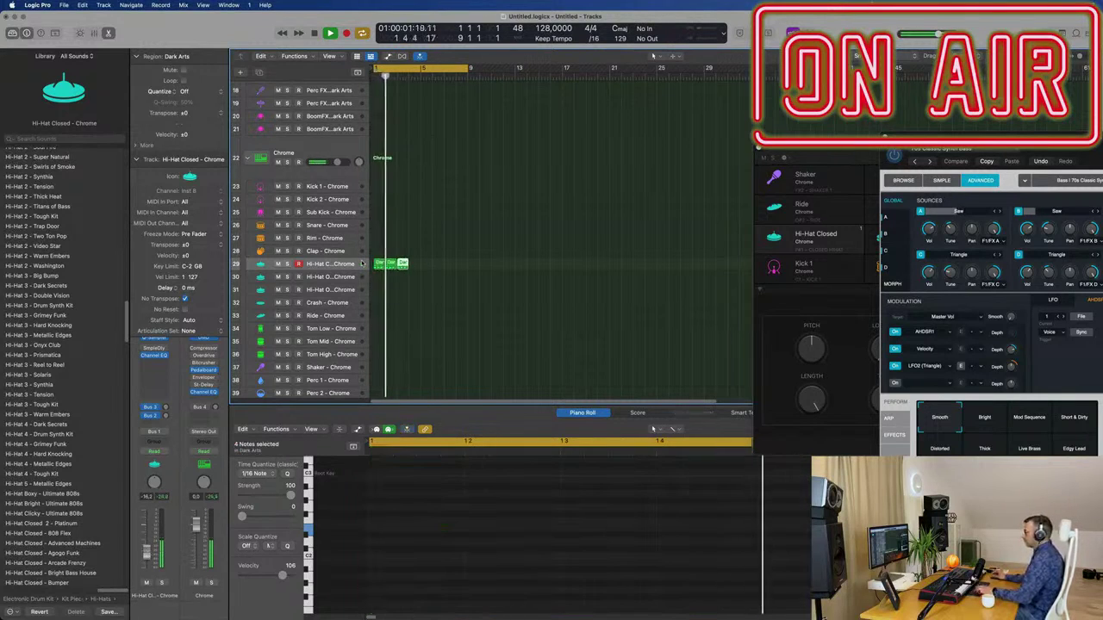
key(super+r)
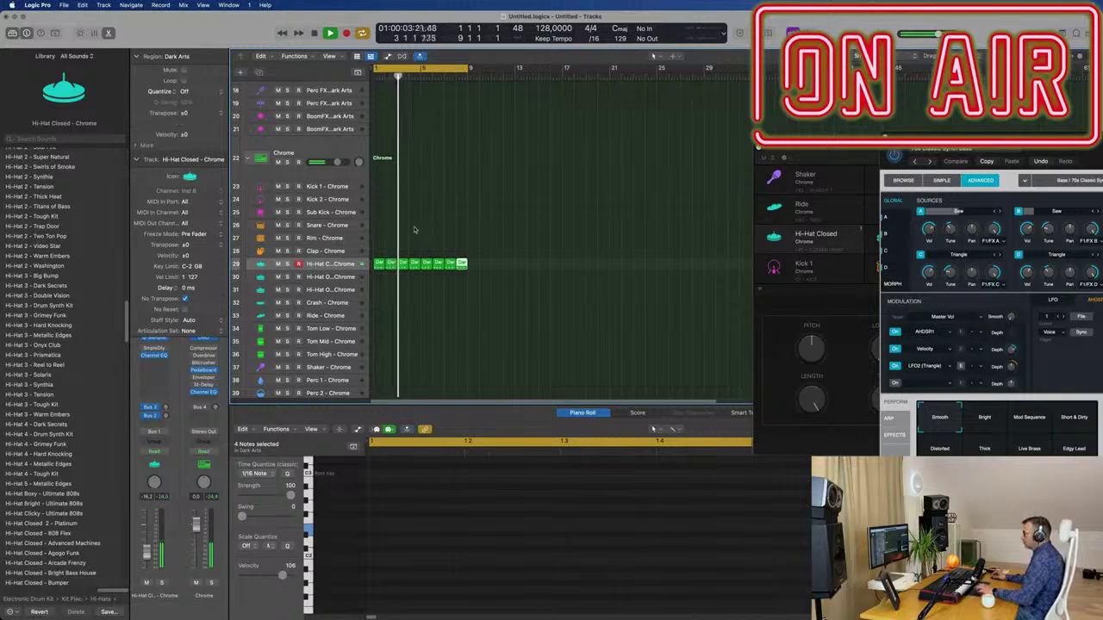
key(Return)
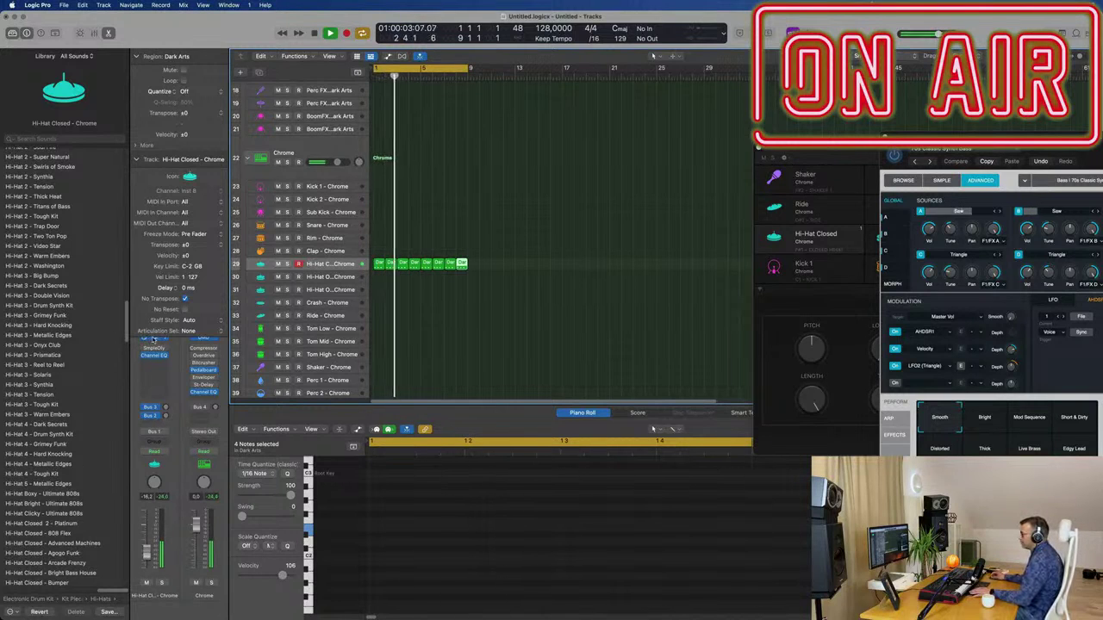
- Shorten the closed hi-hat sample in Quick Sampler to end at about 0.064 s with a 0.017 s fade-out, and close the sampler
click(153, 340)
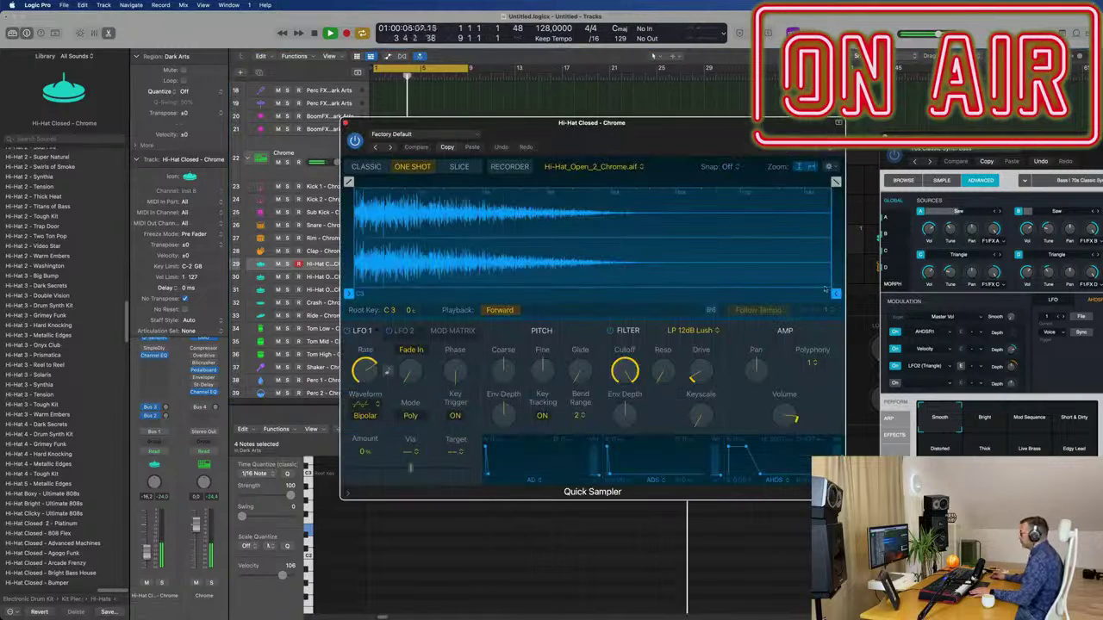
drag(834, 208, 555, 207)
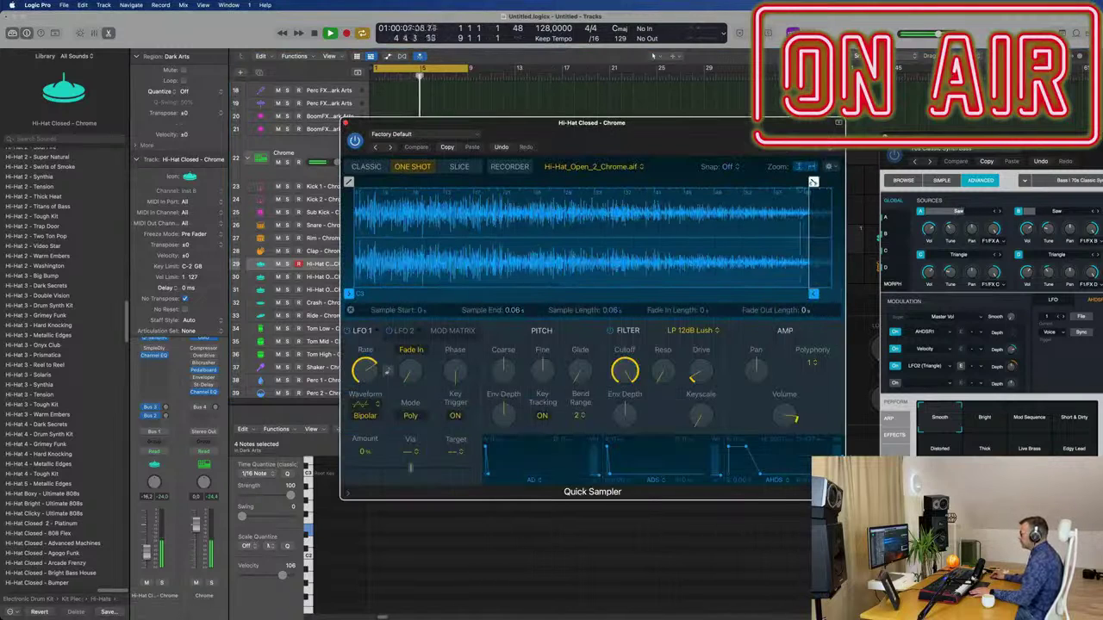
drag(812, 182, 683, 181)
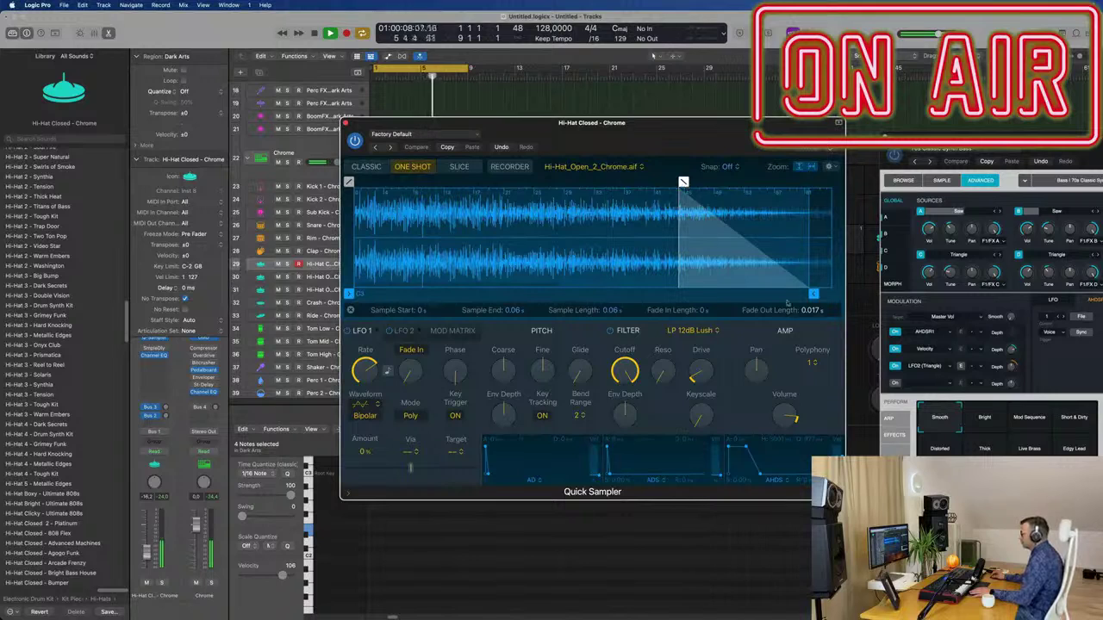
mouse_move(813, 294)
mouse_down()
mouse_move(837, 298)
mouse_move(812, 294)
mouse_up()
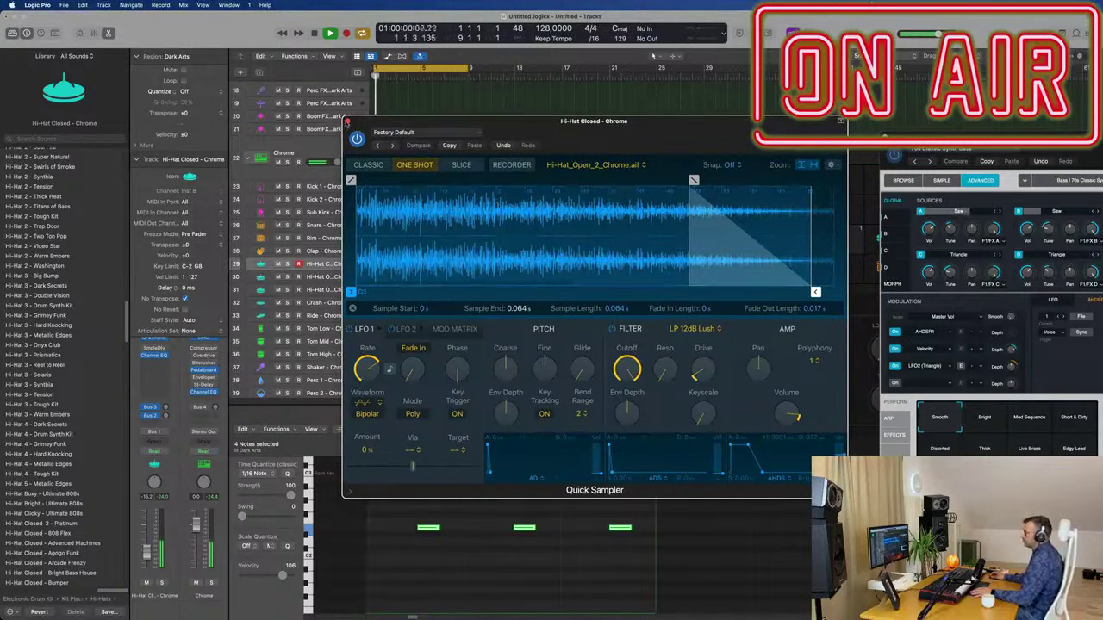
click(347, 121)
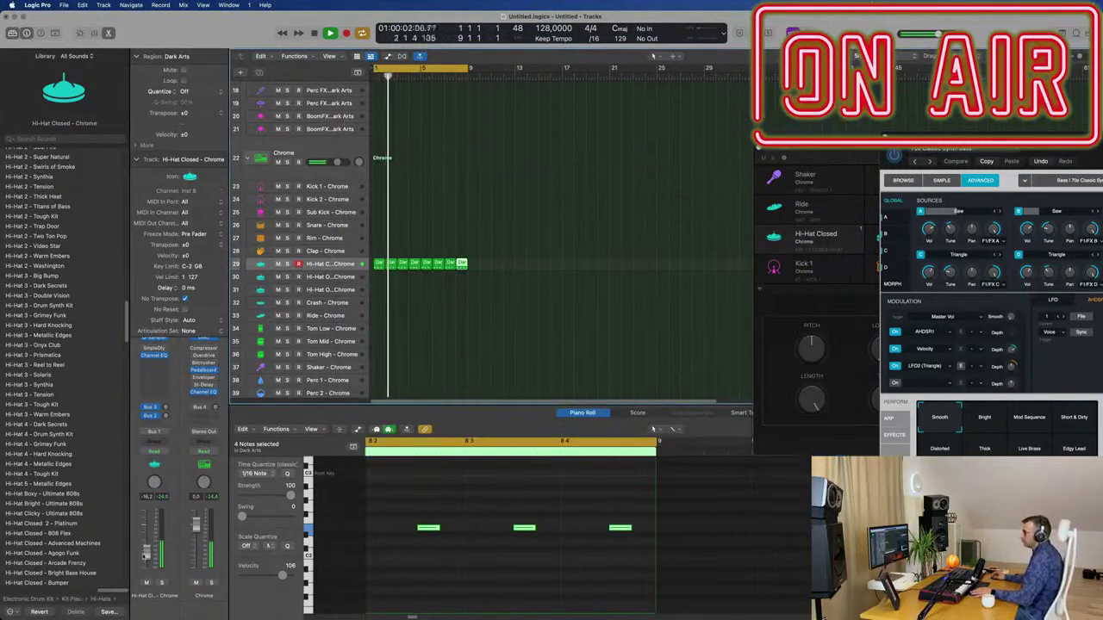
- Duplicate the 70s Classic Synth Bass track with its settings as an empty track directly below it
scroll(465, 118, up, 10)
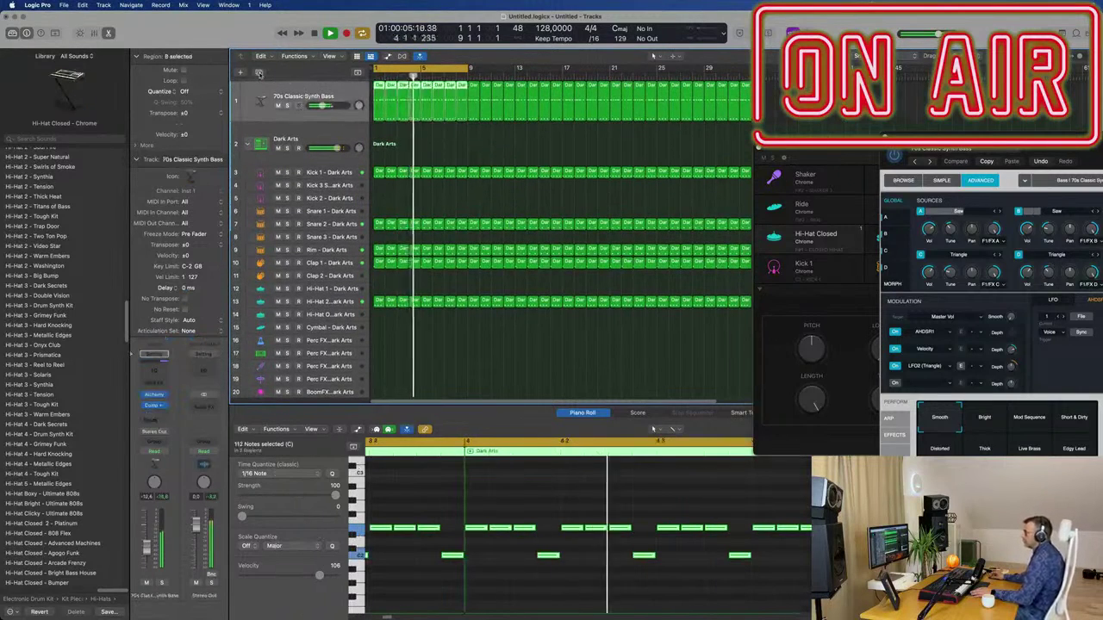
click(308, 90)
click(259, 73)
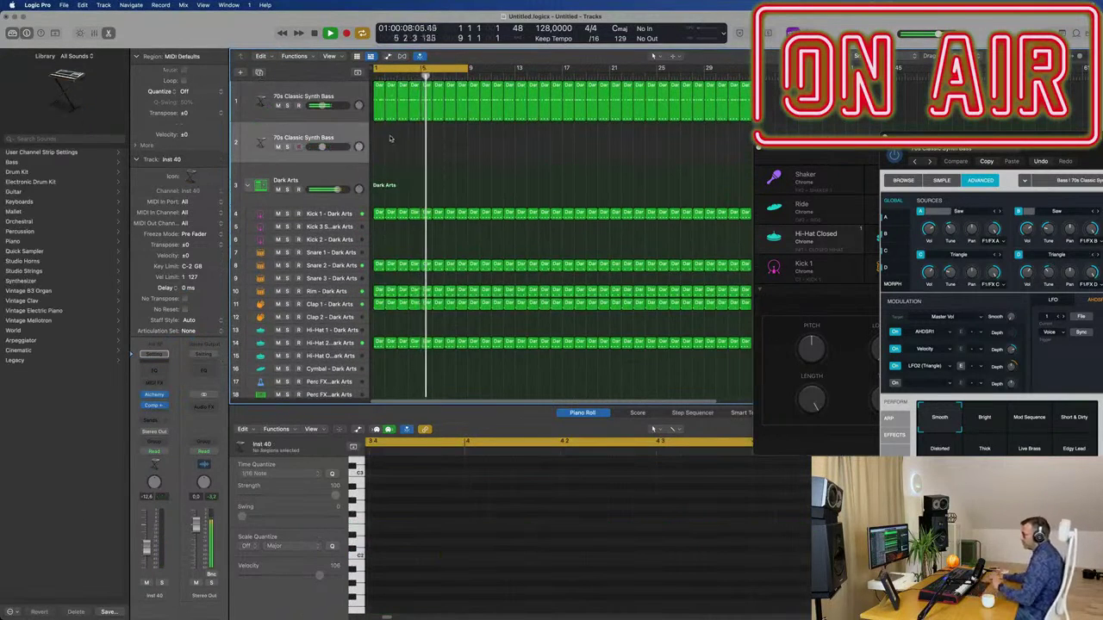
- Insert a Vintage Tube EQ on the original 70s Classic Synth Bass track and load its Big Synth preset
click(349, 96)
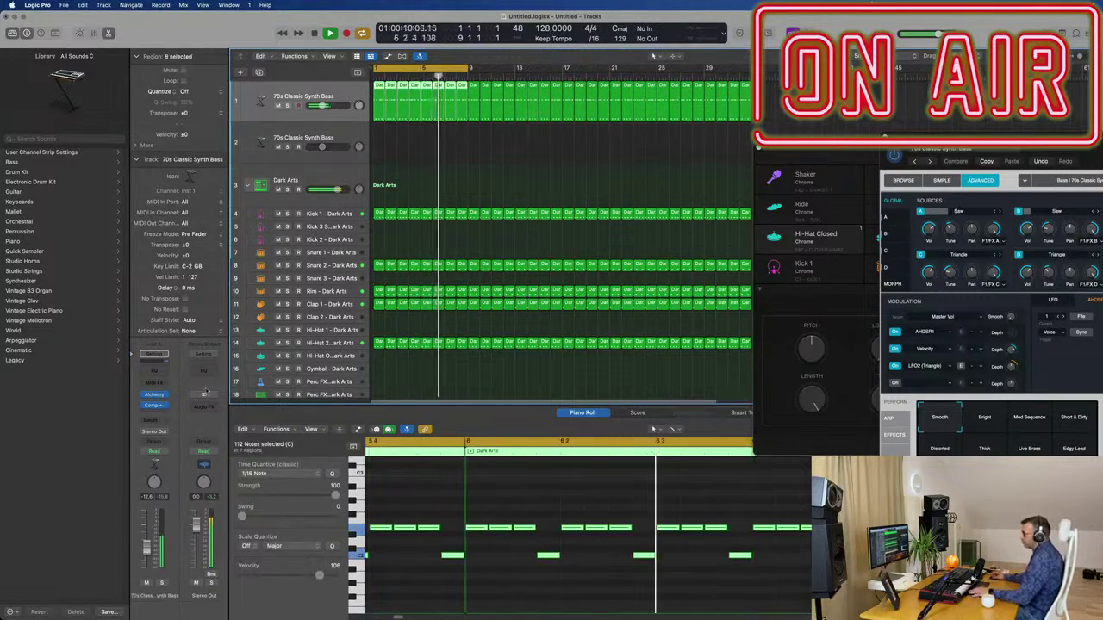
click(159, 413)
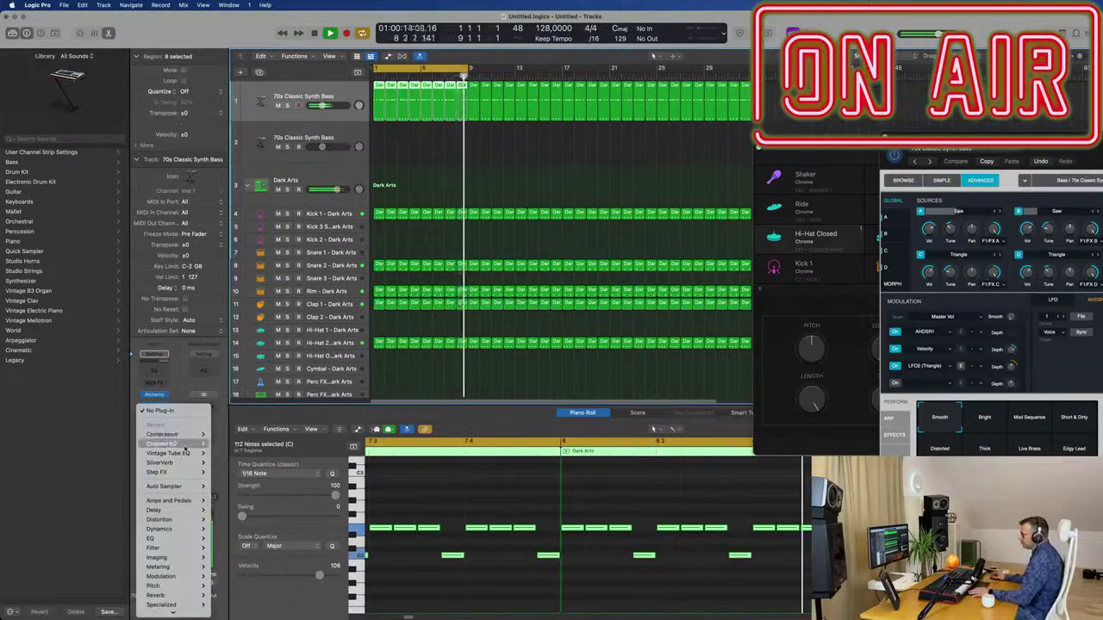
click(226, 453)
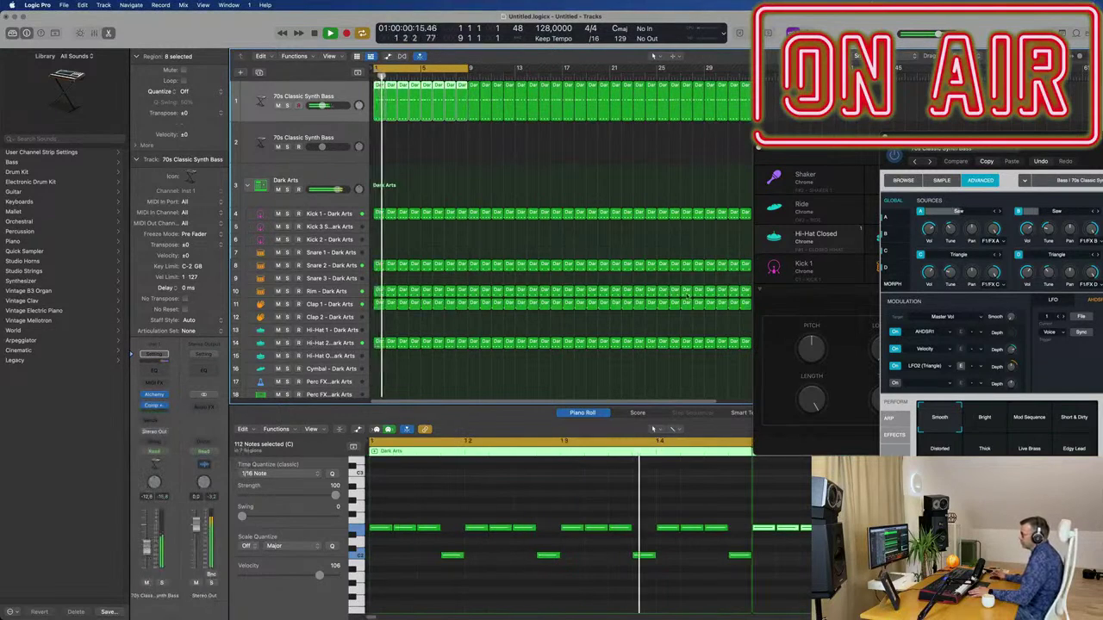
click(369, 134)
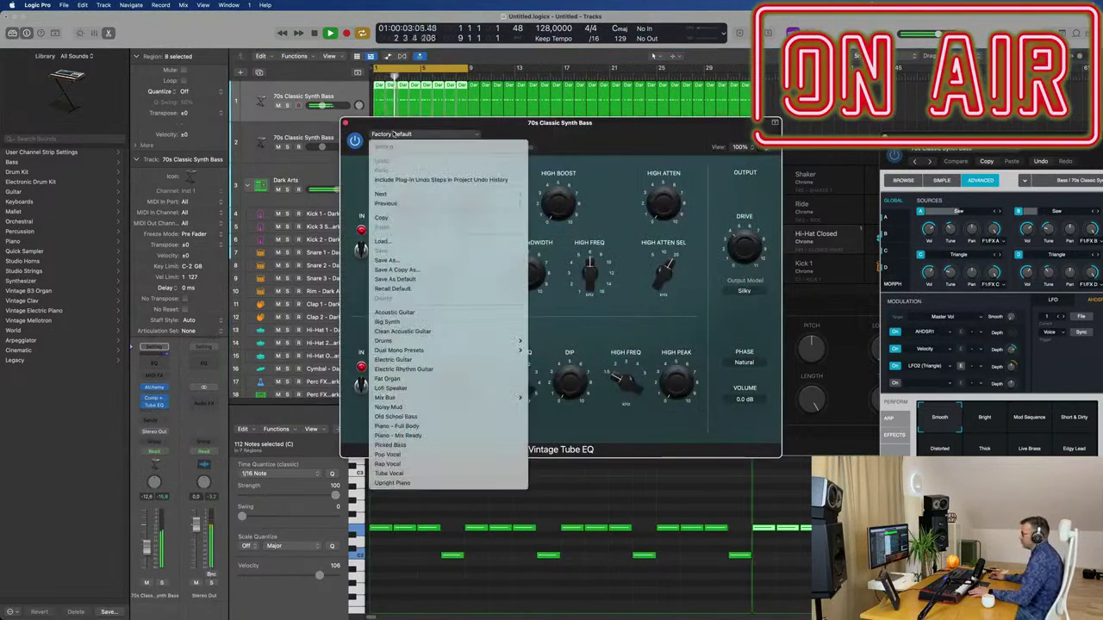
click(420, 324)
drag(536, 129, 670, 209)
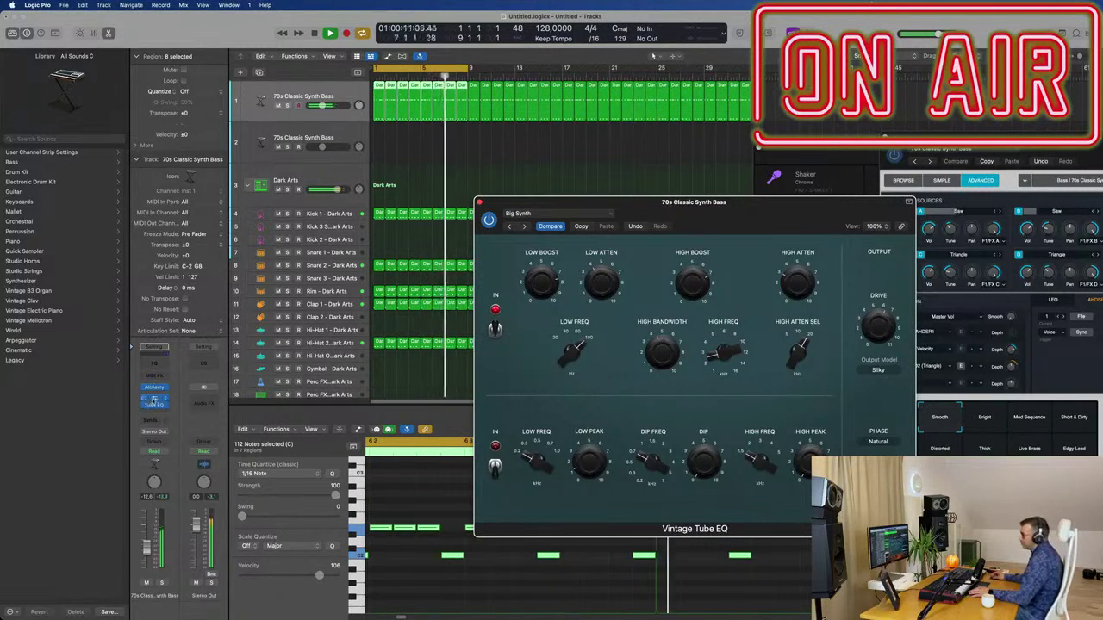
- Place the Vintage Tube EQ before the Compressor in the bass track's effects chain and close the EQ window
drag(152, 414, 152, 410)
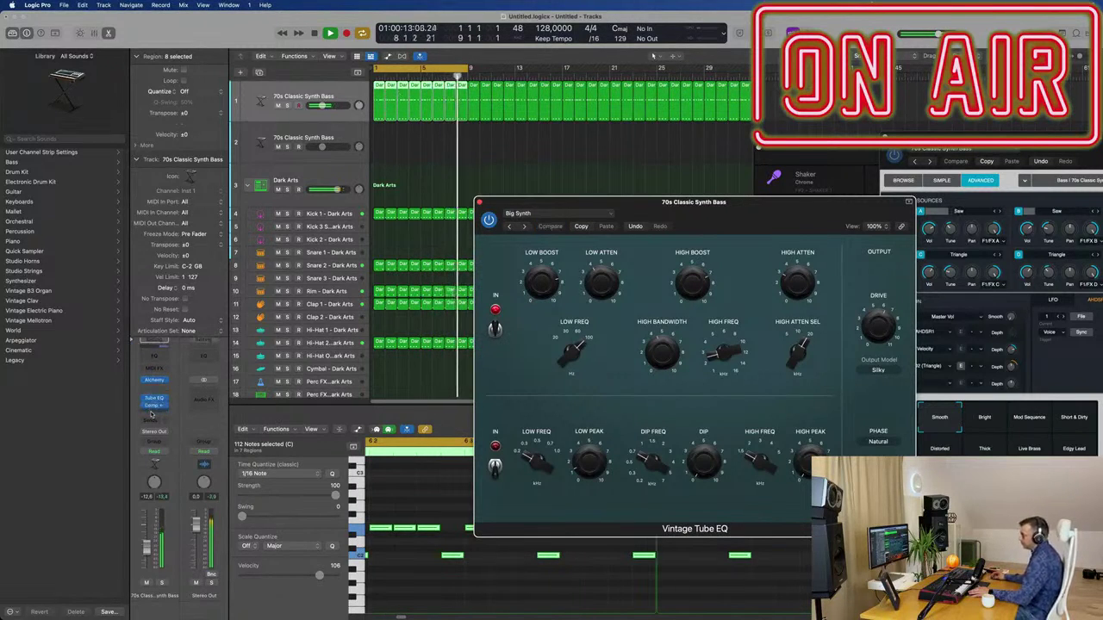
drag(733, 214, 704, 216)
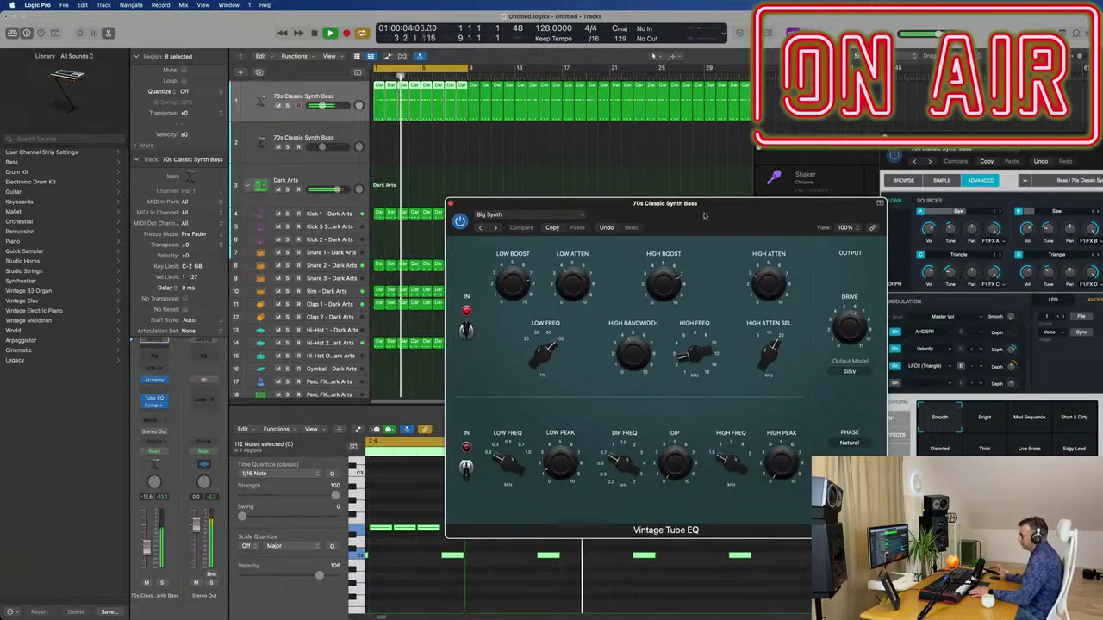
drag(704, 216, 690, 217)
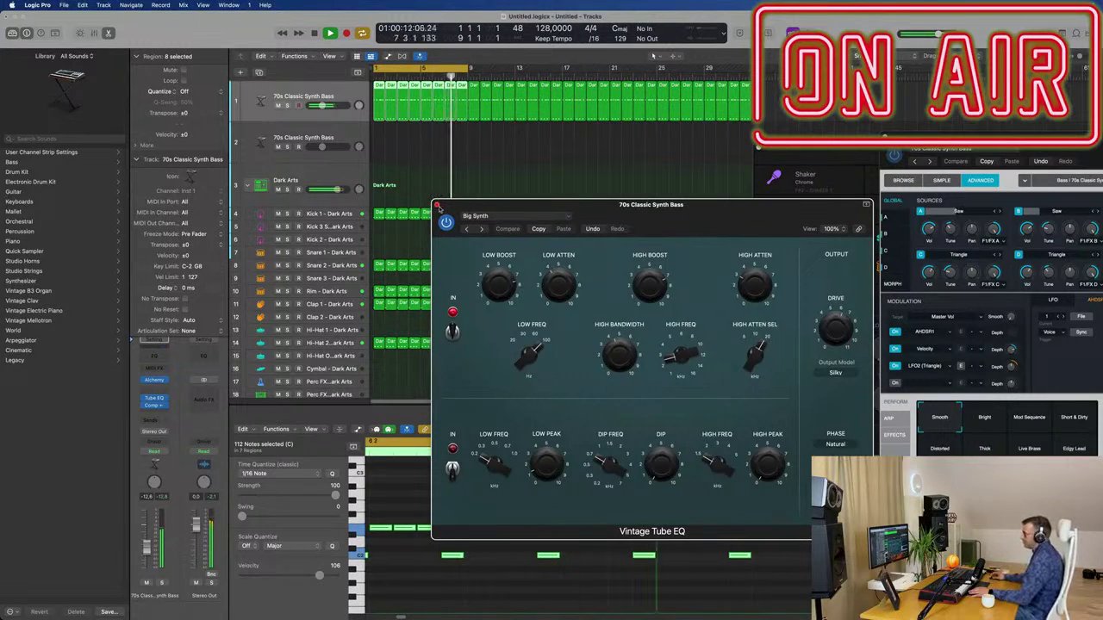
click(437, 206)
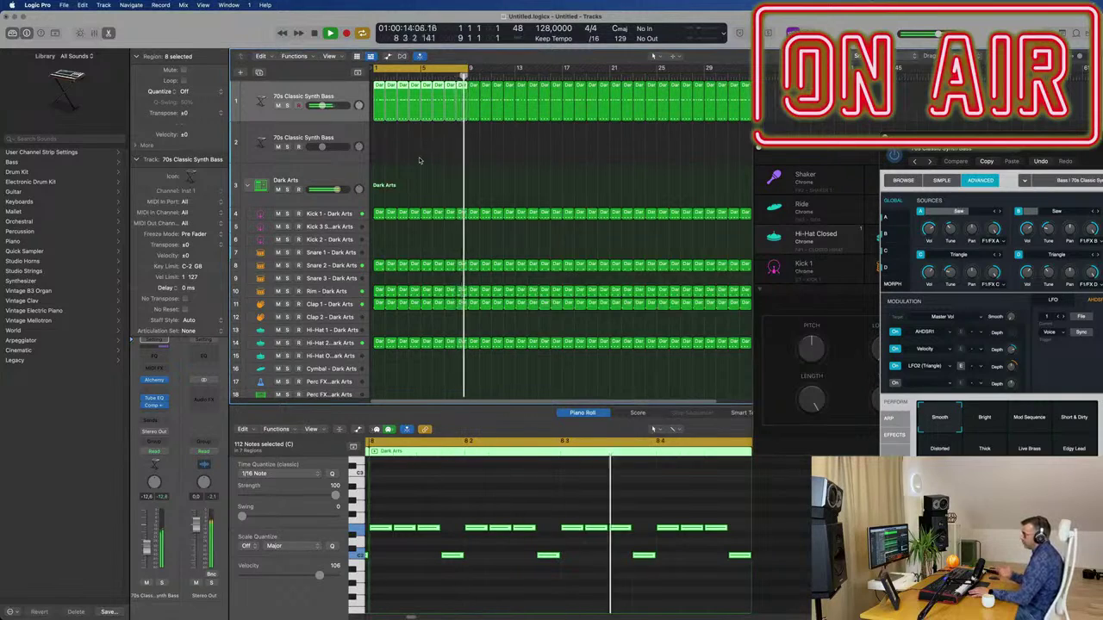
- Load Alchemy's Chordal Perks preset from the Synths category on the duplicated bass track and set its volume to about -6.2 dB
click(343, 133)
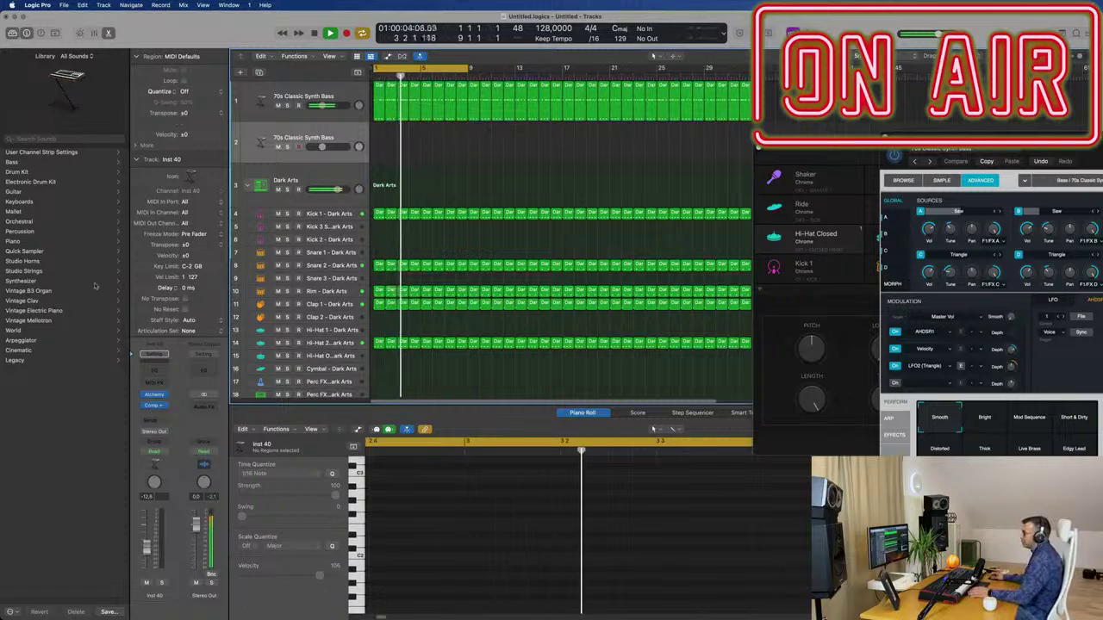
click(154, 395)
drag(637, 139, 537, 160)
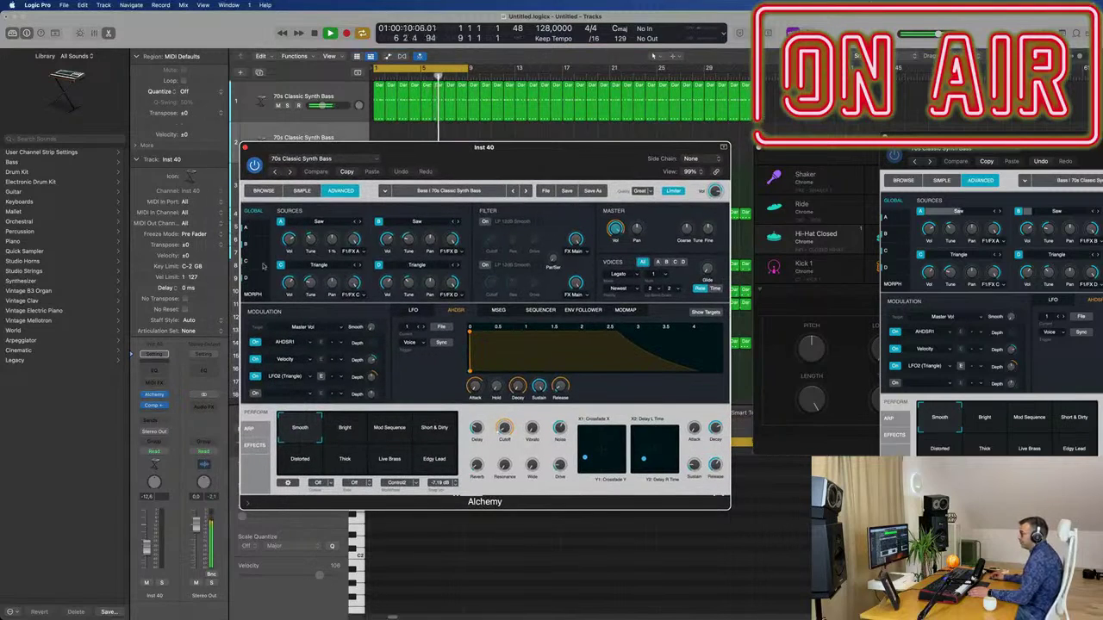
click(261, 190)
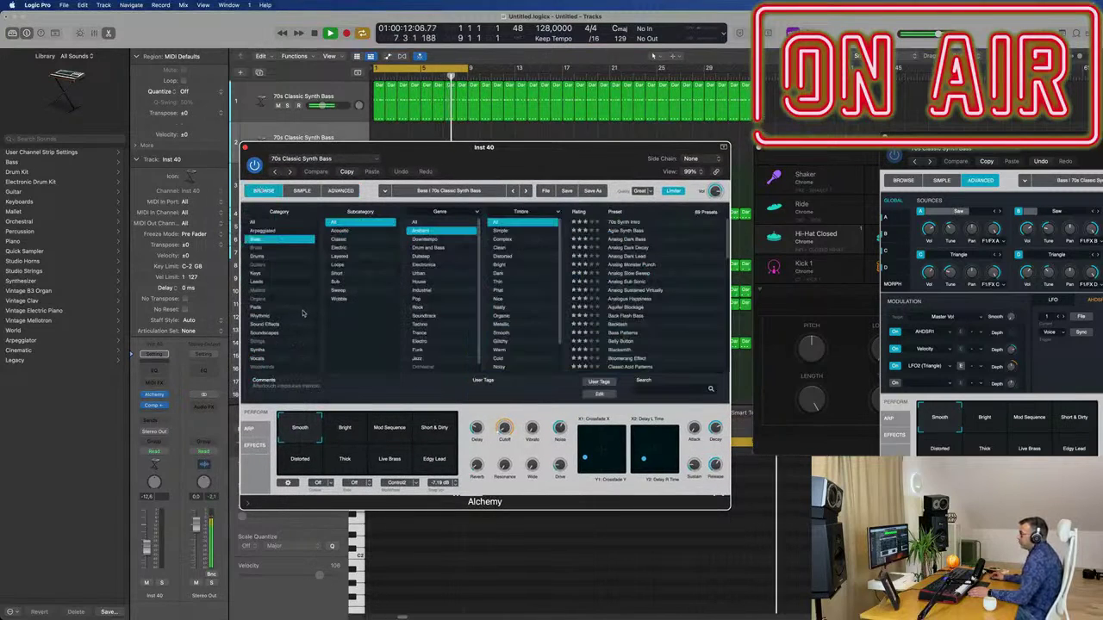
click(261, 350)
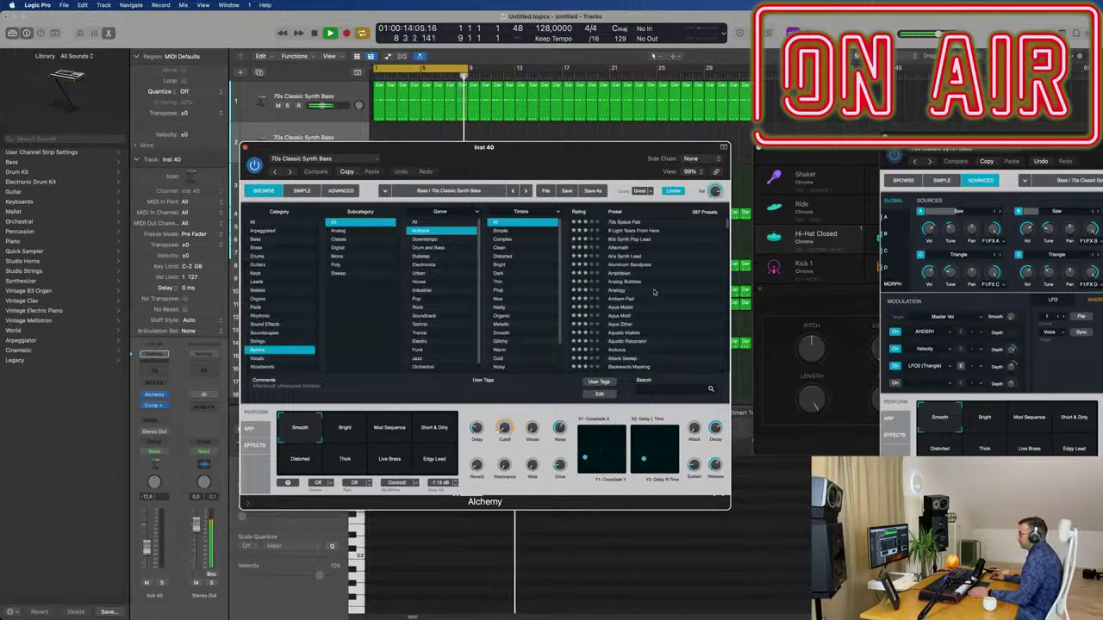
drag(512, 147, 608, 143)
scroll(729, 303, down, 5)
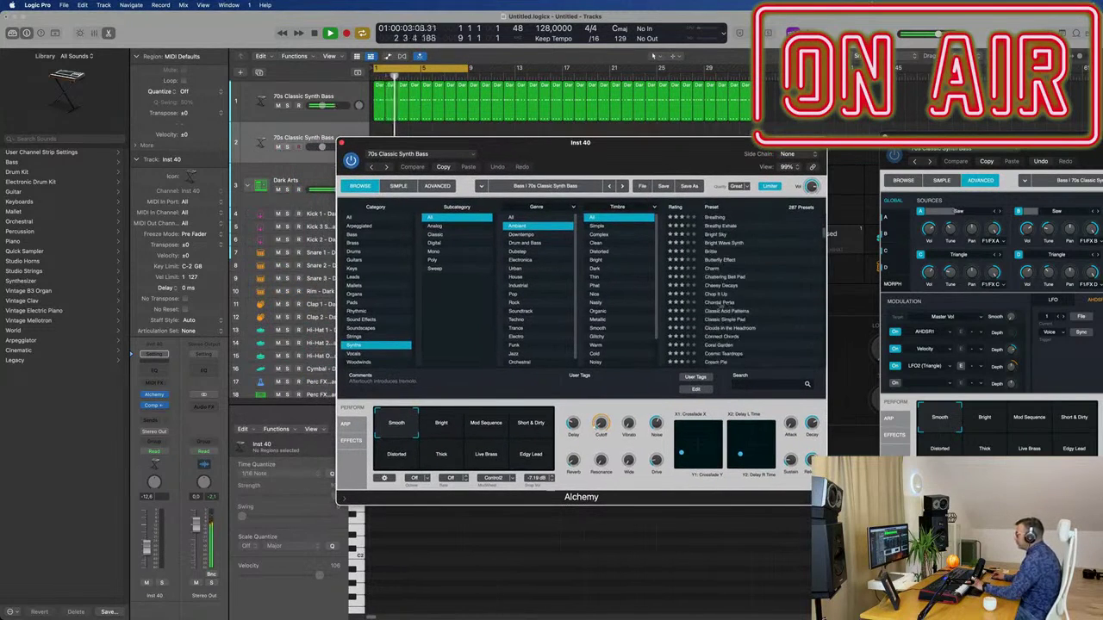
click(719, 304)
drag(650, 154, 762, 181)
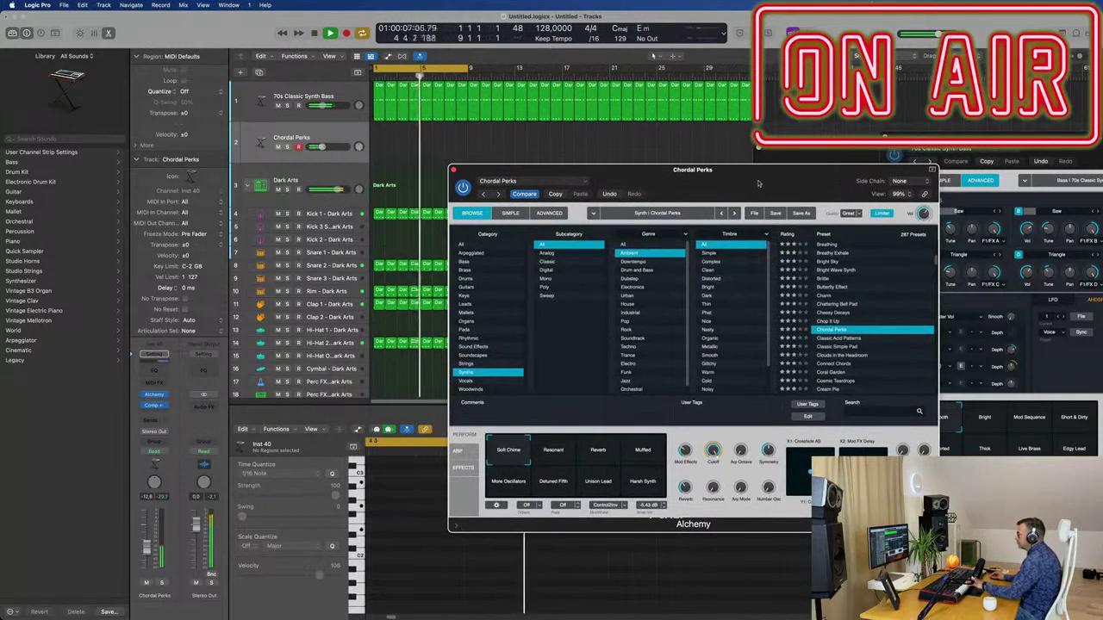
drag(740, 183, 799, 178)
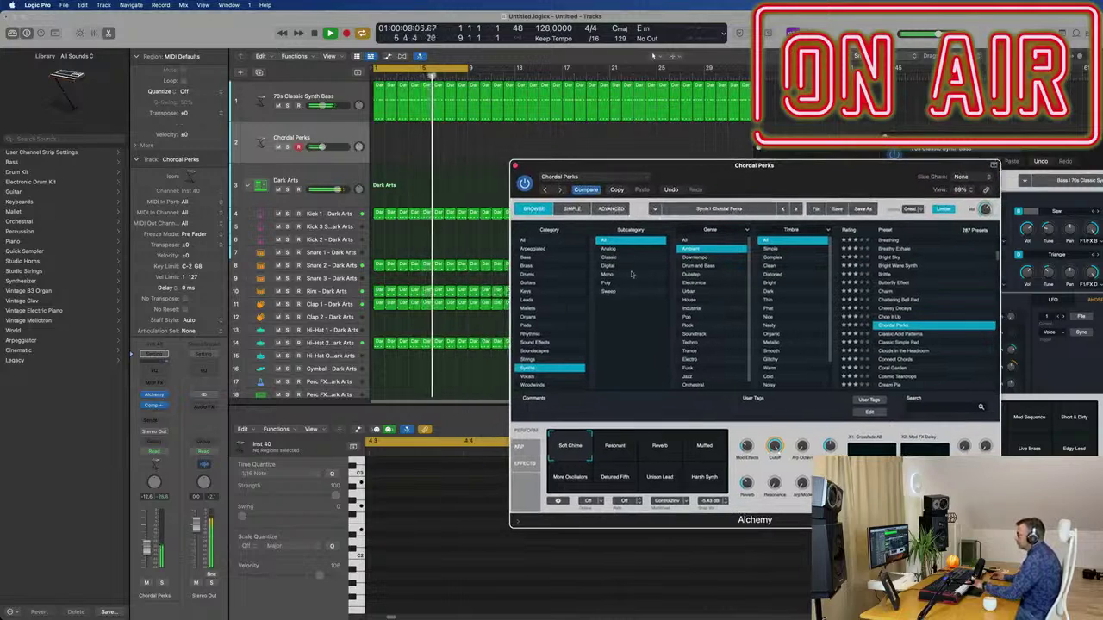
drag(147, 548, 147, 542)
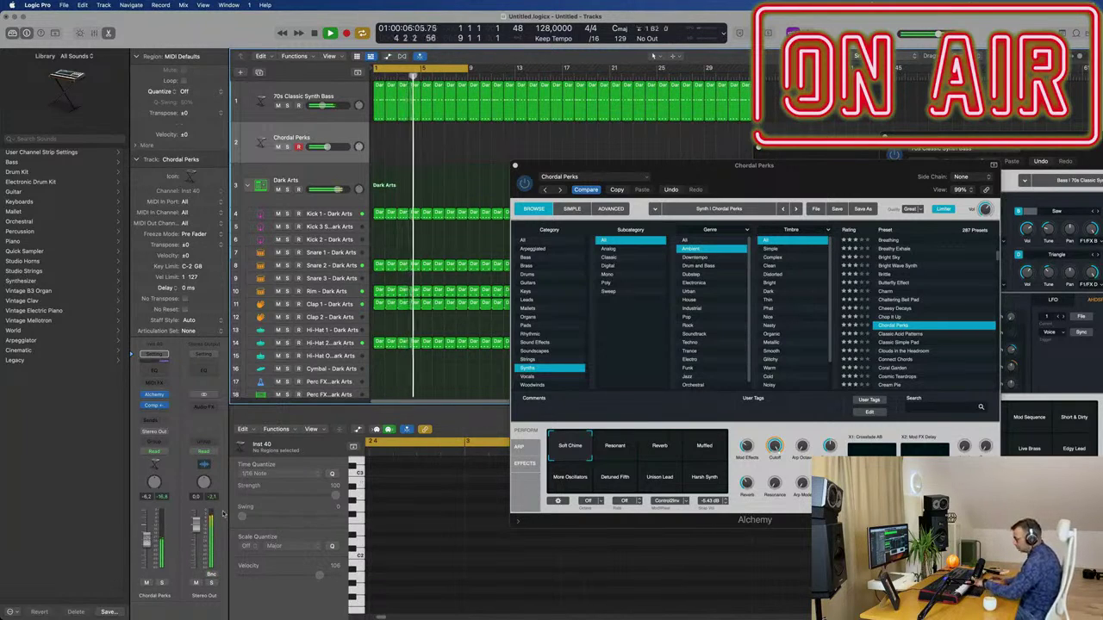
- Record a two-bar chord part on the Chordal Perks track and move its region to bar 1
key(r)
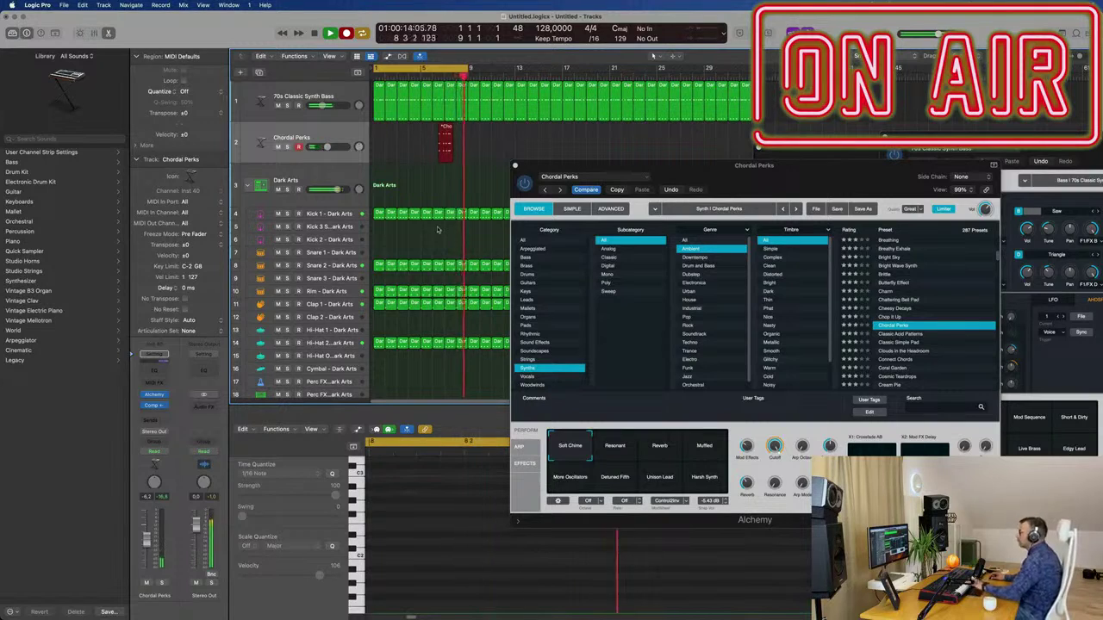
key(space)
drag(442, 126, 378, 130)
key(space)
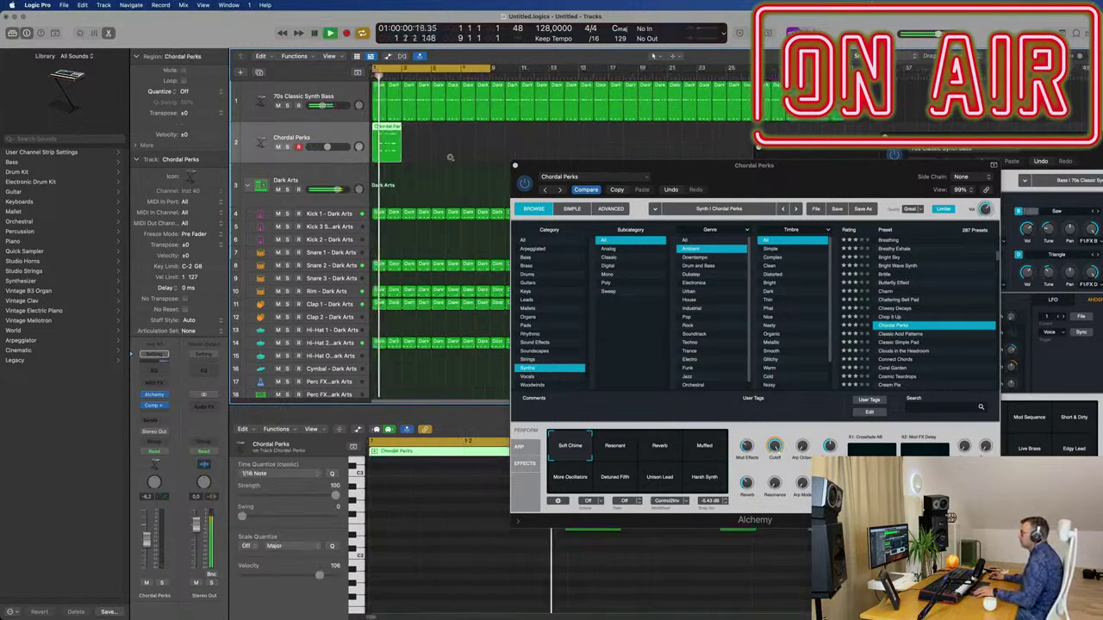
- Select all notes of the Chordal Perks region in the Piano Roll and quantize them to 1/16 notes
drag(678, 165, 1078, 164)
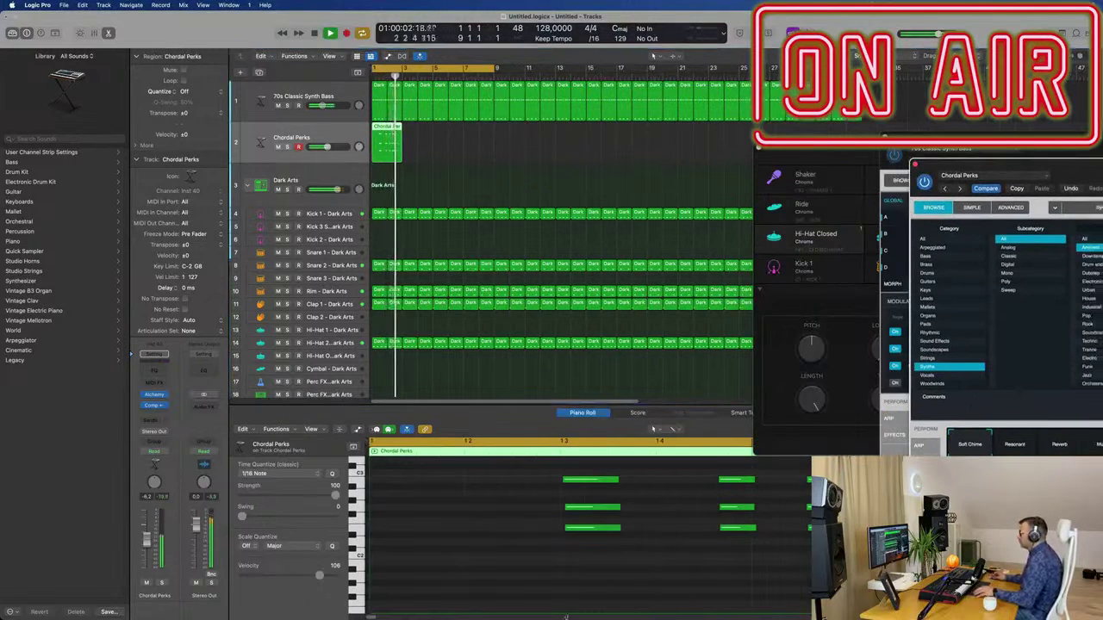
click(577, 590)
key(super+a)
key(space)
scroll(596, 566, down, 3)
scroll(536, 581, down, 2)
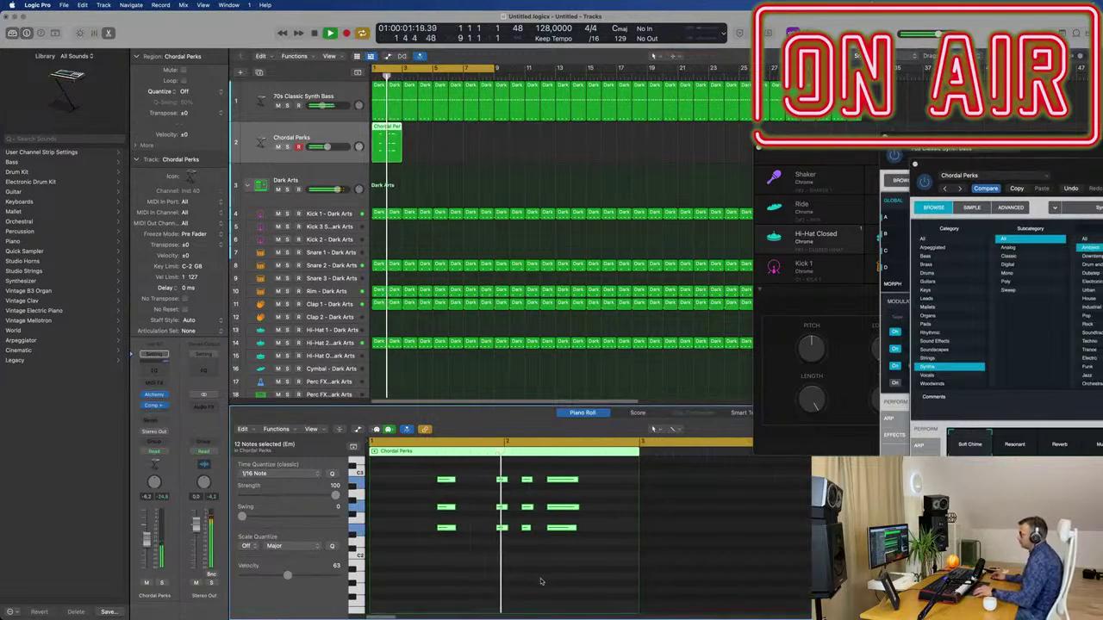
scroll(548, 579, up, 4)
scroll(488, 572, right, 2)
key(Return)
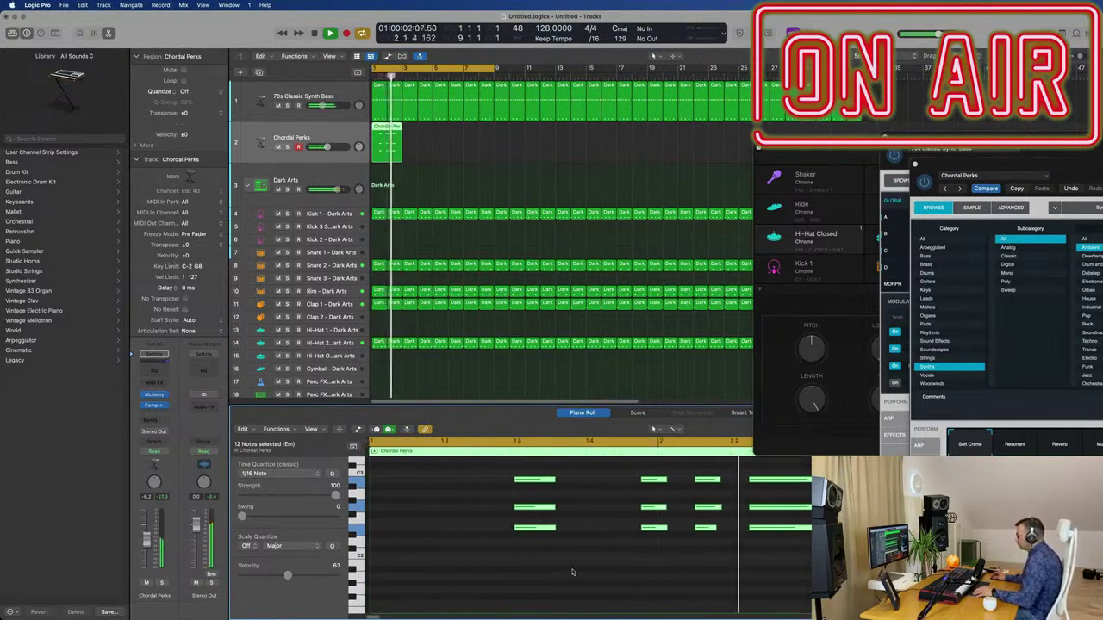
- Repeat the two-bar Chordal Perks region three times to fill bars 1 to 8
key(space)
key(Return)
key(space)
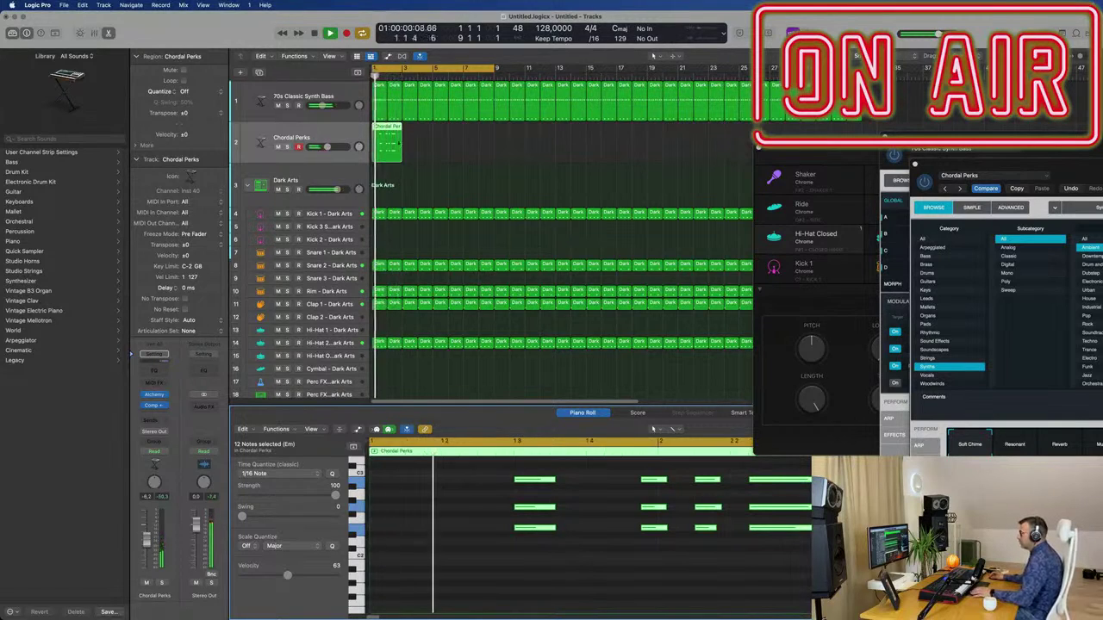
key(super+r)
key(super+r)
key(super+r)
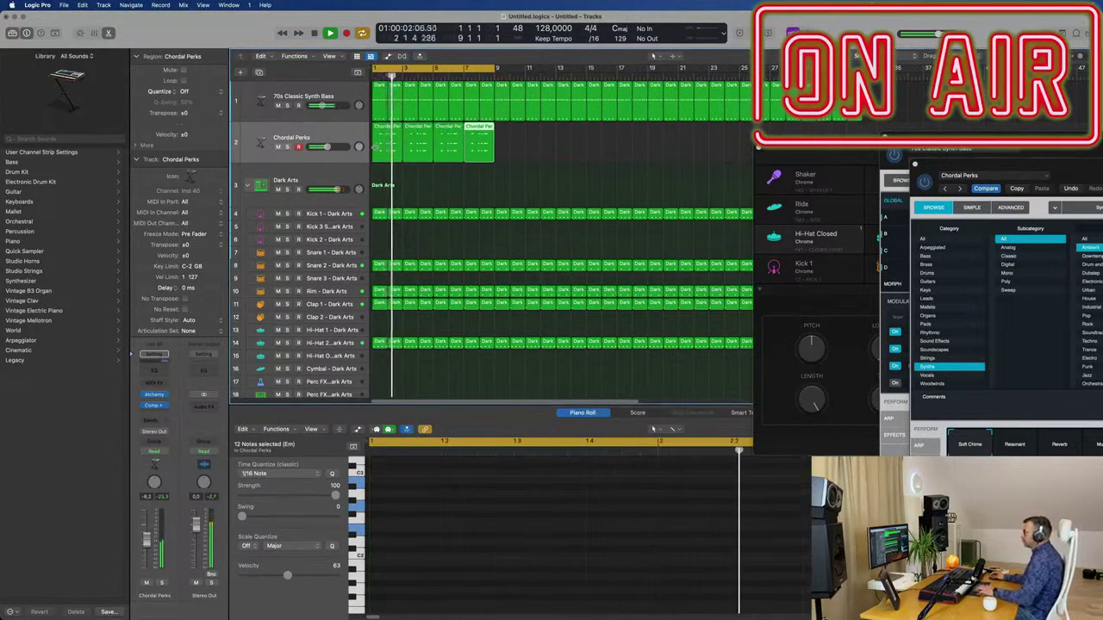
- Close the Chrome Drum Machine Designer and the 70s Classic Synth Bass Alchemy windows, keeping the Chordal Perks one open
drag(789, 164, 619, 151)
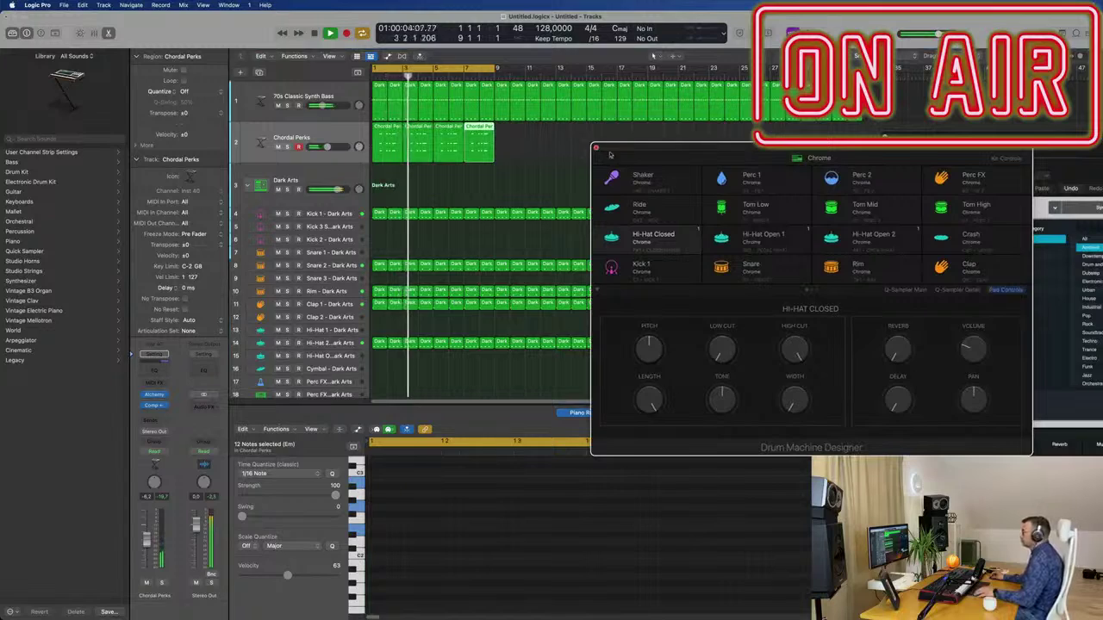
click(597, 148)
drag(965, 138, 524, 111)
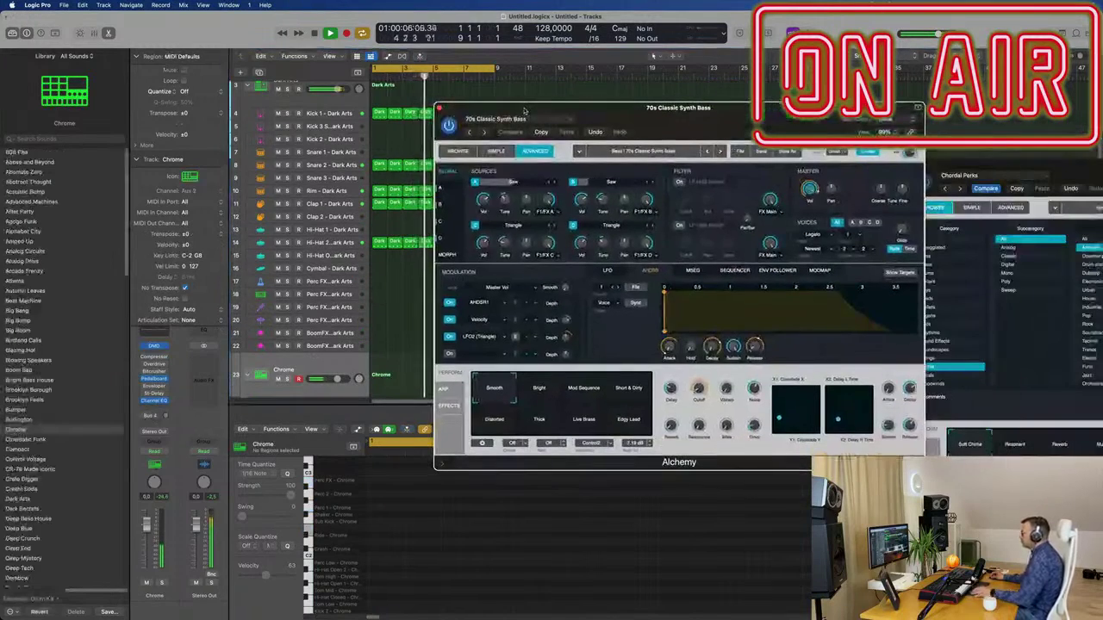
click(438, 109)
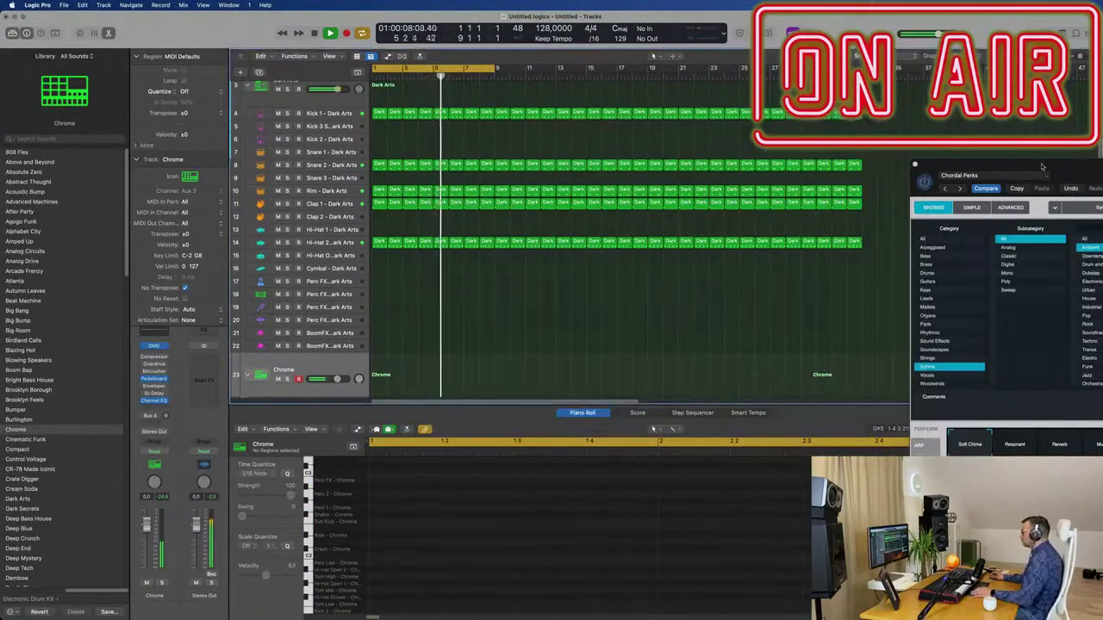
scroll(347, 141, up, 2)
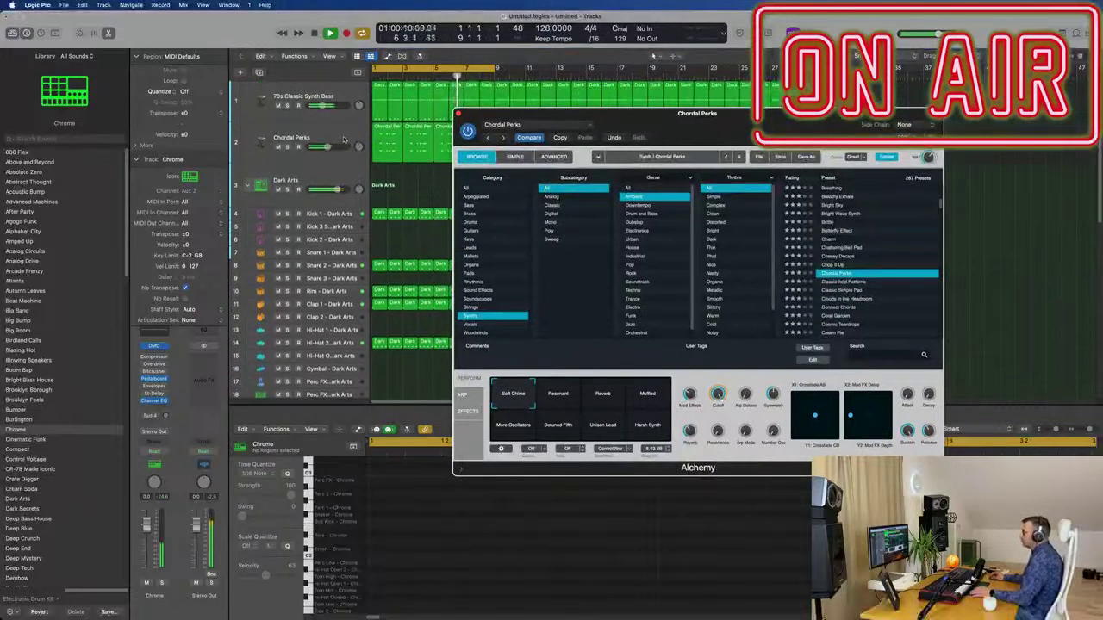
- Try a different cutoff and the Resonant and Reverb snapshots on Chordal Perks, and choose the Muffled snapshot
click(343, 137)
key(Return)
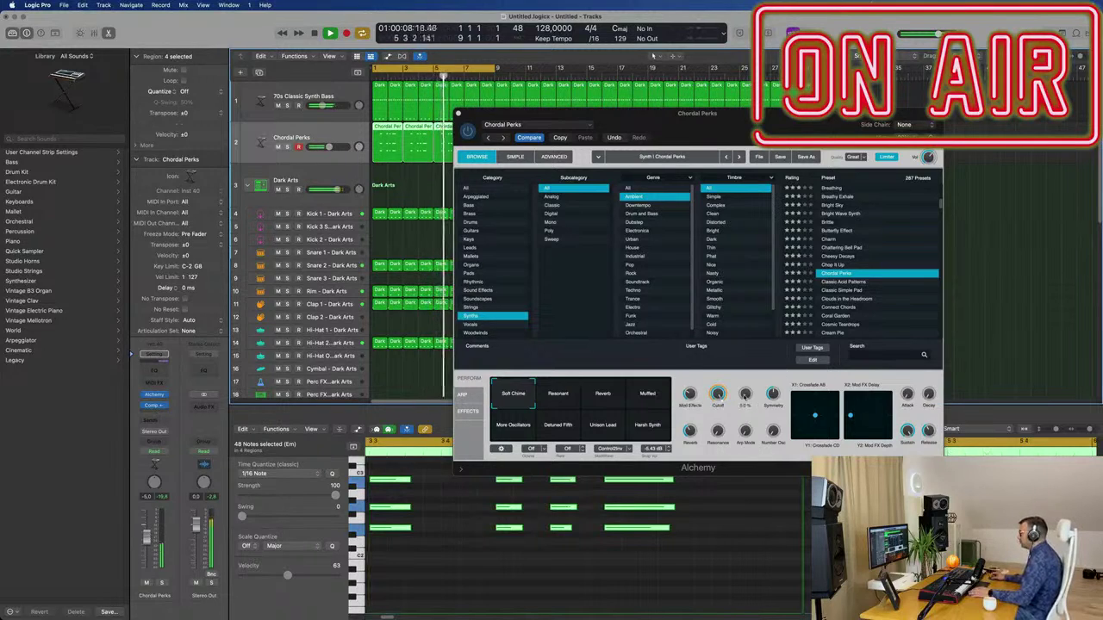
drag(720, 392, 728, 435)
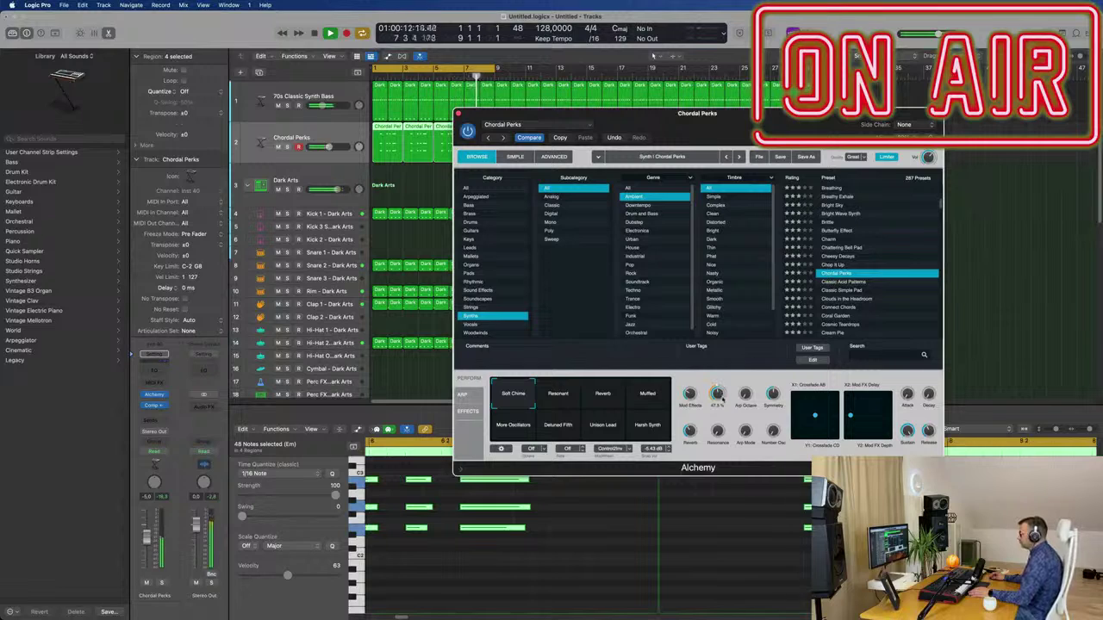
click(556, 394)
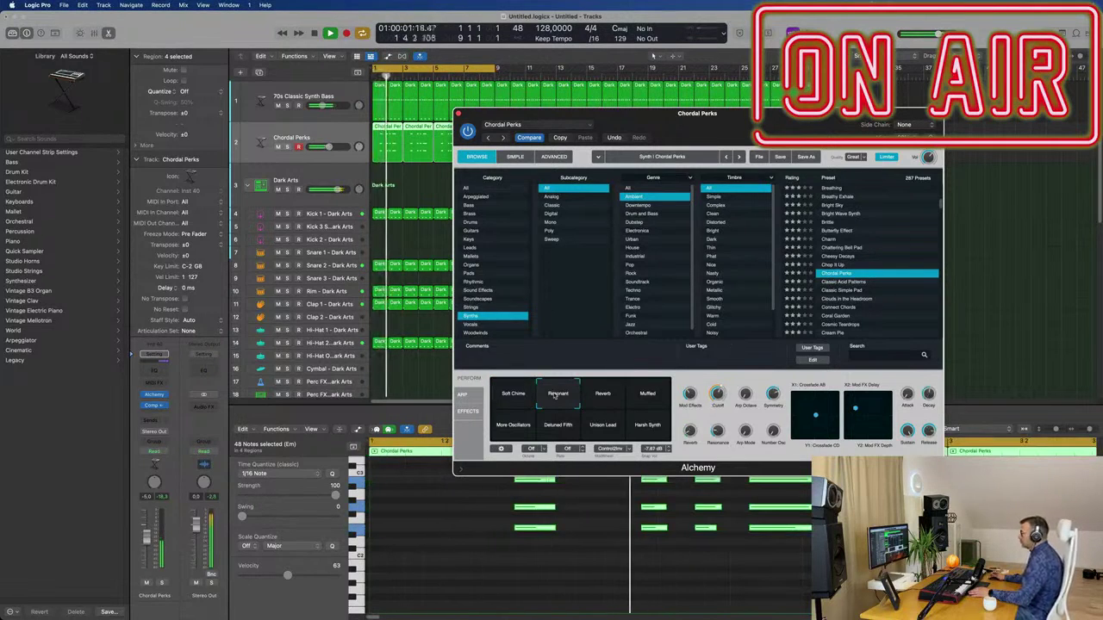
click(598, 396)
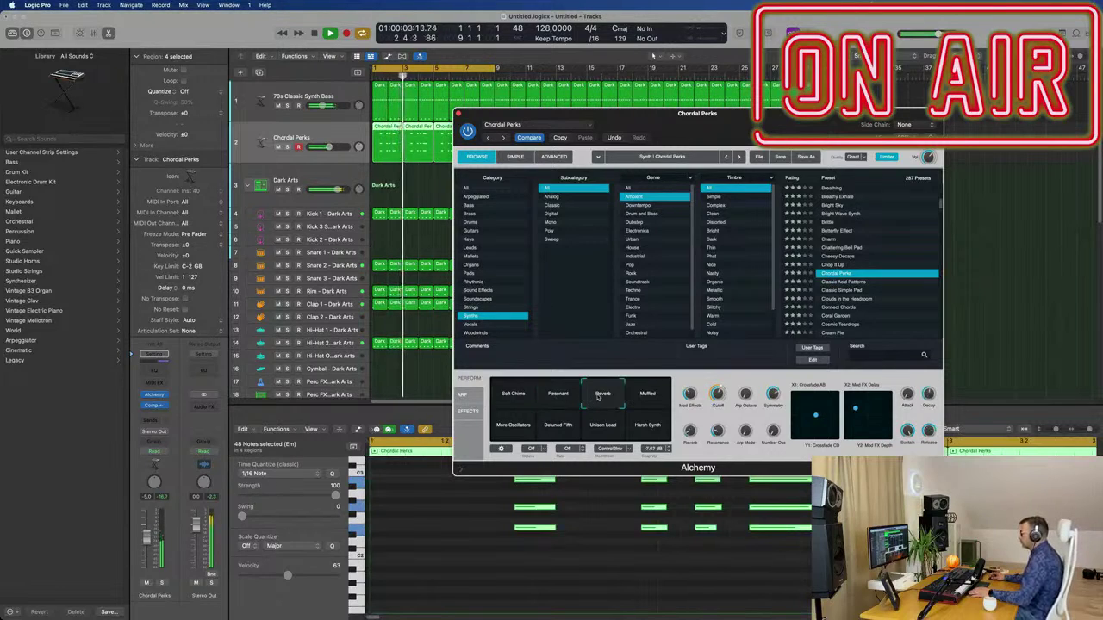
click(647, 395)
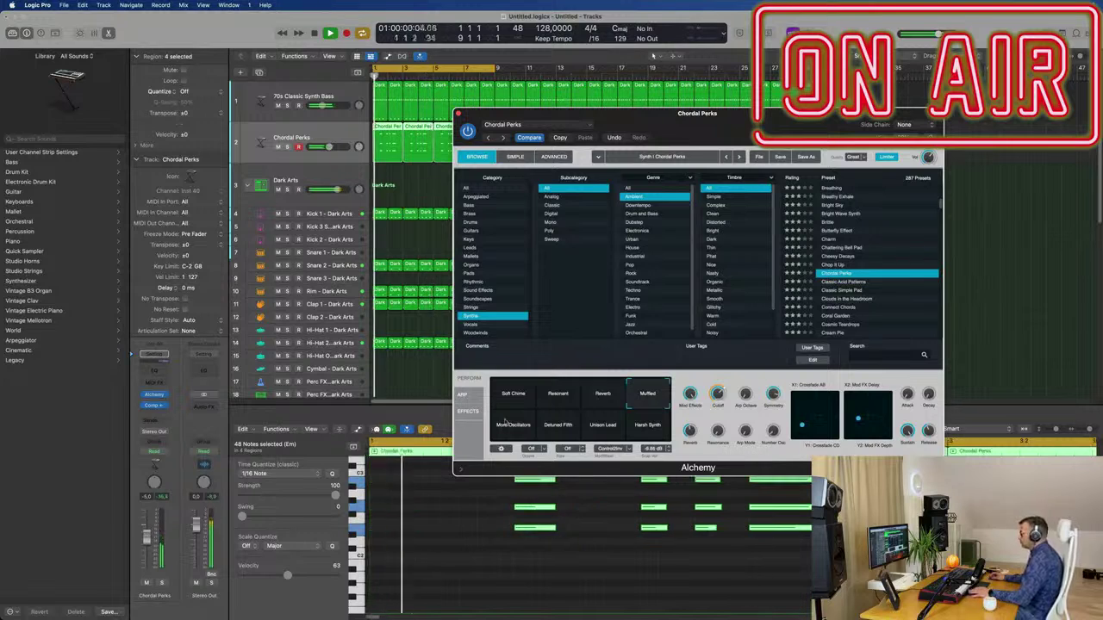
- Raise the cutoff of the Muffled Chordal Perks sound slightly and close its Alchemy window
drag(690, 124, 729, 121)
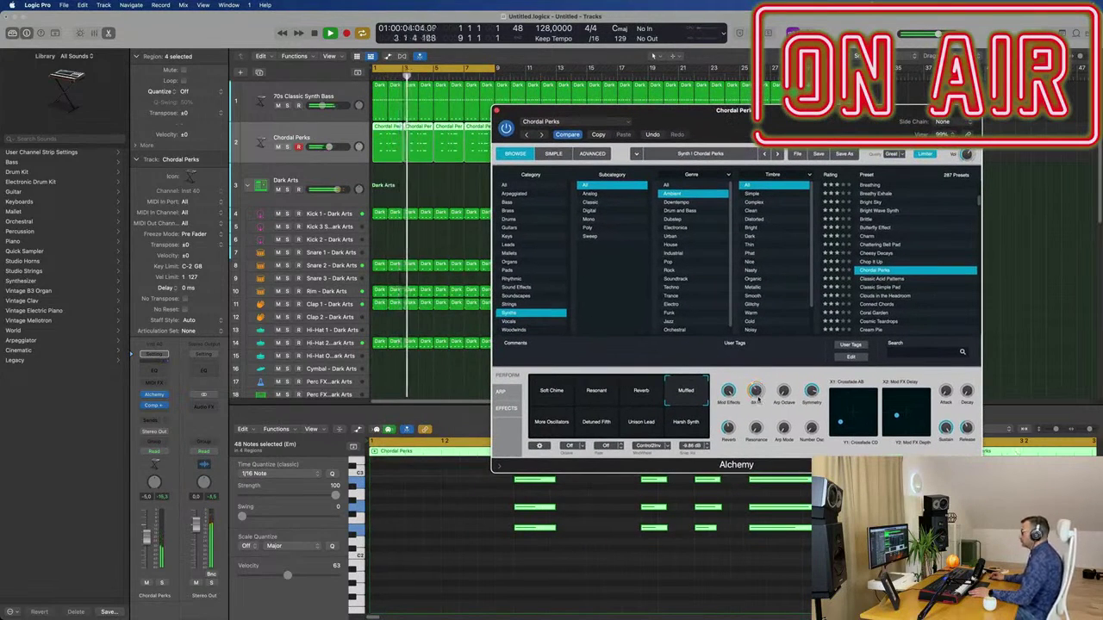
drag(757, 397, 760, 387)
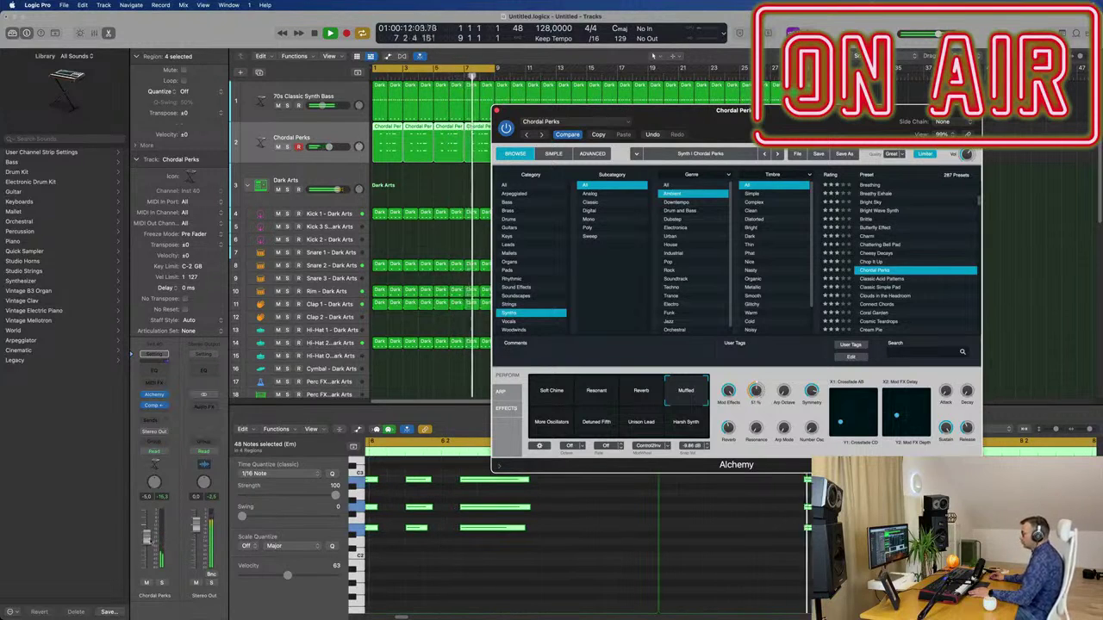
click(496, 110)
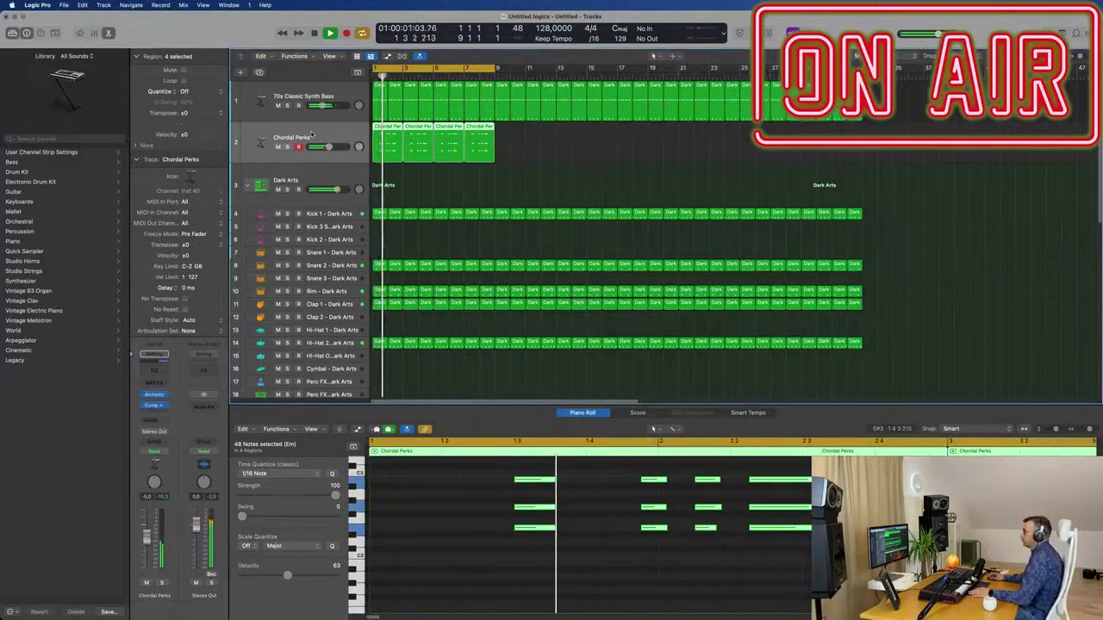
- Duplicate the Chordal Perks track as an empty track and show the Soundscapes presets in its Alchemy browser
click(258, 72)
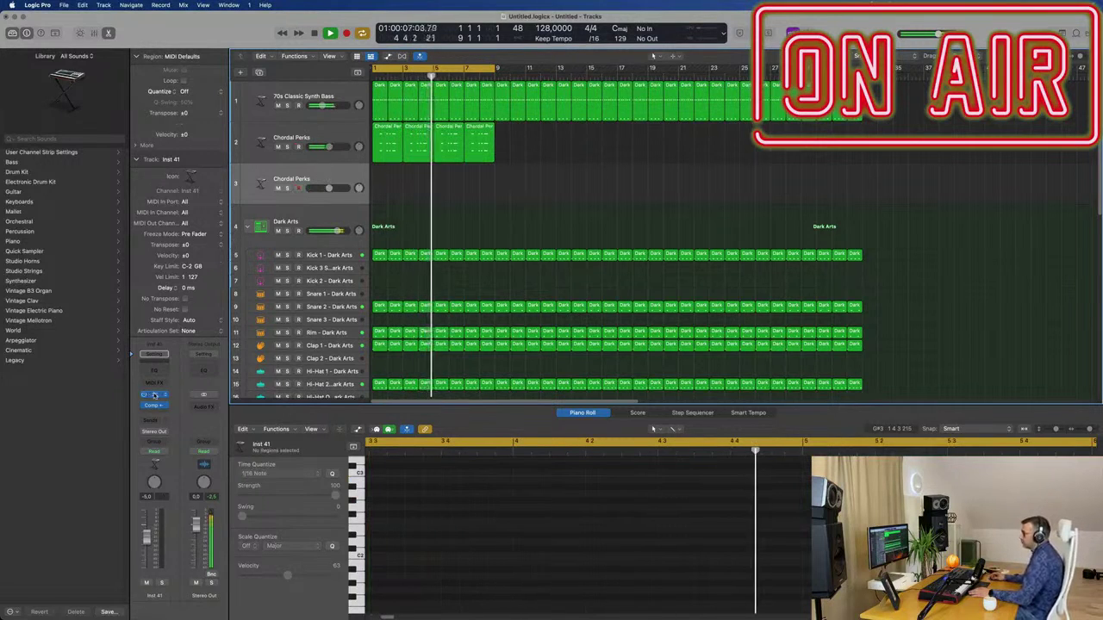
key(v)
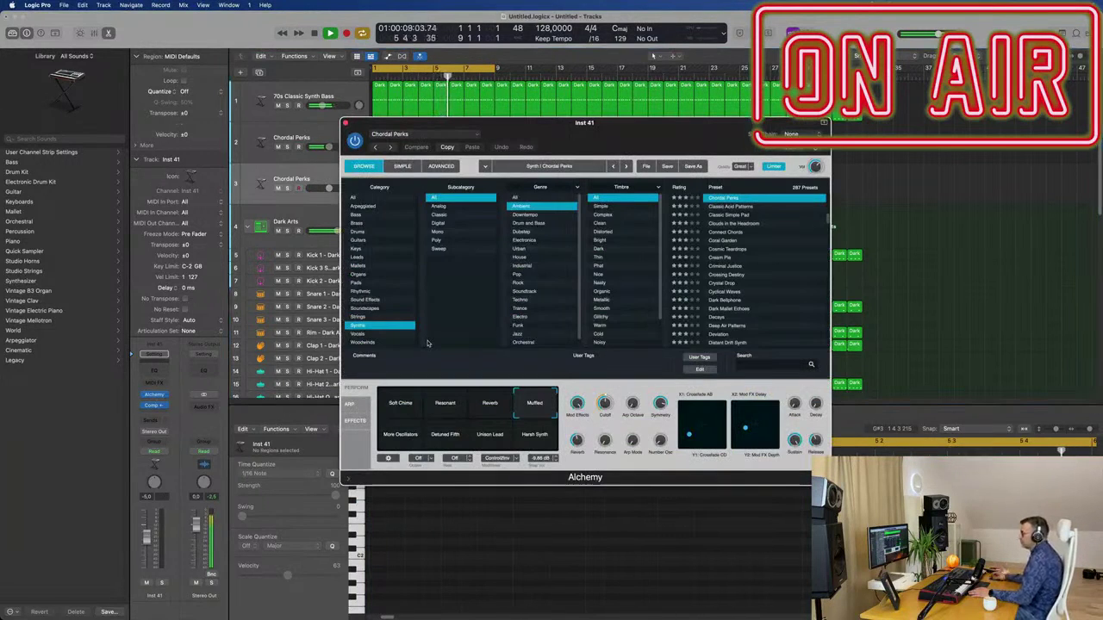
click(372, 309)
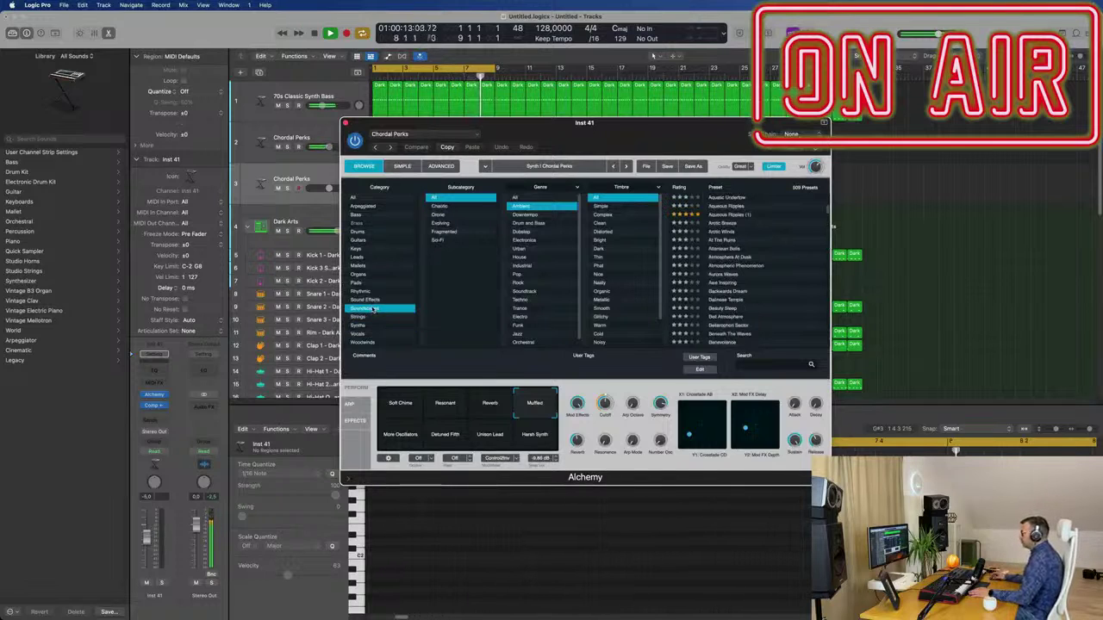
- Repeat the four Chordal Perks regions once from bar 9 and extend the cycle range to bar 17
drag(710, 121, 884, 130)
drag(522, 153, 381, 150)
key(super+r)
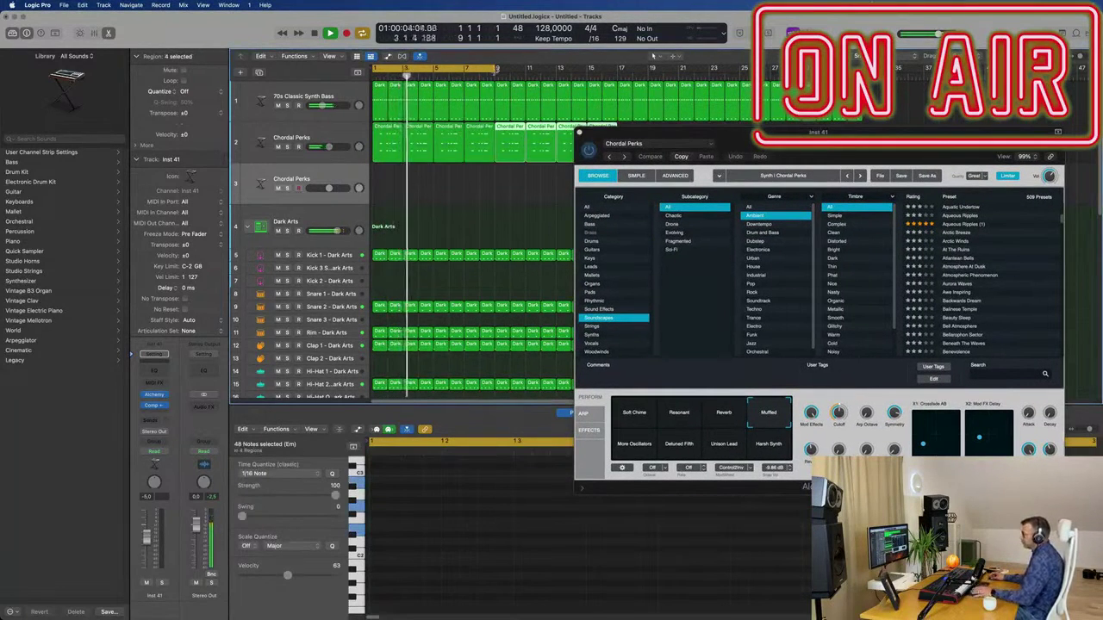
drag(497, 68, 648, 156)
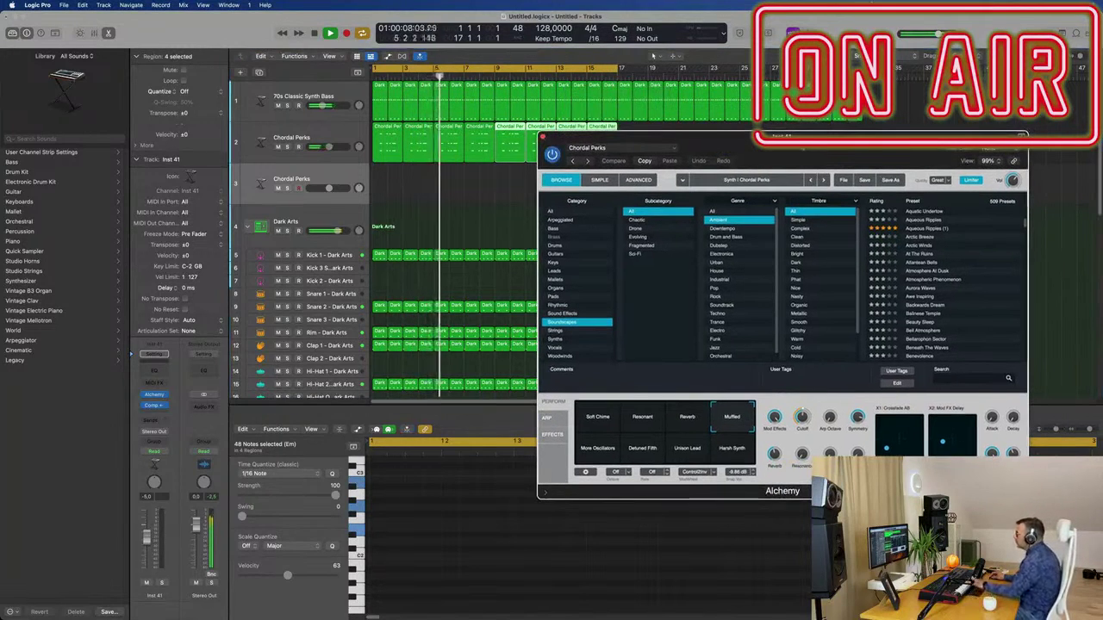
- Load the Genetic Soup soundscape preset on the new track and restart playback from the beginning
scroll(950, 279, down, 6)
scroll(966, 241, down, 10)
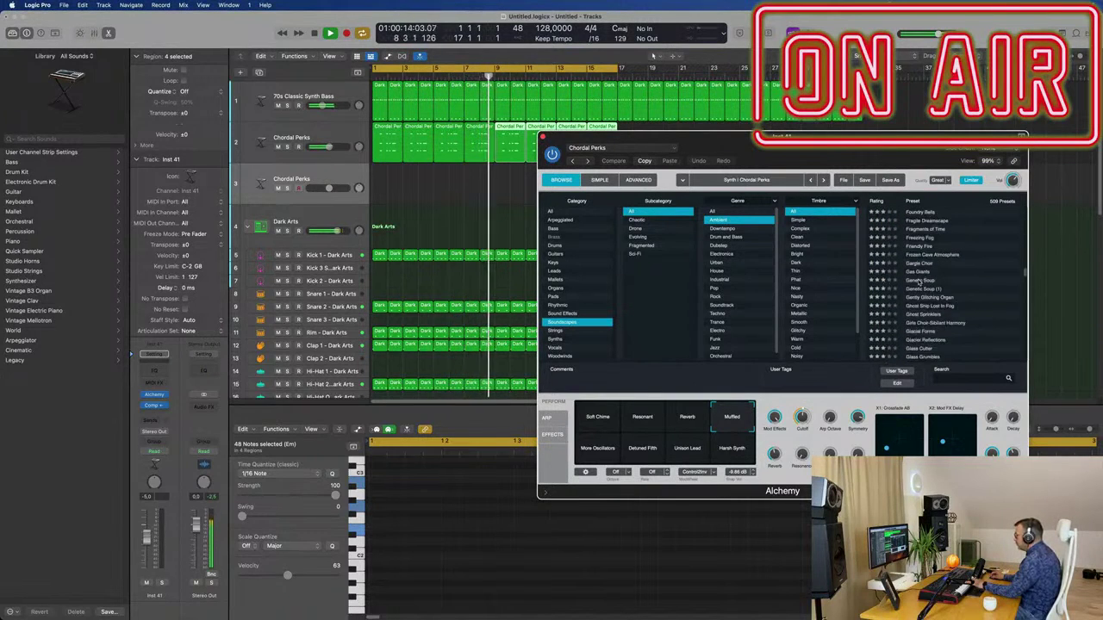
click(920, 280)
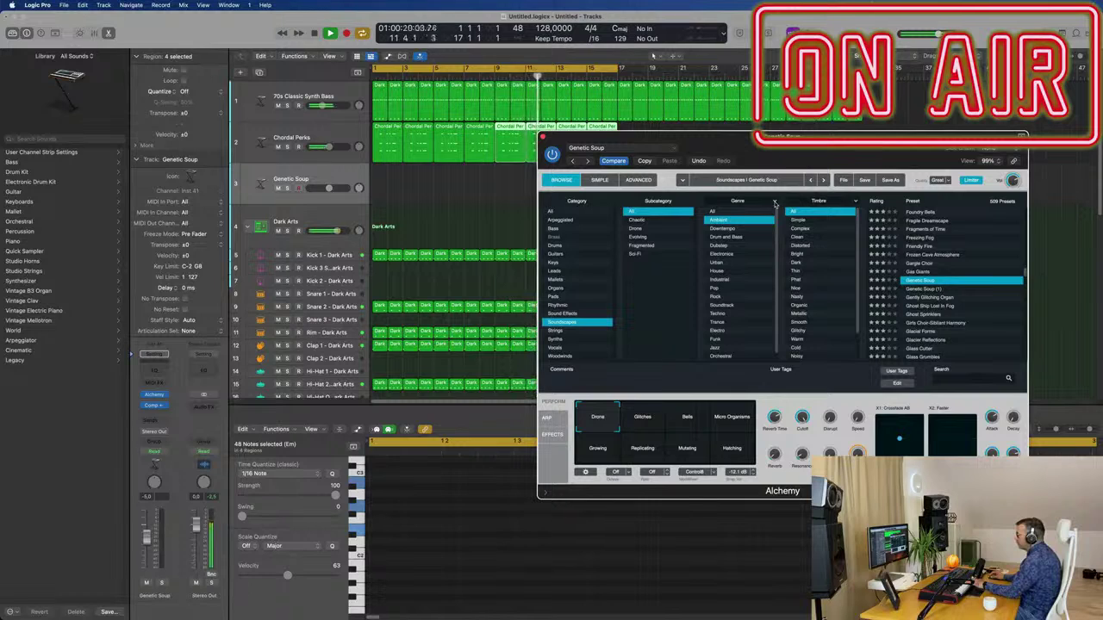
key(Return)
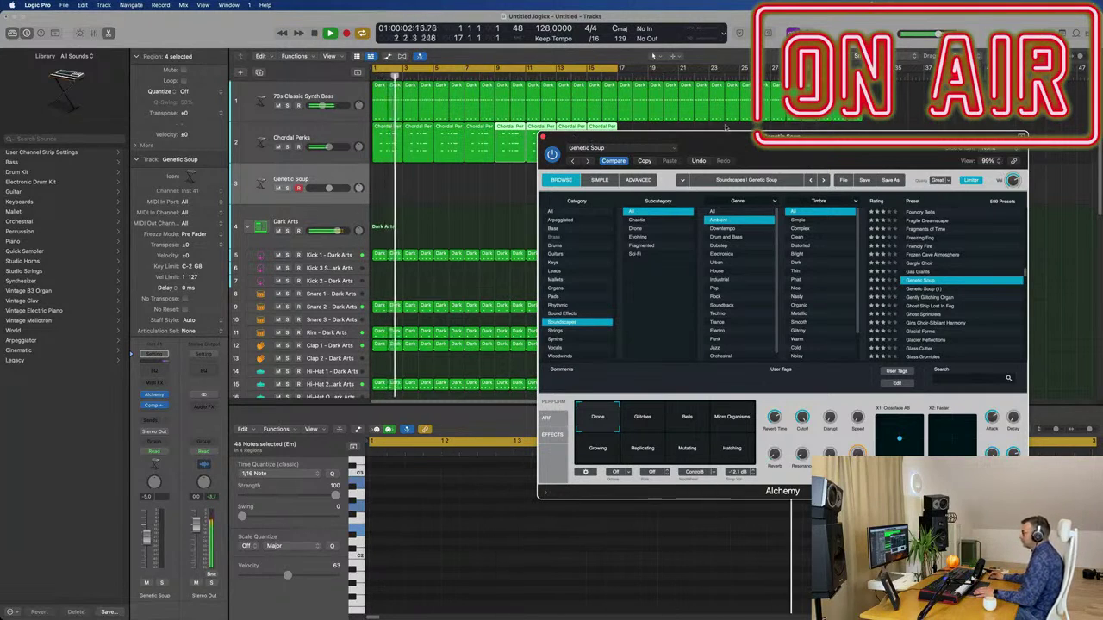
- Repeat the eight Chrome hi-hat regions once so the copies run from bar 9 to bar 17
drag(593, 142, 855, 155)
scroll(513, 258, down, 3)
scroll(513, 258, down, 10)
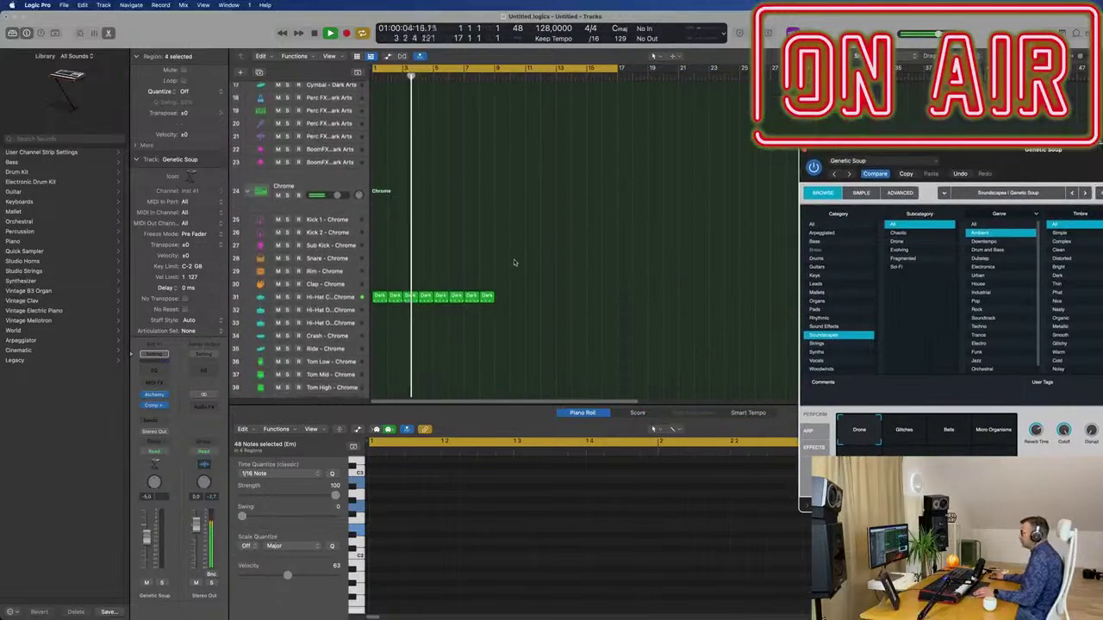
drag(517, 280, 371, 309)
key(super+r)
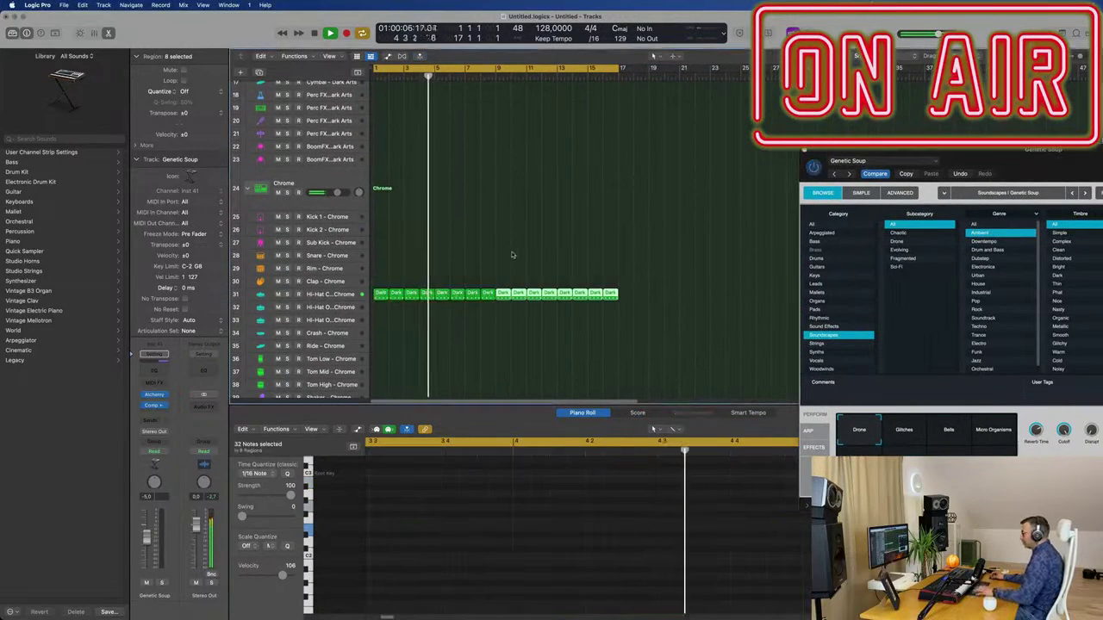
- Audition the Ghost Ship Lost In Fog preset on the soundscape track with its Interference and Waves variations
scroll(508, 256, up, 12)
drag(852, 157, 511, 141)
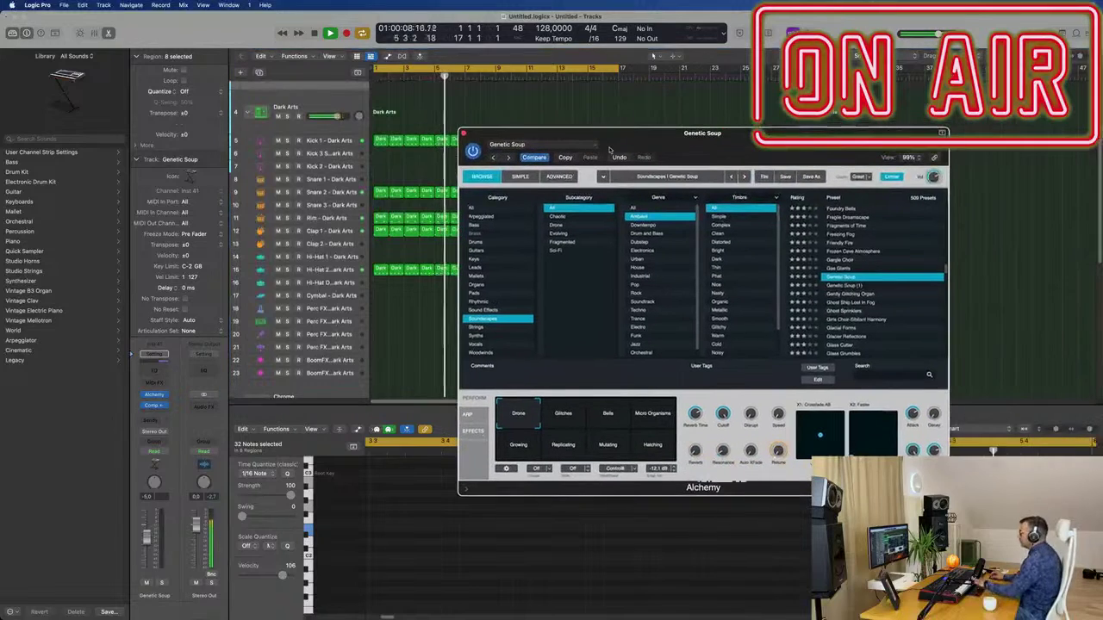
drag(720, 138, 655, 120)
scroll(380, 245, up, 5)
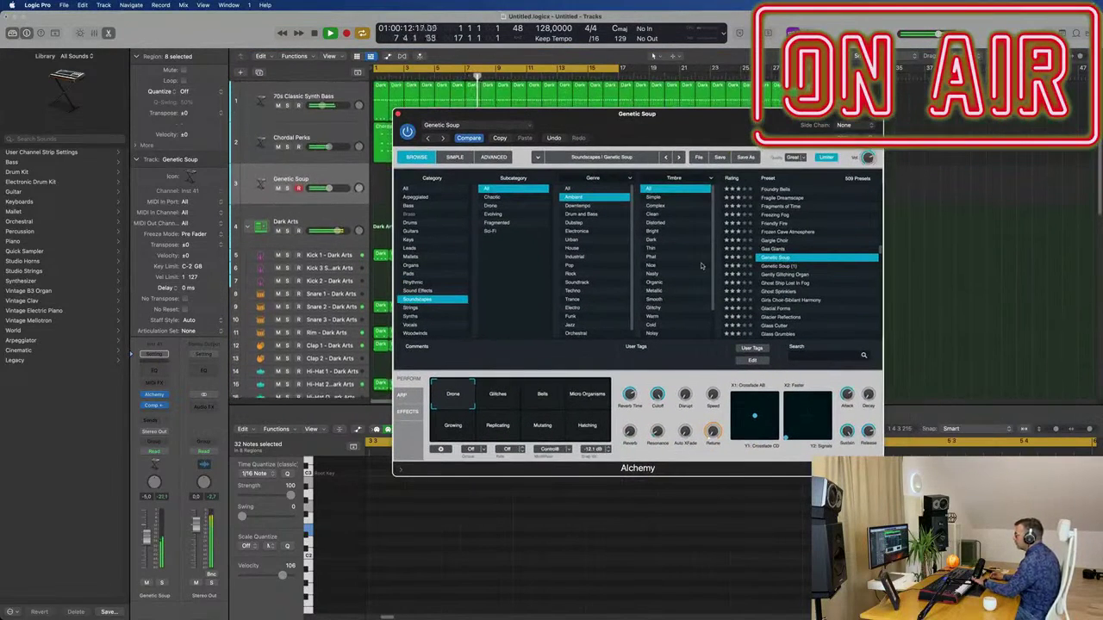
click(789, 284)
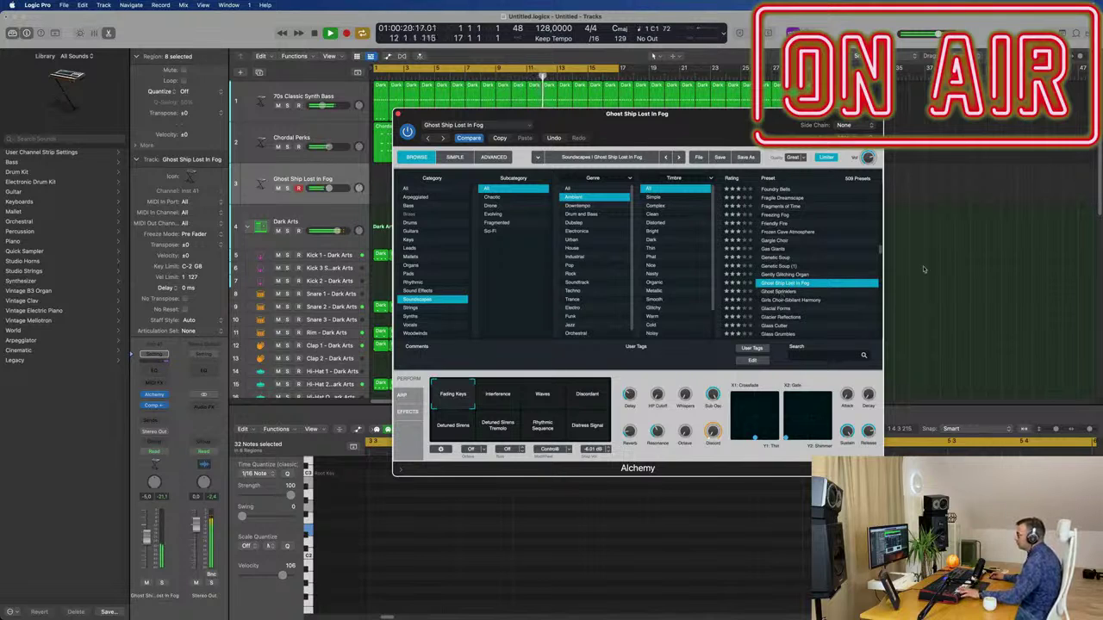
click(499, 399)
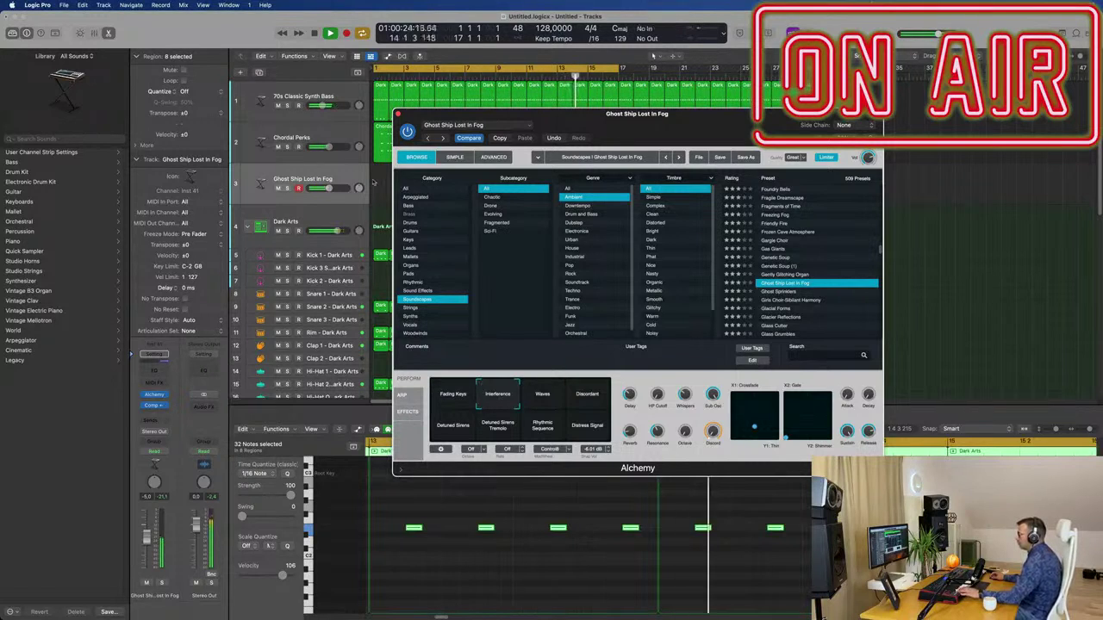
click(344, 181)
click(351, 136)
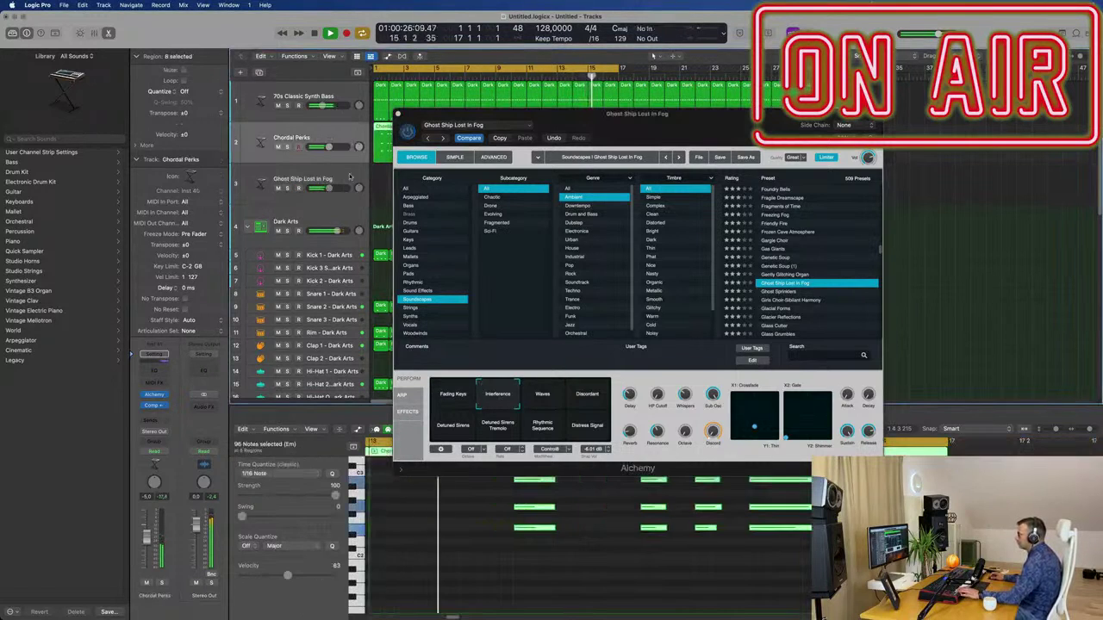
click(350, 176)
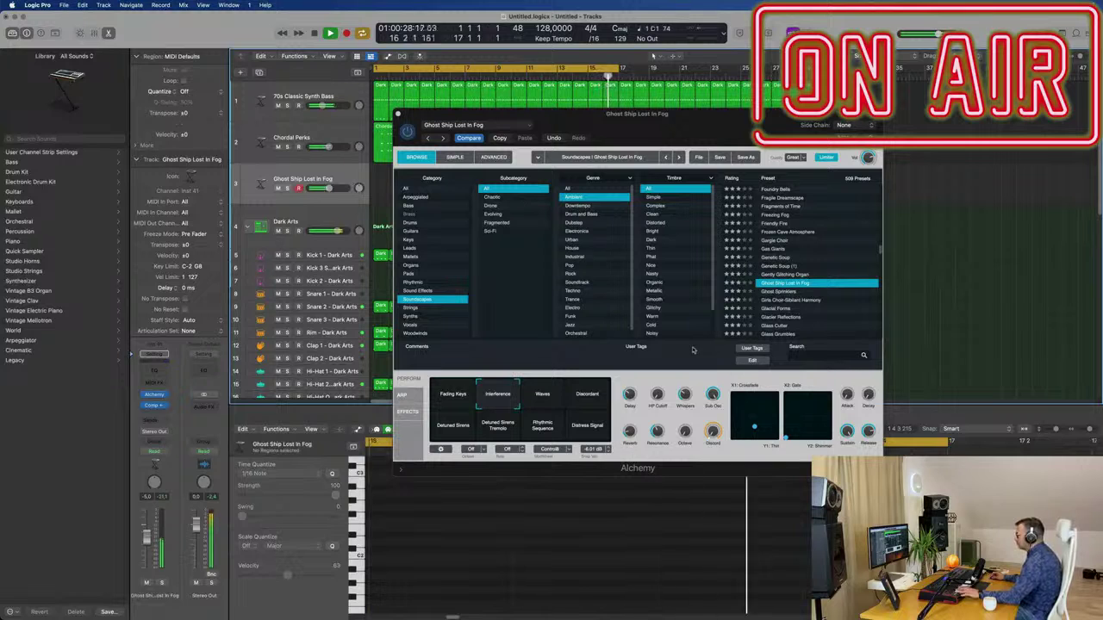
click(543, 393)
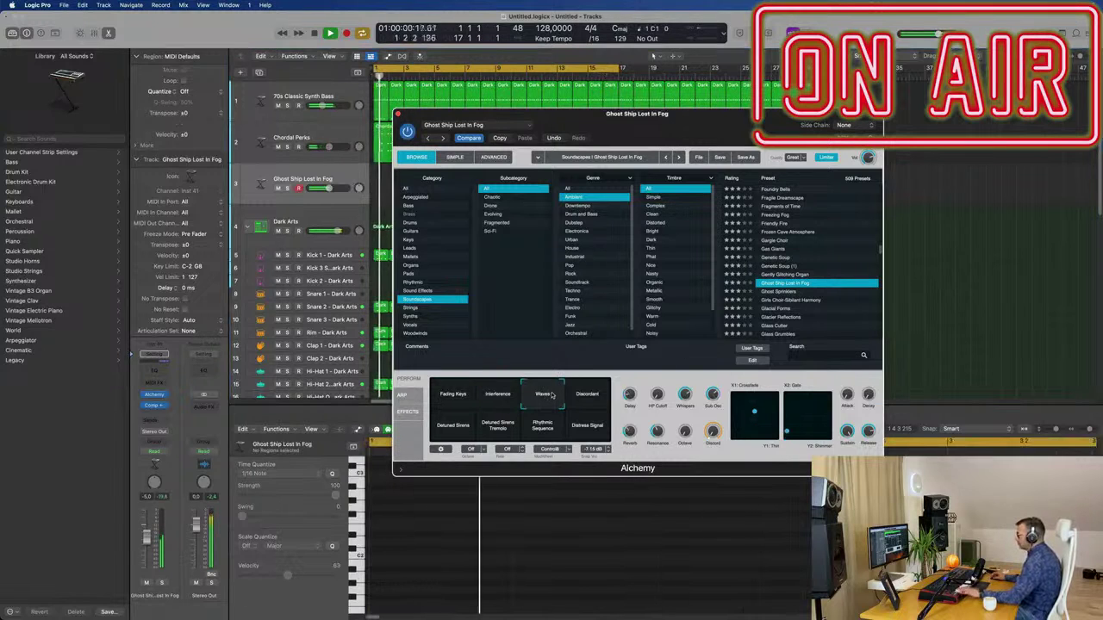
- Load the Ghost Sprinklers preset on the soundscape track and try its Brighter and Noisy Tremolo variations
click(784, 292)
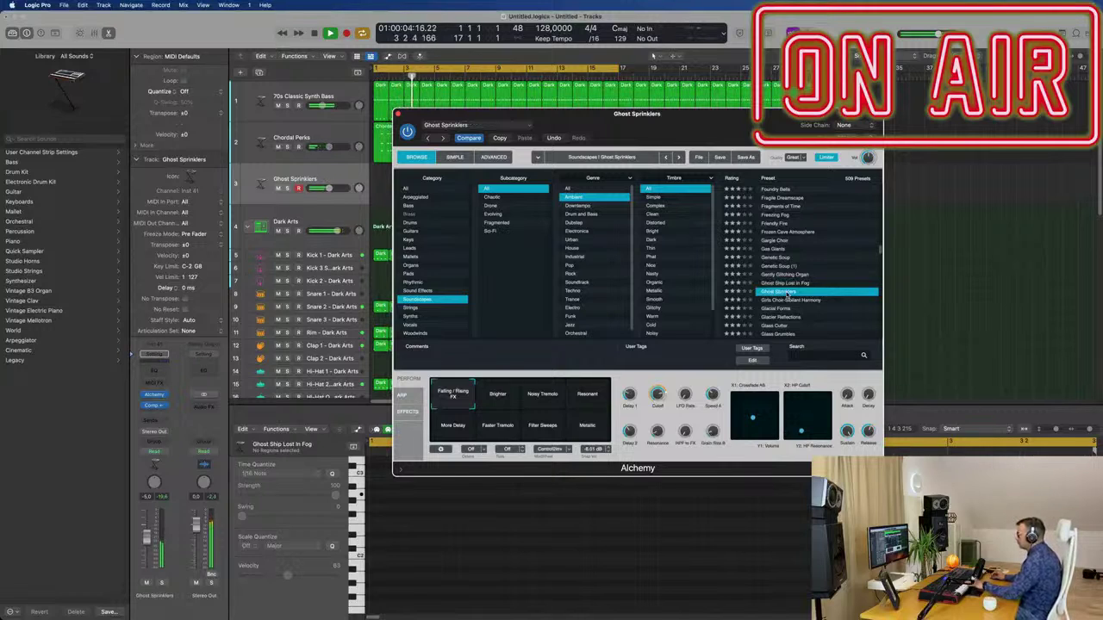
click(497, 398)
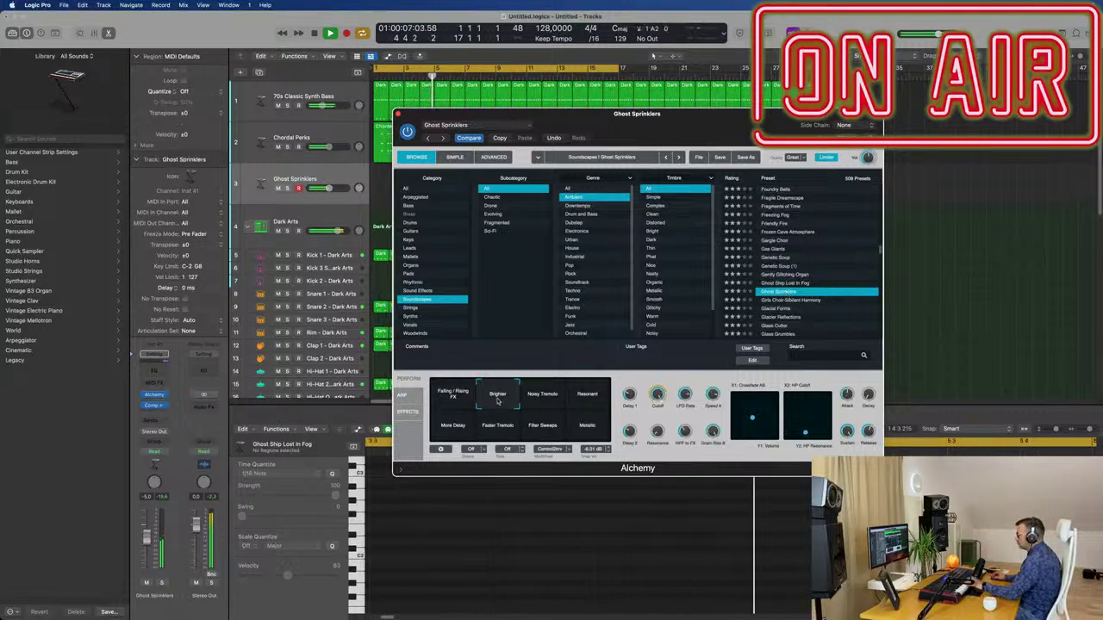
click(543, 394)
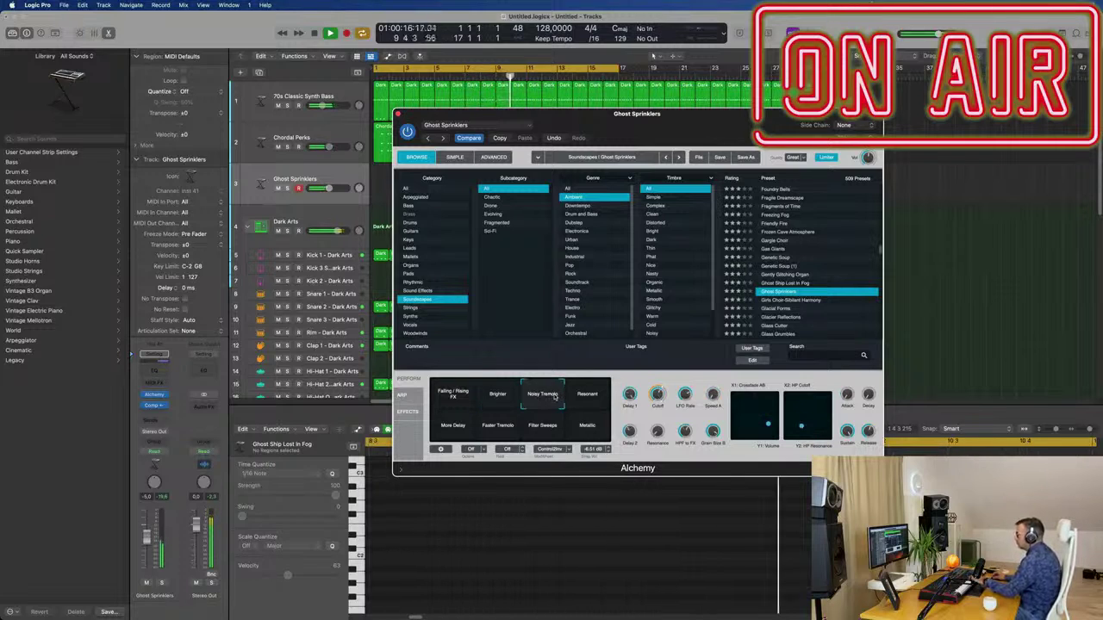
- Record a long sustained note on the Ghost Sprinklers track from about bar 12 to the end of the cycle, and stop
drag(615, 113, 934, 135)
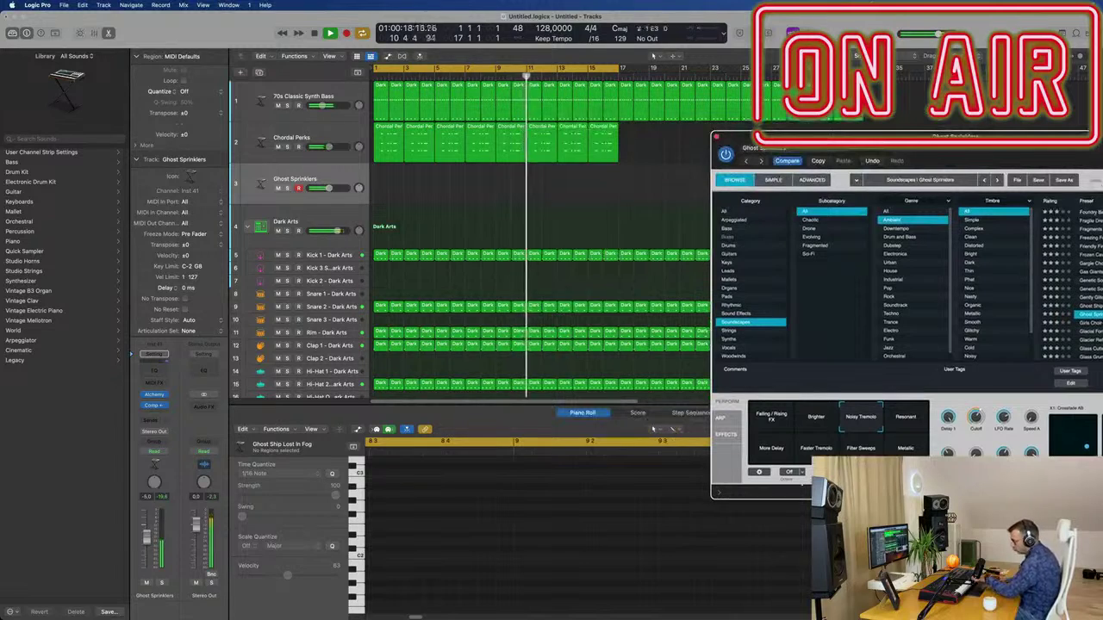
key(r)
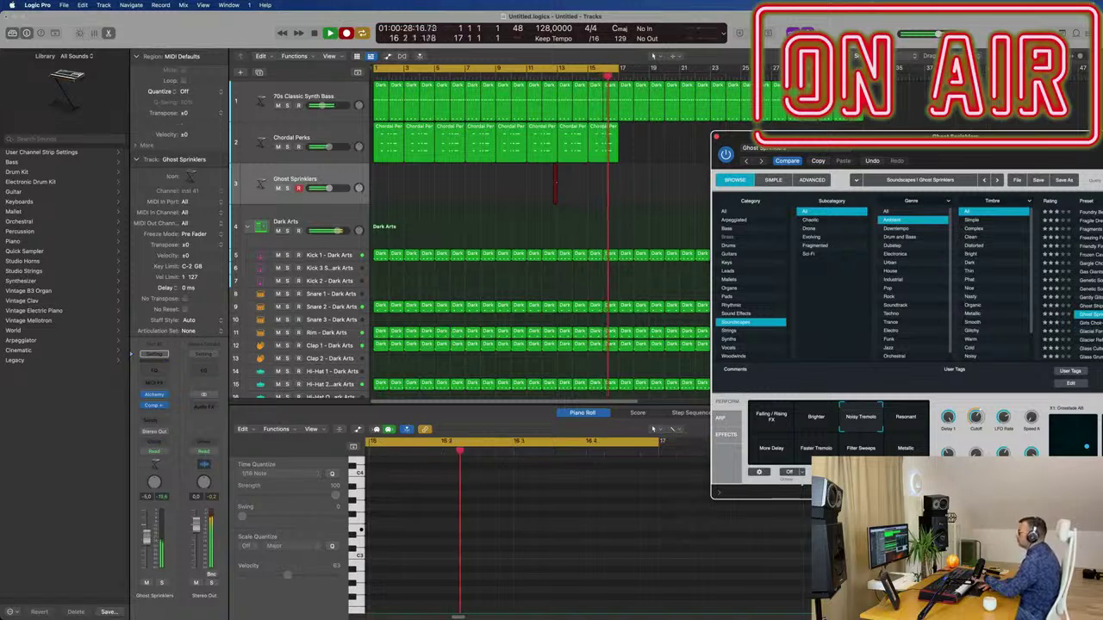
key(space)
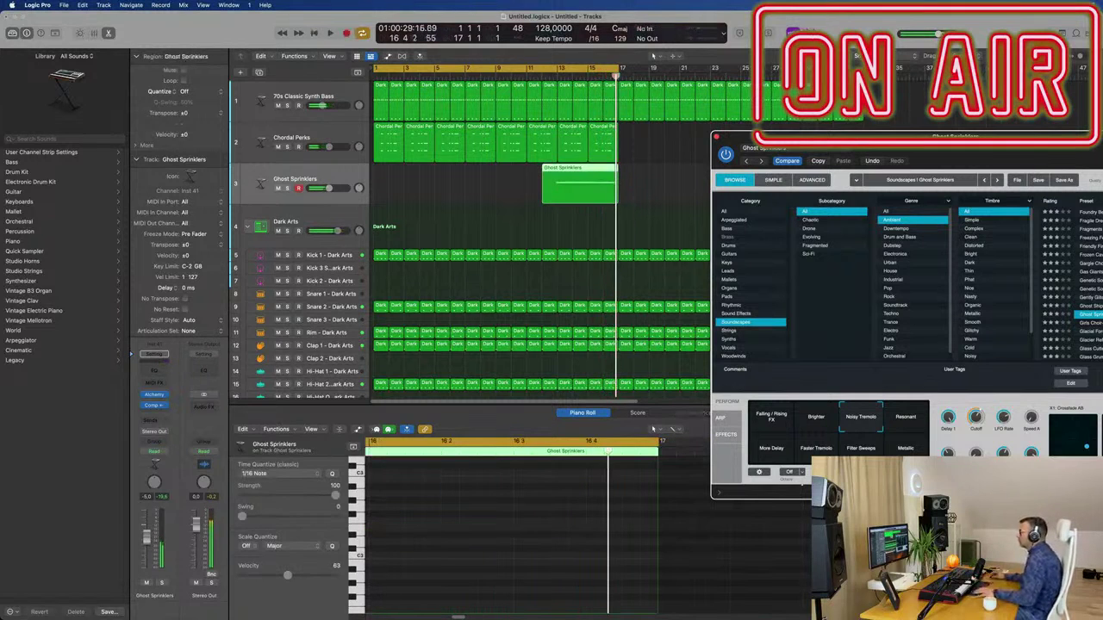
- Split the recorded Ghost Sprinklers region at bar 13, splitting the crossing note, and delete the short piece before it
click(558, 179)
key(super+t)
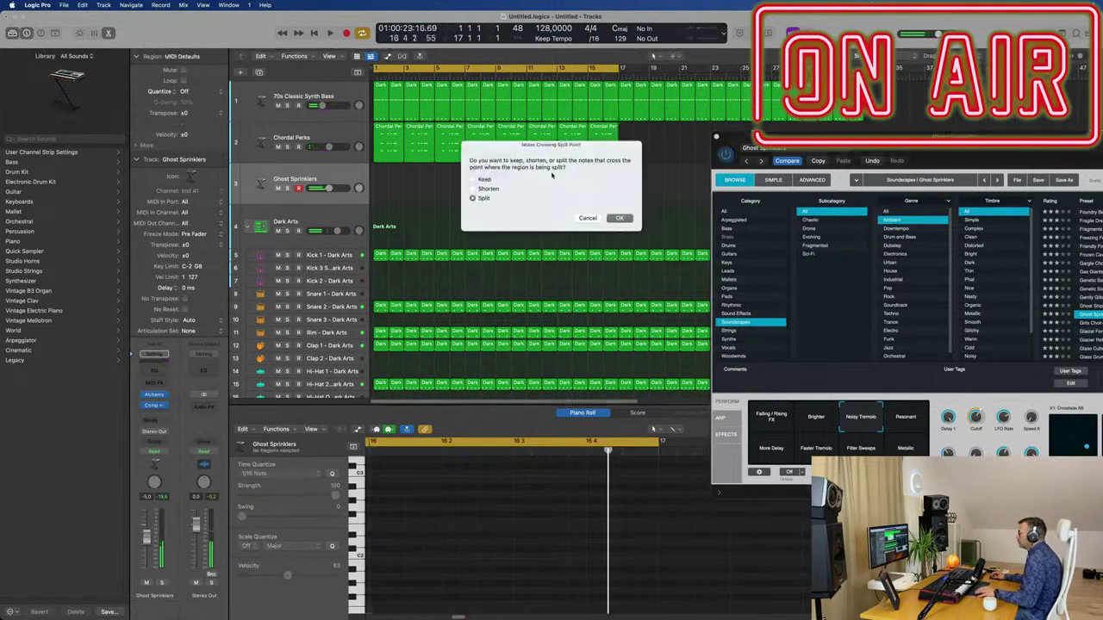
key(Return)
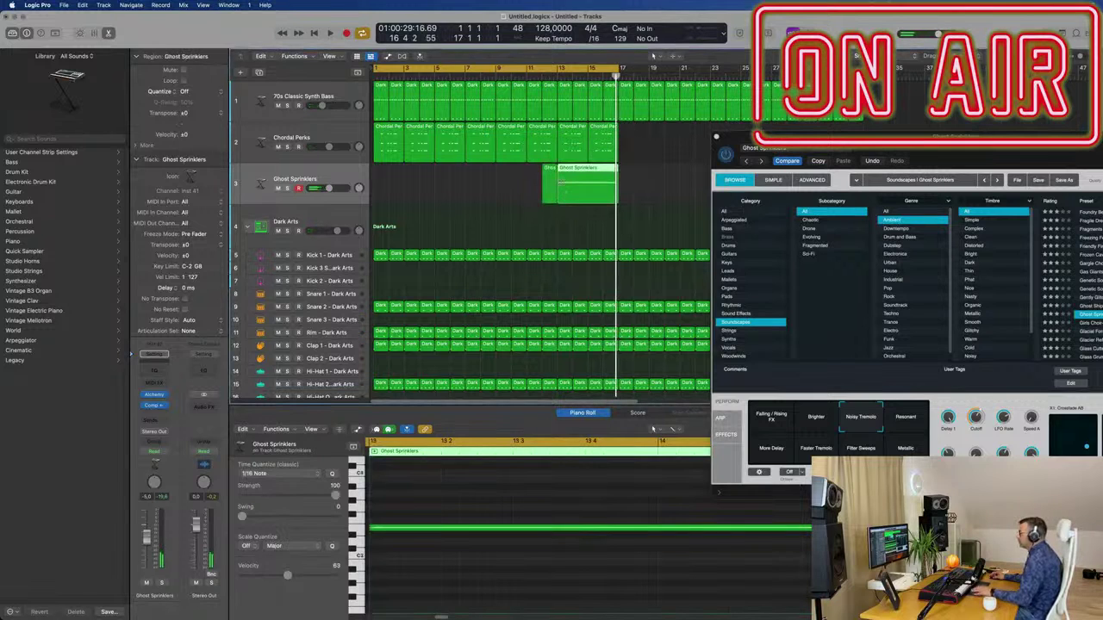
click(548, 183)
key(BackSpace)
- Move the trimmed Ghost Sprinklers region to bar 1 and lower the track's volume to about -17 dB during playback
key(space)
drag(569, 181, 362, 177)
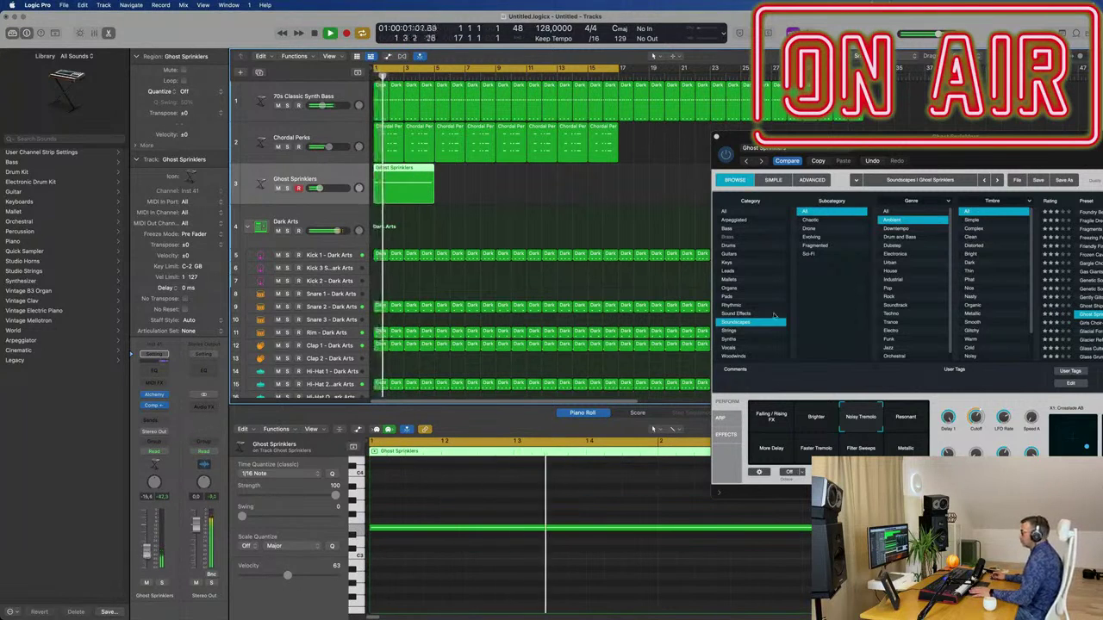
drag(1002, 150, 851, 126)
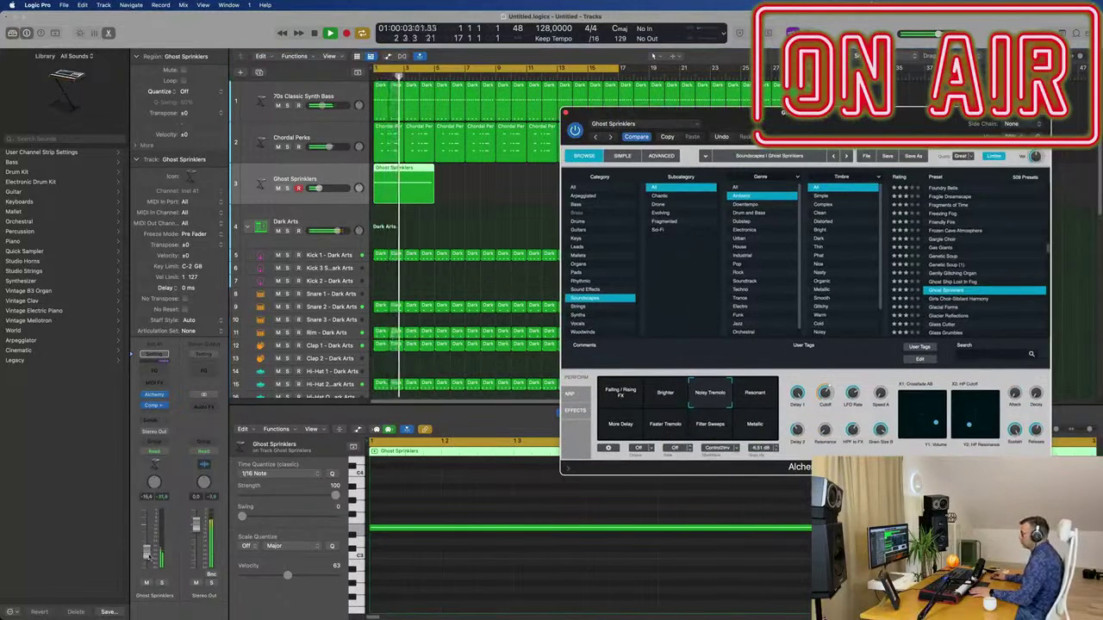
drag(148, 557, 148, 559)
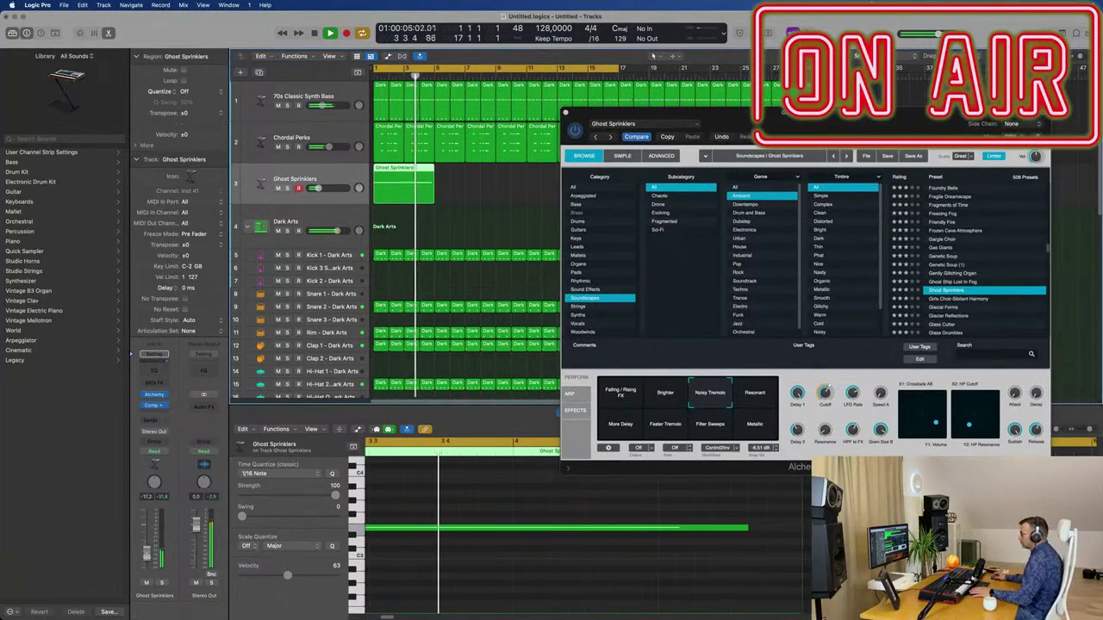
- Repeat the Ghost Sprinklers region once and move the copy to start at bar 9
drag(707, 112, 965, 131)
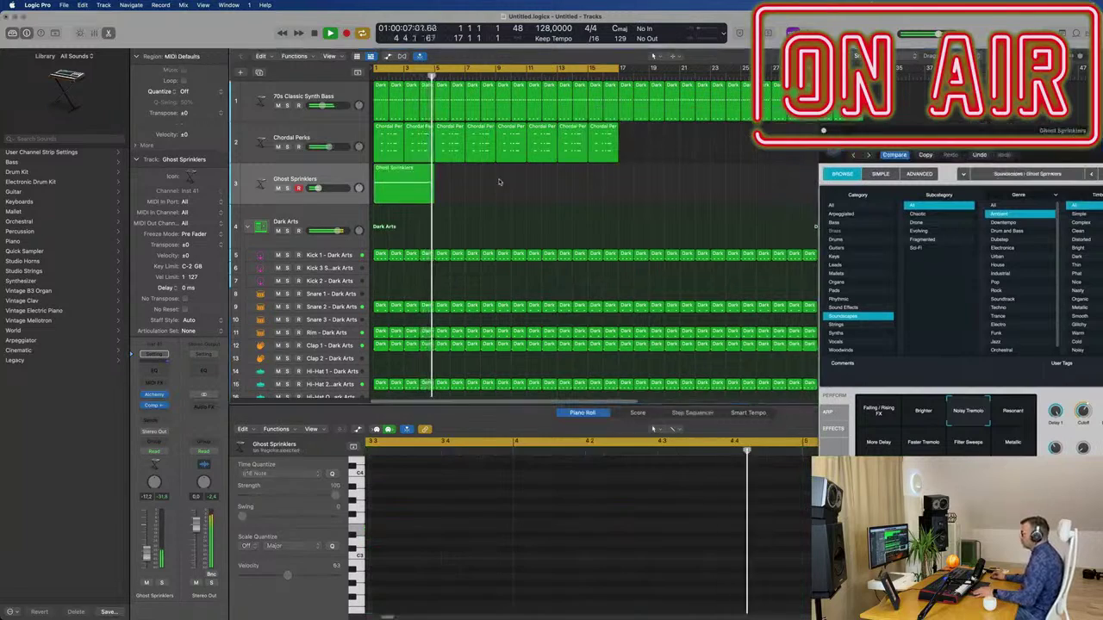
key(super+r)
drag(473, 170, 534, 170)
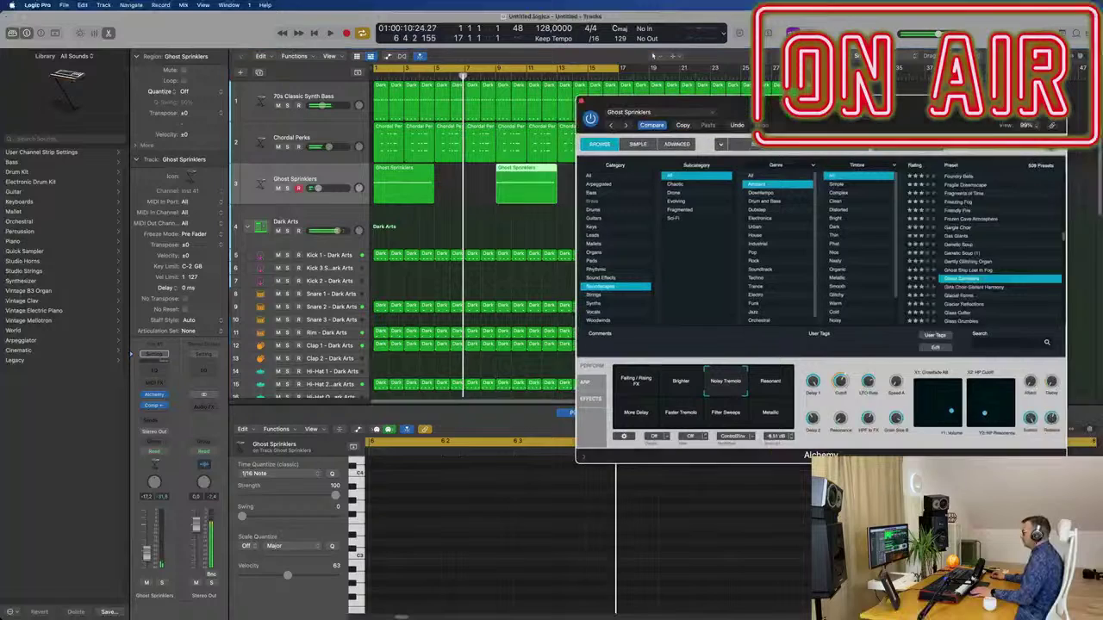
- Audition the Resonant variation of Ghost Sprinklers and switch the sound to More Delay
drag(775, 108, 698, 87)
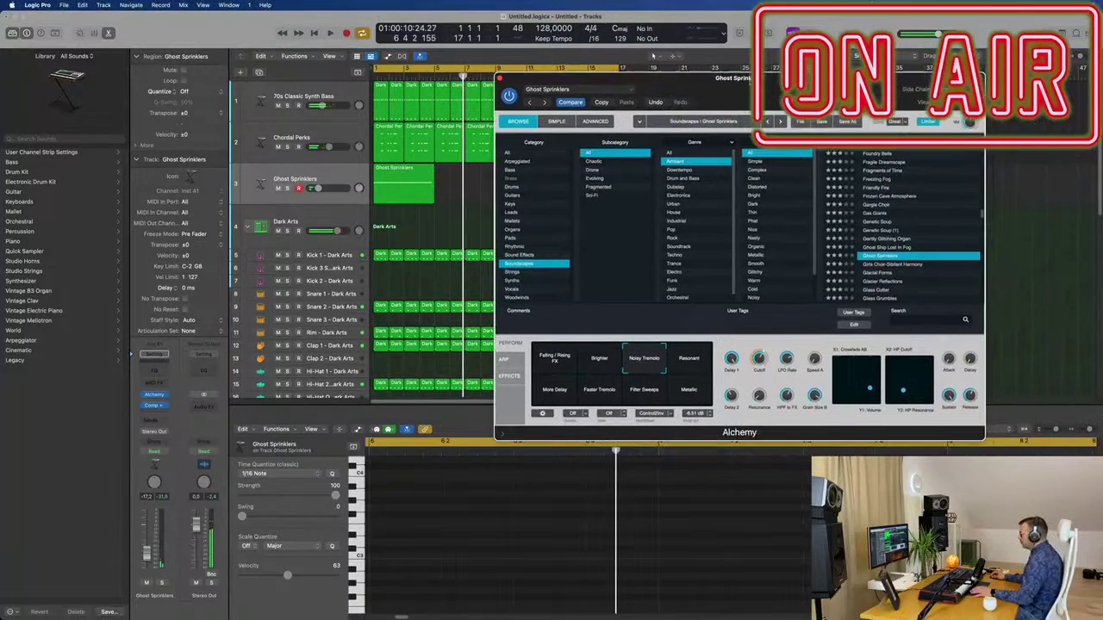
click(694, 359)
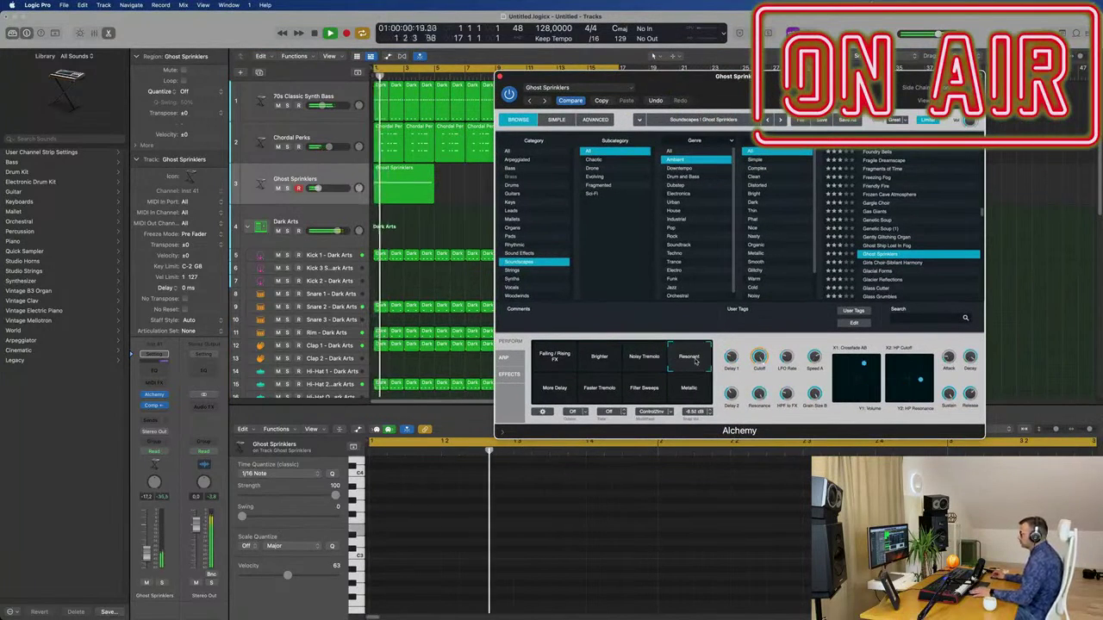
click(540, 392)
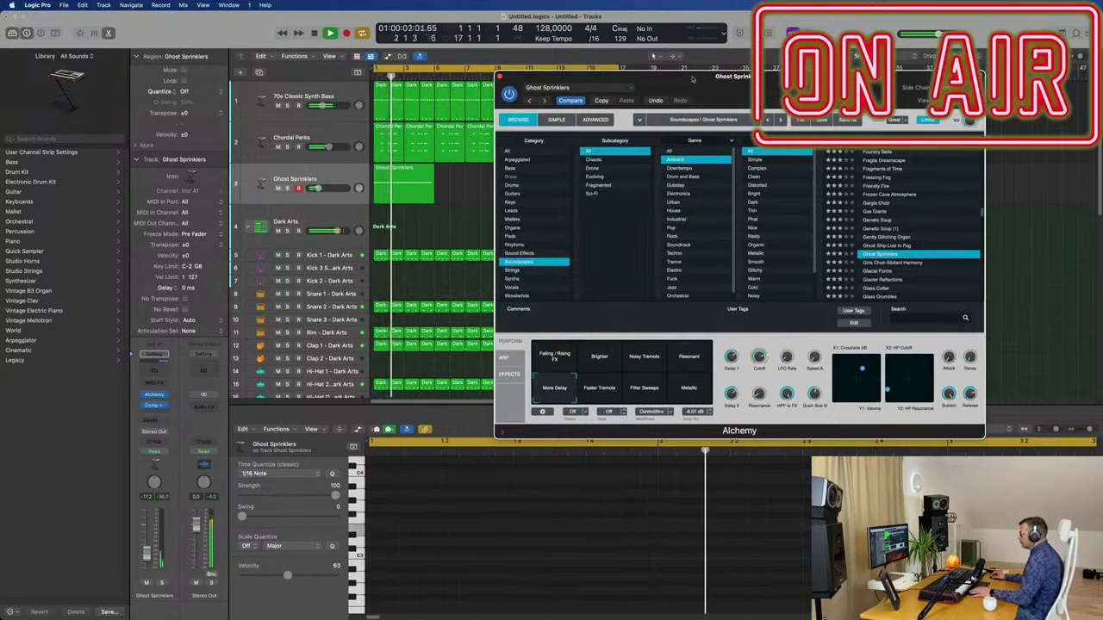
drag(692, 76, 740, 70)
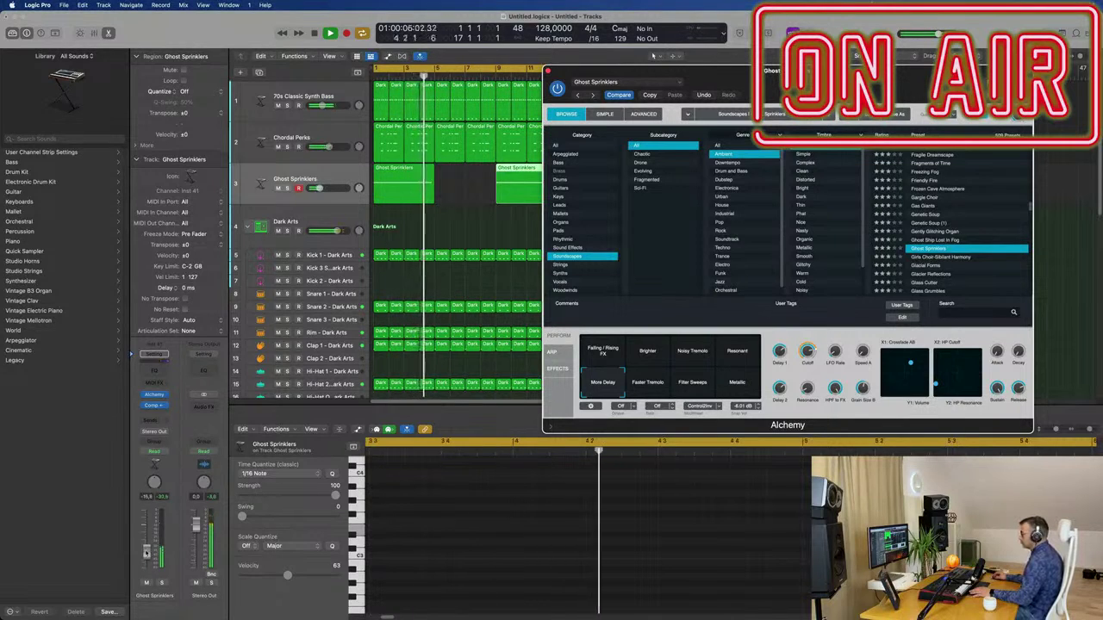
- Compare the Faster Tremolo, Filter Sweeps, Metallic and Falling / Rising FX variations, return to More Delay and close the Alchemy window
click(653, 56)
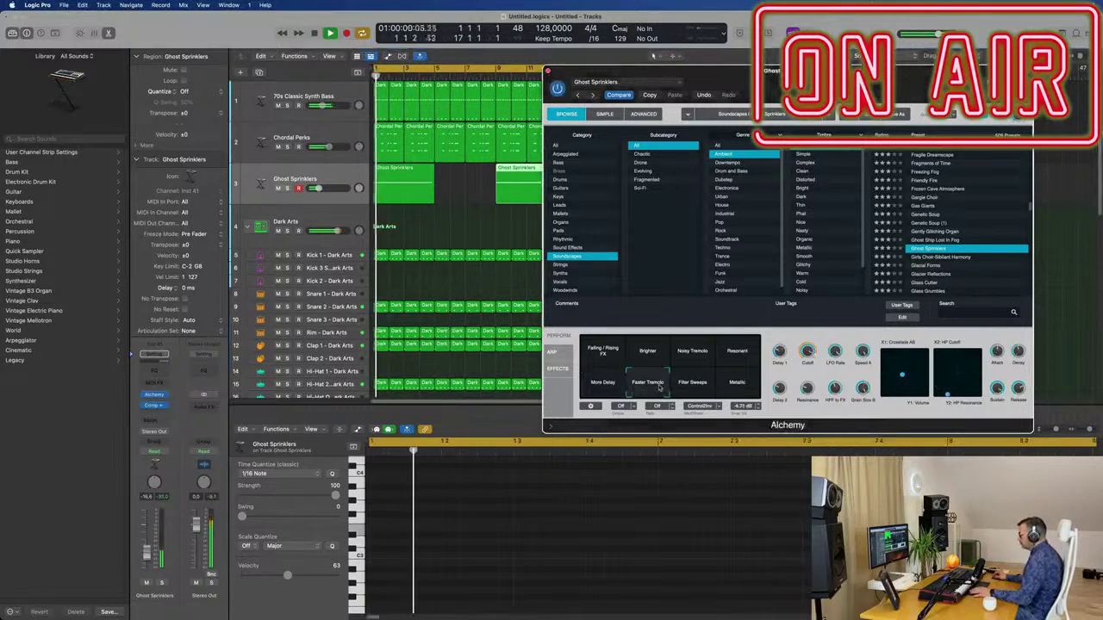
click(692, 382)
click(746, 388)
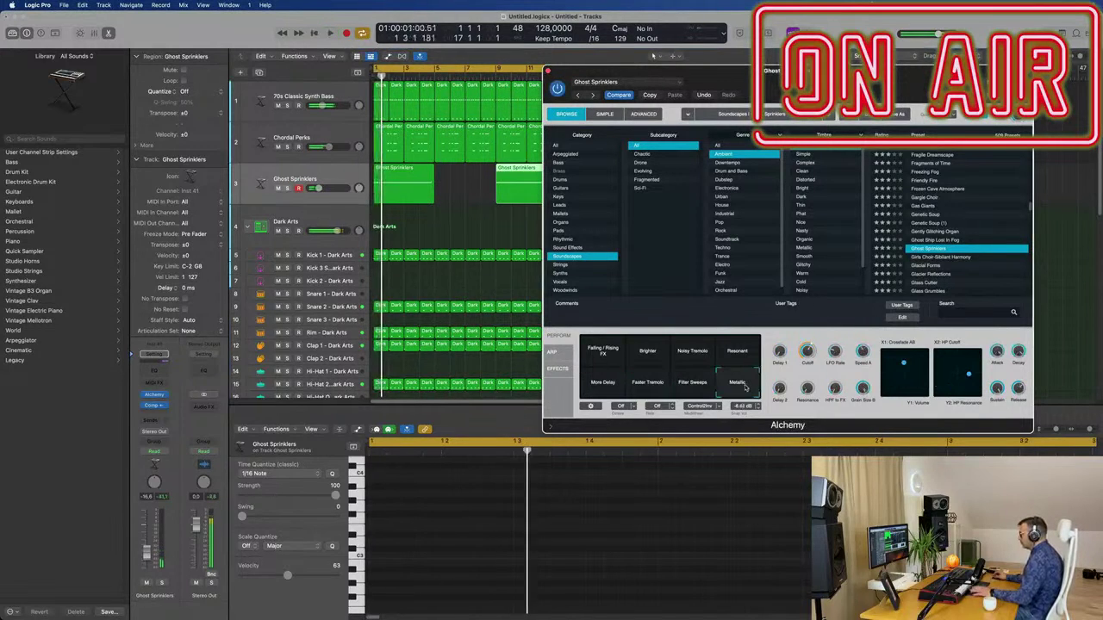
click(601, 352)
click(606, 386)
key(Return)
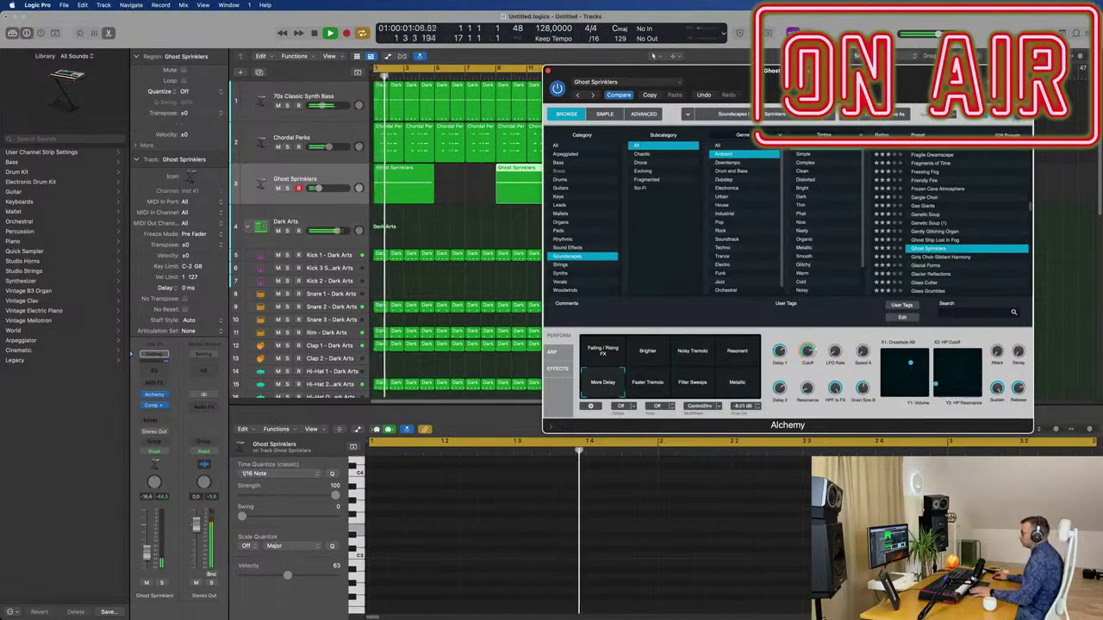
click(548, 70)
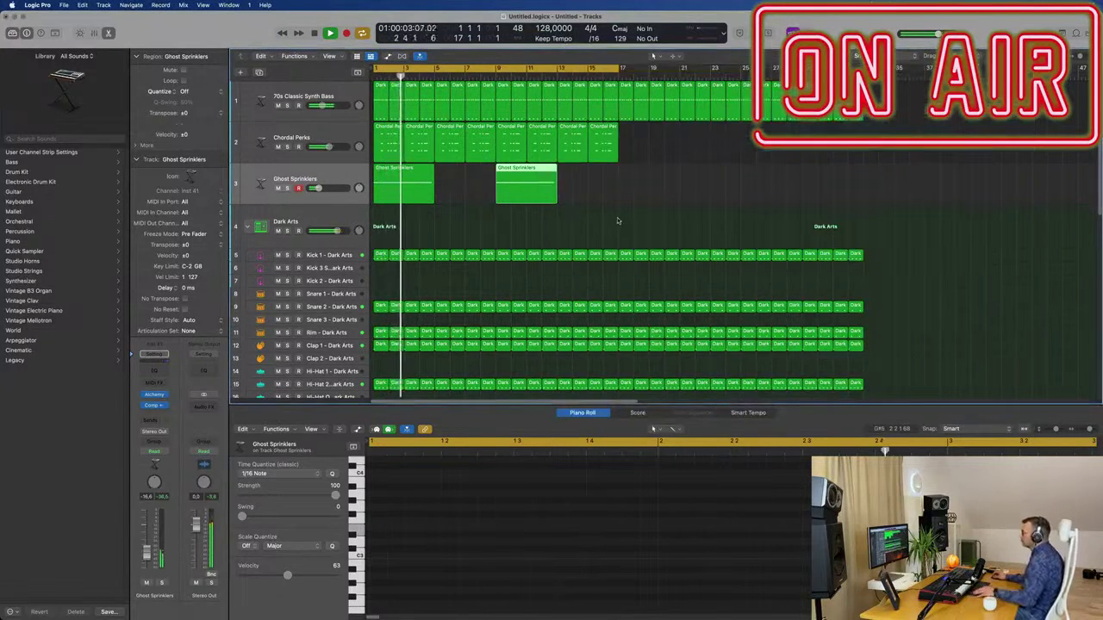
key(super+Right)
key(super+Right)
click(341, 153)
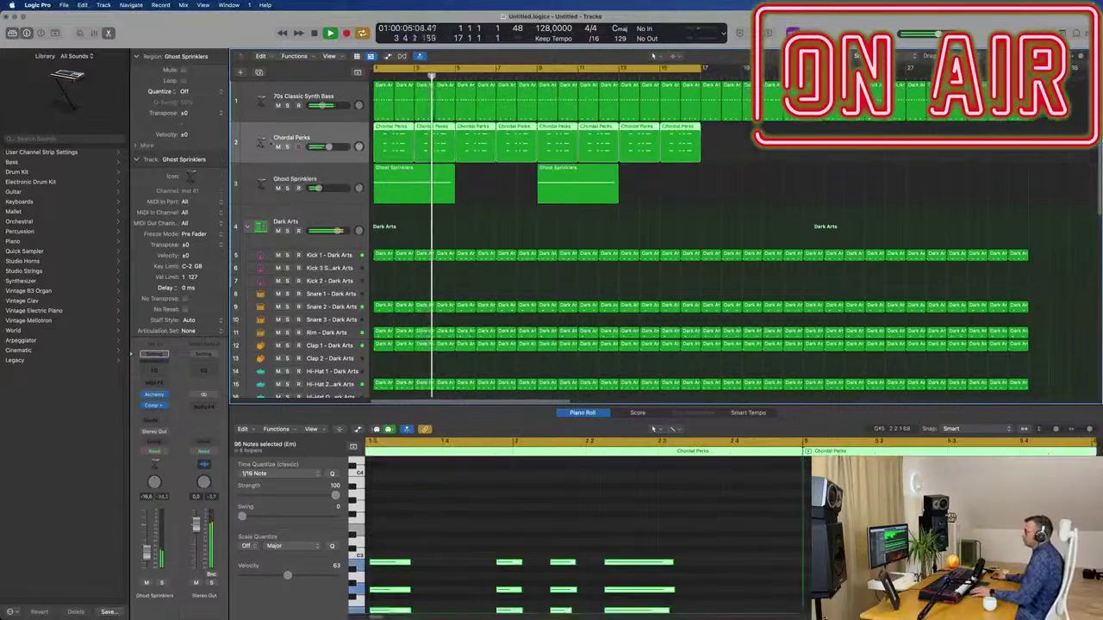
click(761, 199)
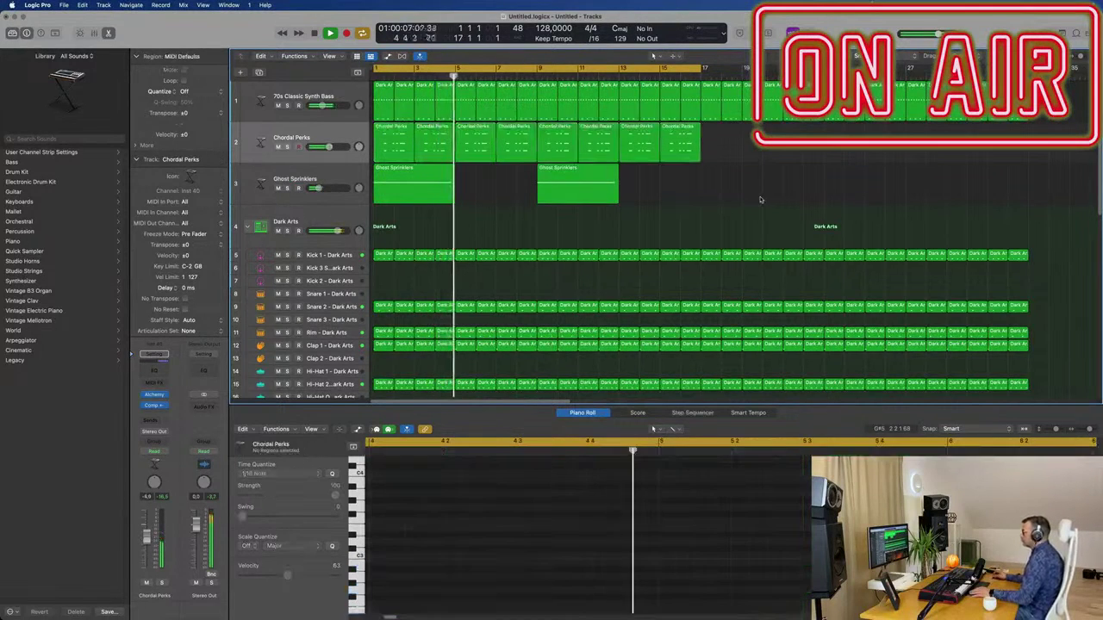
scroll(774, 200, up, 2)
scroll(773, 201, down, 3)
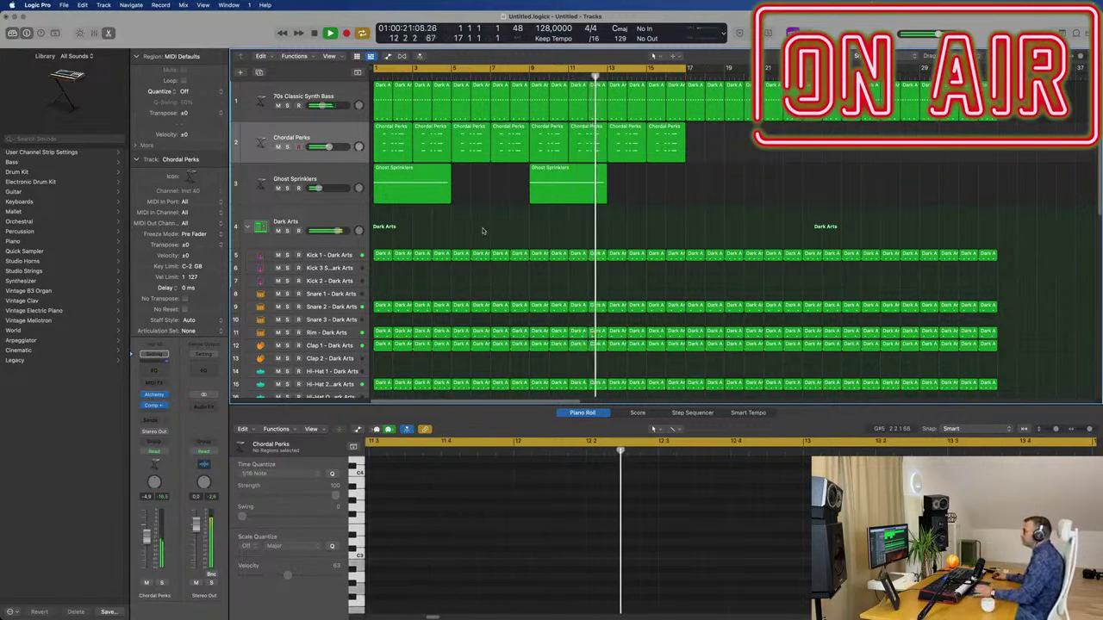
- Duplicate the Ghost Sprinklers track as a new empty track below it
click(341, 175)
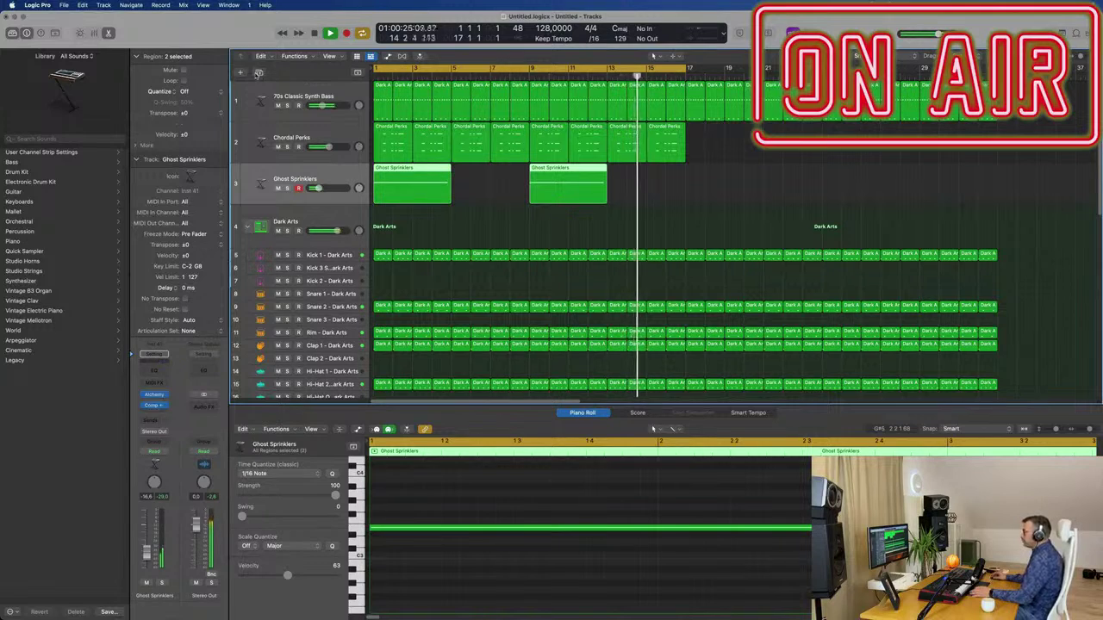
click(259, 72)
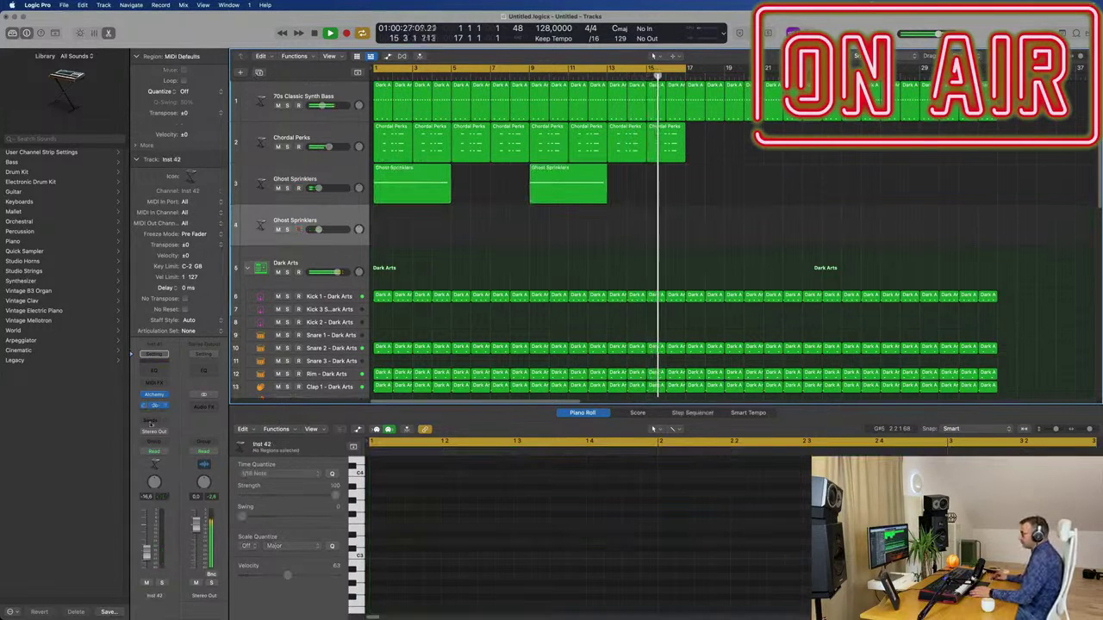
- Load the Perfect Pad 03 preset from Alchemy's fast-attack ambient pads on the duplicated track and raise its volume to about -11.6 dB
click(154, 395)
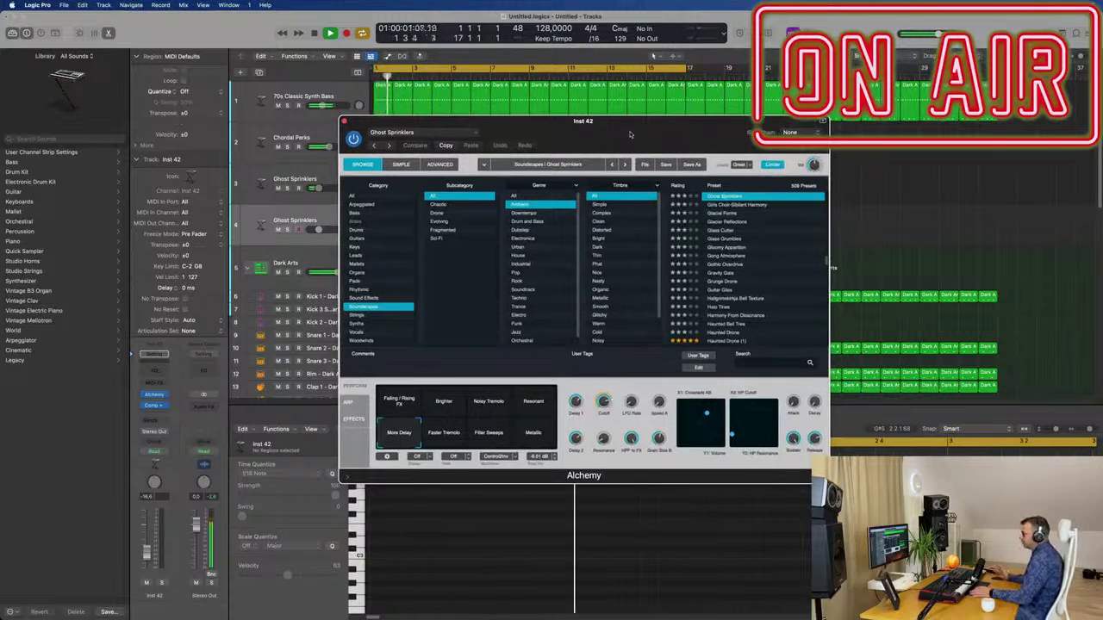
click(357, 281)
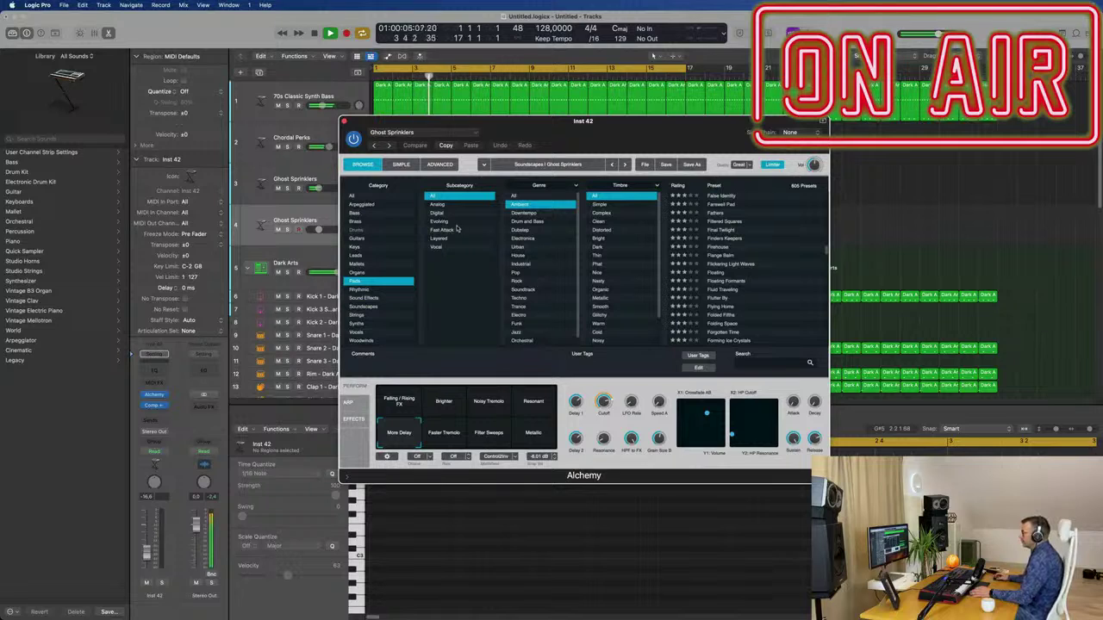
click(461, 229)
scroll(769, 240, down, 10)
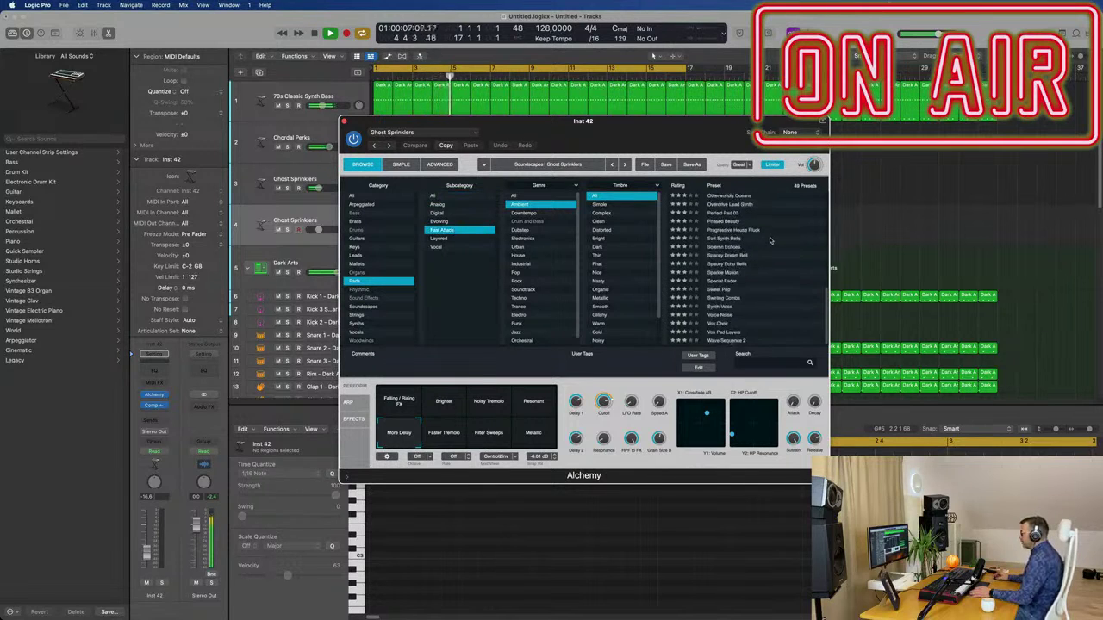
scroll(770, 240, up, 5)
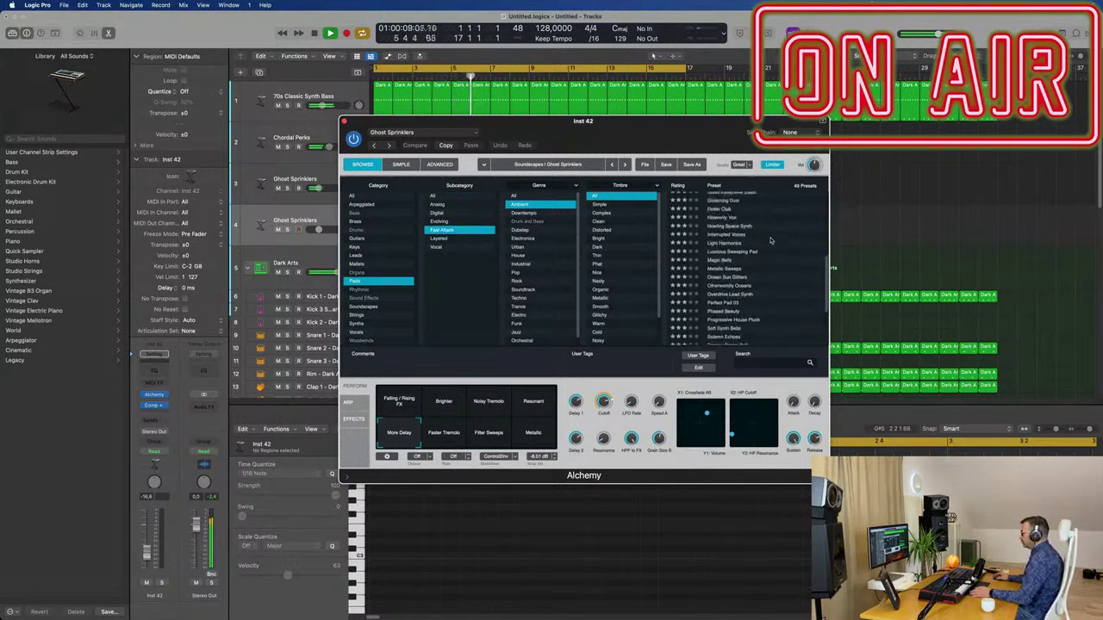
click(725, 298)
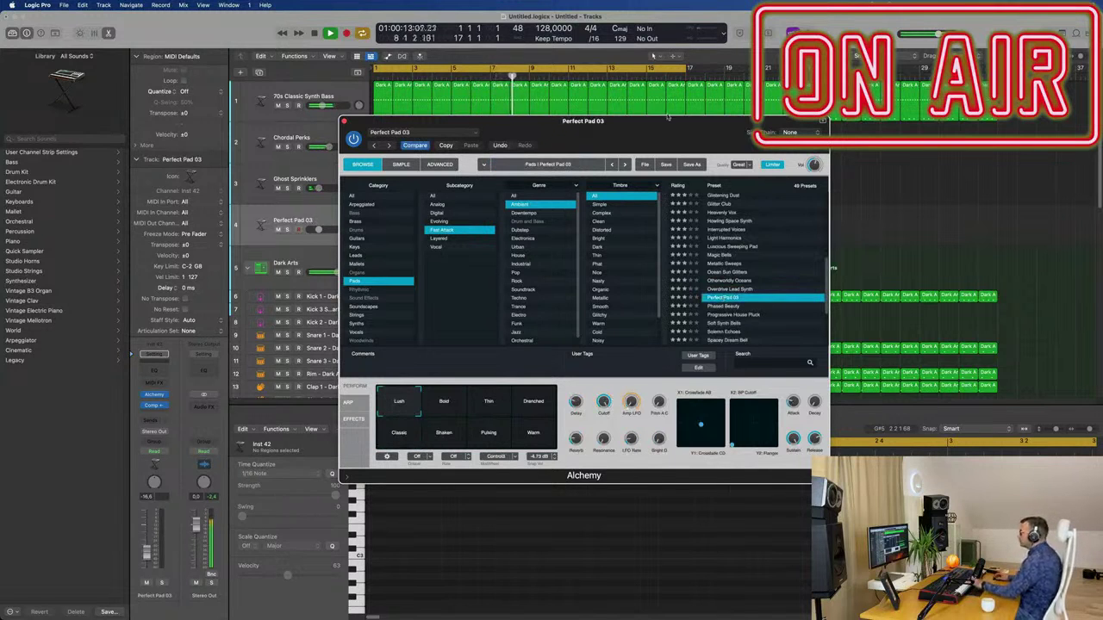
drag(665, 127, 801, 160)
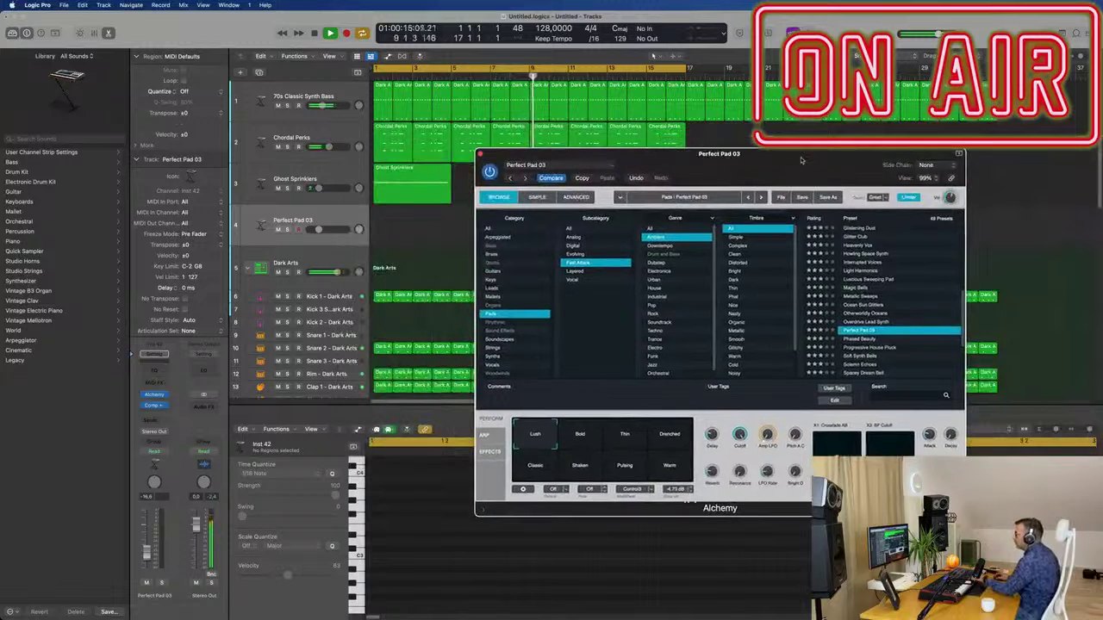
click(149, 554)
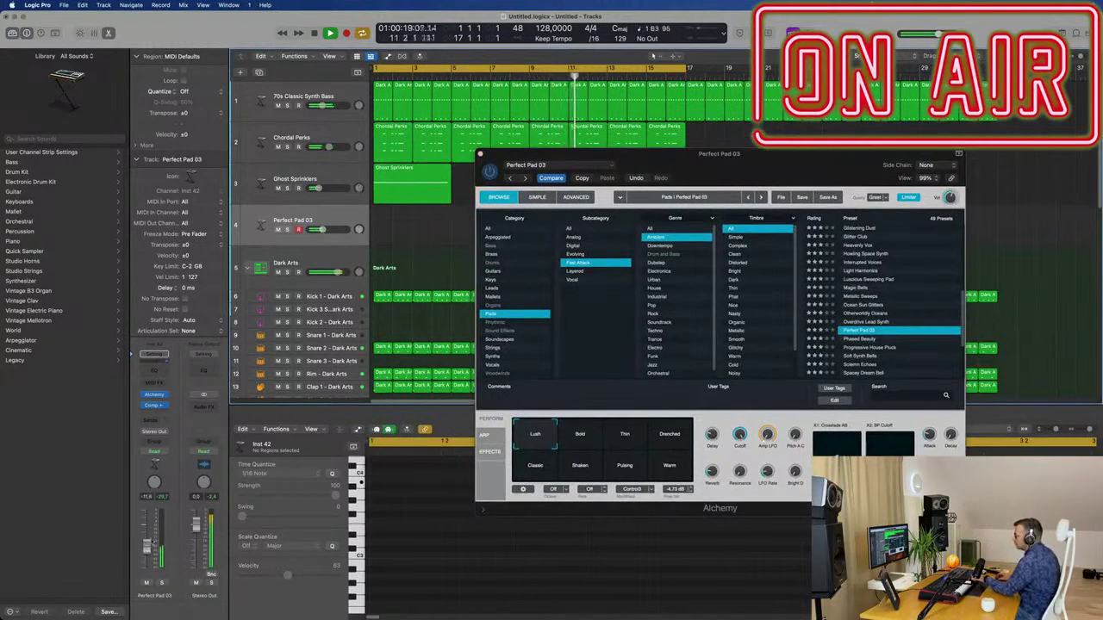
- Add a Bus 8 send to the Perfect Pad 03 channel and insert SilverVerb on its aux channel
click(158, 422)
mouse_move(176, 435)
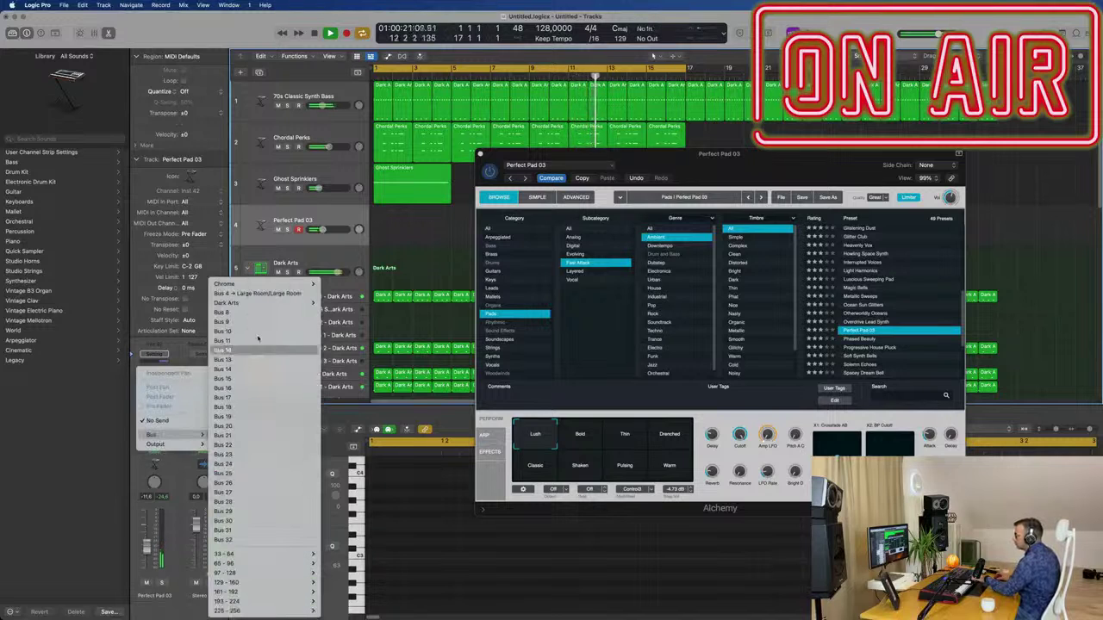
click(260, 313)
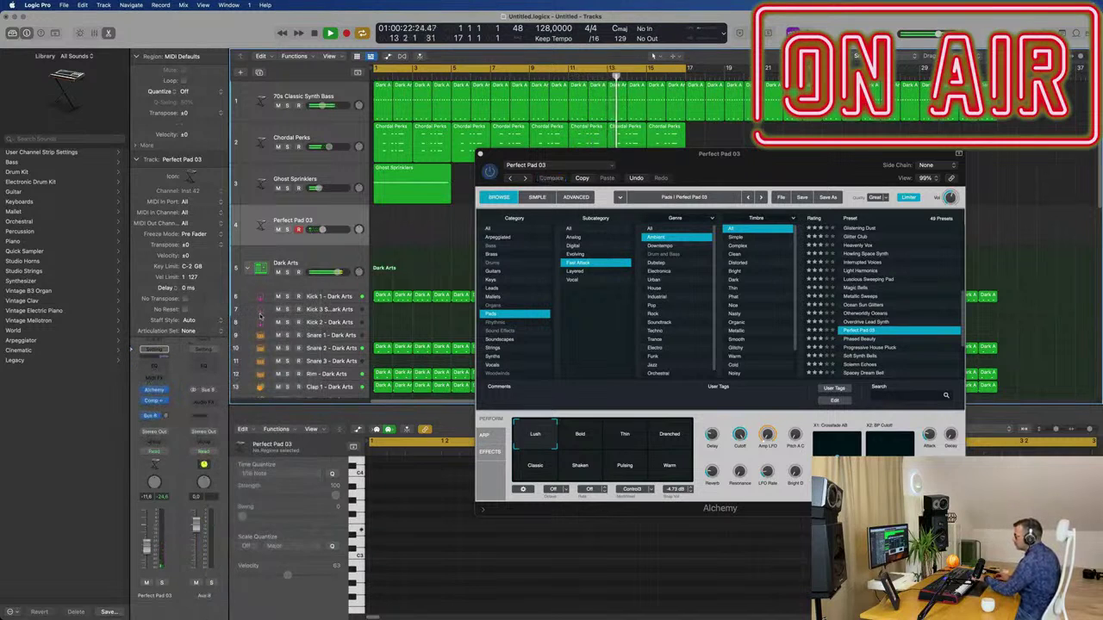
click(209, 402)
mouse_move(227, 454)
click(269, 459)
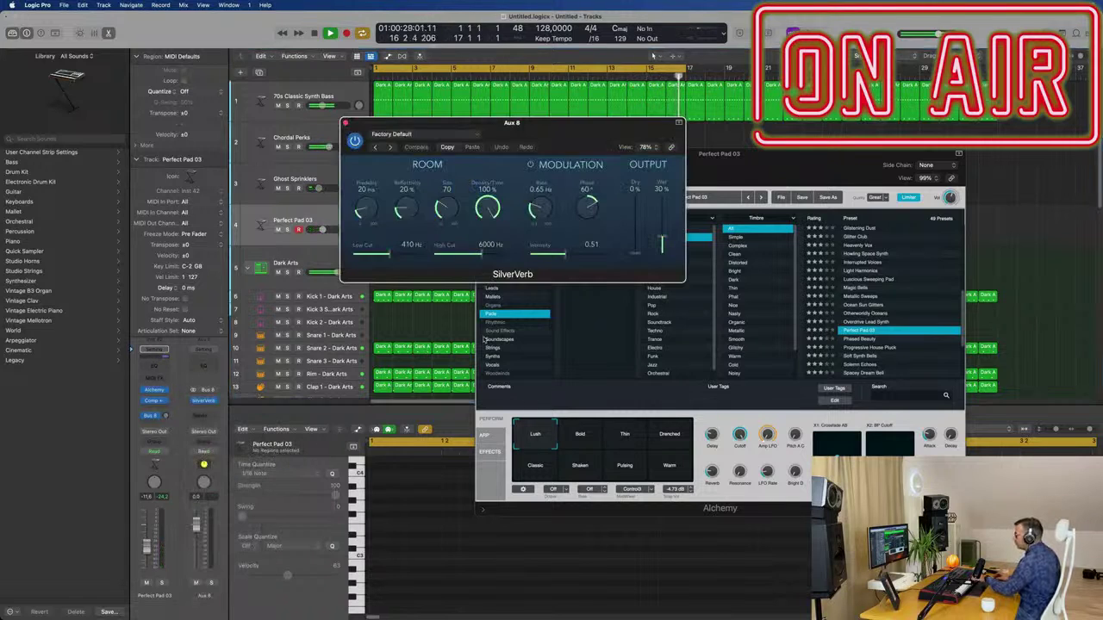
- Load the saved grandiose preset in the SilverVerb on Aux 8
click(414, 135)
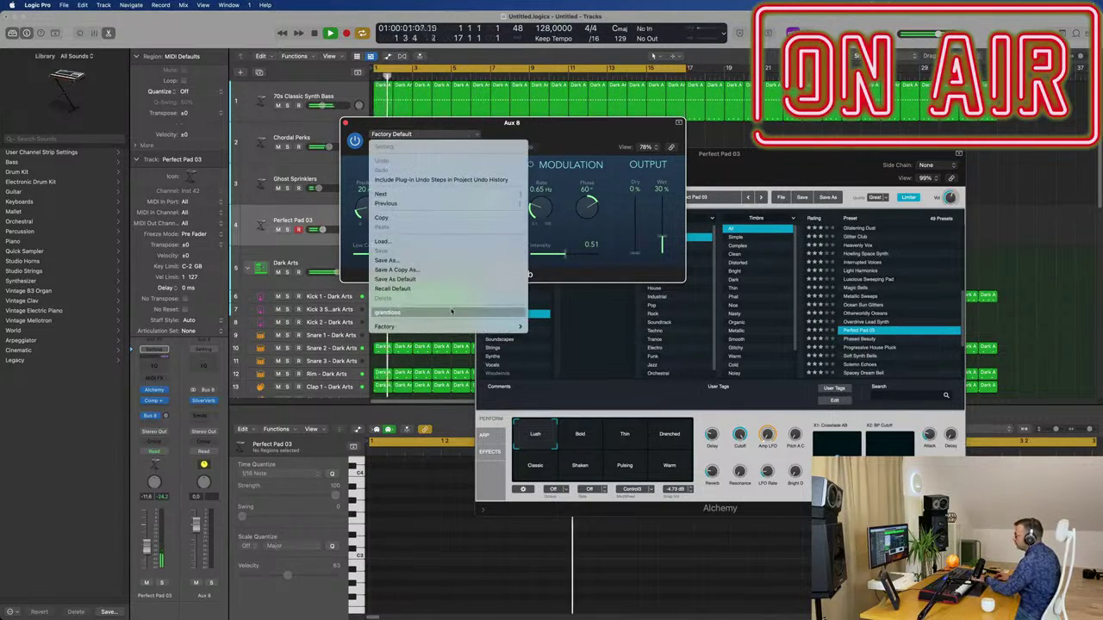
click(454, 312)
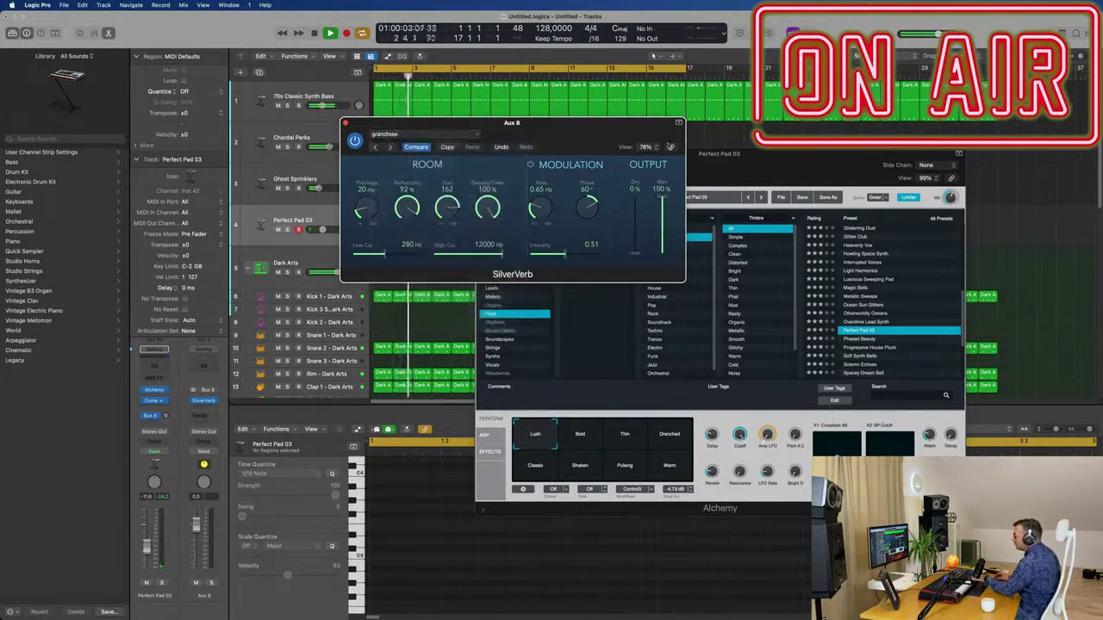
drag(597, 141, 655, 144)
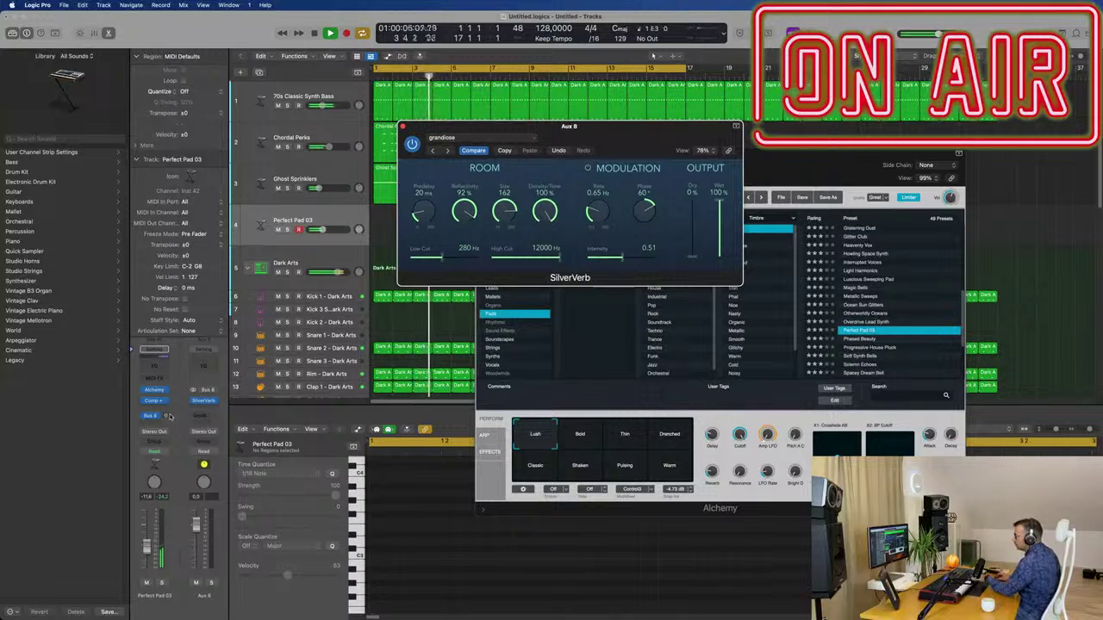
- Turn up the Perfect Pad 03 track's send to Bus 8 and raise the track's volume
drag(167, 421, 168, 417)
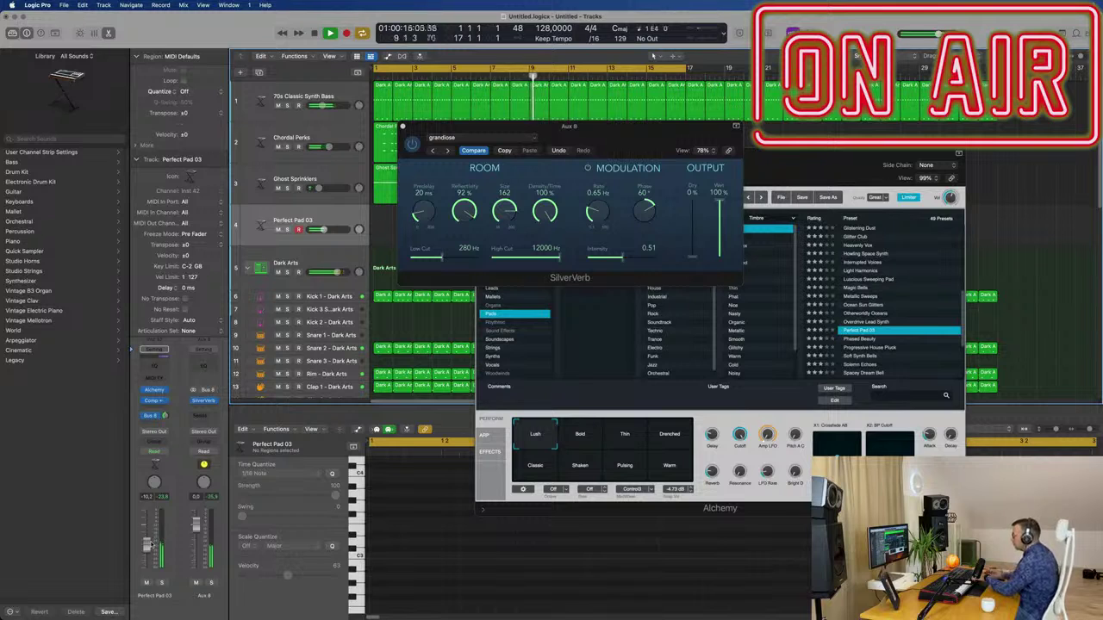
drag(629, 134, 980, 249)
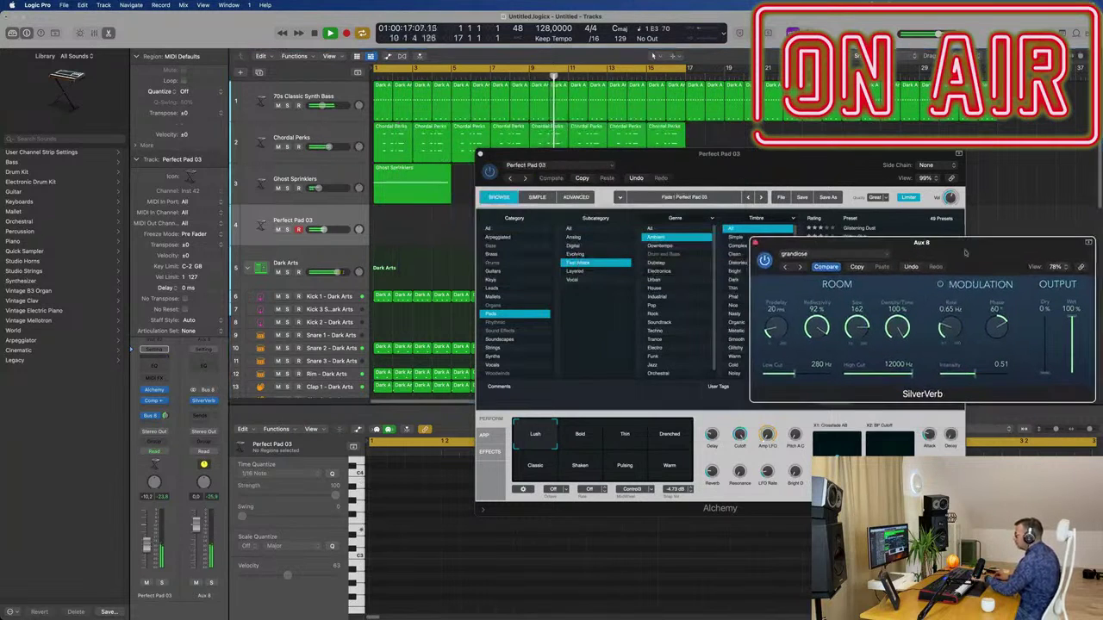
drag(781, 179, 761, 332)
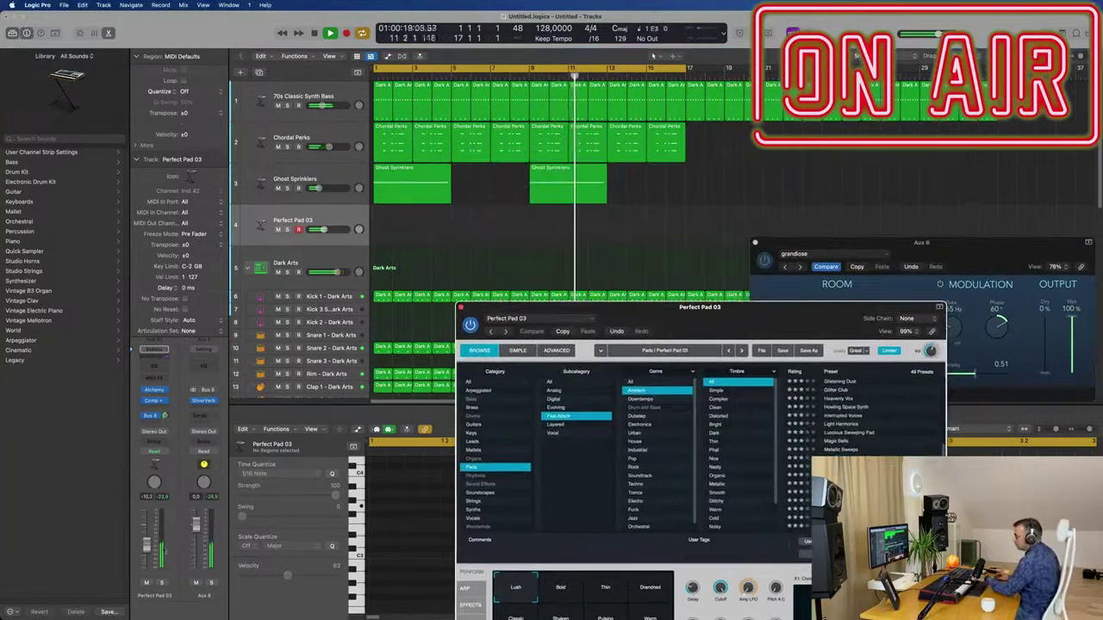
drag(147, 549, 148, 544)
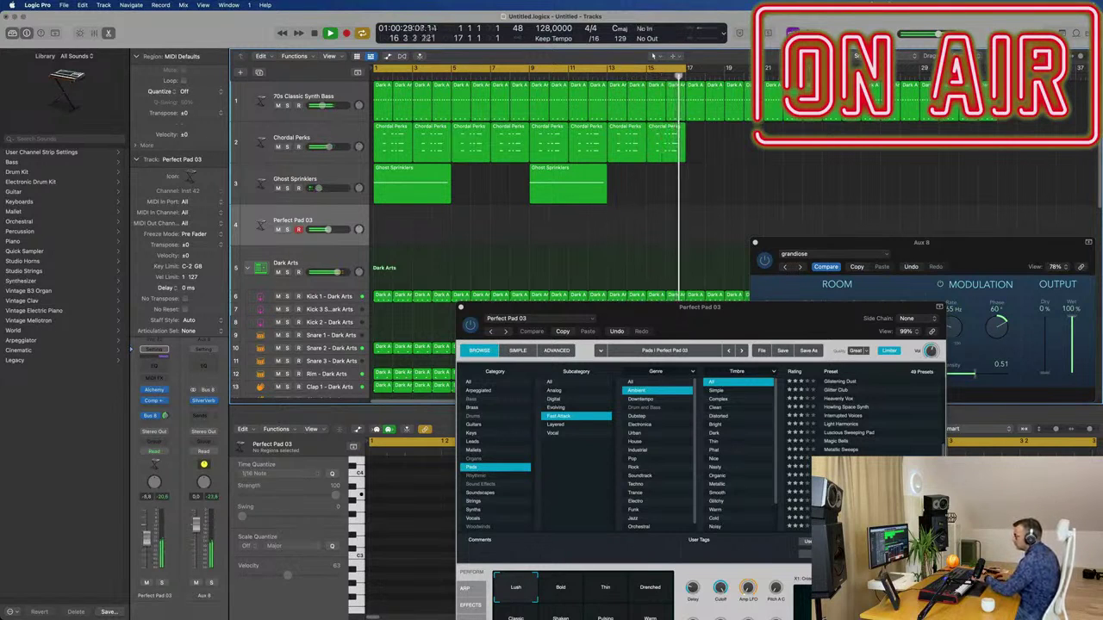
- Compare the Bold, Drenched, Warm and Classic variations of Perfect Pad 03 and return to Lush
drag(692, 319, 670, 200)
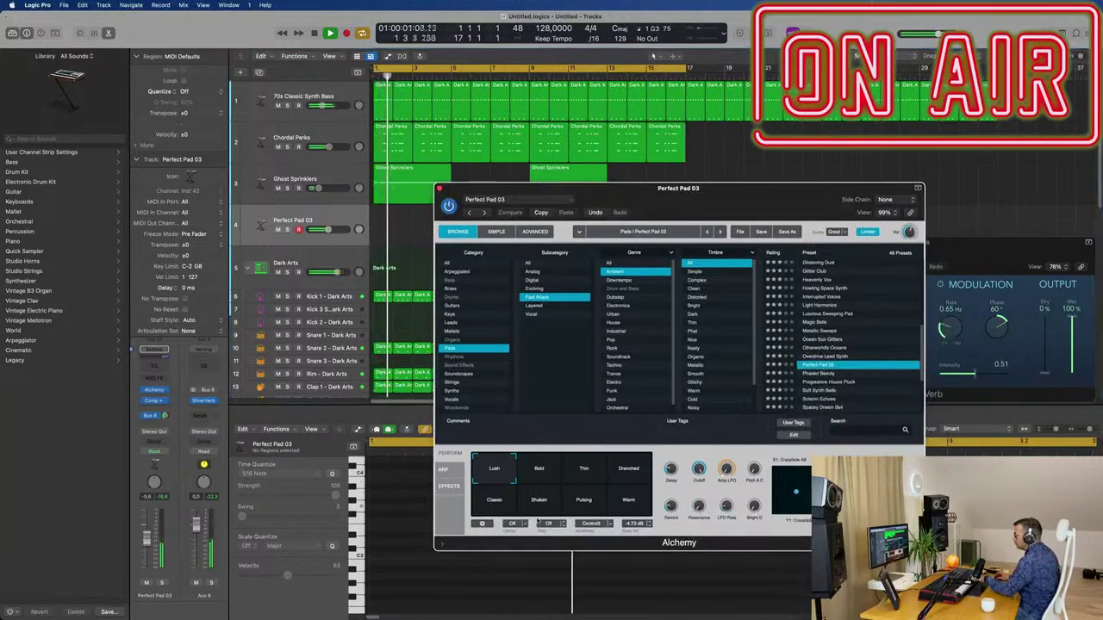
click(550, 470)
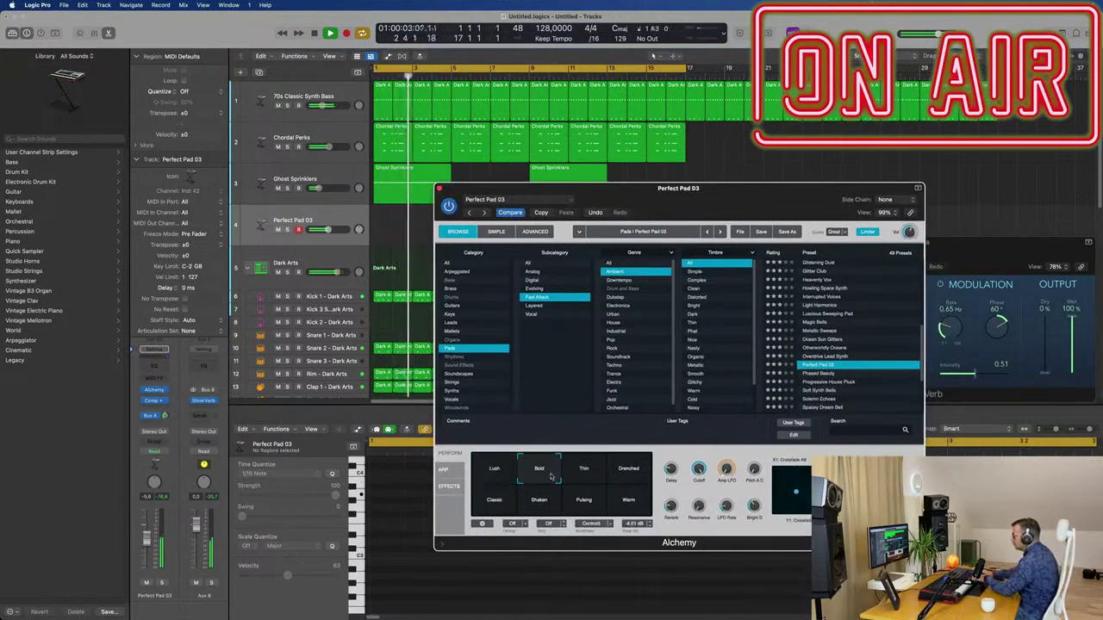
click(630, 473)
click(538, 471)
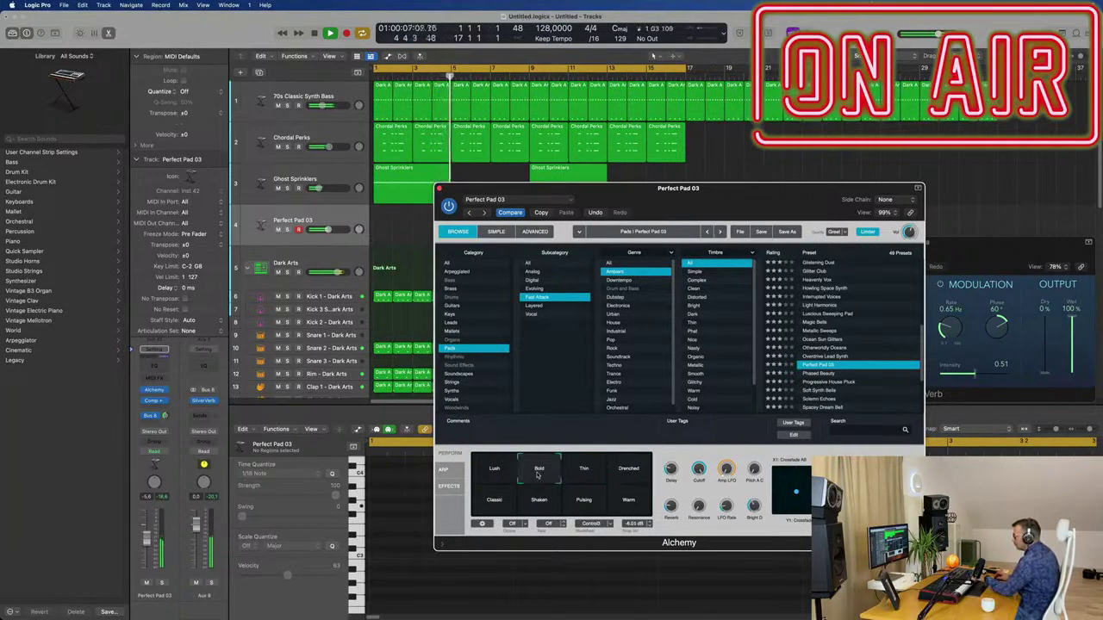
click(628, 500)
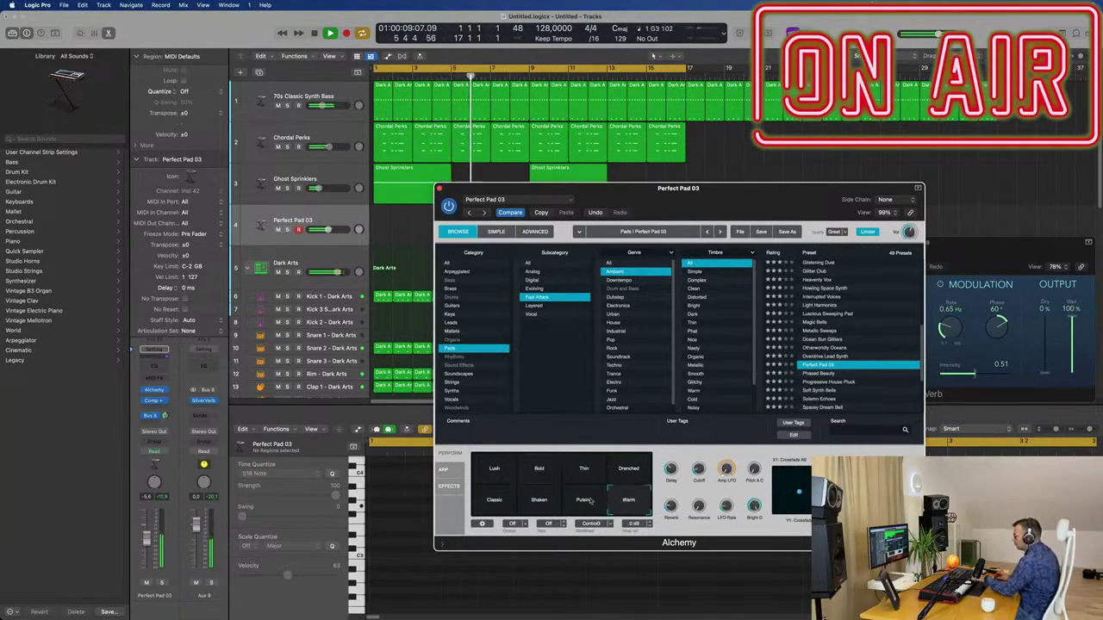
click(493, 504)
click(497, 479)
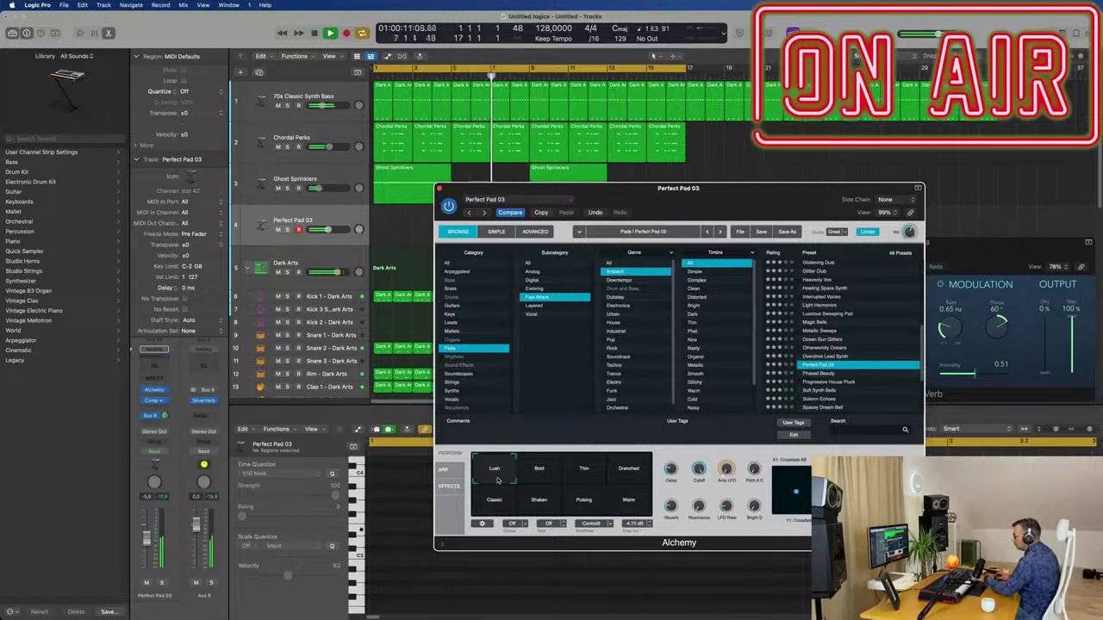
click(541, 470)
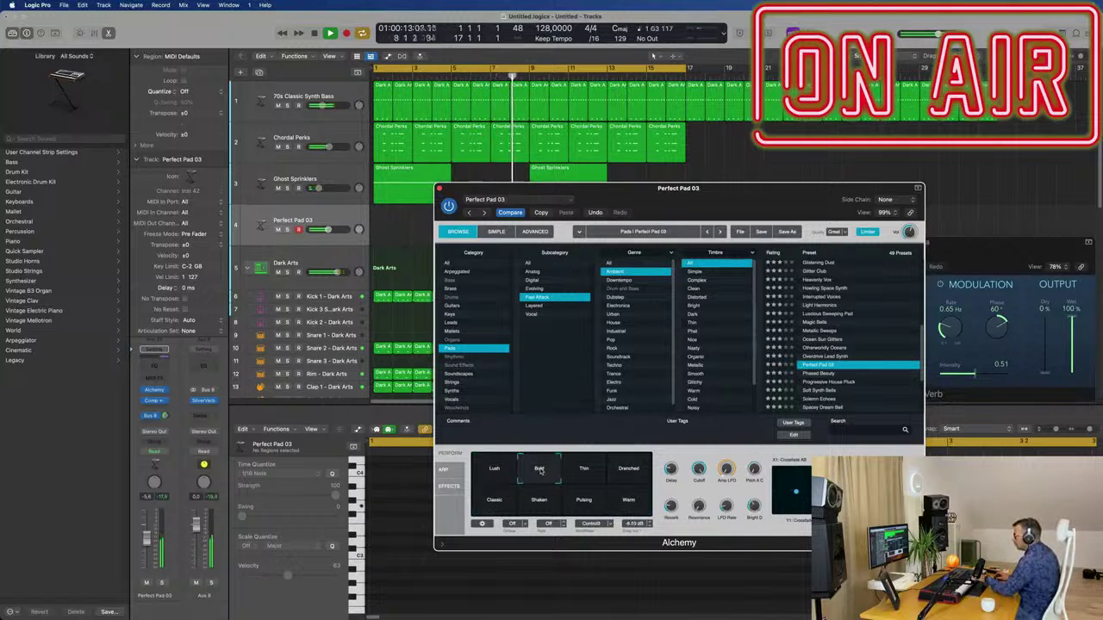
click(500, 471)
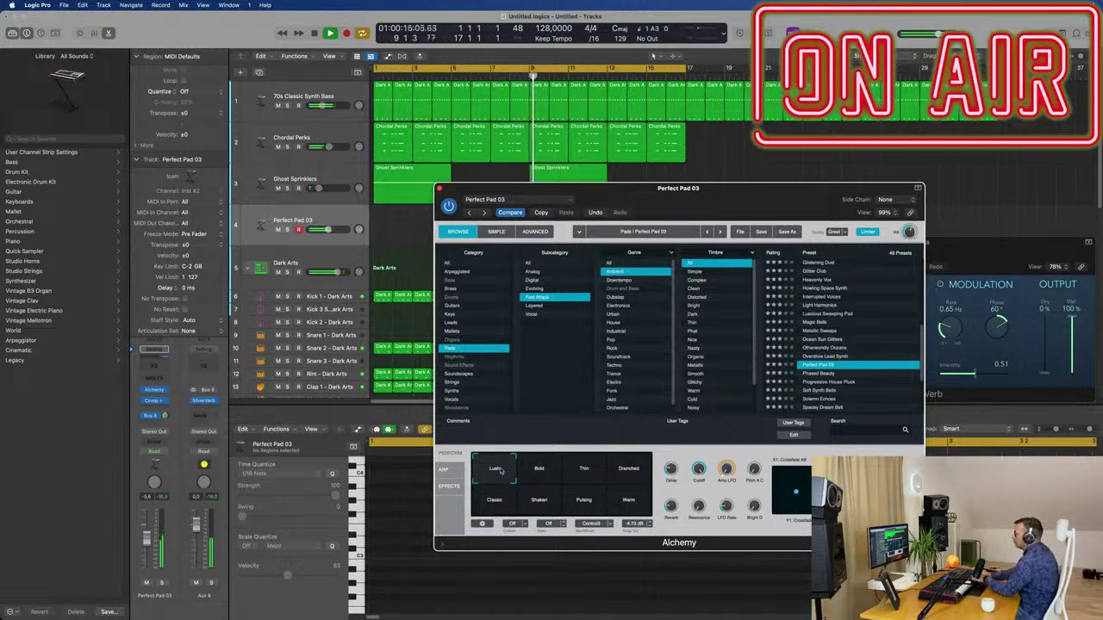
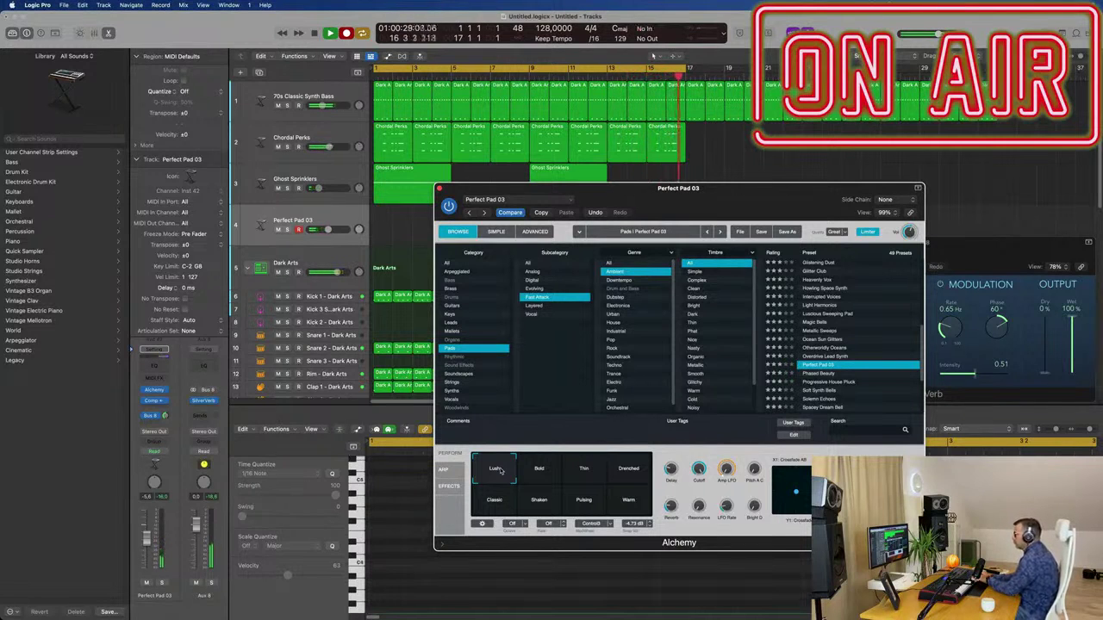
- Record a two-bar phrase on the Perfect Pad 03 track and move its region to start at bar 1
key(r)
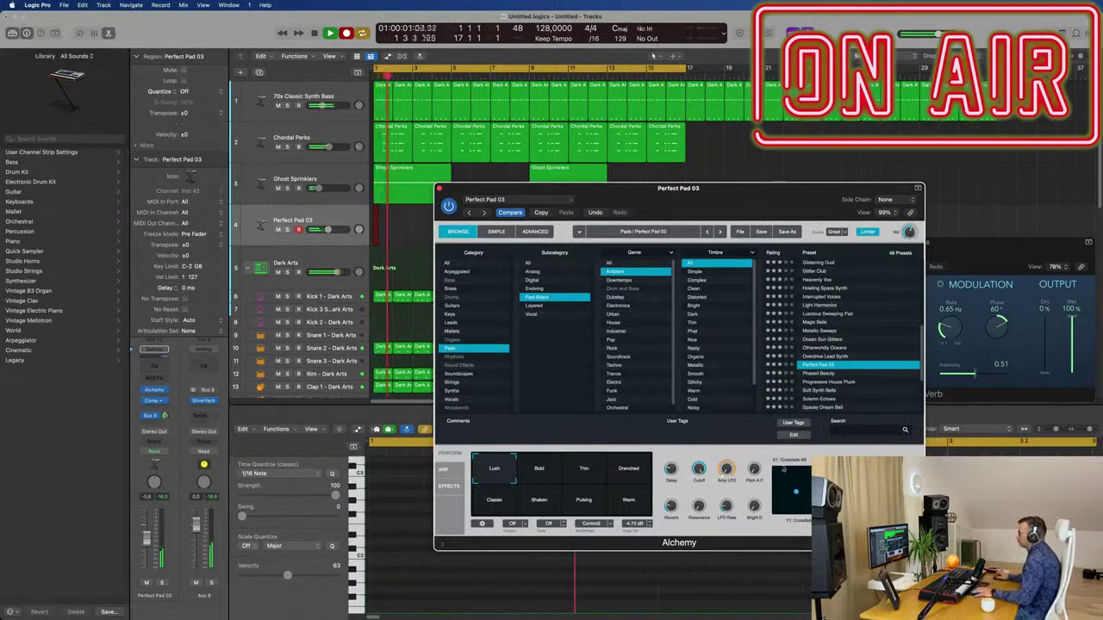
drag(739, 187, 1101, 177)
key(space)
key(space)
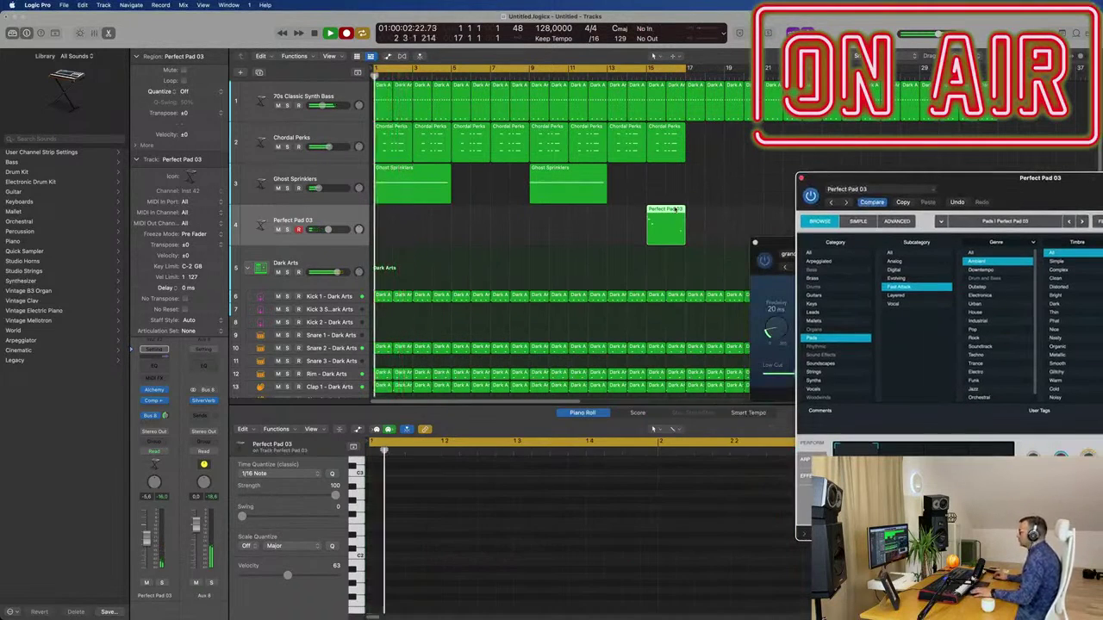
drag(674, 209, 459, 233)
key(space)
key(space)
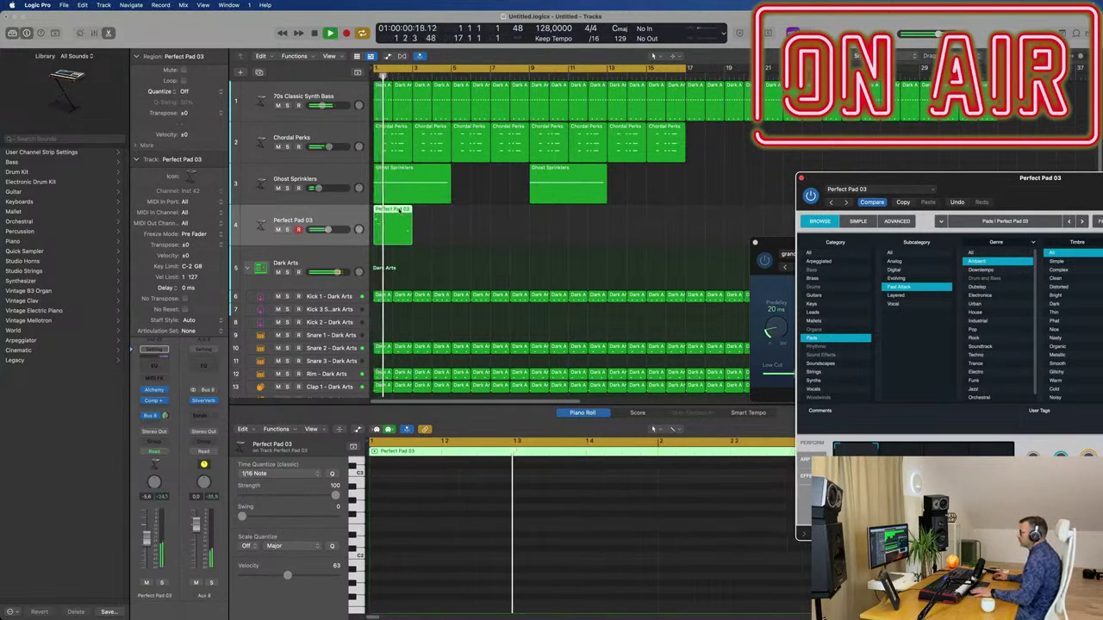
- Open the Perfect Pad 03 region in the Piano Roll and quantize all its notes to 1/16
double_click(399, 210)
key(space)
key(space)
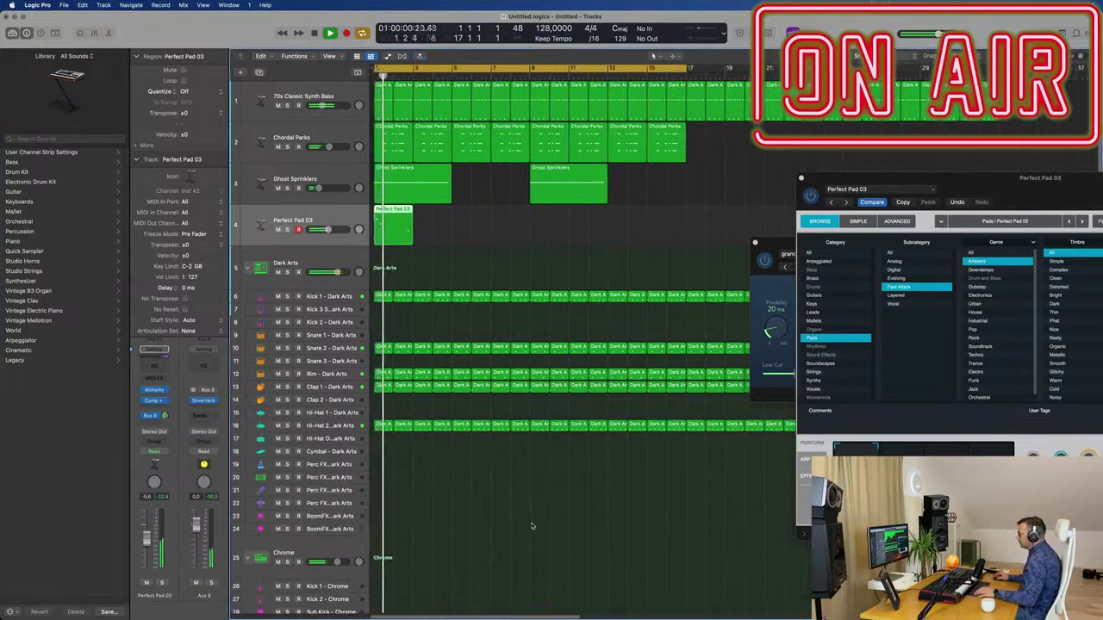
double_click(401, 209)
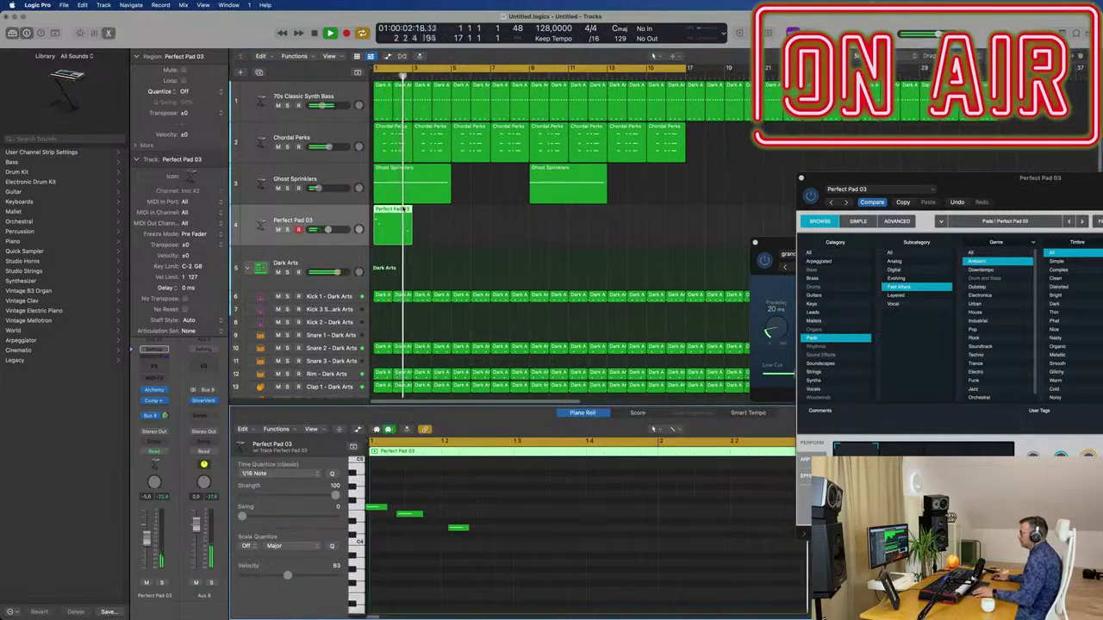
key(super+a)
key(q)
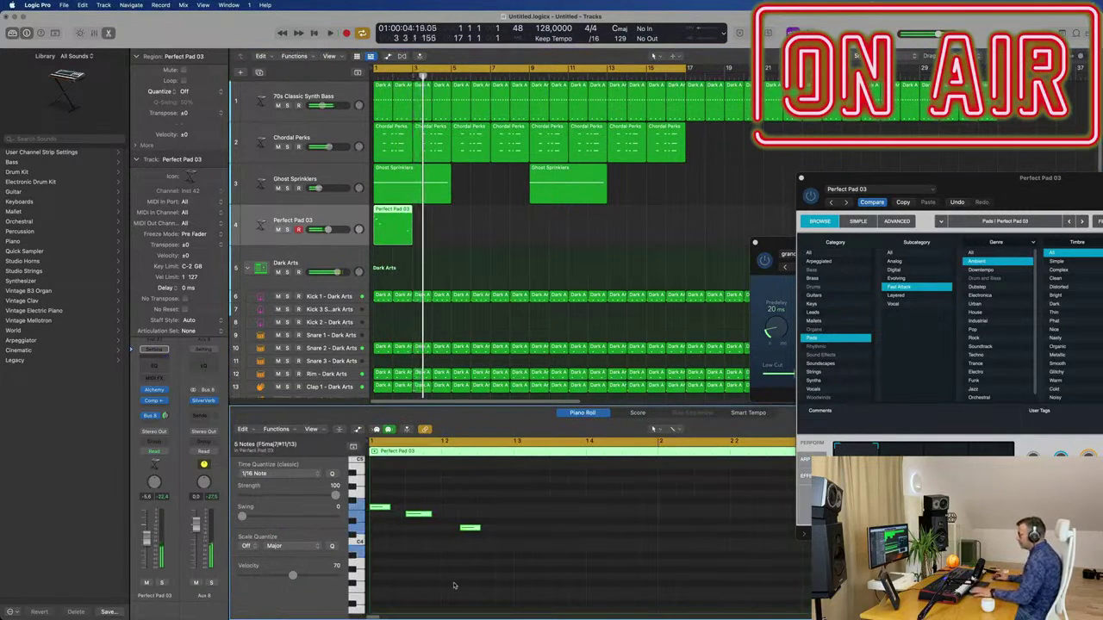
- Shift the second and third notes of the Perfect Pad 03 region one sixteenth later and select the third note alone
key(super+Left)
click(509, 581)
scroll(505, 573, down, 3)
scroll(503, 566, up, 5)
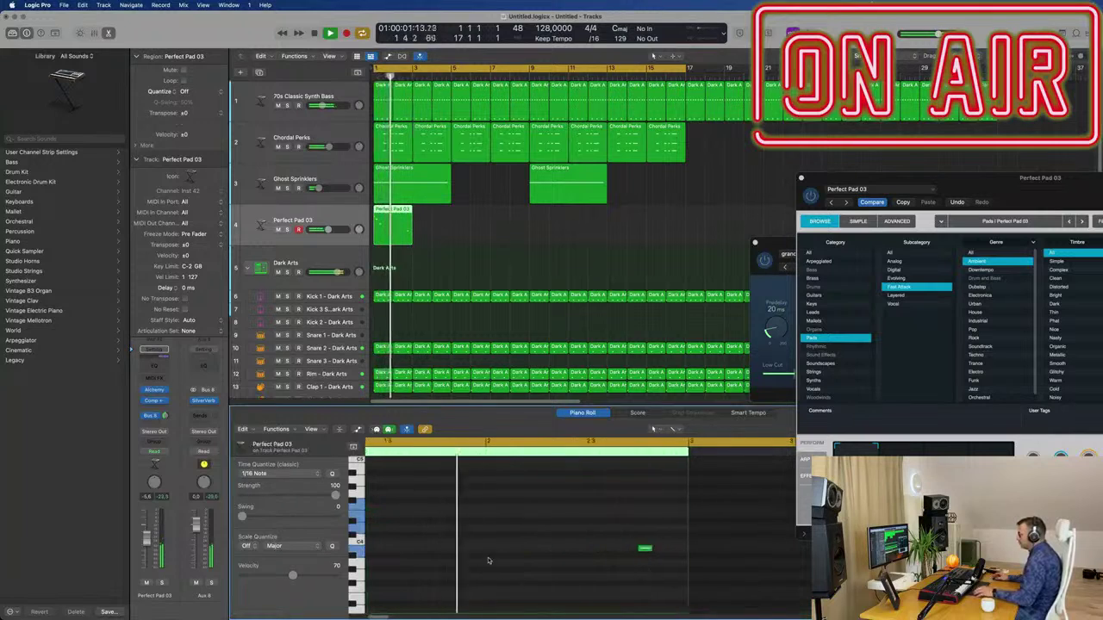
scroll(494, 541, down, 1)
key(space)
key(space)
drag(393, 497, 435, 549)
key(space)
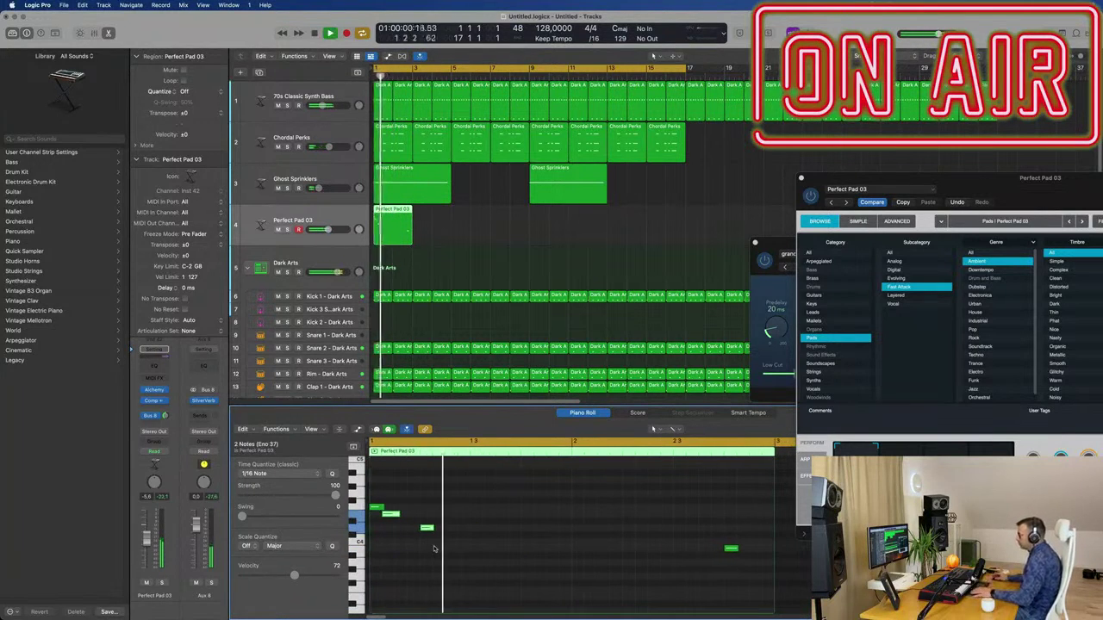
key(Return)
key(alt+Right)
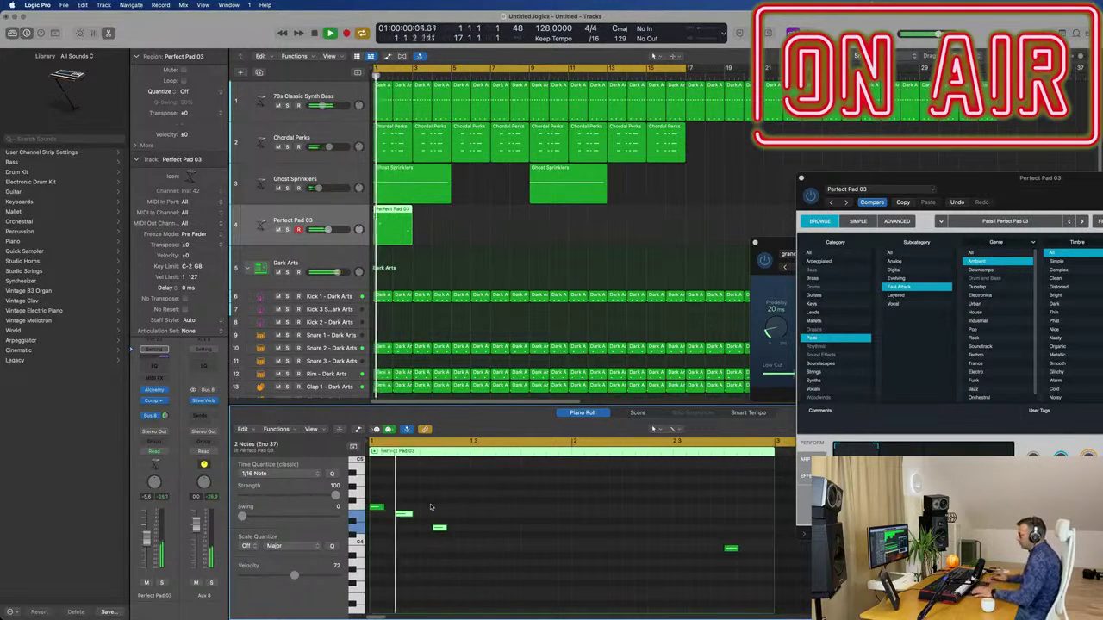
click(440, 527)
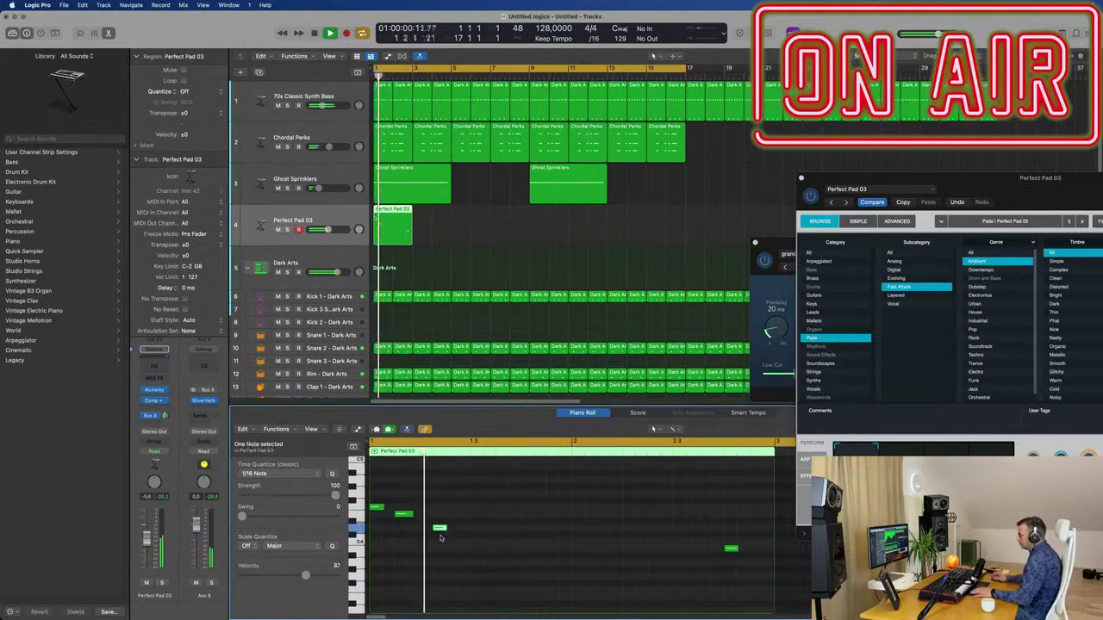
- Move the selected third note of the Perfect Pad 03 region two sixteenths later
key(alt+Left)
key(alt+Right)
key(alt+Right)
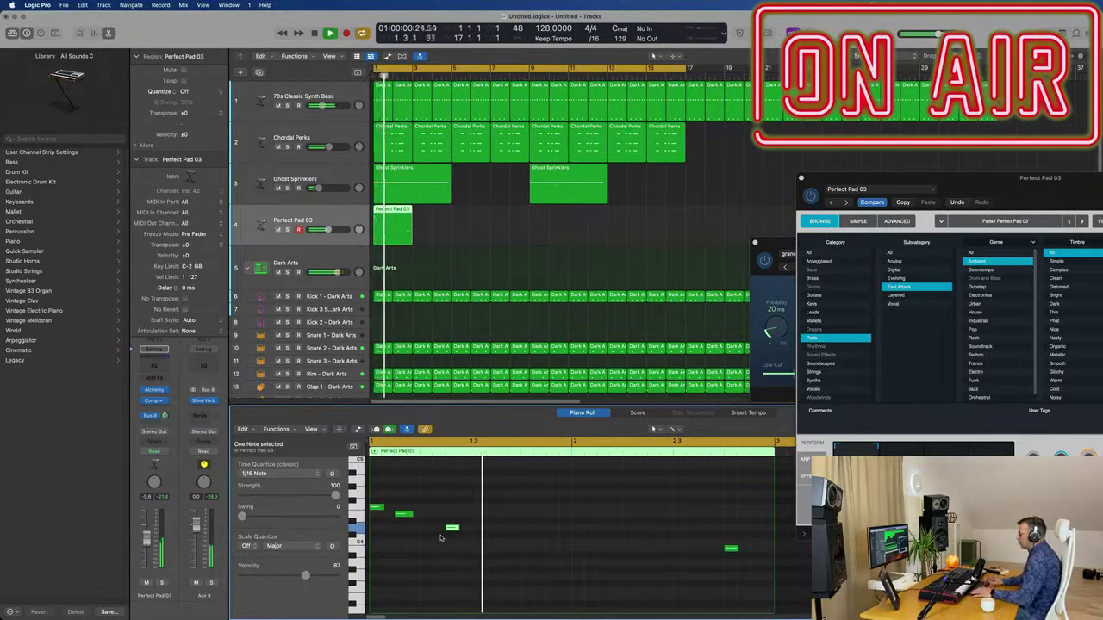
key(alt+Right)
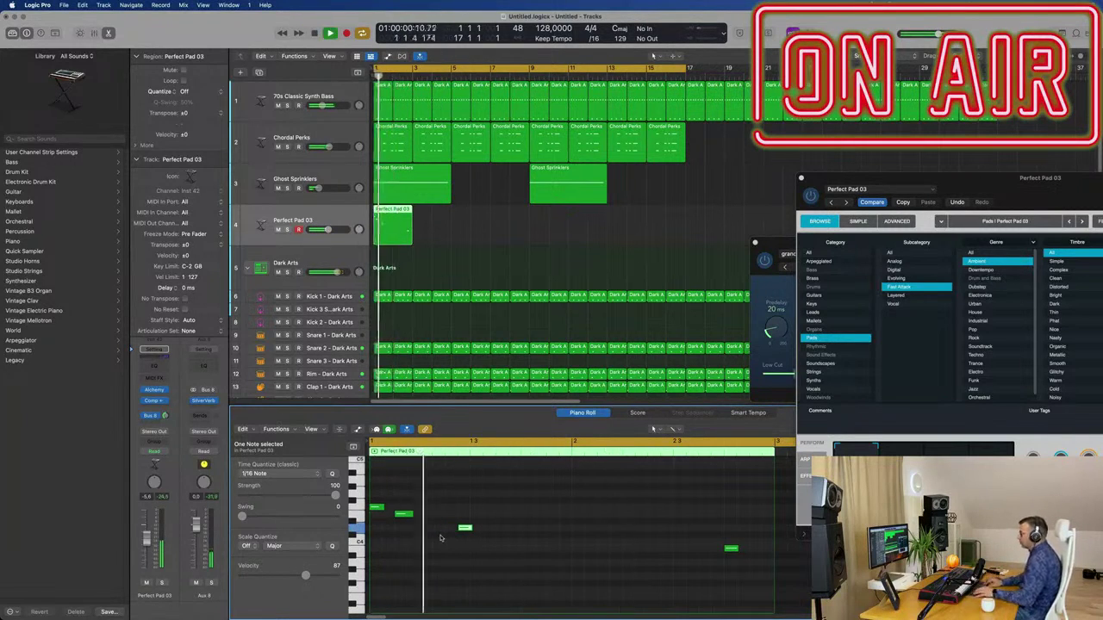
- Duplicate the last note of the Perfect Pad 03 region two sixteenths later and place the copy two semitones lower
scroll(740, 483, up, 4)
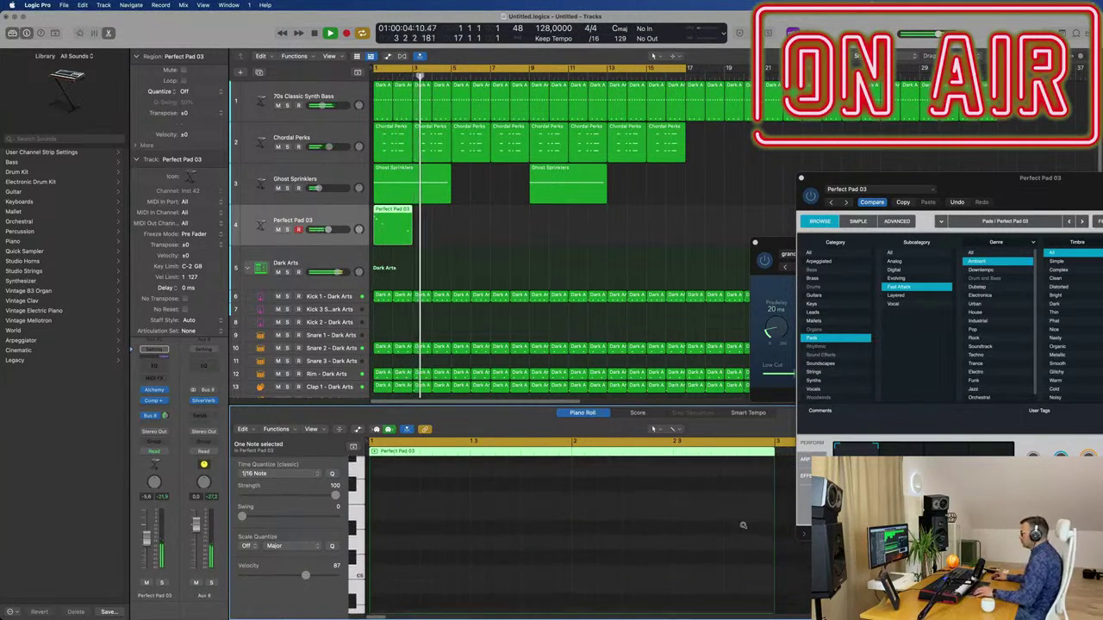
scroll(742, 526, down, 2)
scroll(628, 517, down, 5)
drag(629, 562, 643, 575)
key(Return)
scroll(623, 535, down, 3)
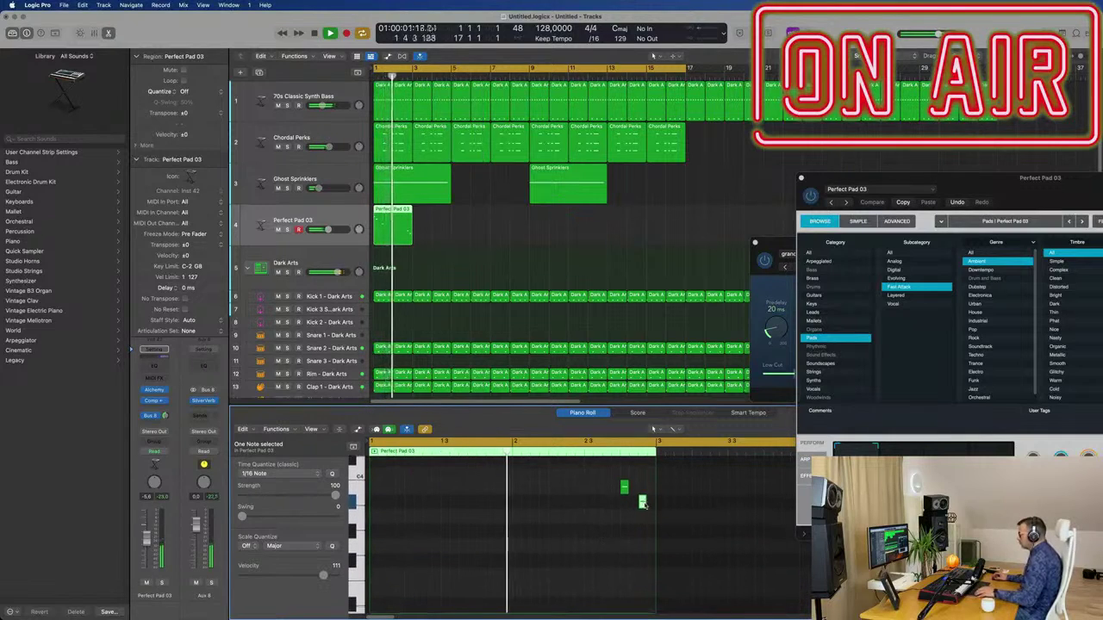
drag(642, 503, 643, 517)
key(Return)
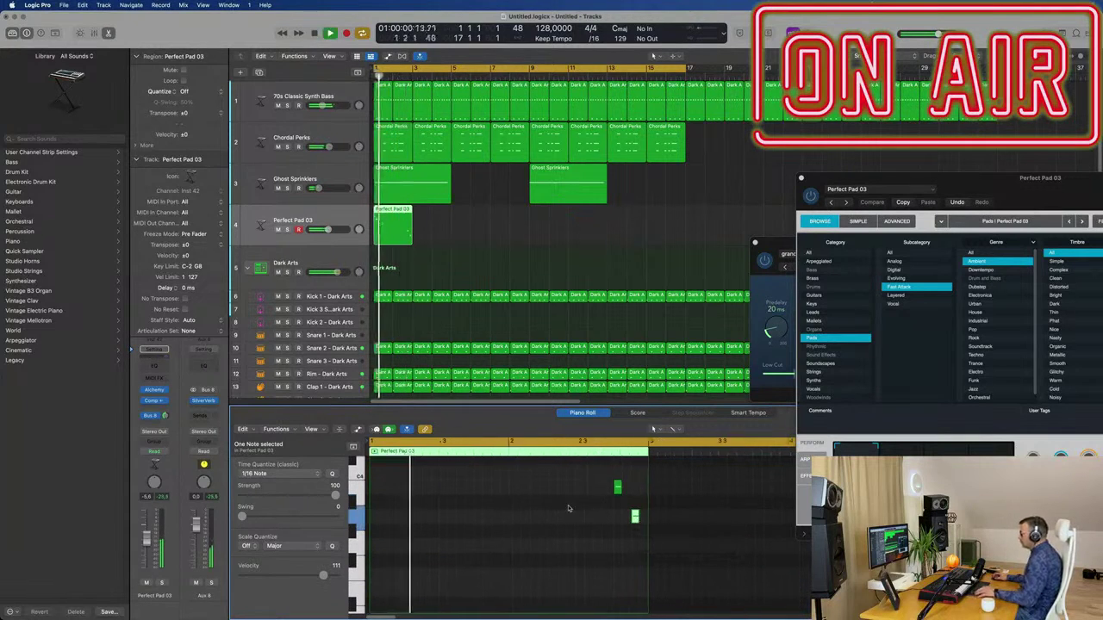
- Repeat the two-bar Perfect Pad 03 region once, directly after itself at bar 3
scroll(543, 511, up, 3)
scroll(543, 508, left, 2)
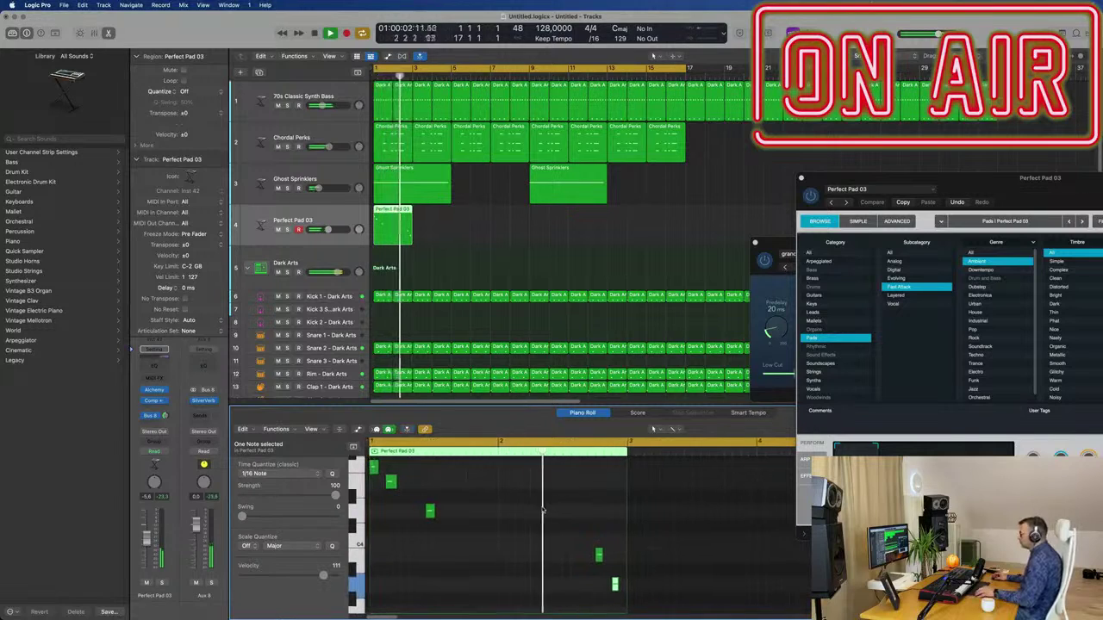
scroll(543, 510, up, 1)
scroll(576, 518, down, 3)
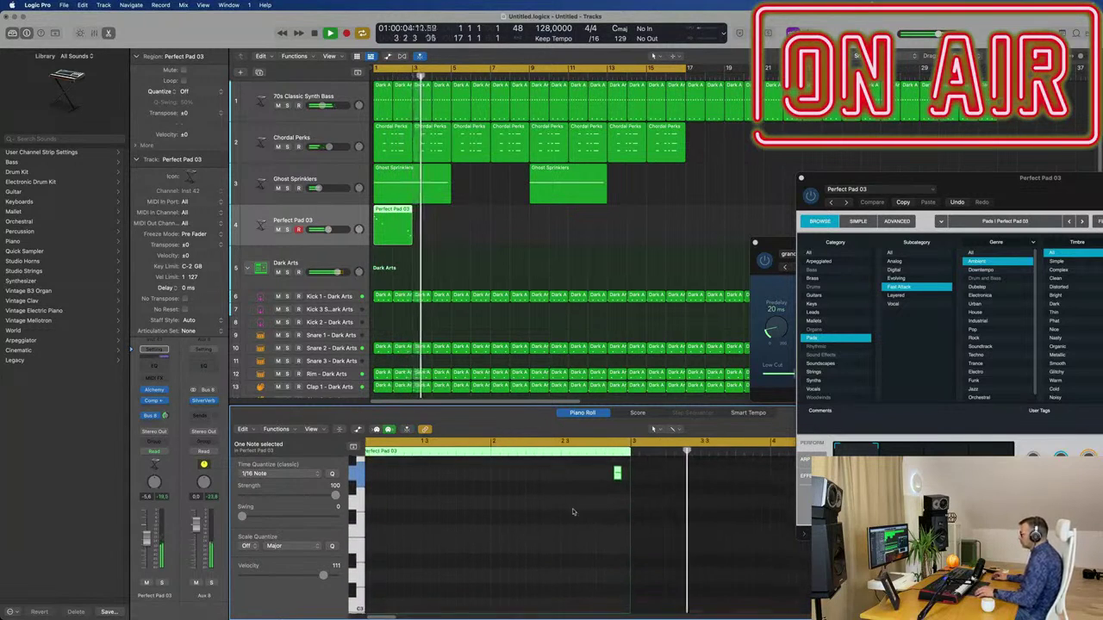
key(Return)
drag(451, 216, 382, 240)
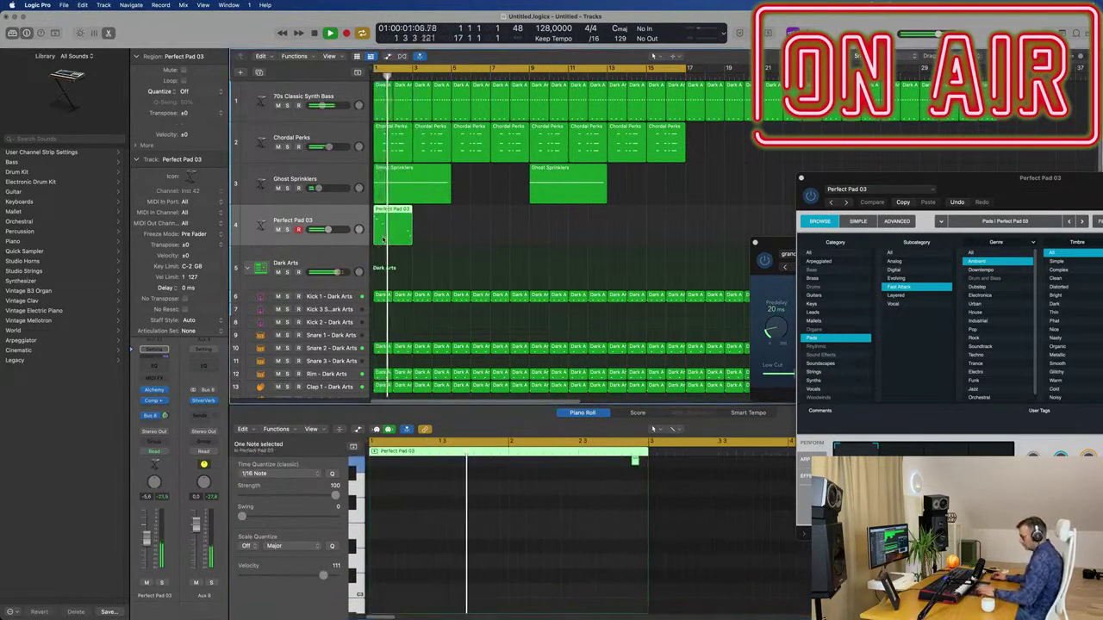
key(super+r)
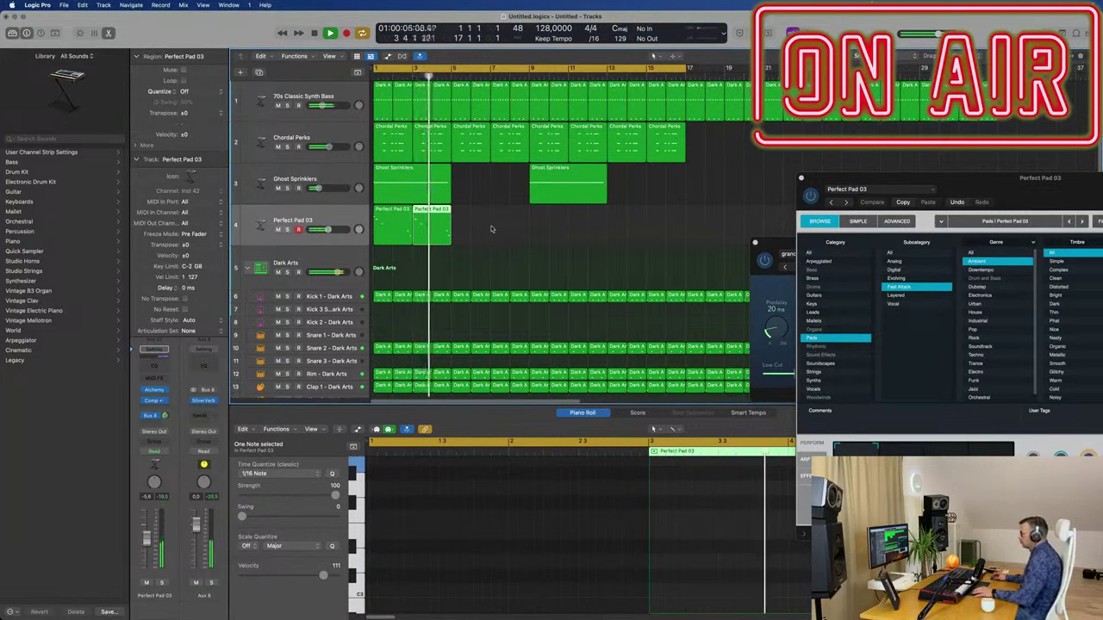
- Join the two neighbouring Perfect Pad 03 regions into a single four-bar region
click(490, 229)
key(space)
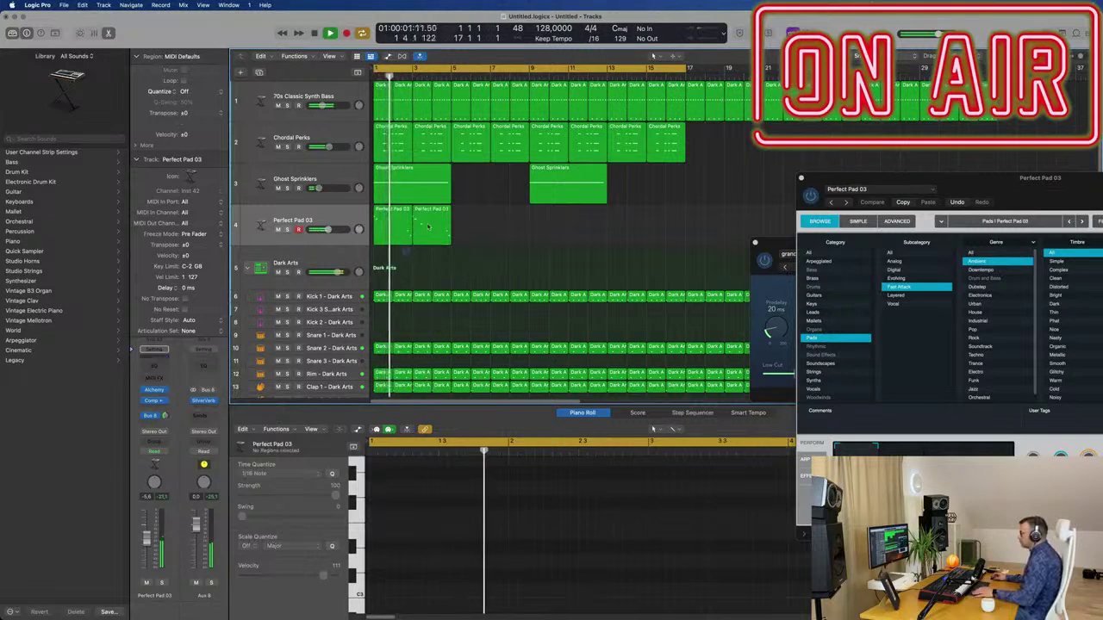
drag(406, 251, 428, 226)
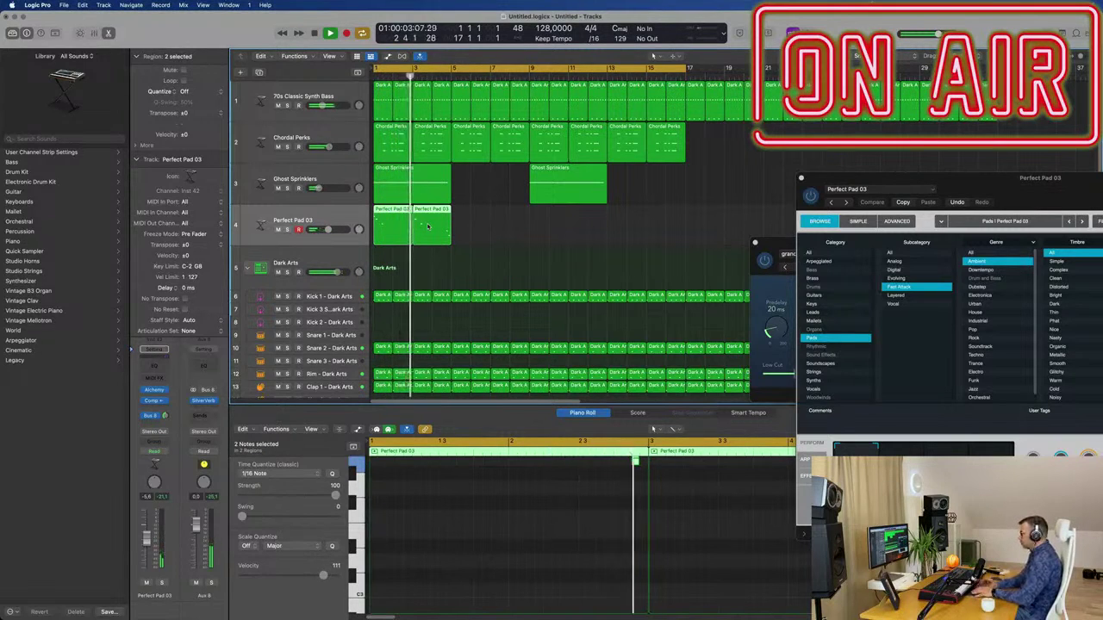
key(super+j)
- Shift the third note of both two-bar phrases in the joined Perfect Pad 03 region one sixteenth later
scroll(677, 503, up, 6)
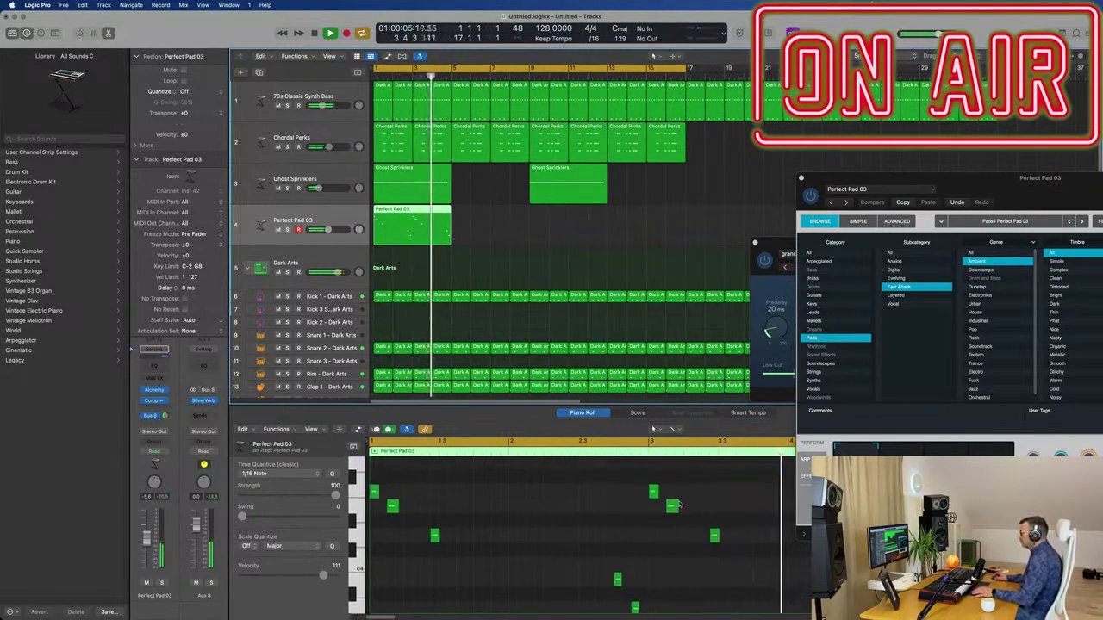
scroll(652, 568, down, 3)
scroll(613, 550, down, 2)
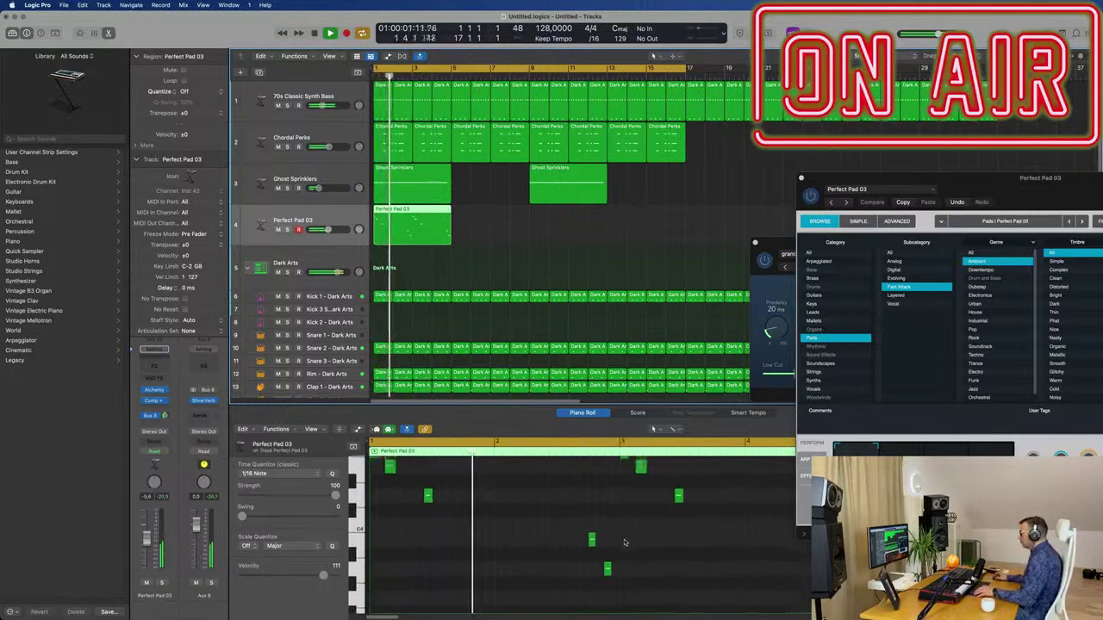
scroll(633, 542, up, 4)
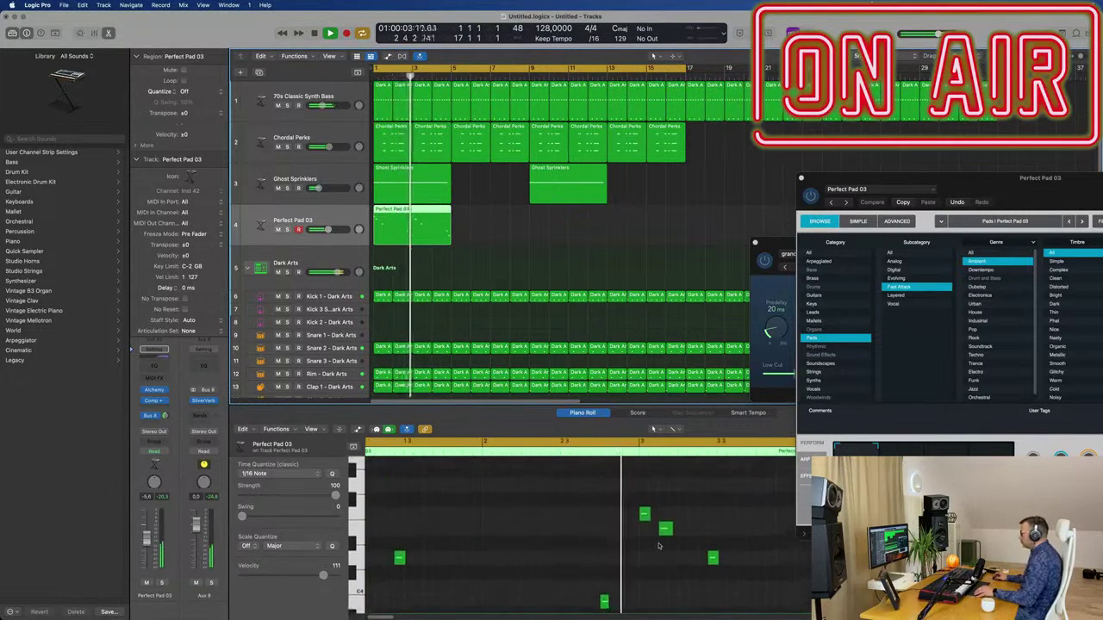
scroll(633, 544, down, 1)
scroll(634, 545, down, 1)
scroll(647, 544, left, 2)
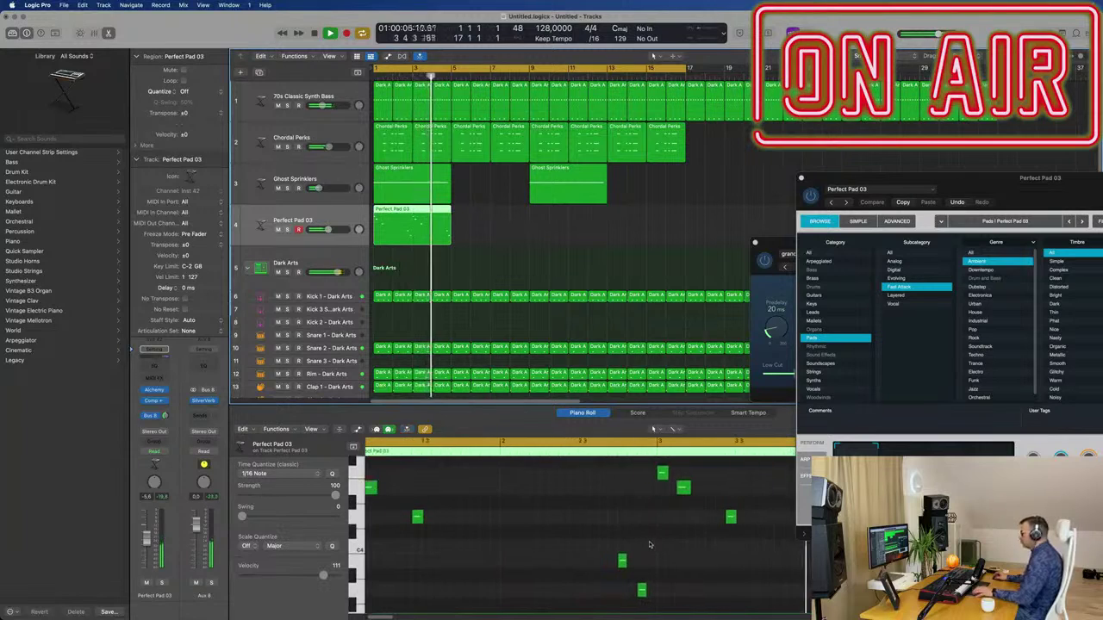
scroll(655, 544, down, 1)
scroll(569, 536, down, 2)
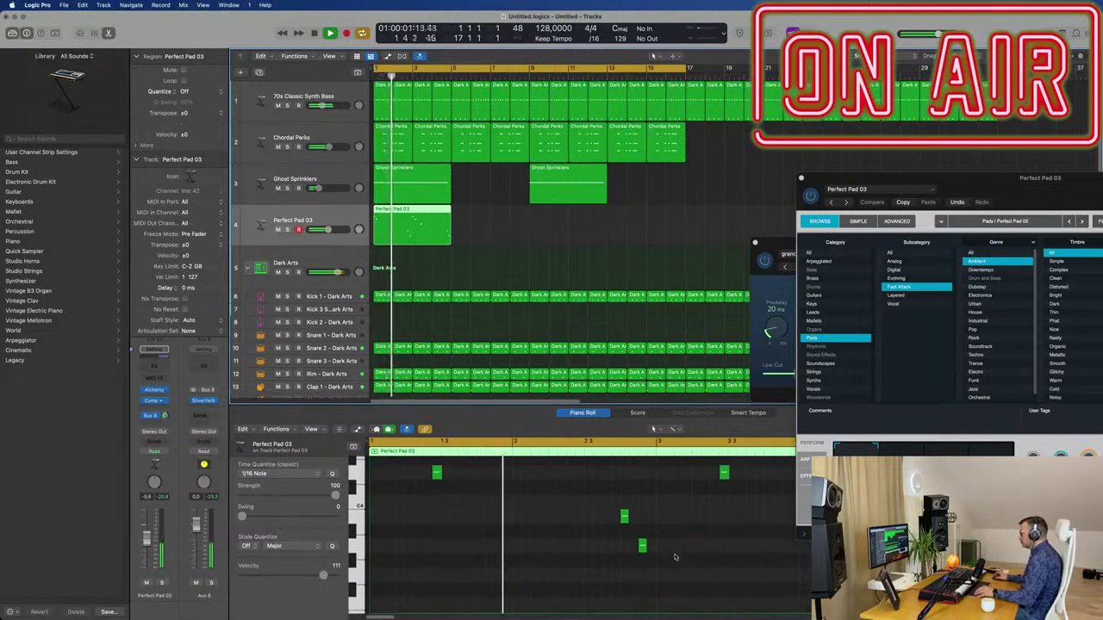
drag(436, 481, 445, 481)
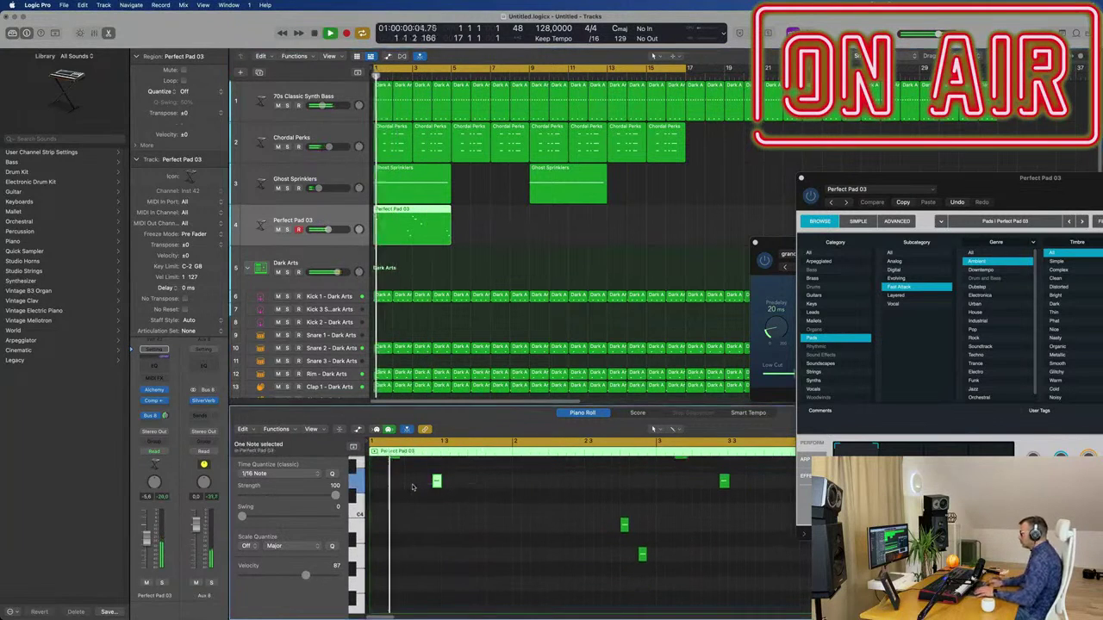
- Repeat the four-bar Perfect Pad 03 region so that copies start at bars 5 and 9
scroll(456, 509, up, 2)
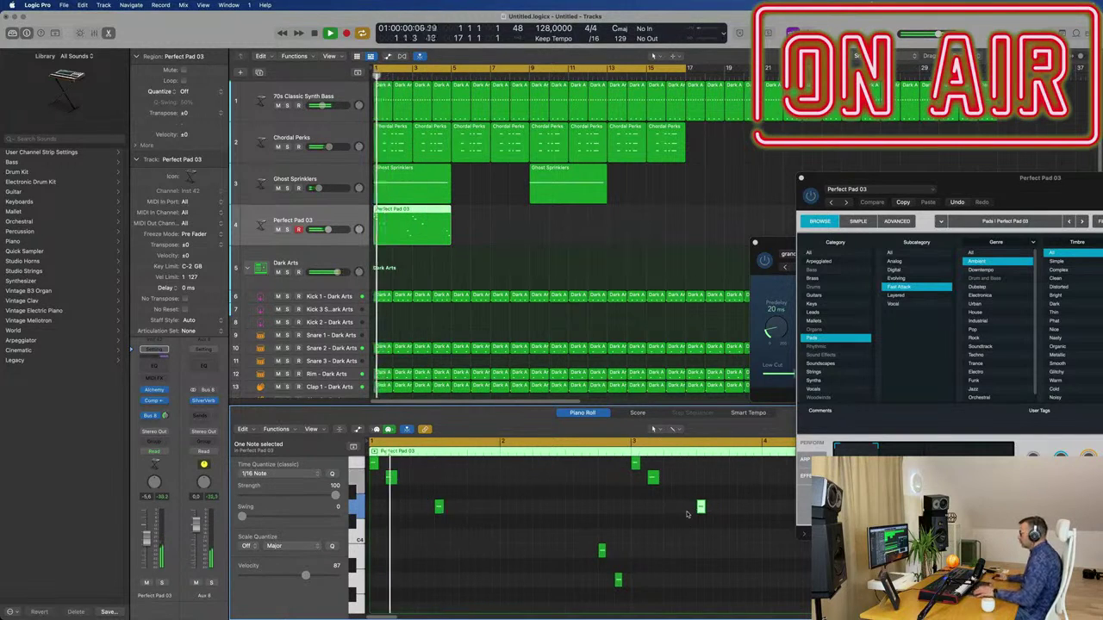
scroll(642, 524, up, 2)
scroll(633, 530, up, 1)
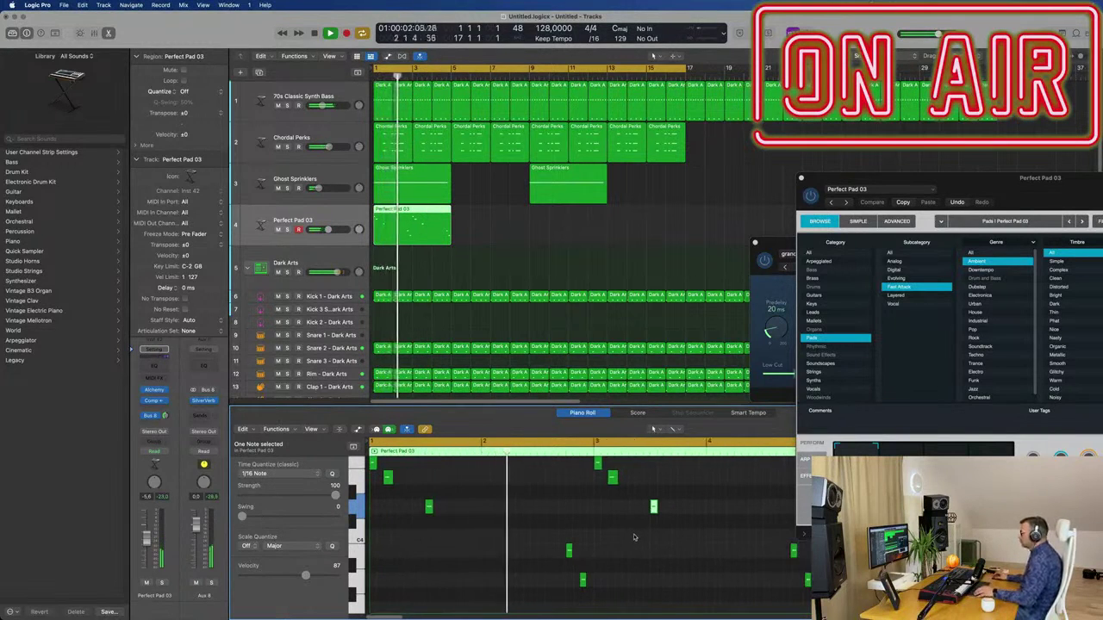
scroll(636, 538, up, 2)
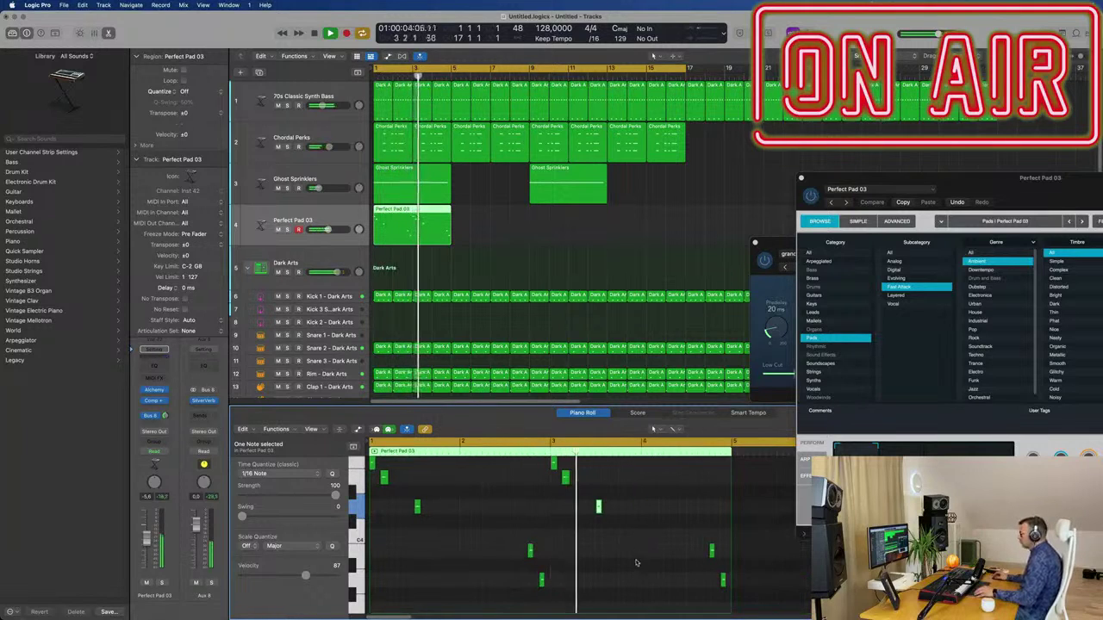
scroll(643, 556, down, 1)
scroll(647, 560, up, 1)
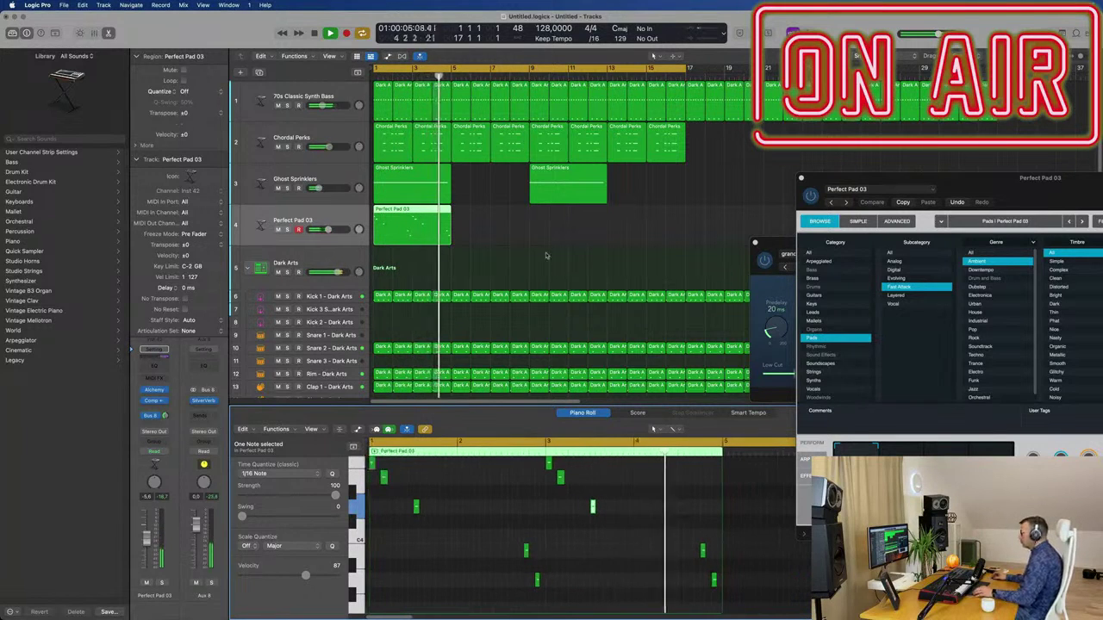
key(Return)
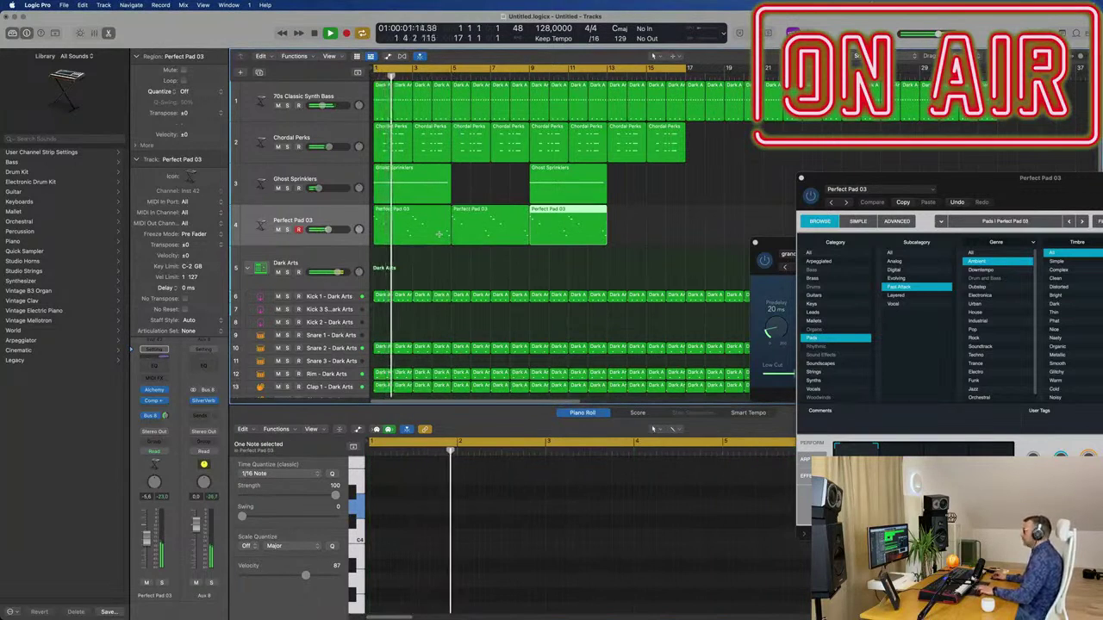
- Audition the Bold, Warm and Pulsing variations of the Perfect Pad 03 preset in Alchemy
drag(956, 182, 595, 189)
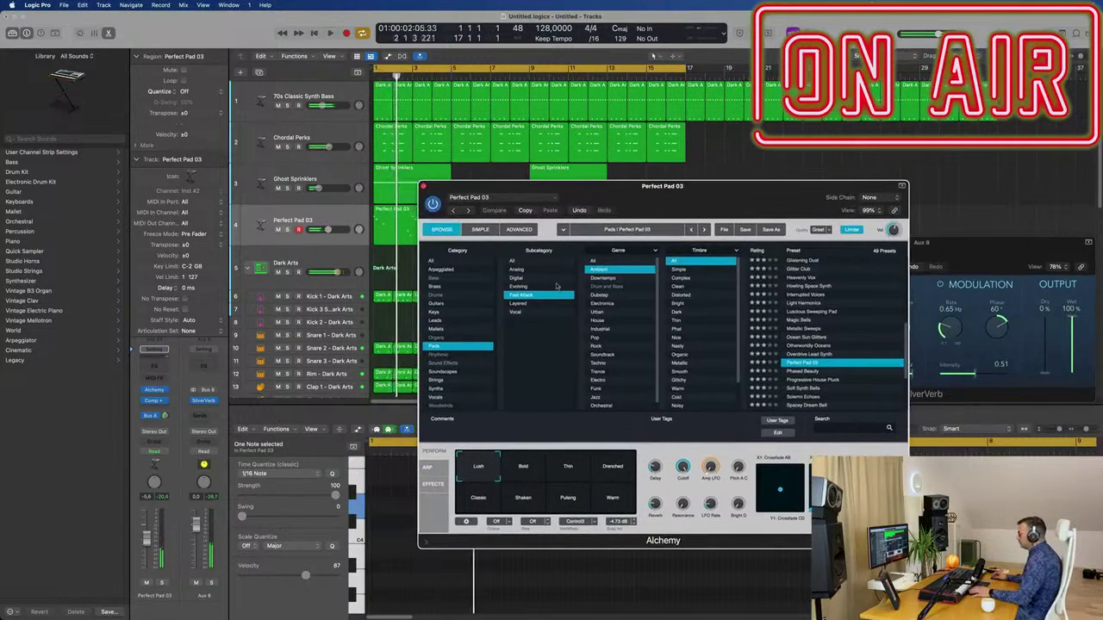
click(522, 466)
drag(620, 229, 649, 227)
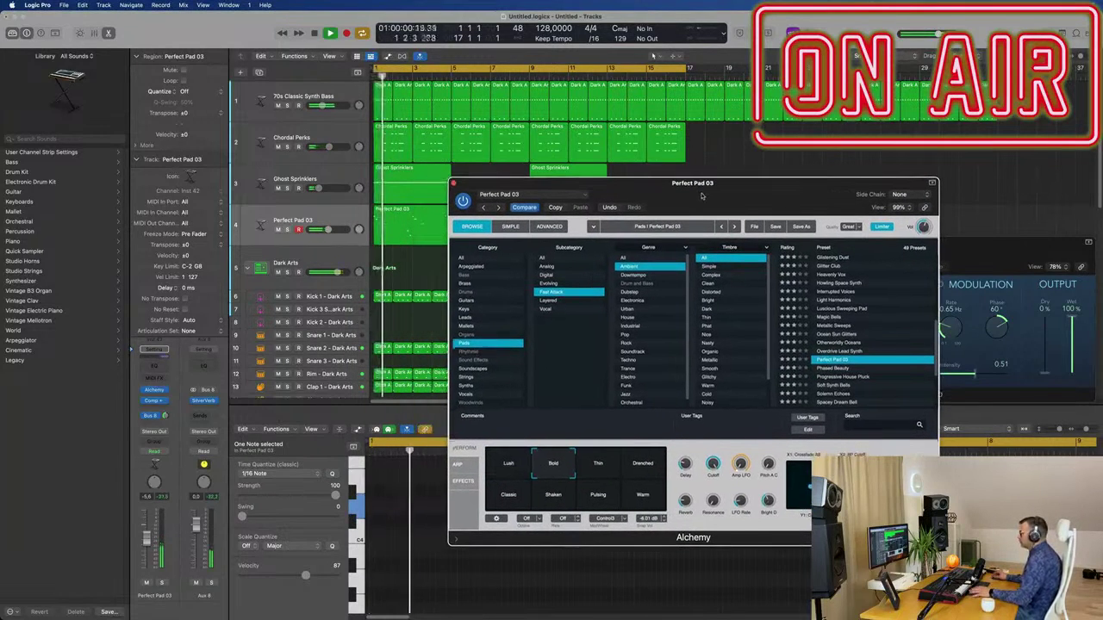
click(642, 496)
click(603, 502)
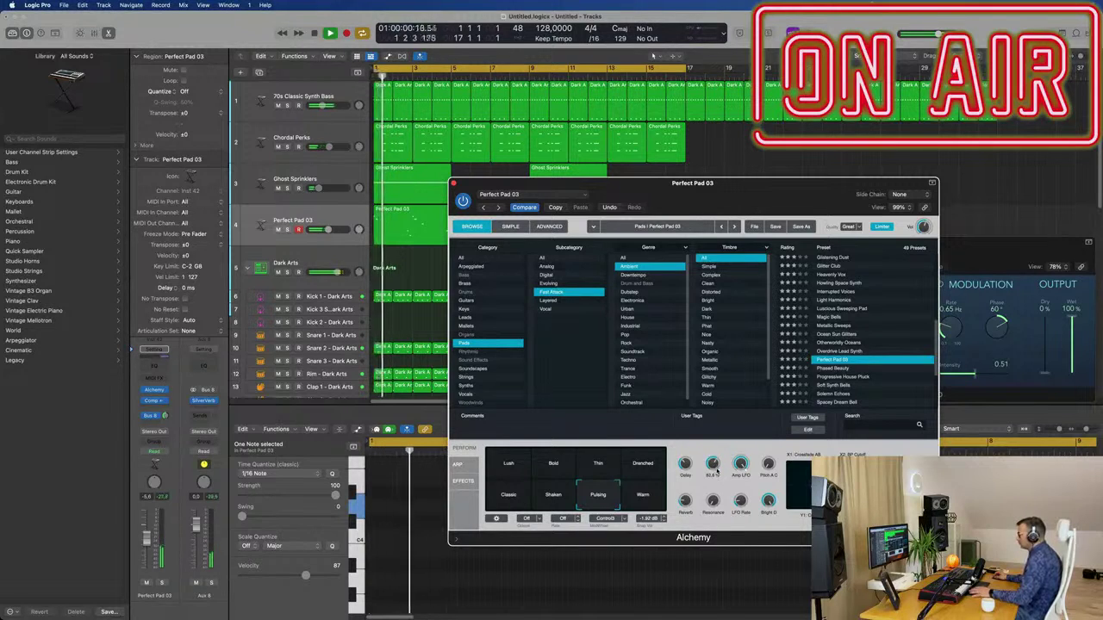
- Load the Progressive House Pluck preset for the melody and raise its channel volume to about -1.6 dB
click(870, 378)
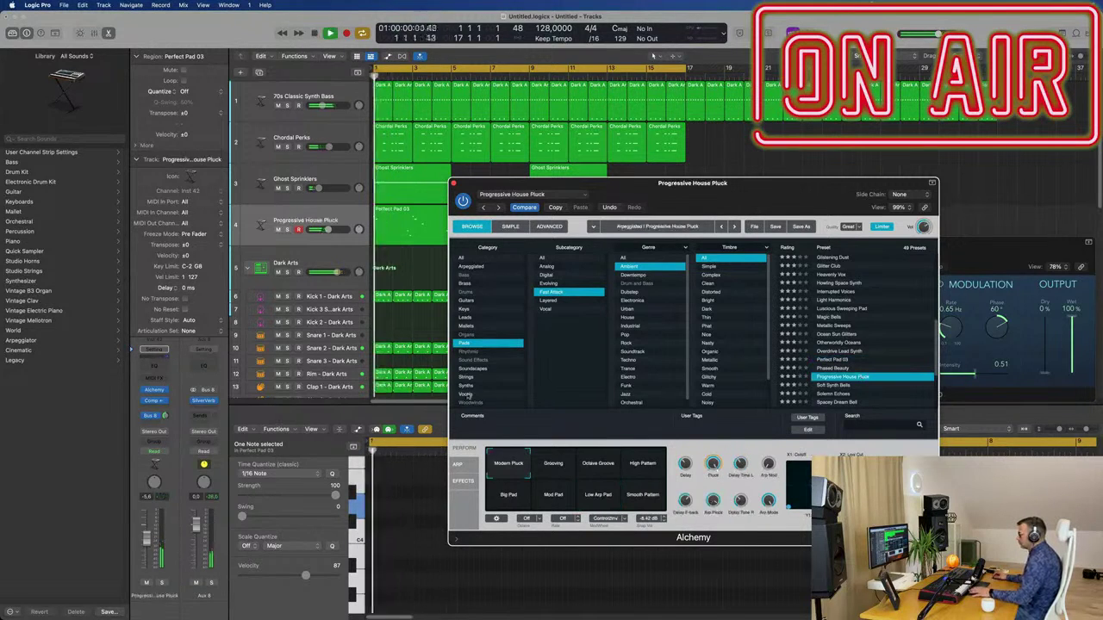
drag(147, 532, 146, 528)
key(Return)
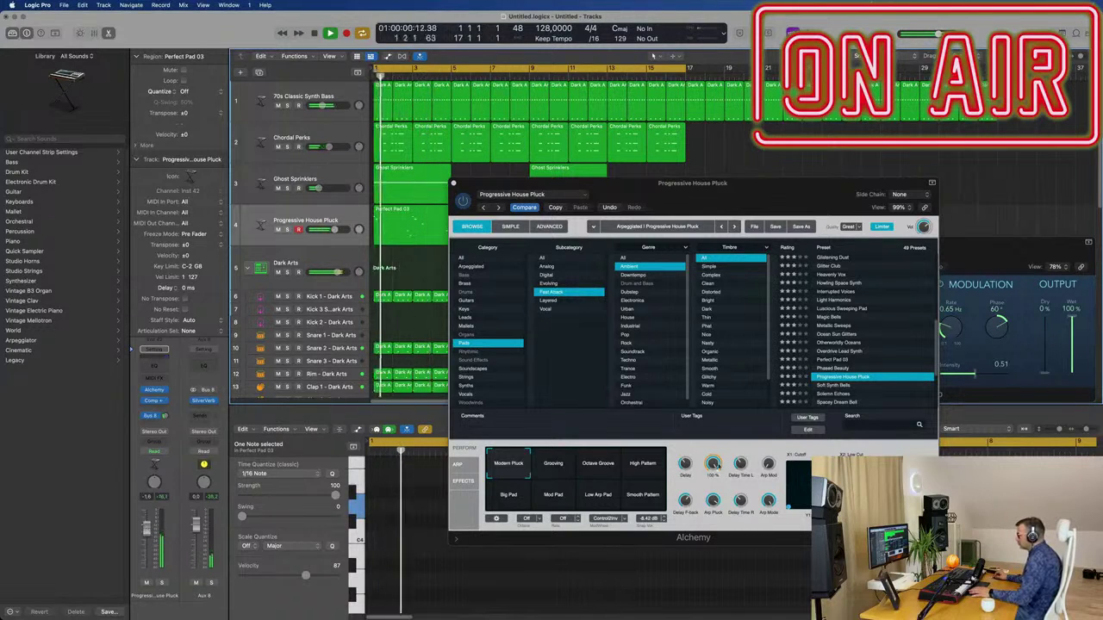
- Compare the Grooving, Octave Groove and High Pattern variations, return to Octave Groove, and lower the channel volume to about -5.4 dB
click(566, 464)
click(601, 465)
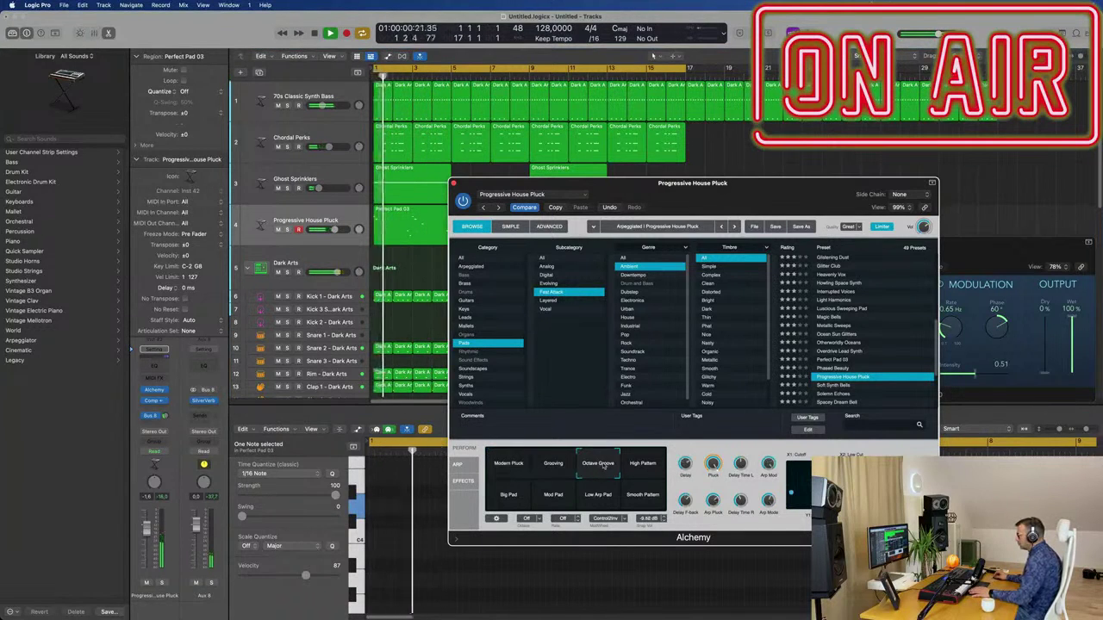
click(639, 465)
click(601, 465)
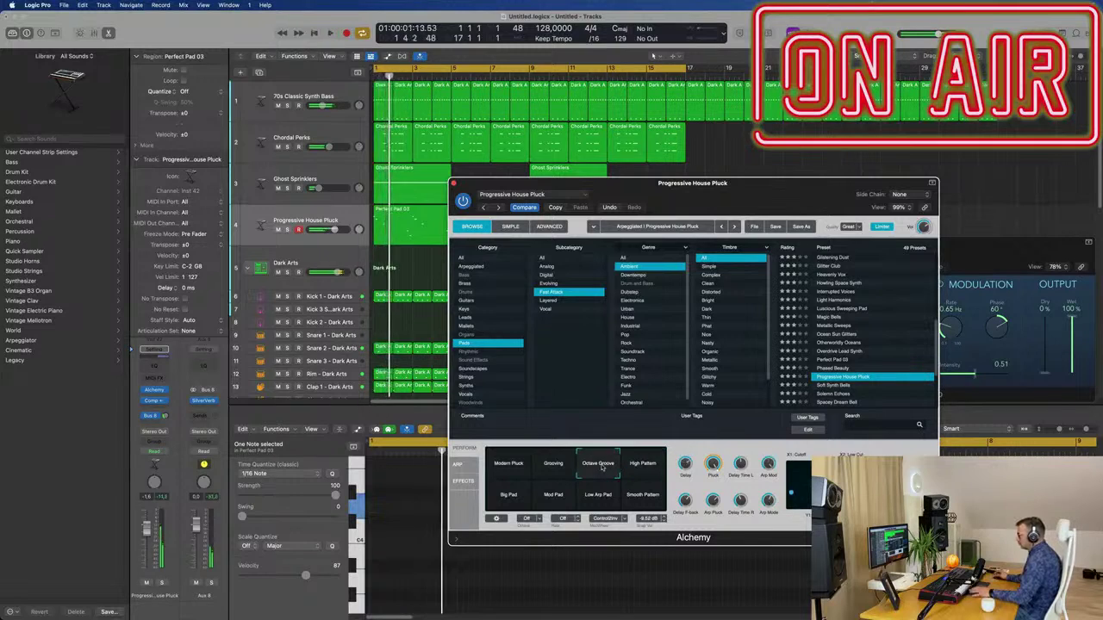
drag(147, 528, 147, 536)
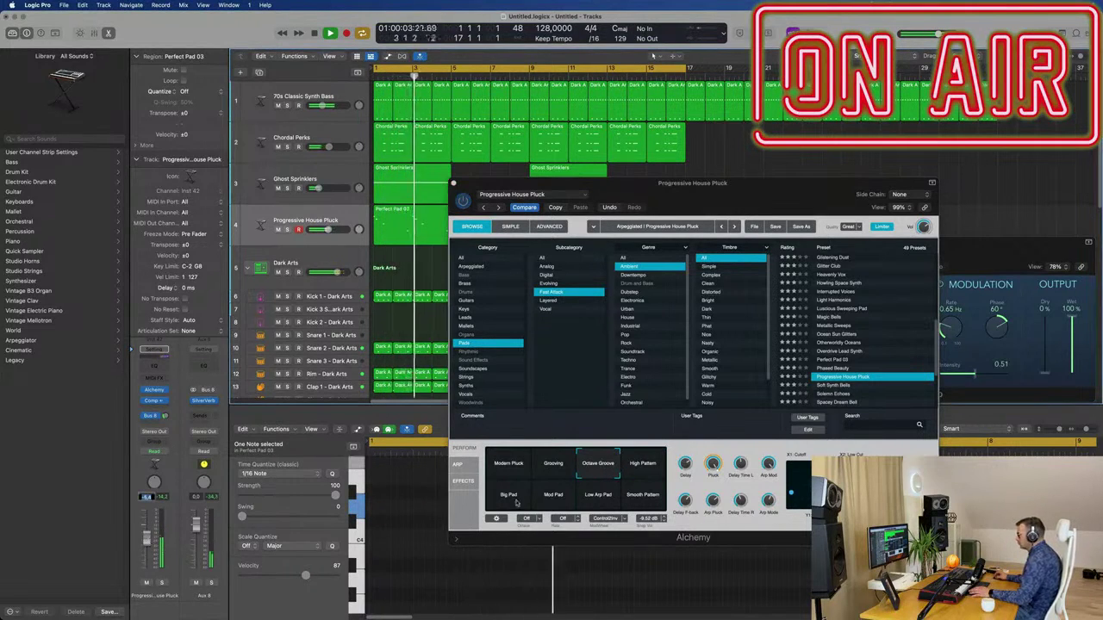
- Audition the Low Arp Pad, Smooth Pattern, High Pattern, Octave Groove and Grooving variations of Progressive House Pluck
click(652, 500)
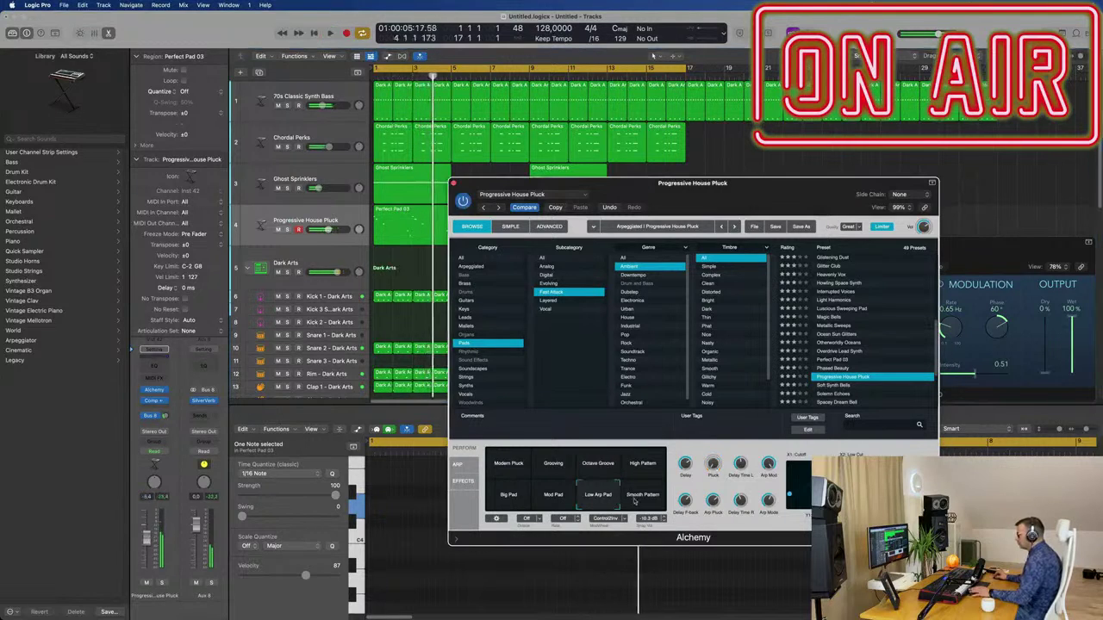
click(646, 500)
click(598, 497)
click(628, 464)
click(610, 467)
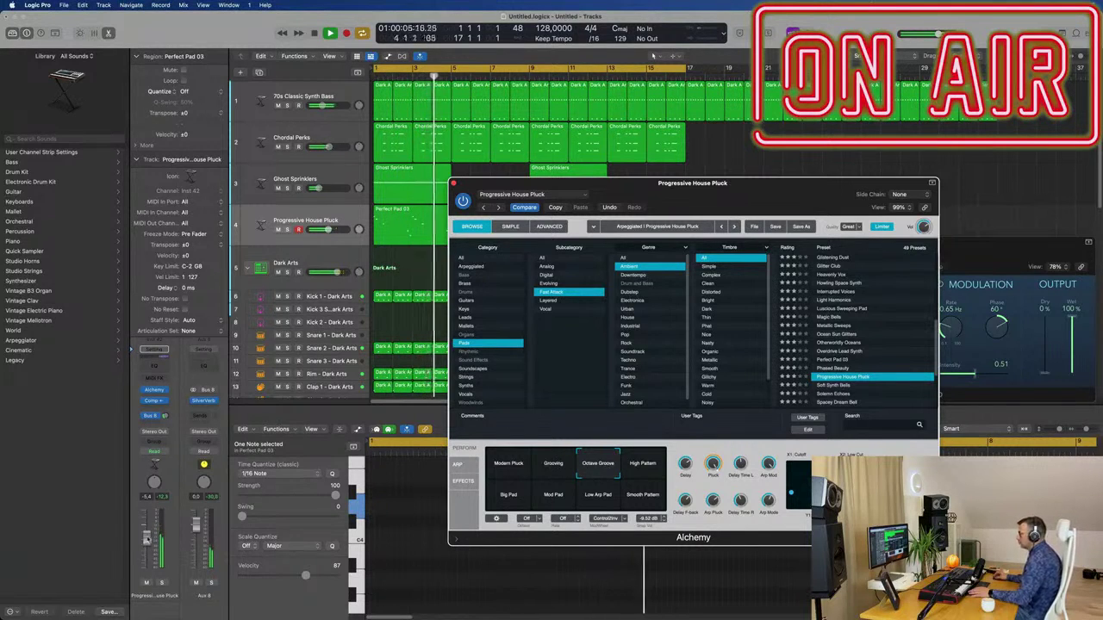
click(561, 469)
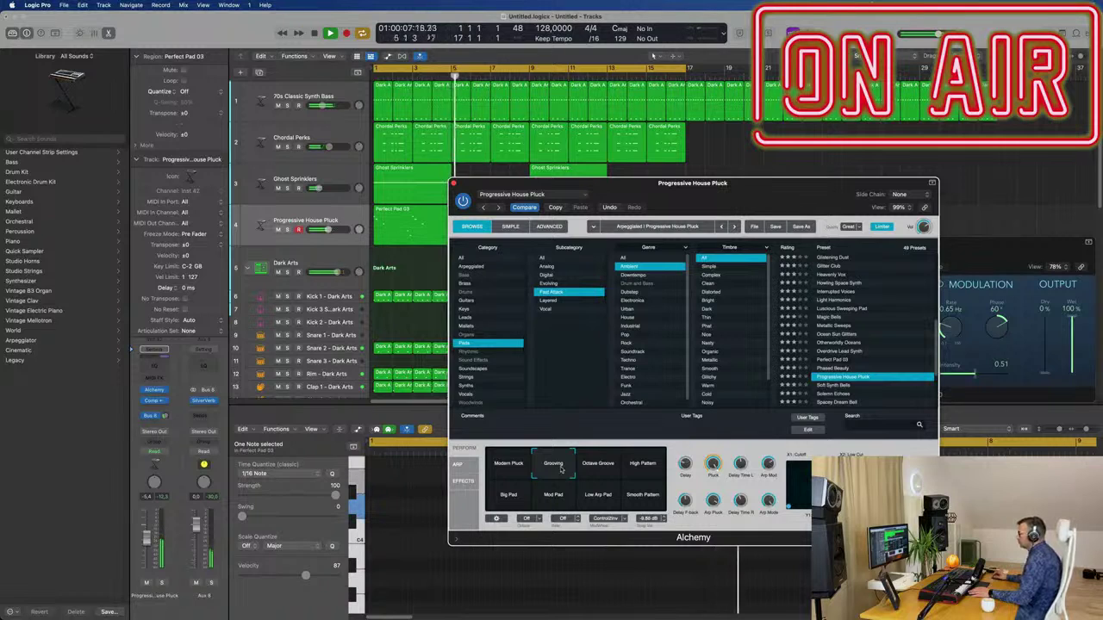
- Load the Soft Synth Bells preset for the melody and lower its channel volume to about -7.6 dB
scroll(826, 343, down, 2)
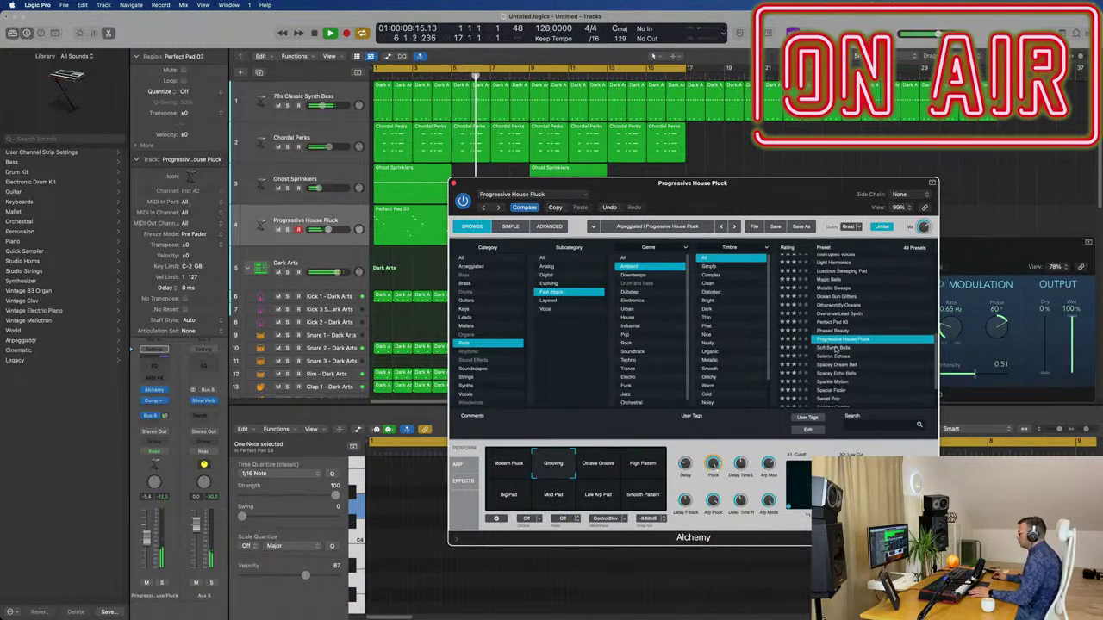
click(833, 349)
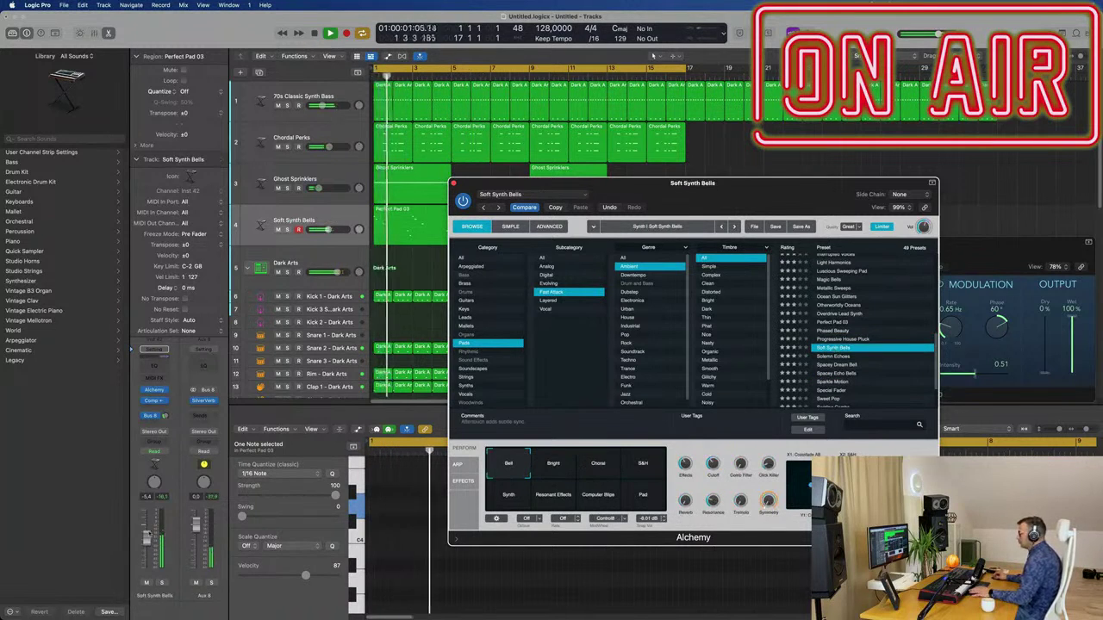
drag(146, 538, 147, 542)
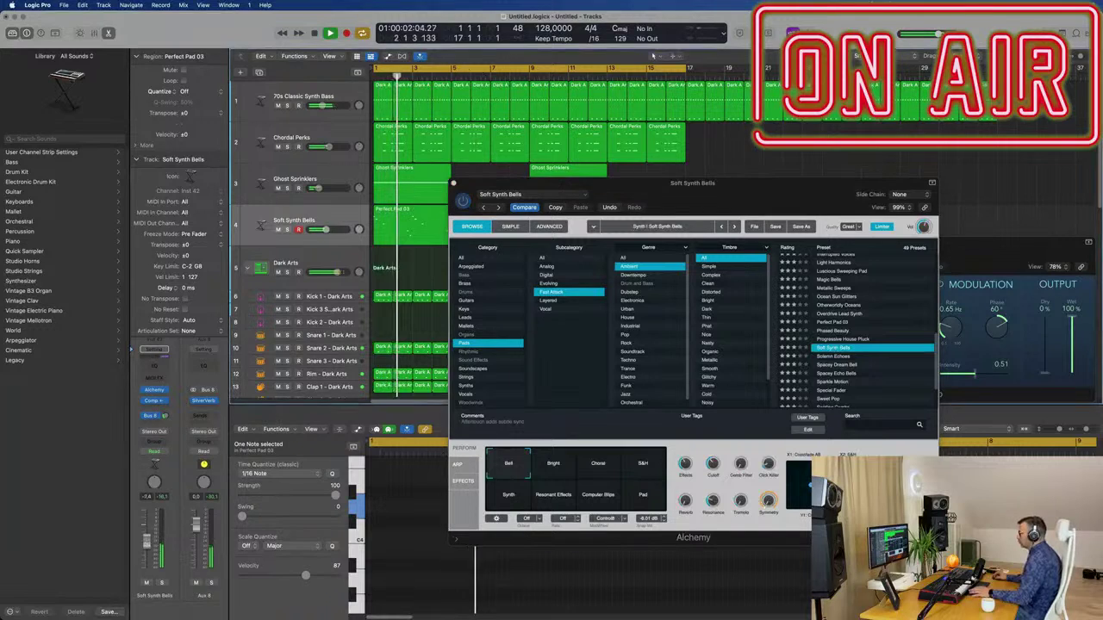
- Try the Spacey Dream Bell, Special Fader and Synth Voice presets on the melody track
click(849, 365)
scroll(885, 354, down, 3)
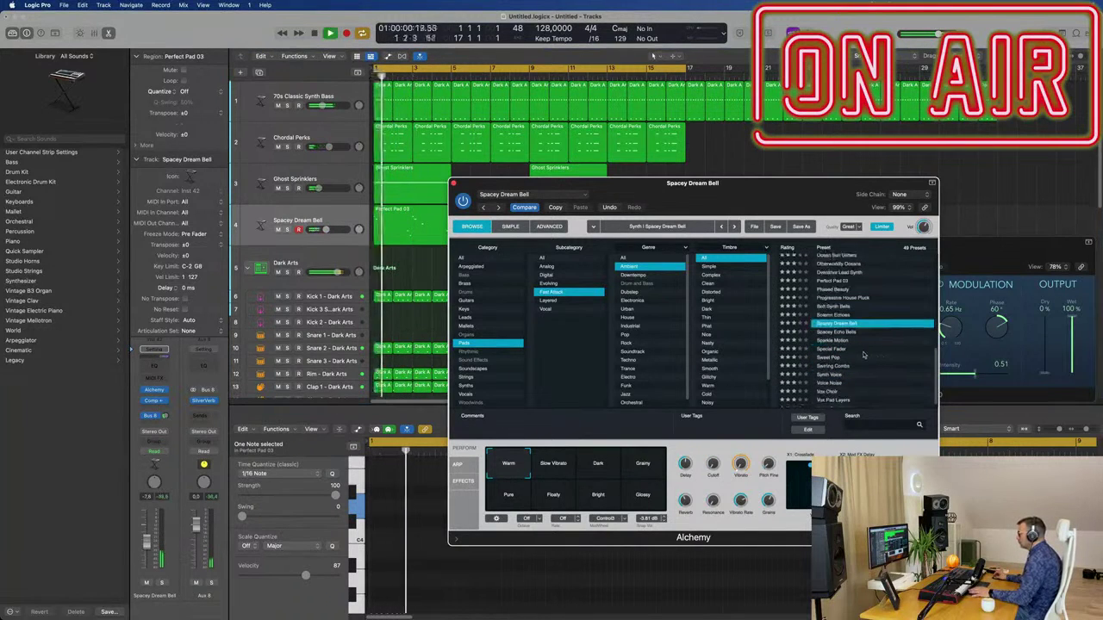
click(840, 348)
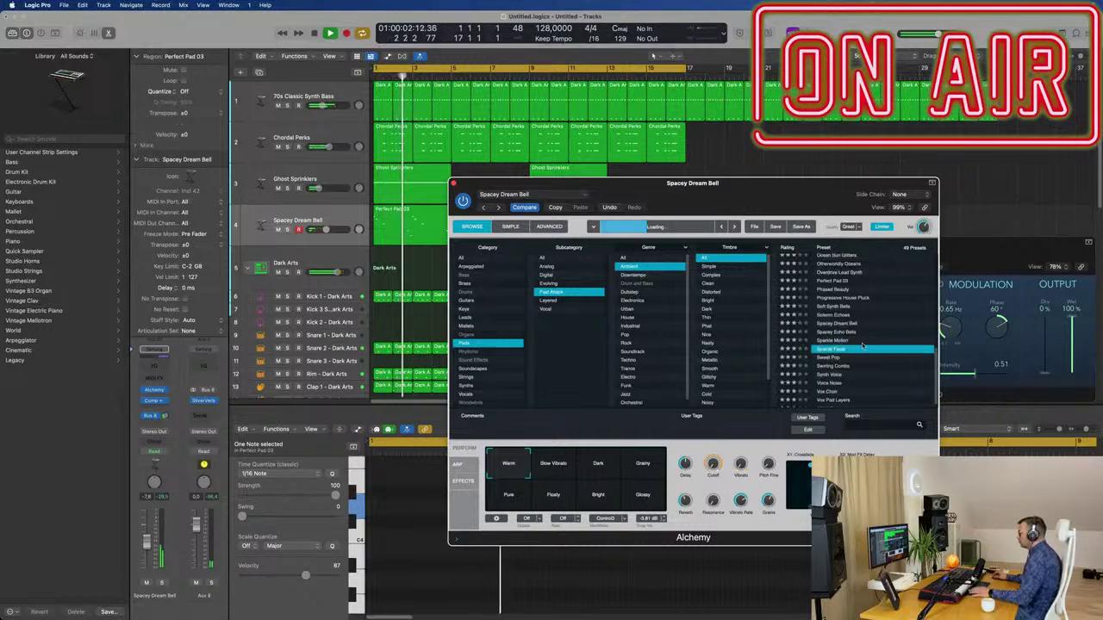
click(835, 369)
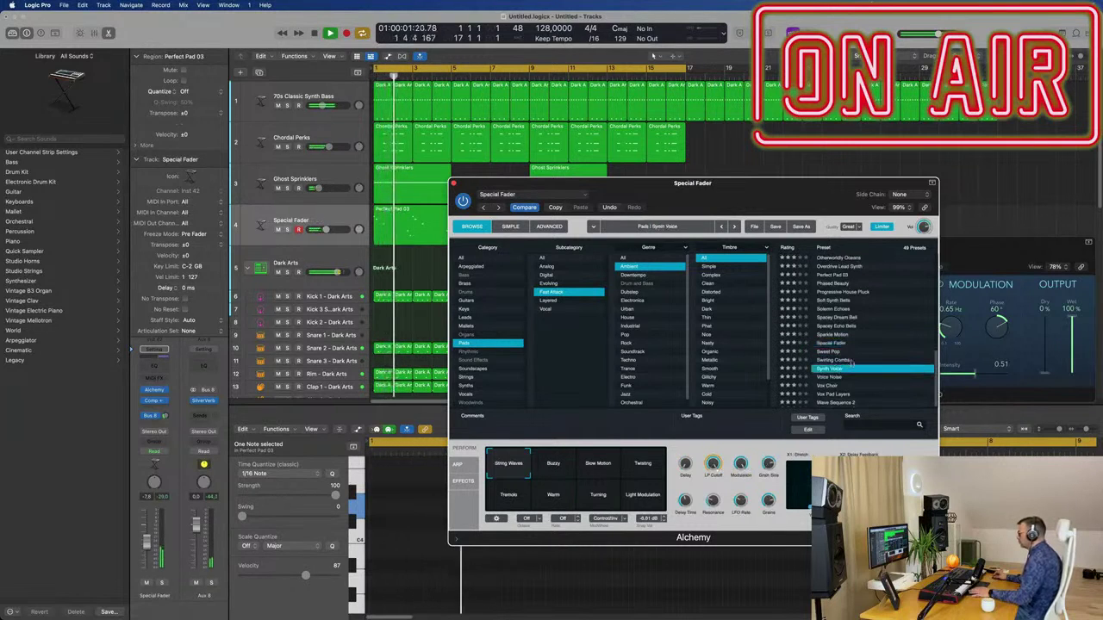
- Audition the Alchemy presets Blue Air, Breathing and Crossing the Universe on the pad track
scroll(865, 358, up, 5)
scroll(868, 348, up, 2)
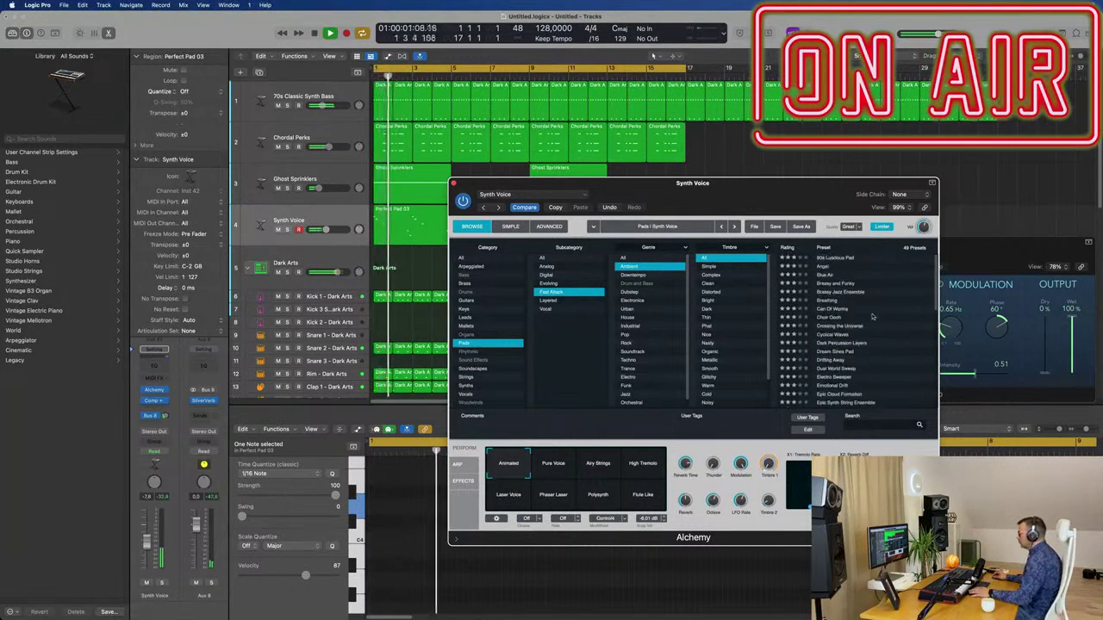
click(824, 274)
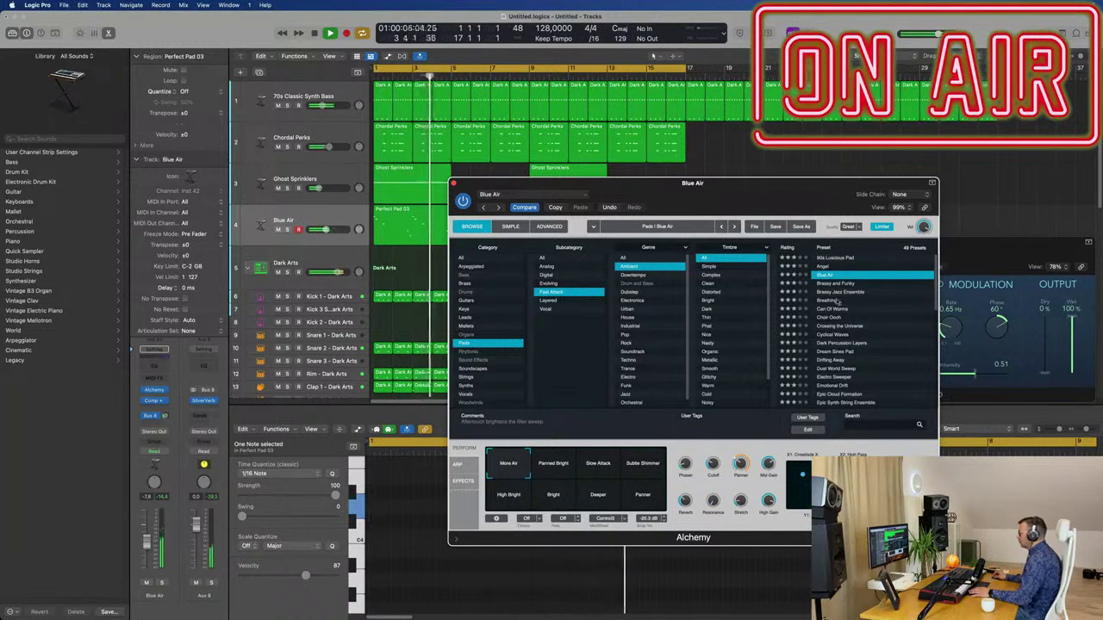
click(837, 300)
scroll(889, 301, down, 2)
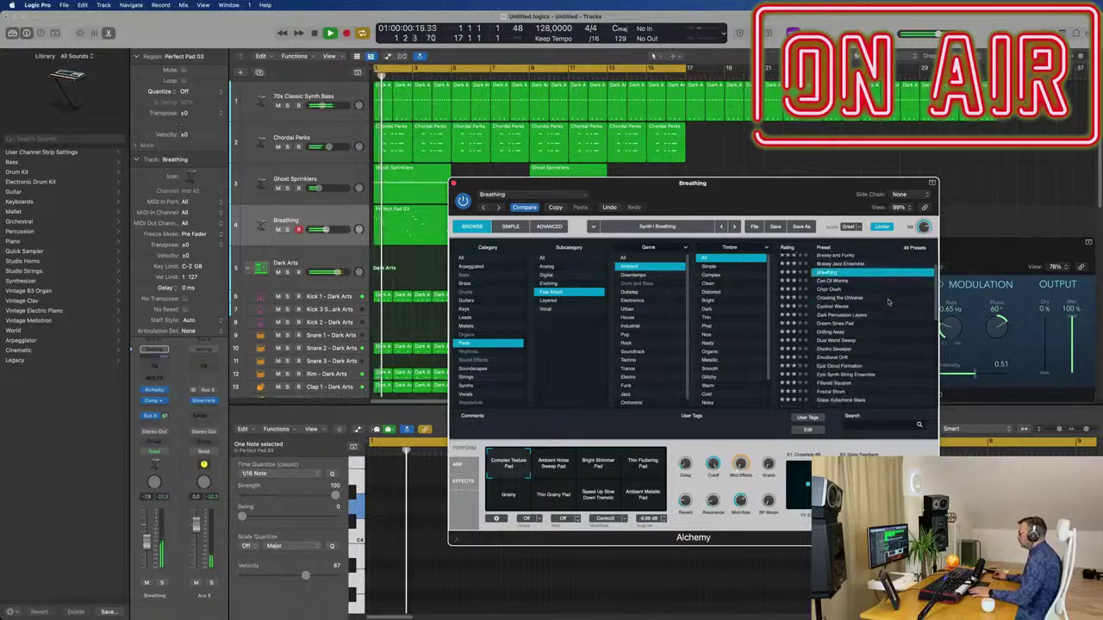
click(840, 298)
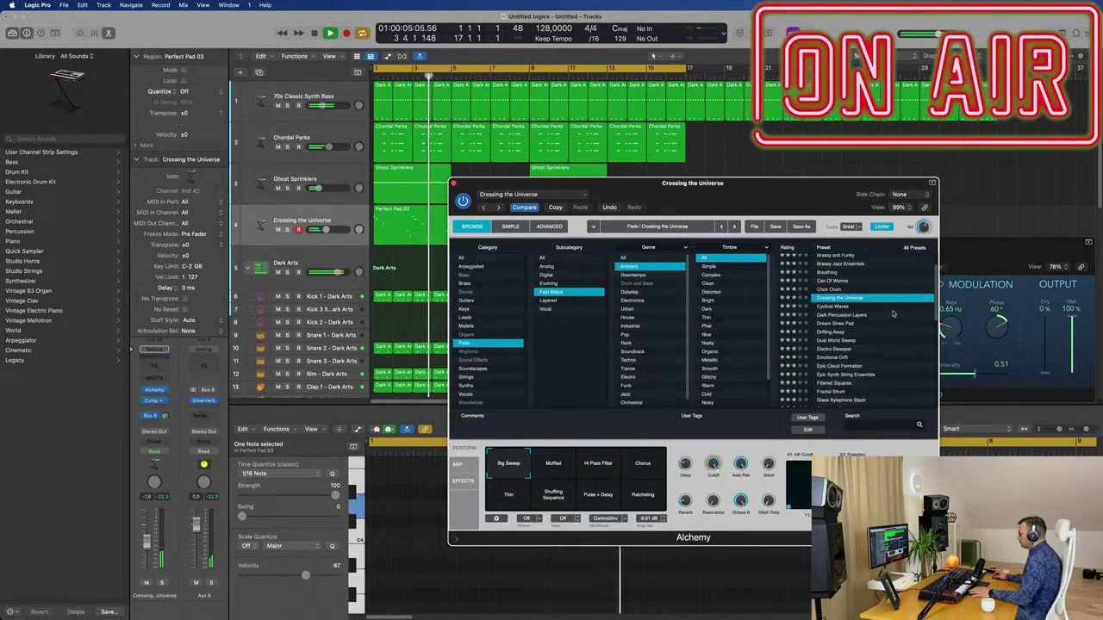
- Load the Electro Sweeper preset and try its Ring Mod Bell performance snapshot
scroll(887, 307, down, 3)
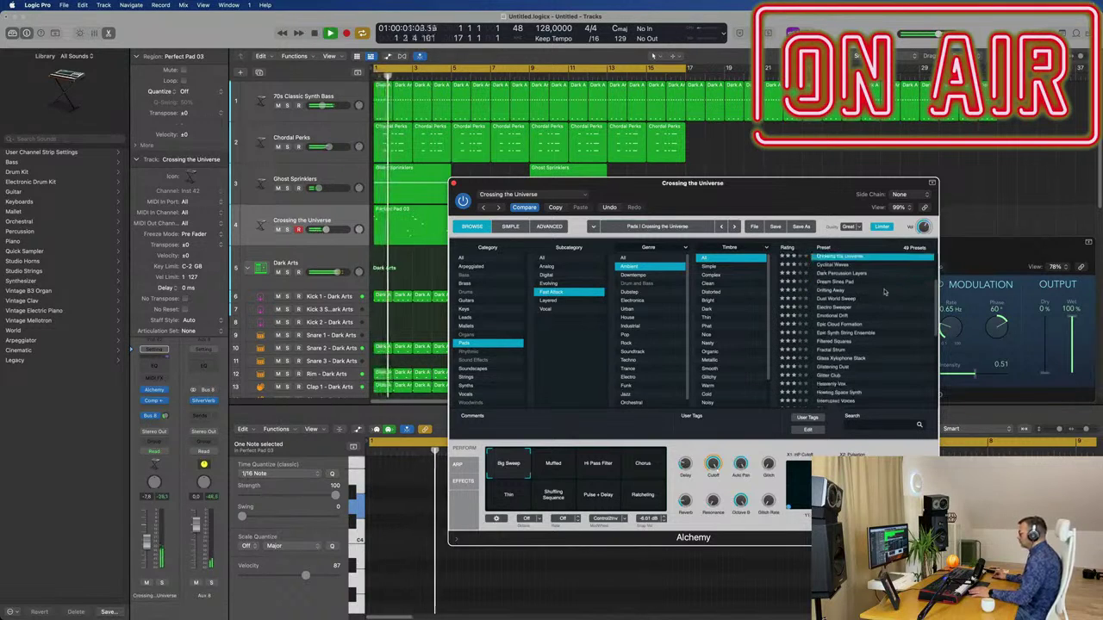
click(868, 307)
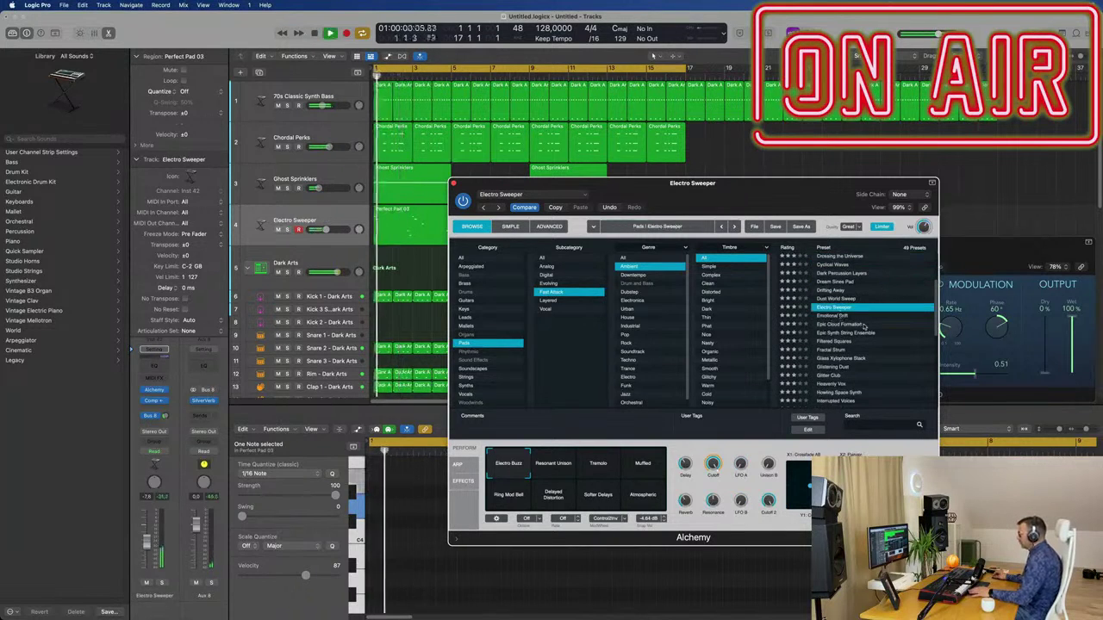
scroll(860, 327, down, 3)
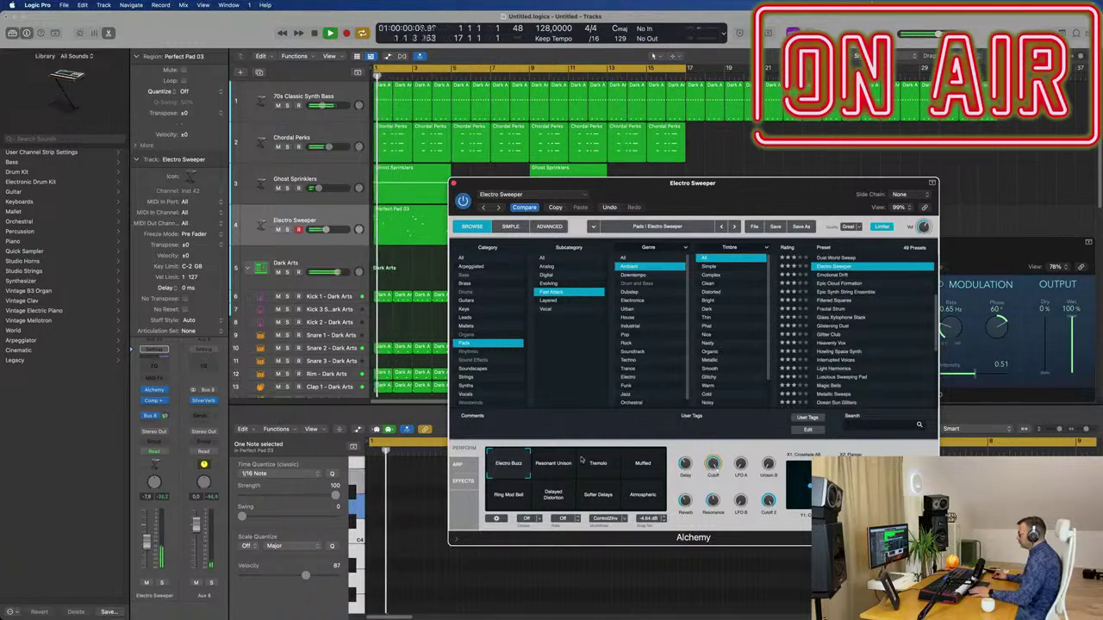
click(653, 464)
click(508, 497)
- Load the Perfect Pad 03 preset for the pad track and move the Alchemy window aside
scroll(864, 315, down, 10)
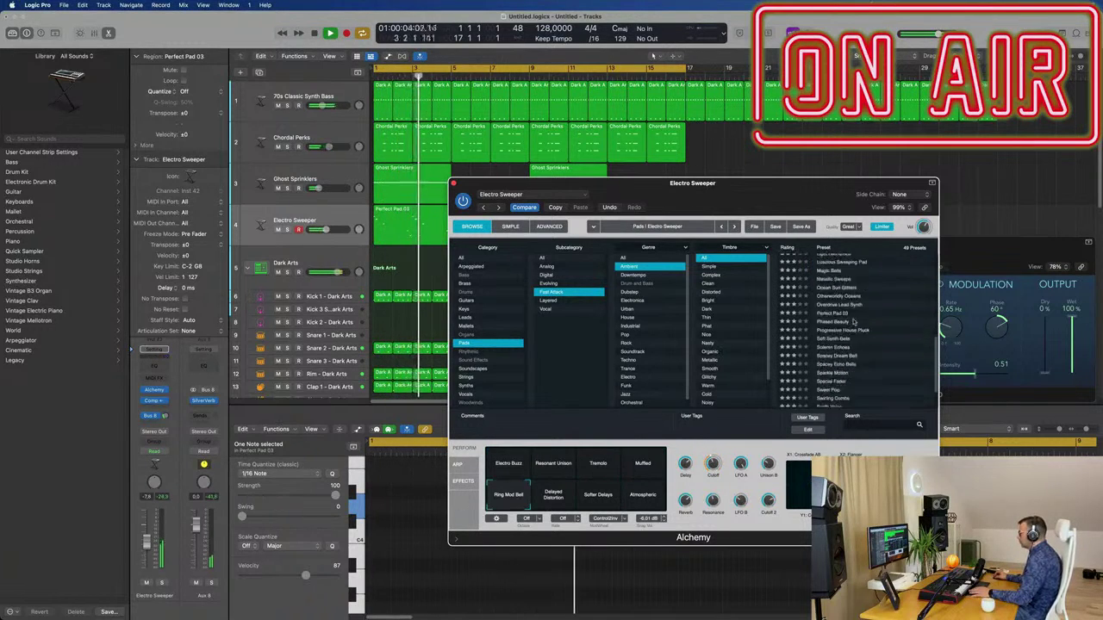
scroll(855, 321, up, 8)
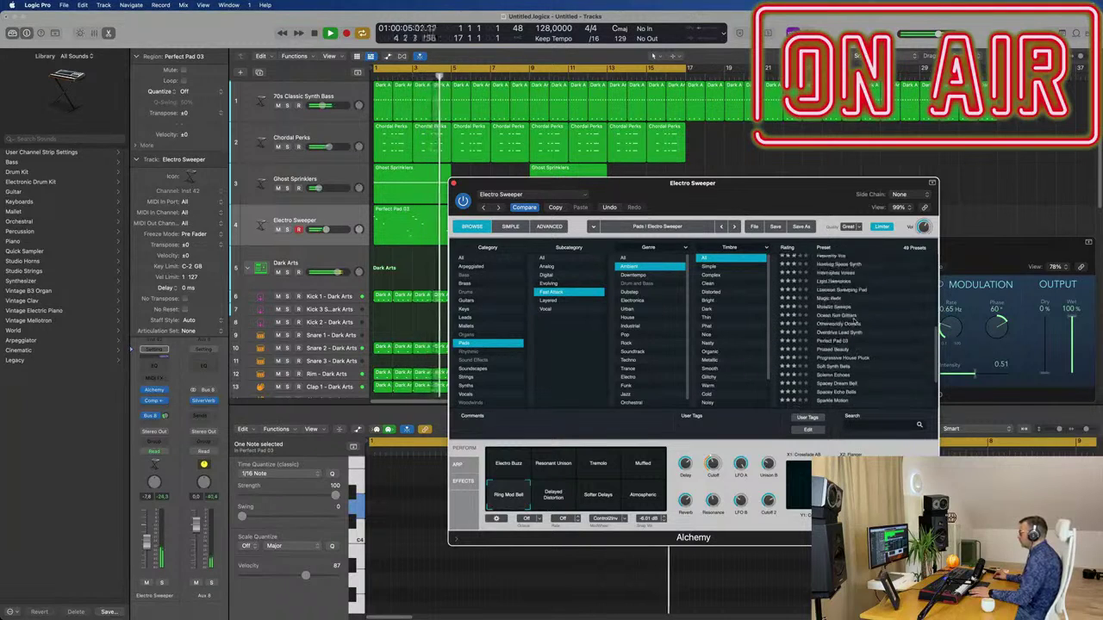
scroll(855, 321, down, 3)
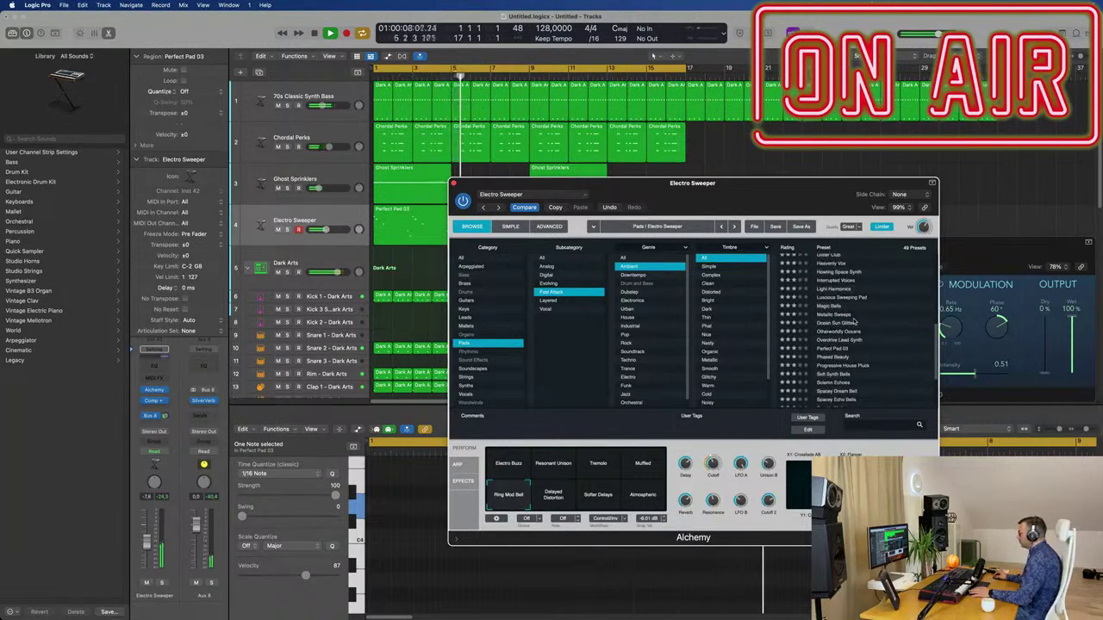
click(834, 348)
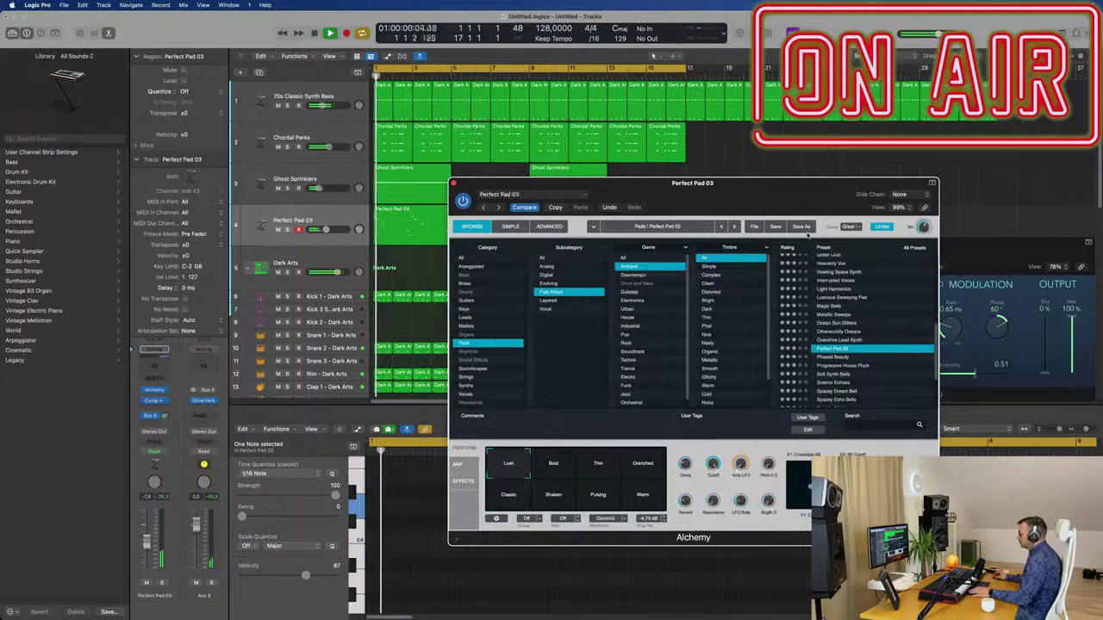
drag(752, 198, 780, 179)
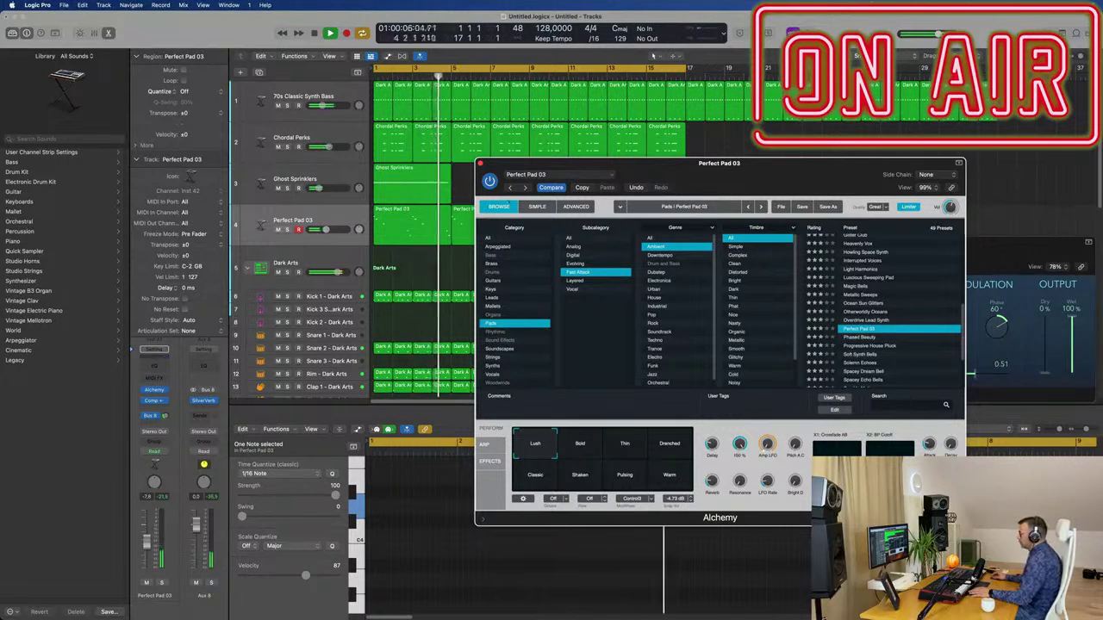
- In Alchemy's advanced view, try Saw - Vintage 1 for source A and settle on the Saw - DC waveform
click(576, 207)
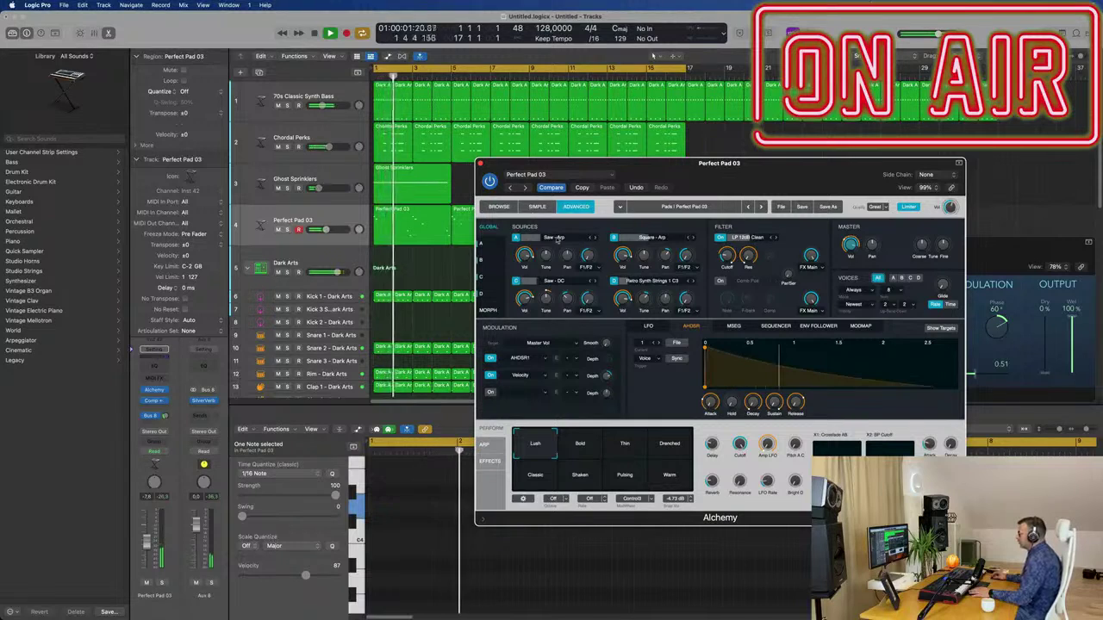
click(575, 238)
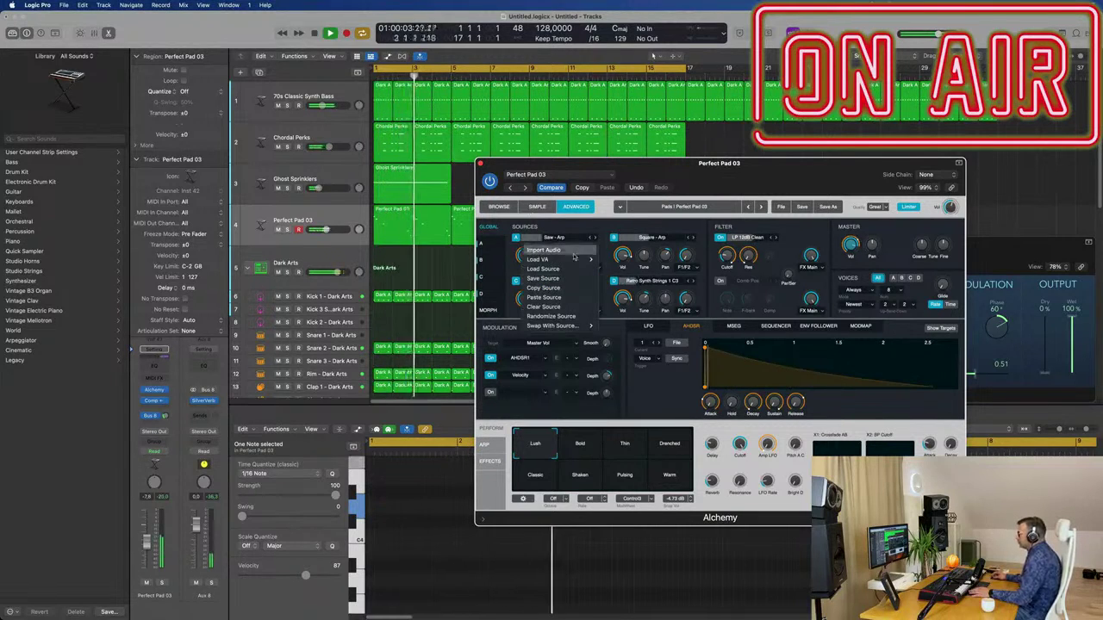
mouse_move(573, 260)
mouse_move(622, 289)
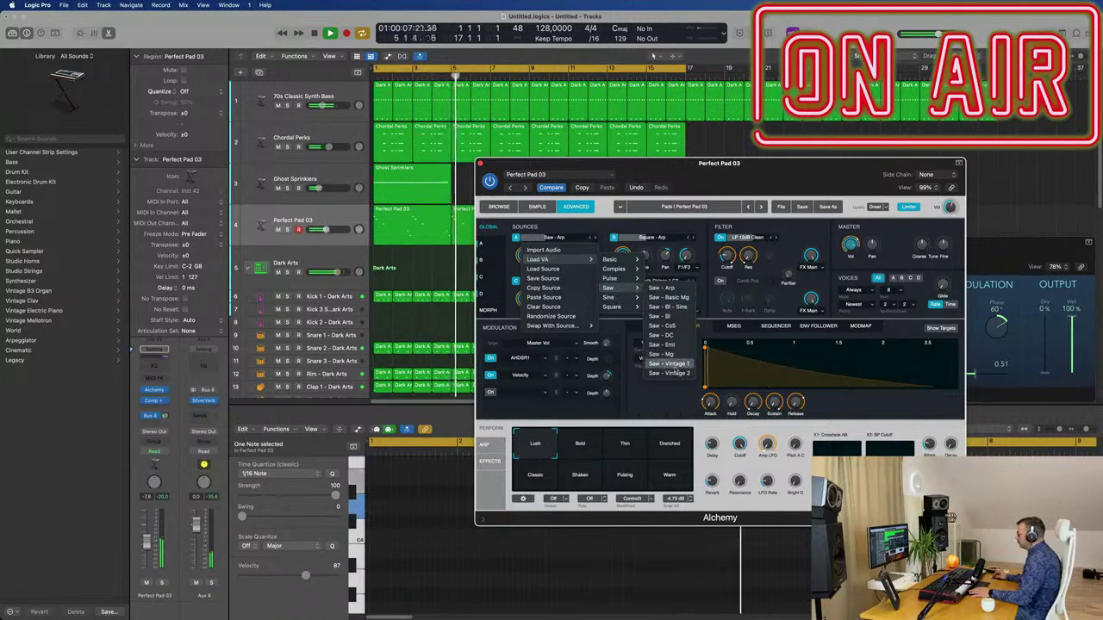
click(672, 364)
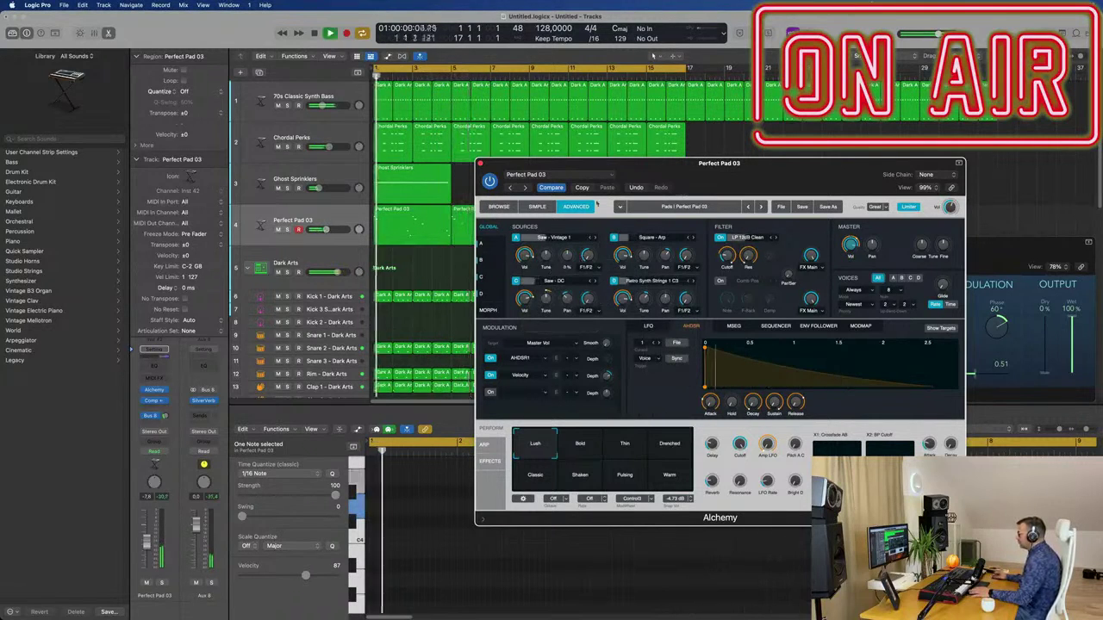
click(591, 238)
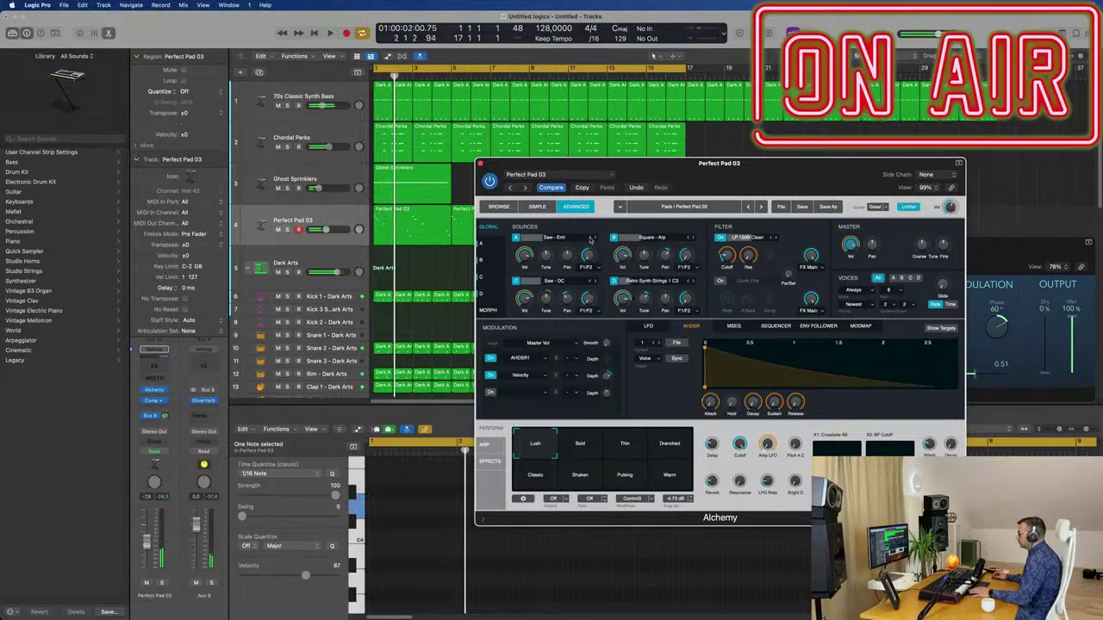
click(591, 238)
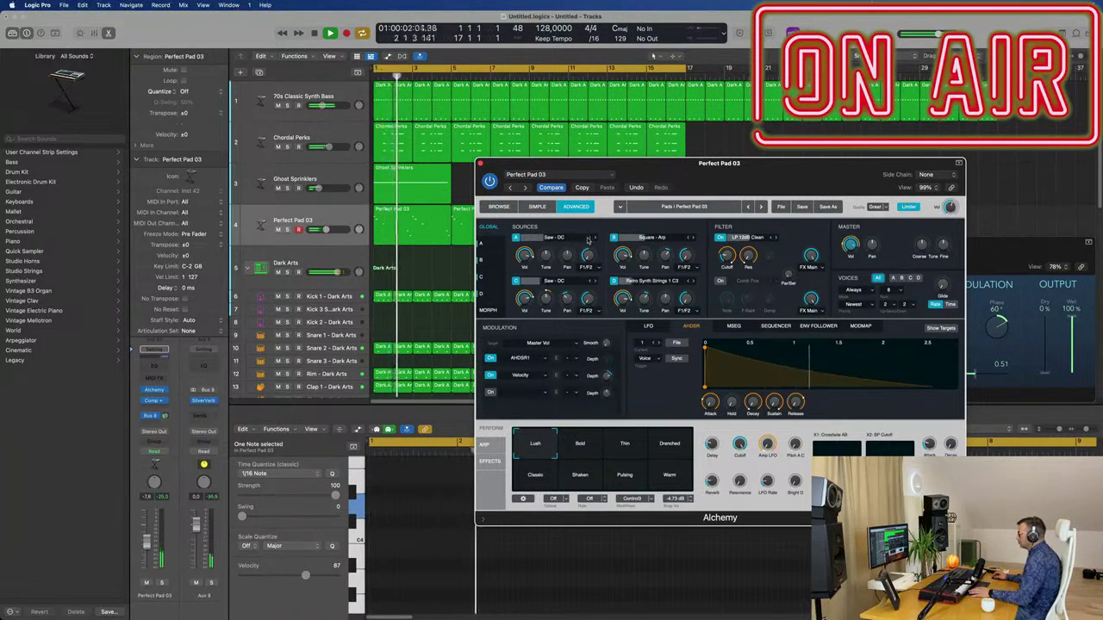
- Adjust the coarse tuning of Alchemy sources A and B while listening to the pad
mouse_move(546, 257)
mouse_down()
mouse_move(549, 247)
mouse_move(550, 267)
mouse_move(546, 256)
mouse_up()
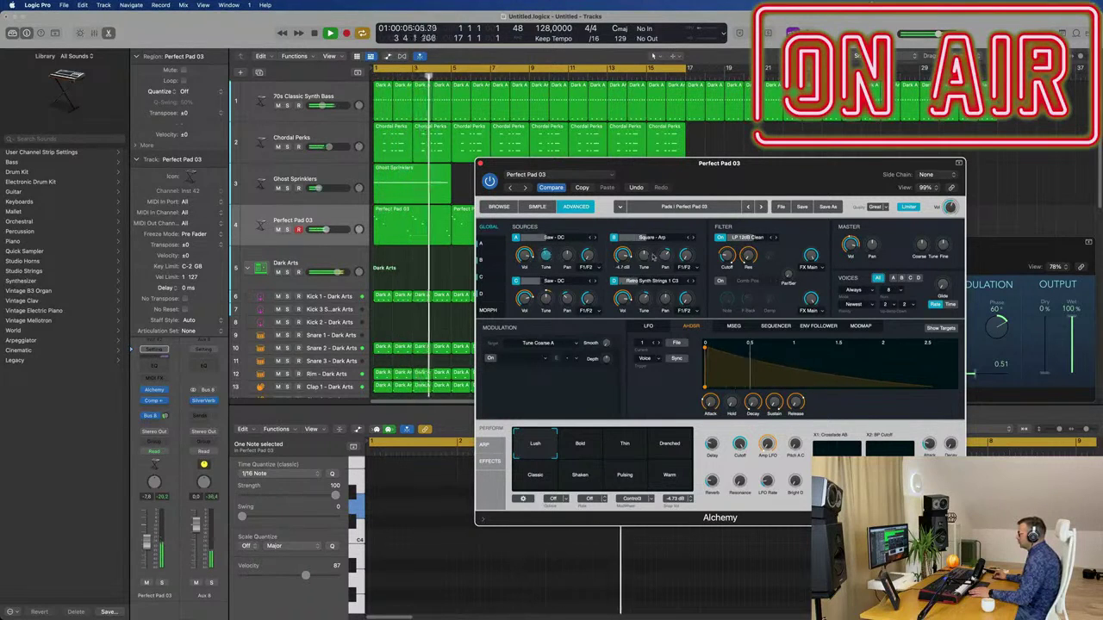
drag(645, 257, 645, 256)
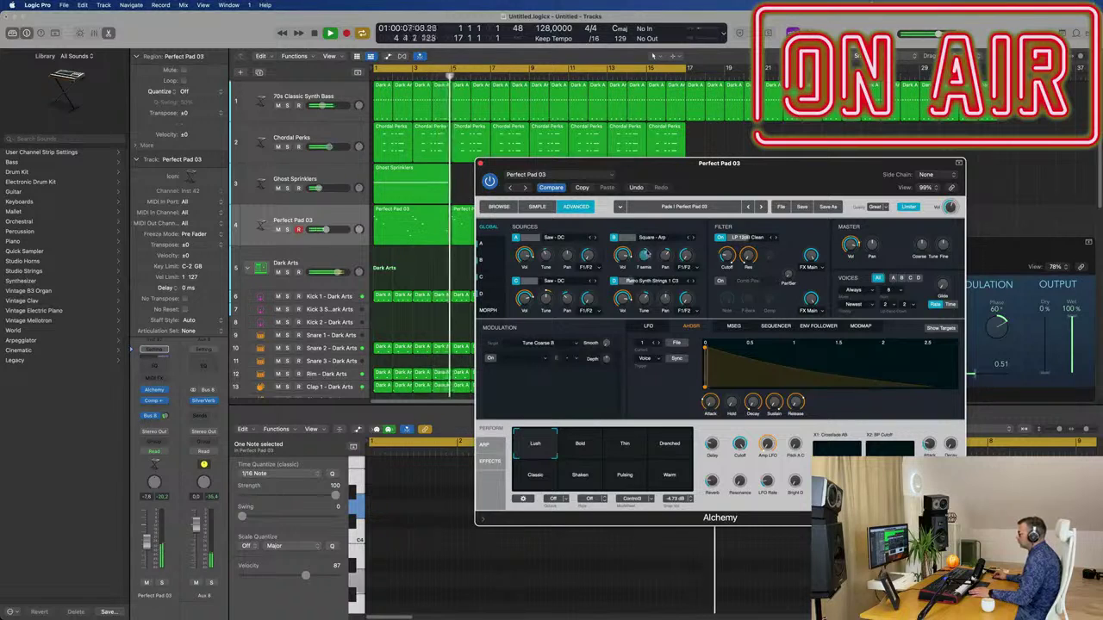
mouse_move(754, 176)
mouse_down()
mouse_move(796, 173)
mouse_move(763, 164)
mouse_up()
key(space)
key(space)
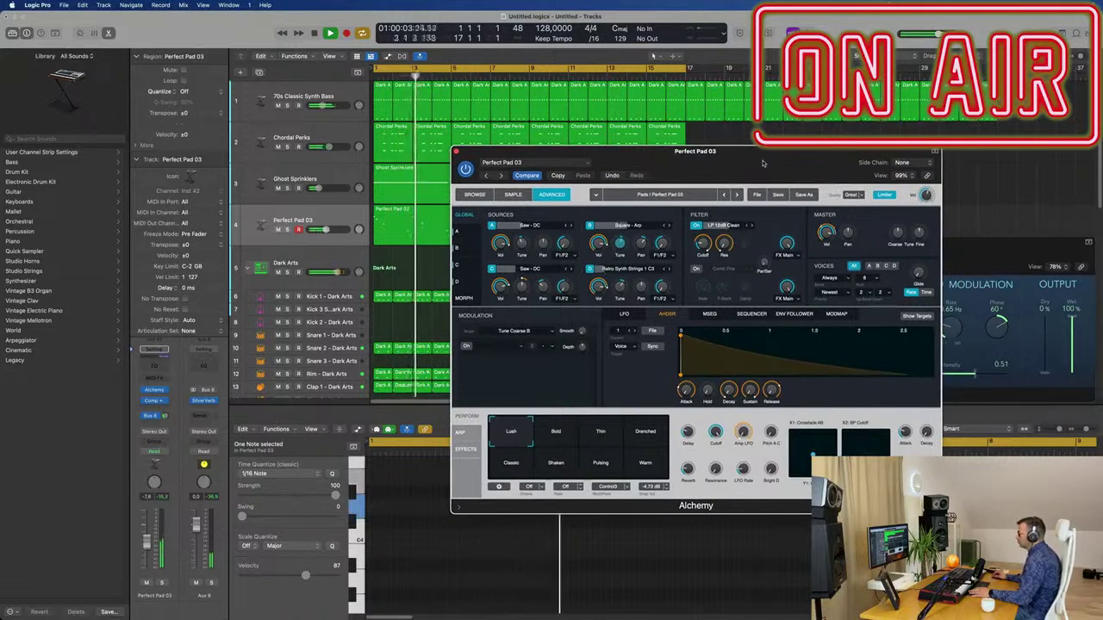
drag(620, 243, 621, 255)
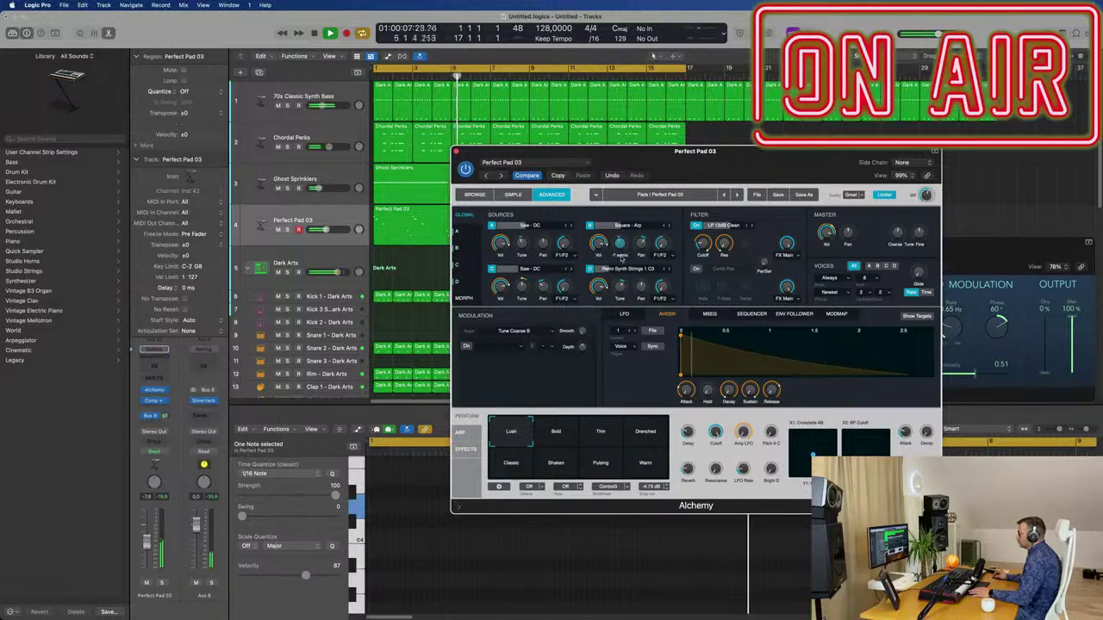
- Return Alchemy to its preset browser and close the plug-in window
drag(719, 161, 702, 144)
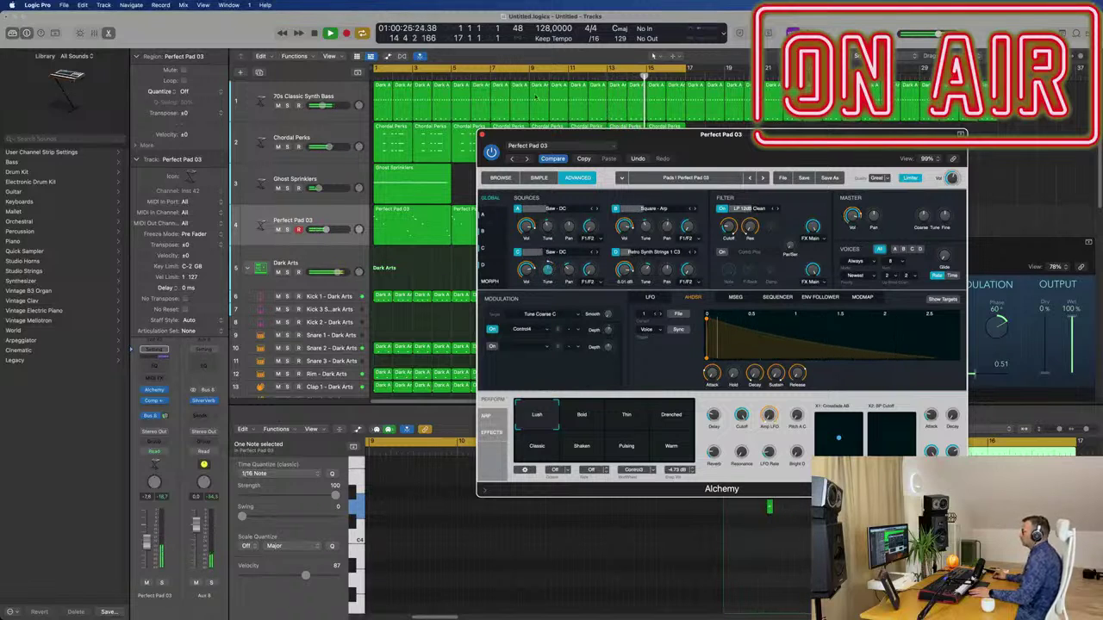
drag(556, 142, 556, 123)
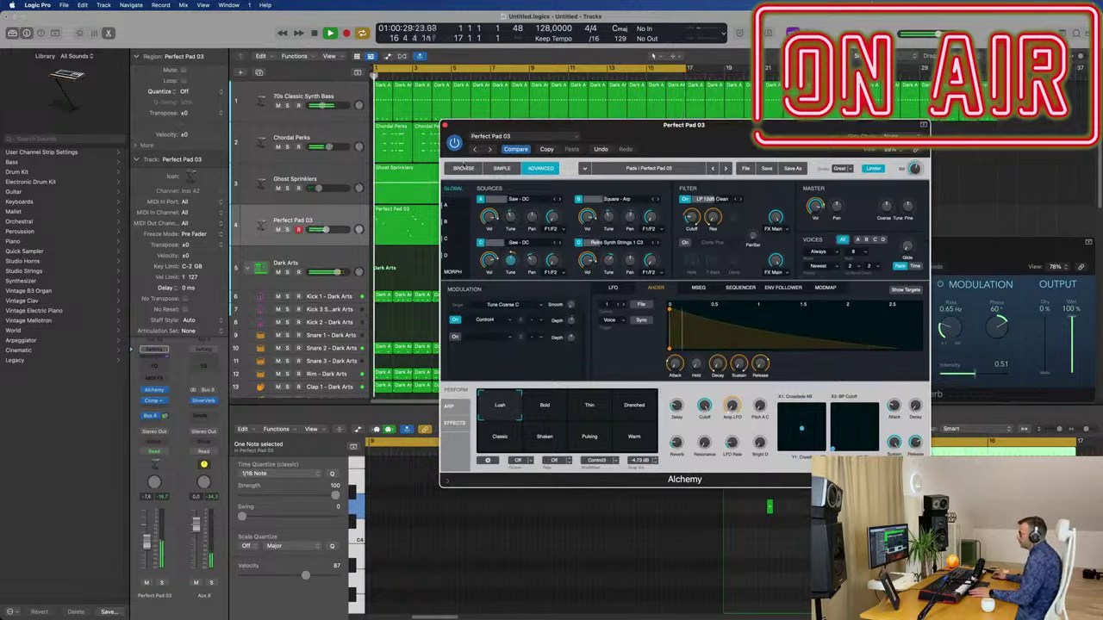
click(464, 169)
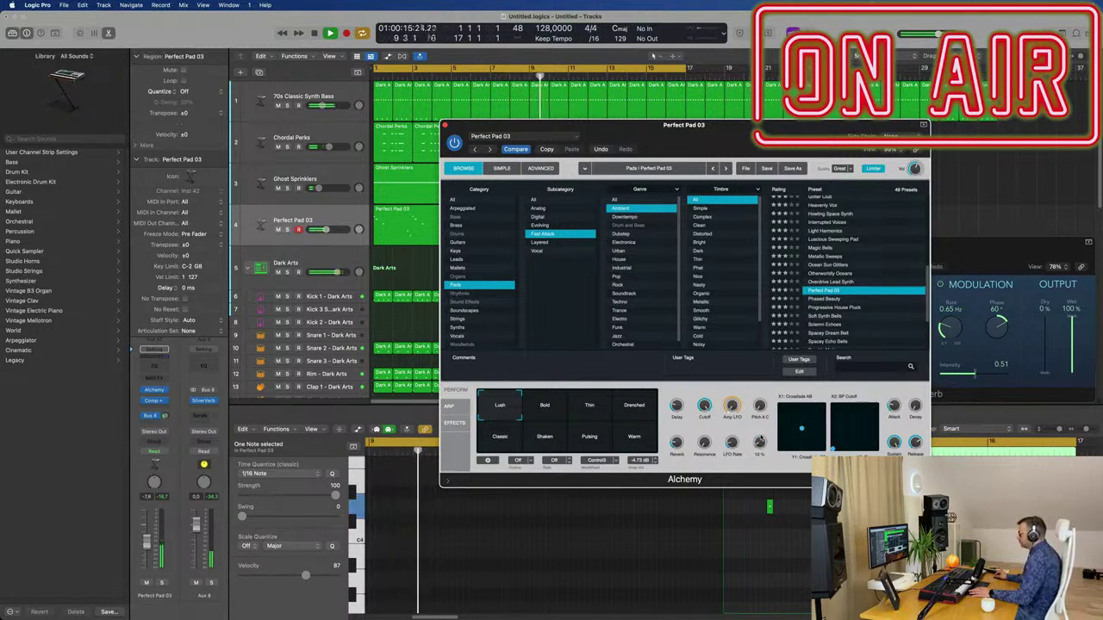
click(446, 126)
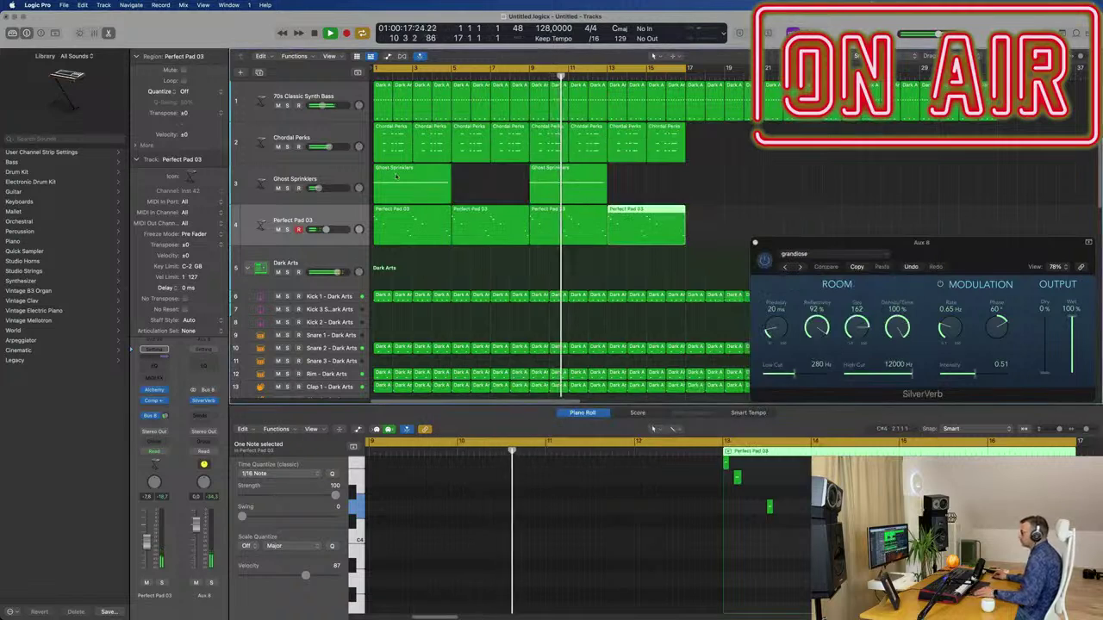
- Copy the first Hi-Hat 2 region of the Dark Arts kit onto the open hi-hat track at bar 1
key(super+Left)
key(super+Left)
key(super+Left)
key(super+Left)
click(316, 219)
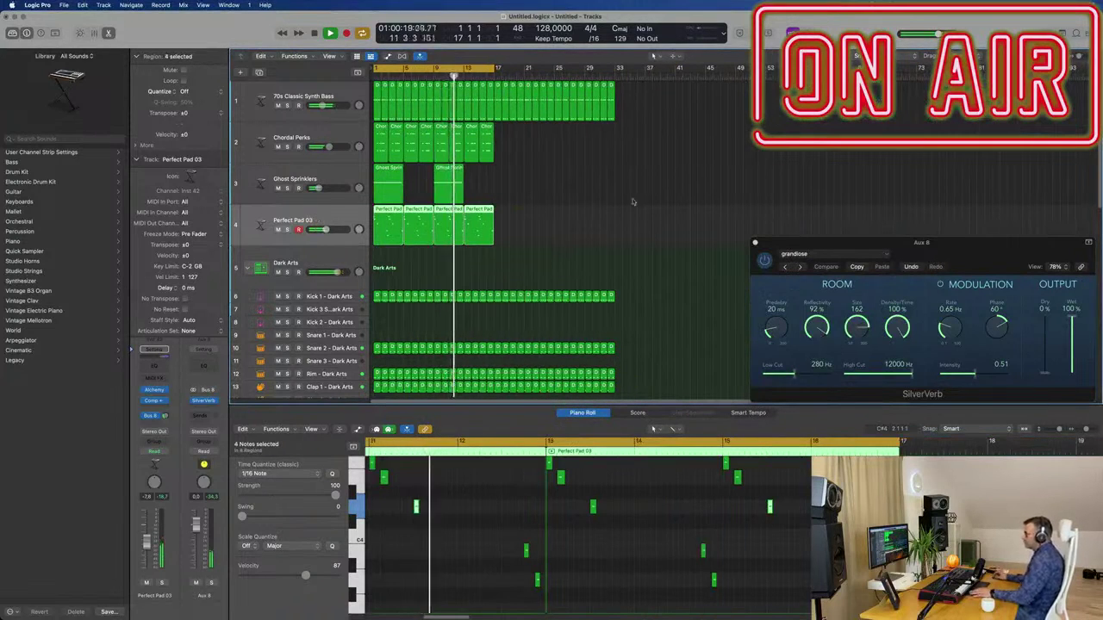
click(536, 189)
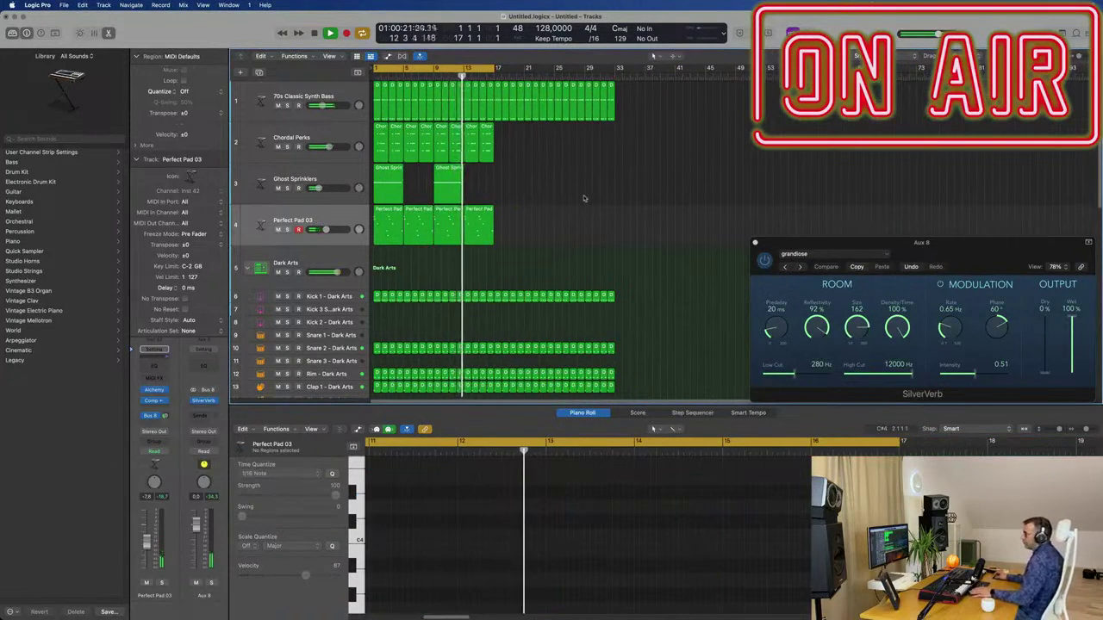
scroll(517, 258, down, 6)
scroll(406, 322, down, 2)
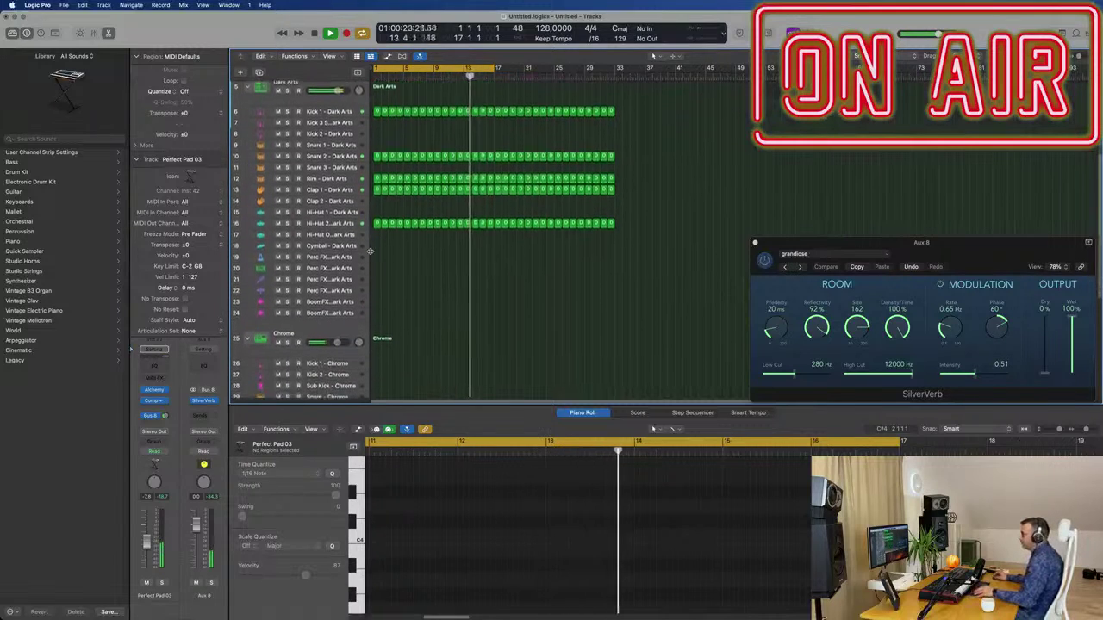
click(376, 223)
mouse_move(376, 225)
mouse_down()
mouse_move(376, 235)
mouse_move(376, 223)
mouse_up()
click(384, 222)
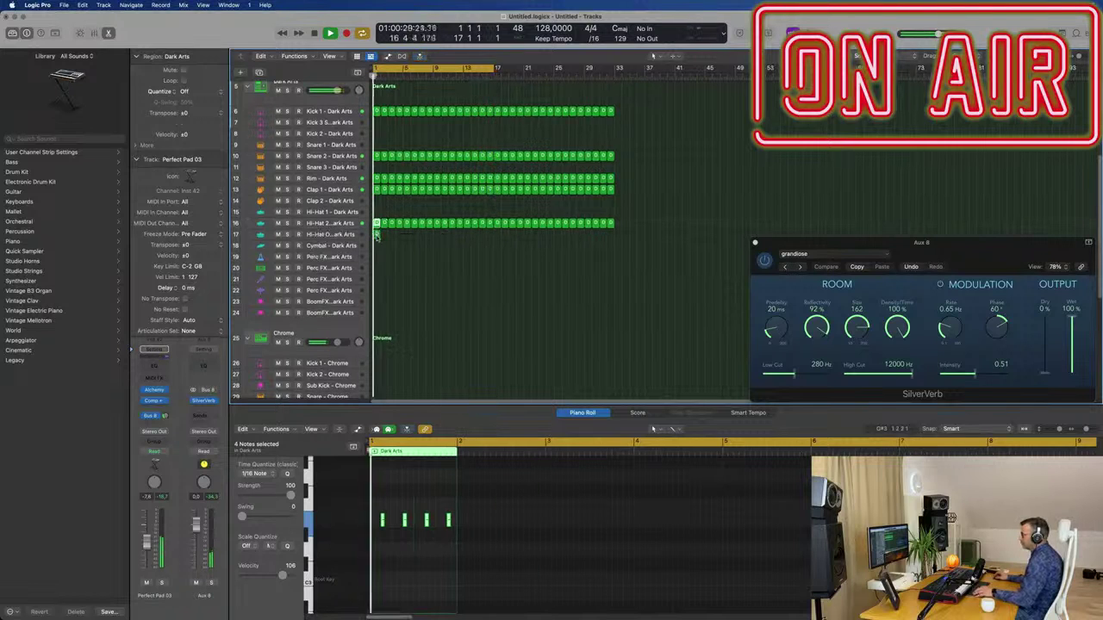
- Lengthen the four selected off-beat notes of the copied open hi-hat region in the Piano Roll
key(space)
scroll(406, 583, up, 5)
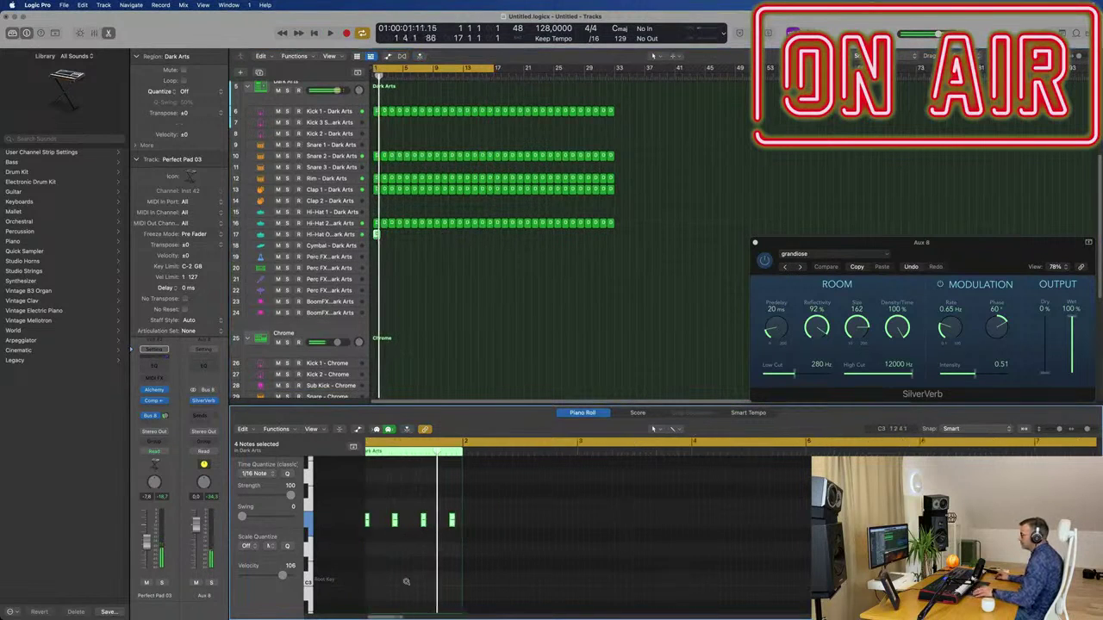
scroll(409, 585, down, 2)
key(space)
drag(391, 510, 642, 529)
key(space)
key(z)
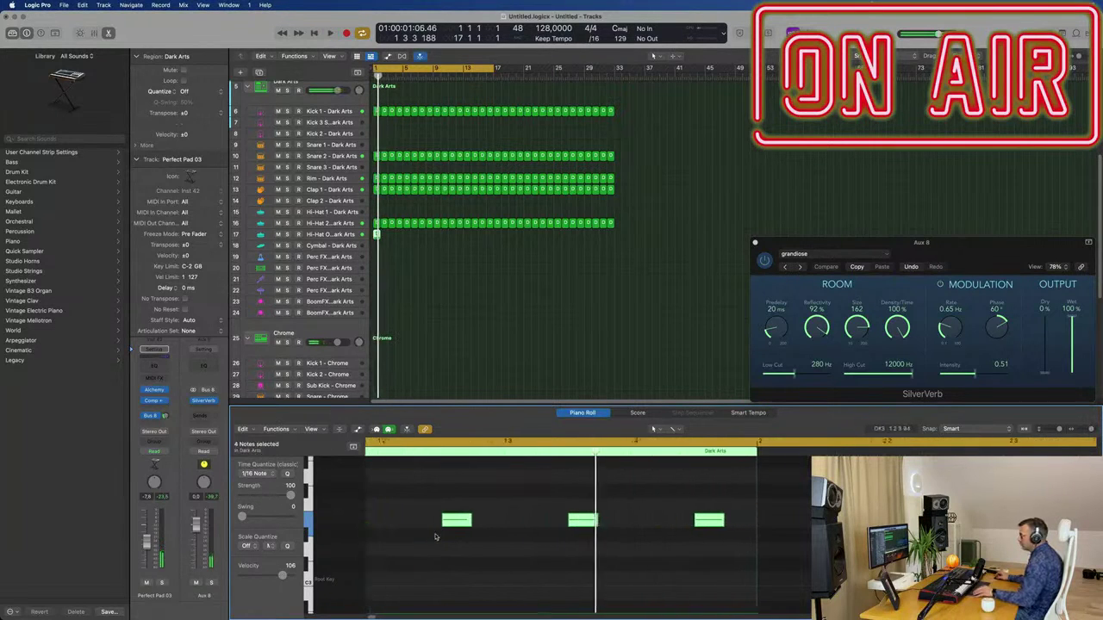
key(space)
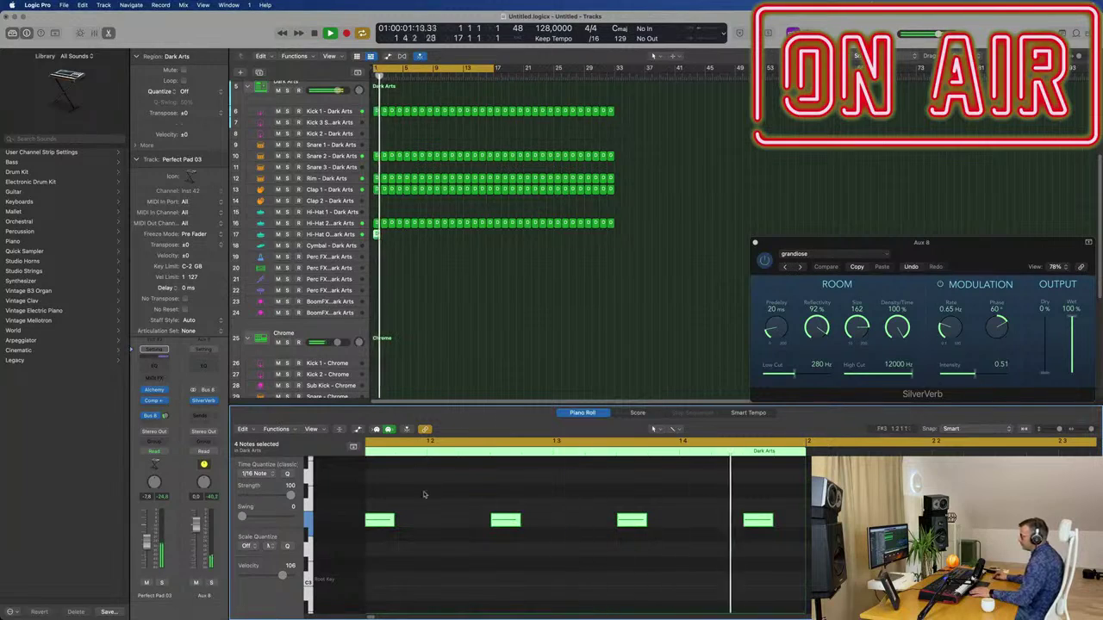
scroll(408, 524, left, 3)
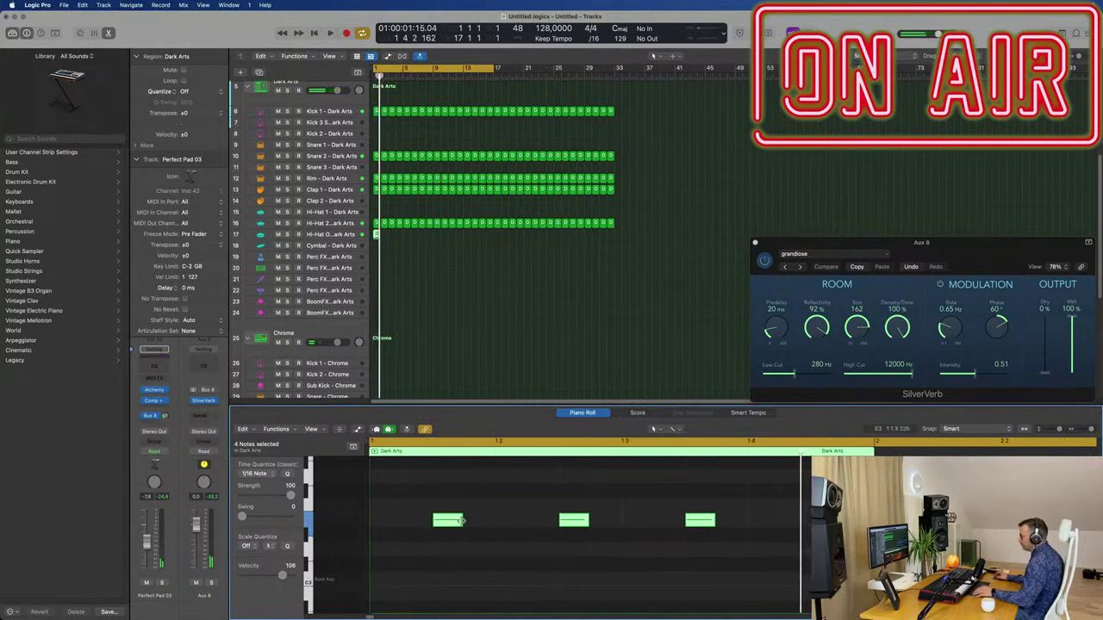
drag(440, 521, 473, 527)
- Repeat the bar 1 open hi-hat region along its Dark Arts track until it fills up to bar 33, and start playback
click(377, 241)
click(377, 237)
key(super+r)
key(super+r)
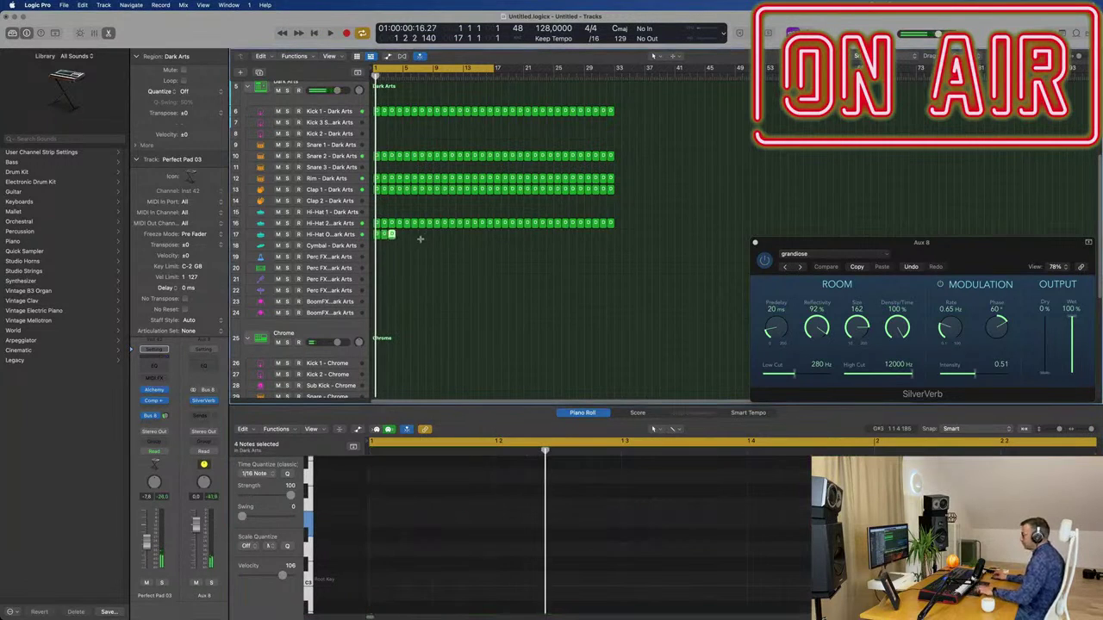
drag(405, 237, 366, 245)
key(super+r)
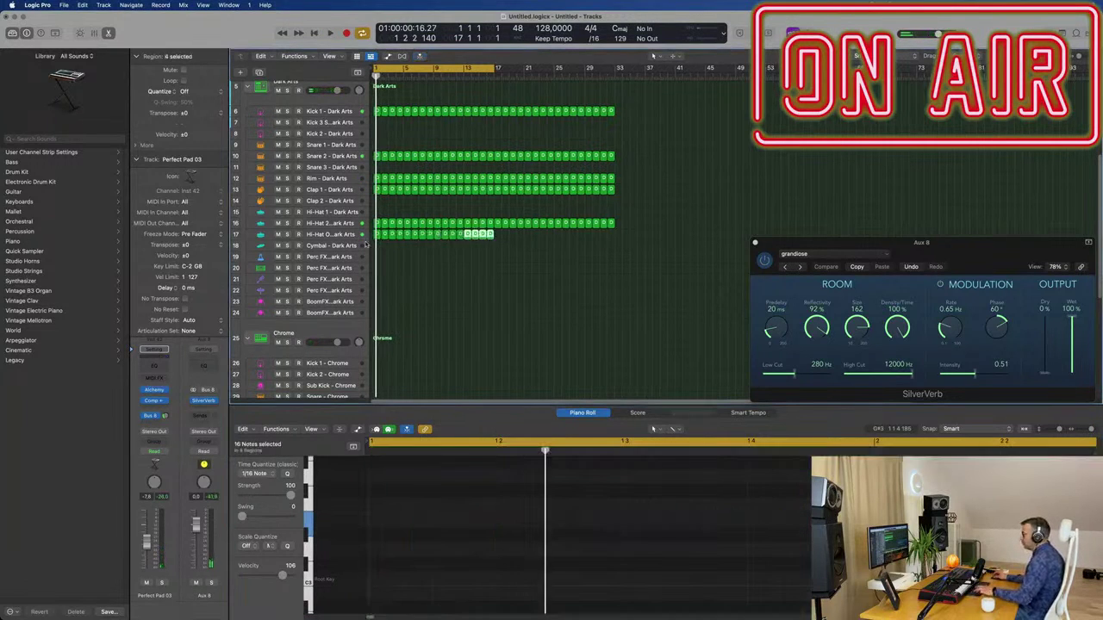
key(space)
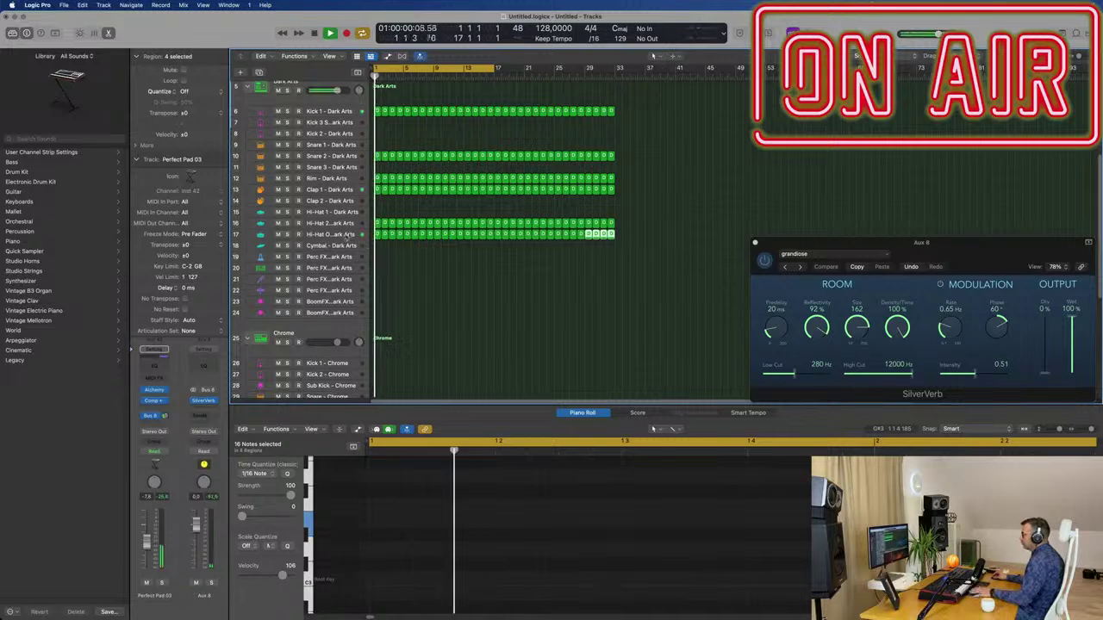
- Open the Quick Sampler of the Dark Arts open hi-hat track and place its window over the arrangement
click(331, 234)
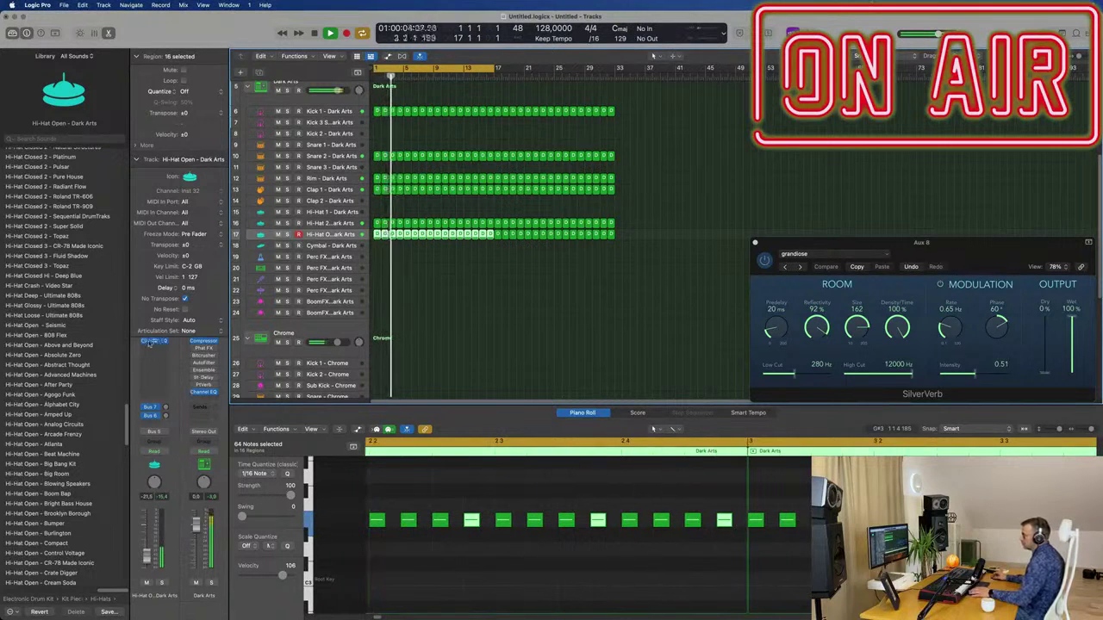
click(136, 160)
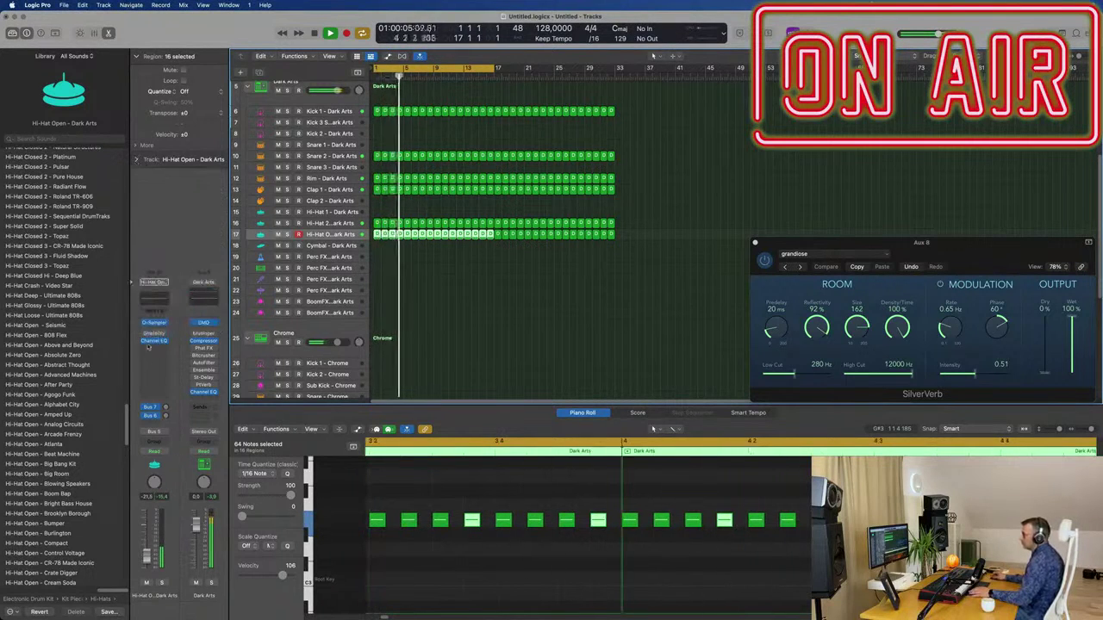
click(156, 324)
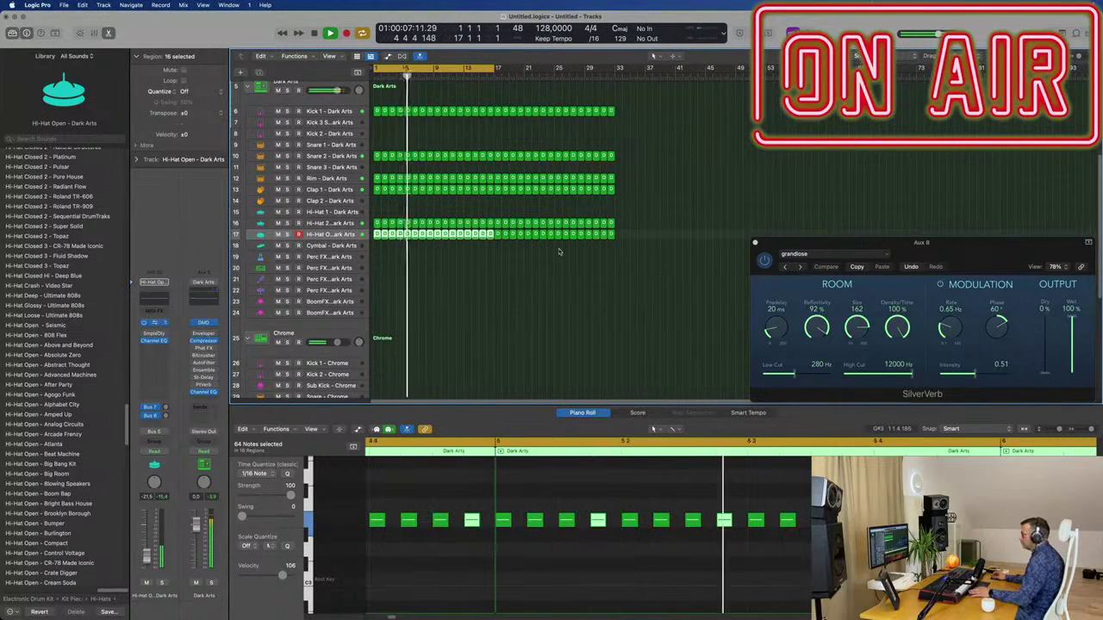
mouse_move(832, 293)
mouse_down()
mouse_move(818, 277)
mouse_move(456, 250)
mouse_move(389, 216)
mouse_move(395, 203)
mouse_up()
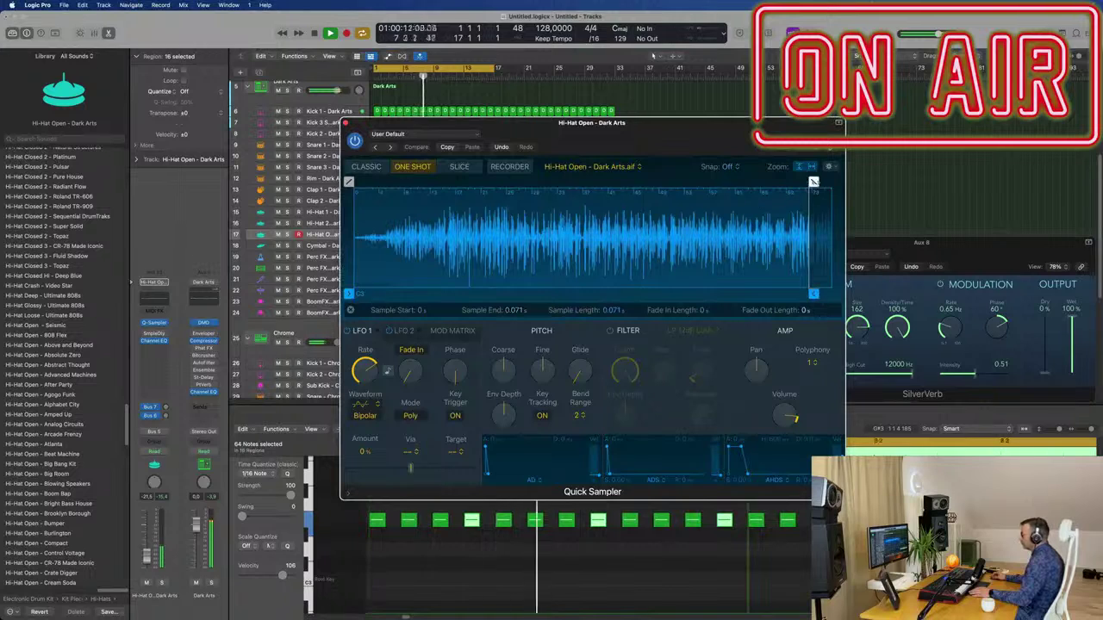
- Shorten the open hi-hat sample to end at 0.066 s with a 0.007 s fade-out, and close the Quick Sampler
drag(813, 182, 766, 182)
mouse_move(813, 293)
mouse_down()
mouse_move(841, 300)
mouse_move(696, 297)
mouse_up()
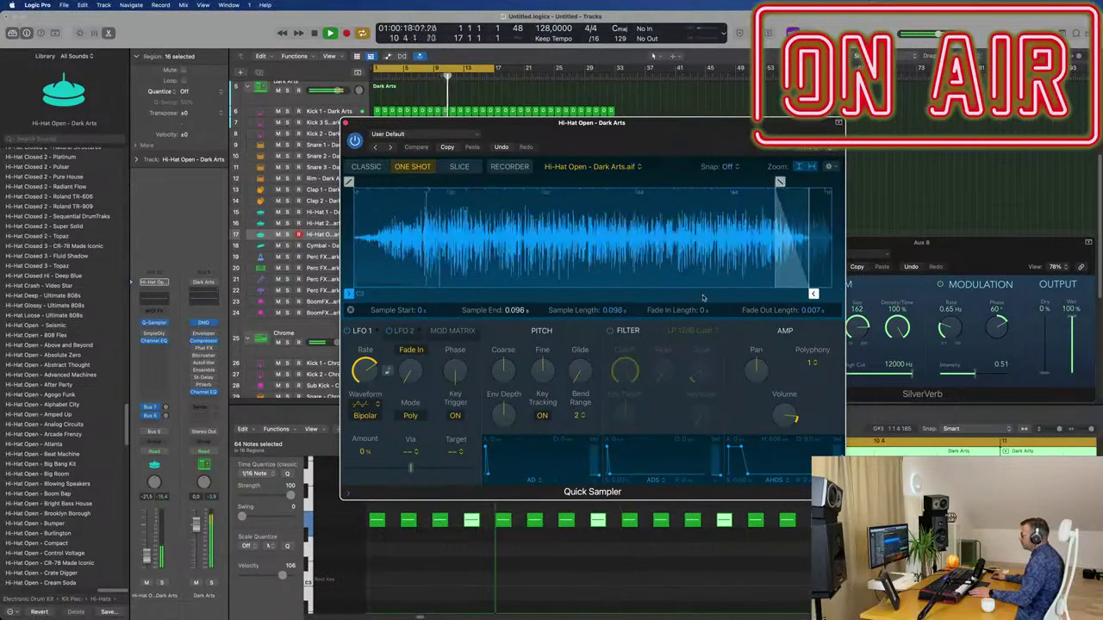
drag(796, 296, 698, 296)
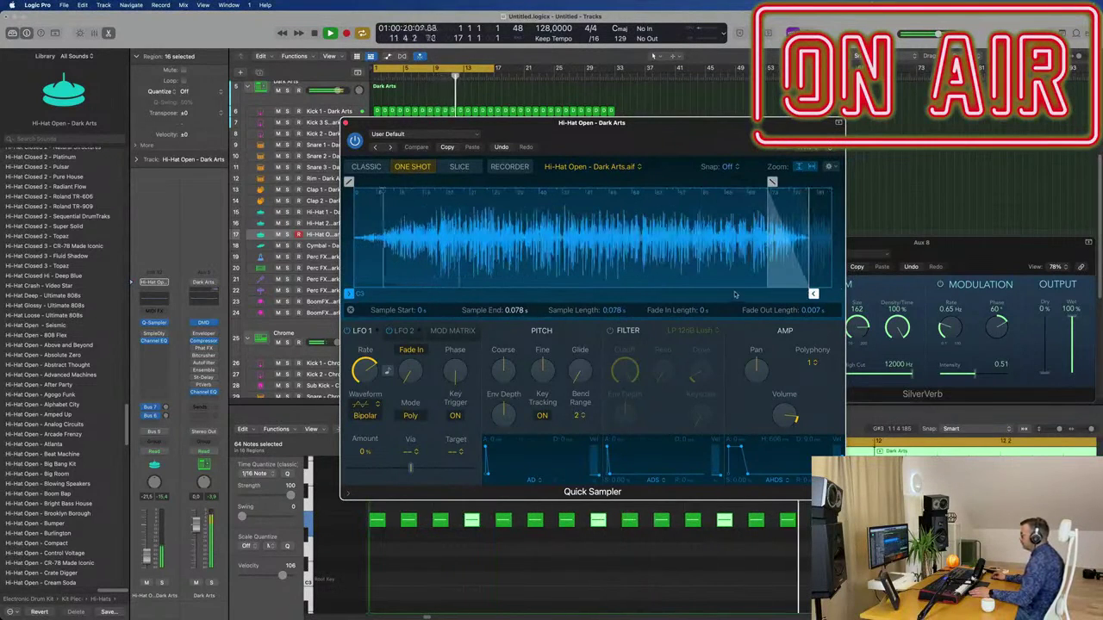
drag(814, 295, 784, 294)
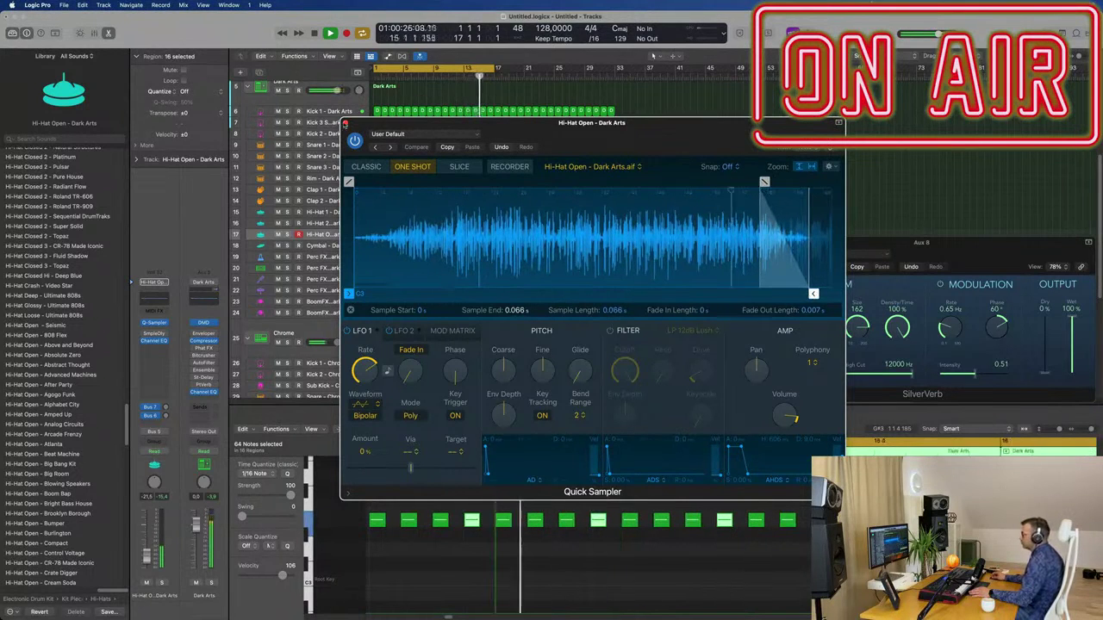
key(super+w)
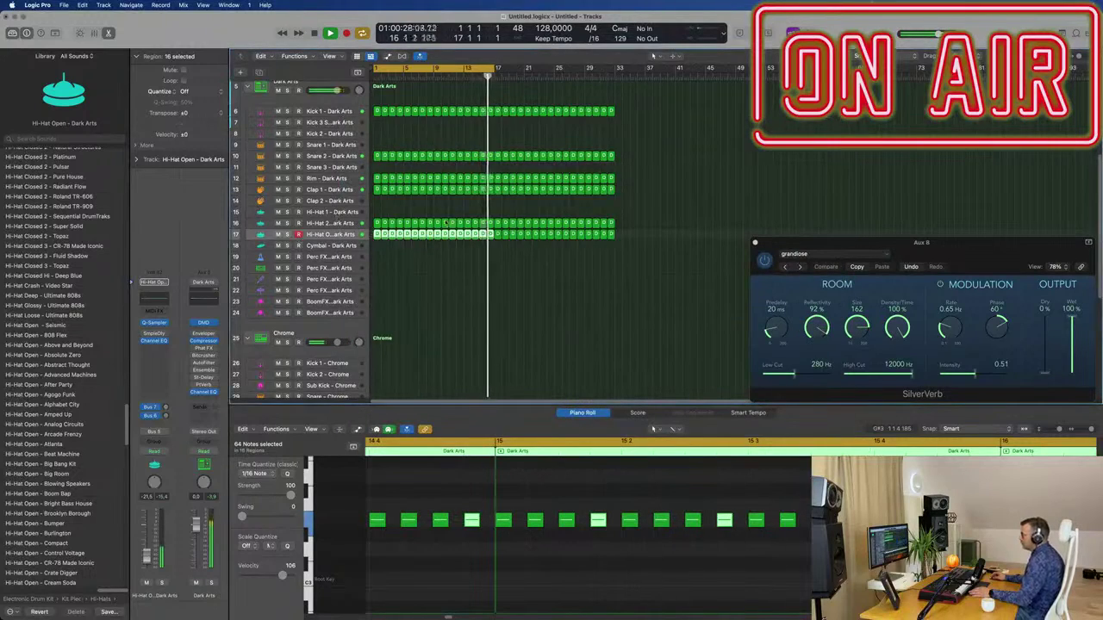
- Repeat the Chordal Perks and Ghost Sprinklers regions once so they continue from bar 17 to bar 33
scroll(326, 200, up, 5)
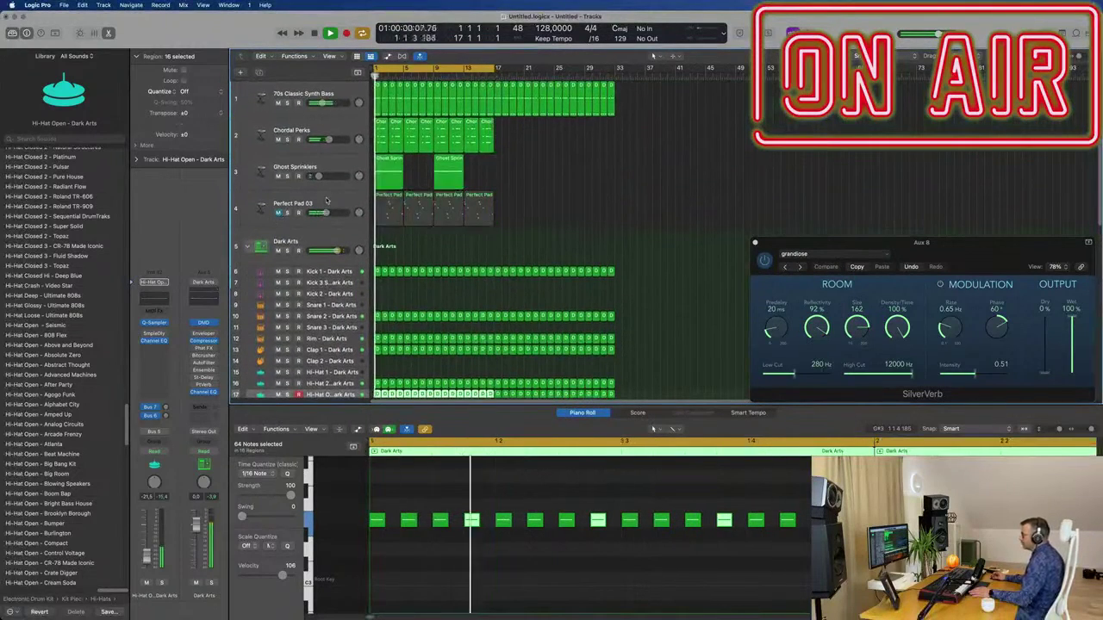
click(326, 201)
scroll(535, 128, down, 1)
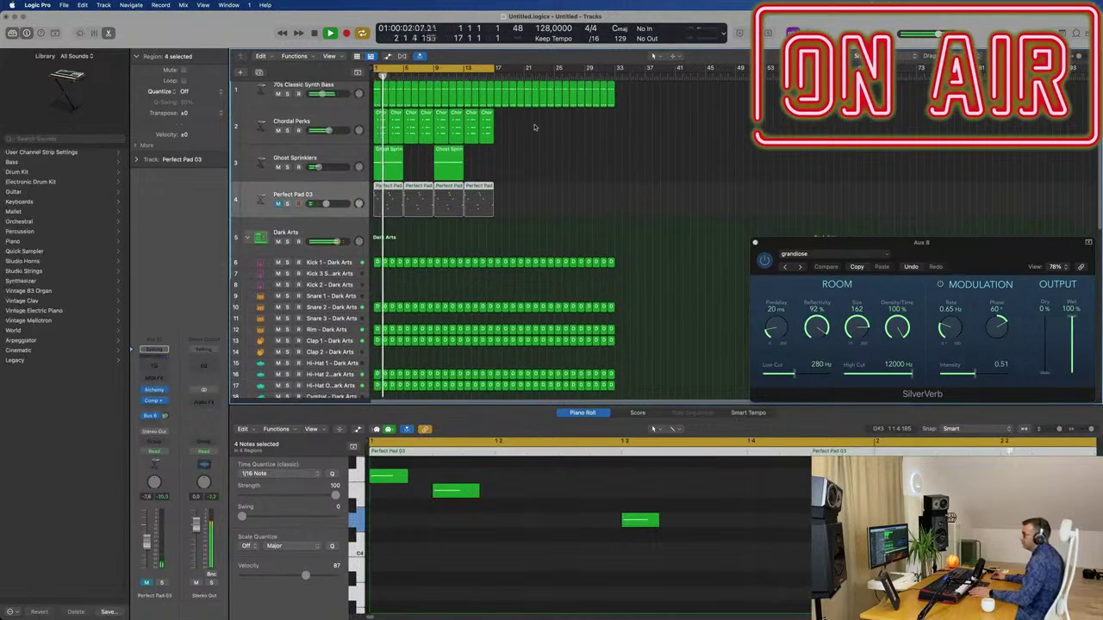
drag(534, 127, 387, 167)
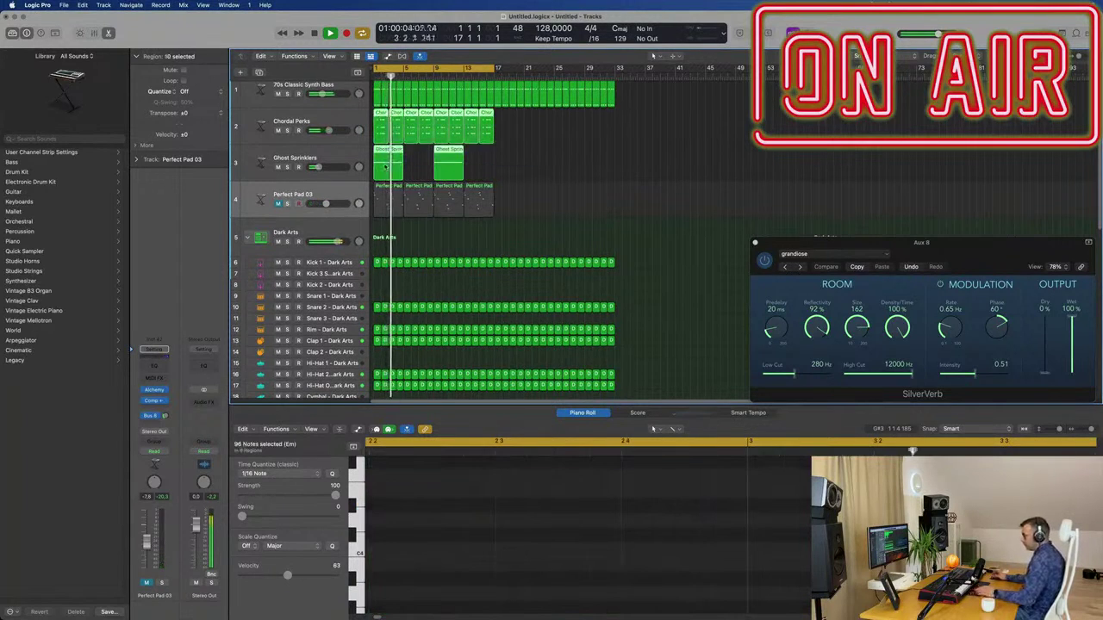
key(super+r)
click(724, 147)
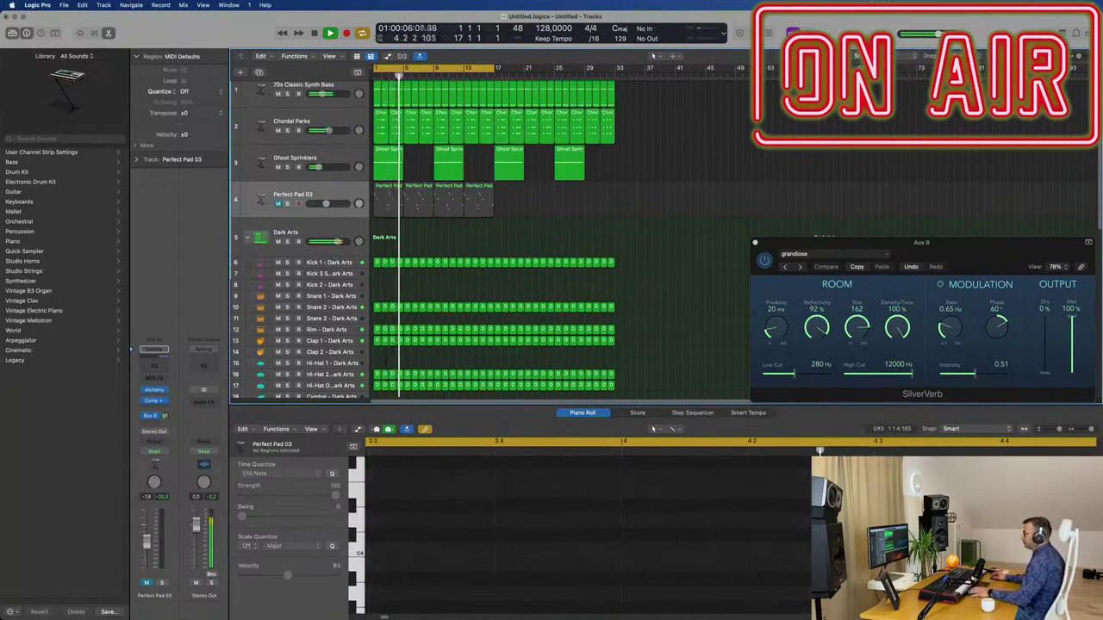
- Show the secondary ruler in the Tracks area and extend the cycle range to bar 33
click(332, 56)
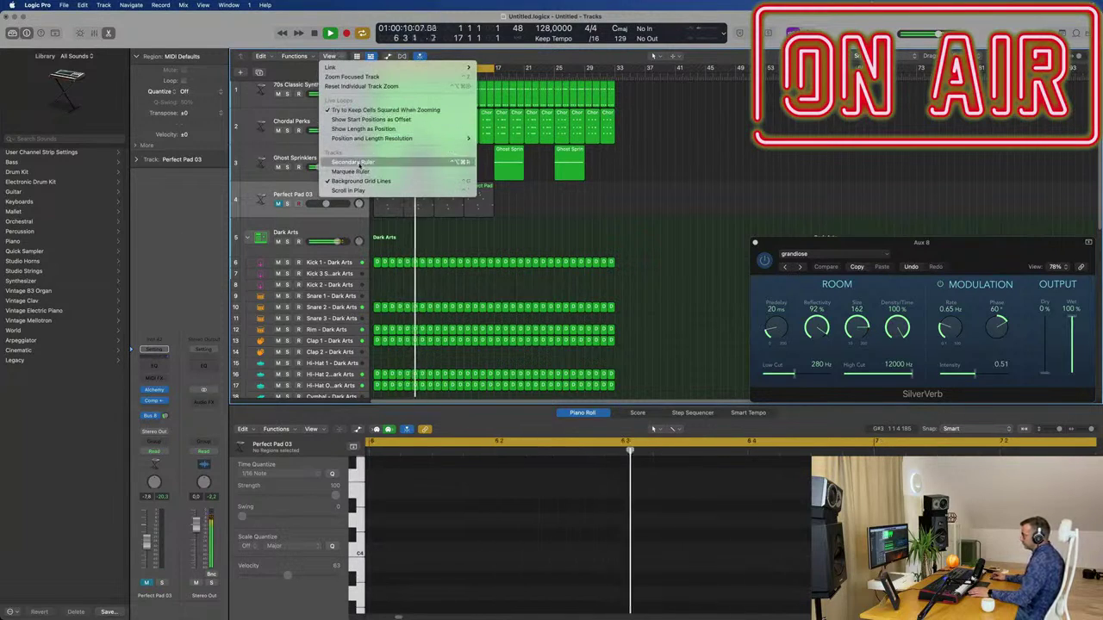
click(352, 162)
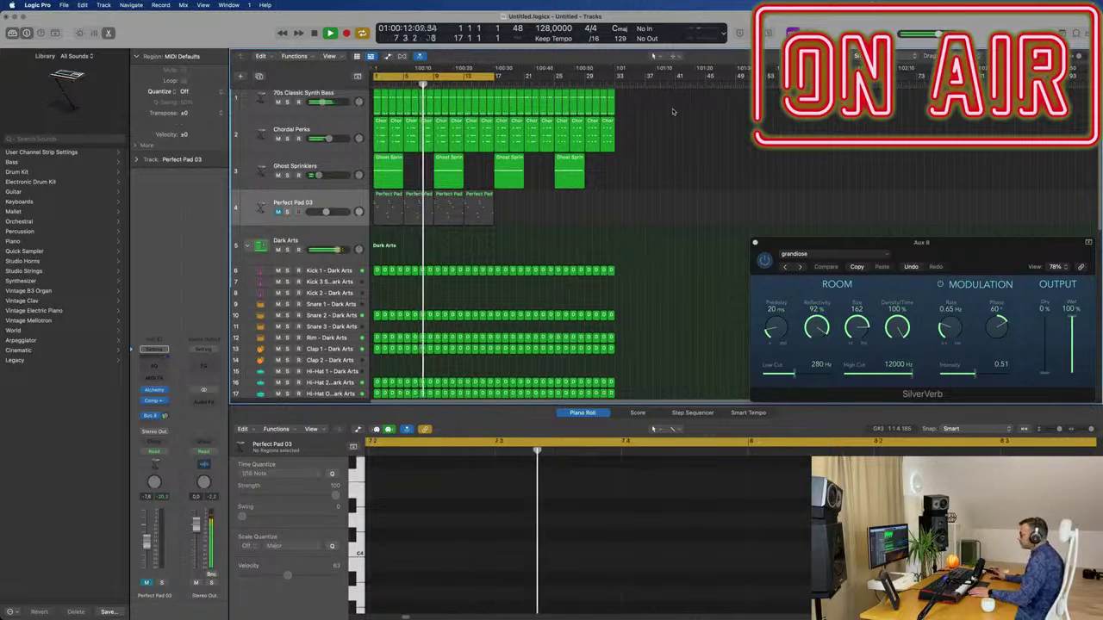
drag(496, 78, 617, 86)
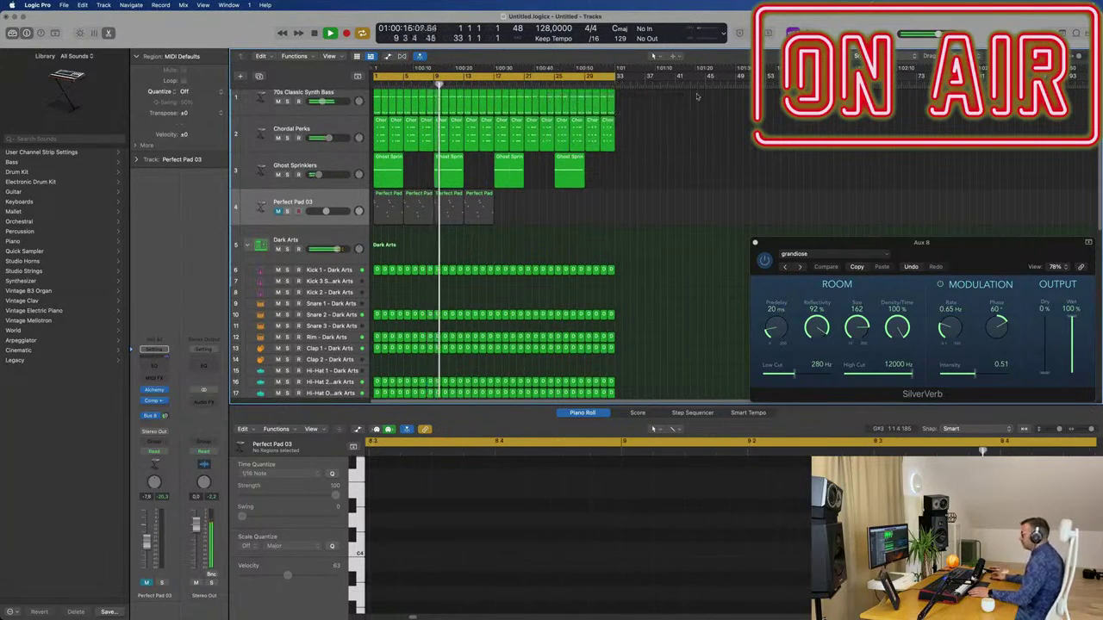
- Repeat all regions of the 32-bar arrangement three times and extend the cycle range to bar 129
scroll(687, 177, up, 1)
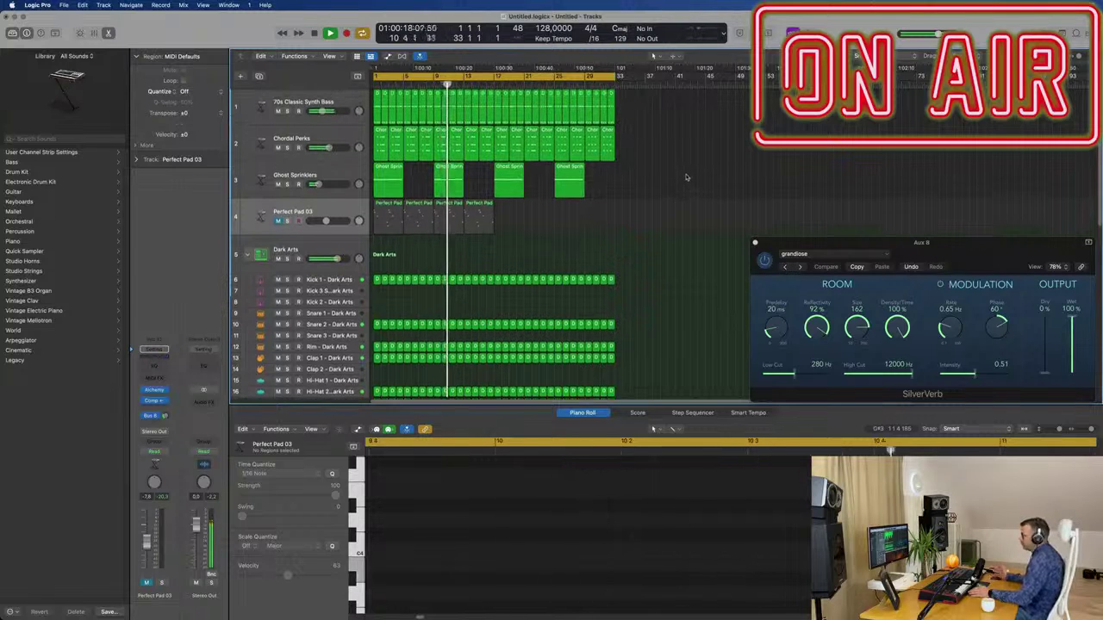
scroll(661, 178, left, 2)
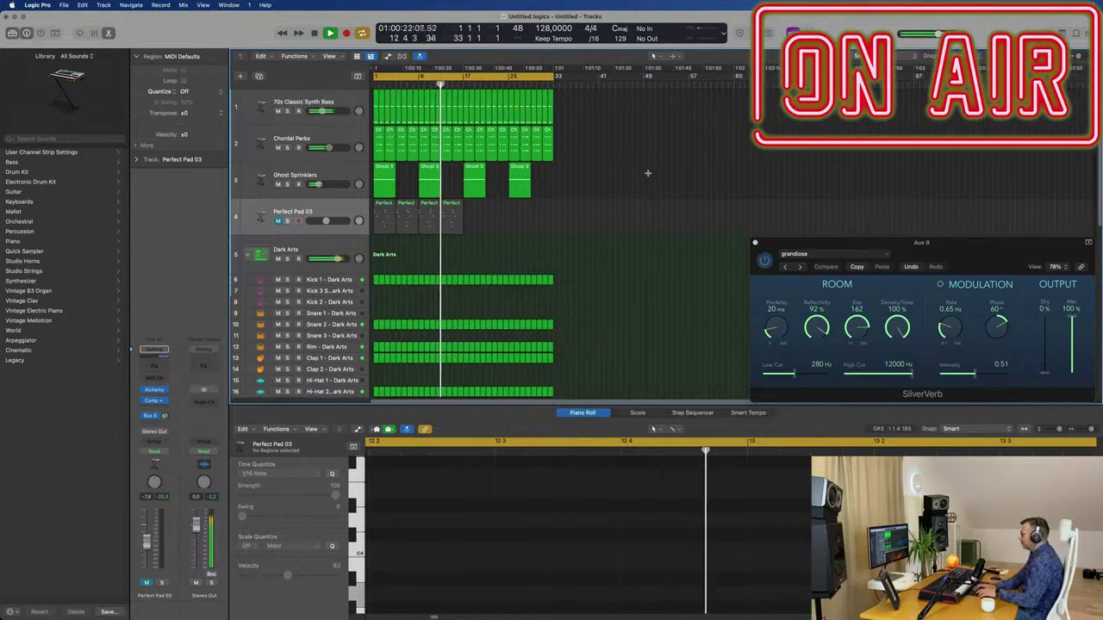
key(super+a)
key(super+r)
key(super+r)
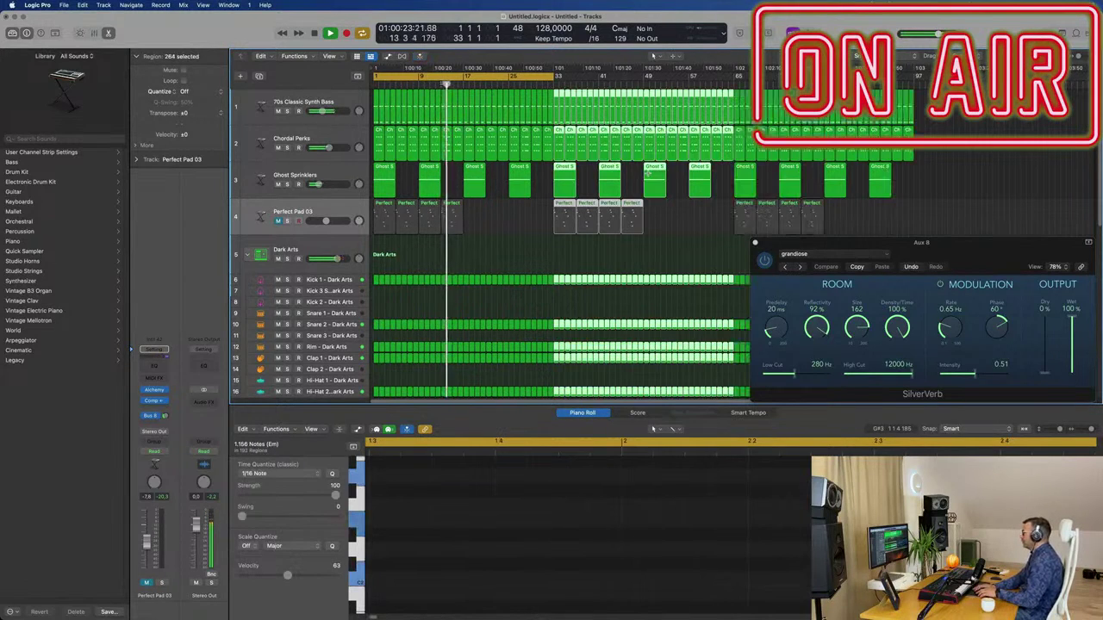
key(super+r)
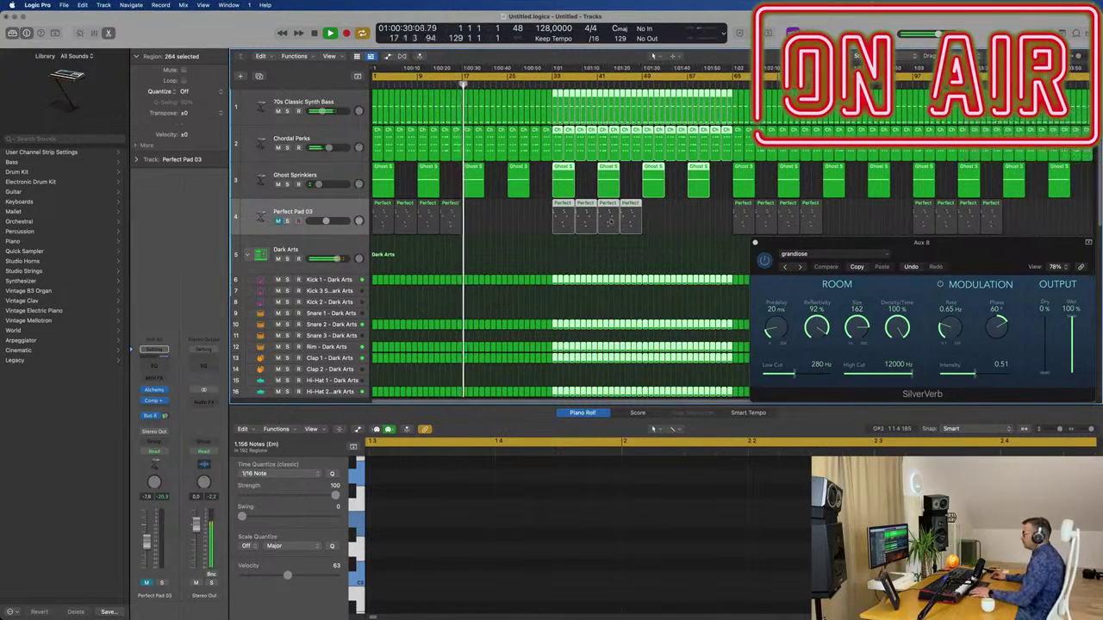
- Copy all Chrome closed hi-hat regions 16 bars onward, starting at bar 17, to fill the gaps on that track
click(508, 256)
scroll(487, 256, down, 10)
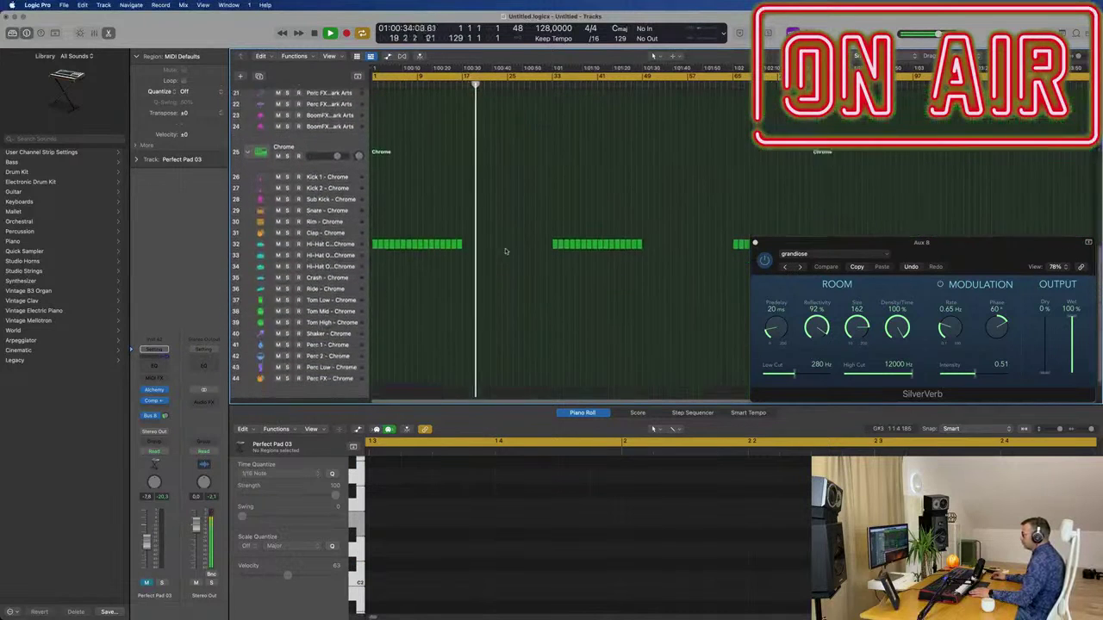
scroll(505, 252, down, 2)
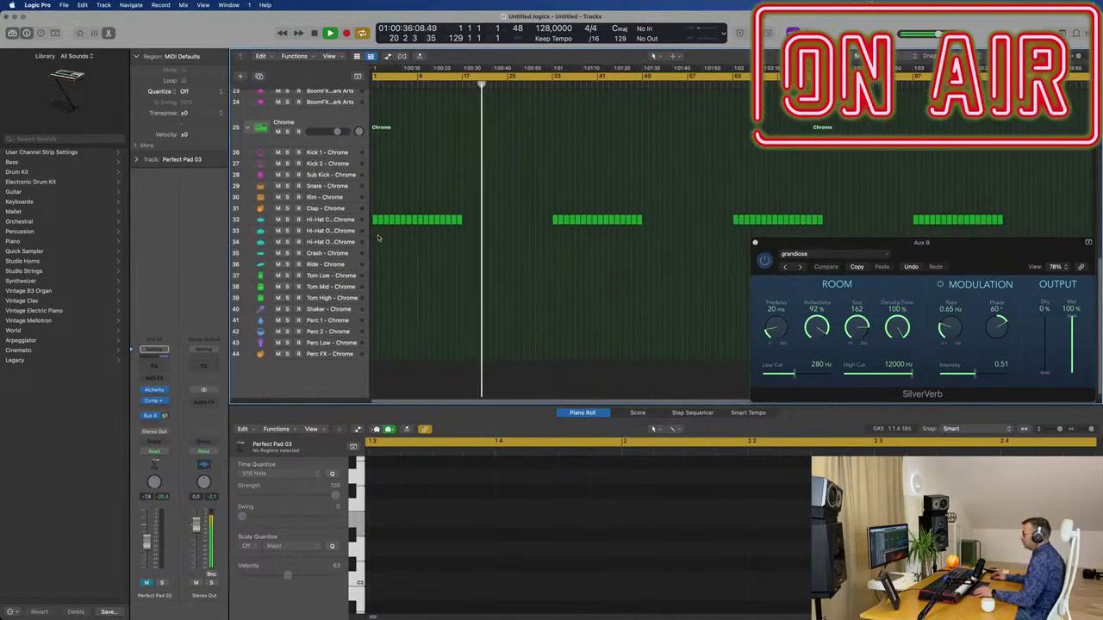
drag(375, 238, 1088, 202)
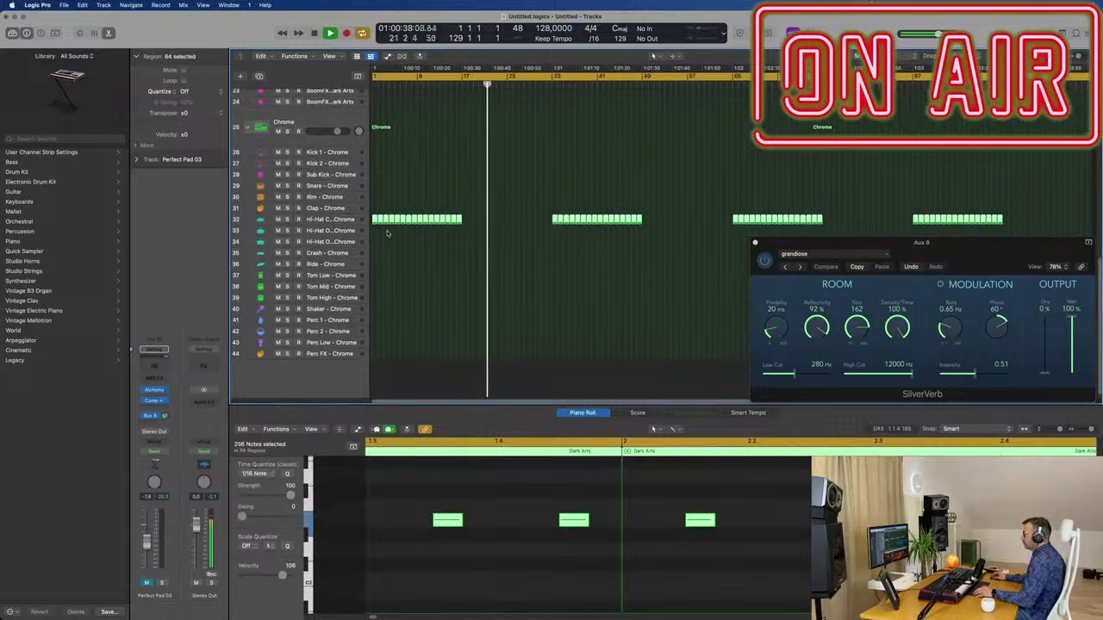
drag(385, 222, 470, 231)
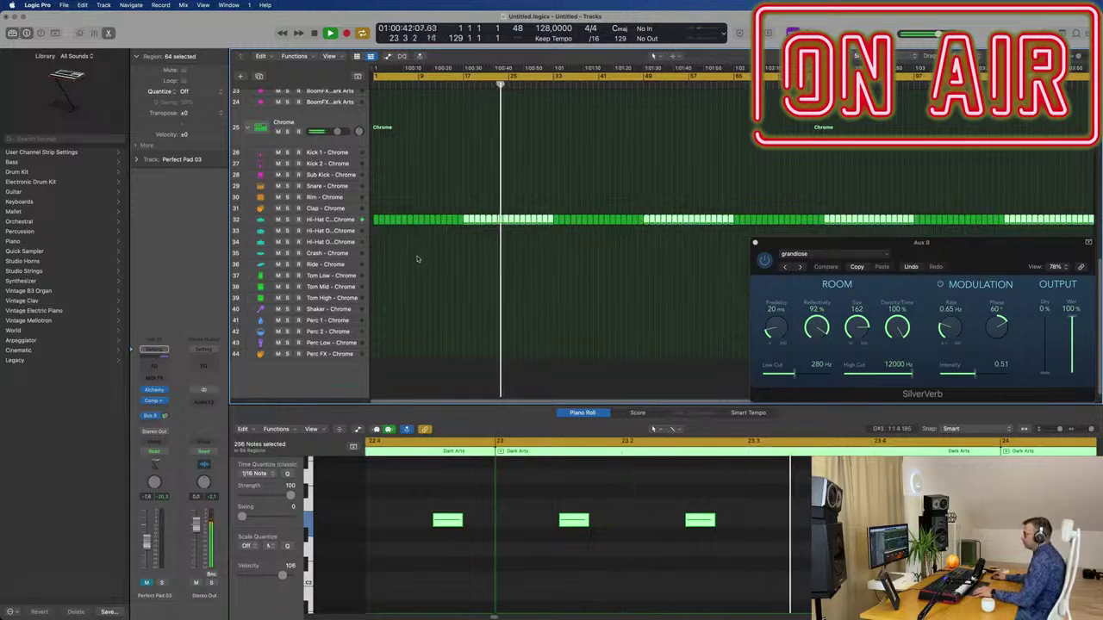
- Play the arrangement from the beginning, briefly unmute the Perfect Pad 03 track to hear it, and mute it again
scroll(429, 256, up, 5)
scroll(439, 257, up, 5)
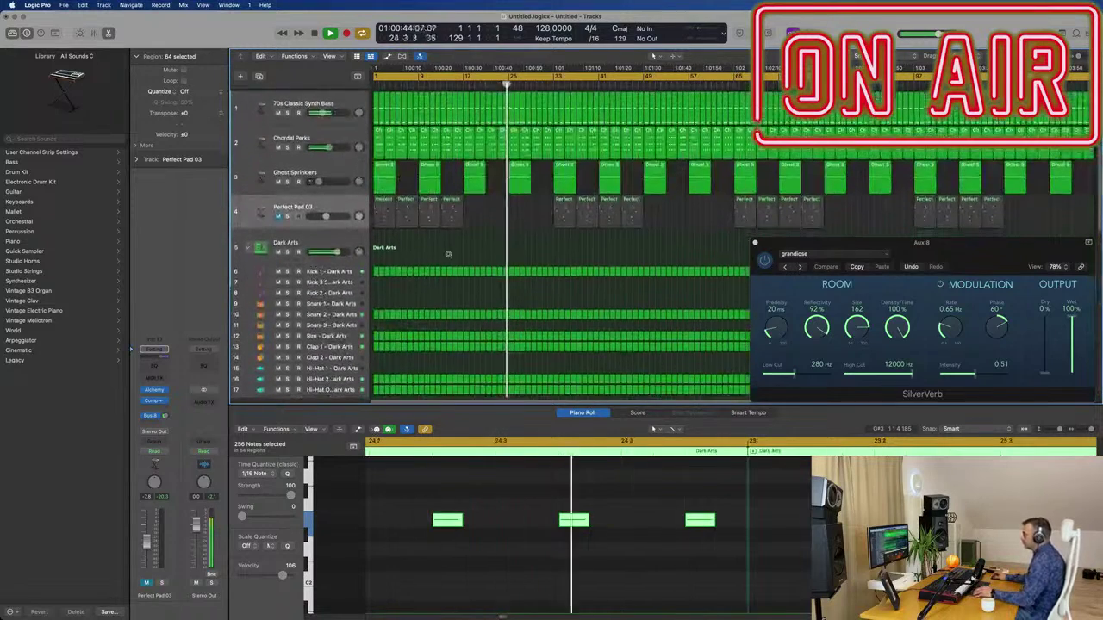
click(450, 252)
key(Return)
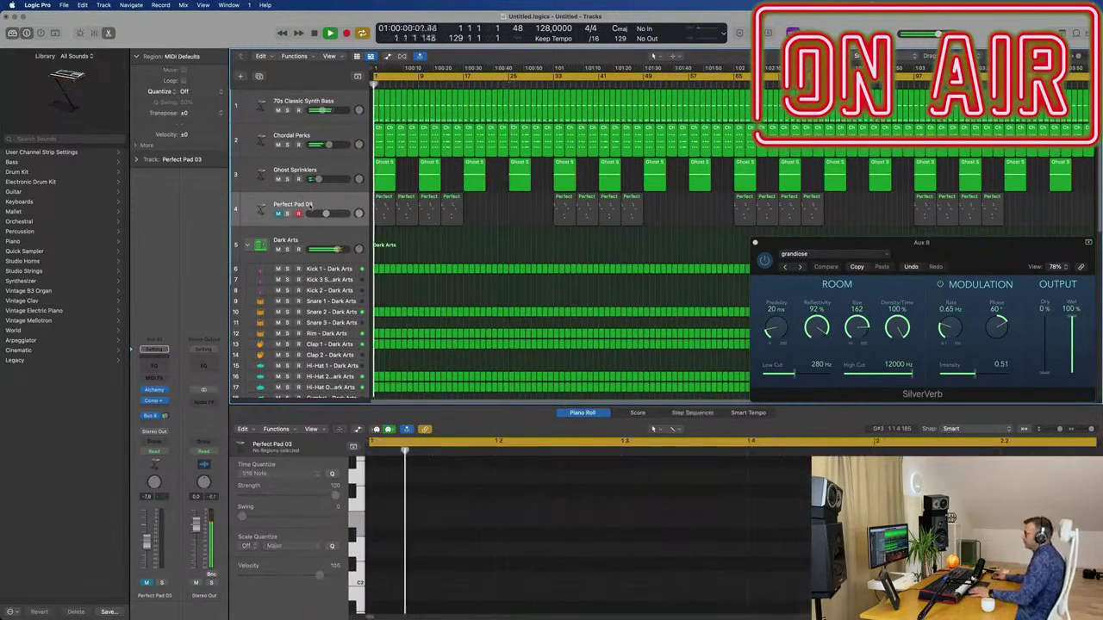
click(278, 214)
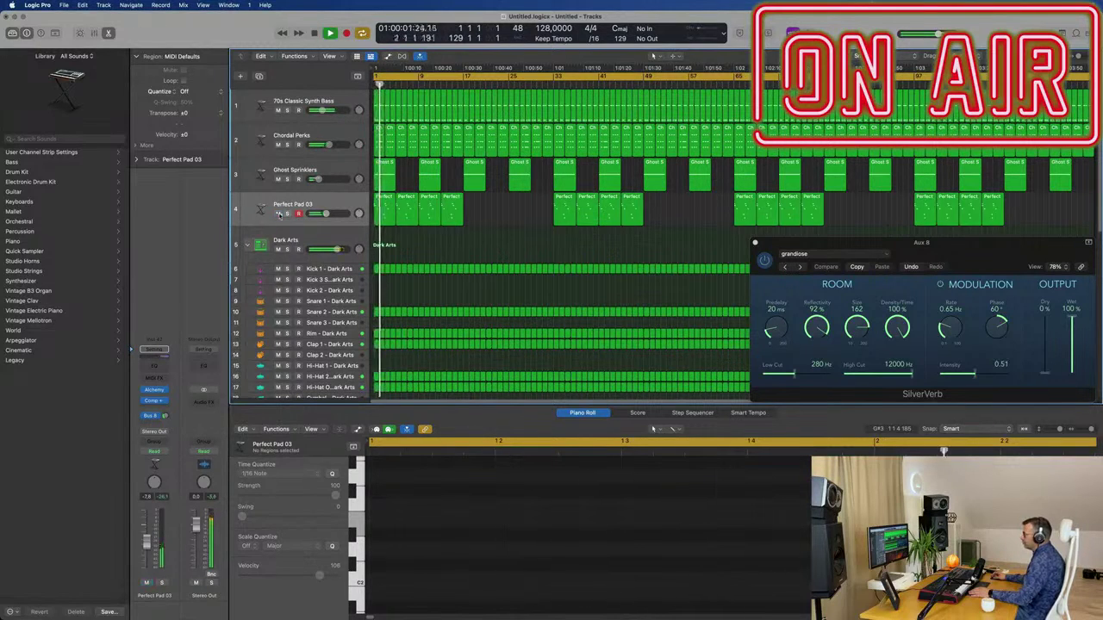
click(278, 214)
- Duplicate the 70s Classic Synth Bass track, copy its first region onto the new track at bar 1, and stop playback
click(336, 99)
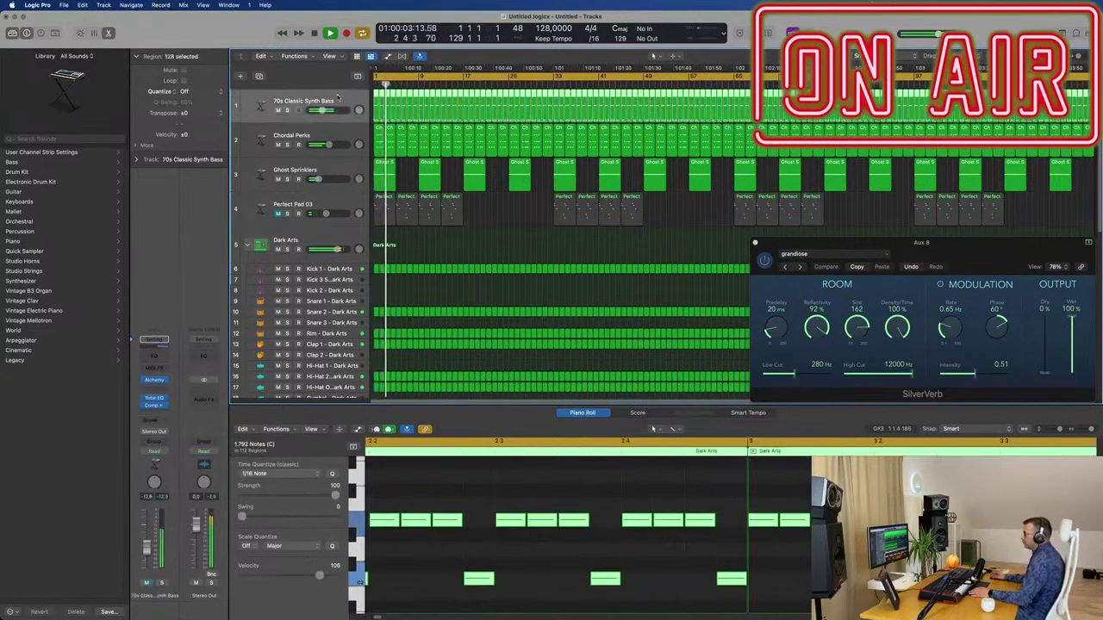
click(259, 77)
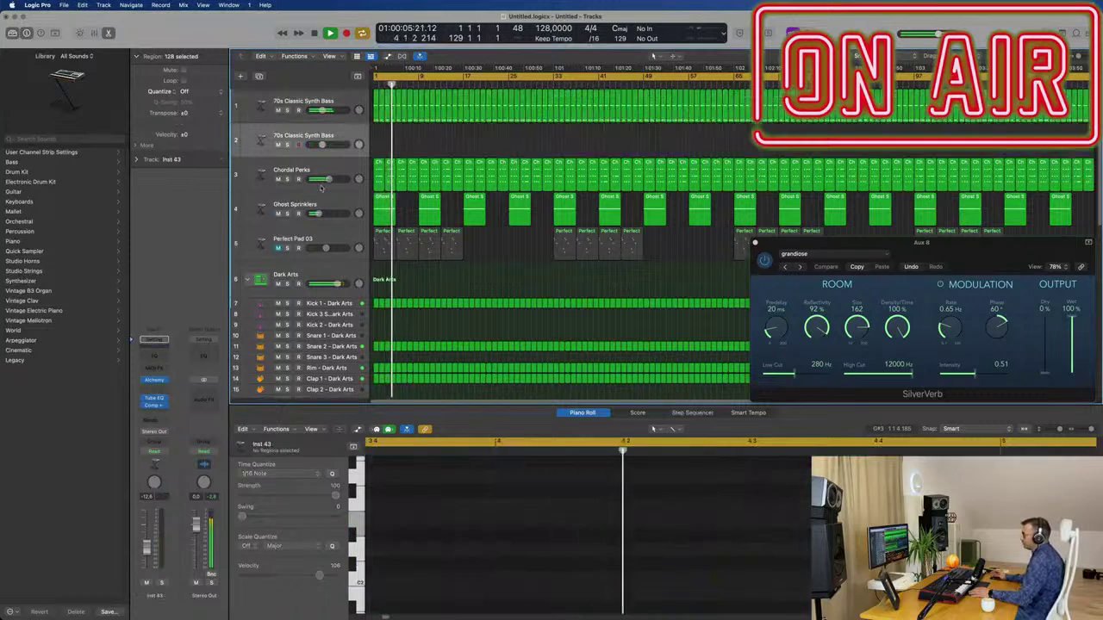
drag(376, 112, 375, 136)
key(space)
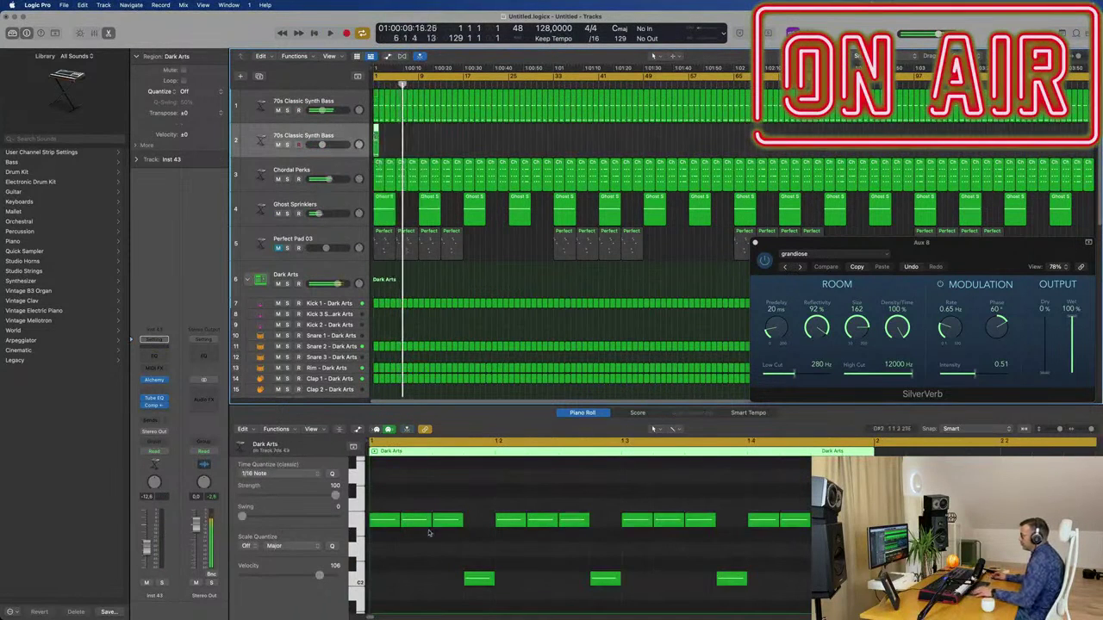
- Move the four low off-beat notes of the copied bass region to just above the repeated notes in the Piano Roll
drag(387, 503, 810, 610)
scroll(508, 600, up, 2)
click(436, 574)
drag(429, 559, 887, 592)
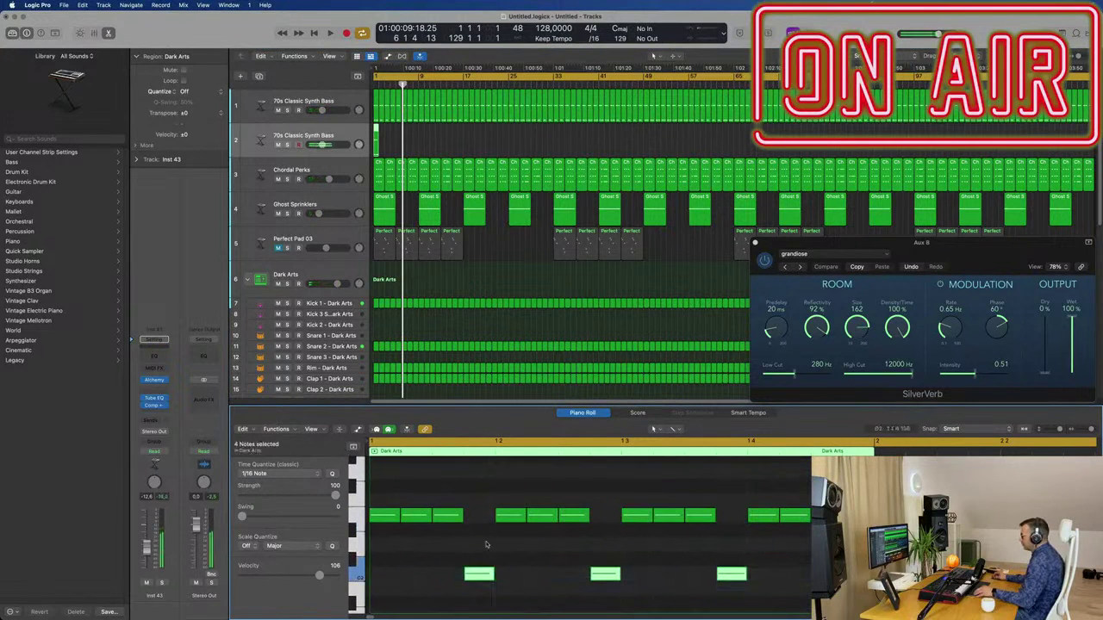
drag(476, 578, 479, 501)
drag(452, 543, 853, 593)
key(BackSpace)
click(399, 141)
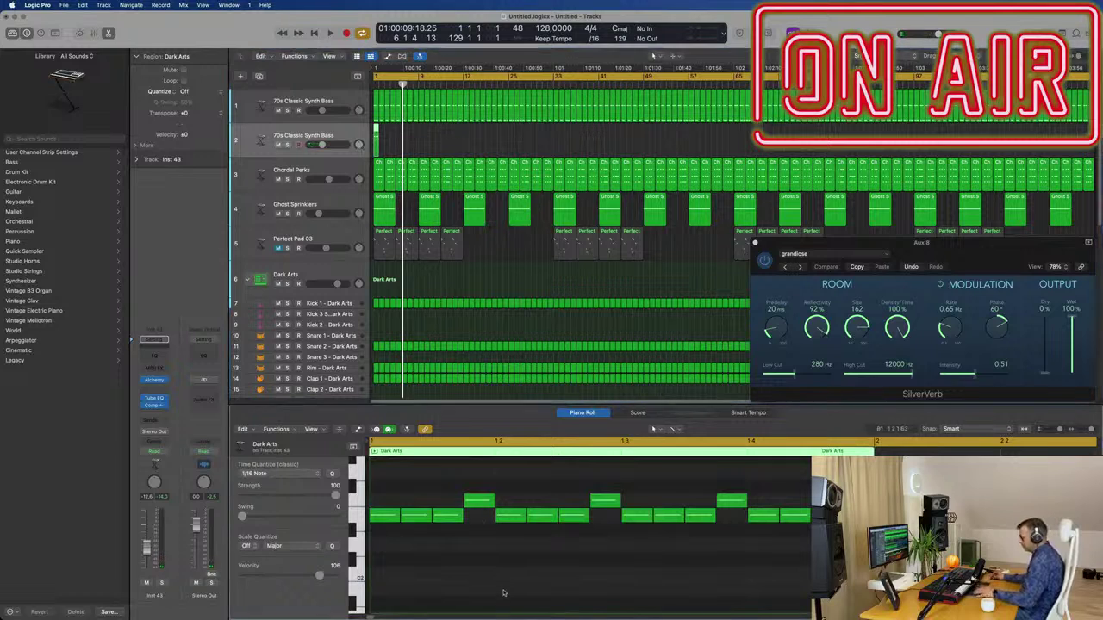
- Transpose all notes of the copied bass region together and play the arrangement from the beginning
key(super+a)
key(Delete)
key(Return)
key(space)
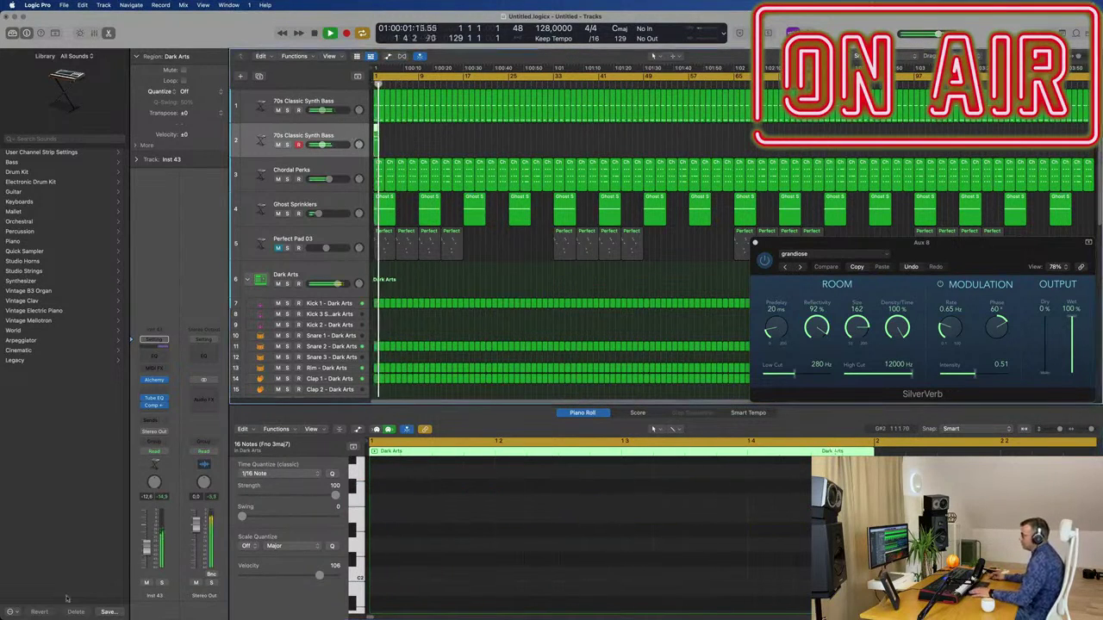
- Repeat the copied bass region along the whole second 70s Classic Synth Bass track, play from the beginning, and select all its regions
key(space)
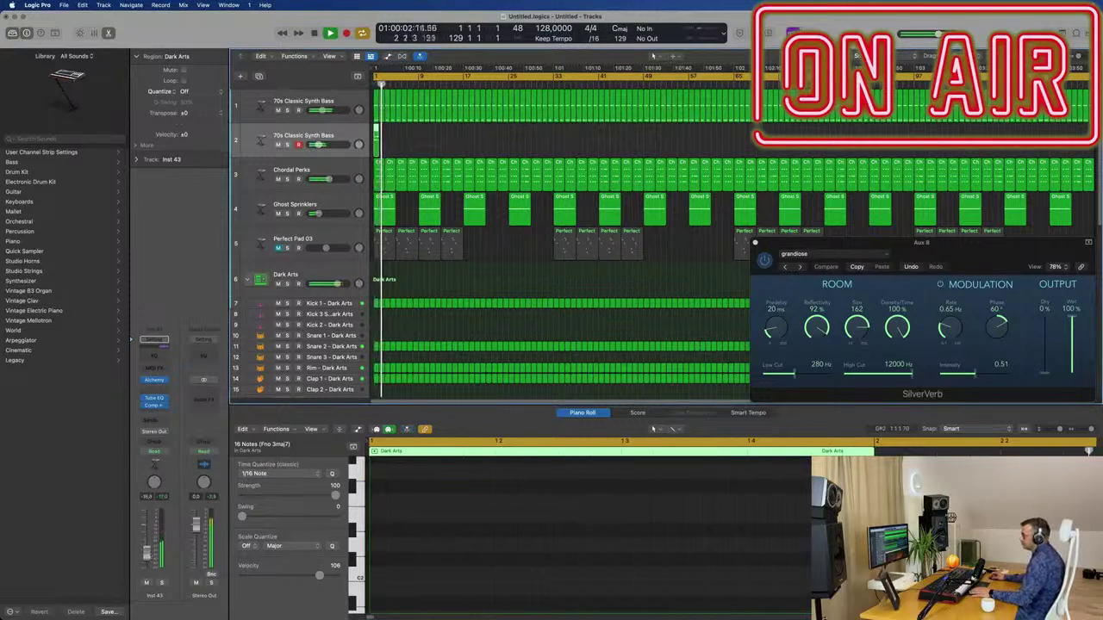
key(space)
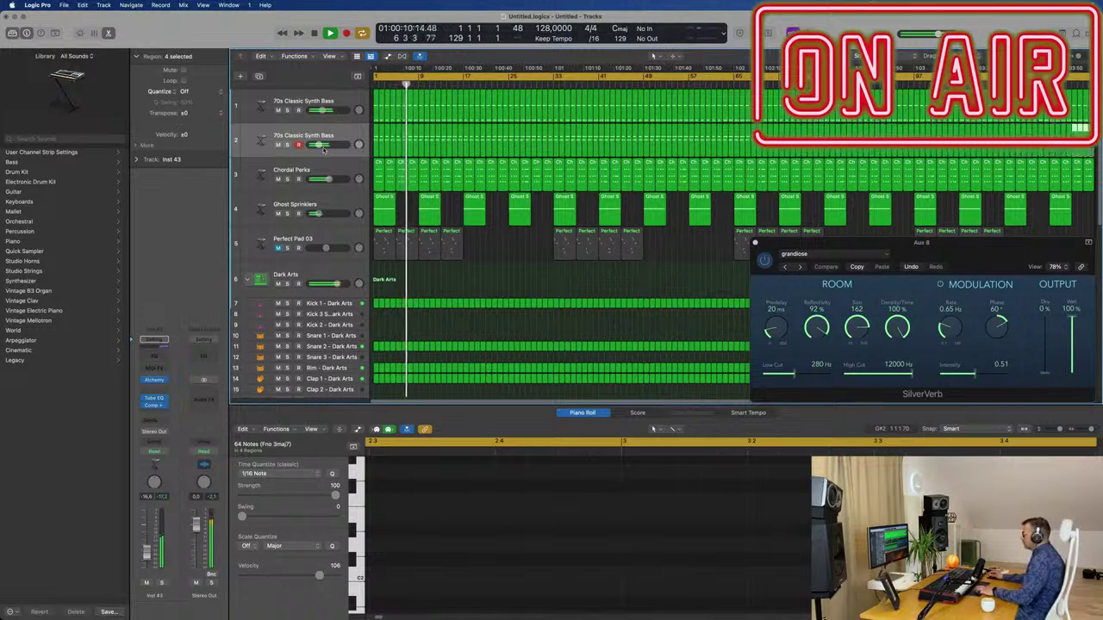
click(350, 138)
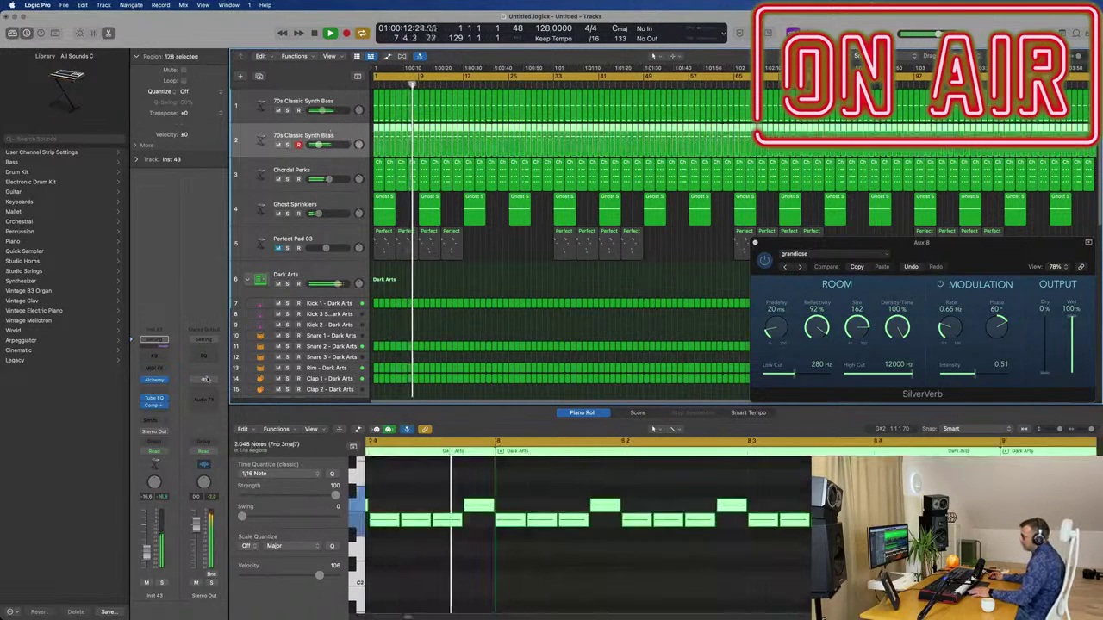
- Open the second bass track's Alchemy instrument, audition its Perform snapshots while adjusting the cutoff, and settle on Bright
click(155, 381)
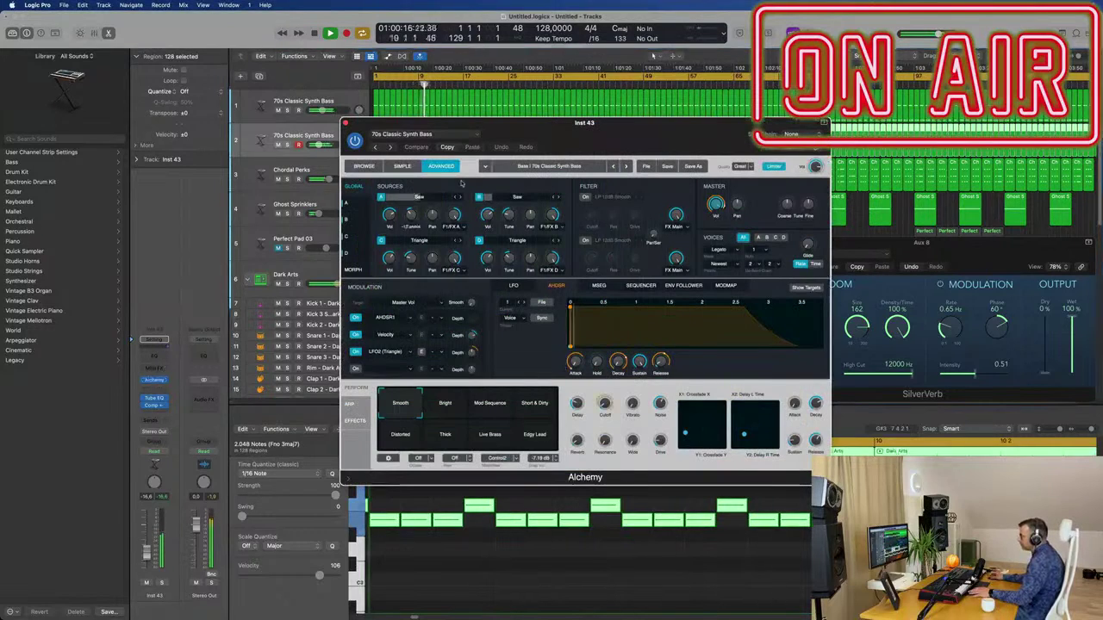
drag(592, 131, 582, 131)
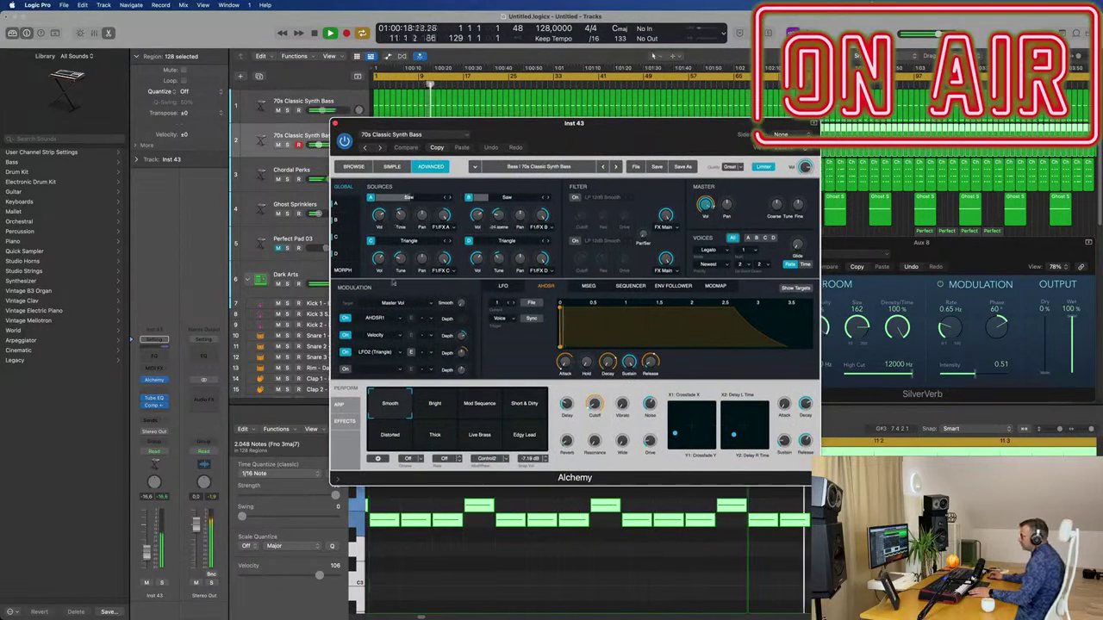
click(353, 168)
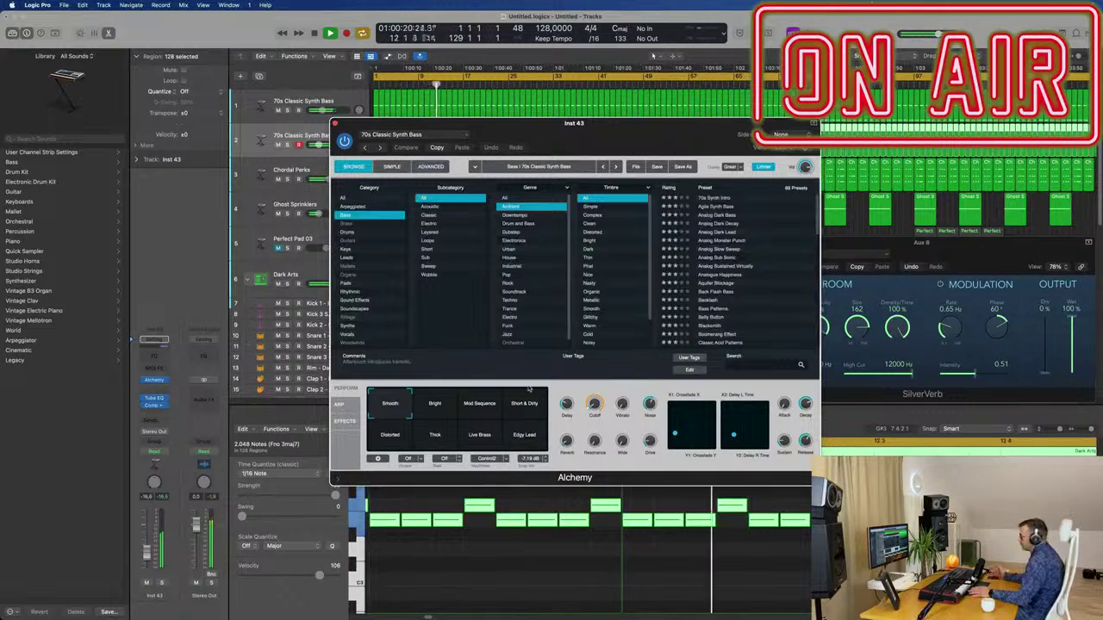
click(438, 412)
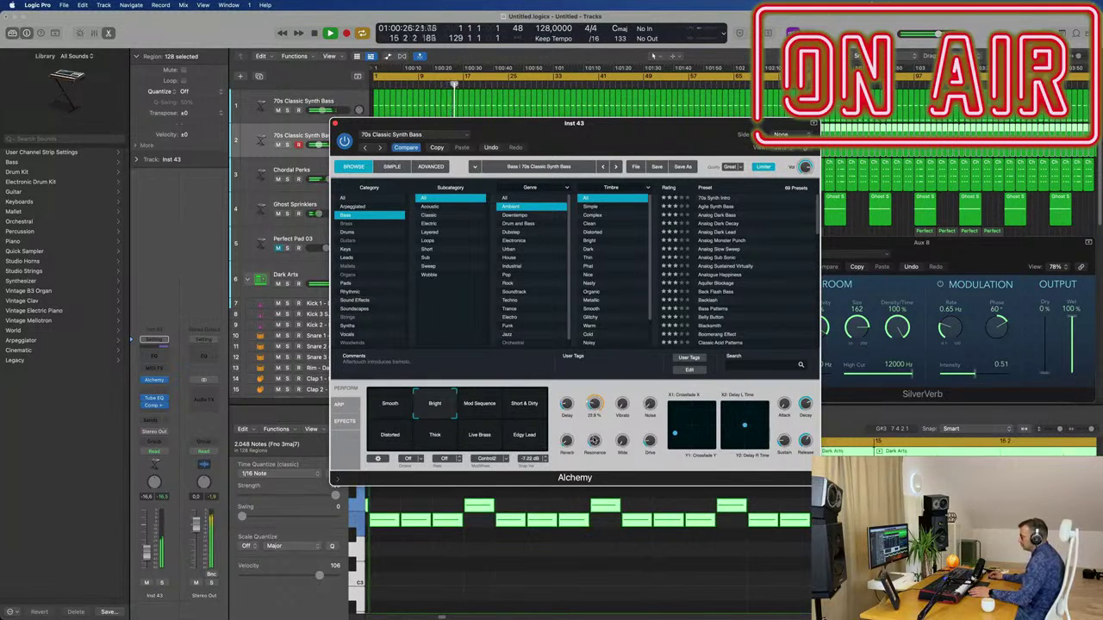
click(479, 405)
click(517, 409)
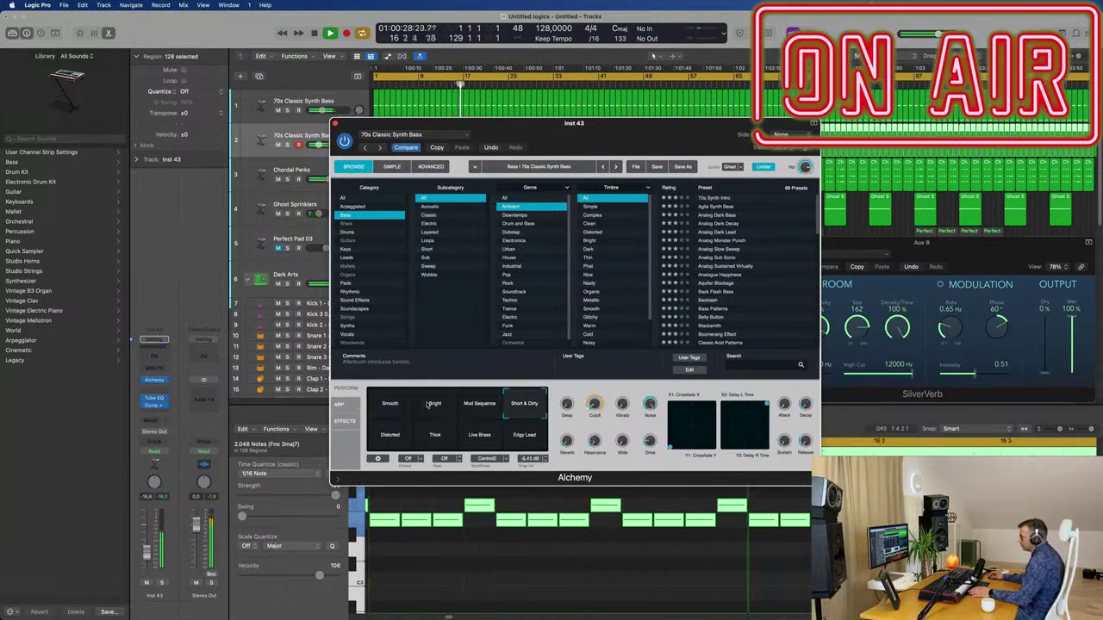
click(397, 437)
click(419, 440)
click(485, 439)
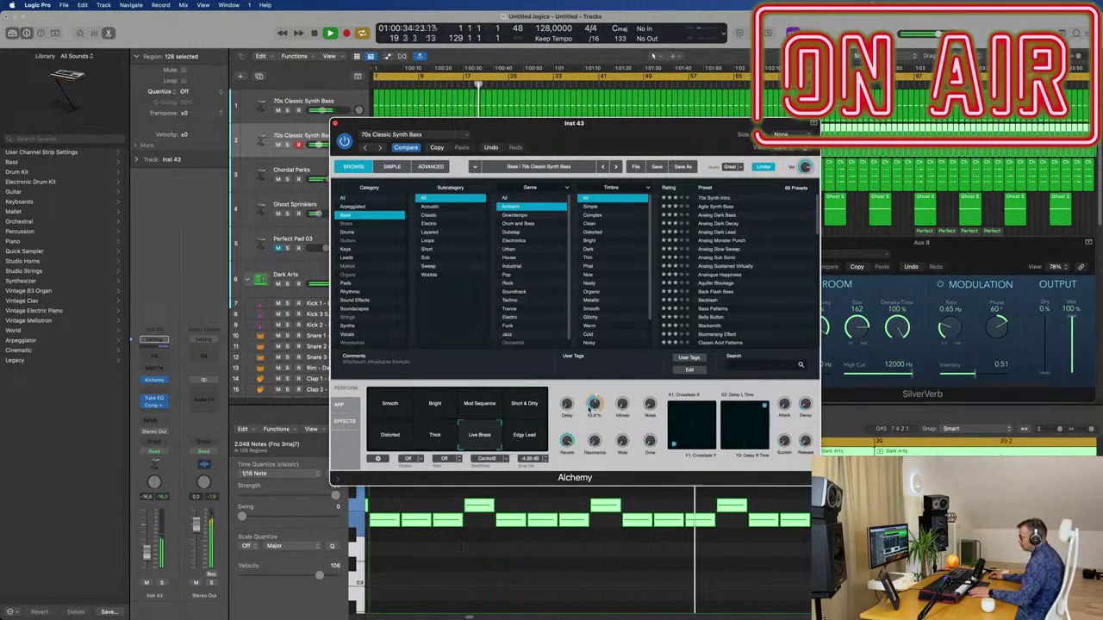
click(527, 440)
click(455, 416)
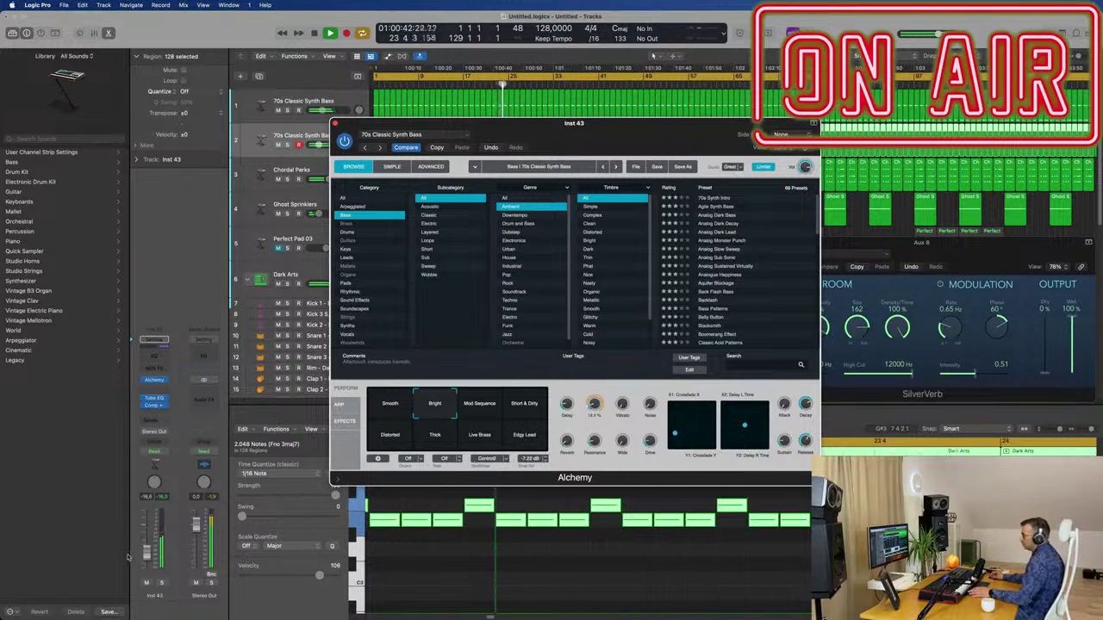
- Lower the second bass track's volume slightly and add a Channel EQ with a 12 dB/Oct low cut at 114 Hz
click(145, 584)
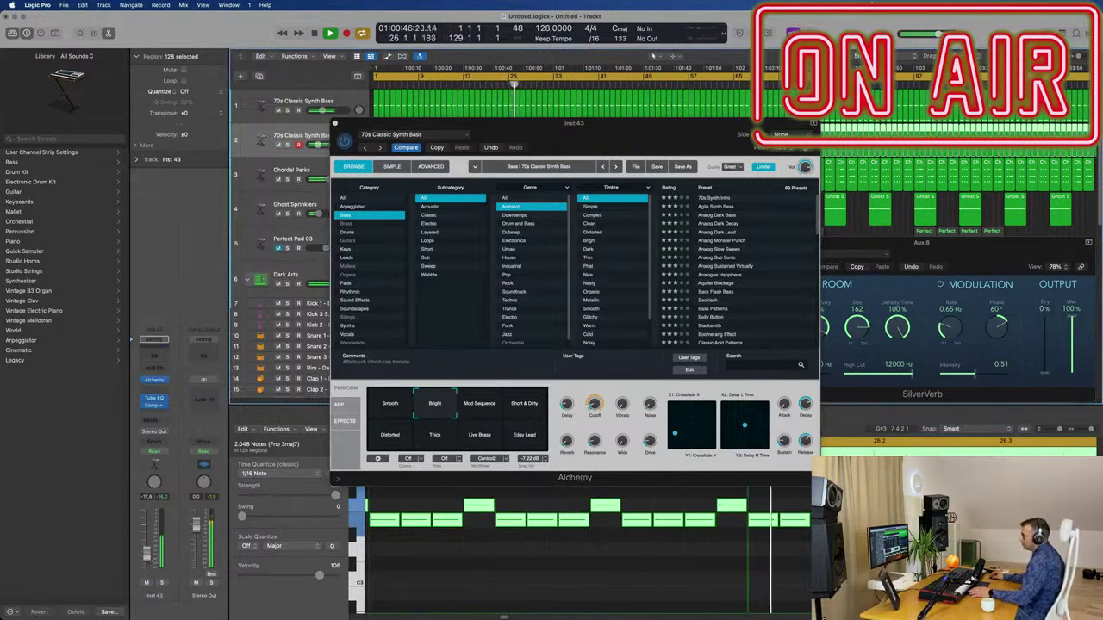
drag(617, 117, 752, 159)
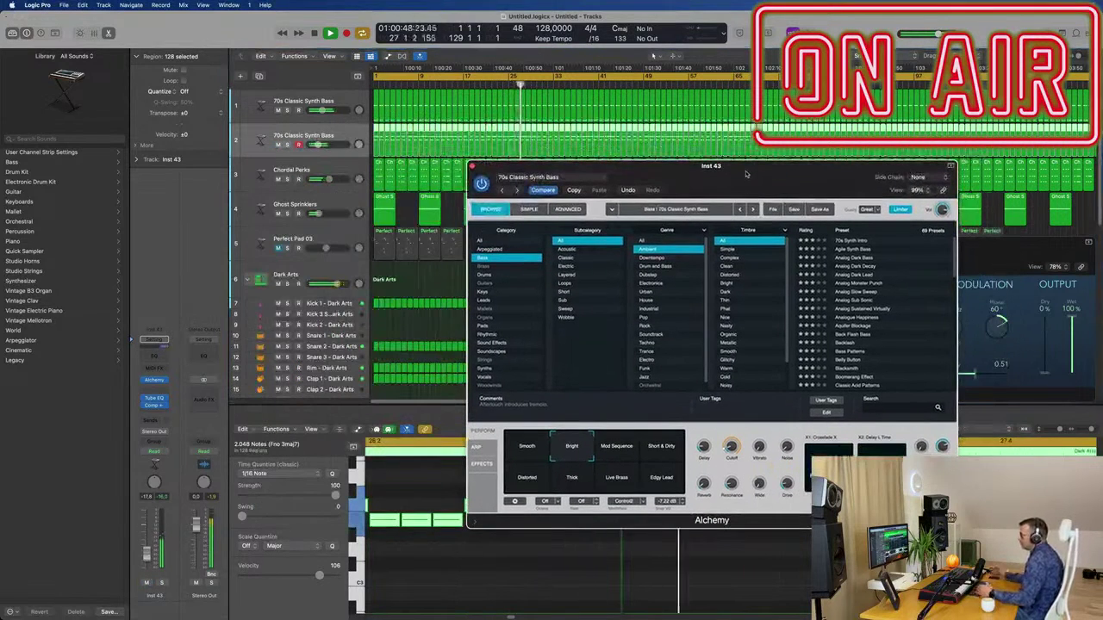
click(153, 342)
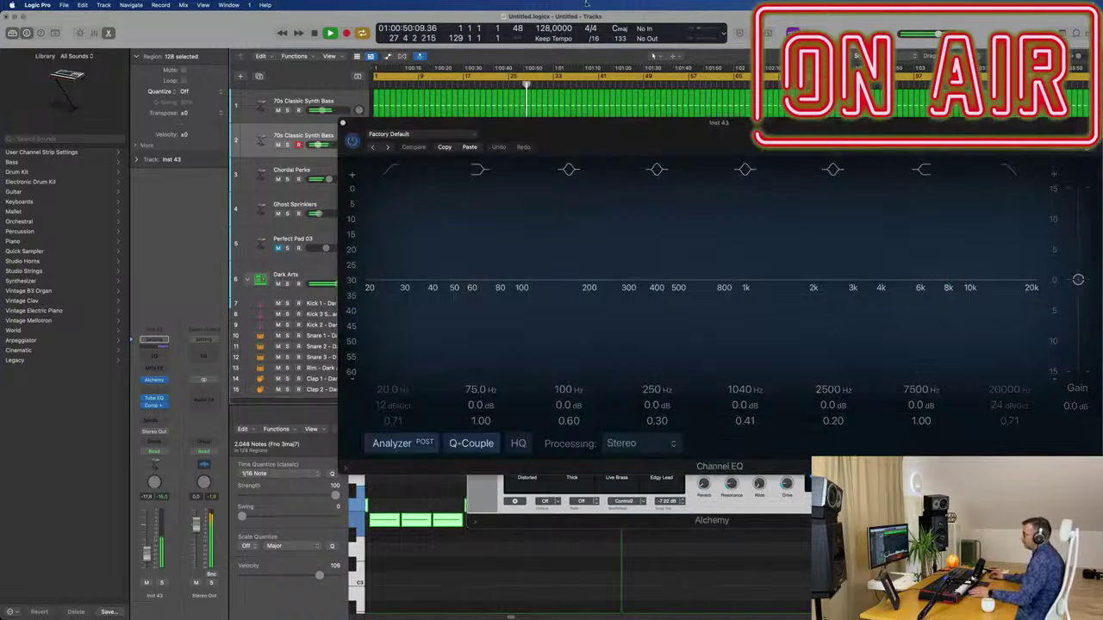
drag(384, 225, 510, 264)
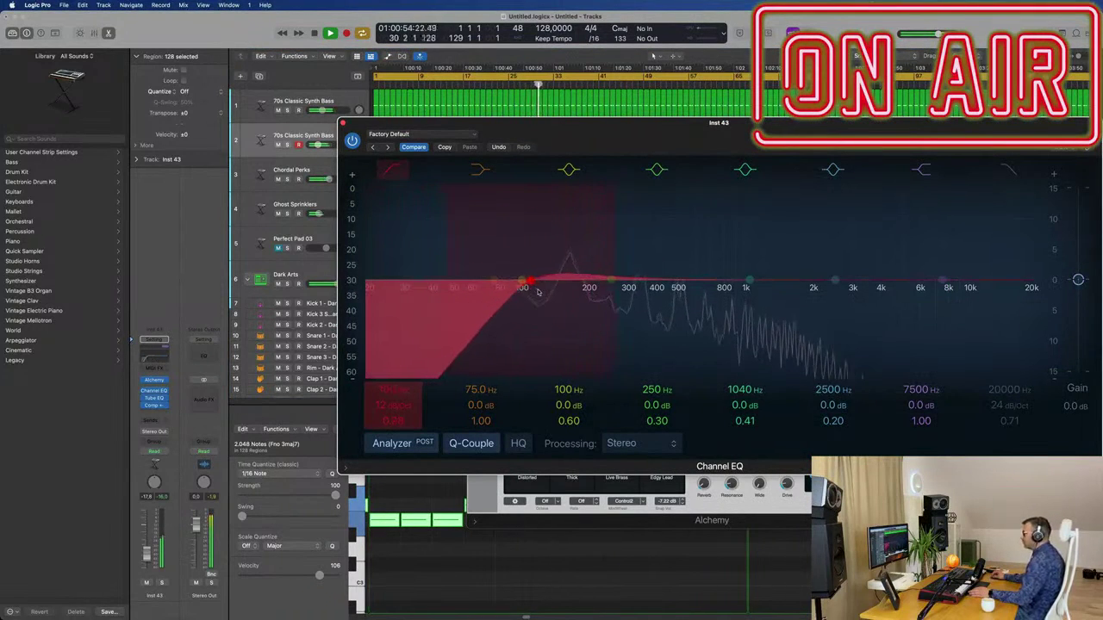
drag(540, 295, 540, 294)
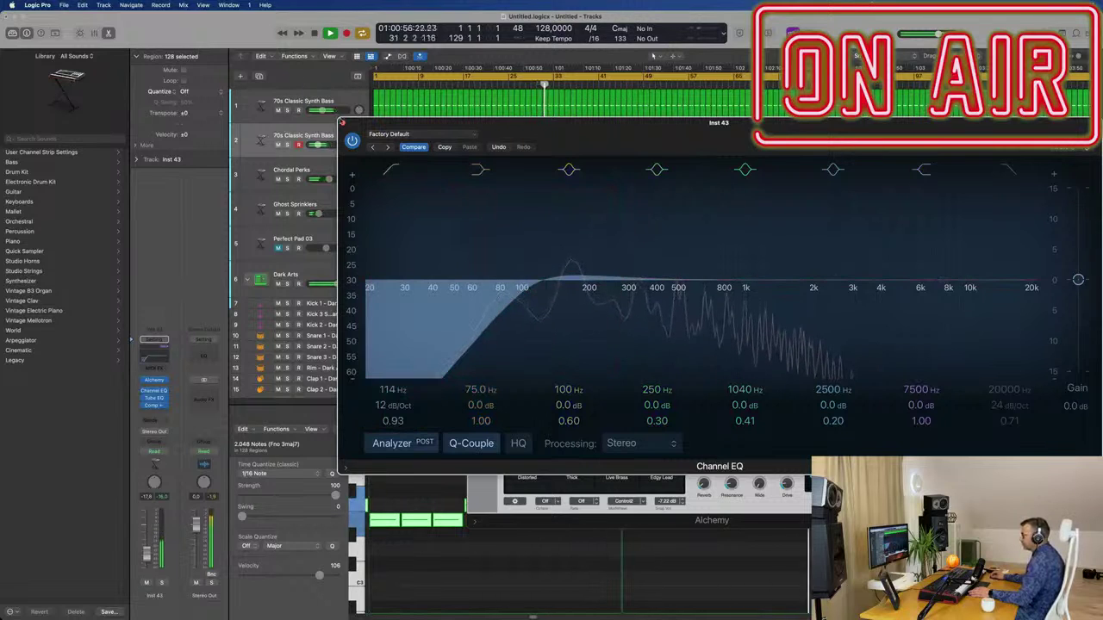
click(345, 110)
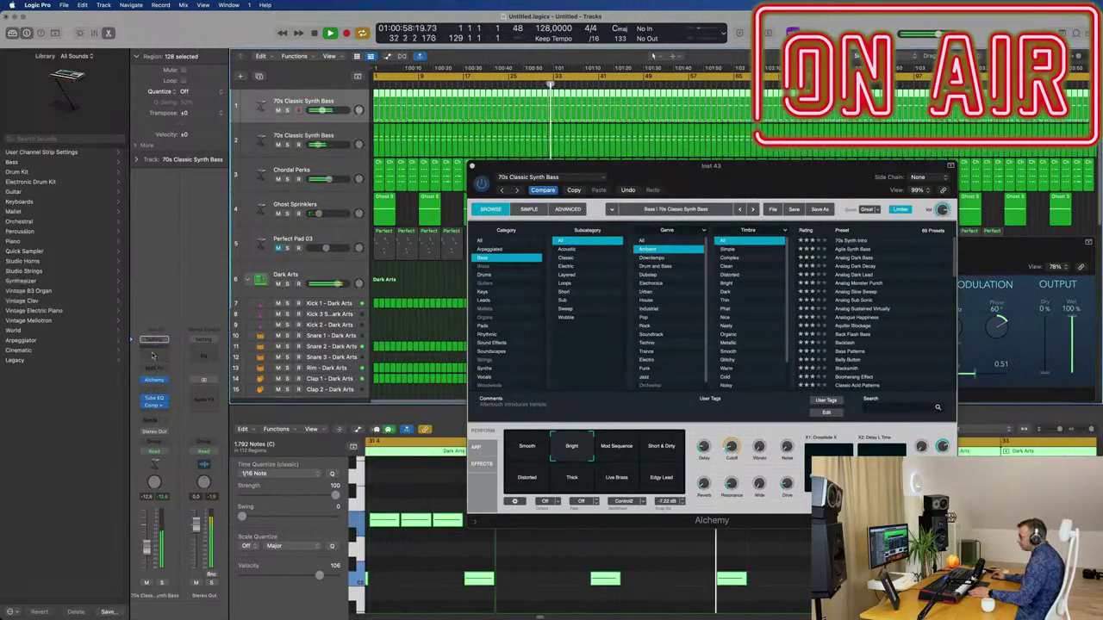
- Add a Channel EQ to the first bass track, boost its 75 Hz low shelf by 2.7 dB, and close the plug-in windows
click(153, 355)
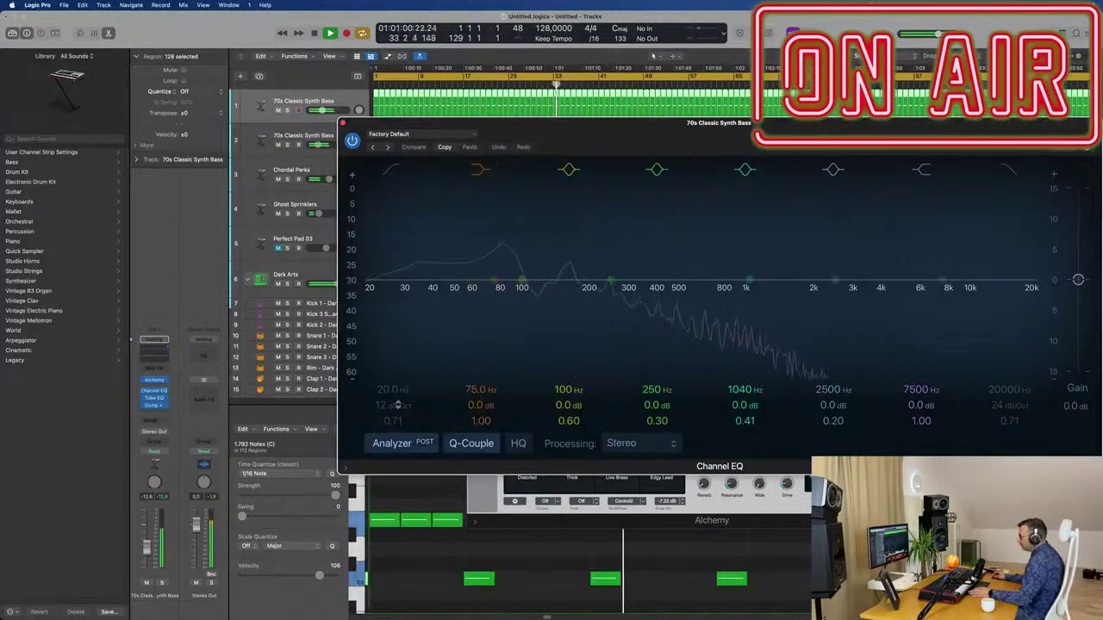
mouse_move(464, 415)
mouse_down()
mouse_move(464, 398)
mouse_move(474, 410)
mouse_up()
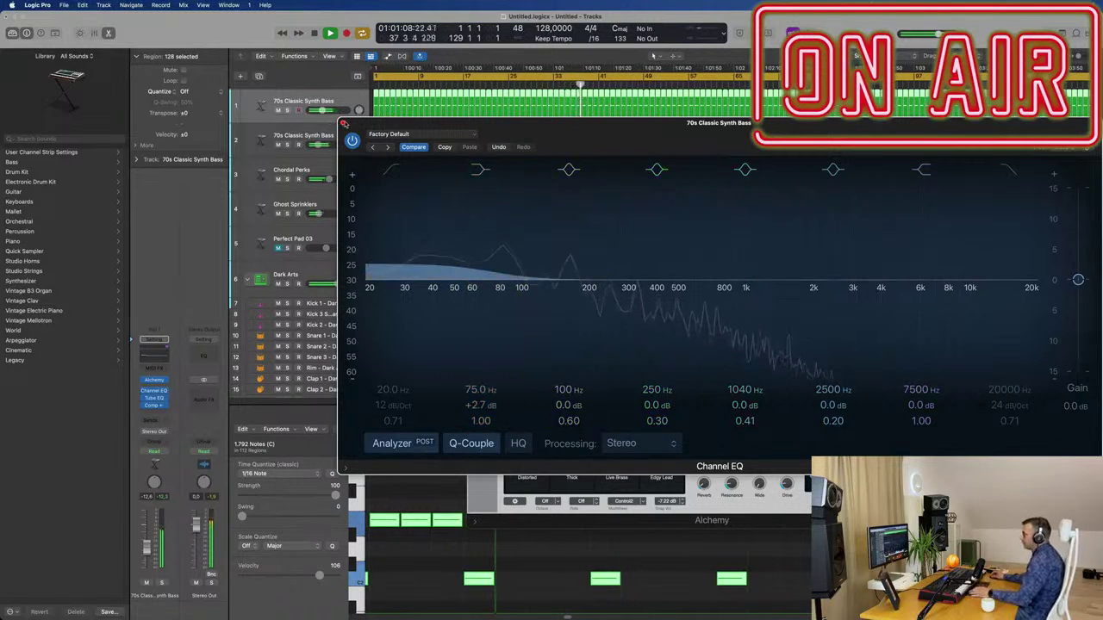
click(343, 123)
drag(515, 173, 346, 152)
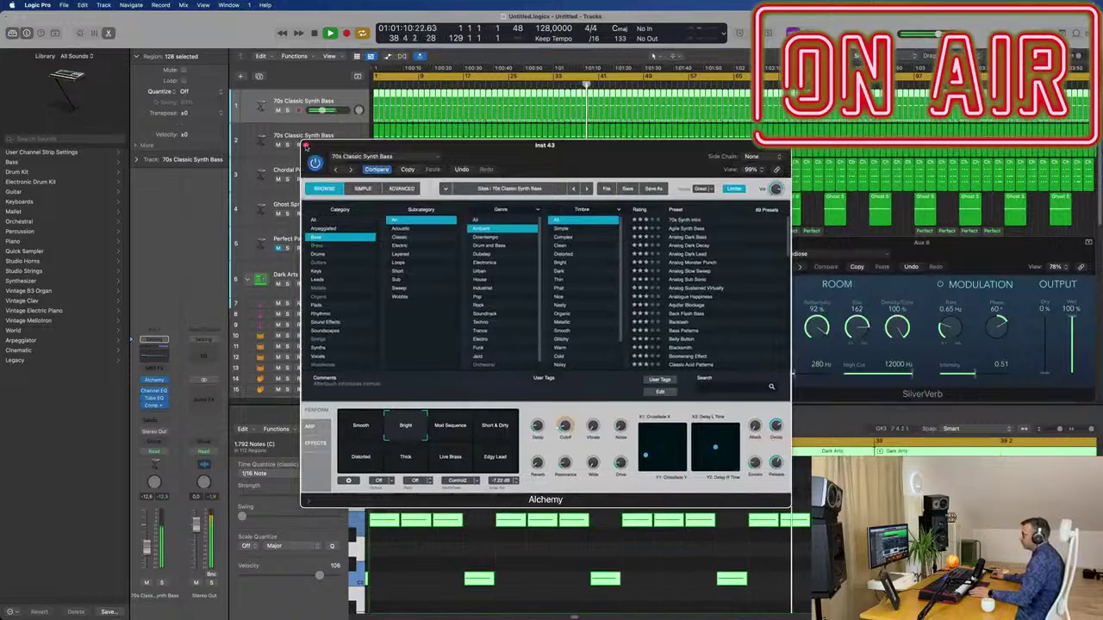
click(306, 145)
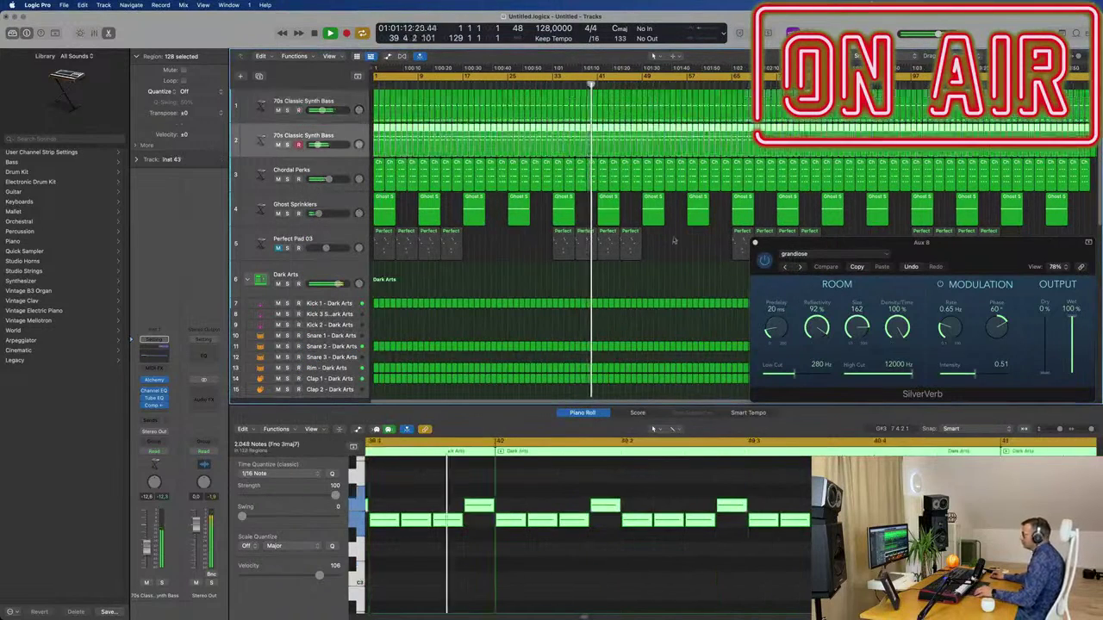
- Duplicate the Chordal Perks track and copy its first region onto the new track at bar 1
click(342, 239)
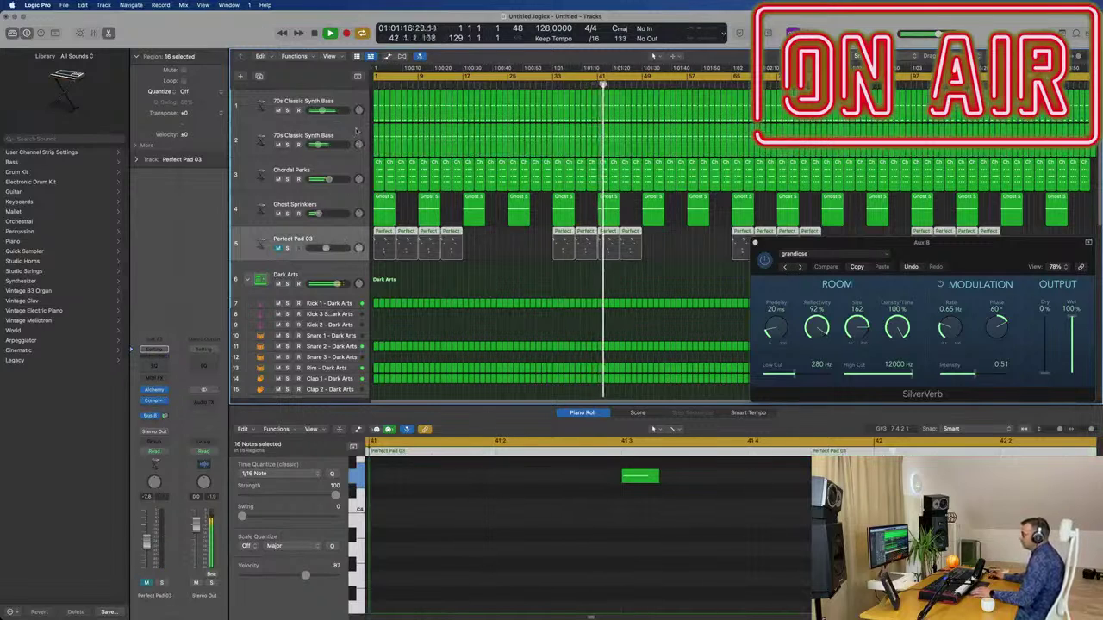
click(340, 171)
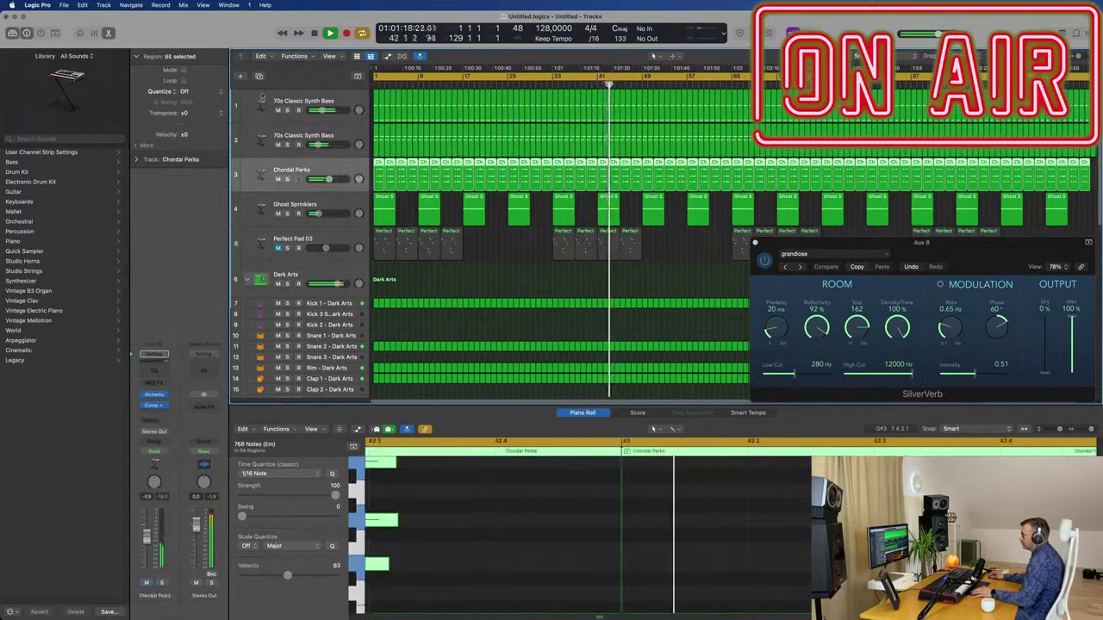
key(super+d)
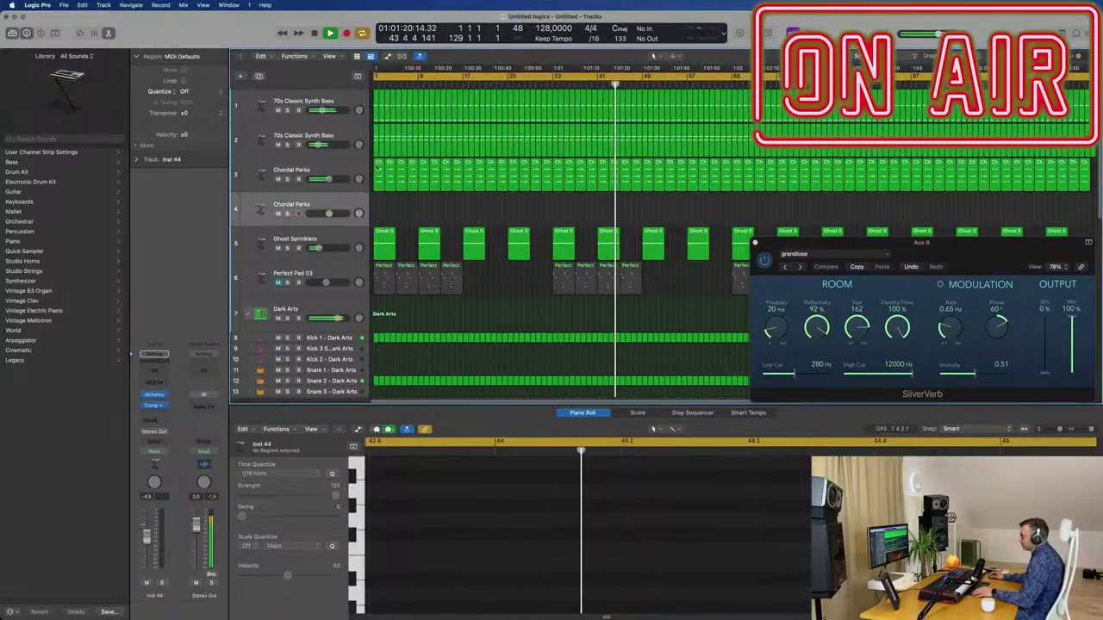
click(377, 168)
drag(376, 167, 379, 206)
- Reduce the copied Chordal Perks region to a single three-note chord at the start of bar 1 in the Piano Roll
drag(811, 465, 810, 464)
key(BackSpace)
scroll(477, 492, left, 4)
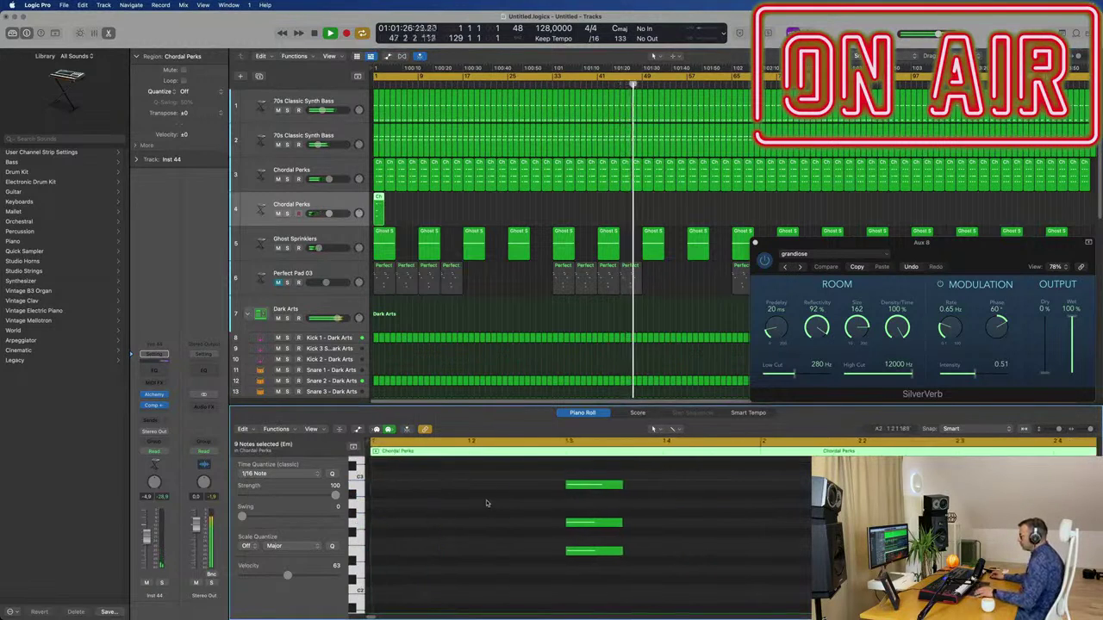
drag(505, 493, 667, 579)
drag(583, 498, 392, 501)
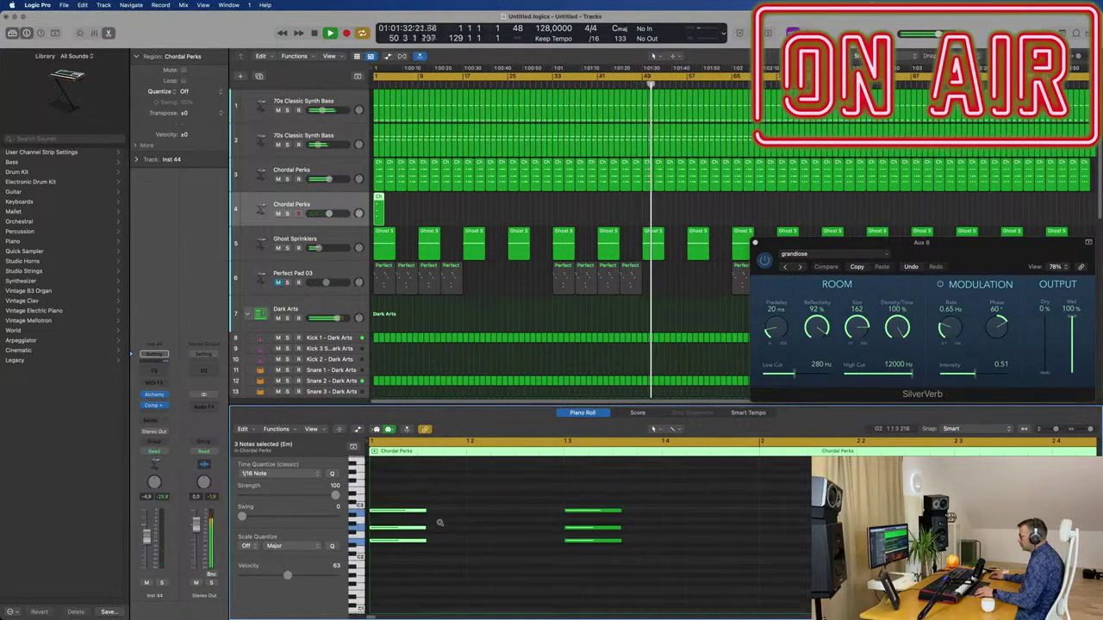
drag(550, 493, 609, 585)
key(Delete)
- Add a copy of the three-note chord one octave higher and play the arrangement from the beginning
drag(370, 484, 457, 560)
drag(387, 503, 386, 466)
key(space)
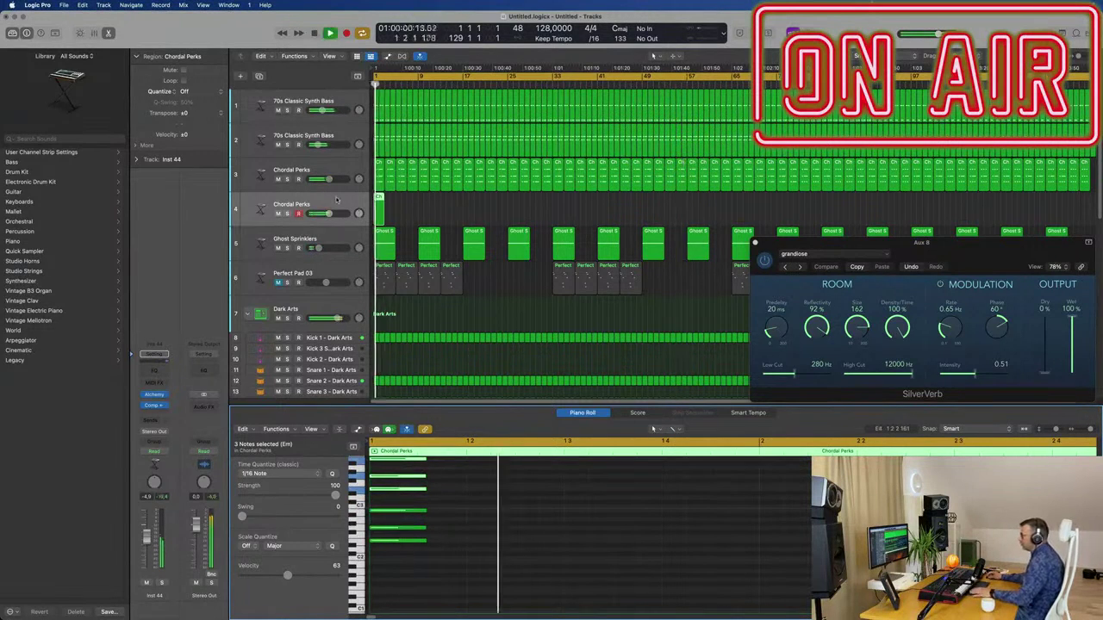
- Open the duplicated Chordal Perks track's Alchemy, send the track to Bus 8 (Aux 8), and raise the Cutoff to 100%
click(159, 394)
click(154, 420)
mouse_move(181, 435)
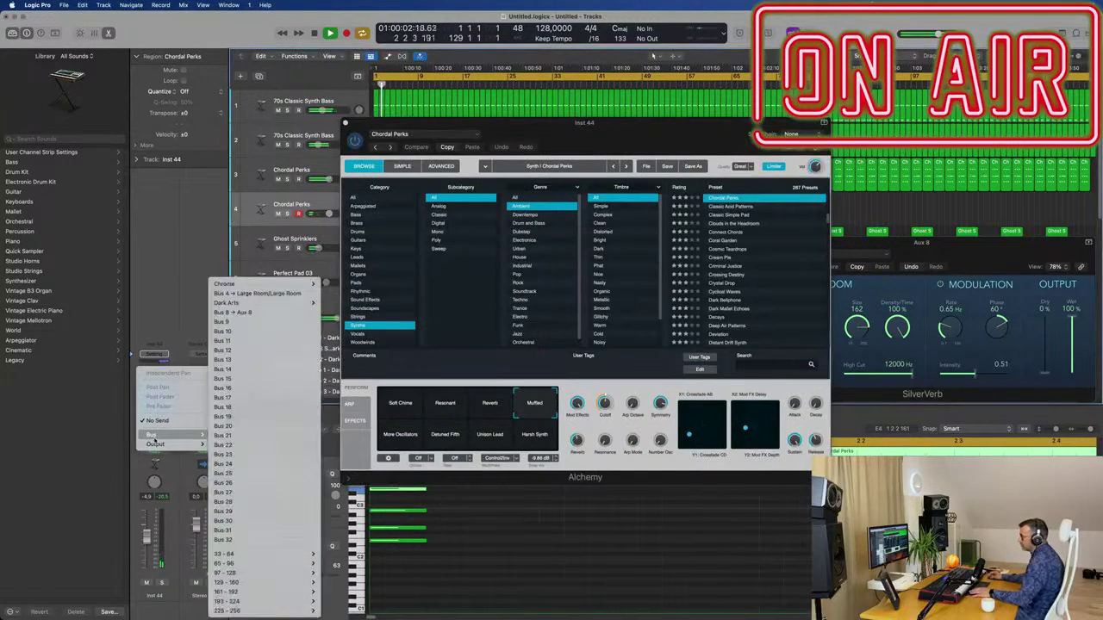
click(226, 312)
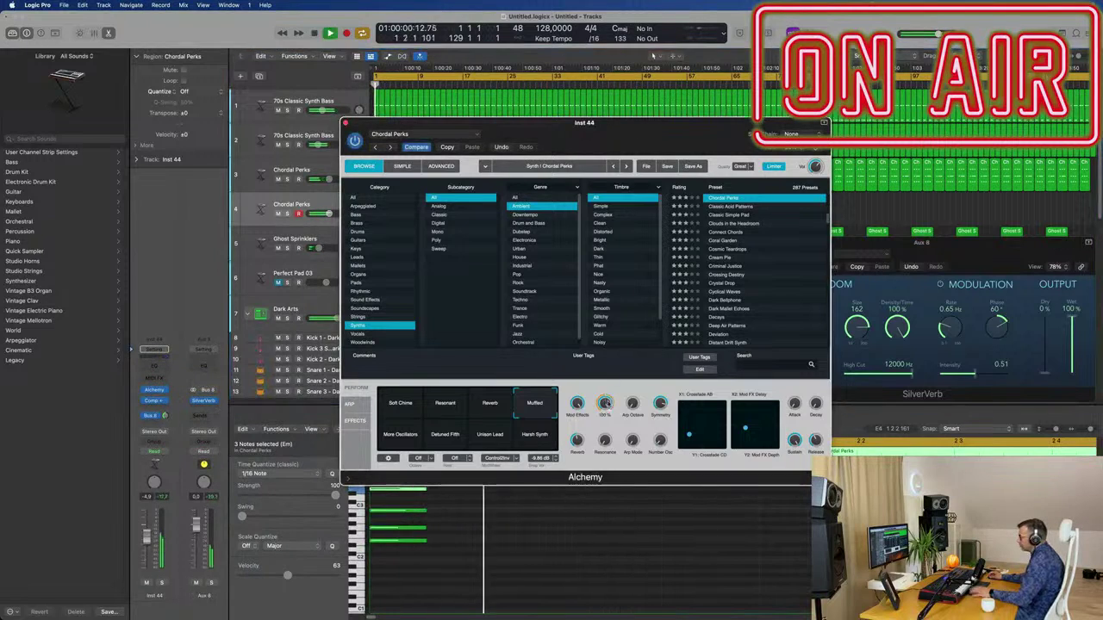
- Switch the duplicated Chordal Perks sound to the Soft Chime snapshot and move the Alchemy window clear of the track's region
drag(592, 134, 732, 191)
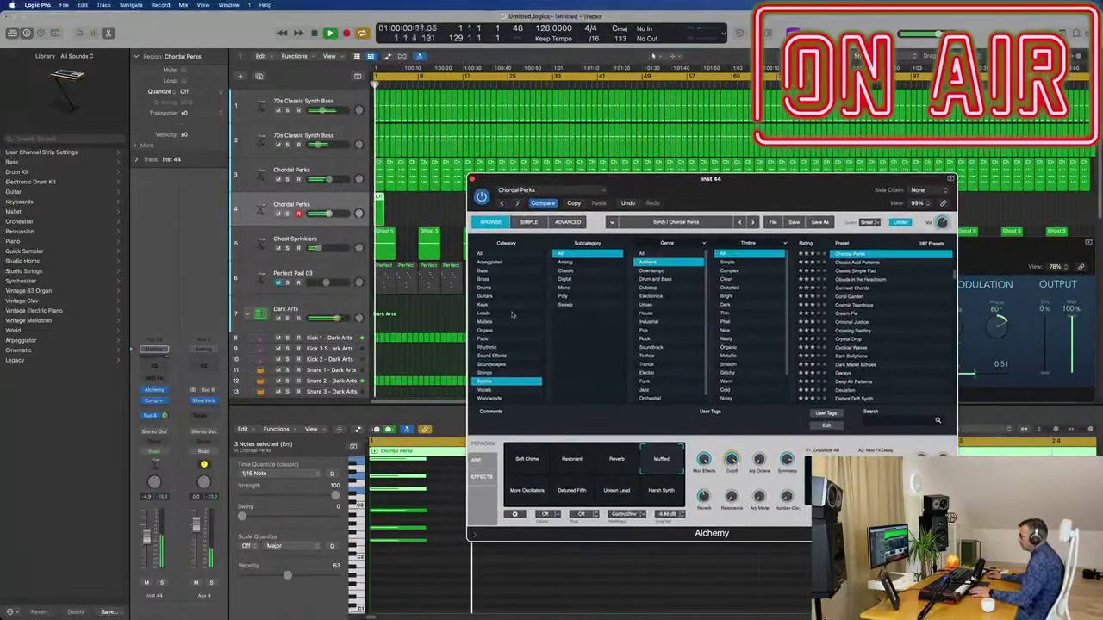
click(526, 461)
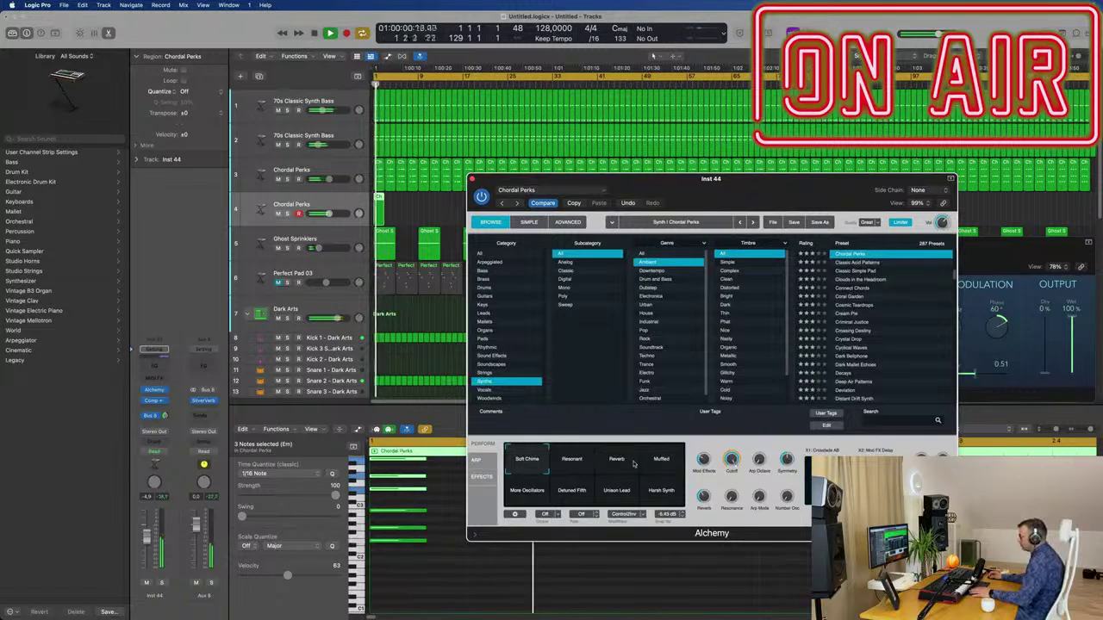
drag(666, 205, 911, 225)
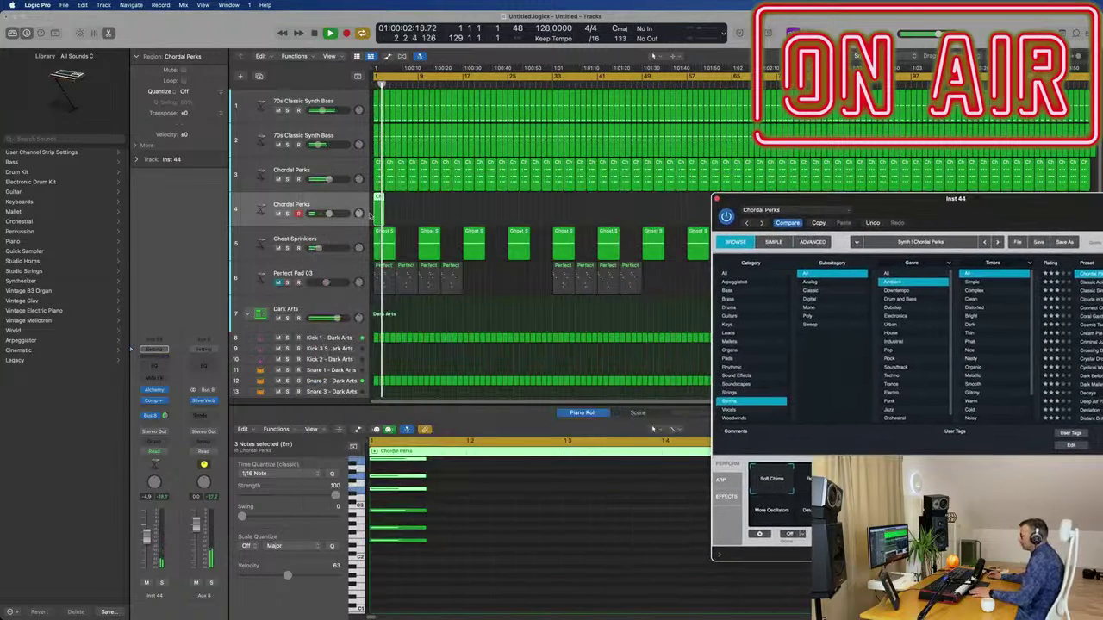
- Repeat the chord region along the whole duplicated Chordal Perks track during playback from the start, and close Alchemy
click(379, 206)
key(Return)
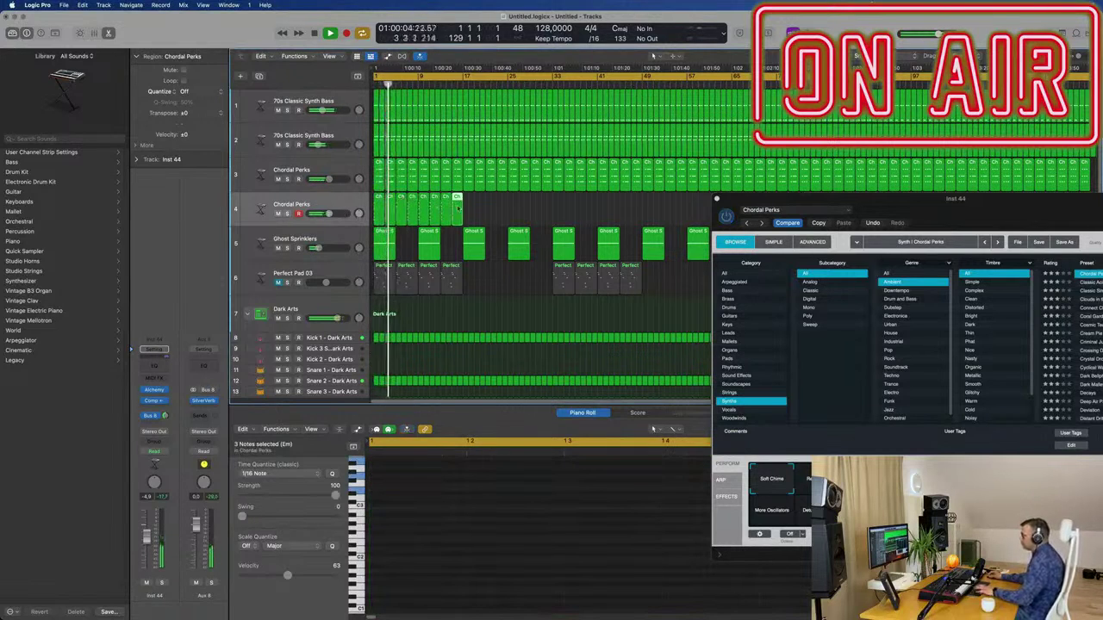
click(312, 204)
drag(909, 210, 540, 349)
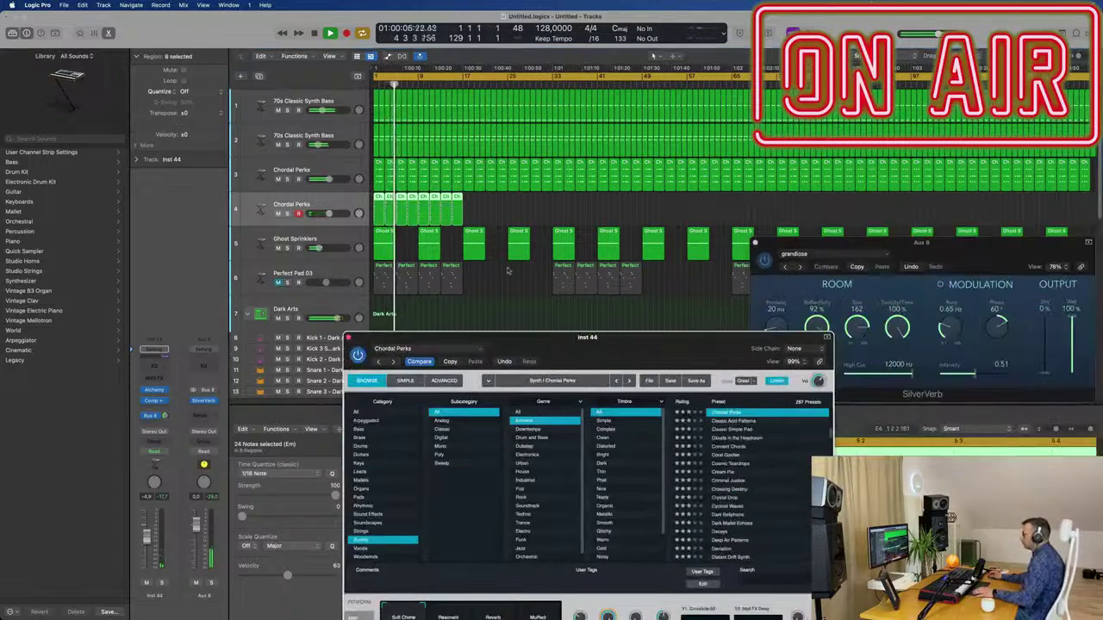
scroll(497, 226, down, 1)
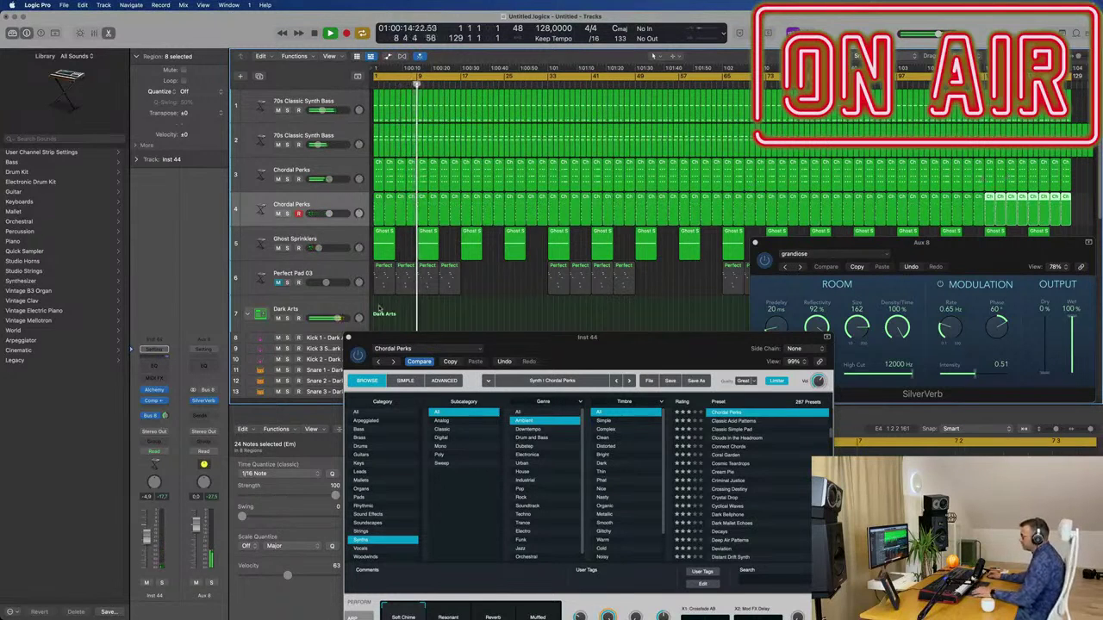
click(349, 338)
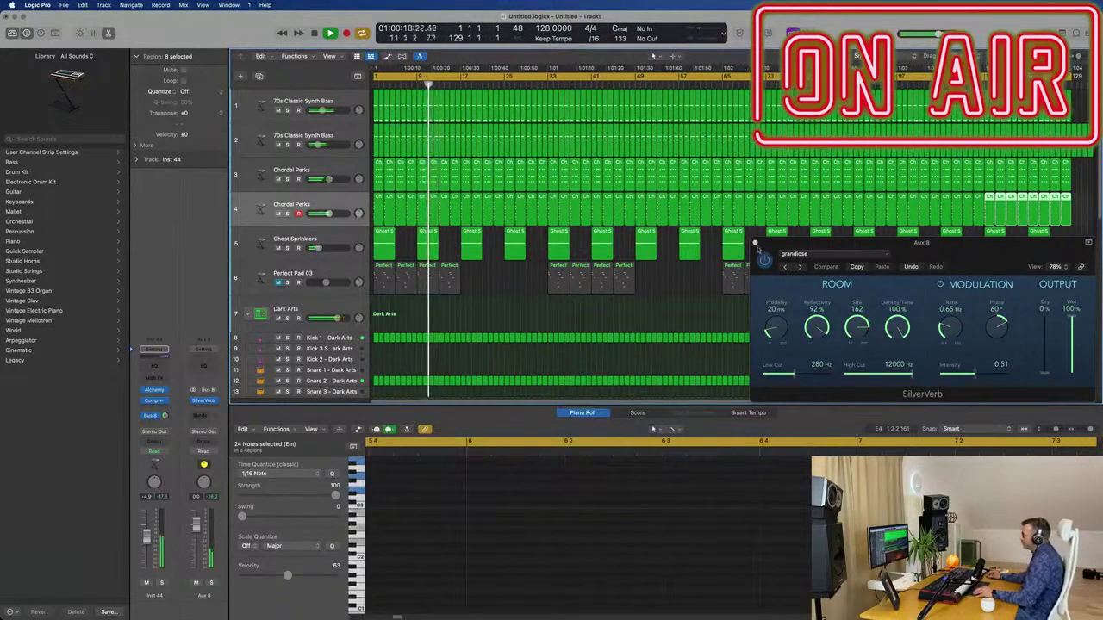
- Close the SilverVerb window, solo the second Chordal Perks track for a listen, and replay the arrangement from the beginning
click(756, 243)
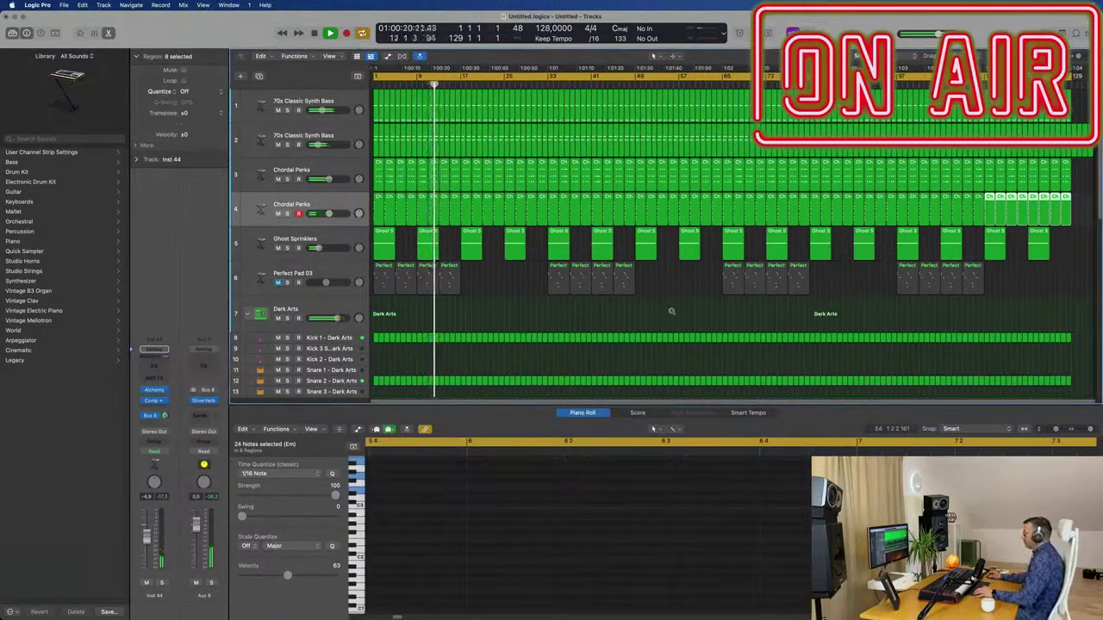
click(498, 304)
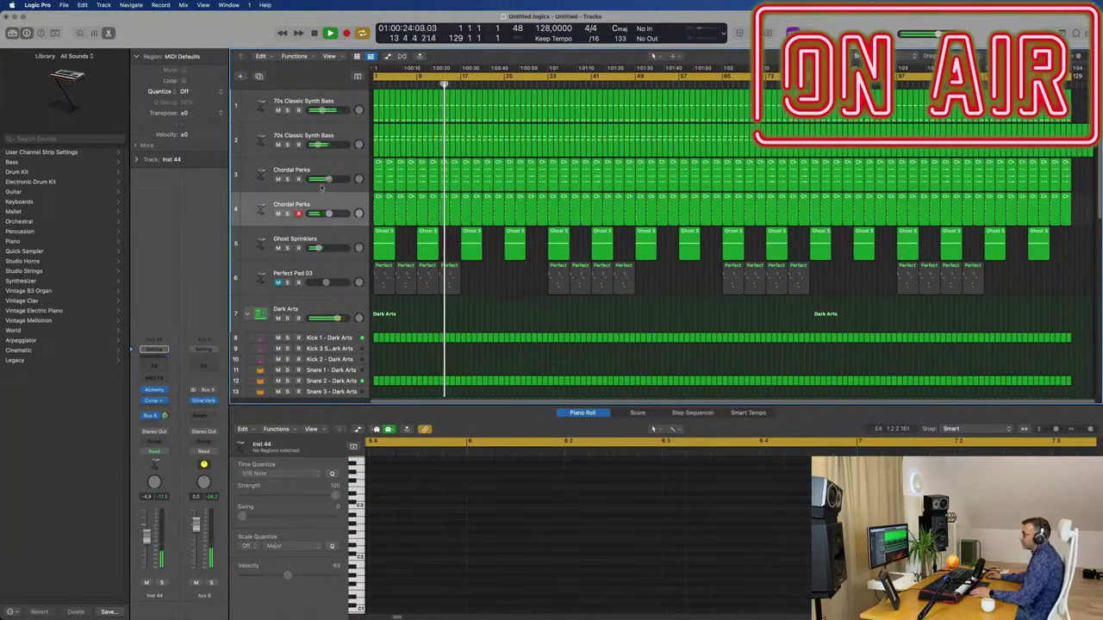
click(287, 214)
key(super+a)
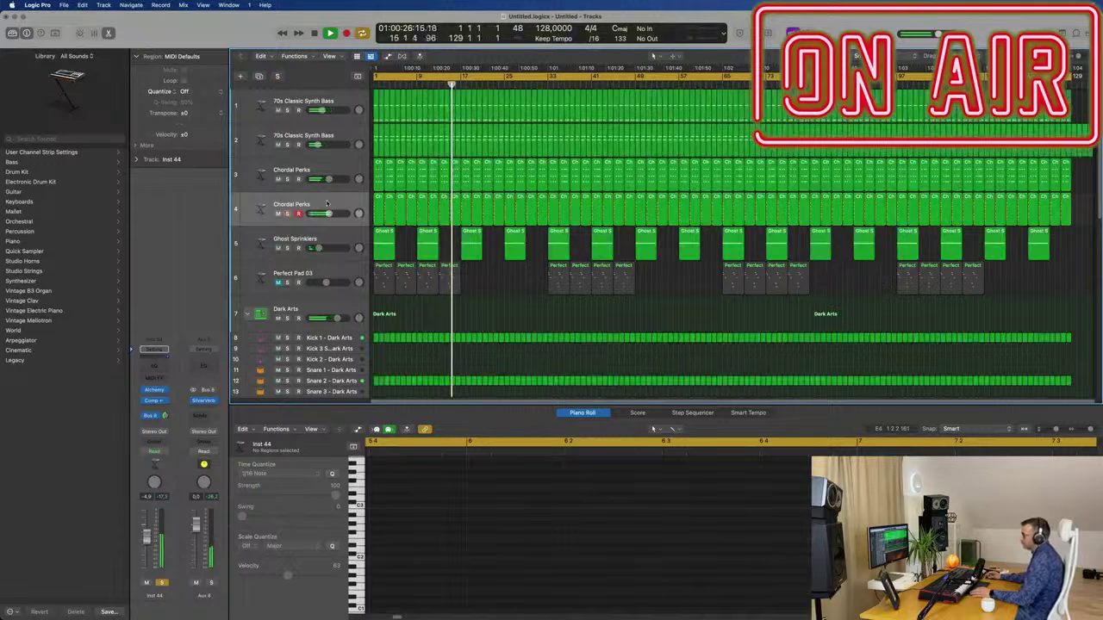
key(Return)
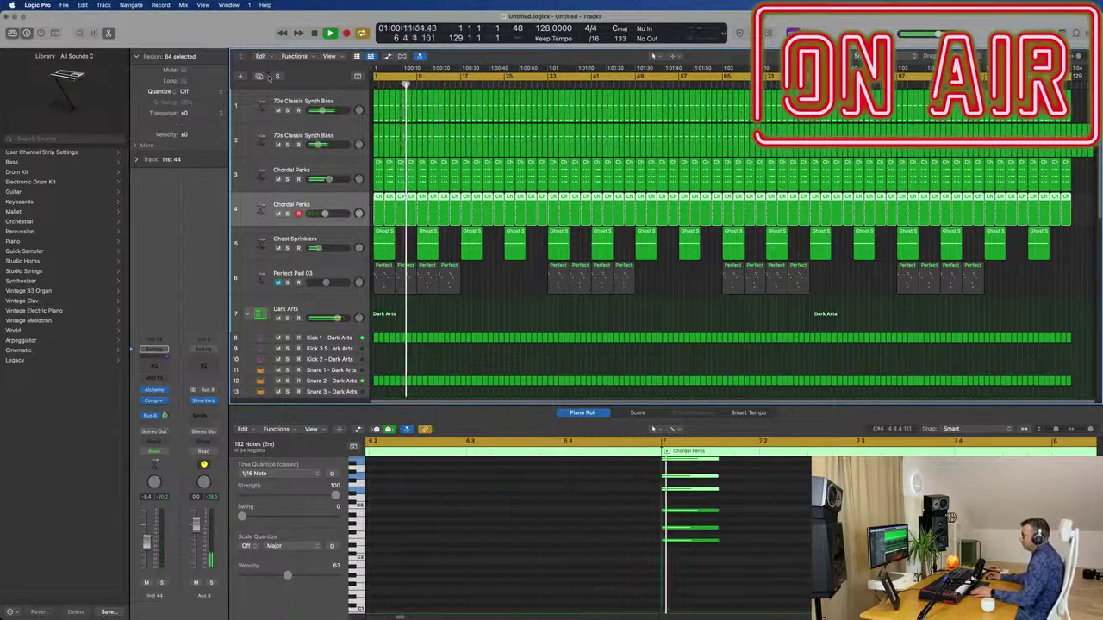
- Duplicate the second Chordal Perks track and copy its first chord region to the start of the new track
key(super+d)
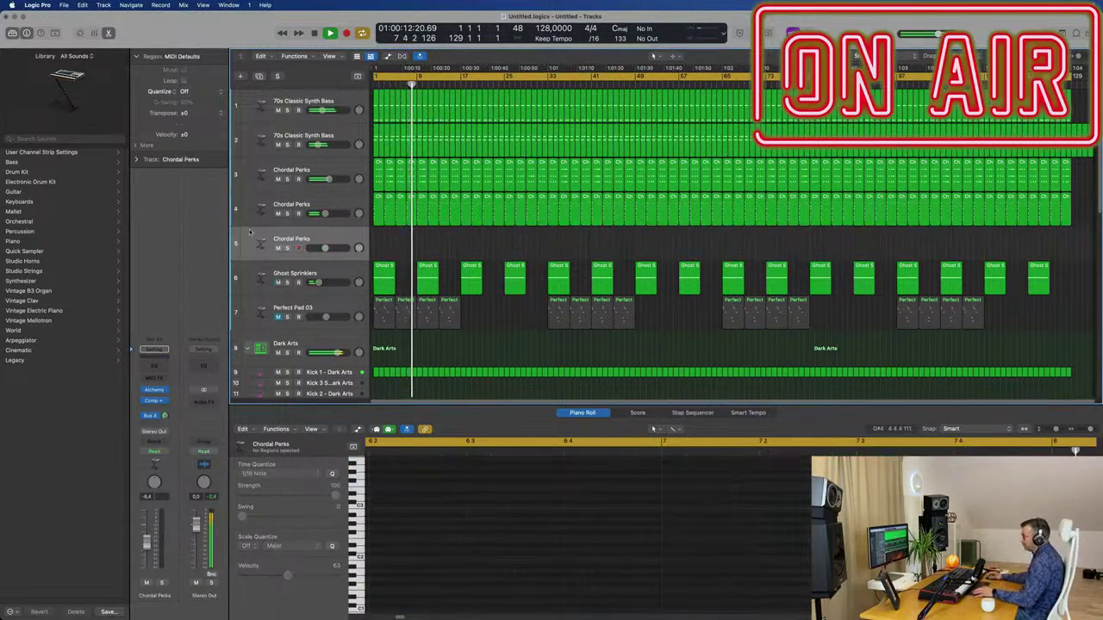
click(380, 216)
drag(380, 215, 380, 243)
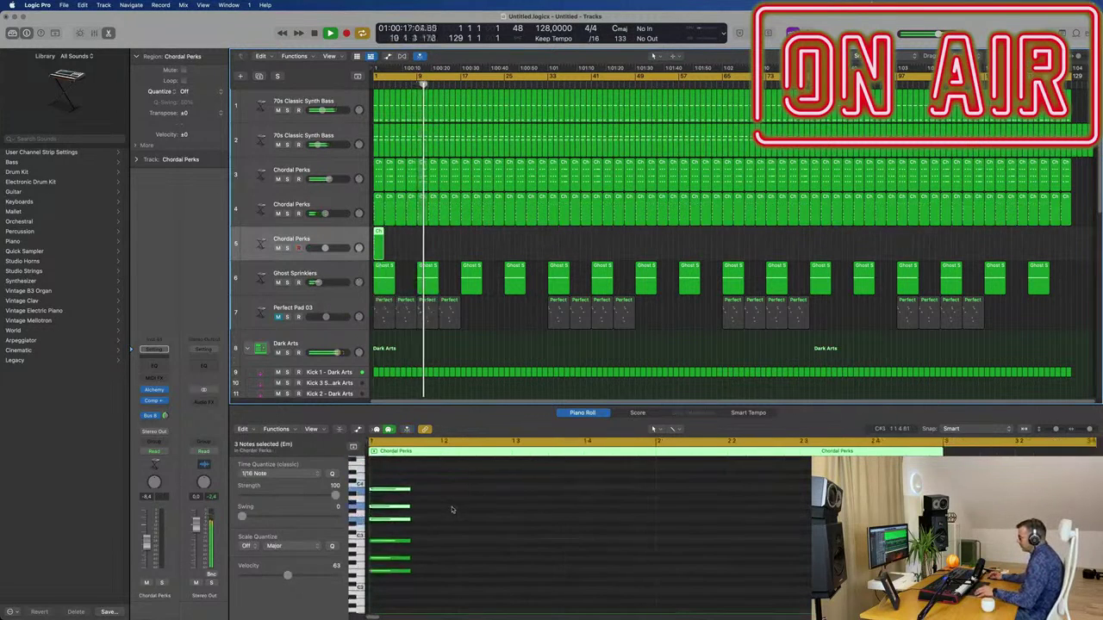
- Lengthen all six chord notes across the new track's two-bar region and audition them from the beginning
drag(372, 460, 810, 537)
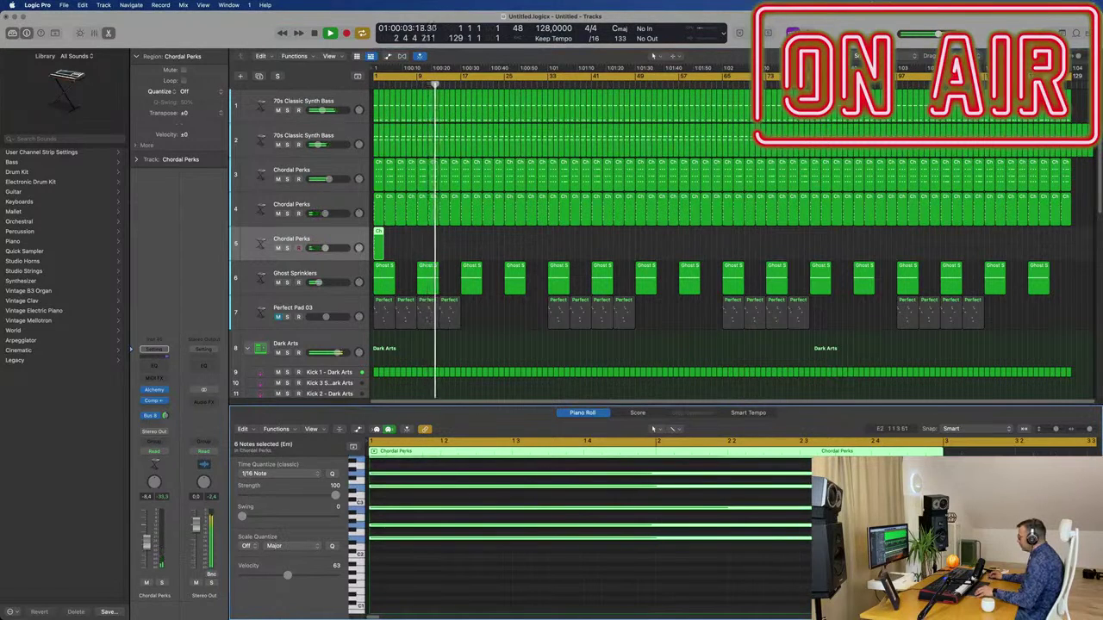
key(Return)
key(space)
key(space)
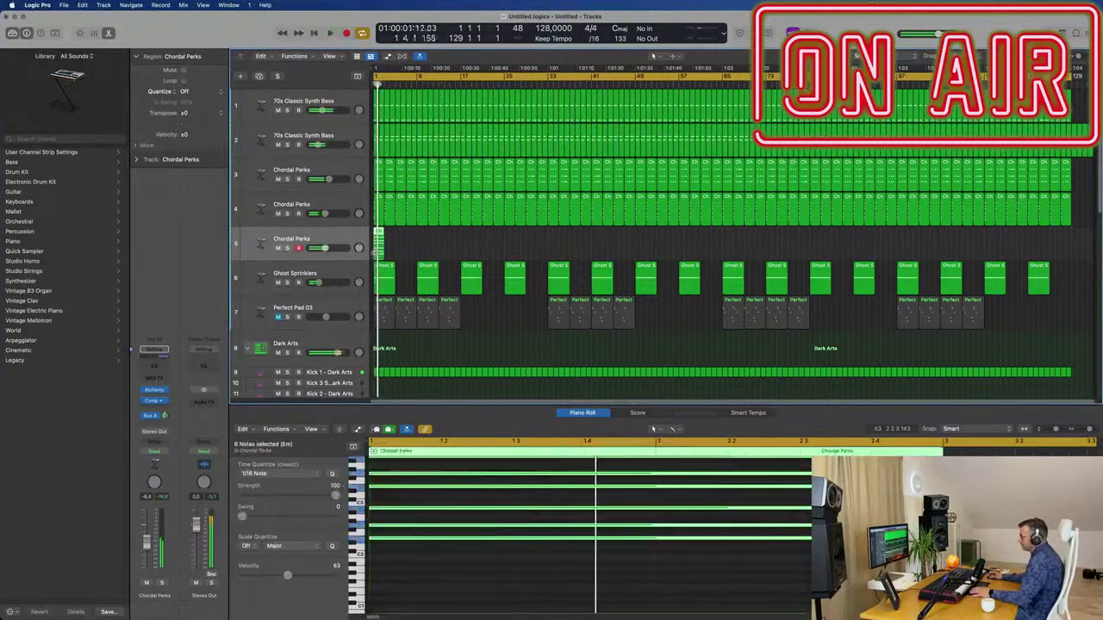
key(Return)
key(space)
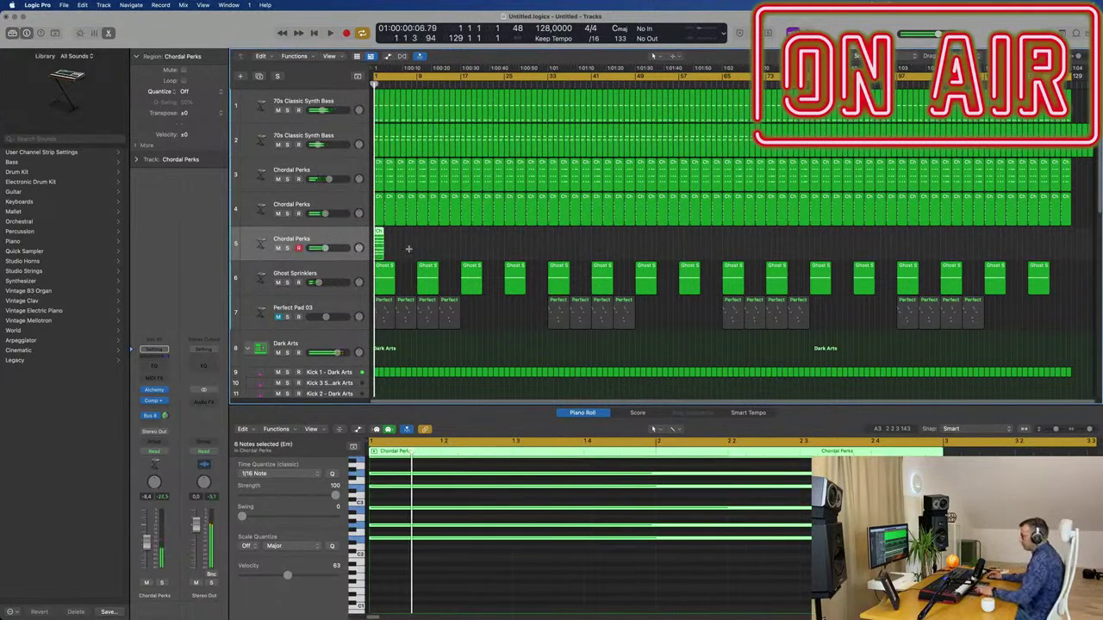
- Repeat the new track's chord region to cover bars 1 to 8 with four regions, removing the surplus copy
key(super+r)
key(super+r)
click(433, 247)
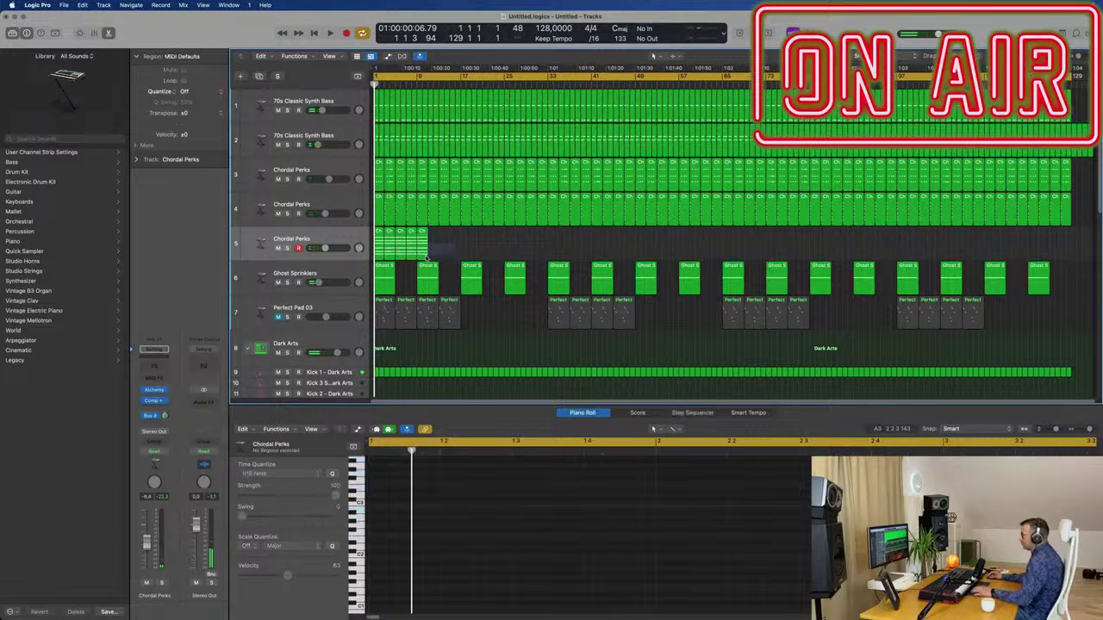
click(424, 253)
key(BackSpace)
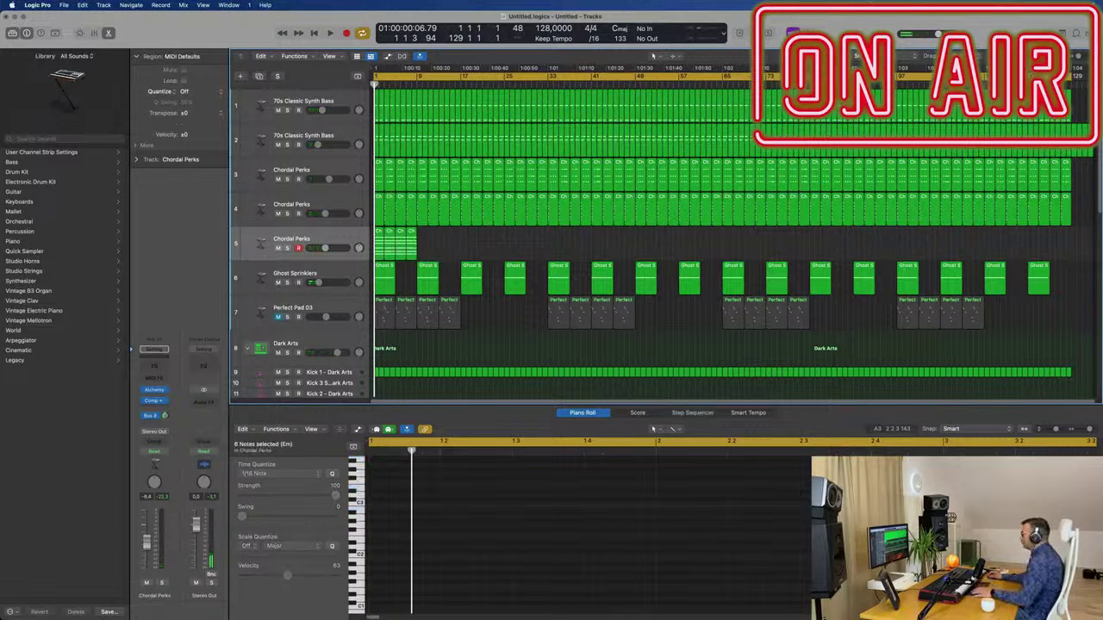
- Shorten the cycle range to bars 1 to 9 and loop playback of that section
drag(1071, 79, 417, 93)
key(space)
click(331, 229)
key(space)
key(space)
- Open the new track's Alchemy, filter to the Arpeggiated category, and audition the Afterthought preset before stopping playback
click(152, 391)
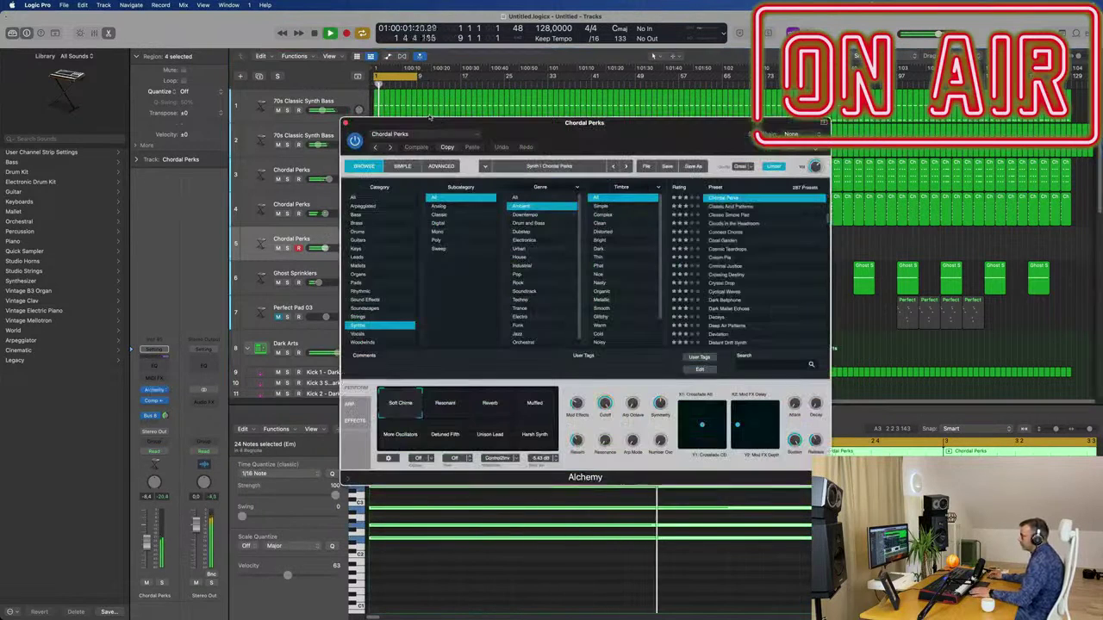
click(366, 206)
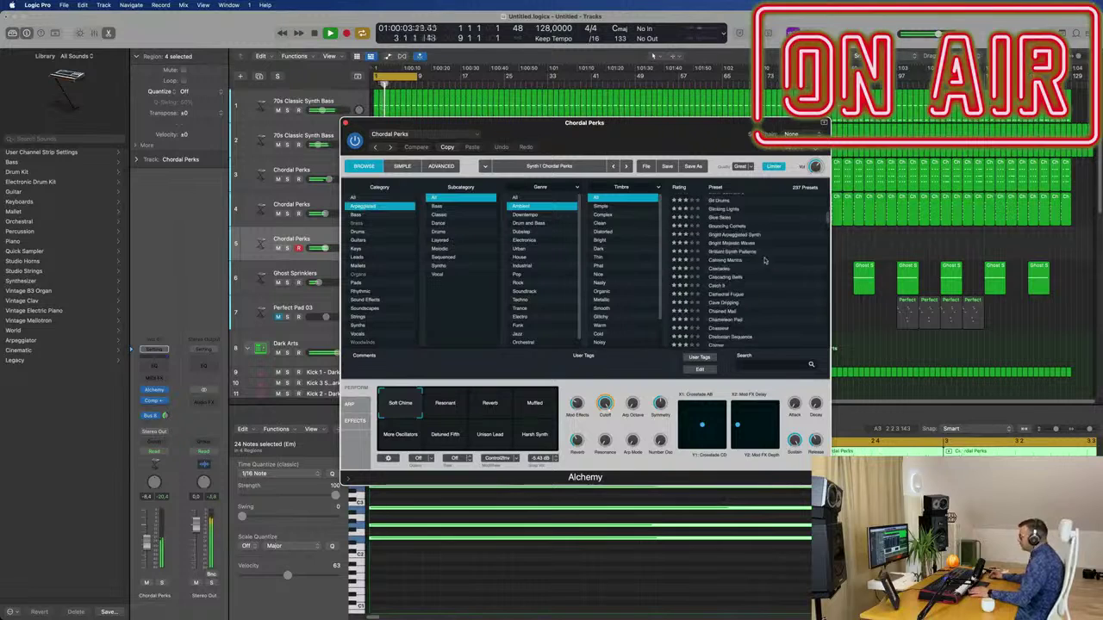
drag(629, 135, 614, 175)
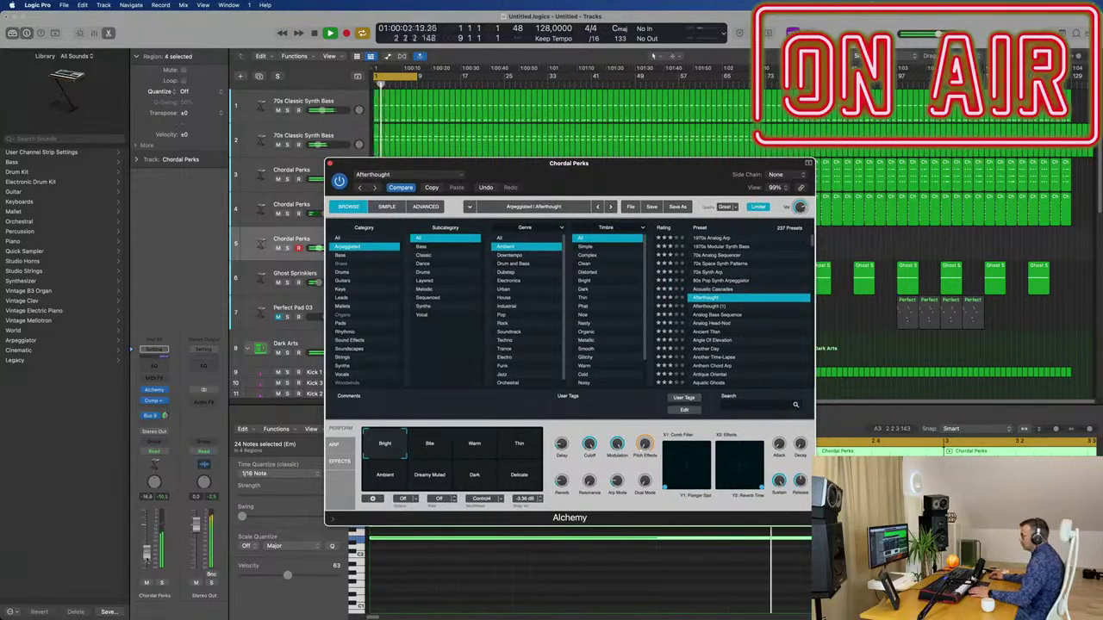
click(302, 407)
key(space)
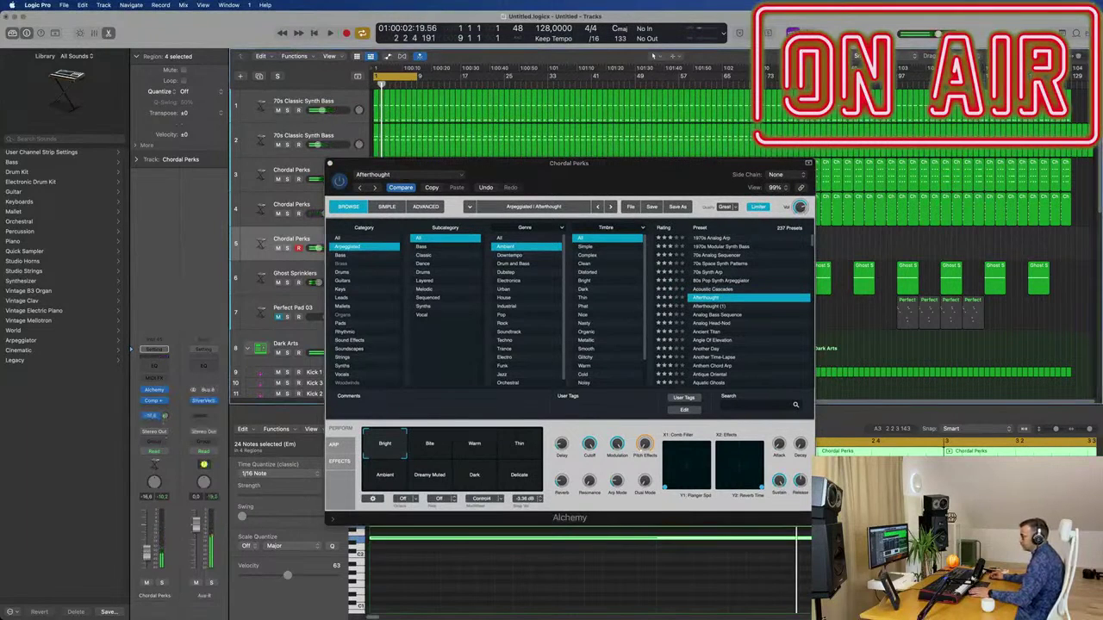
- Load the Analog Bass Sequence preset, move Alchemy clear of the track's regions, and audition the sound
click(731, 315)
drag(689, 164, 781, 105)
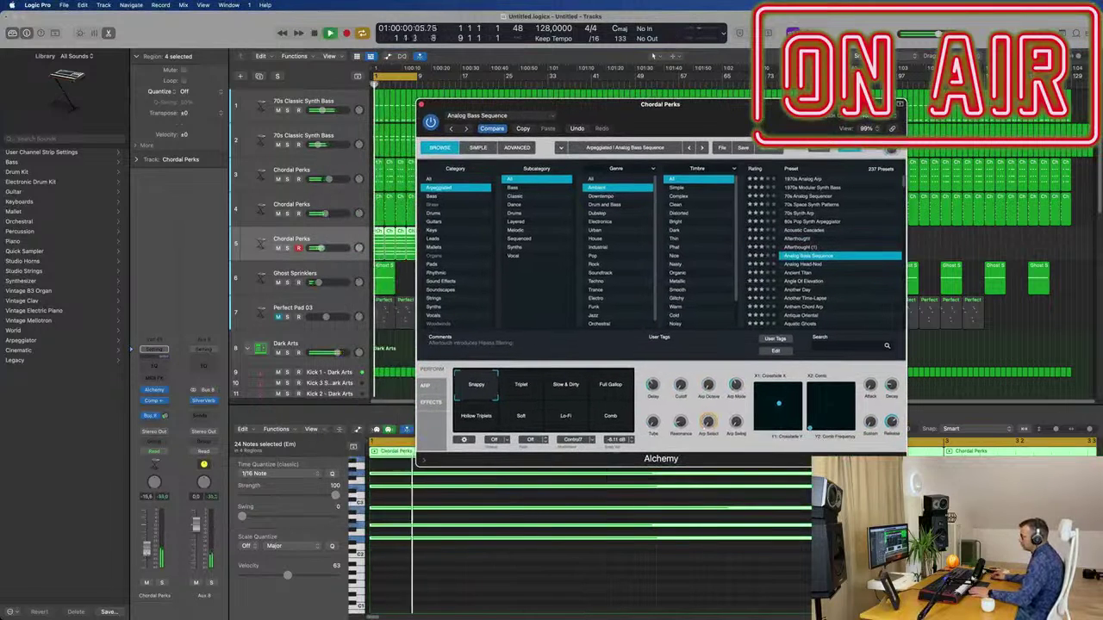
key(space)
key(space)
- Load the Analog Head-Nod preset and audition its Bright Accents, Phat Delay and Rich Arpeggio snapshots while adjusting HP Cutoff
click(802, 264)
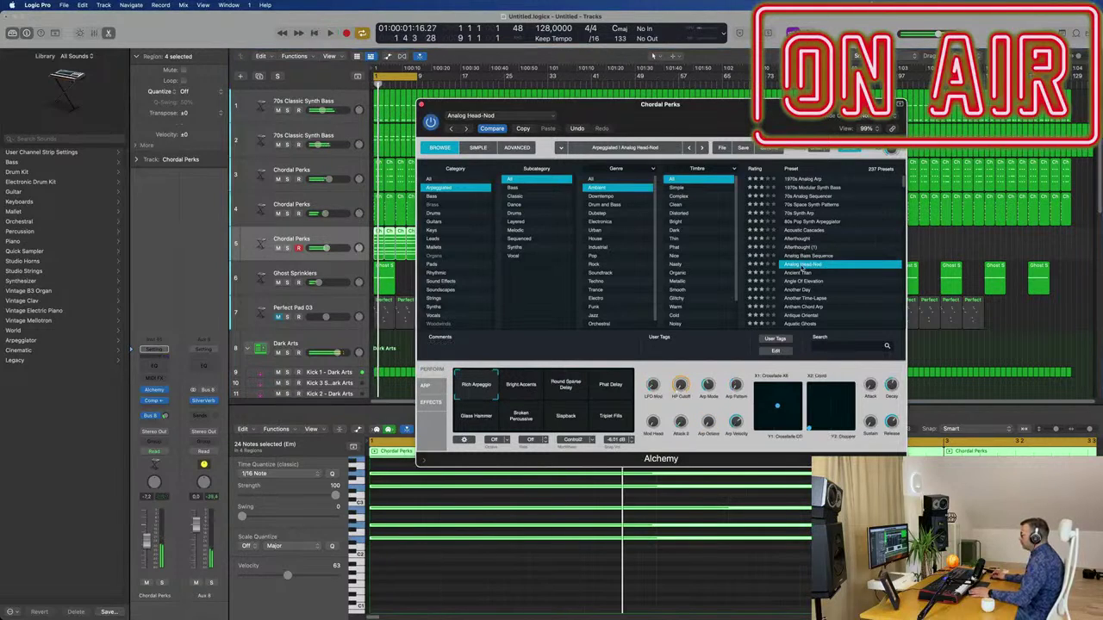
drag(736, 113, 718, 95)
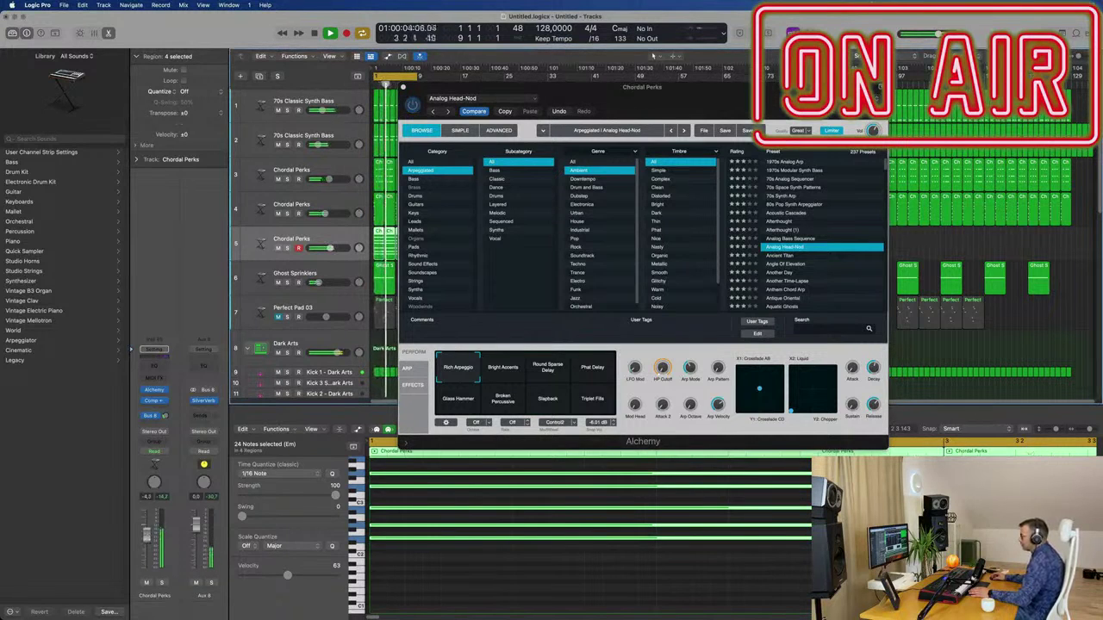
click(515, 369)
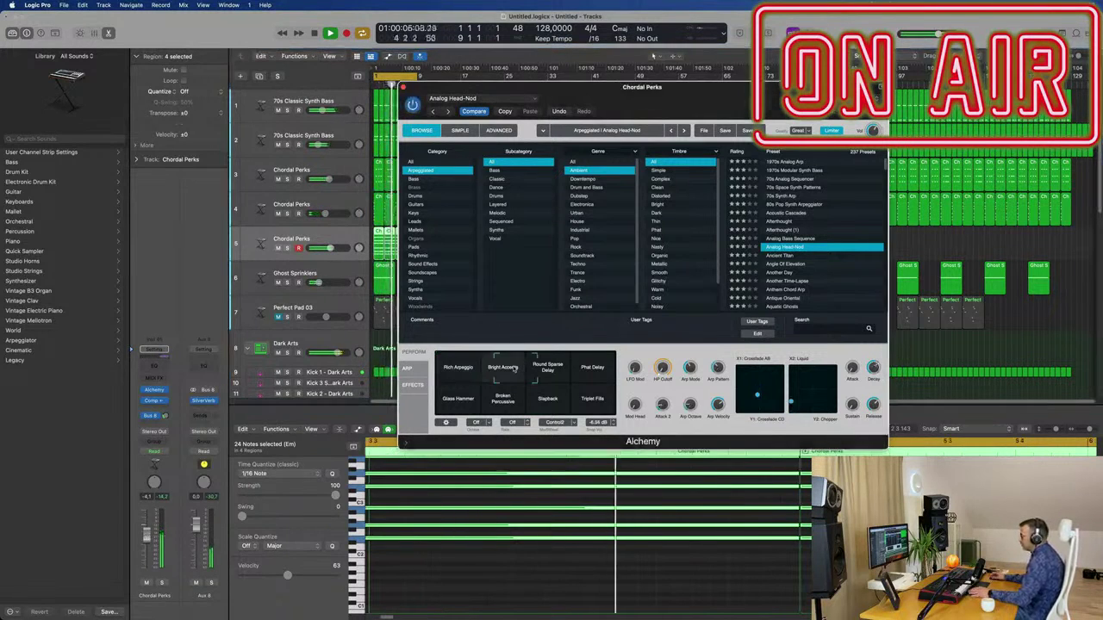
click(590, 366)
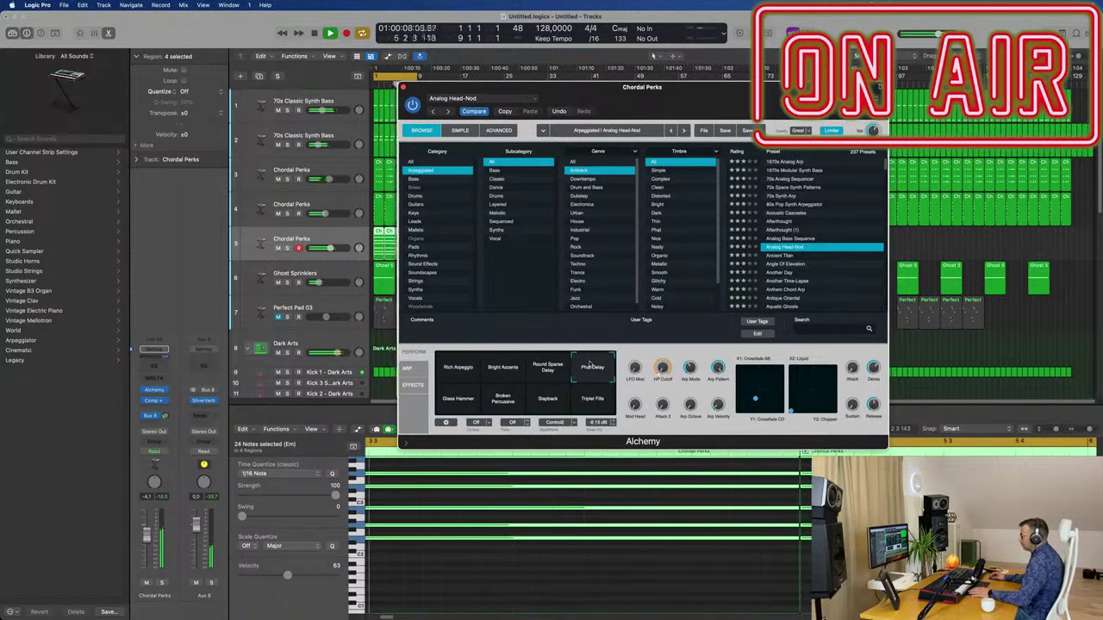
click(459, 367)
drag(663, 367, 663, 342)
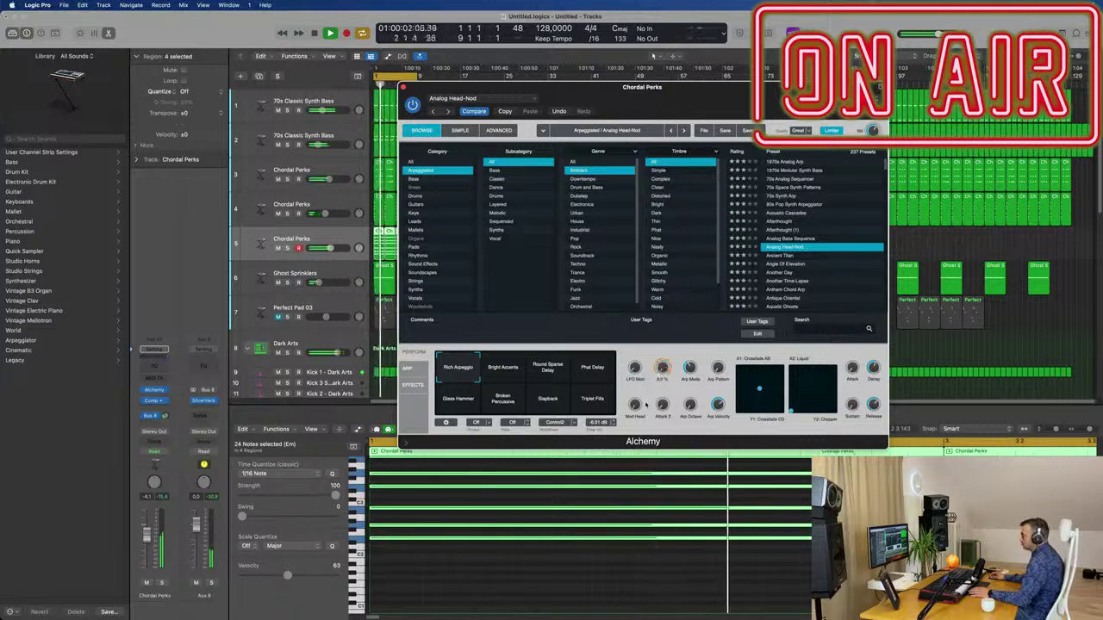
- Audition Analog Head-Nod's Glass Hammer, Broken Percussive, Slapback and Triplet Fills snapshots
click(451, 406)
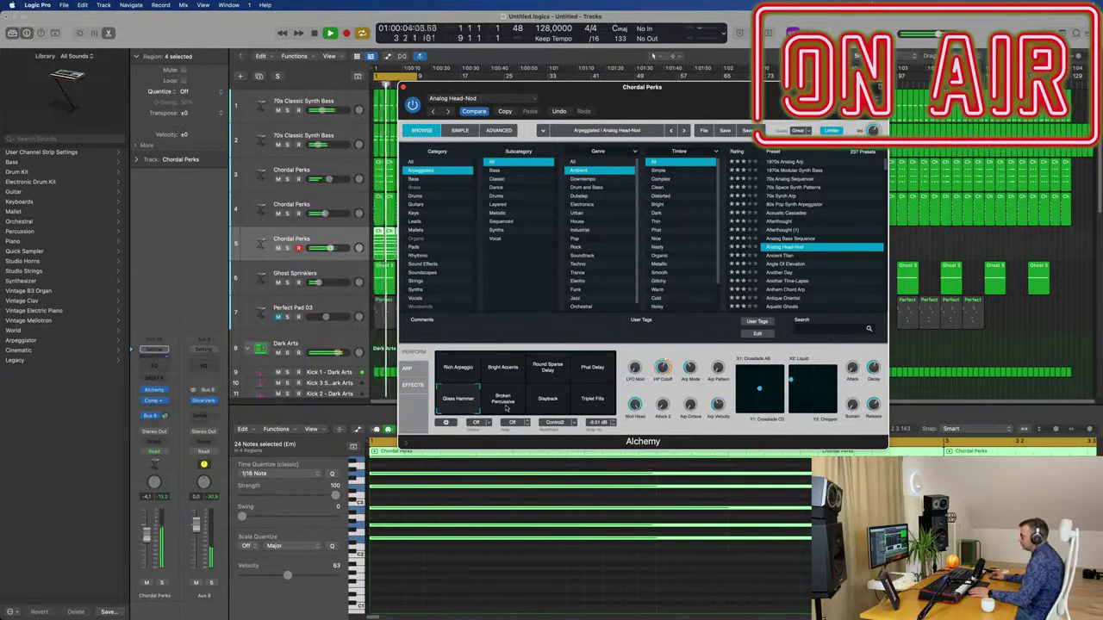
drag(689, 87, 724, 169)
click(536, 480)
click(584, 484)
click(629, 486)
- Try the Angle Of Elevation preset with its Tremolo Arp and Thin Tremolo Arp snapshots, and sample the Another Day preset
click(822, 345)
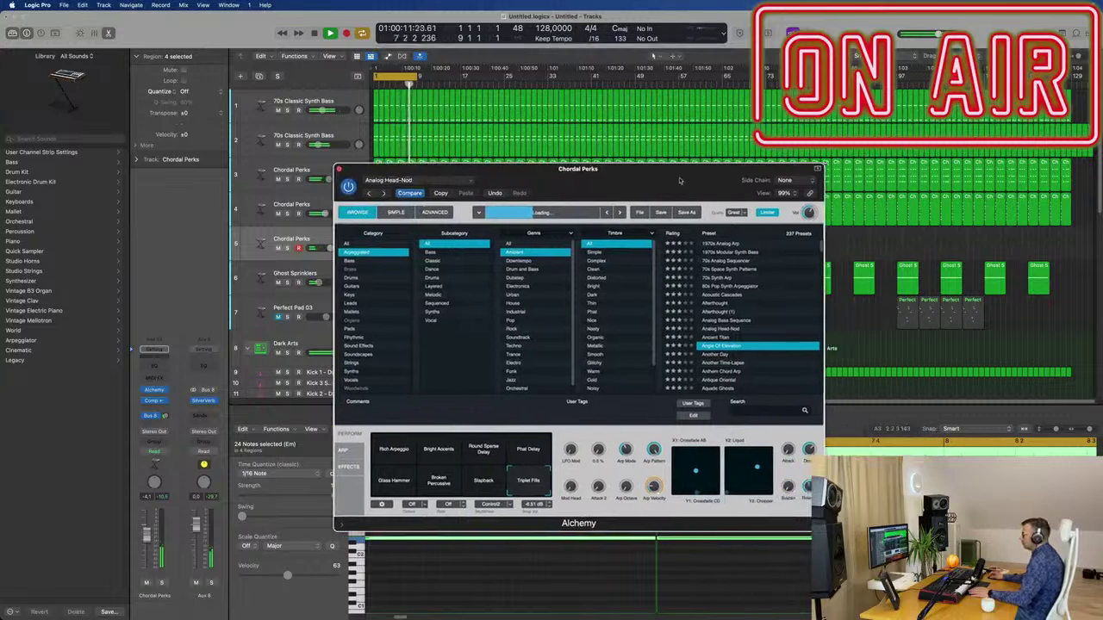
click(543, 441)
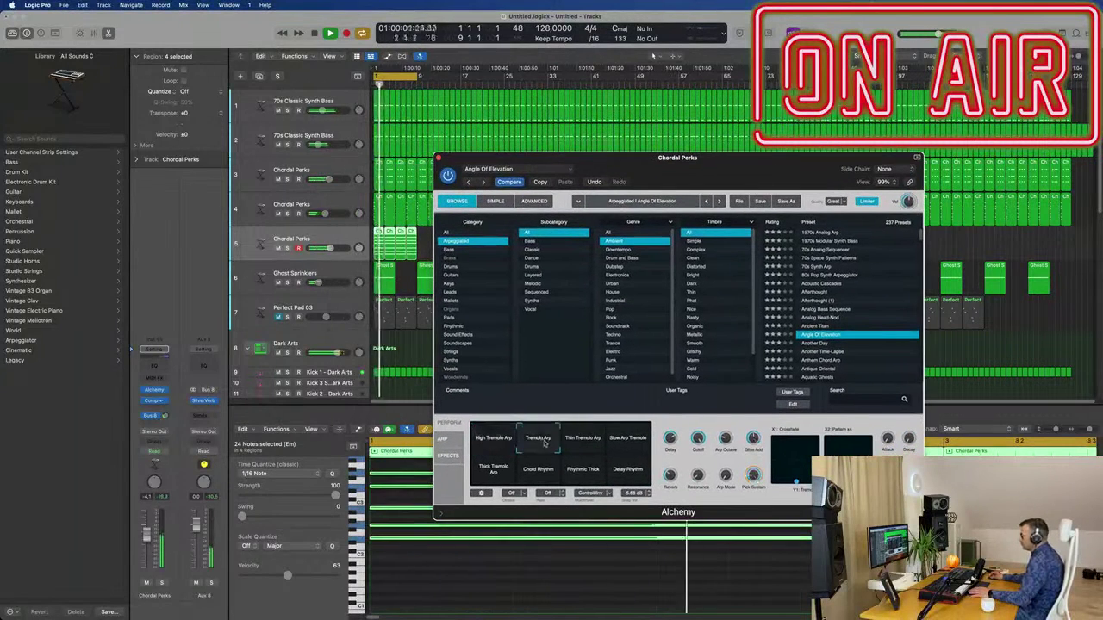
click(575, 441)
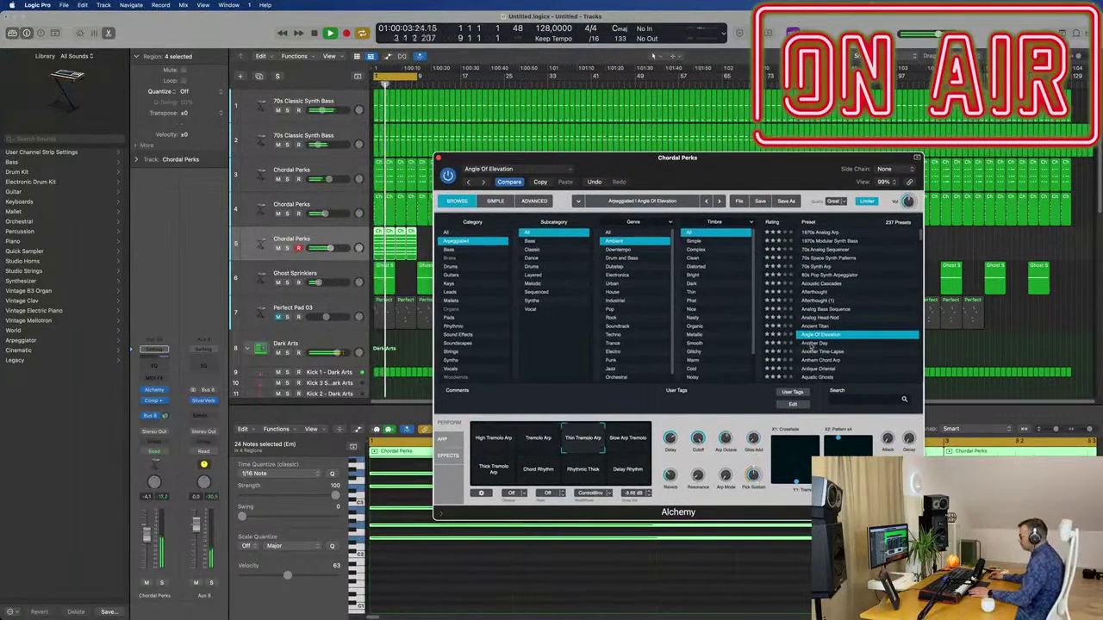
click(812, 344)
- Load the Arp Voyage preset, audition its Brass and Broken Glass and Deep Brass snapshots, and adjust the track's volume
scroll(827, 345, down, 5)
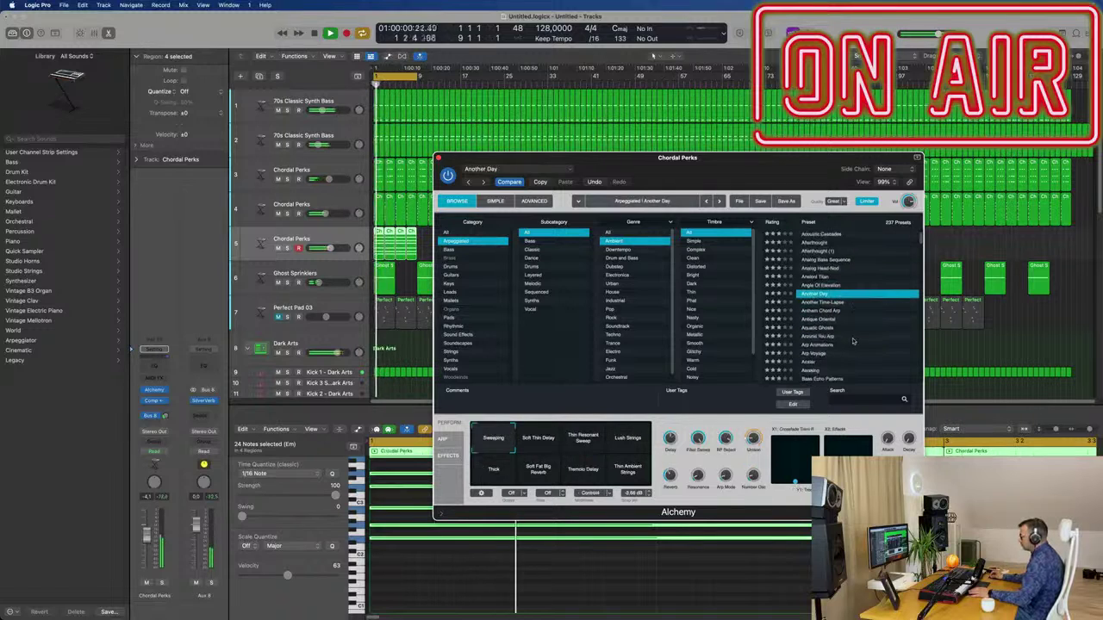
click(814, 317)
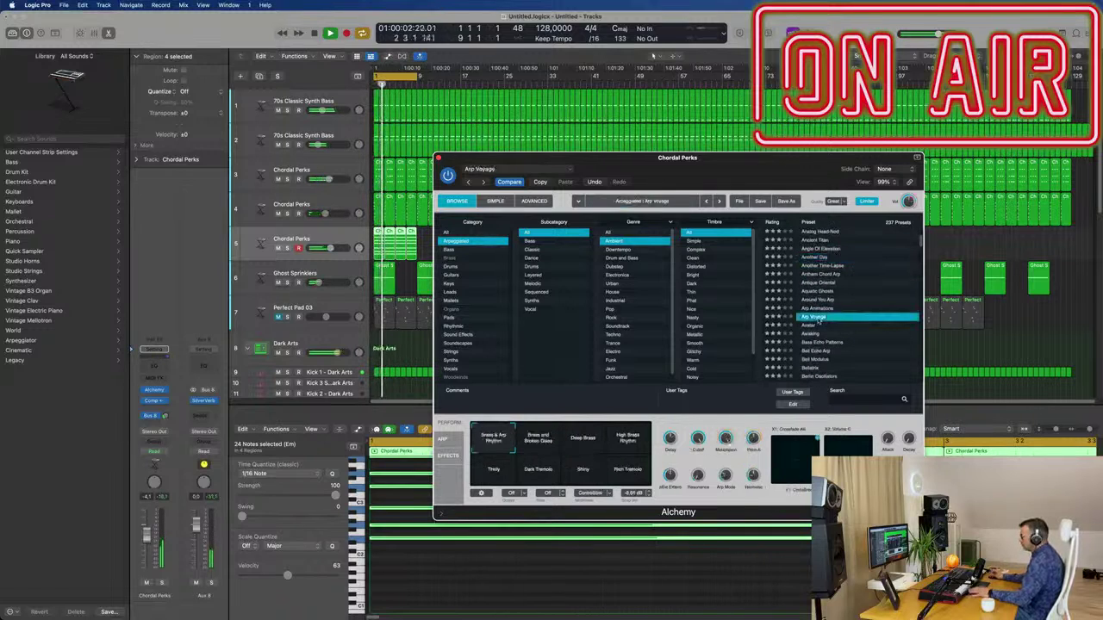
drag(754, 167, 735, 167)
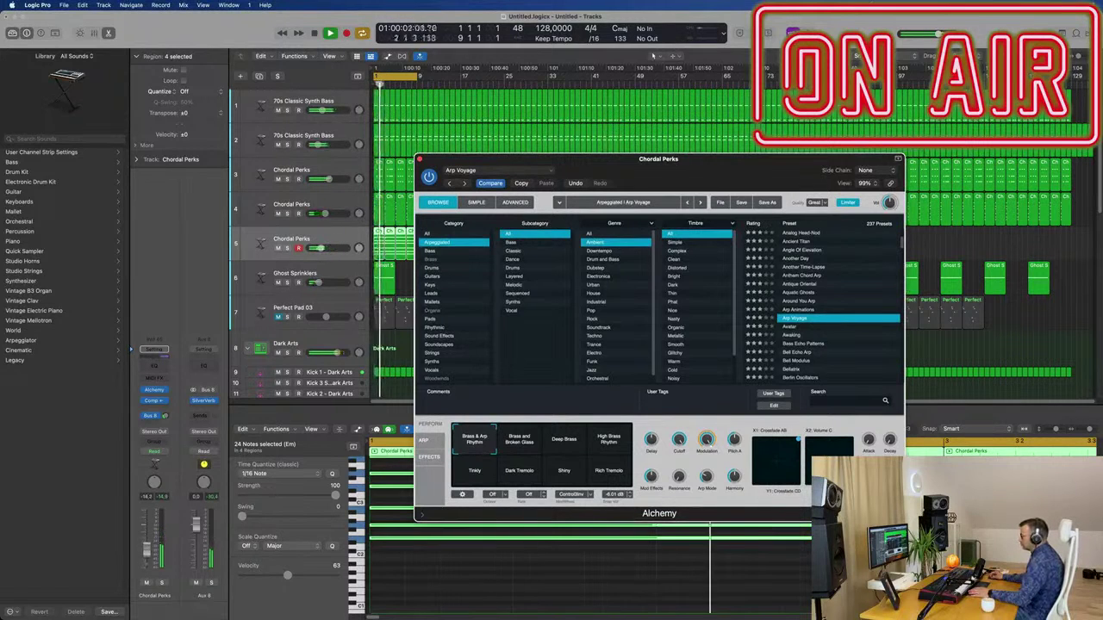
click(522, 440)
click(568, 443)
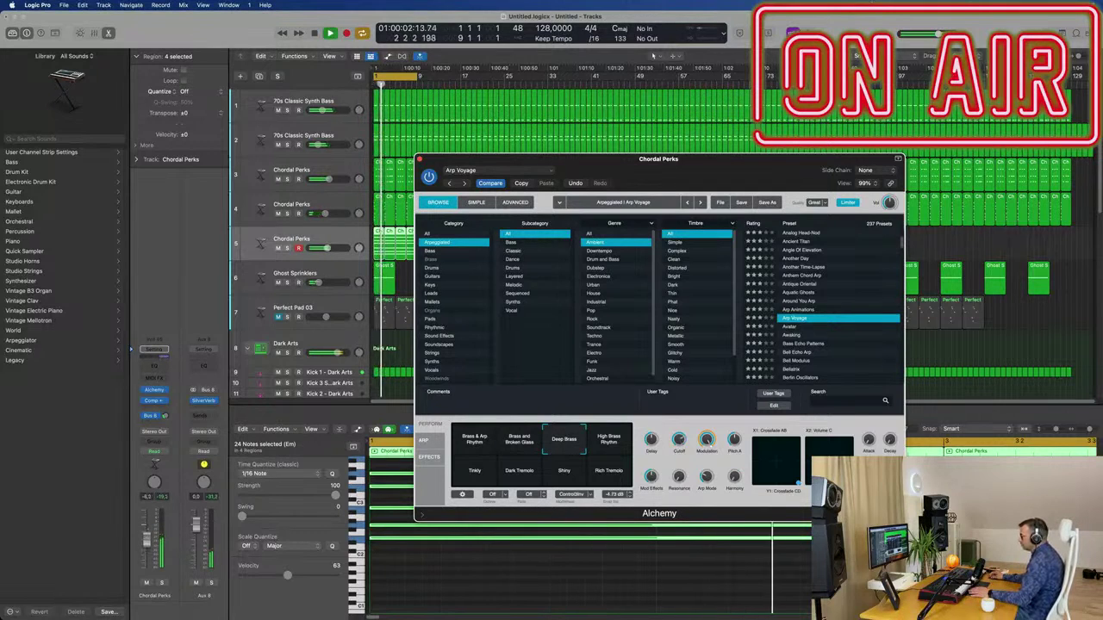
click(148, 532)
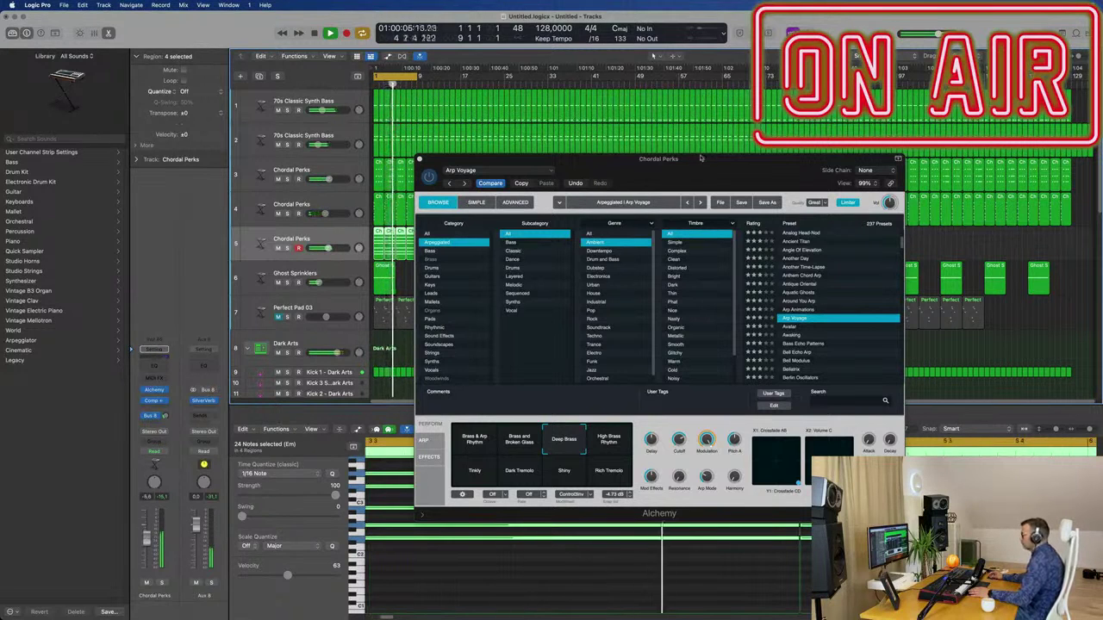
- Delete the copied regions on the new Chordal Perks track and extend its first region to eight bars, keeping Alchemy out of the way
drag(700, 158, 745, 289)
click(457, 245)
drag(392, 252, 404, 250)
key(BackSpace)
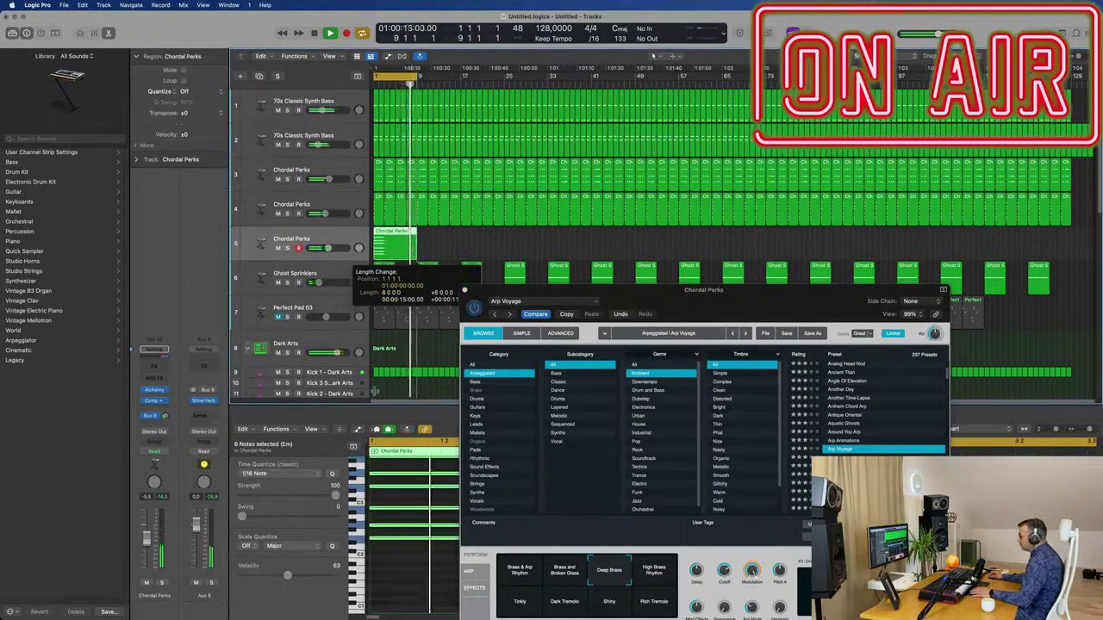
drag(585, 308, 836, 324)
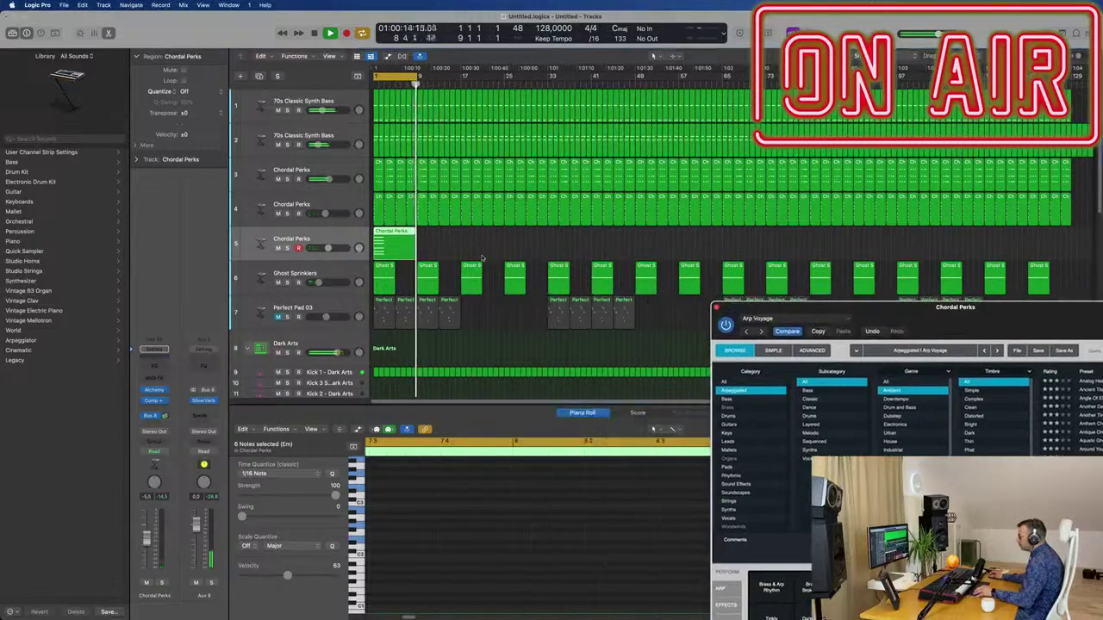
- Lengthen all six sustained chord notes to fill the eight-bar region
scroll(473, 499, left, 5)
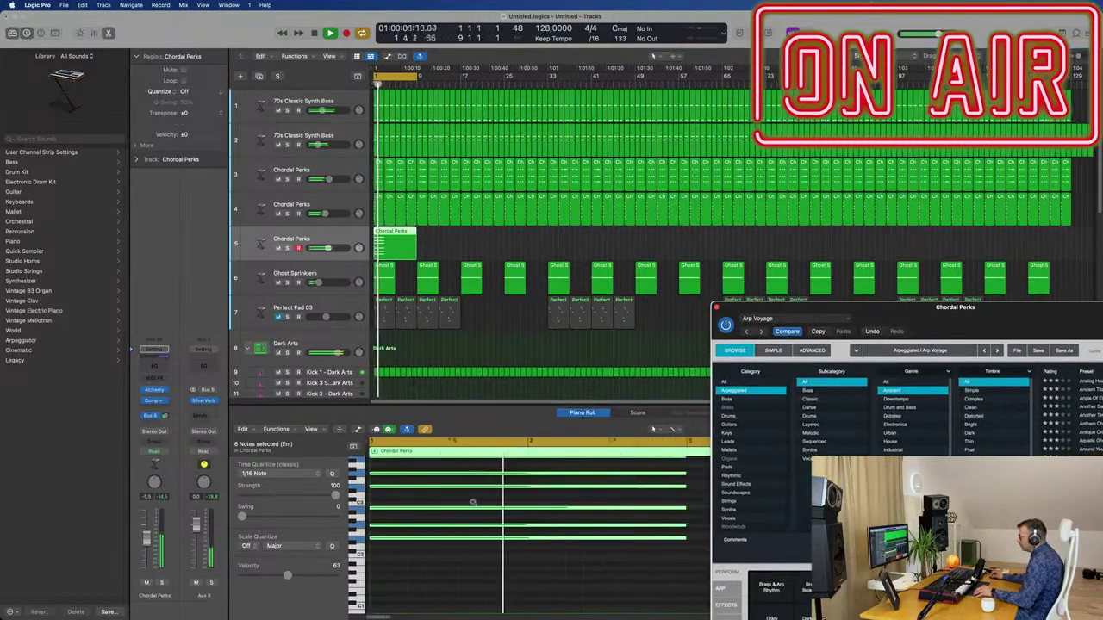
scroll(499, 512, up, 2)
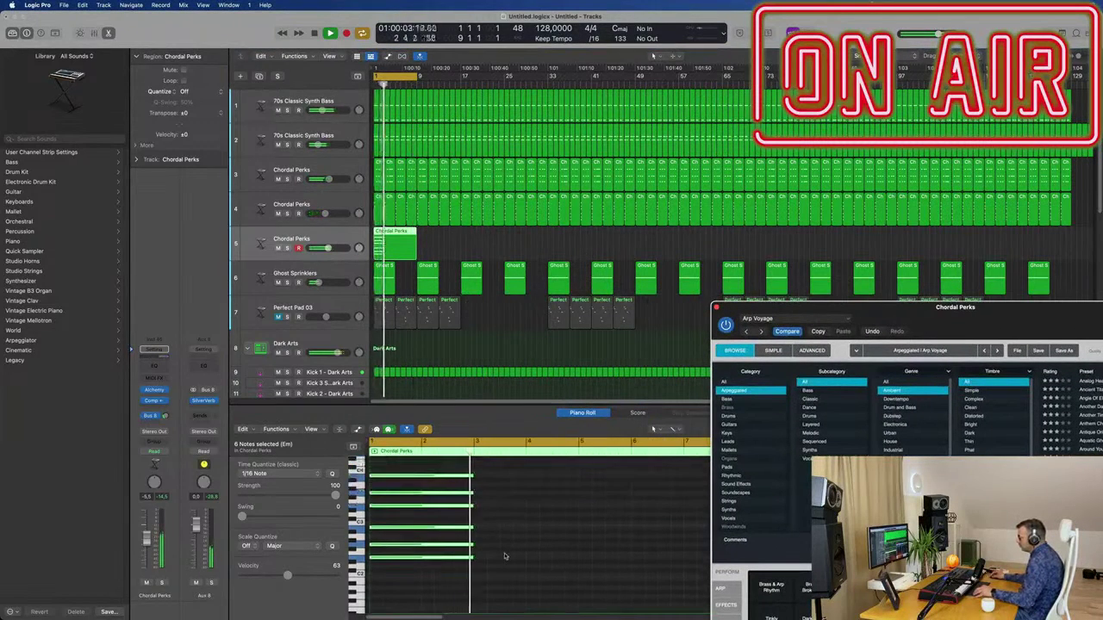
drag(472, 558, 611, 557)
- Bring Alchemy's preset list back into view and load the Avatar preset
drag(919, 317, 642, 187)
click(810, 346)
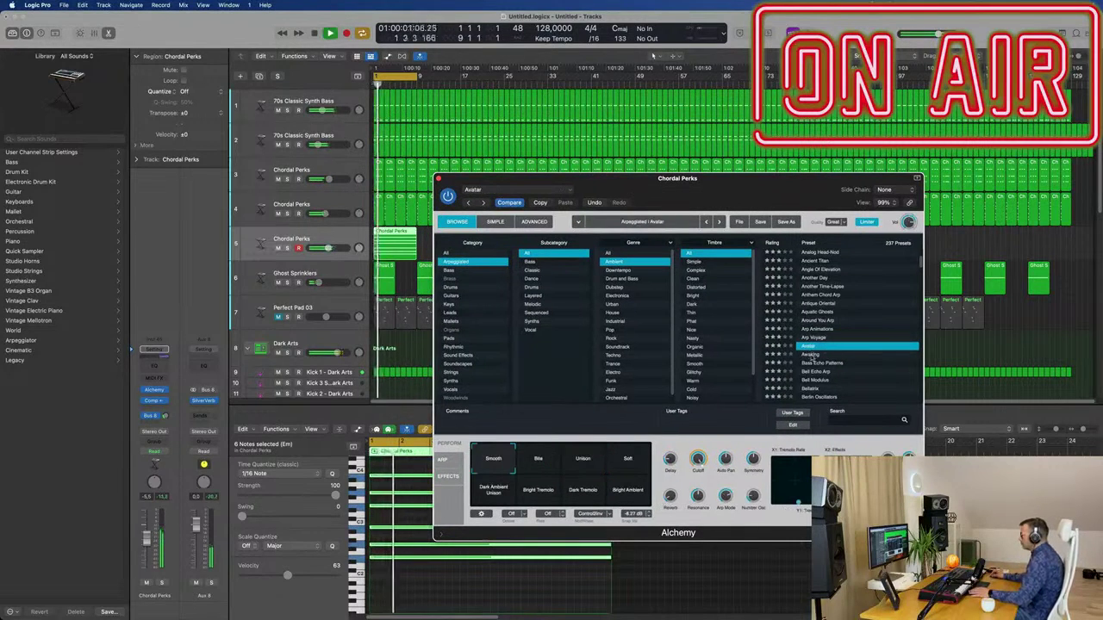
- Audition the Awaking and Bass Echo Patterns presets in Alchemy and load Bell Echo Arp
click(811, 355)
scroll(853, 346, down, 1)
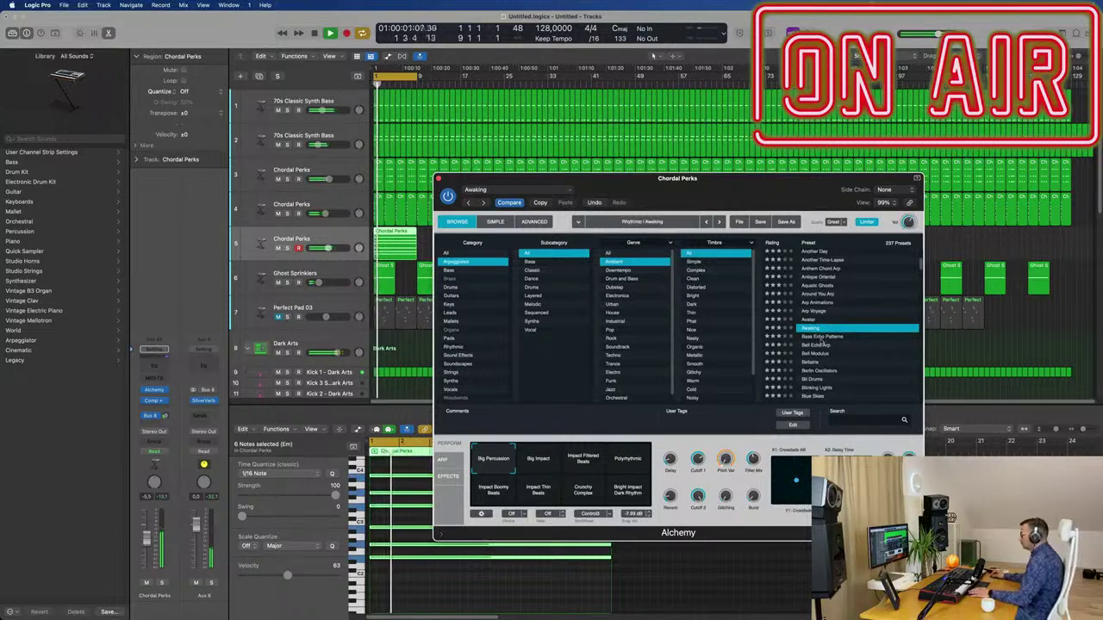
click(822, 338)
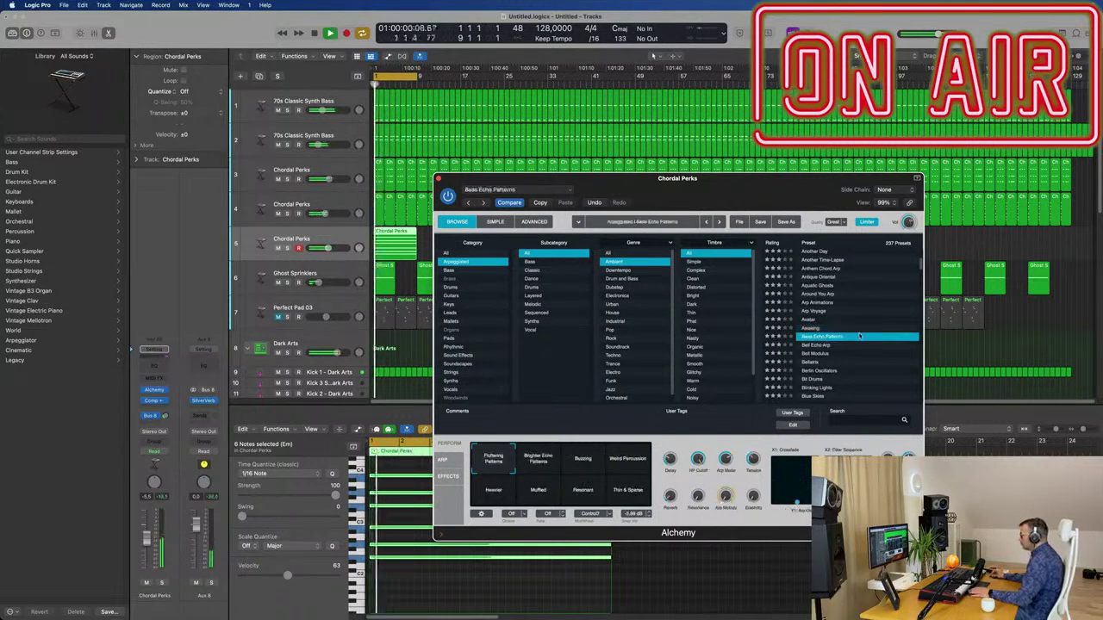
scroll(840, 332, down, 1)
click(814, 317)
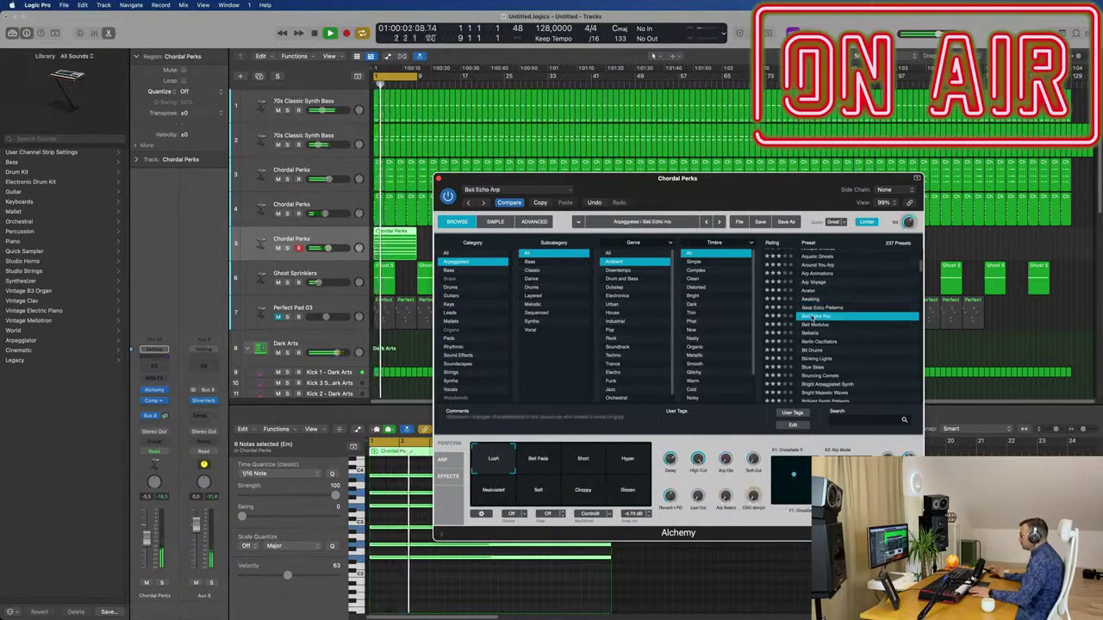
scroll(854, 333, down, 1)
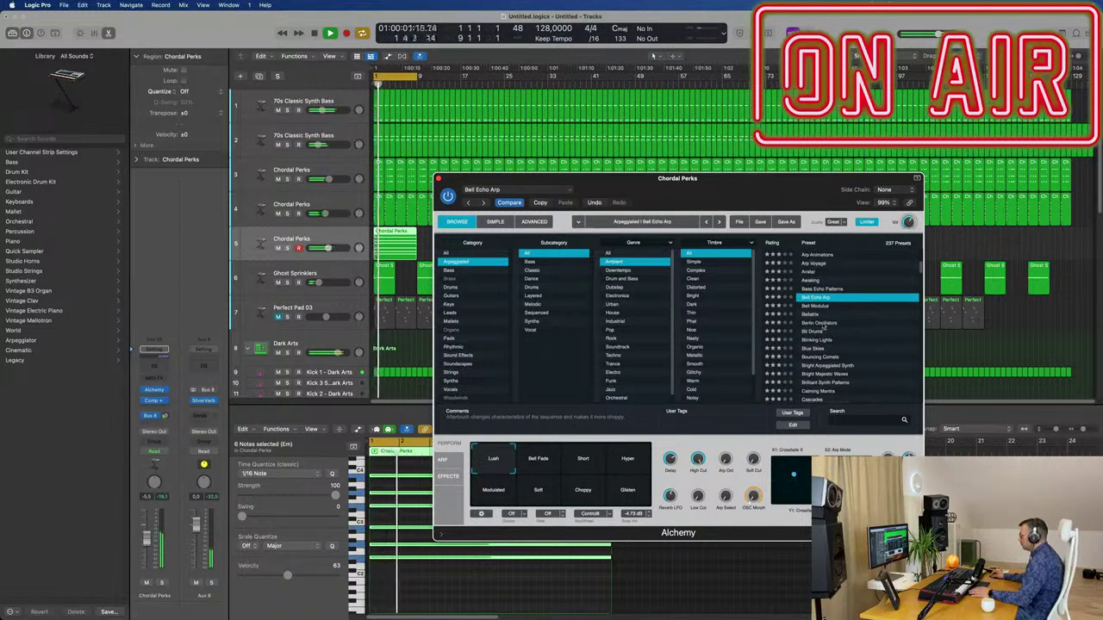
- Audition Bell Echo Arp's Bell Fade, Modulated, Soft, Choppy and Glisten snapshots and settle on Short
drag(733, 196, 823, 149)
click(641, 416)
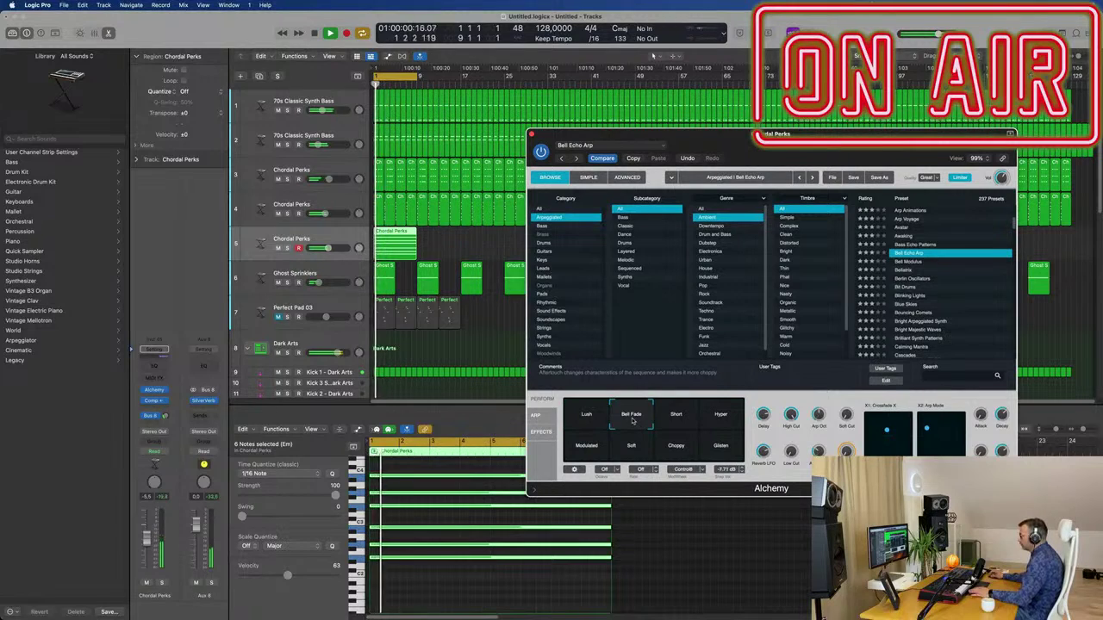
click(678, 418)
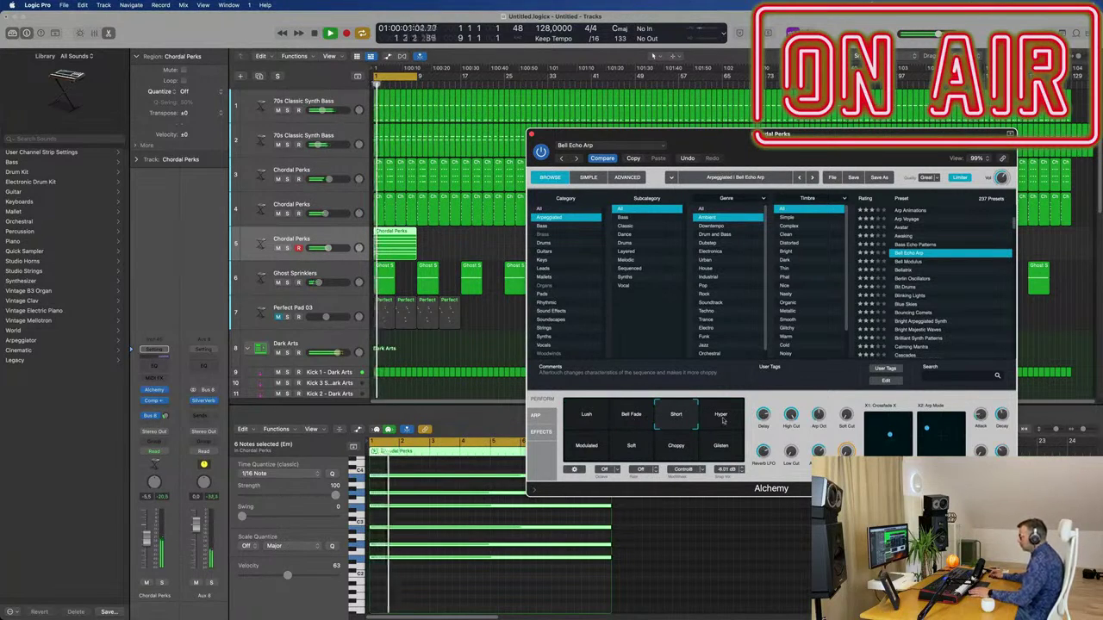
drag(774, 162, 693, 161)
click(642, 415)
click(516, 446)
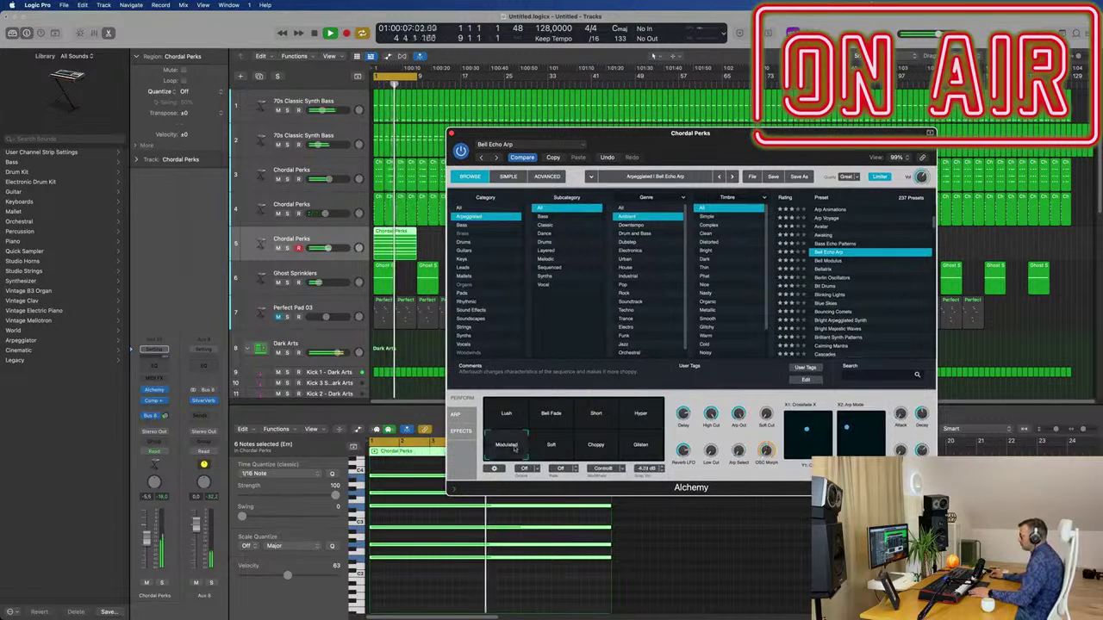
click(549, 451)
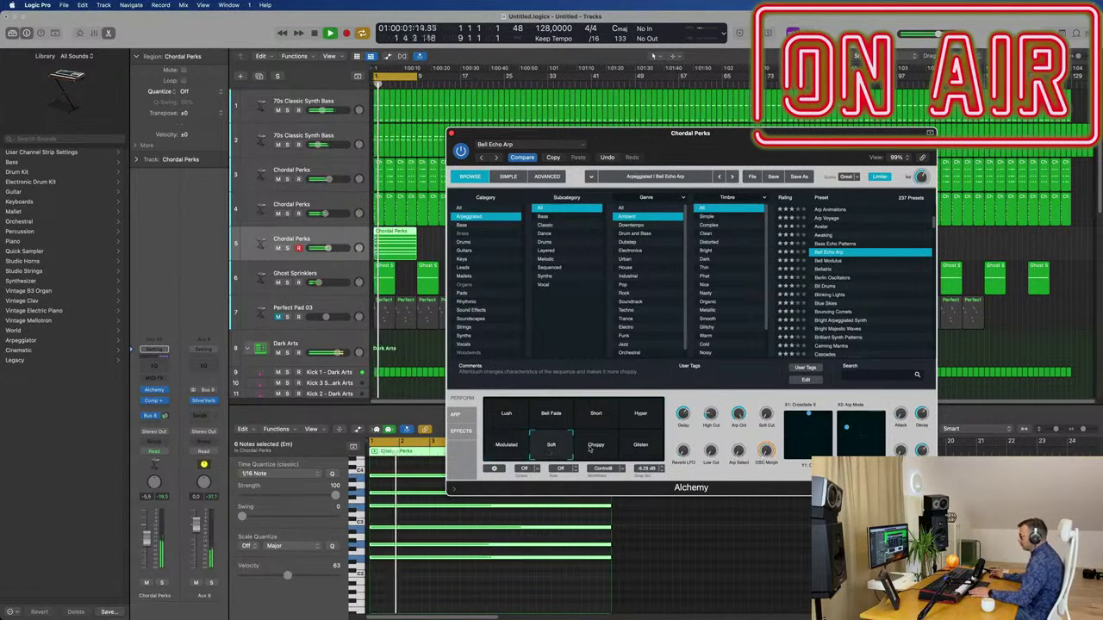
mouse_move(735, 134)
mouse_down()
mouse_move(829, 136)
mouse_move(756, 138)
mouse_up()
click(616, 456)
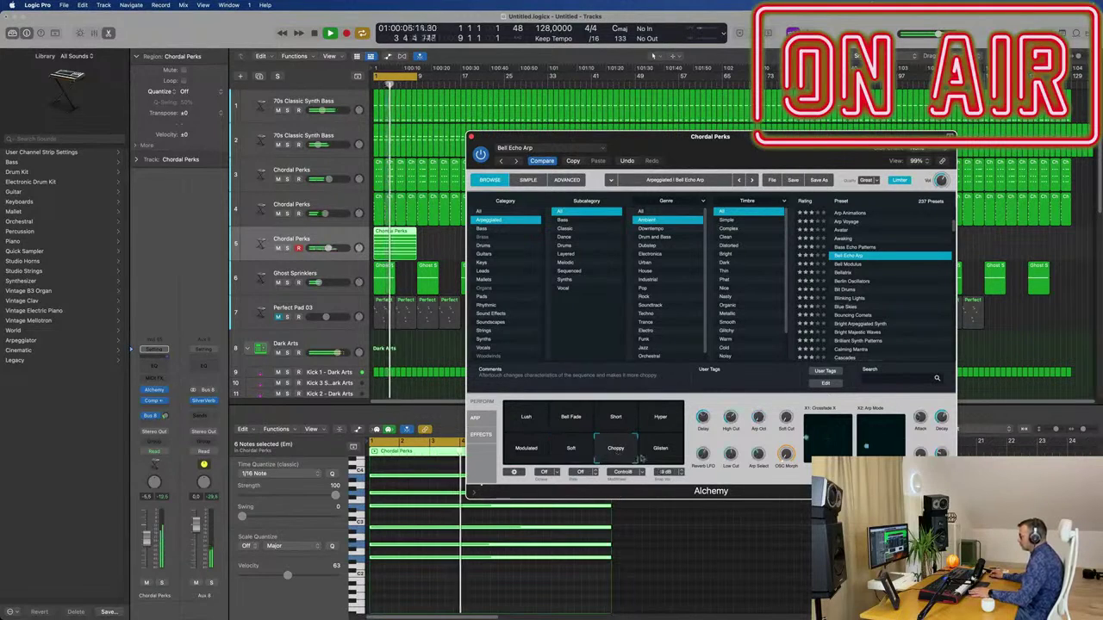
click(660, 449)
click(617, 418)
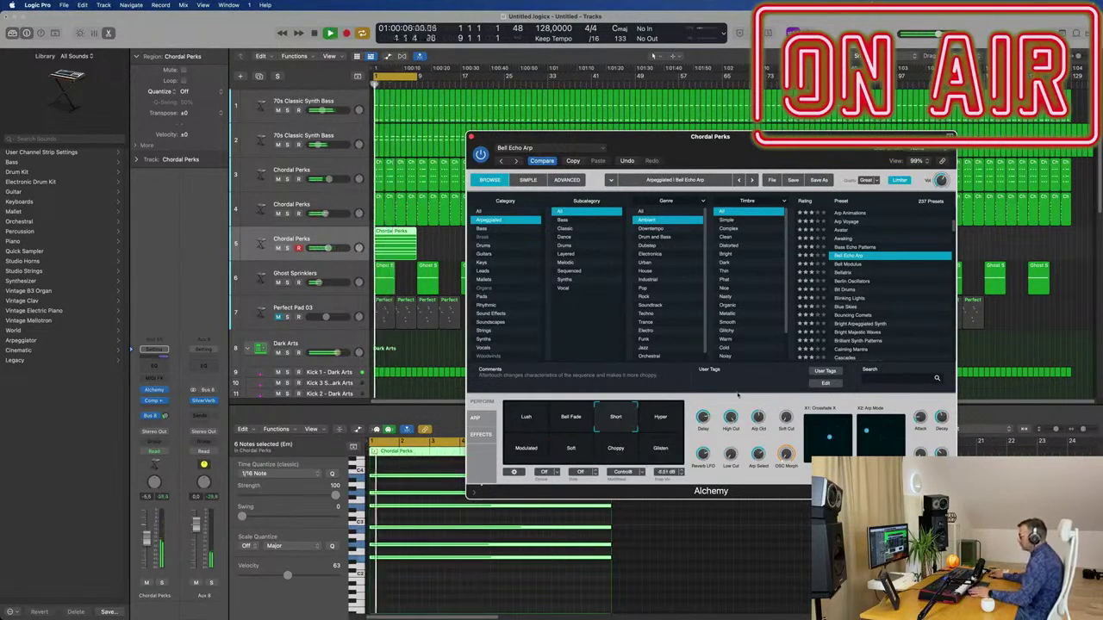
- Raise Alchemy's High Cut to 100% and lower the volume of the sustained Chordal Perks track
drag(728, 463, 730, 417)
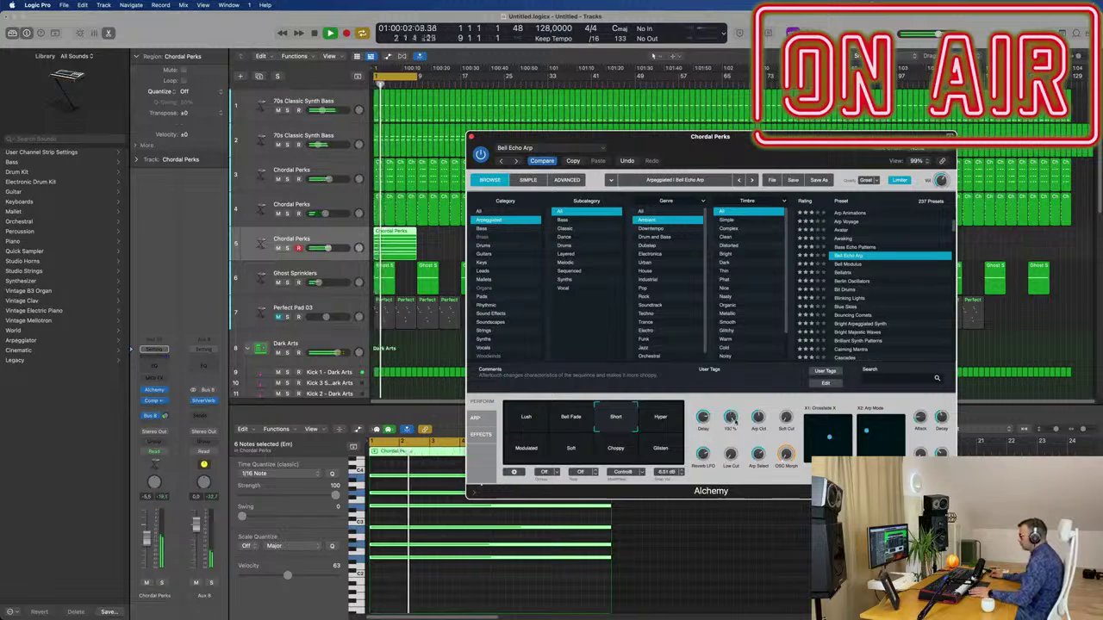
drag(770, 152, 852, 119)
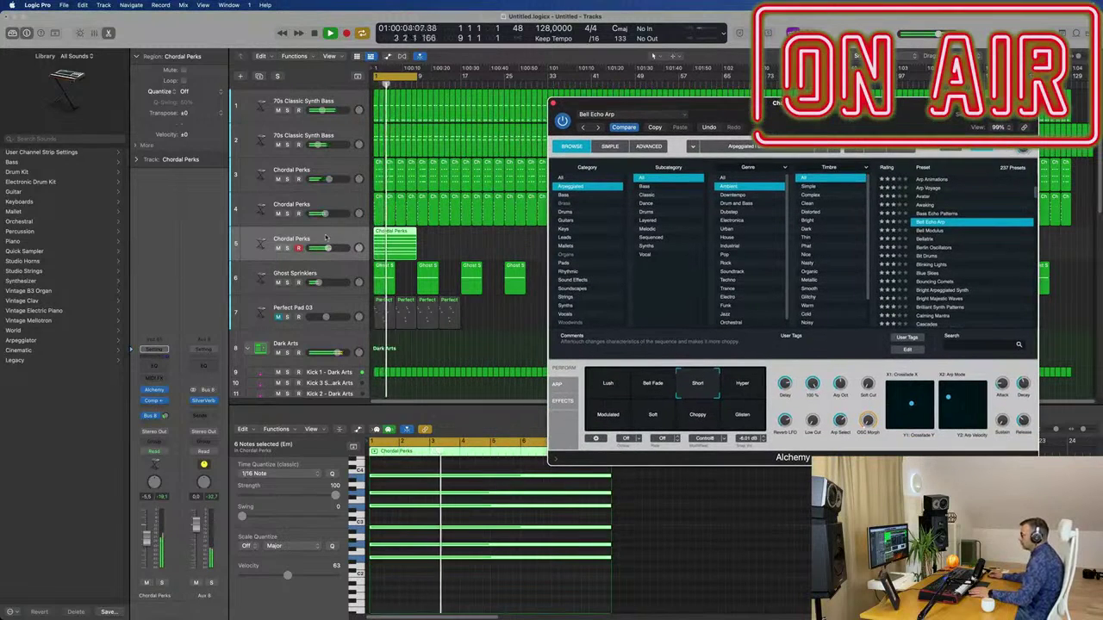
click(324, 240)
key(Return)
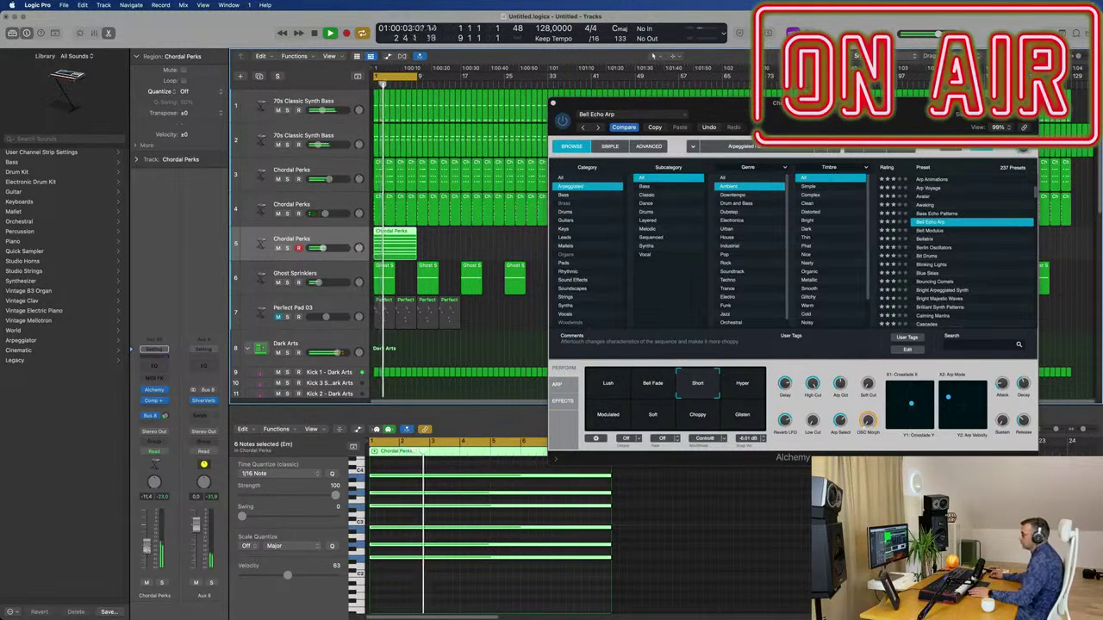
- Add a Channel EQ with a 316 Hz low cut to the Chordal Perks track, raise its volume slightly, and close the plug-in windows
click(152, 355)
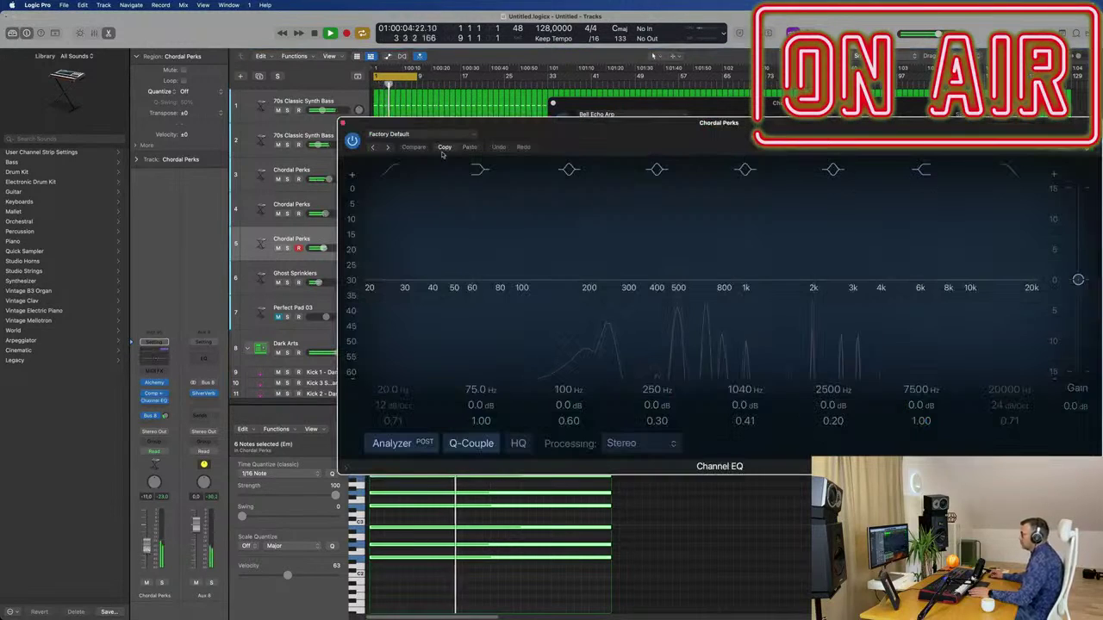
drag(517, 298, 636, 286)
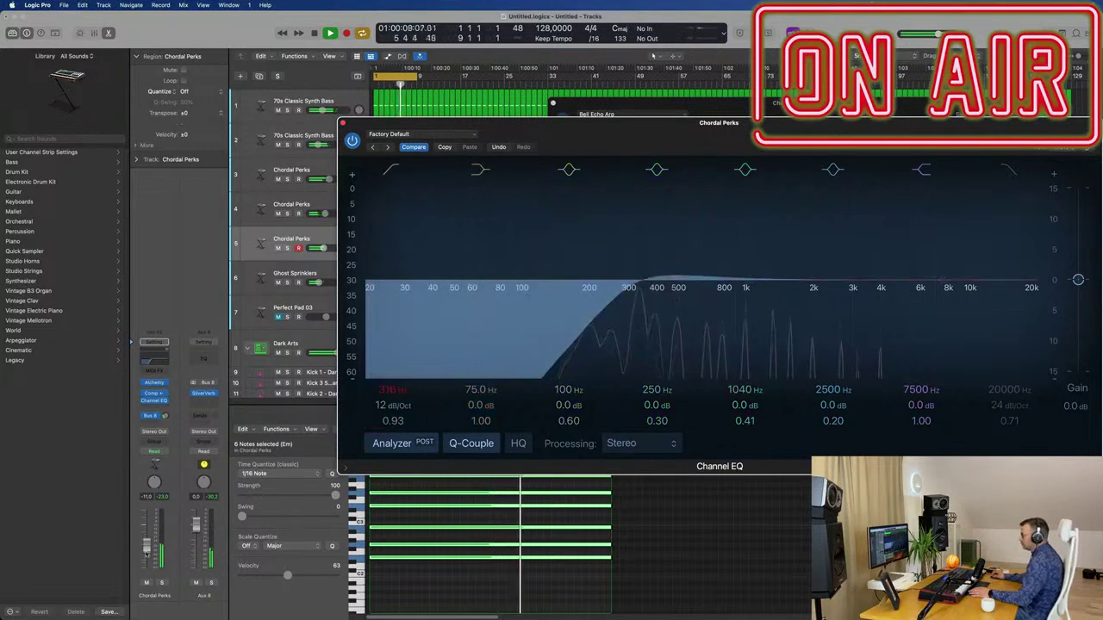
drag(147, 543, 146, 539)
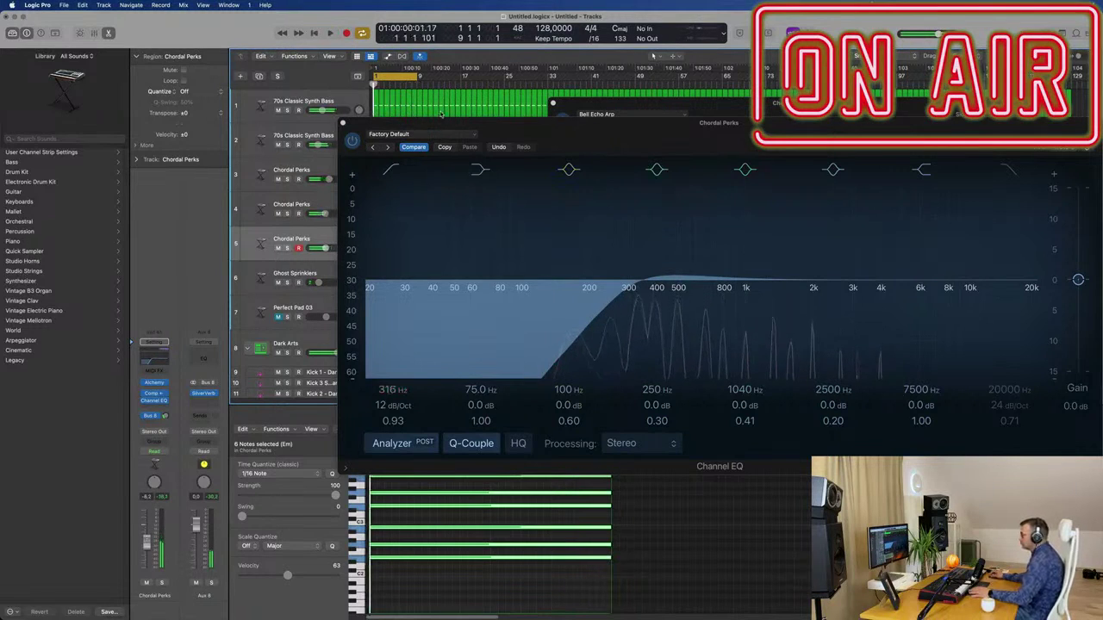
click(343, 125)
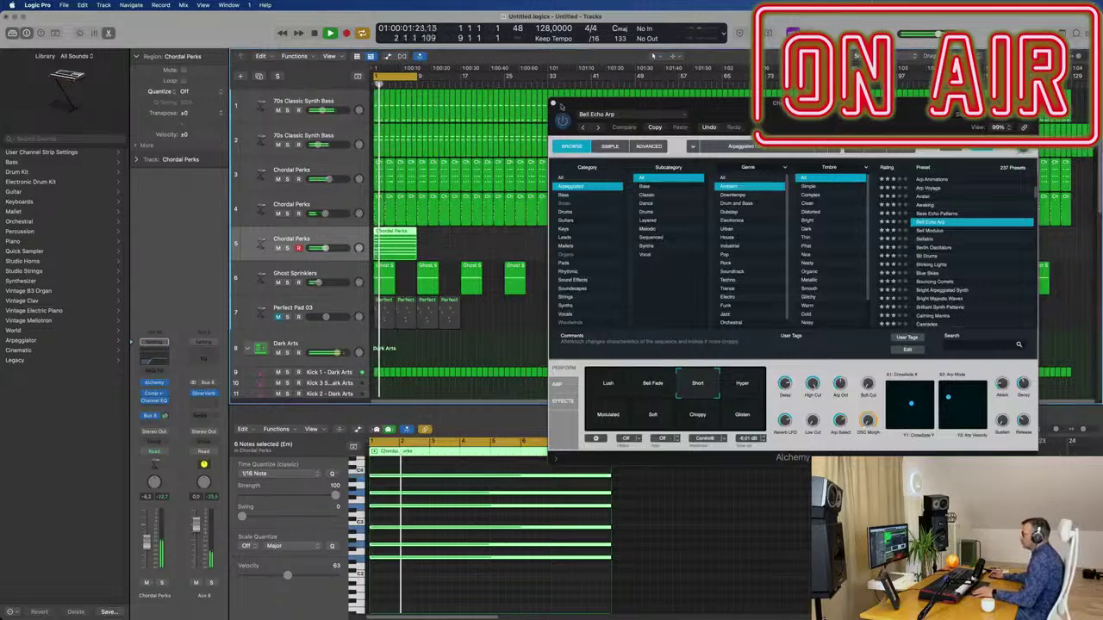
key(super+w)
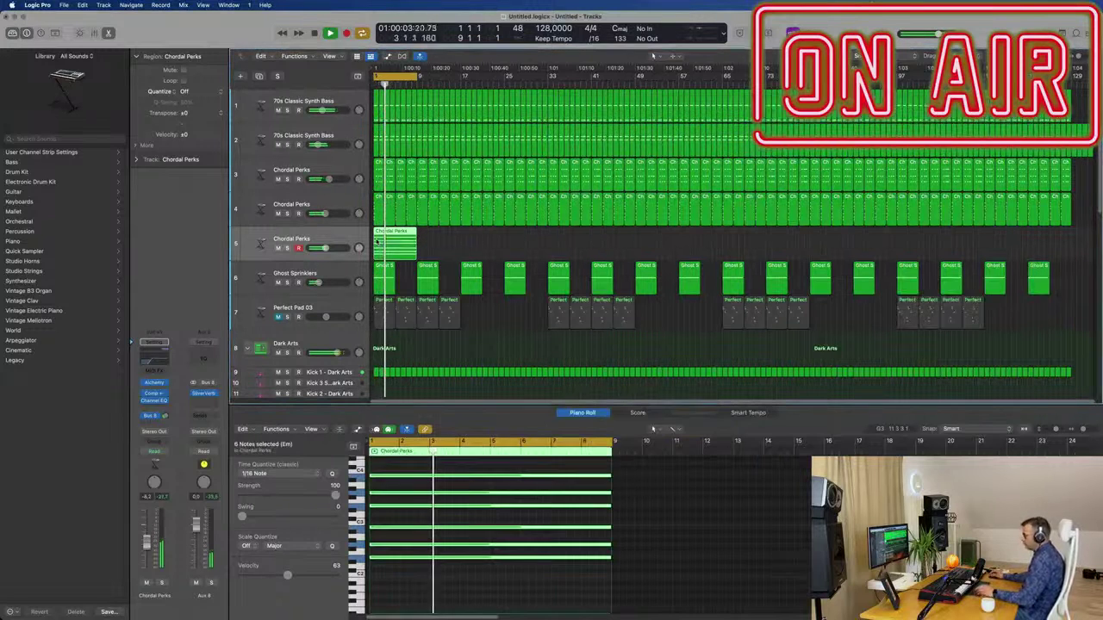
- Repeat the eight-bar sustained Chordal Perks region along its track until it fills all 128 bars
key(super+r)
key(super+r)
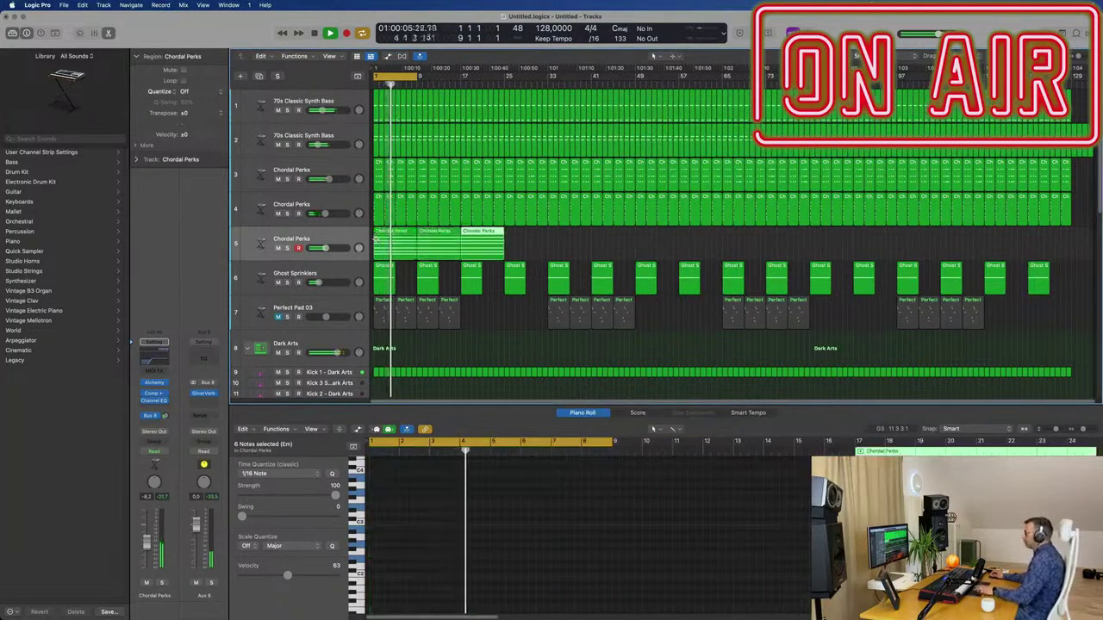
key(super+r)
key(super+r)
drag(620, 238, 380, 252)
key(super+r)
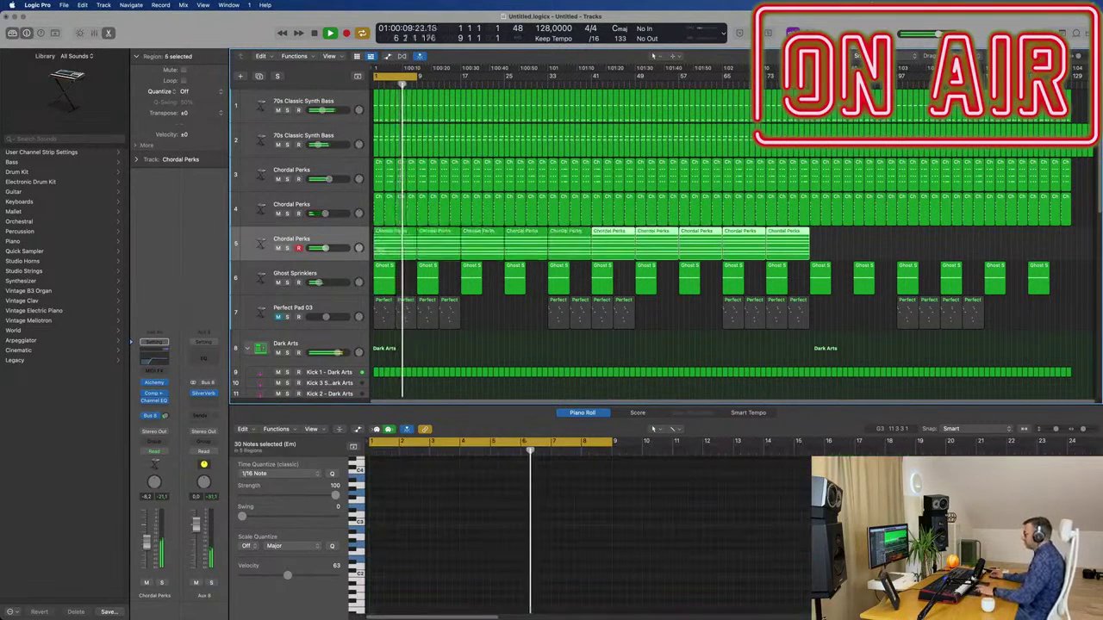
key(super+r)
click(1016, 247)
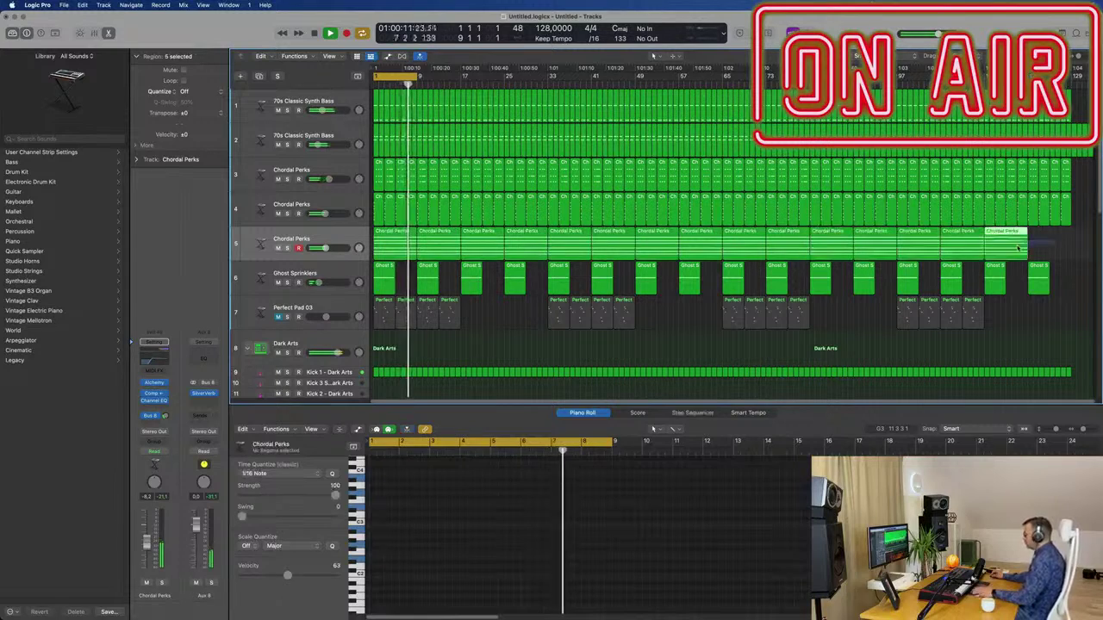
key(super+r)
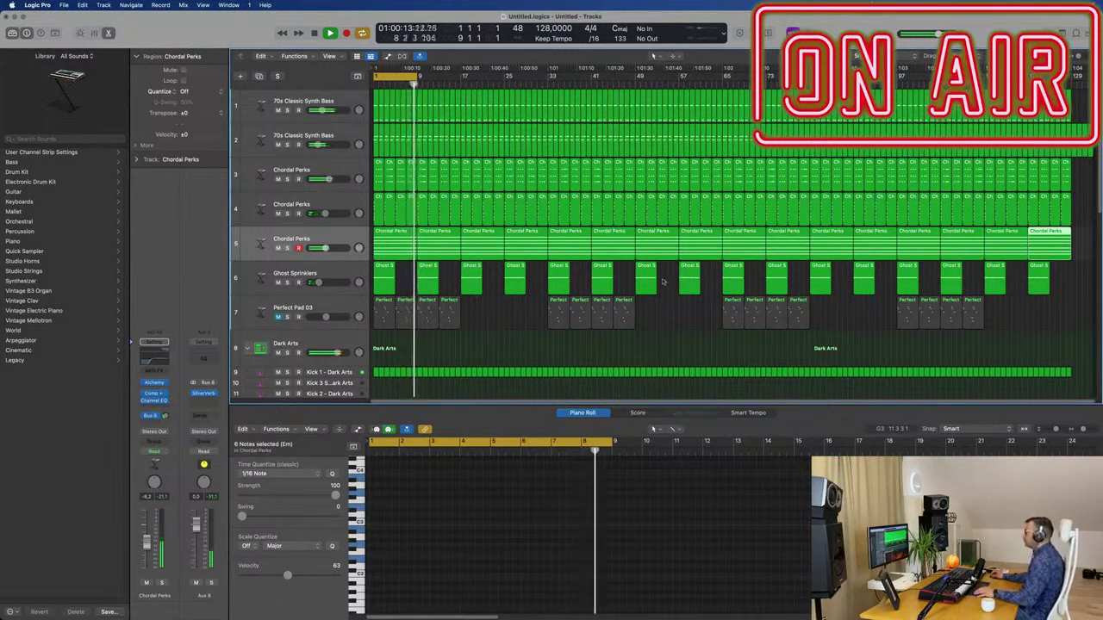
- Hide the mixer and Piano Roll to enlarge the arrangement, and collapse the Chrome drum stack
click(512, 320)
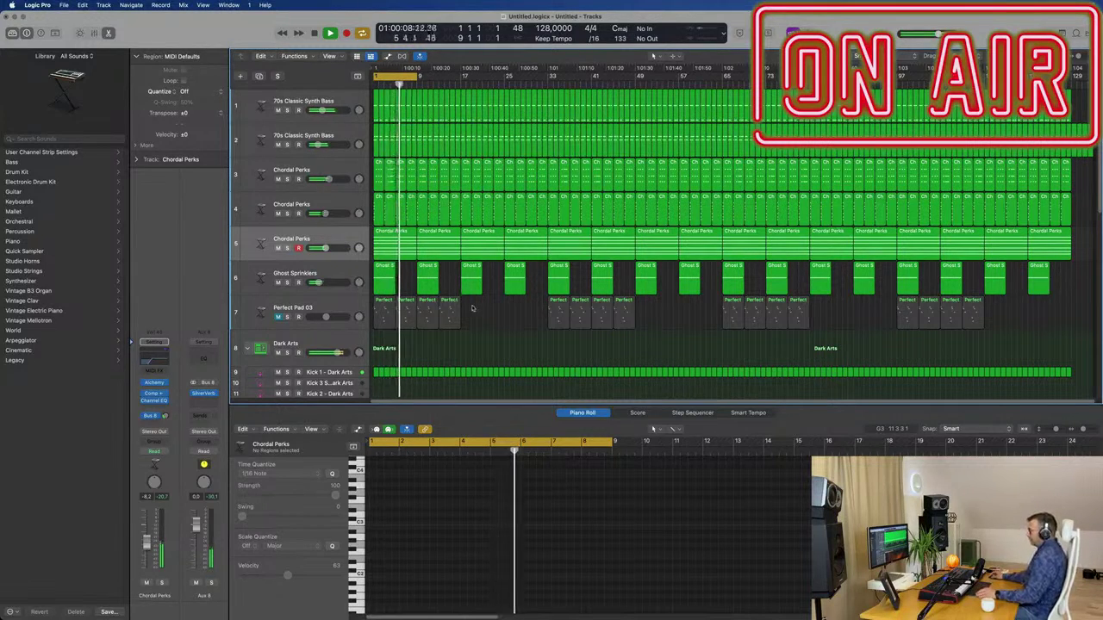
scroll(475, 311, down, 1)
scroll(475, 310, up, 2)
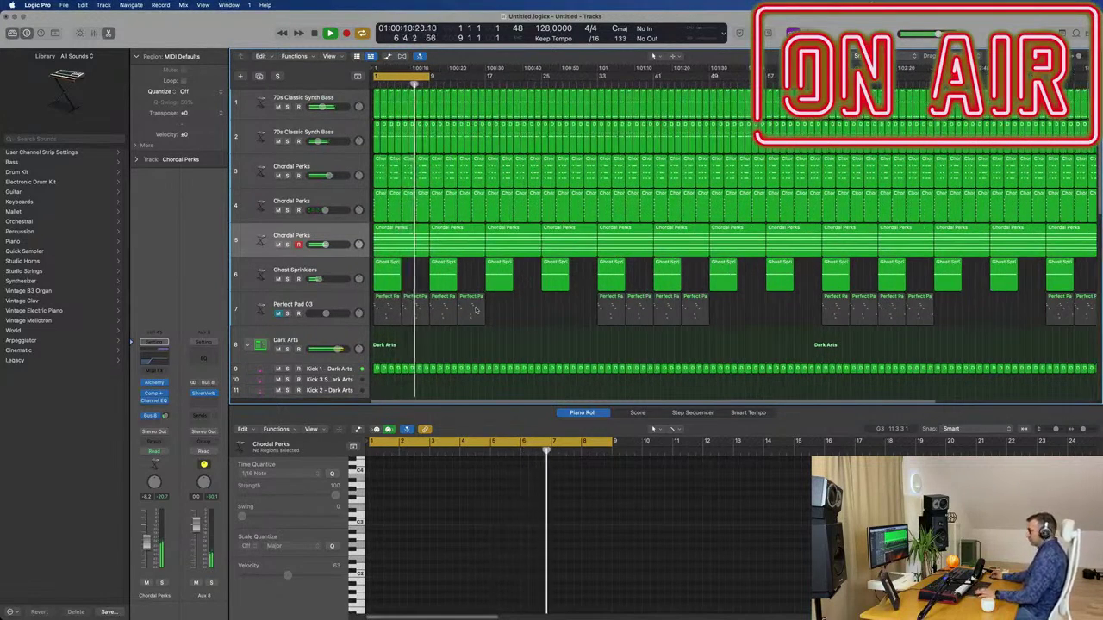
key(x)
key(x)
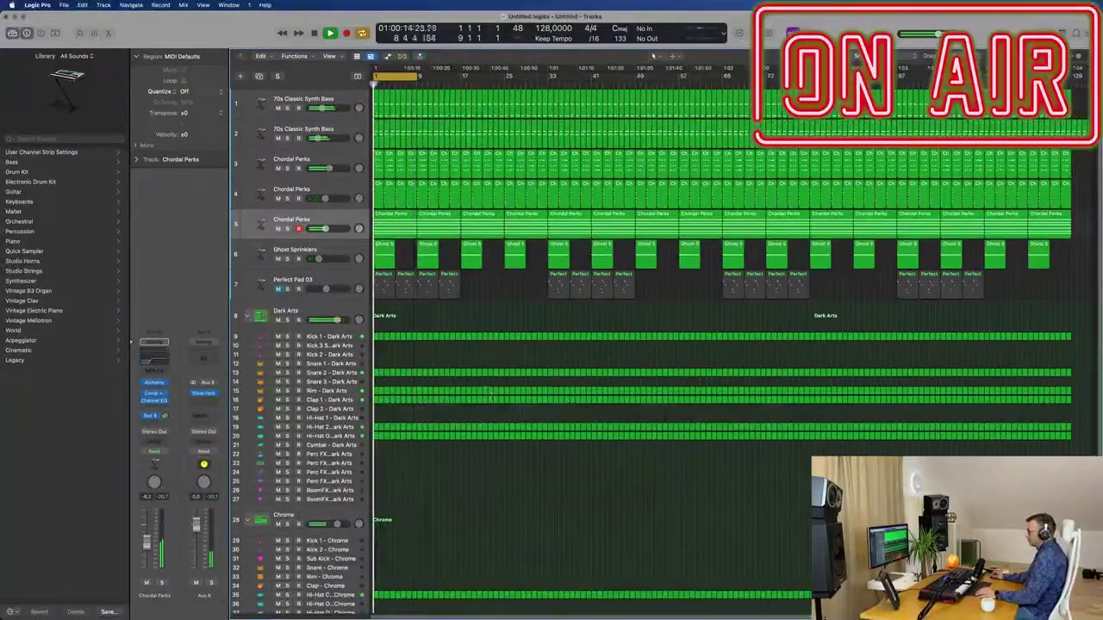
scroll(488, 400, down, 4)
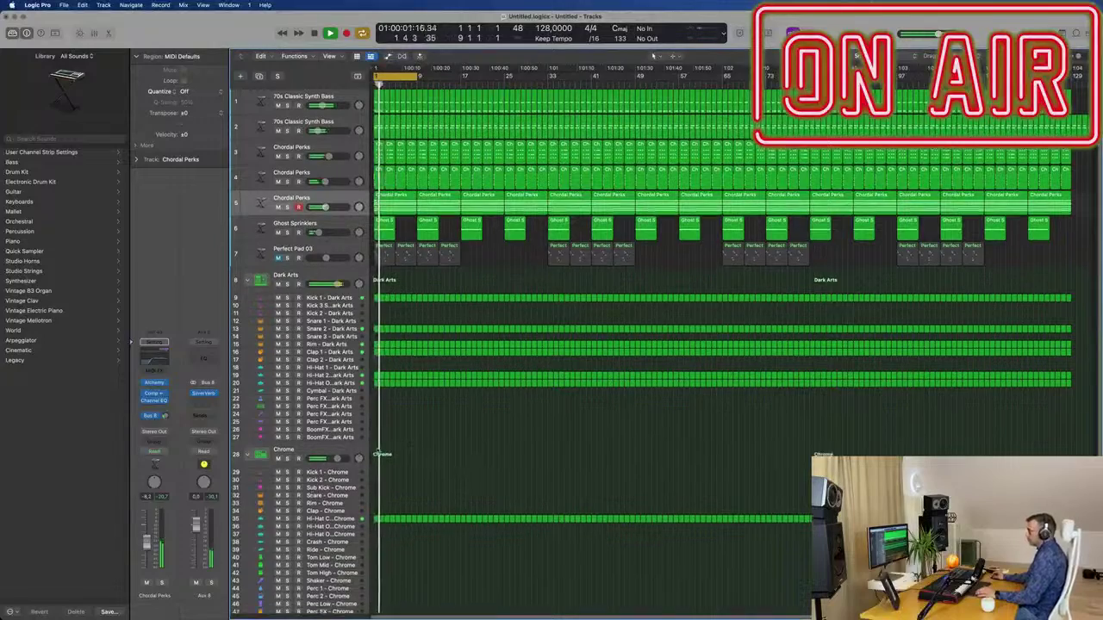
key(super+Up)
key(super+Up)
click(249, 415)
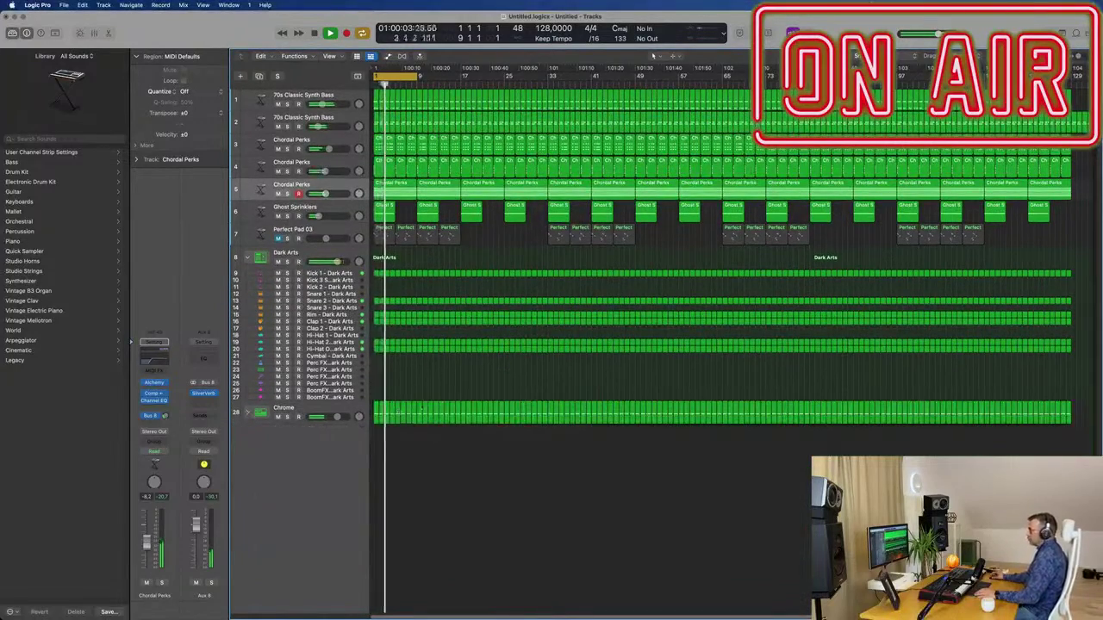
- Unmute the Perfect Pad 03 track to hear it in the mix, and mute it again
click(278, 238)
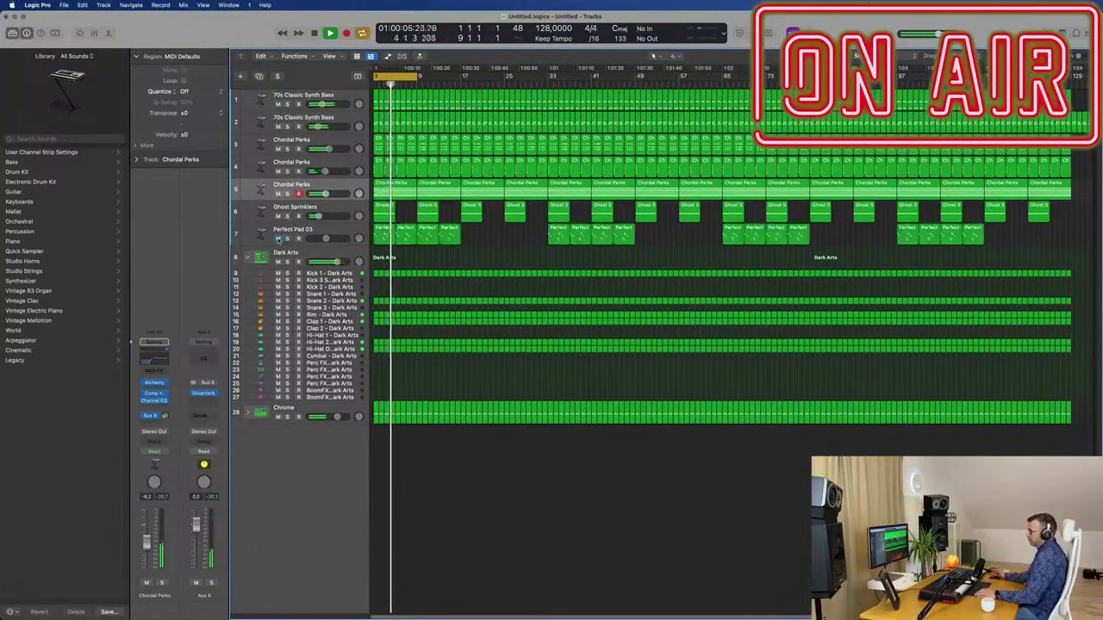
click(303, 230)
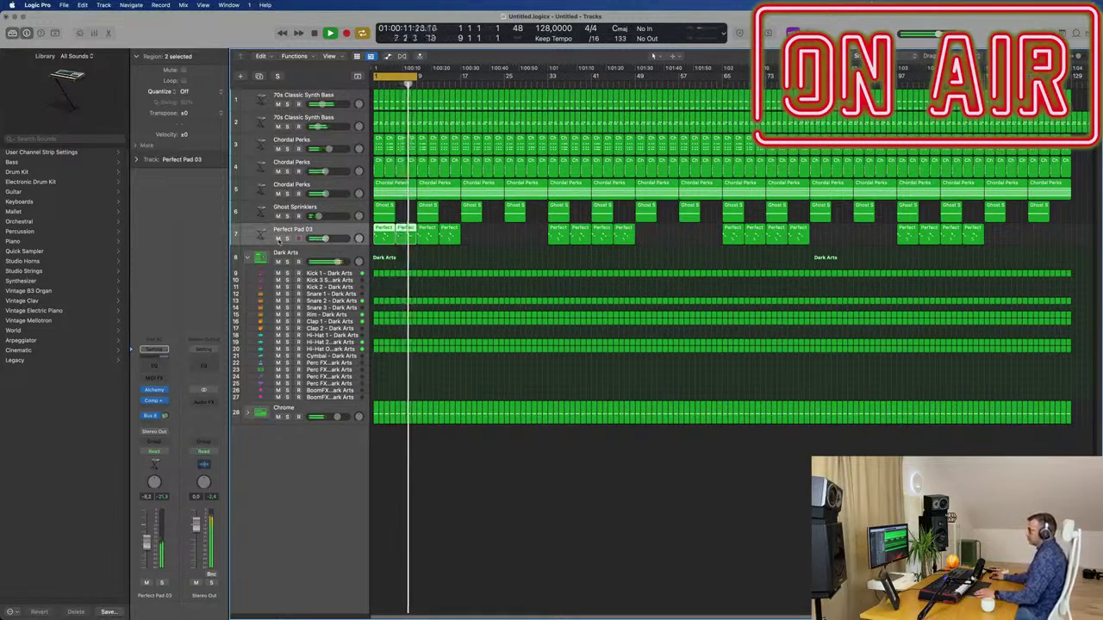
click(278, 238)
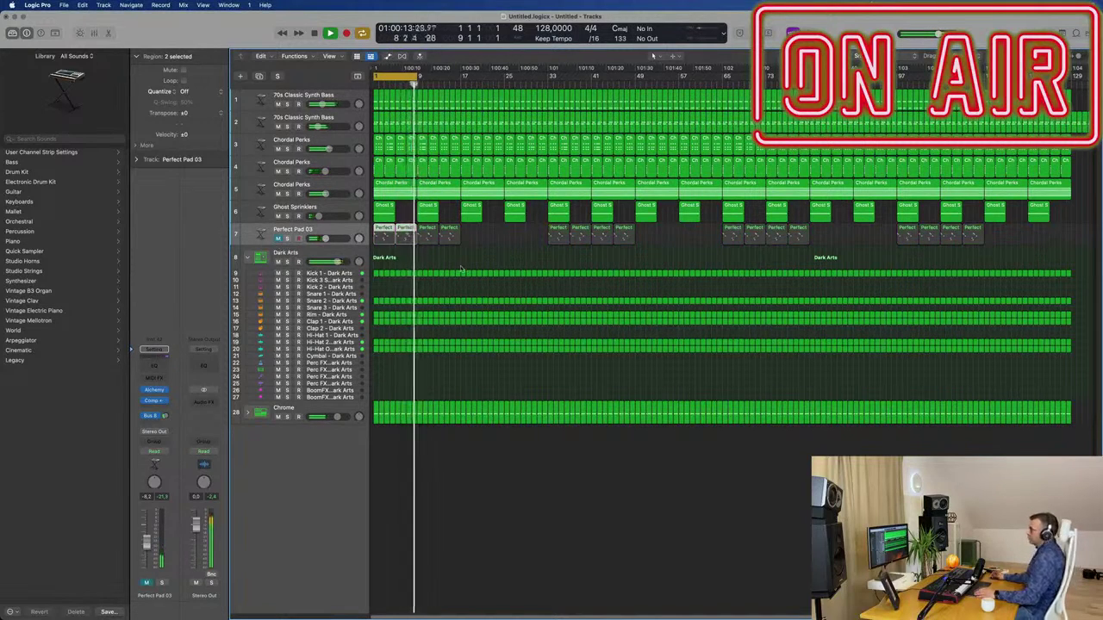
- Expand the Chrome drum stack, select its closed hi-hat track, and fit more of the timeline in view
scroll(485, 259, up, 4)
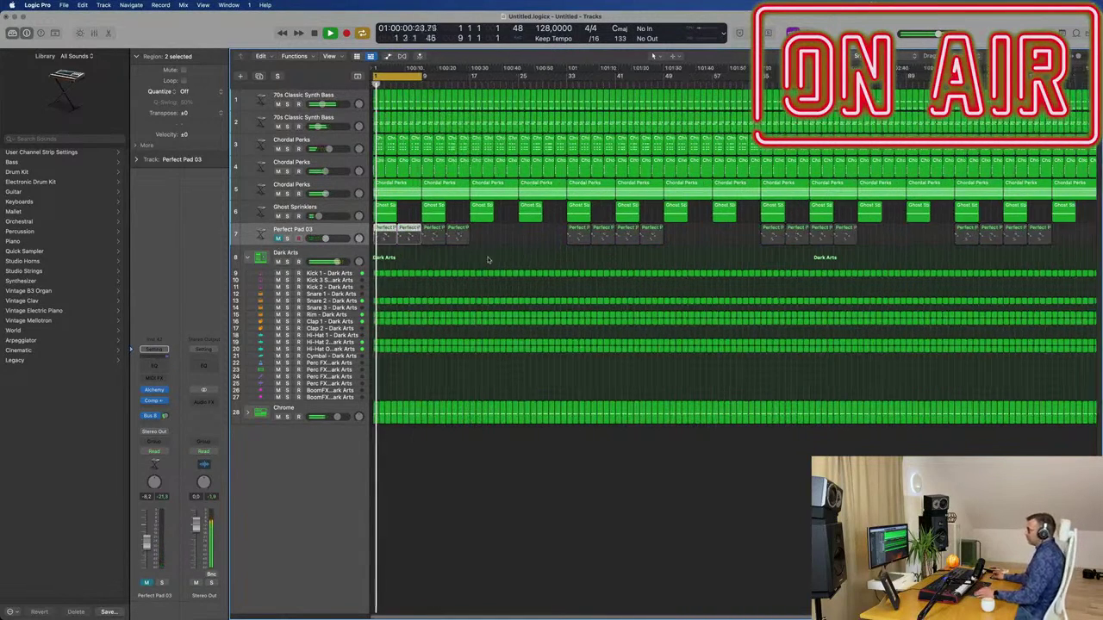
scroll(476, 260, up, 2)
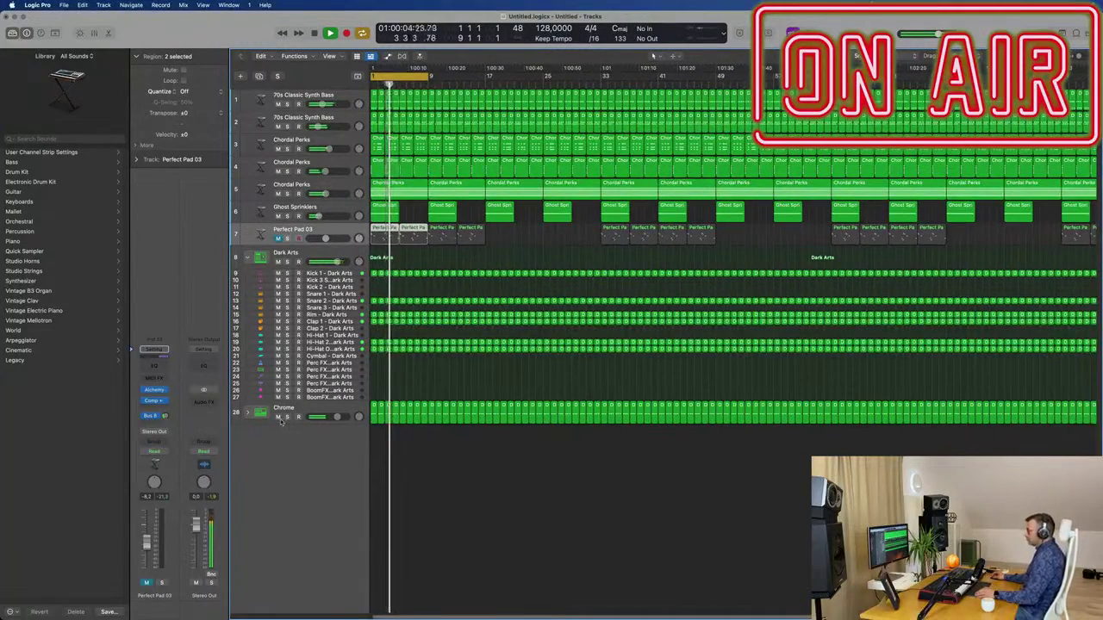
click(310, 410)
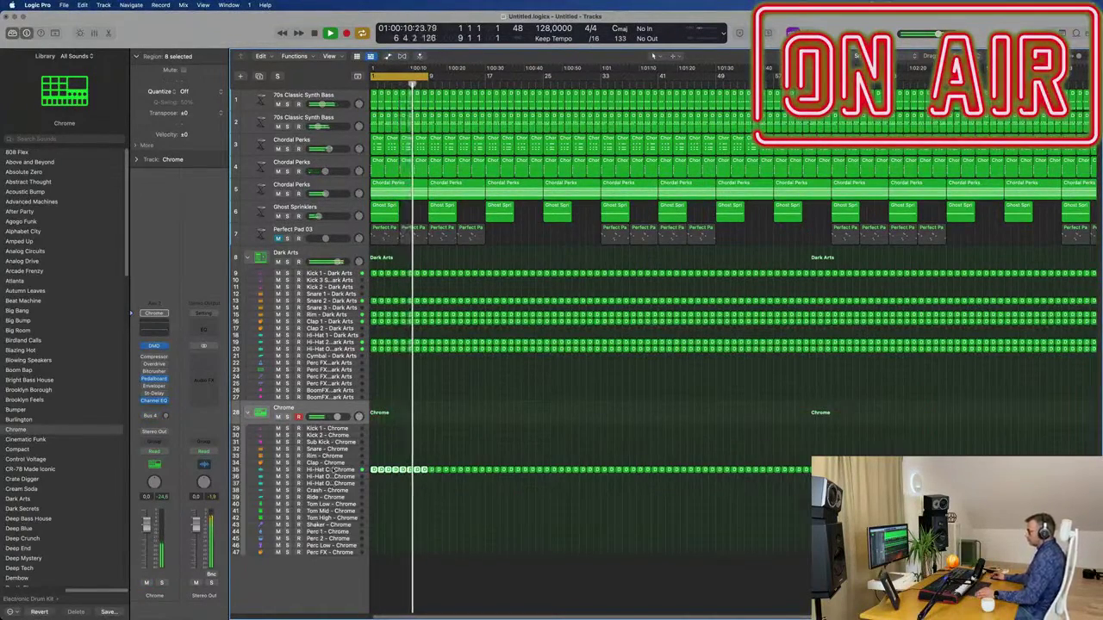
click(332, 470)
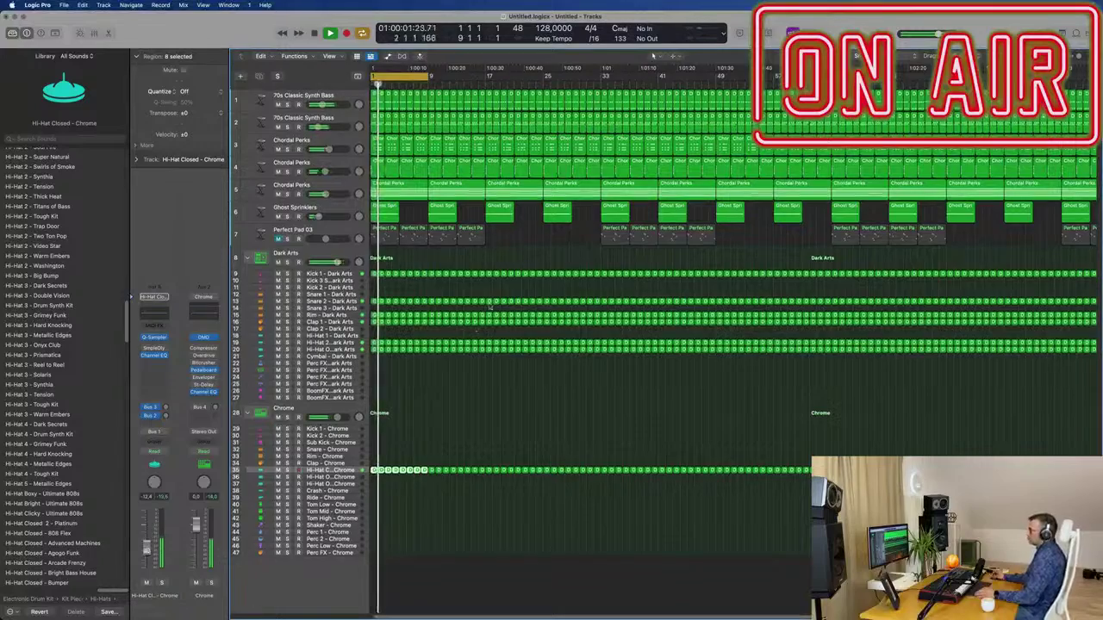
key(super+Right)
key(super+Right)
key(super+Right)
scroll(483, 257, down, 4)
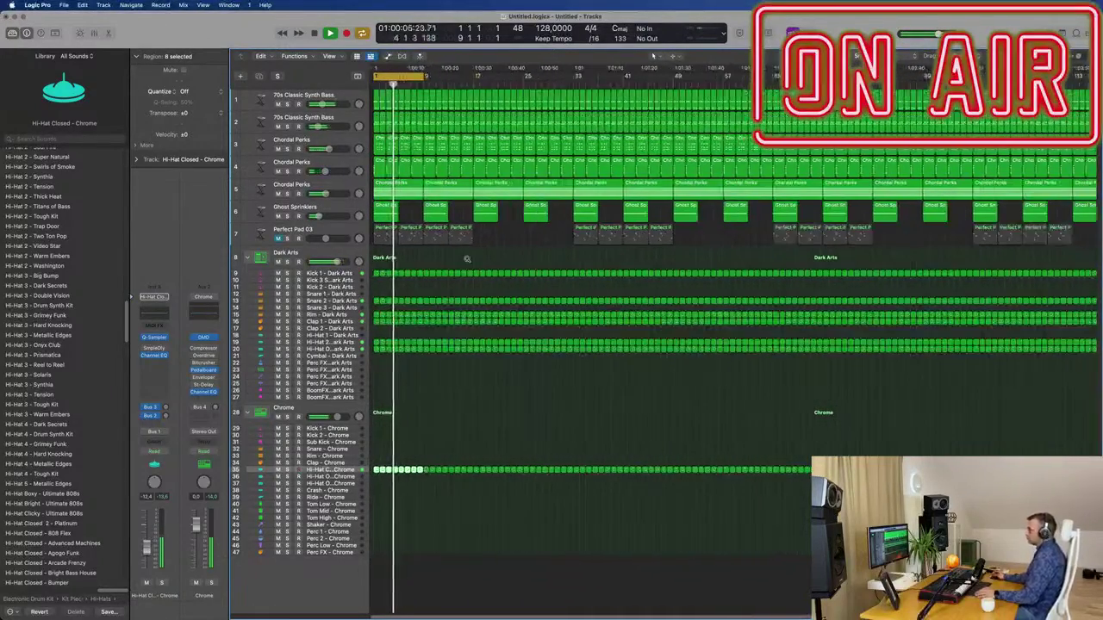
- Delete the sustained Chordal Perks region on track 5 from the first eight bars
scroll(476, 262, up, 3)
scroll(479, 261, up, 2)
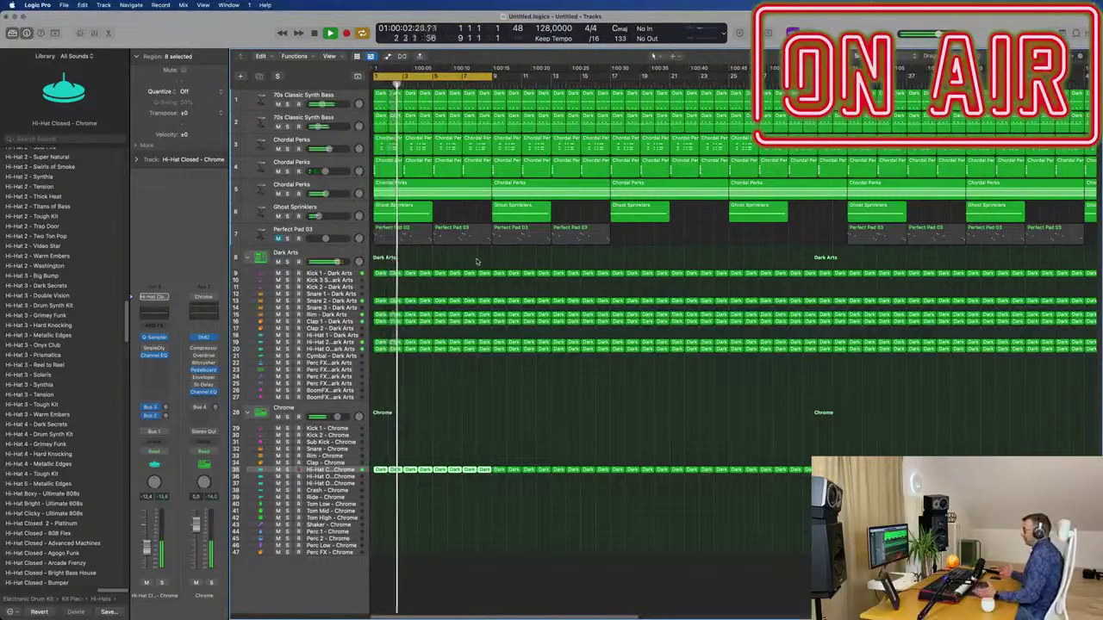
key(super+Left)
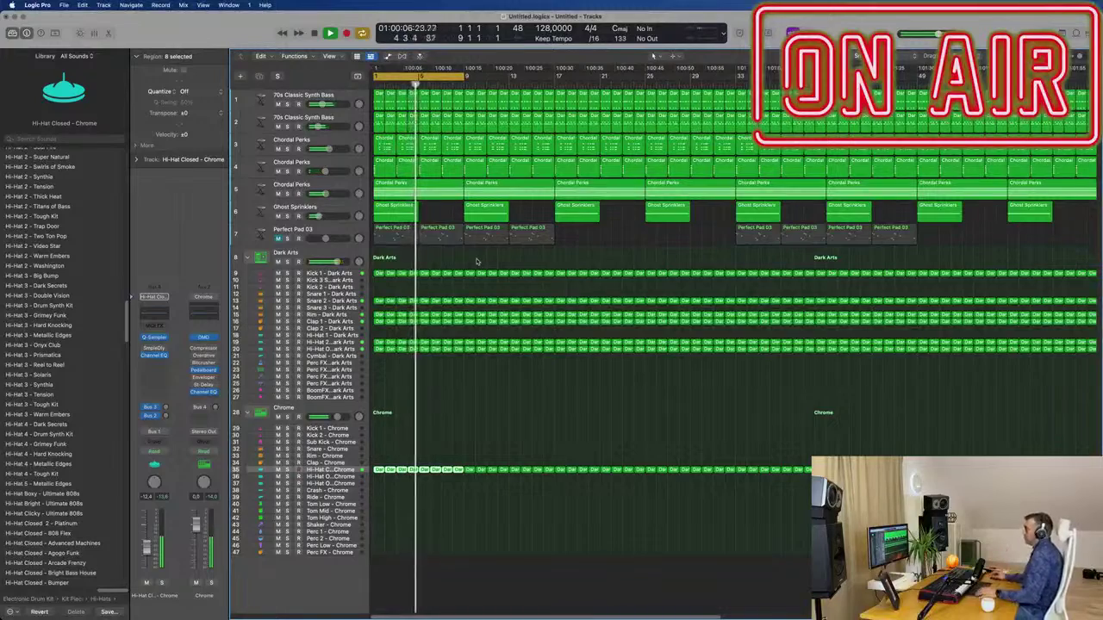
scroll(449, 271, right, 1)
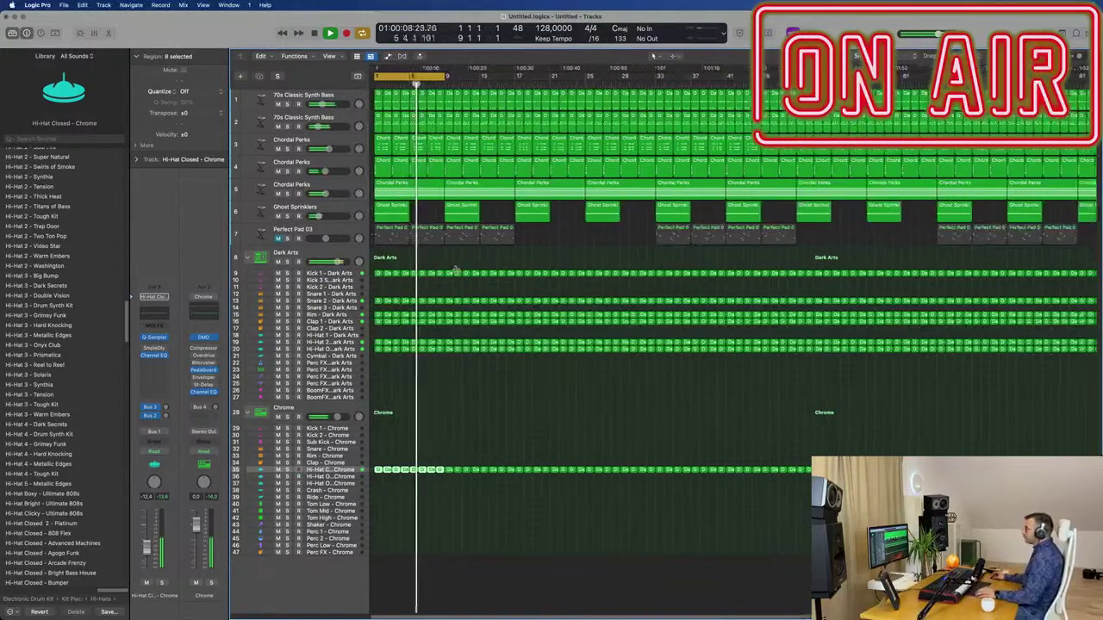
key(Return)
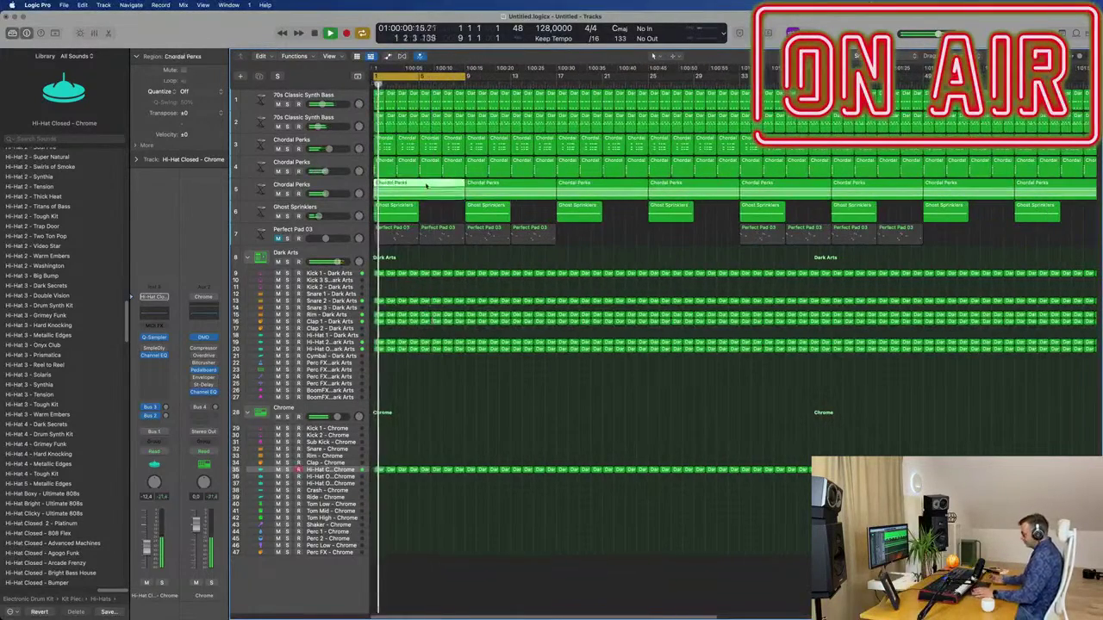
click(426, 181)
key(Delete)
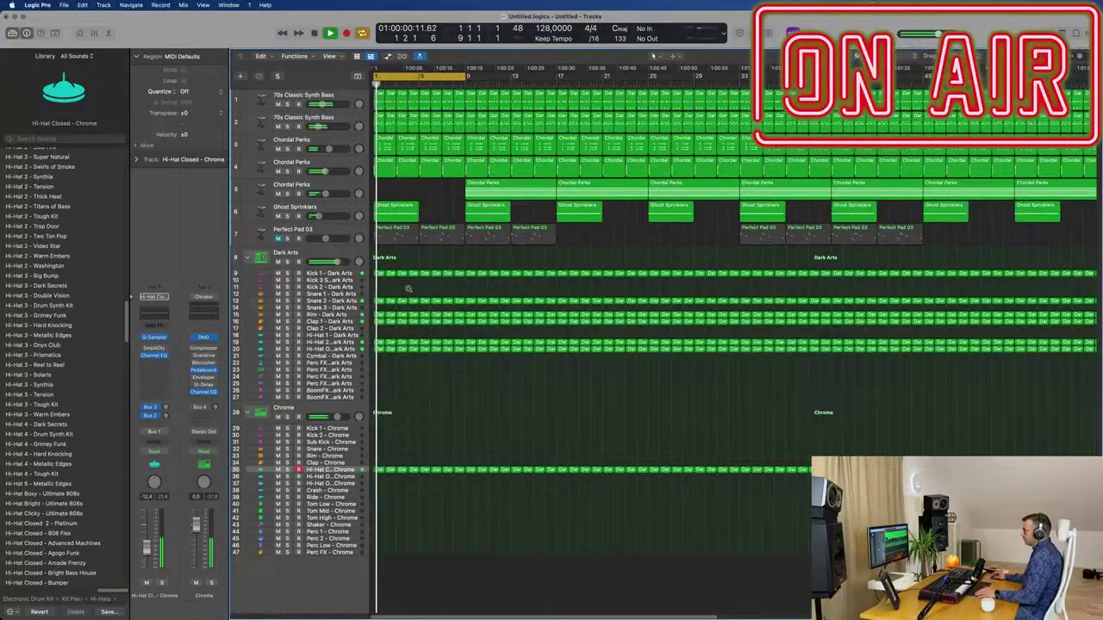
- Try removing the Chrome closed hi-hat regions from the first eight bars, and undo the deletion
scroll(409, 289, down, 1)
drag(383, 465, 421, 477)
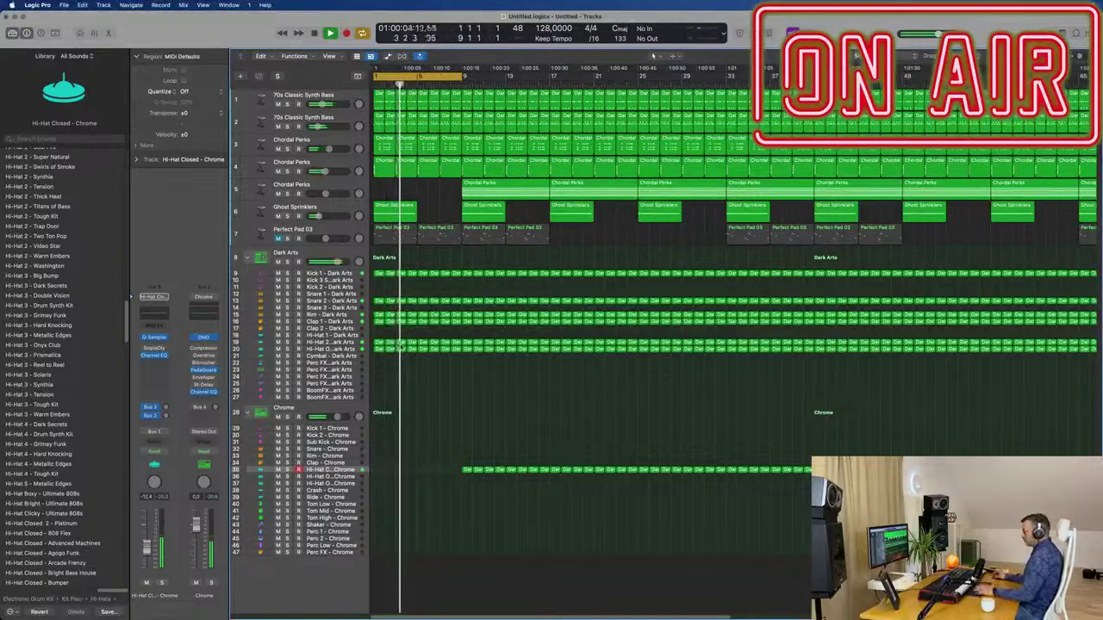
scroll(392, 360, up, 1)
key(Return)
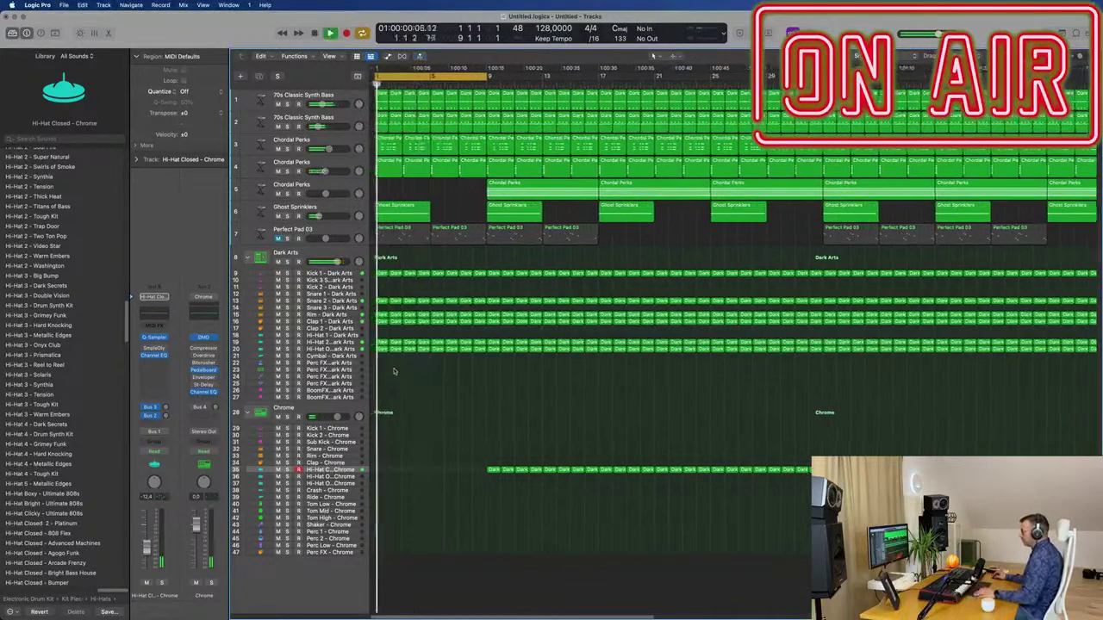
key(super+z)
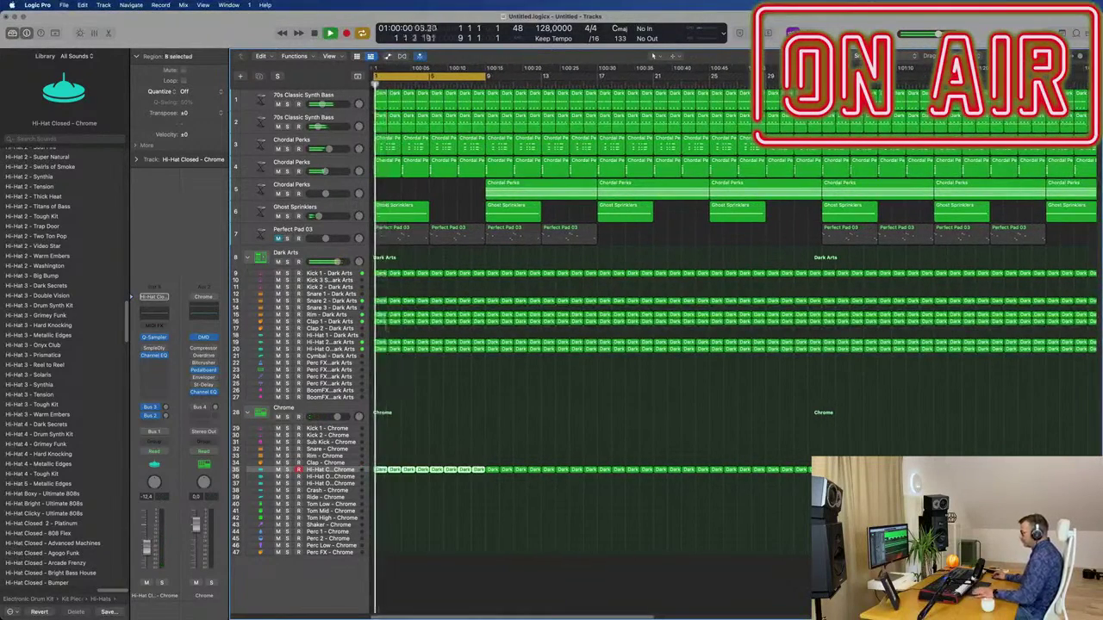
- Delete the Dark Arts rim, clap and hi-hat regions from the first eight bars
drag(433, 358, 482, 372)
key(Delete)
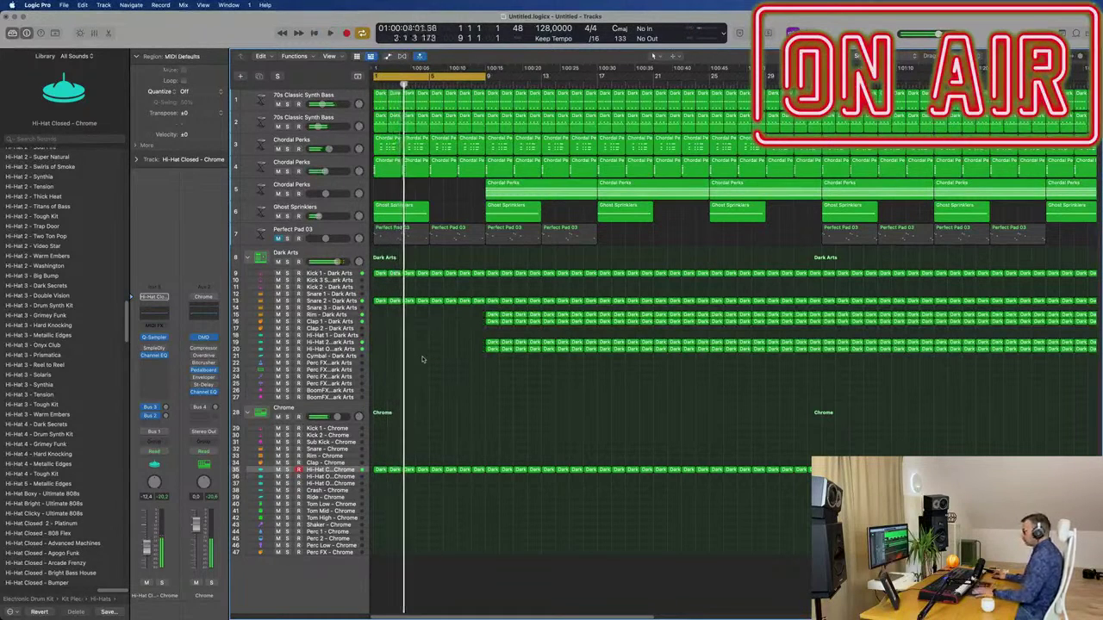
scroll(415, 355, up, 2)
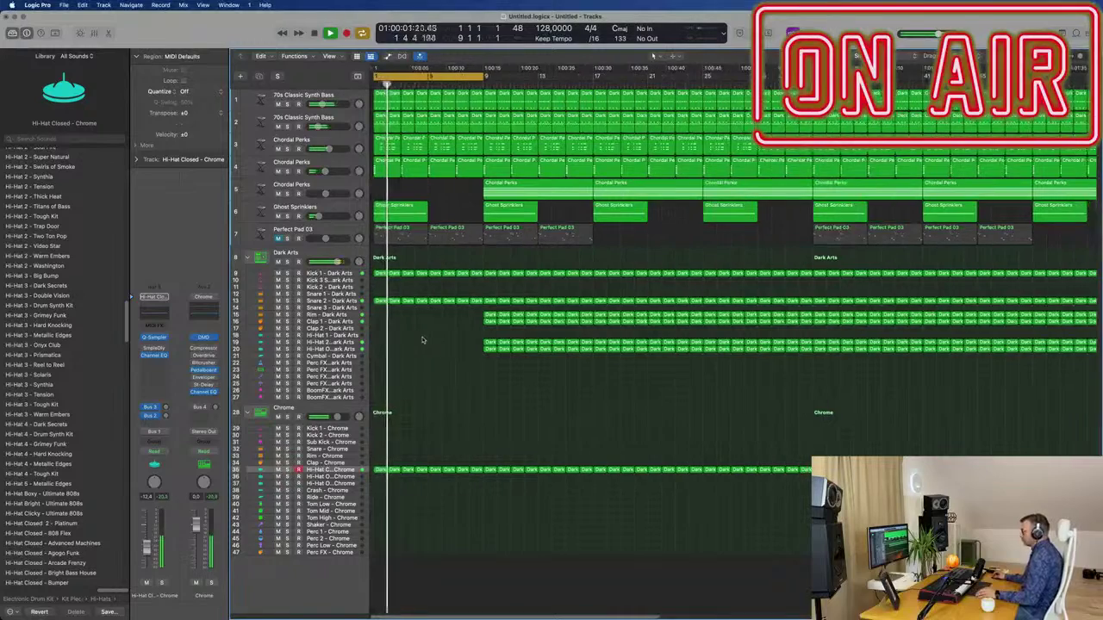
scroll(422, 341, up, 2)
scroll(440, 335, down, 3)
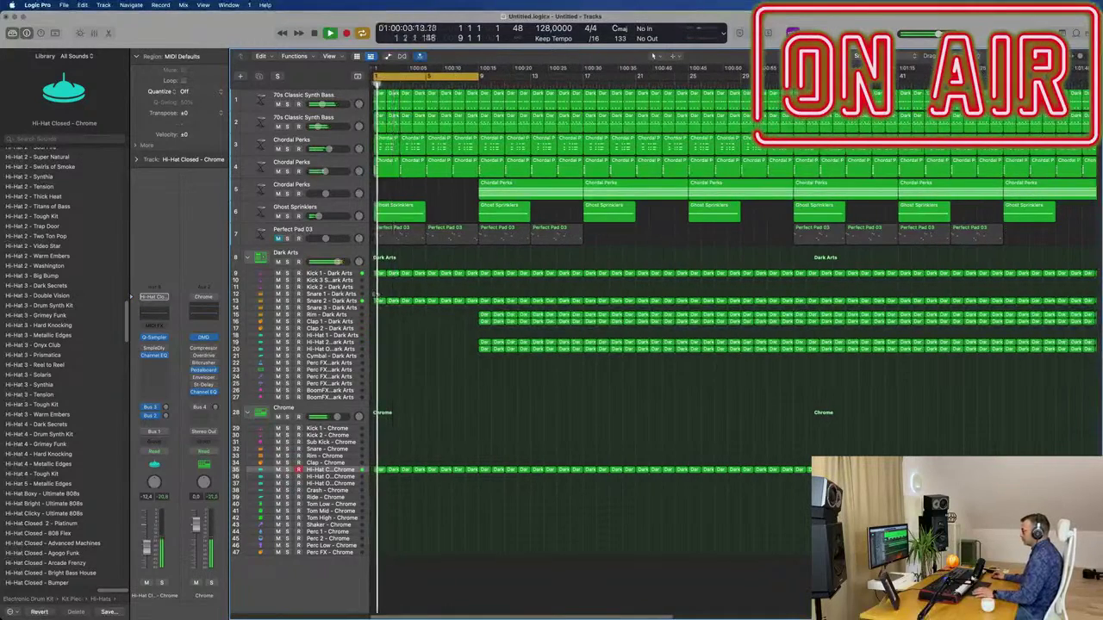
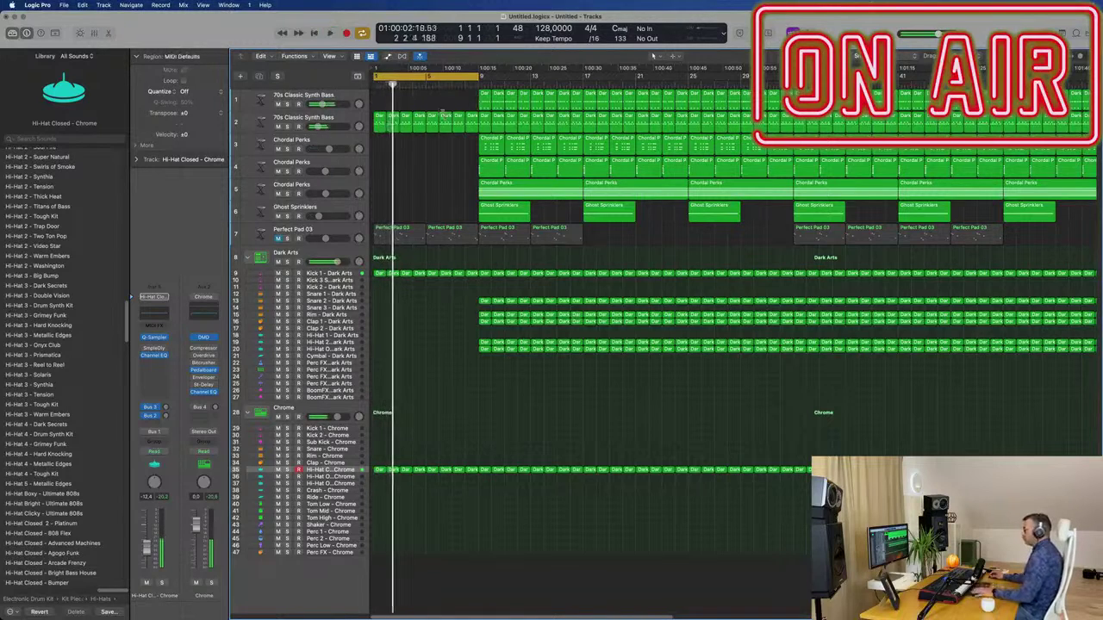
- Record a movement of Alchemy's Cutoff on the second 70s Classic Synth Bass track from bar 1, using Touch automation
click(337, 119)
key(space)
click(153, 380)
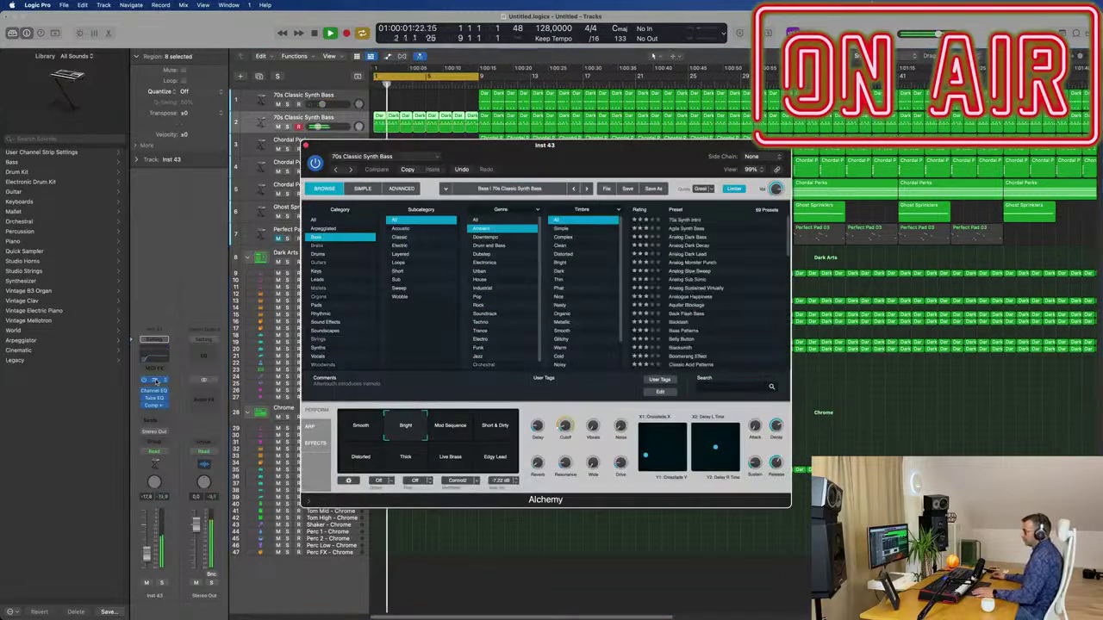
key(space)
drag(583, 162, 640, 150)
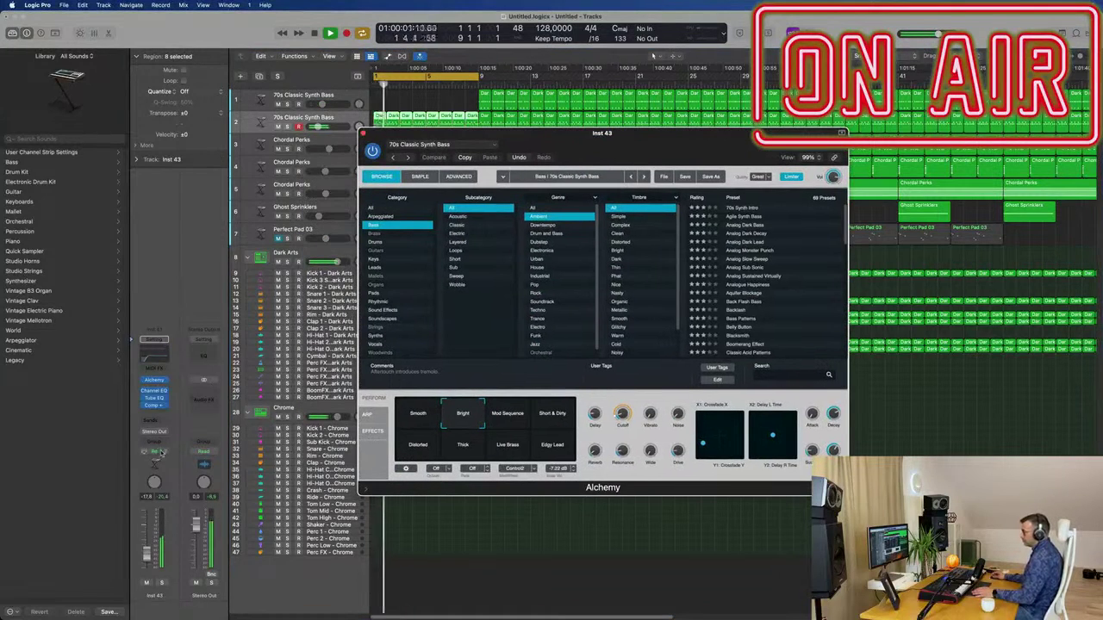
click(155, 451)
key(Return)
drag(622, 417, 620, 414)
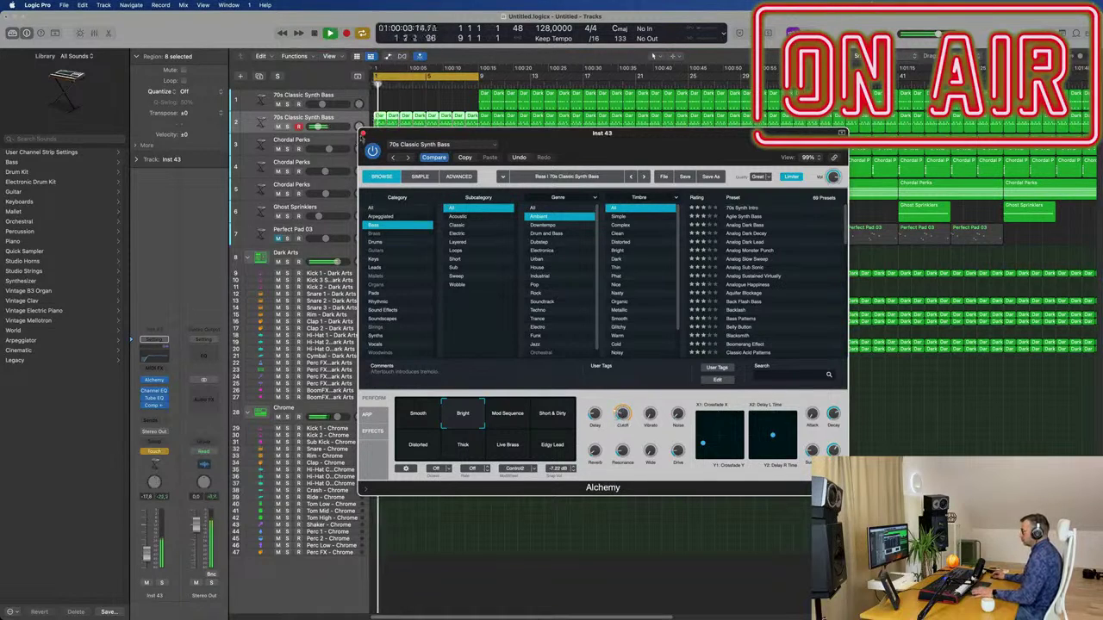
click(363, 134)
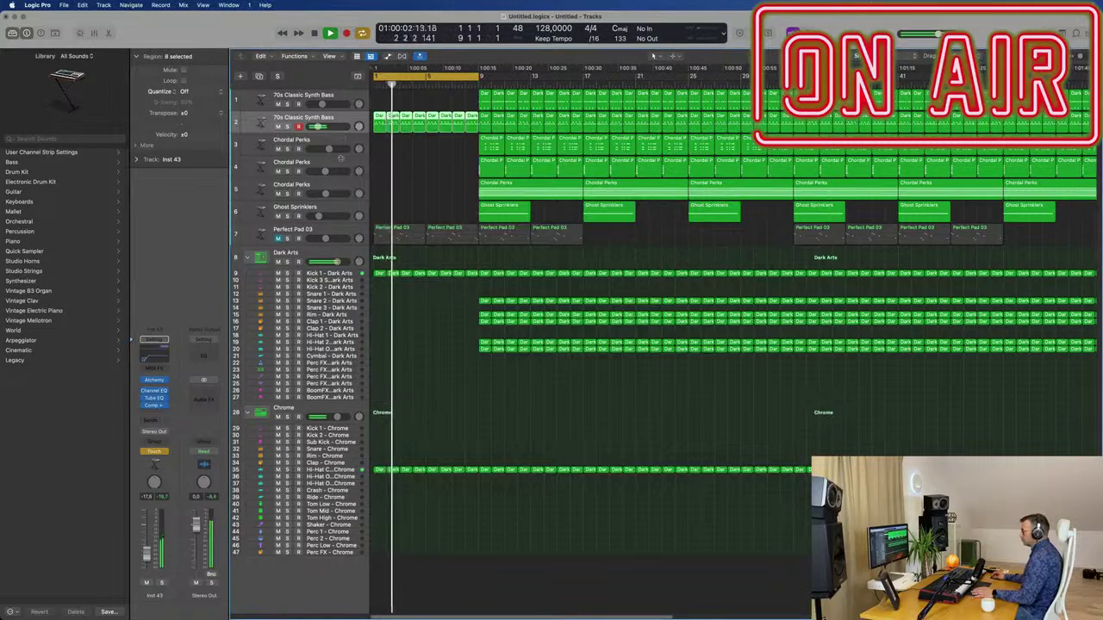
- Display the Alchemy Cutoff automation of the second 70s Classic Synth Bass track in an enlarged lane, and set its mode to Read
drag(341, 144, 343, 194)
key(a)
key(super+Down)
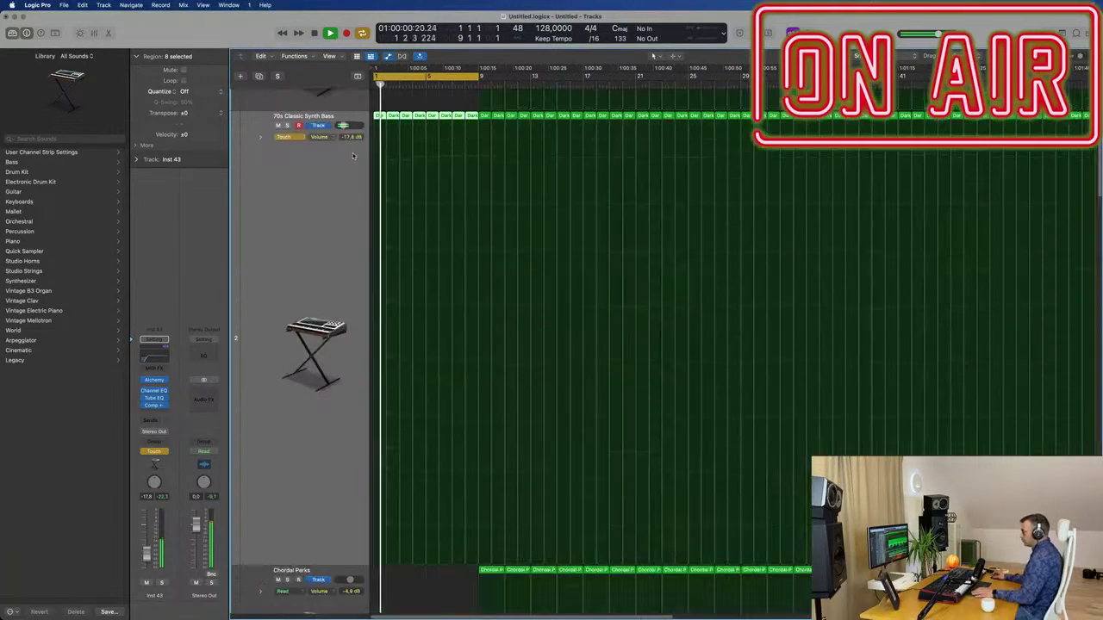
click(321, 139)
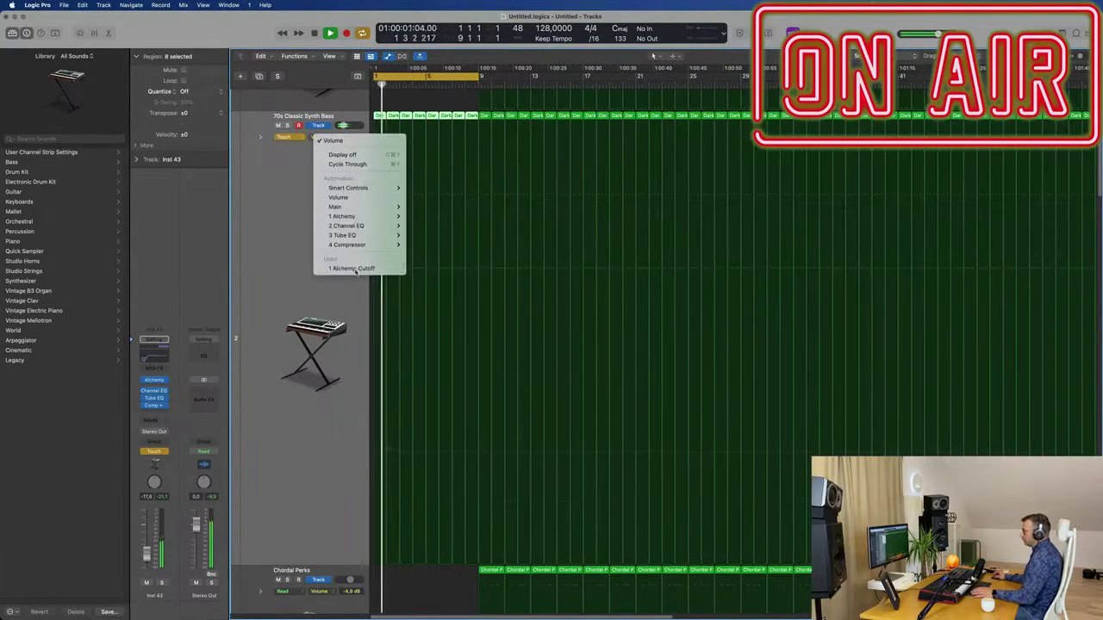
click(354, 269)
click(284, 138)
click(287, 128)
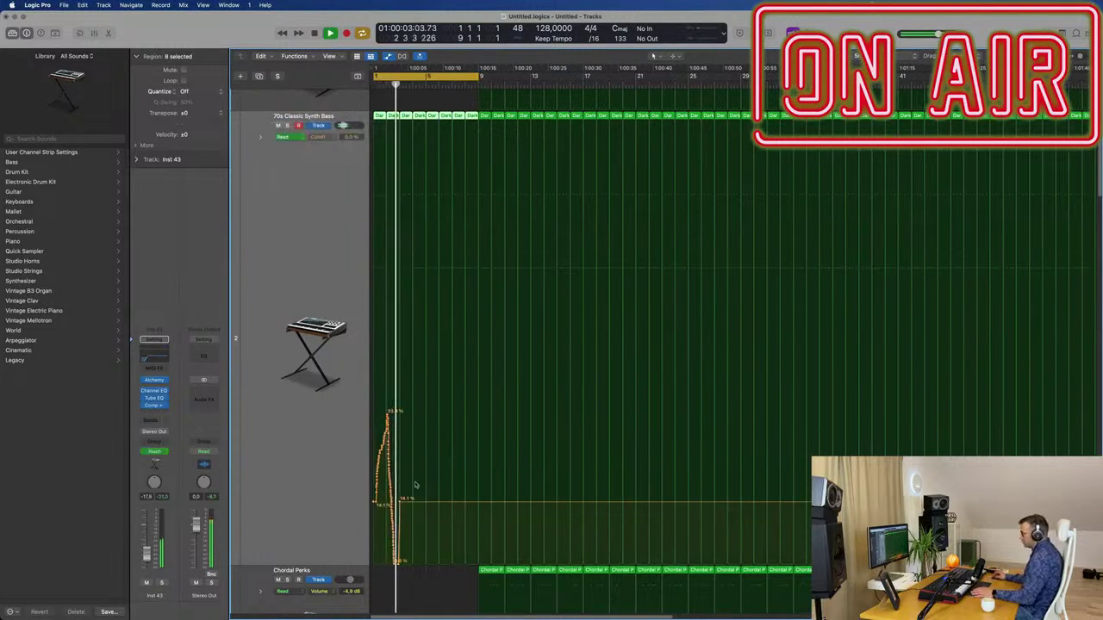
- Replace the recorded Cutoff automation with a straight rise from 1.07 % at bar 1 to 14.1 % at bar 5
drag(400, 501, 372, 555)
key(Return)
key(space)
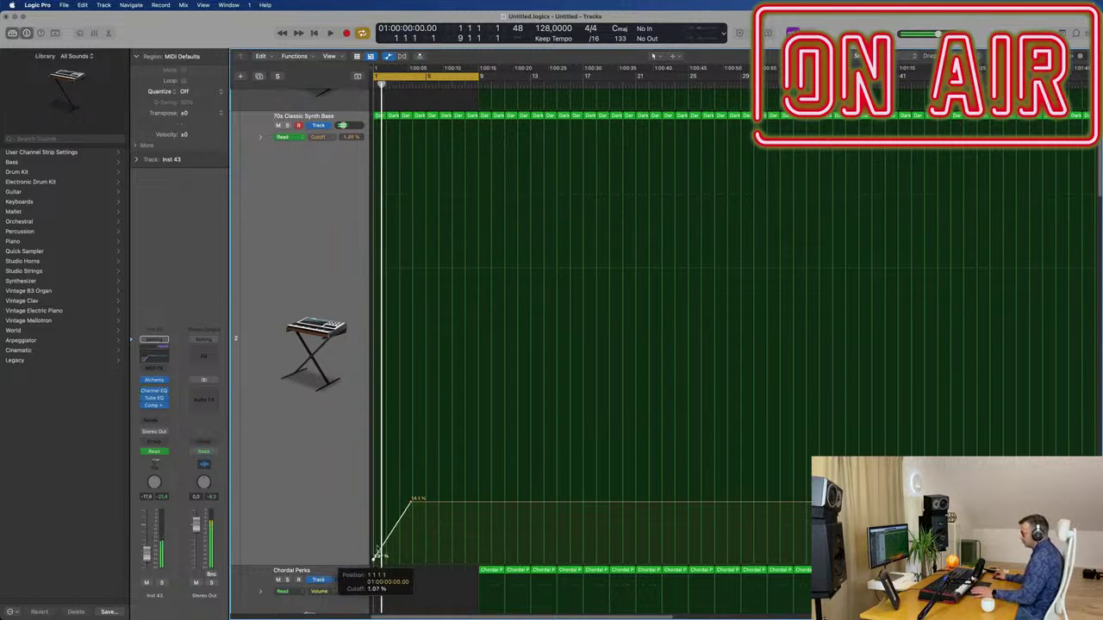
key(space)
scroll(416, 421, up, 3)
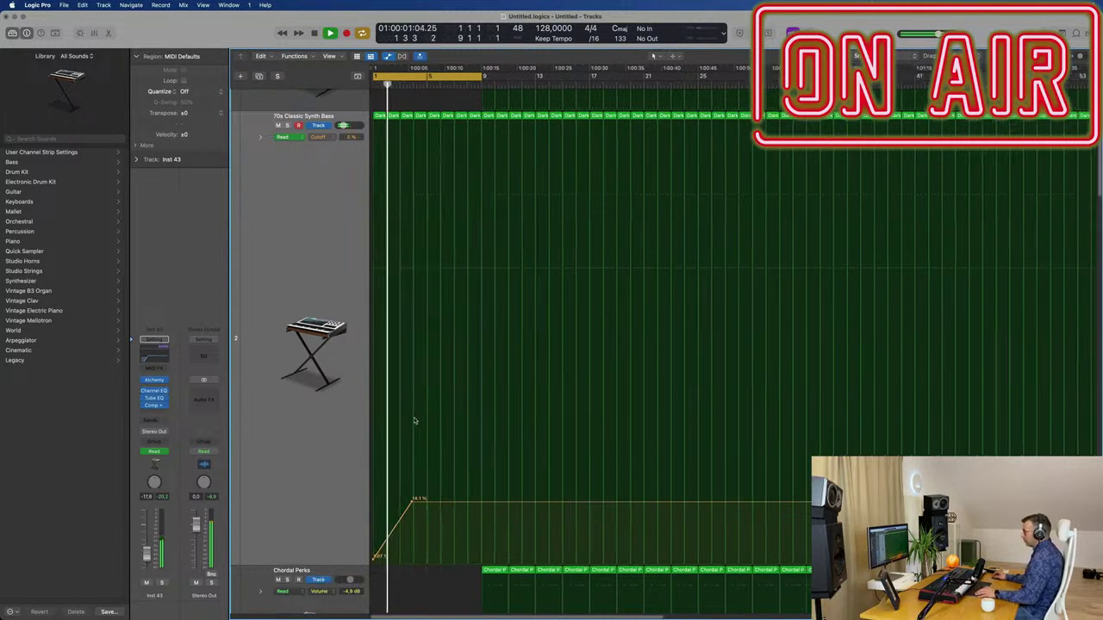
key(Return)
drag(431, 504, 452, 502)
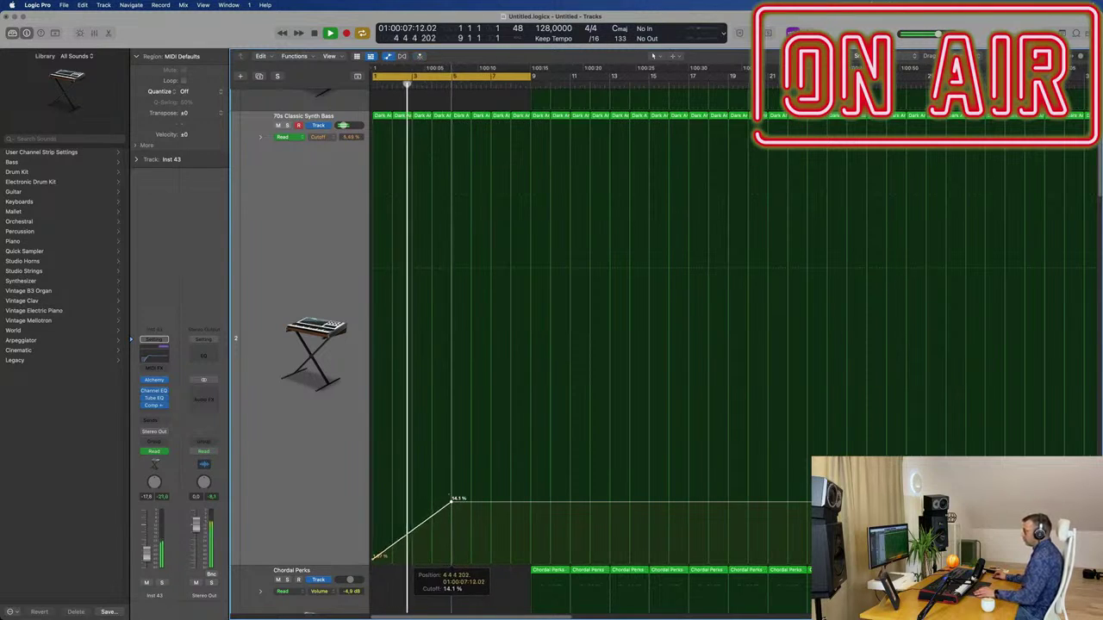
scroll(430, 468, down, 2)
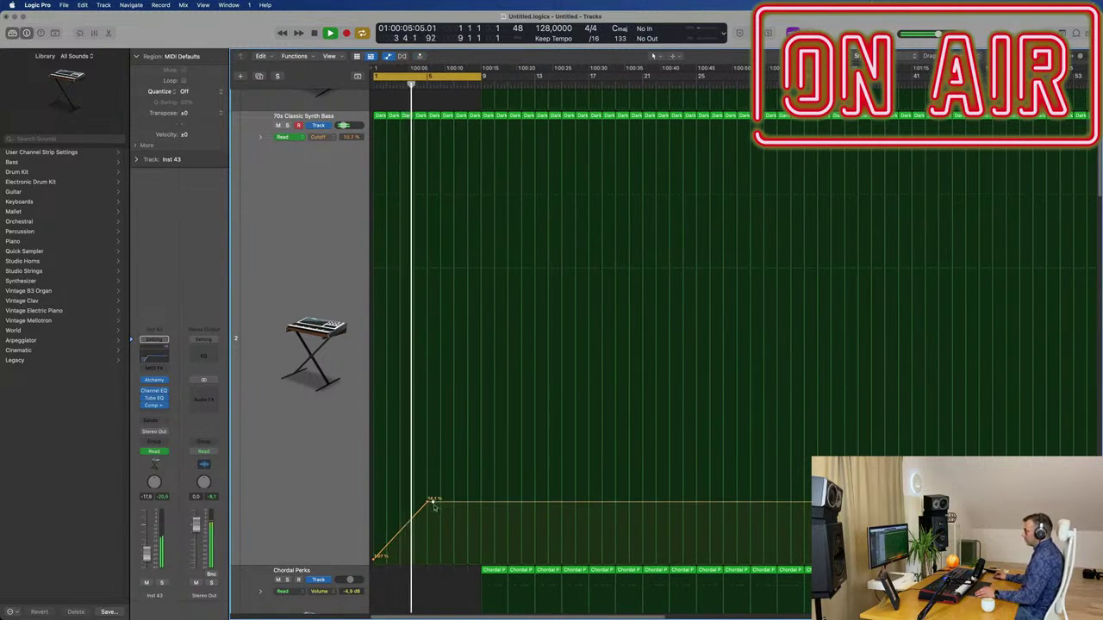
- Drop the synth bass Cutoff automation to 0 % at bar 5 and ramp it up to about 44 % at bar 9
drag(431, 500, 427, 564)
scroll(436, 460, down, 2)
scroll(436, 460, down, 5)
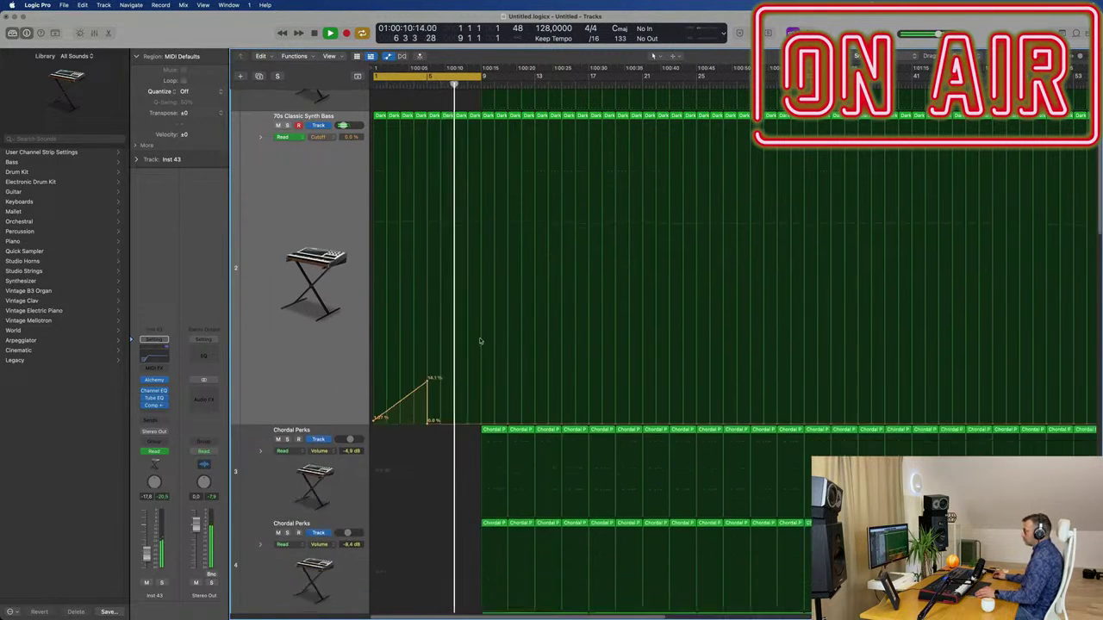
scroll(460, 291, down, 6)
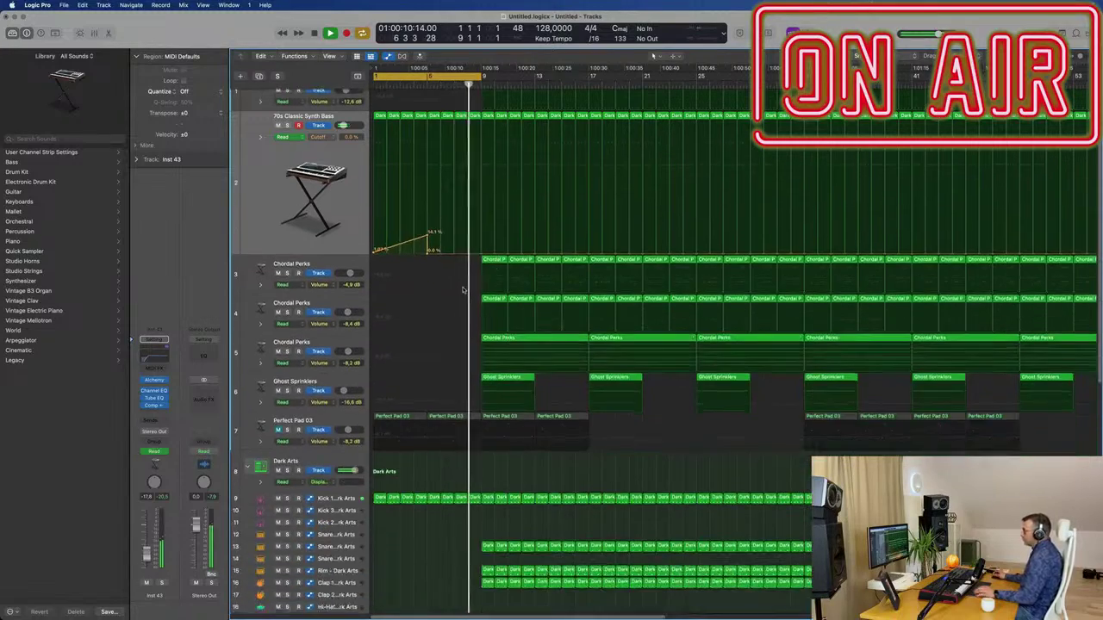
key(Return)
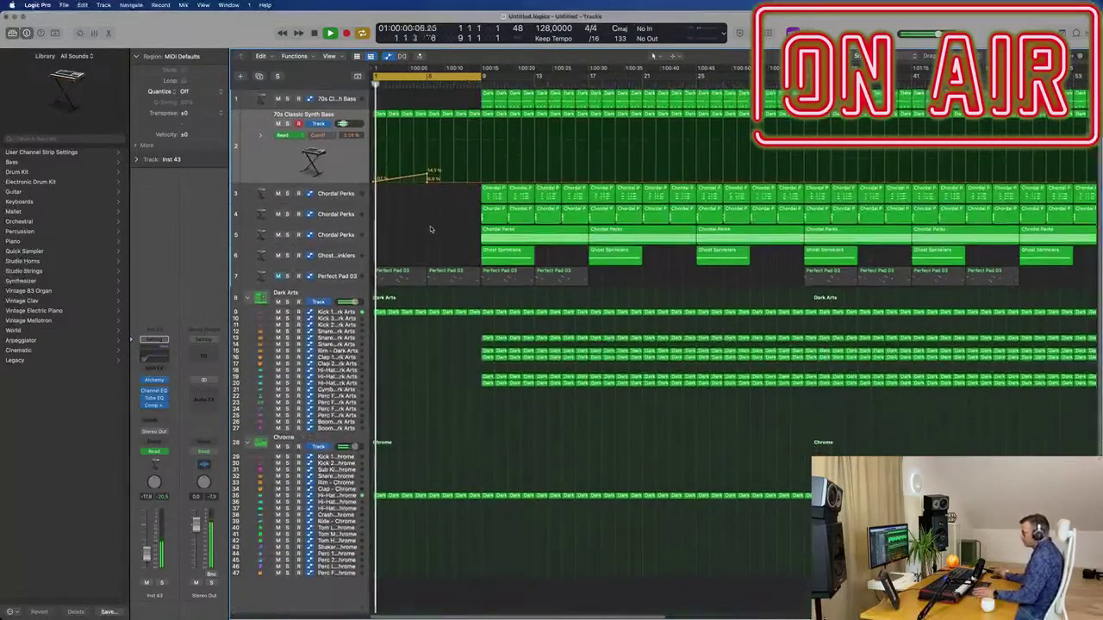
key(Return)
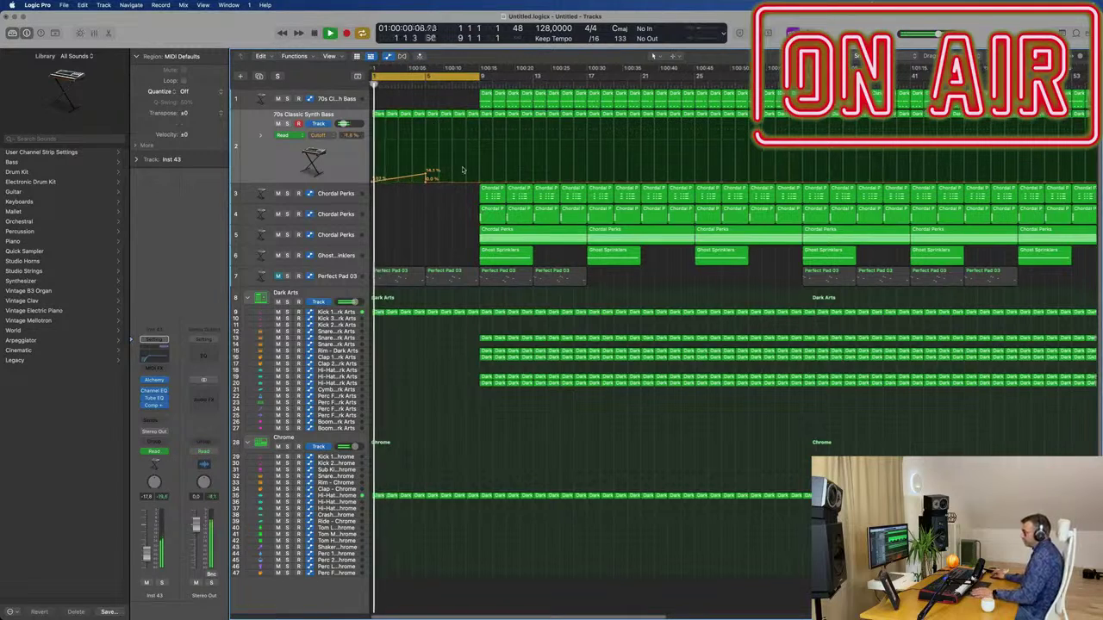
drag(479, 182, 478, 156)
- Copy the first Chordal Perks region on track 4 from bar 9 to bar 5
drag(494, 214, 438, 218)
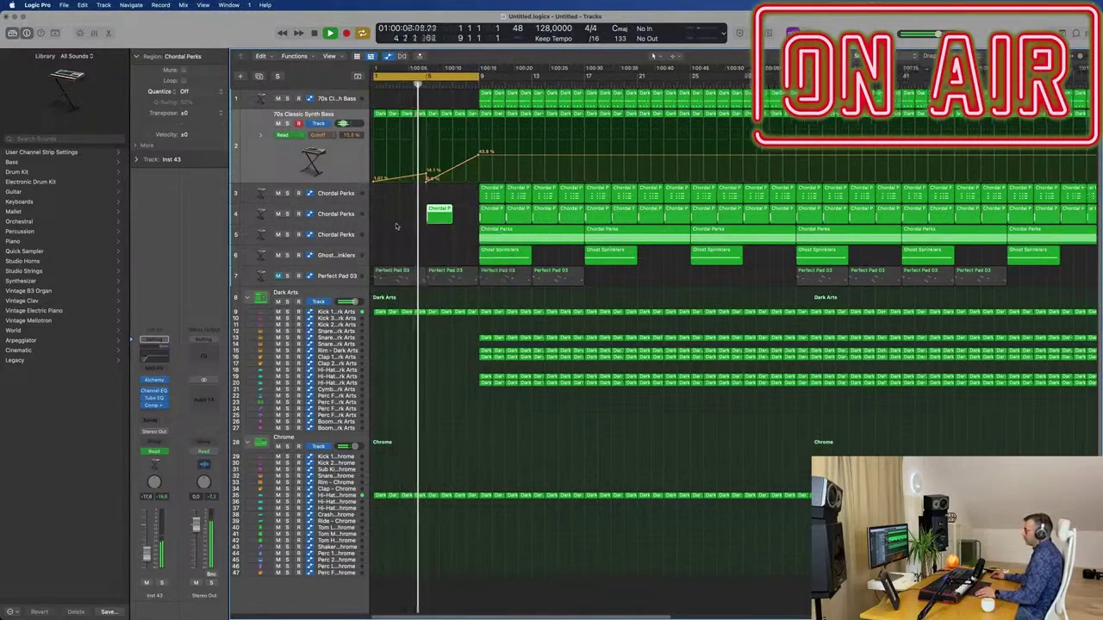
key(super+Right)
key(super+Right)
key(super+Left)
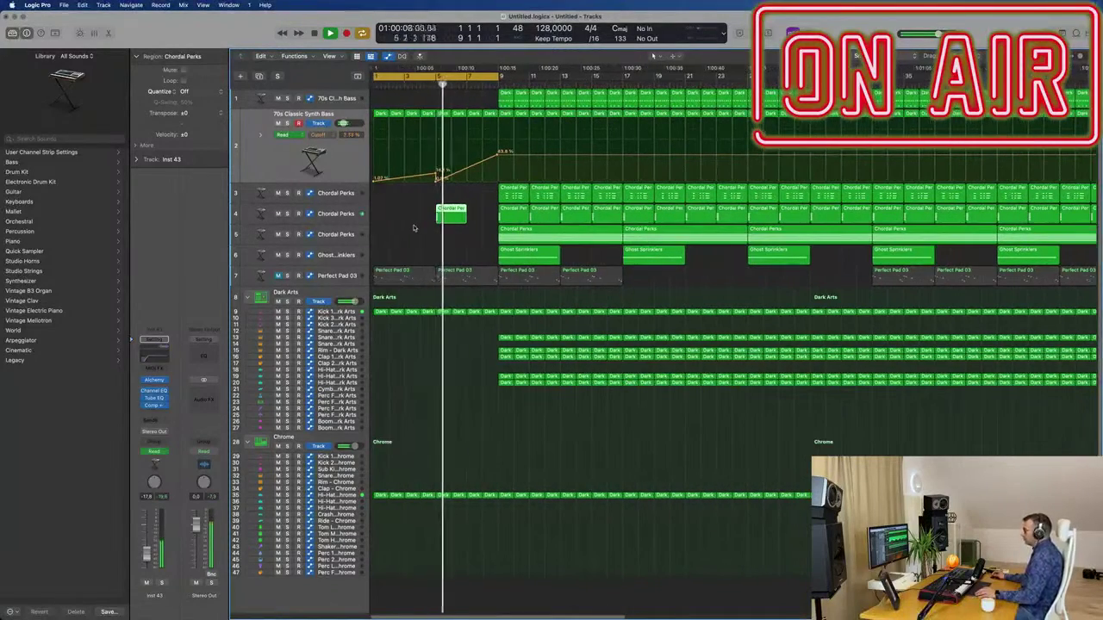
key(super+Left)
key(super+Left)
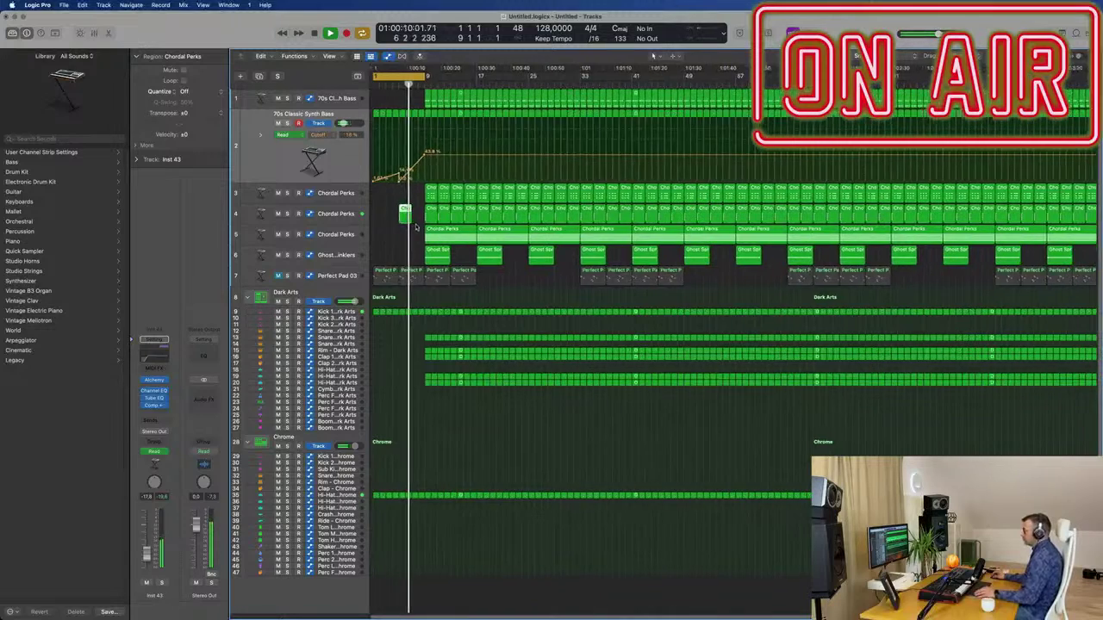
key(super+Right)
key(Return)
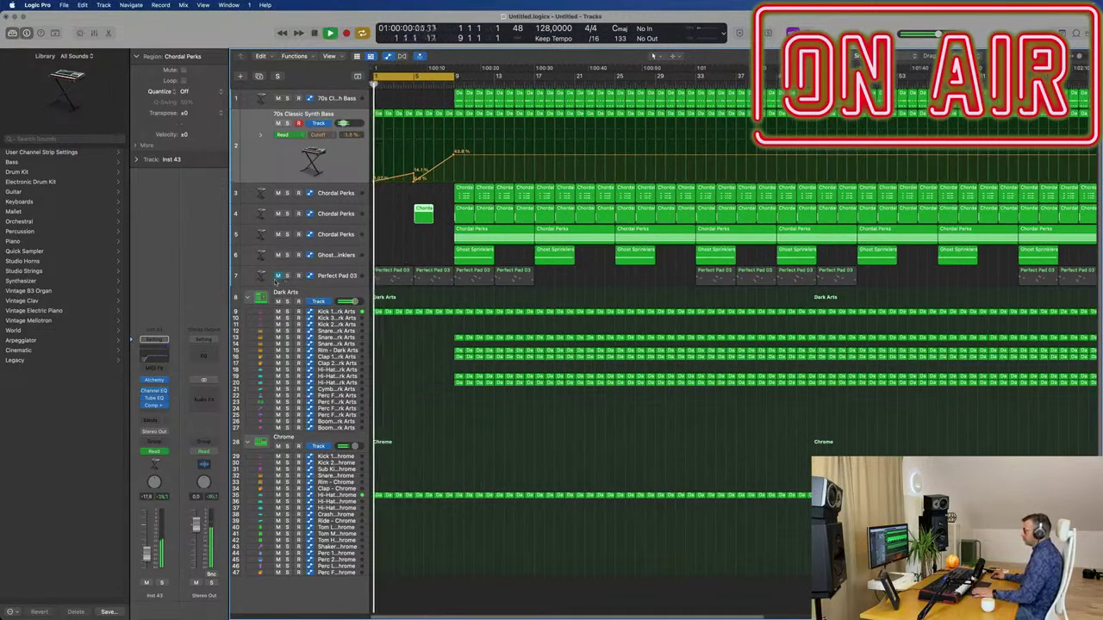
- Unmute the Perfect Pad 03 track and delete all of its regions
click(278, 276)
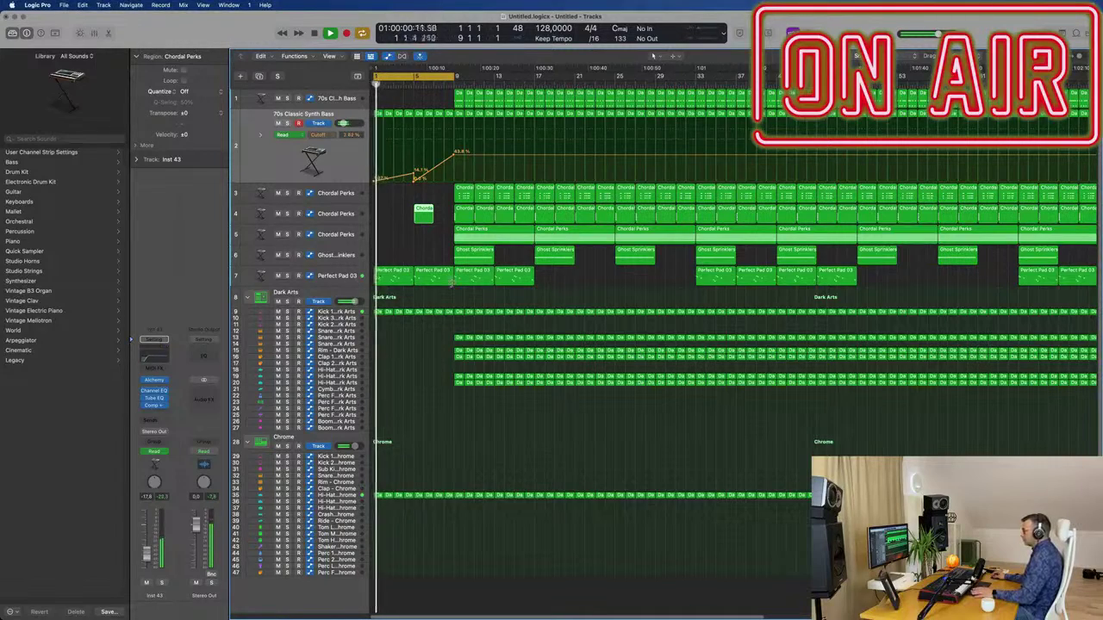
key(super+Left)
key(super+Left)
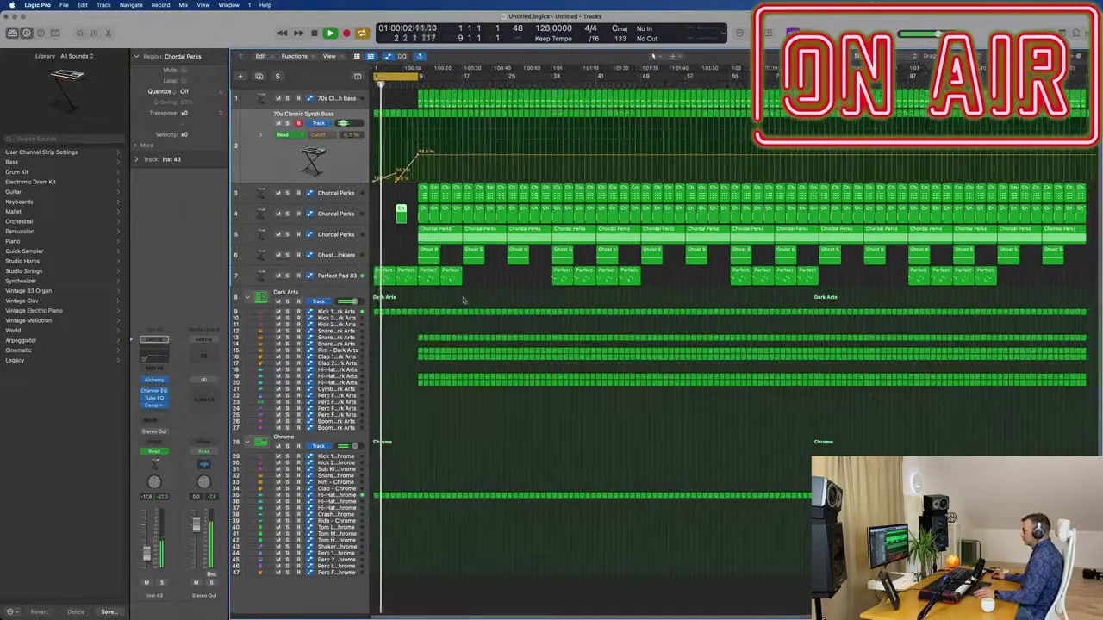
drag(986, 278, 404, 293)
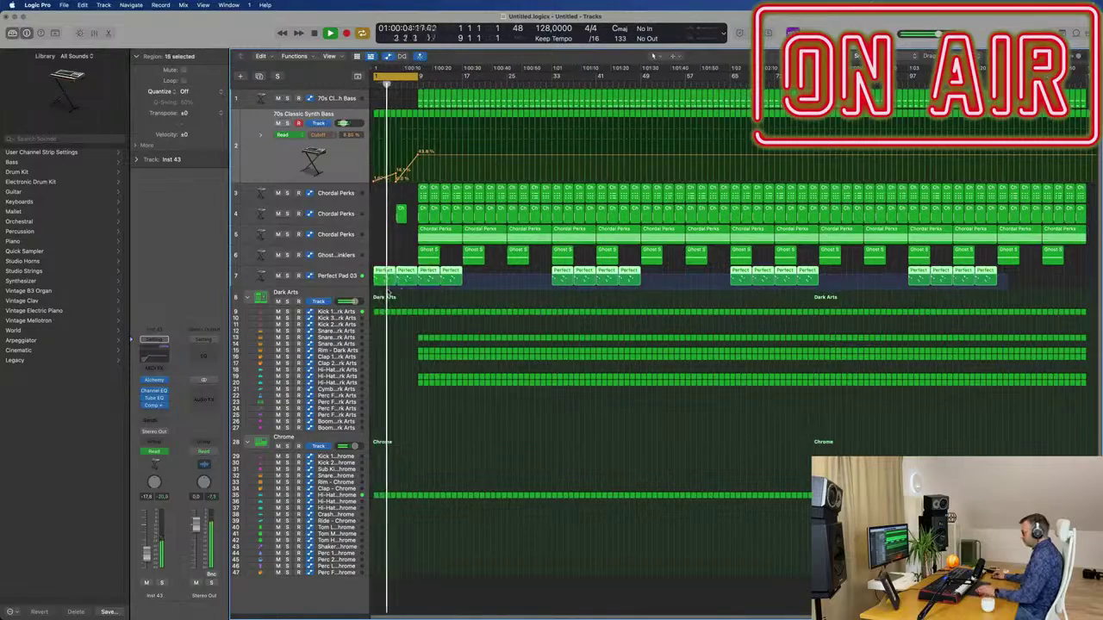
key(Delete)
key(super+Right)
key(super+Right)
key(super+Right)
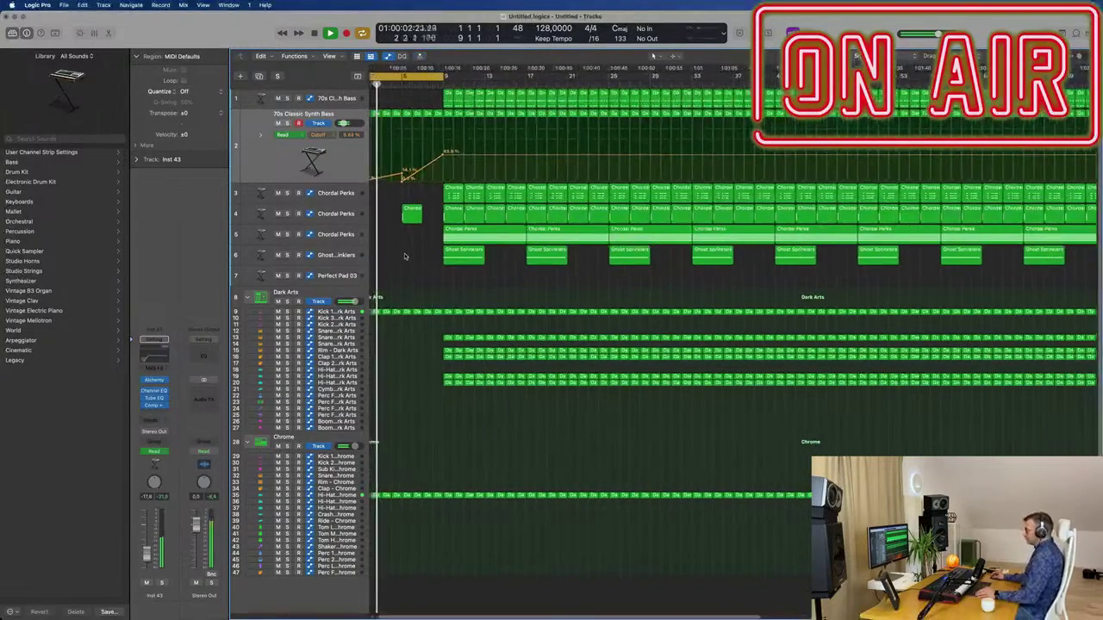
- Raise the synth bass Cutoff automation point at bar 9 to about 69 % and restart playback from bar 1
key(super+Left)
key(super+Left)
key(super+Left)
key(super+Left)
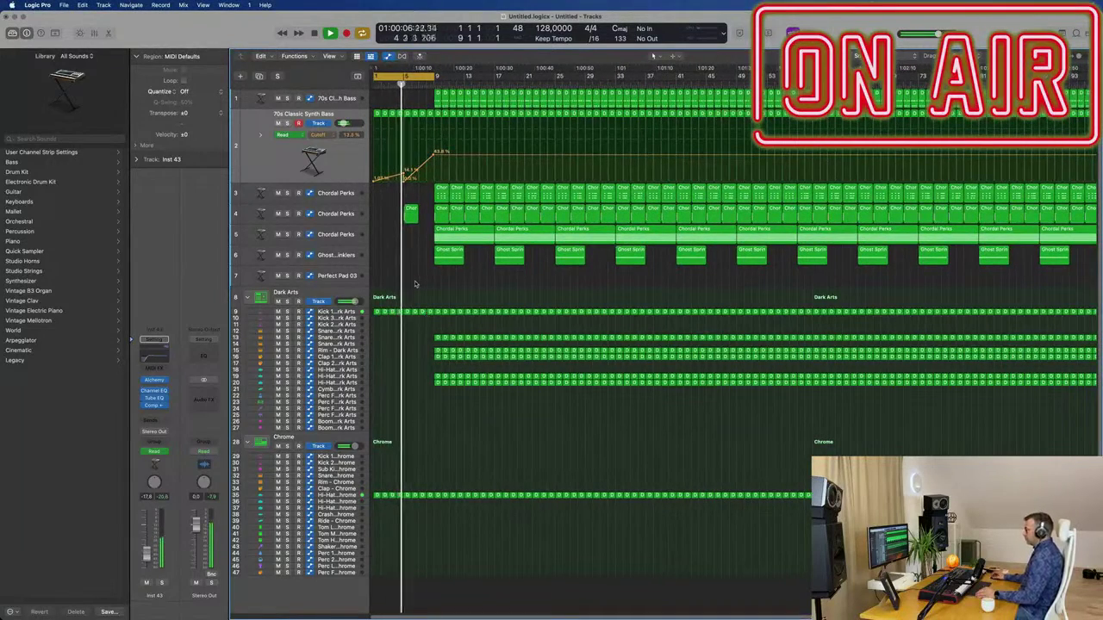
key(super+Right)
key(super+Right)
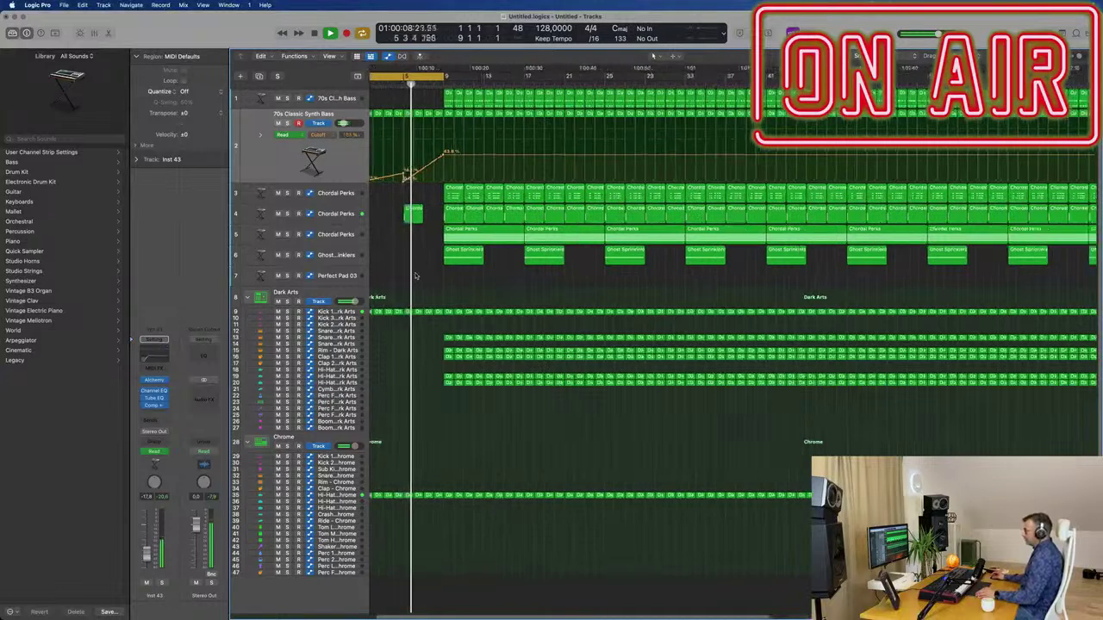
drag(445, 157, 444, 146)
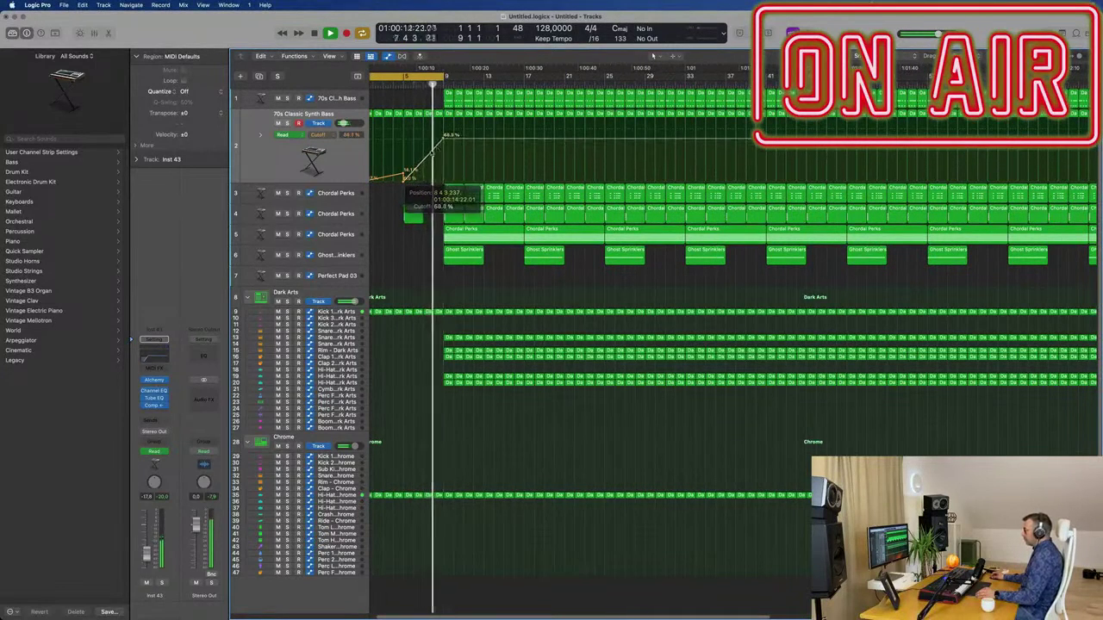
key(super+Right)
key(super+Right)
key(Return)
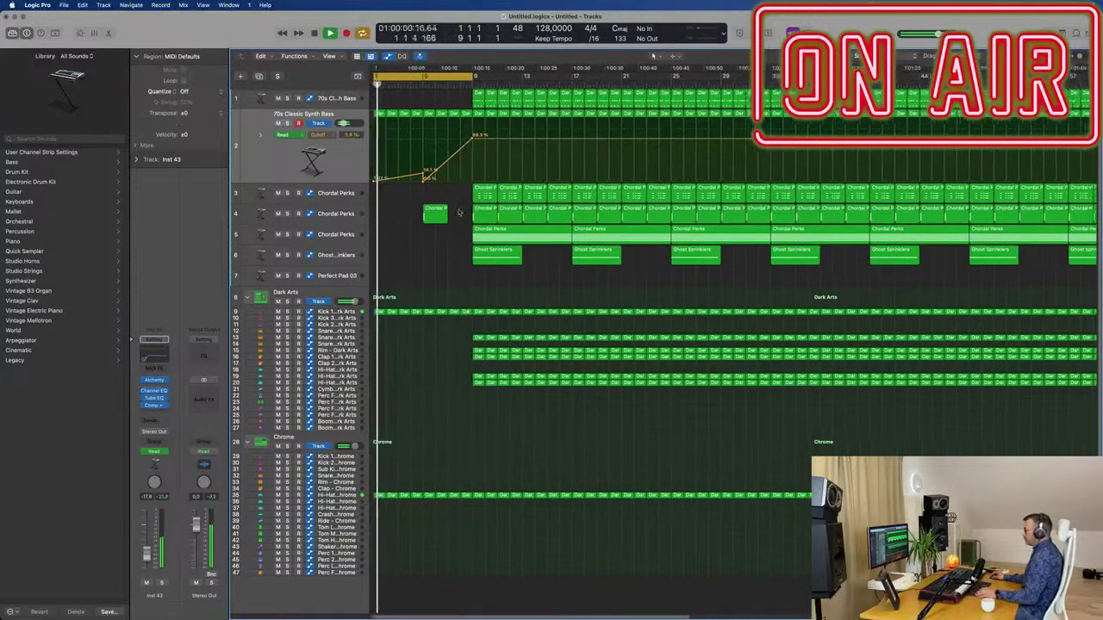
- Delete the Dark Arts and Chrome drum regions between bars 9 and 13
key(super+Left)
drag(457, 296, 485, 539)
key(Delete)
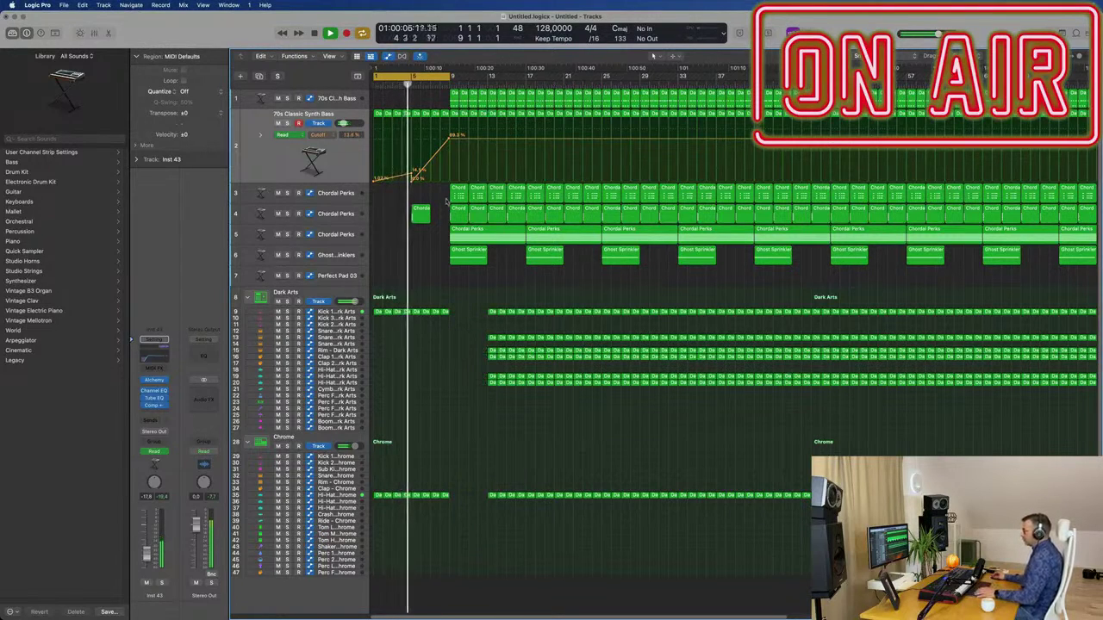
- Delete the track 3 Chordal Perks regions between bars 9 and 13 and the Ghost Sprinklers region starting at bar 9
drag(447, 192, 474, 198)
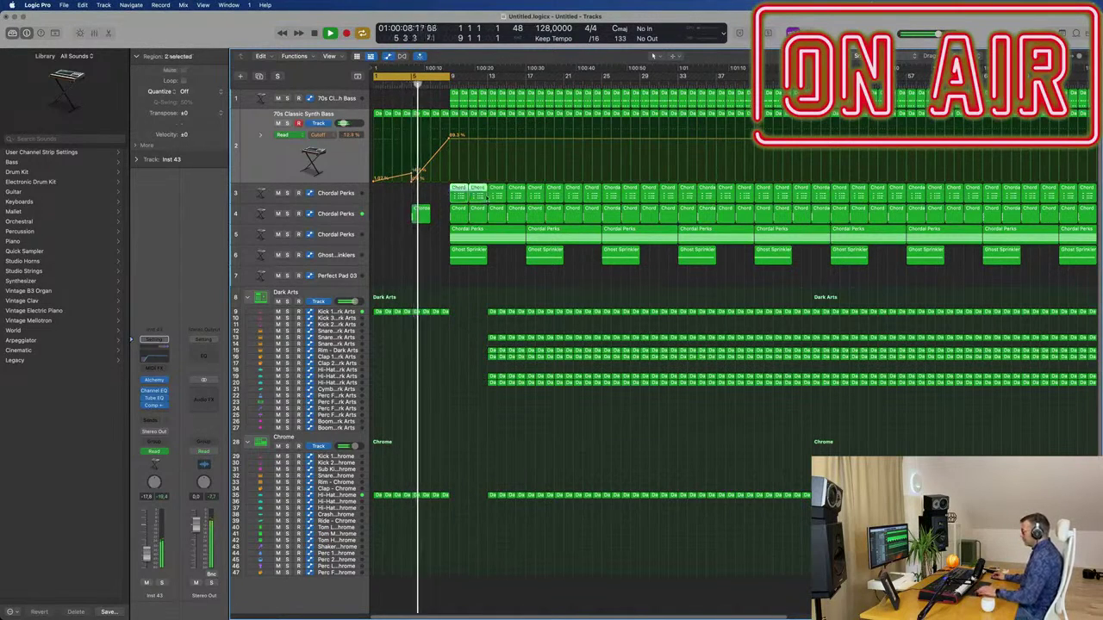
key(Delete)
click(460, 260)
key(Delete)
- Extend the cycle range to bar 13 and drop the synth bass Cutoff automation to 0 % at bar 9
drag(450, 76, 488, 84)
key(super+Right)
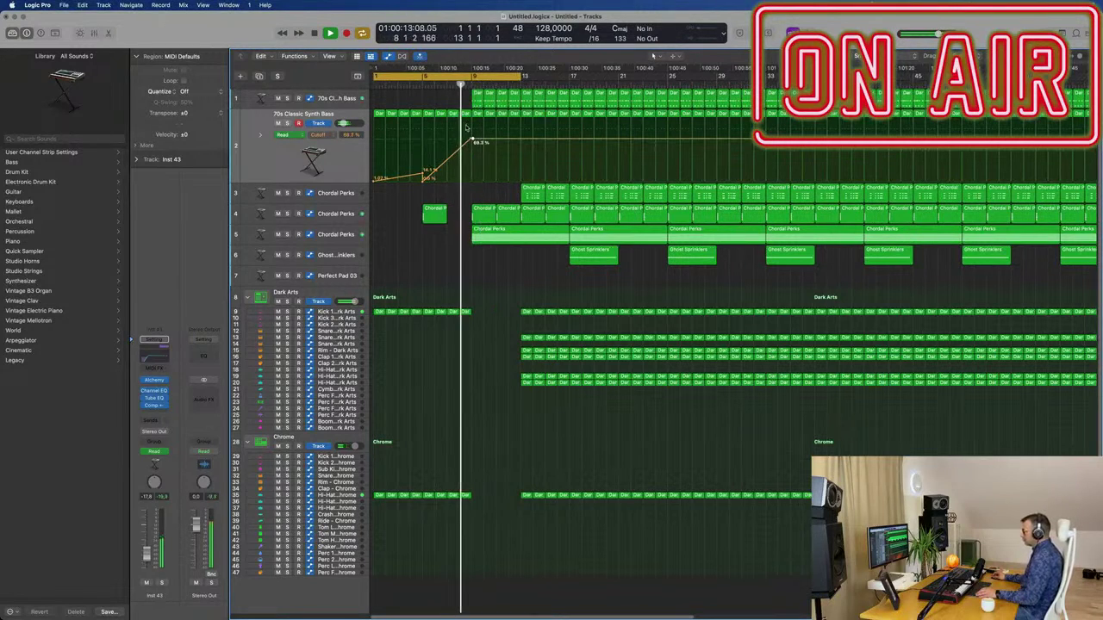
drag(472, 141, 471, 181)
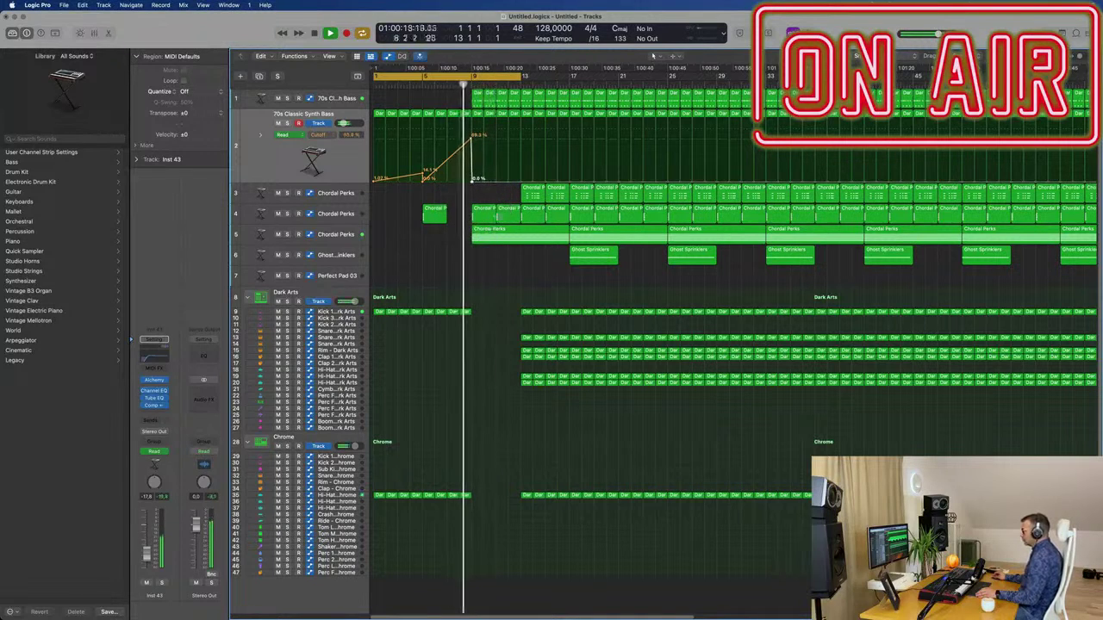
- Delete the Chordal Perks region spanning bars 9 to 17 on track 5 and replay from bar 1
click(480, 235)
scroll(448, 249, left, 2)
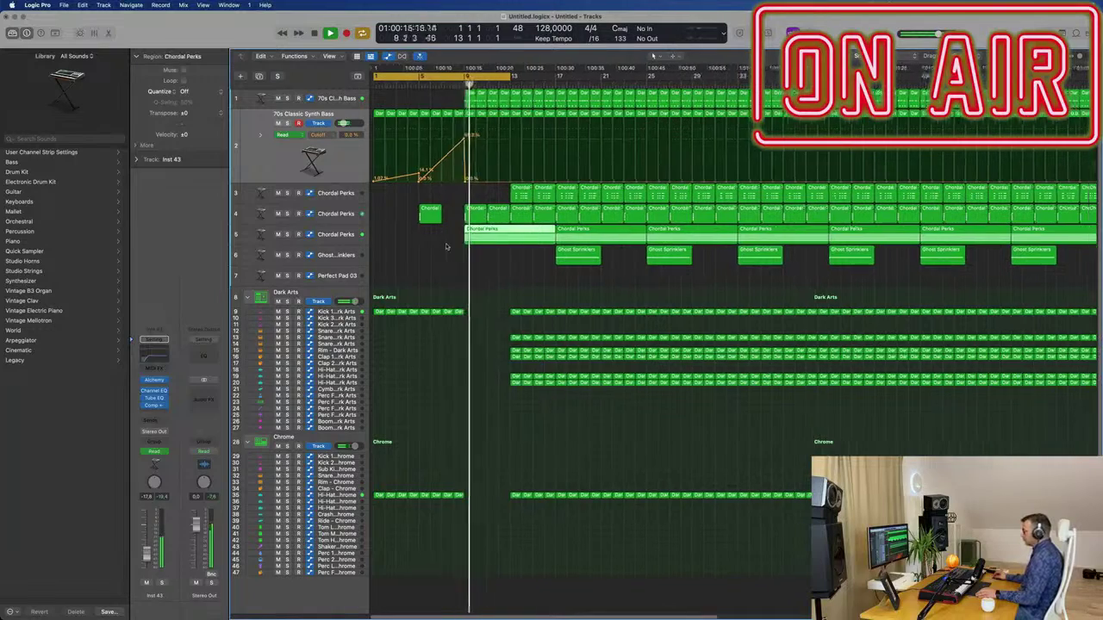
scroll(442, 249, left, 2)
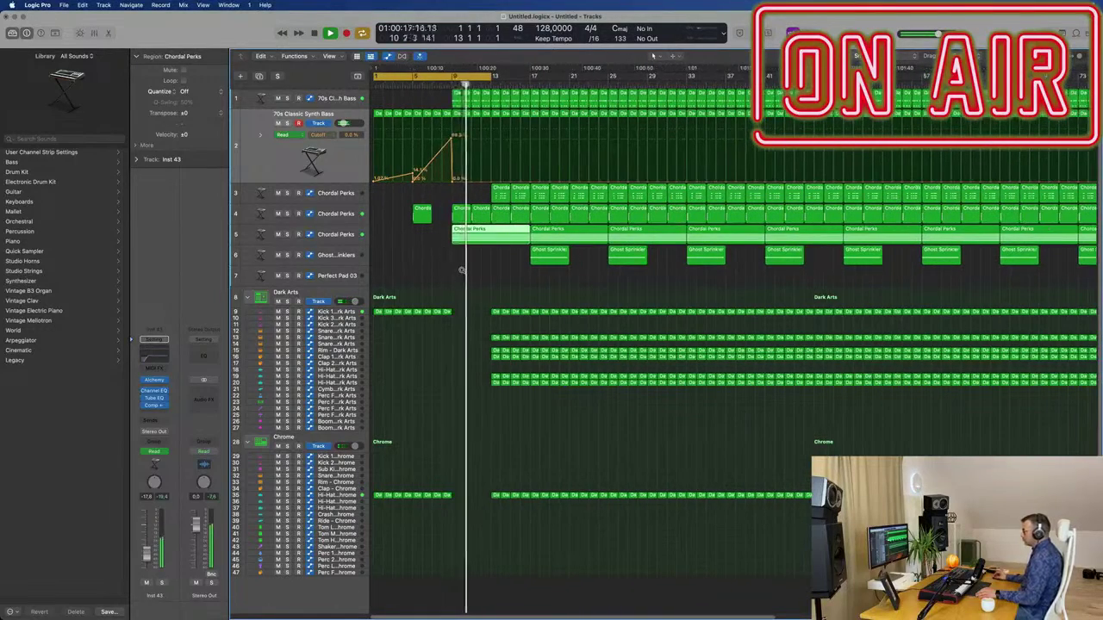
key(super+Left)
scroll(465, 269, right, 3)
key(Return)
click(508, 258)
click(534, 232)
key(Delete)
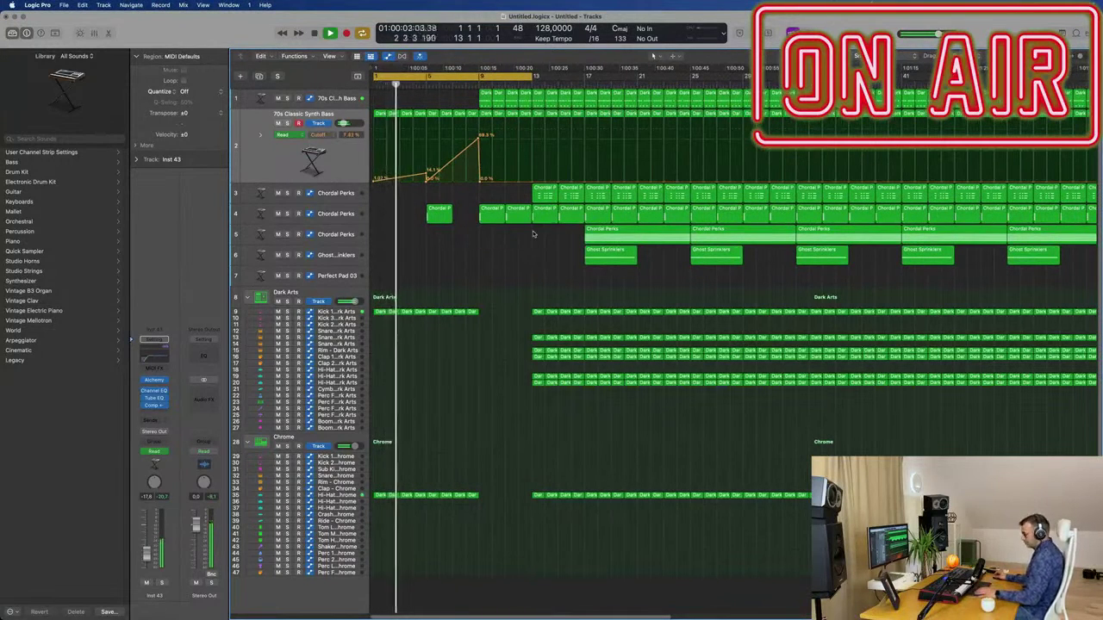
- Listen to the opening eight bars with the Cutoff rise and the early Chordal Perks region
key(super+Right)
key(super+Right)
key(super+Right)
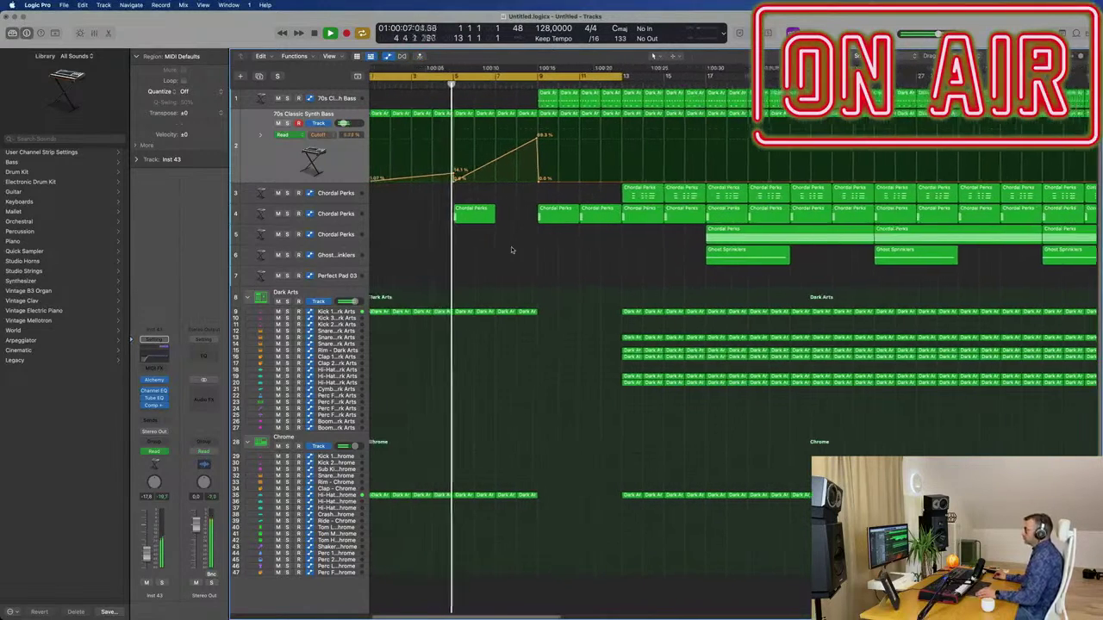
key(super+Left)
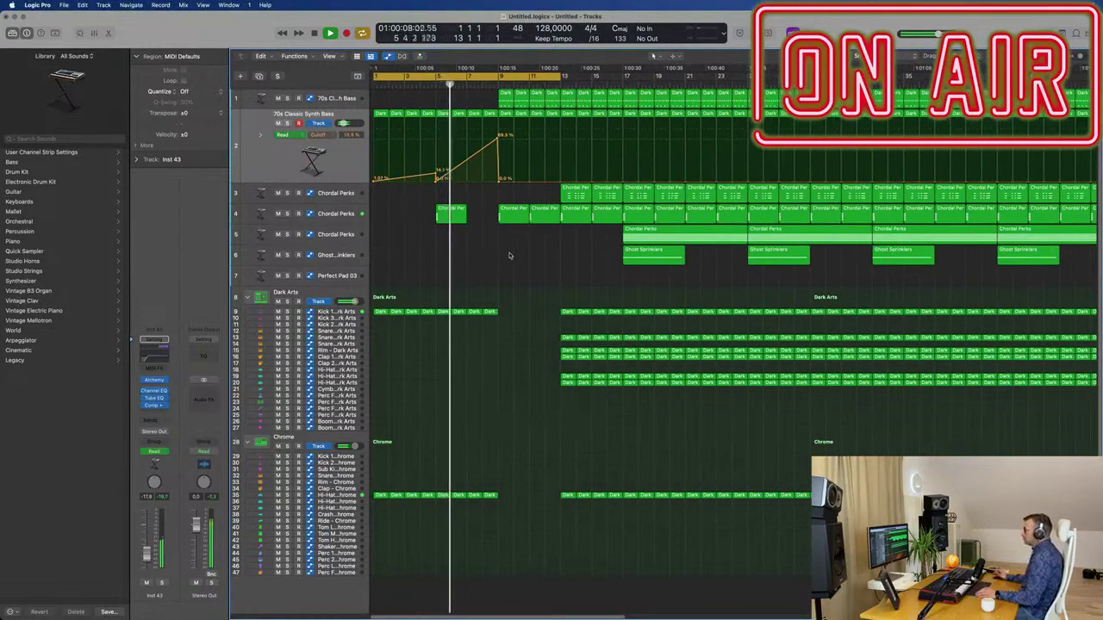
key(super+Right)
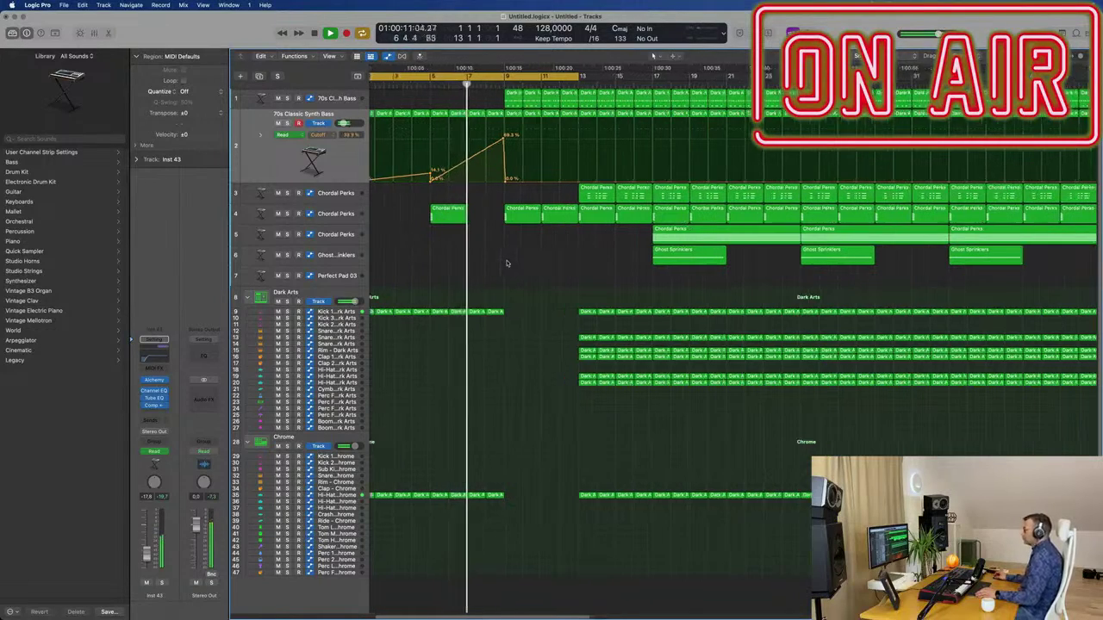
key(super+Left)
key(super+Right)
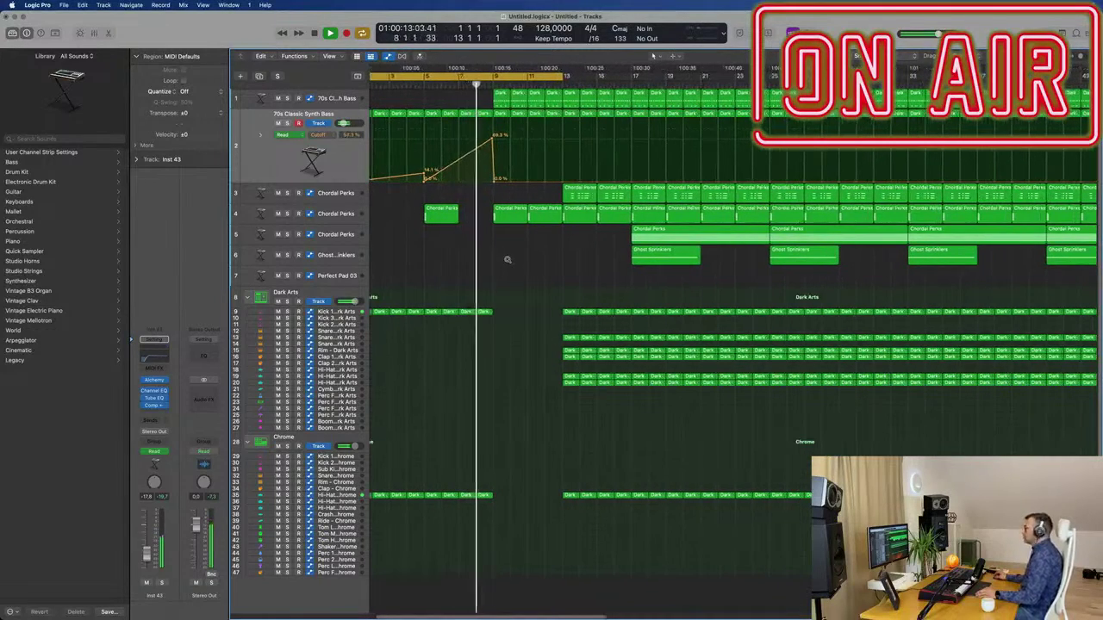
key(super+Left)
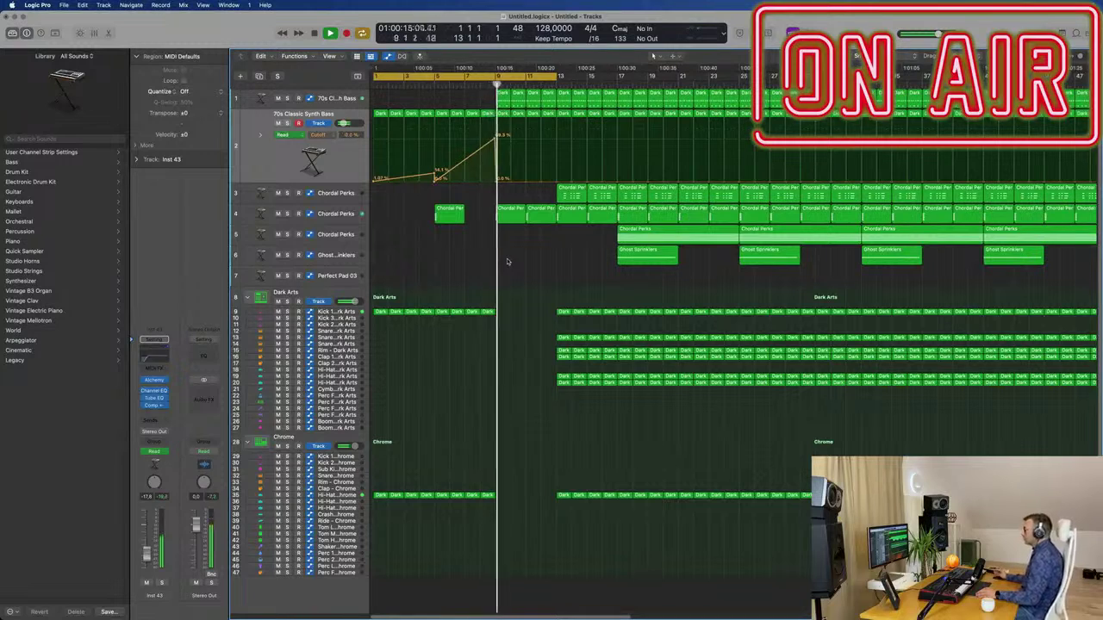
- Delete the Dark Arts snare, rim, clap and hi-hat regions and the Chrome hi-hat regions between bars 13 and 17, keeping the kick
key(super+Right)
key(super+Left)
drag(553, 331, 611, 515)
key(Delete)
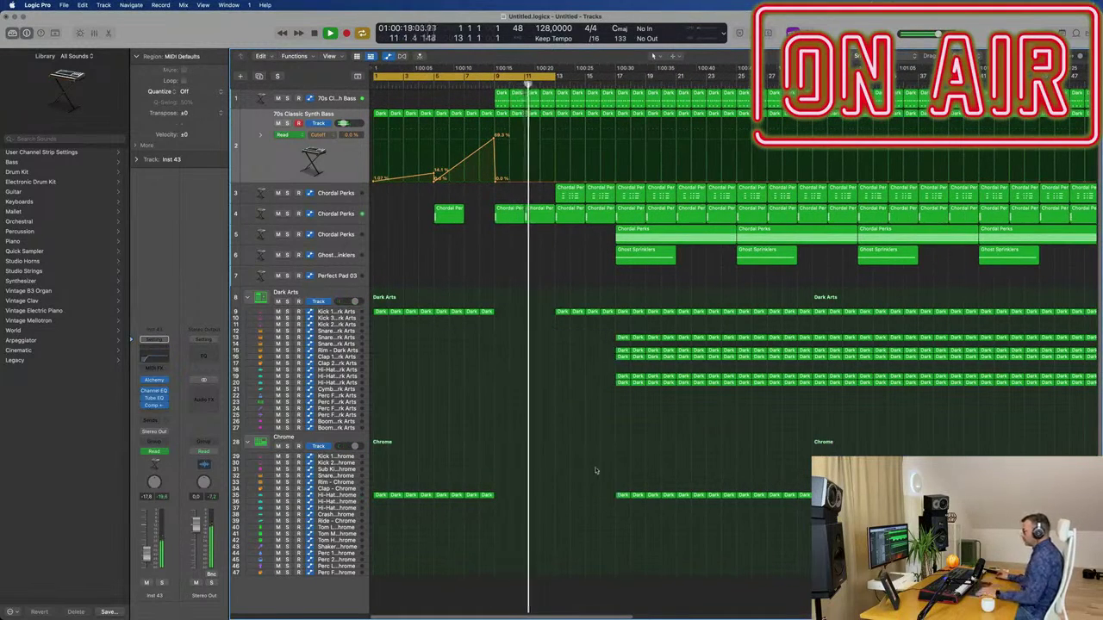
- Delete the two Chordal Perks regions between bars 13 and 17 on track 3
click(570, 191)
key(Delete)
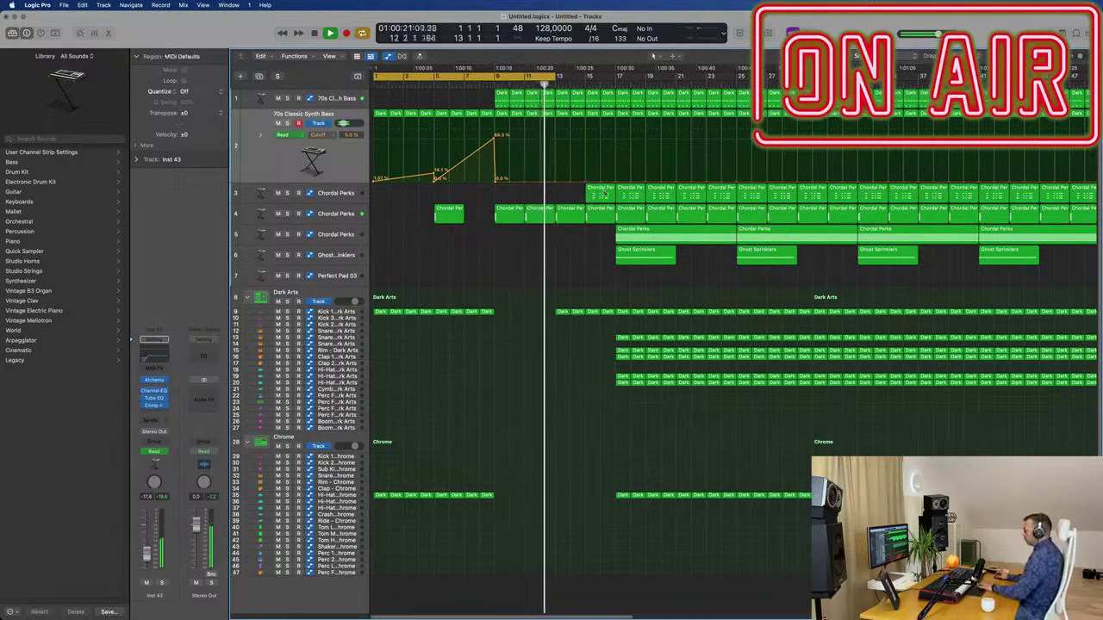
click(601, 191)
key(Delete)
- Set the cycle range to bars 9 through 17 and play from bar 9
key(super+Left)
key(super+Left)
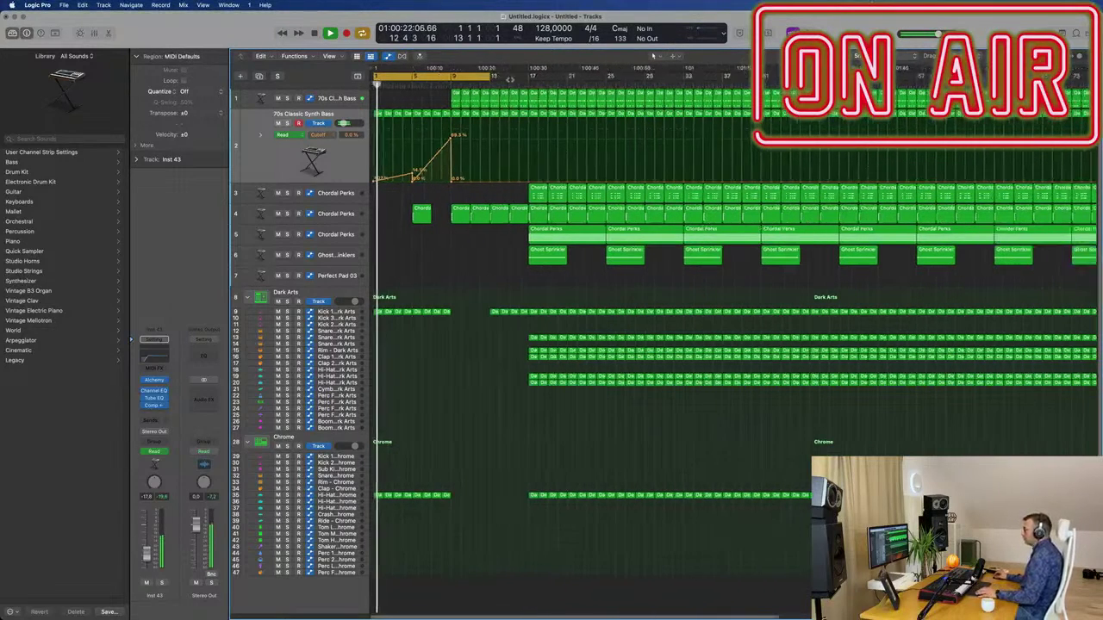
drag(489, 76, 527, 75)
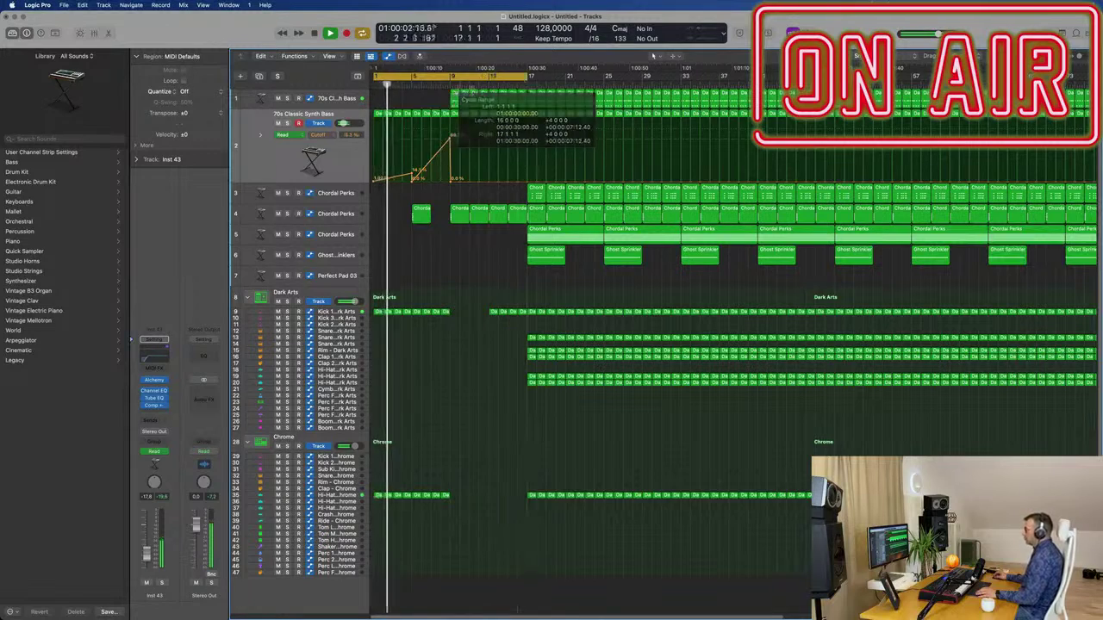
click(451, 84)
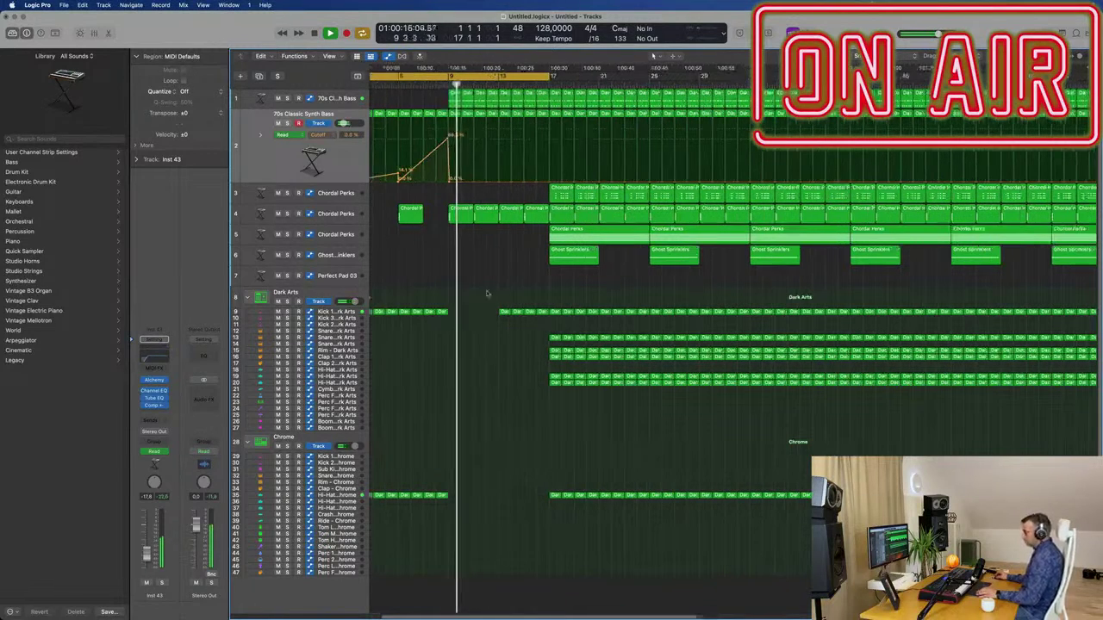
- Listen to the looped section from bar 9 to bar 17 and examine its bass, chord and drum layers
key(super+Left)
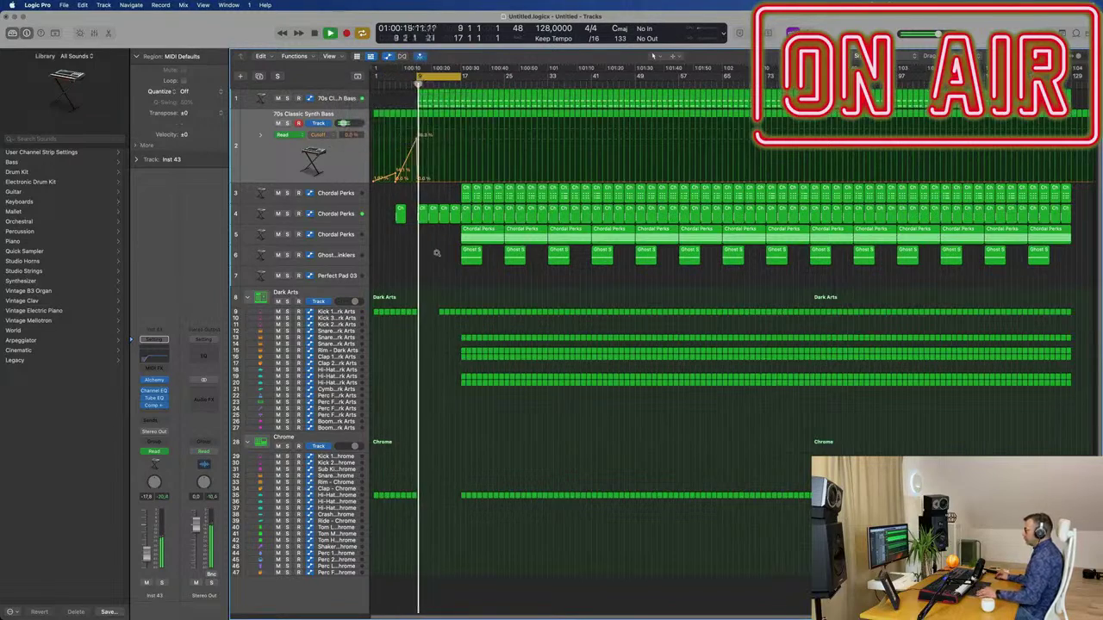
key(super+Right)
key(super+Right)
key(super+Right)
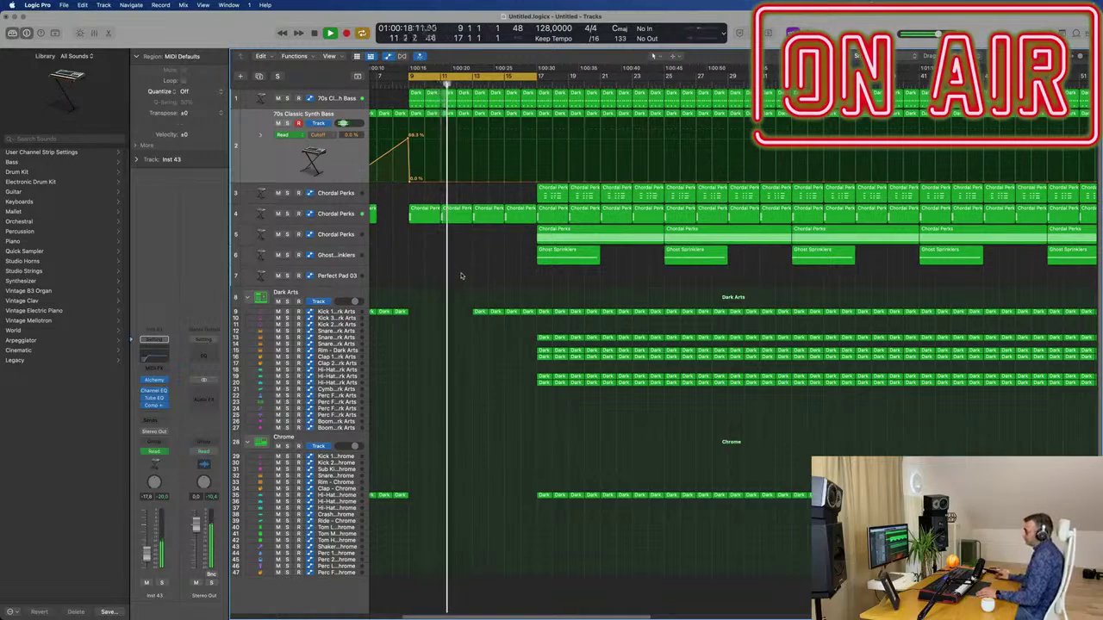
key(super+Right)
key(super+Right)
key(super+Right)
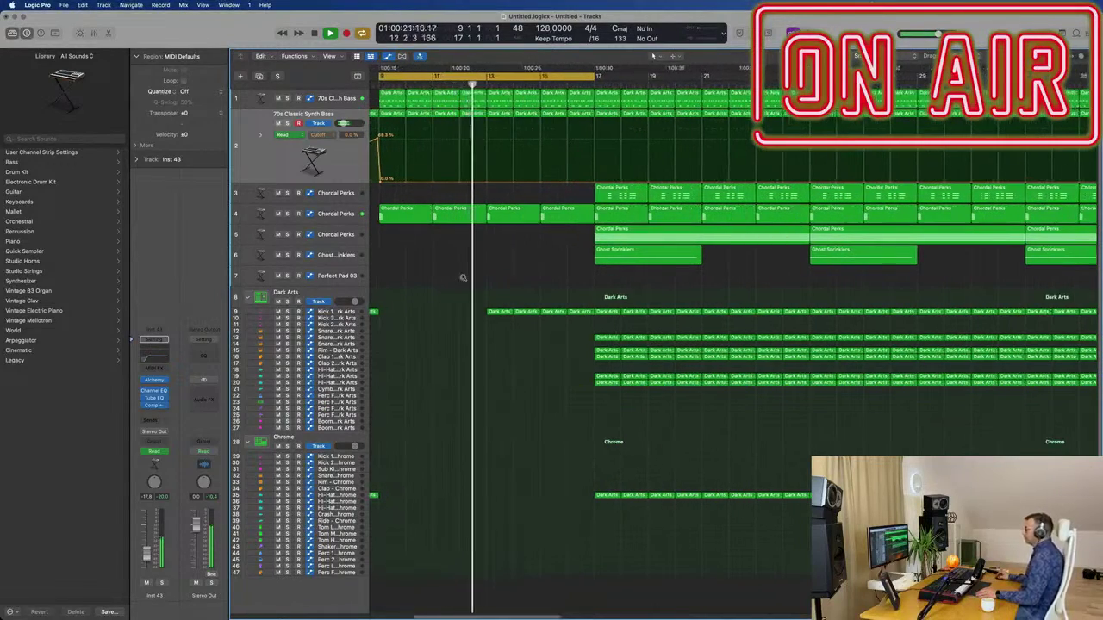
key(super+Left)
key(super+Left)
key(super+Left)
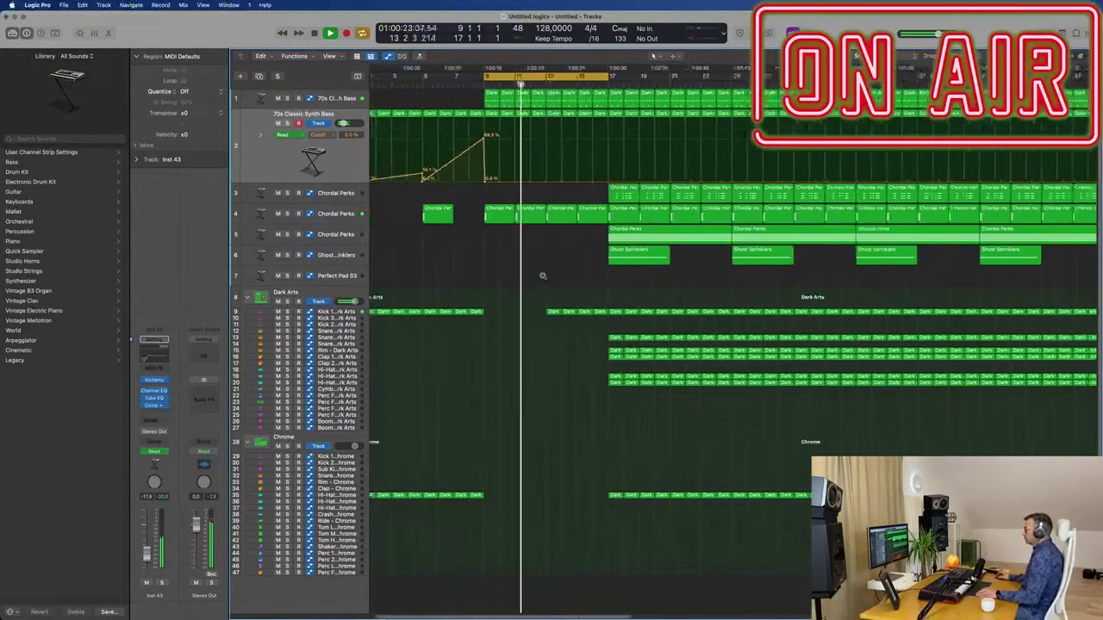
key(super+Left)
key(super+Right)
key(super+Right)
key(super+Right)
key(super+Right)
key(super+Right)
key(super+Right)
- Ramp the synth bass Cutoff automation from 0 % at bar 13 up to 60.8 % at bar 17
key(space)
click(453, 182)
drag(538, 183, 547, 143)
key(space)
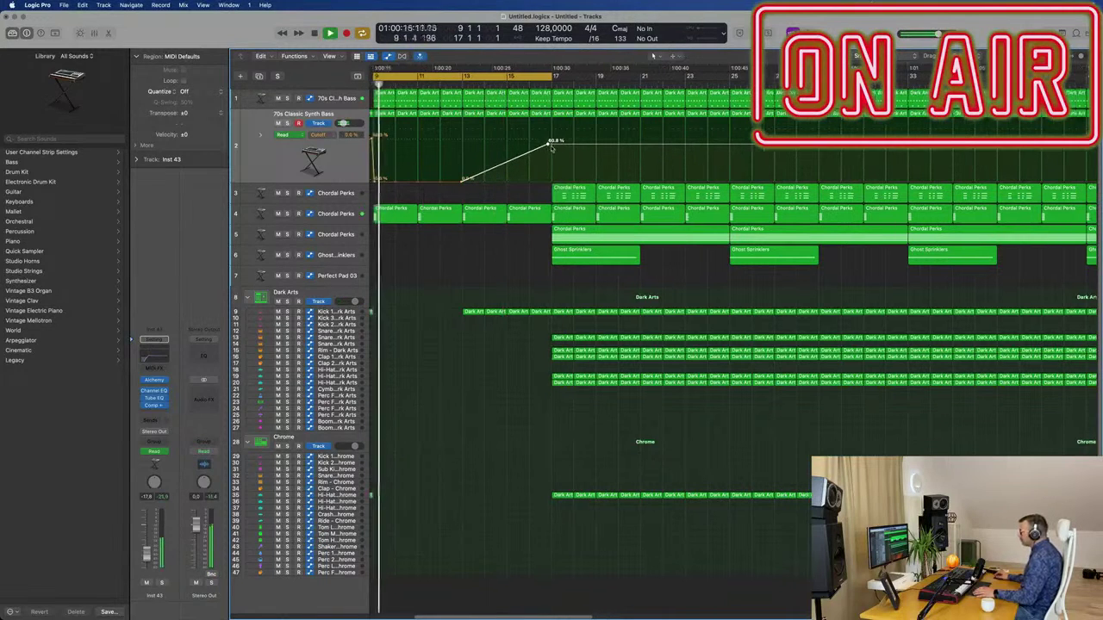
click(552, 144)
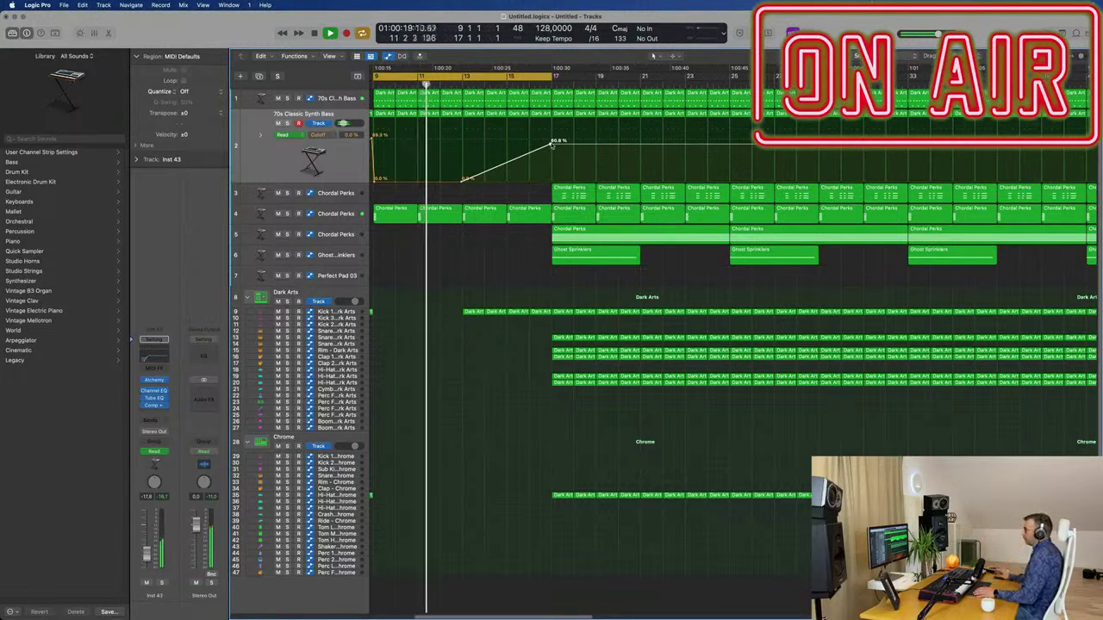
- Cut about the last beat of the Dark Arts kick region just before bar 17
key(super+Right)
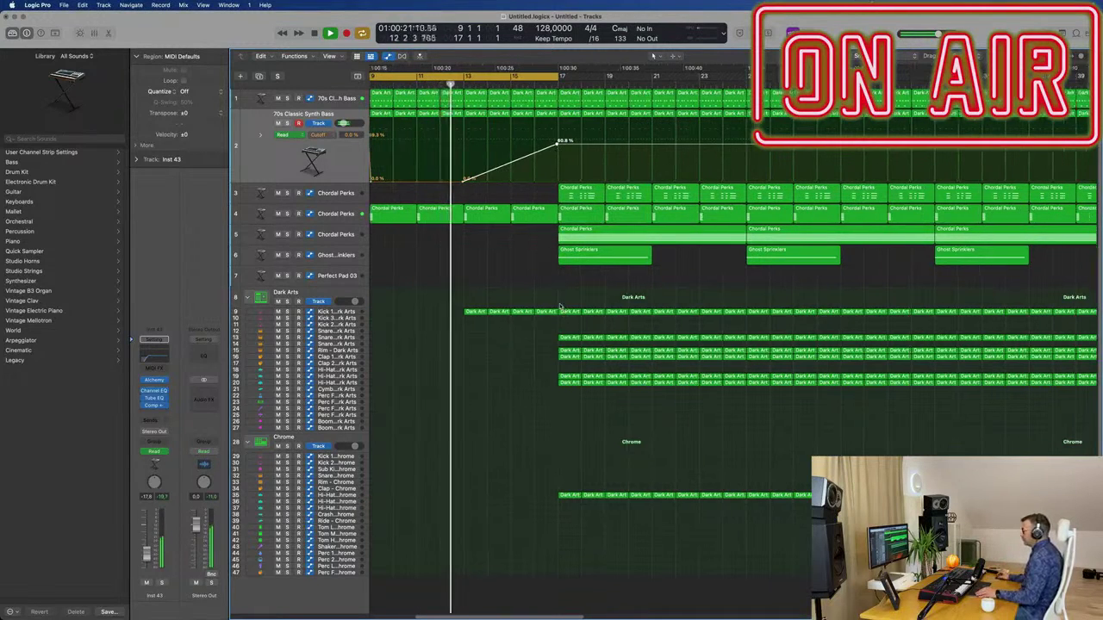
scroll(556, 308, up, 2)
scroll(590, 307, up, 2)
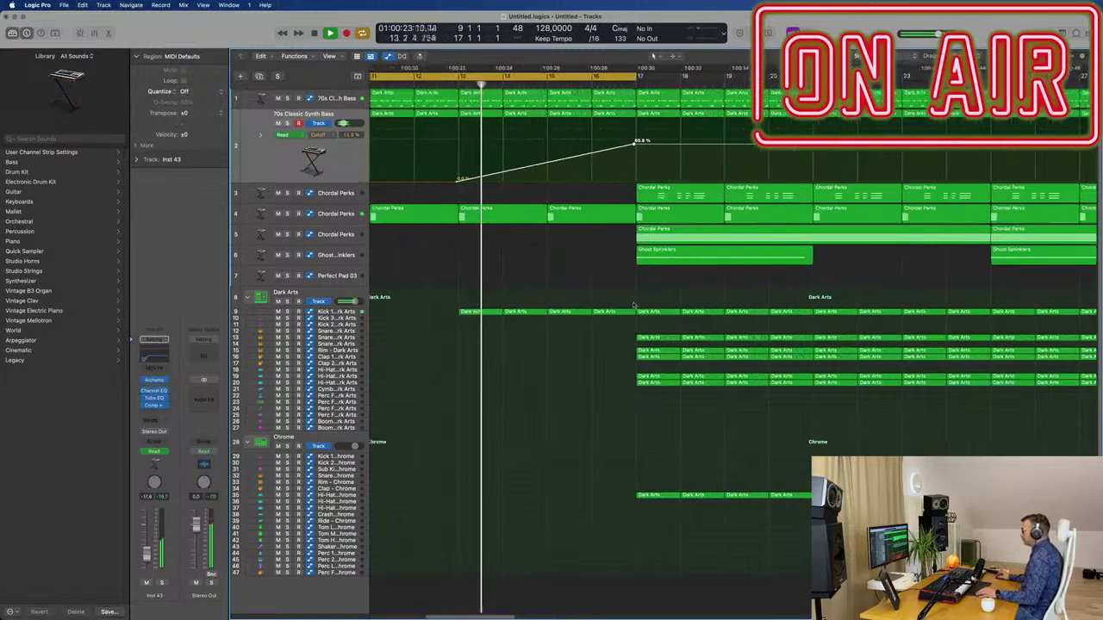
drag(624, 287, 633, 320)
key(BackSpace)
scroll(621, 317, down, 2)
scroll(619, 306, up, 2)
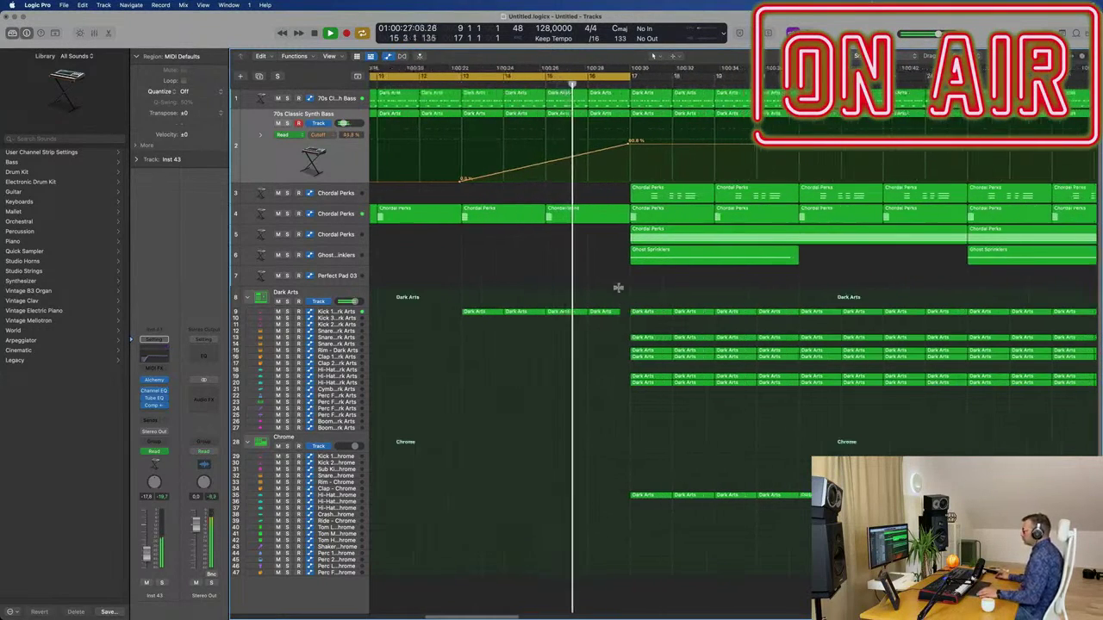
- Delete the track 5 Chordal Perks and Ghost Sprinklers regions starting at bar 17, and extend the cycle range to bar 25
scroll(618, 298, down, 6)
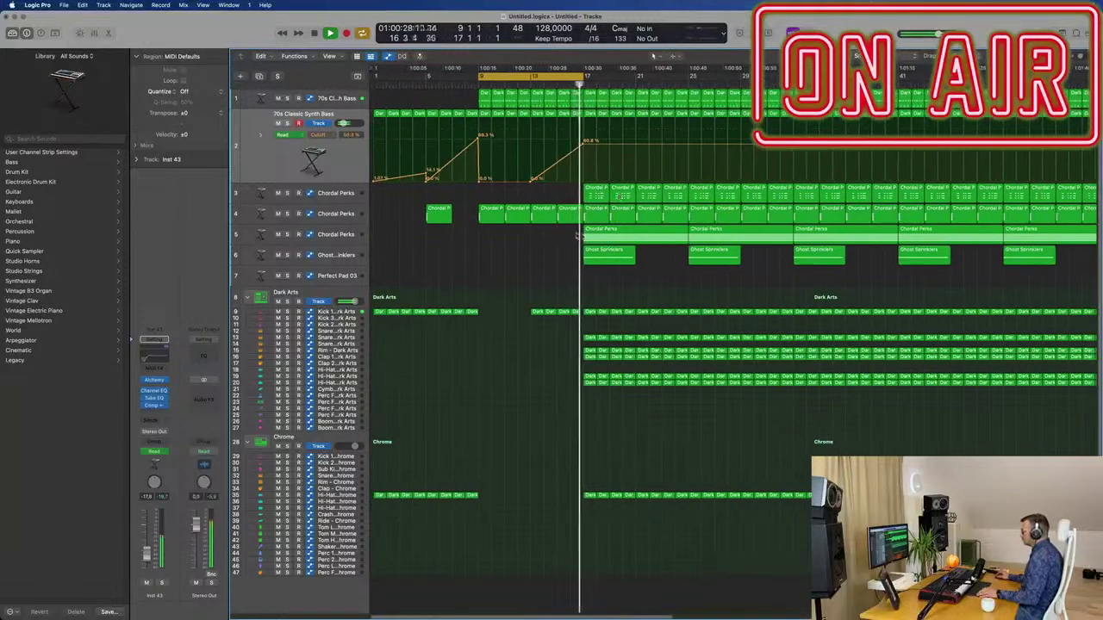
drag(573, 239, 634, 268)
key(Delete)
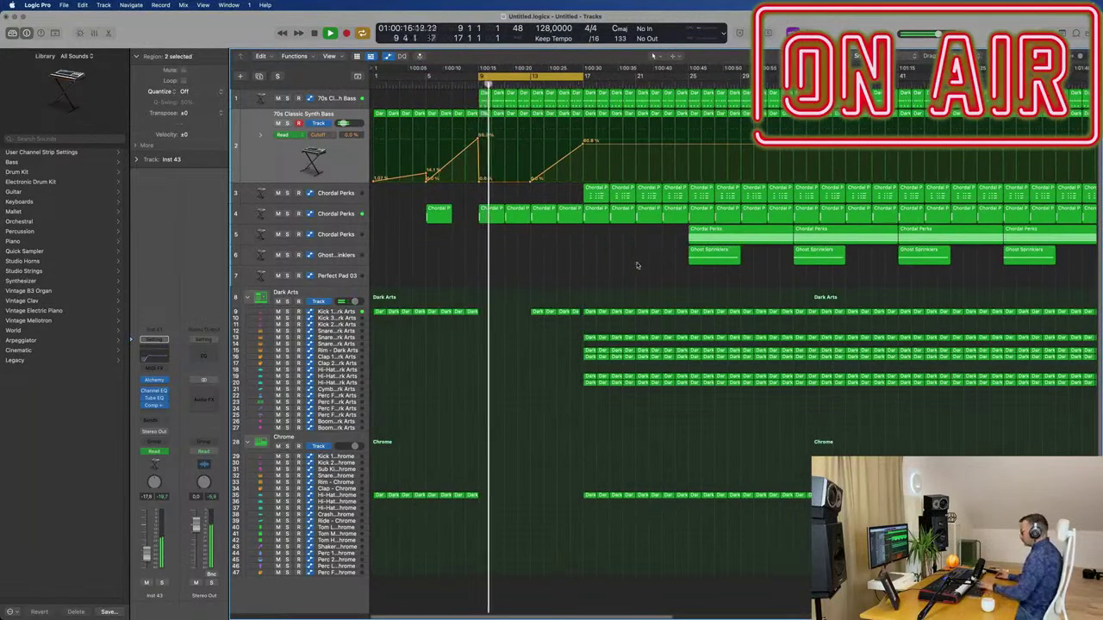
drag(586, 77, 692, 87)
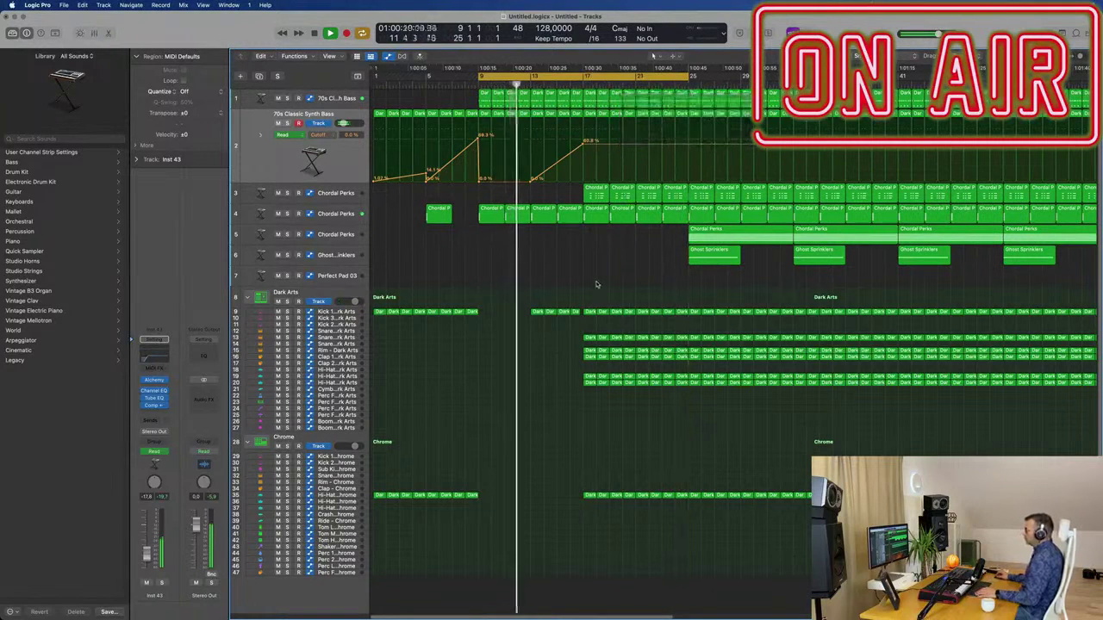
key(super+Left)
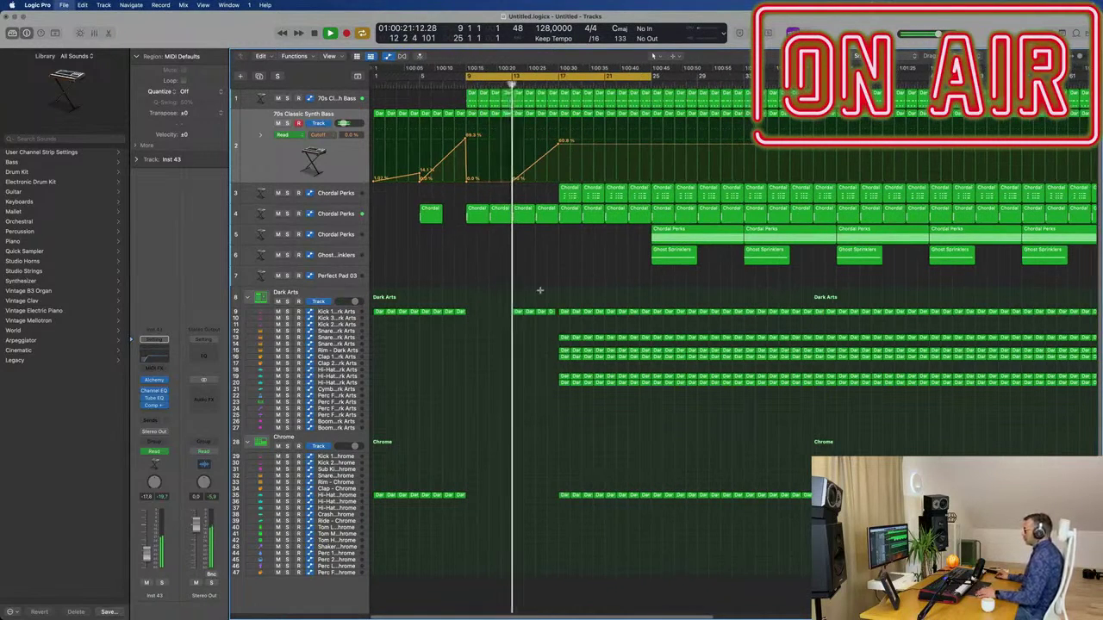
key(super+s)
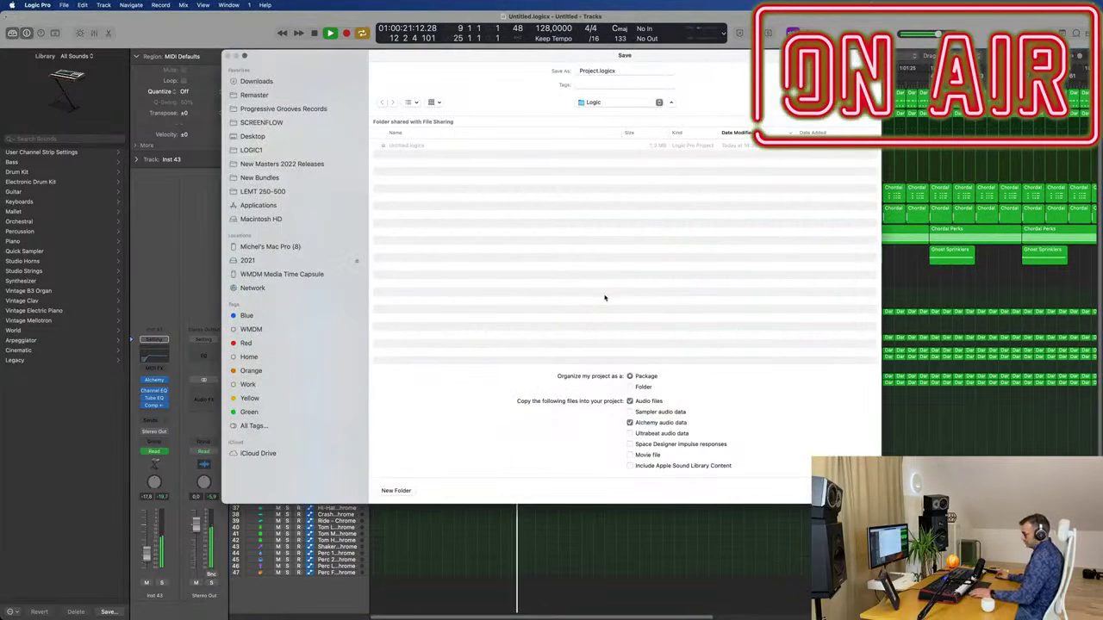
key(Escape)
key(space)
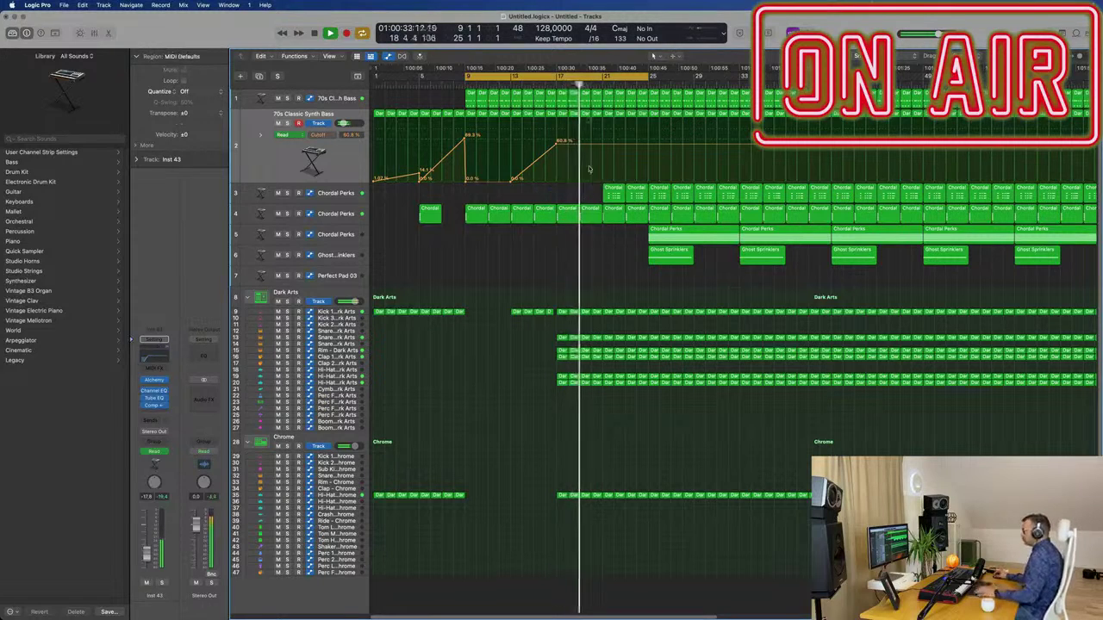
- Drop the track 2 synth bass Cutoff automation to 15.7 % at bar 17, ramp it to 34 % at bar 21, and play it back
click(546, 85)
click(561, 143)
drag(561, 144, 600, 160)
key(space)
key(space)
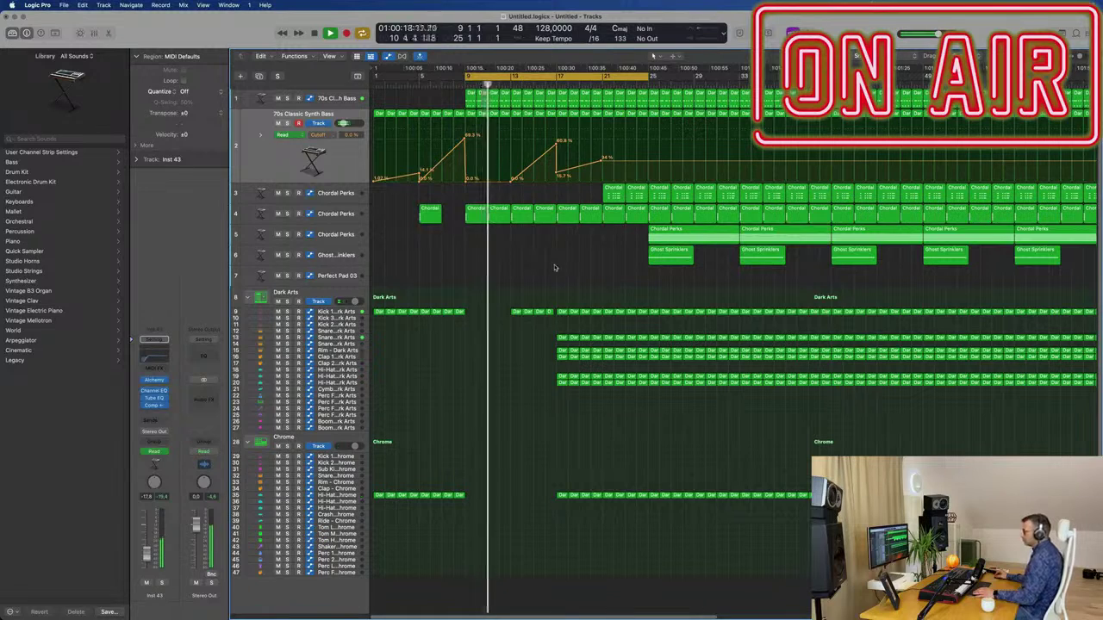
- Color and name all regions in the project by their tracks
key(super+a)
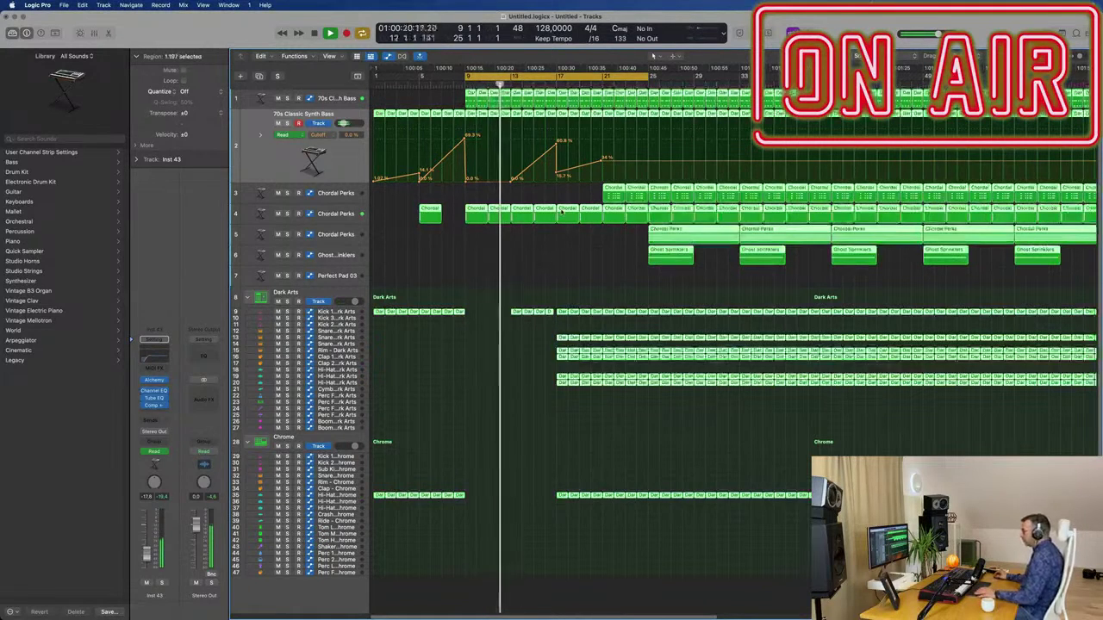
right_click(558, 208)
click(568, 214)
right_click(567, 214)
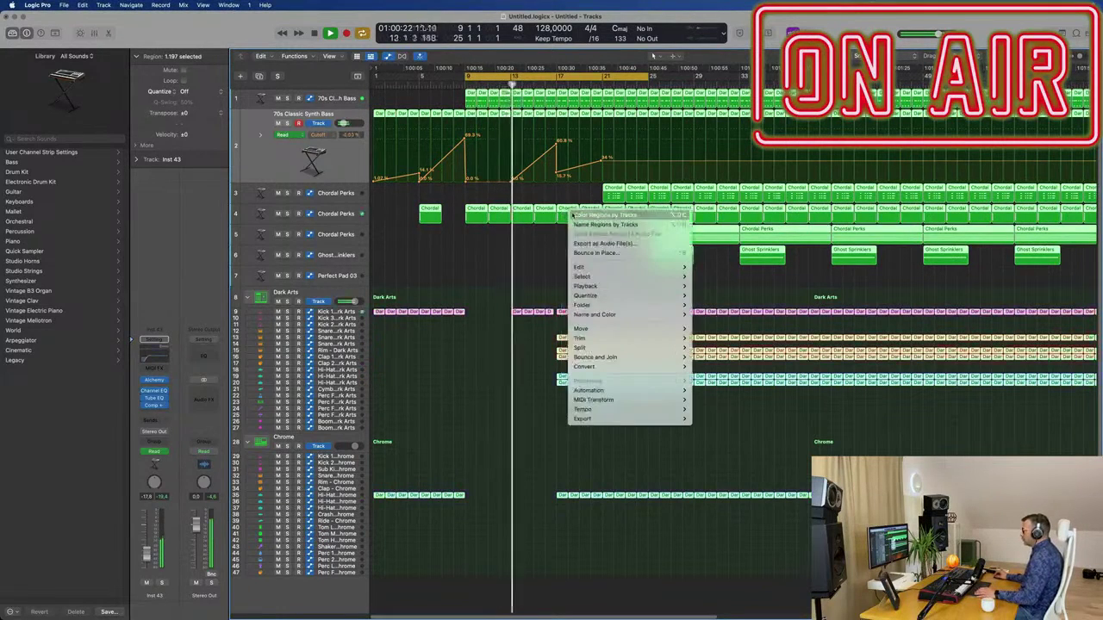
click(586, 217)
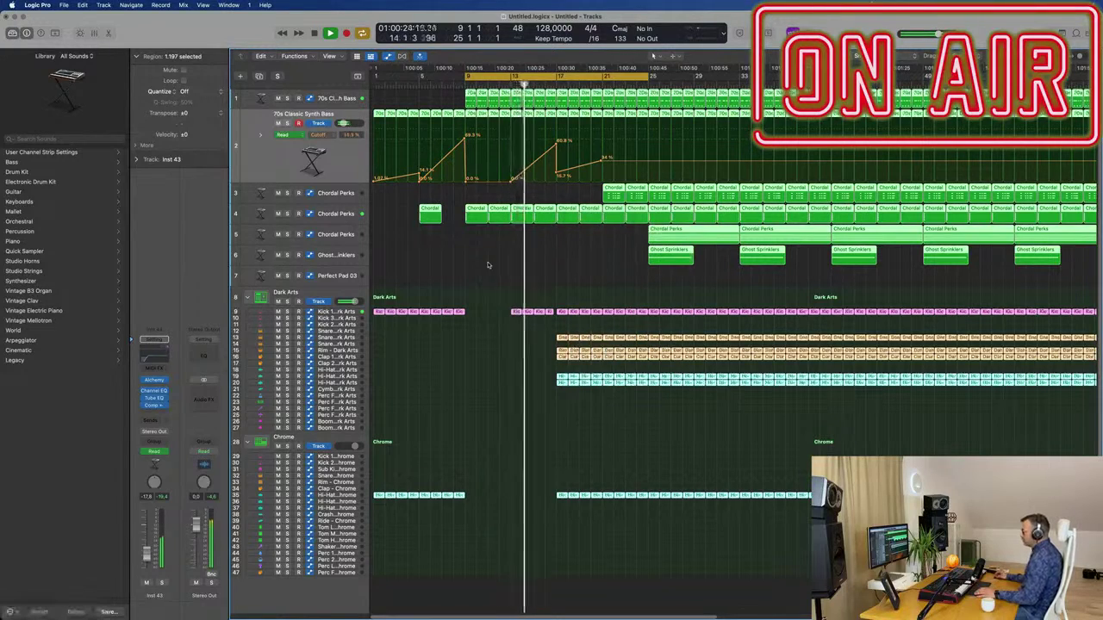
click(486, 265)
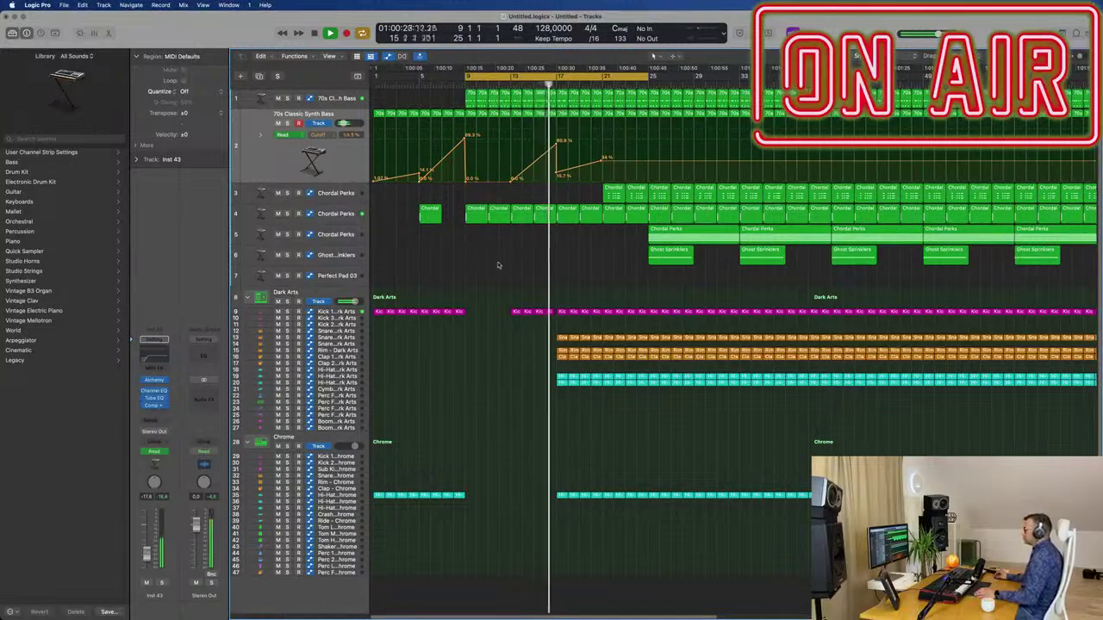
- Delete the track 4 Chordal Perks region between bar 23 and bar 25
key(super+Right)
key(super+Right)
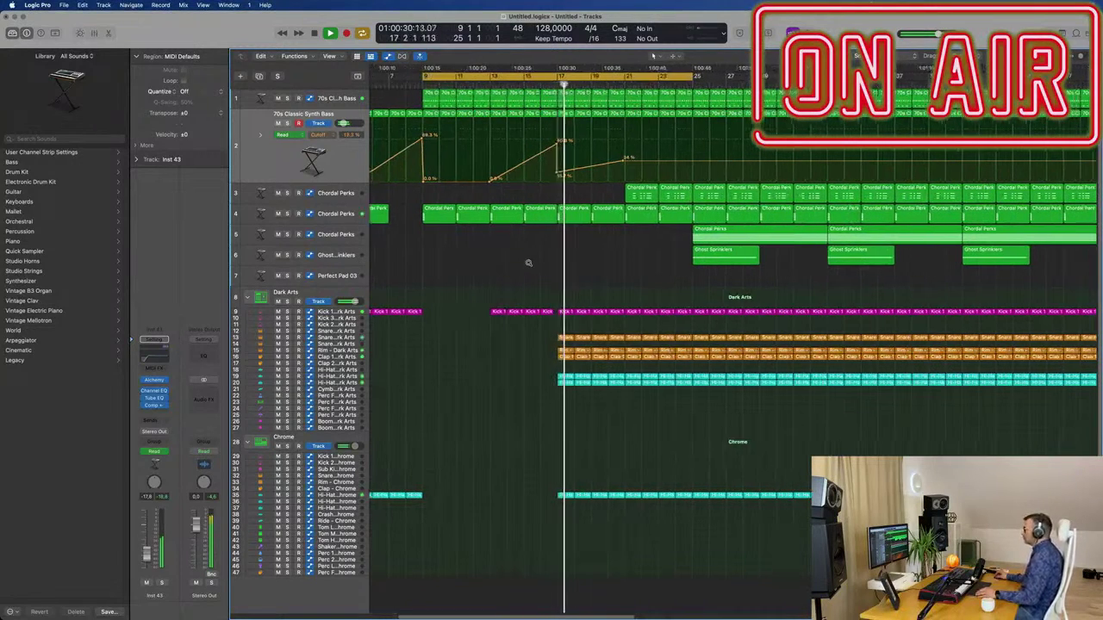
scroll(528, 263, up, 1)
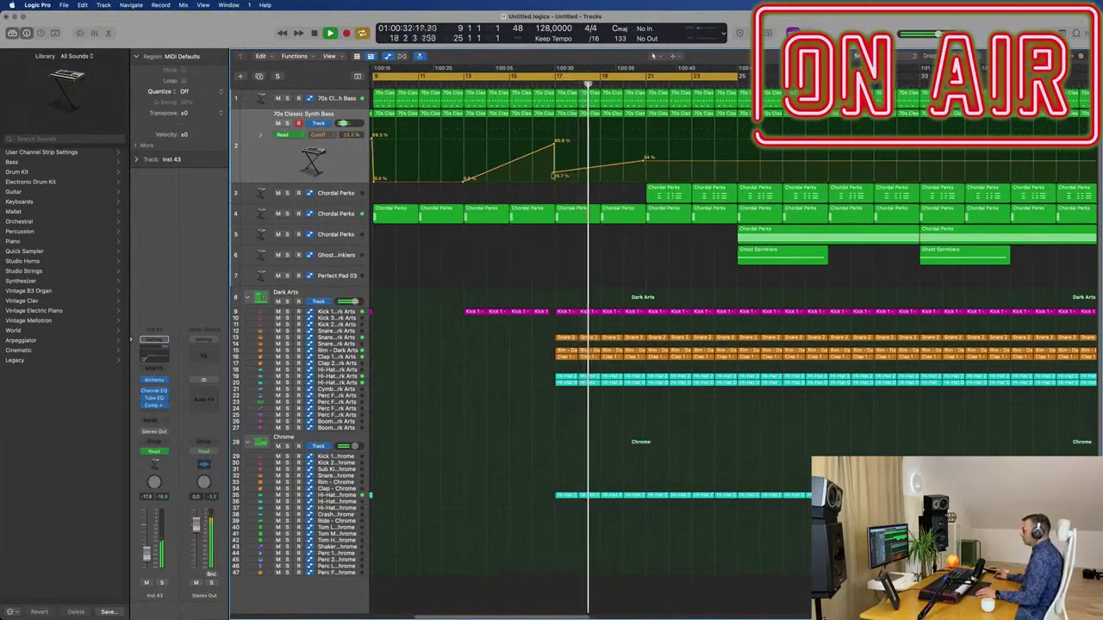
scroll(605, 234, down, 1)
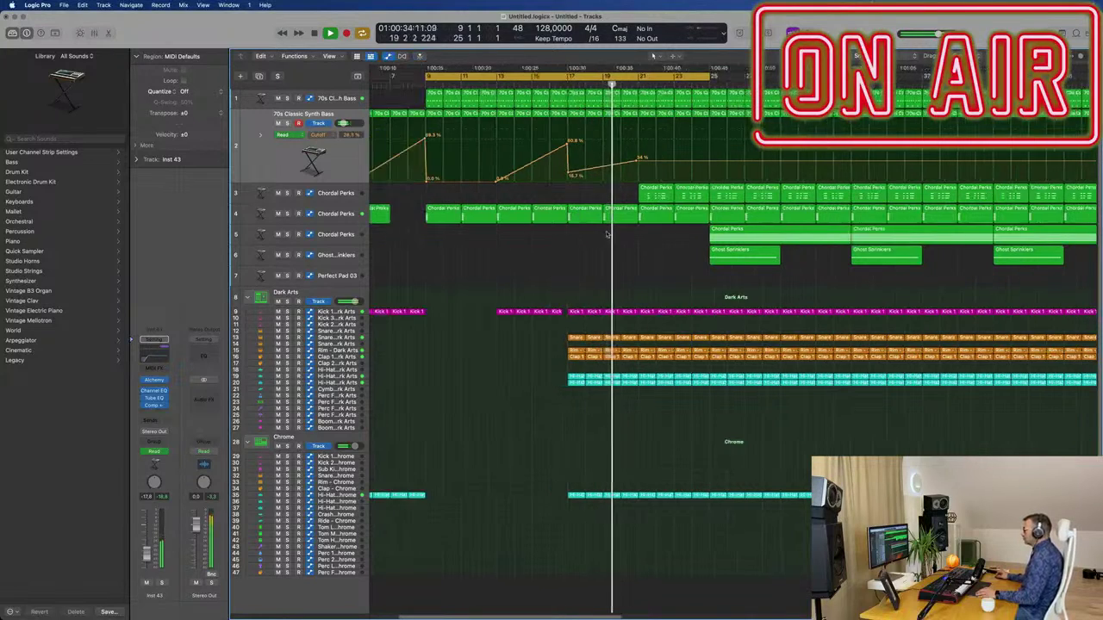
scroll(605, 234, down, 1)
click(637, 217)
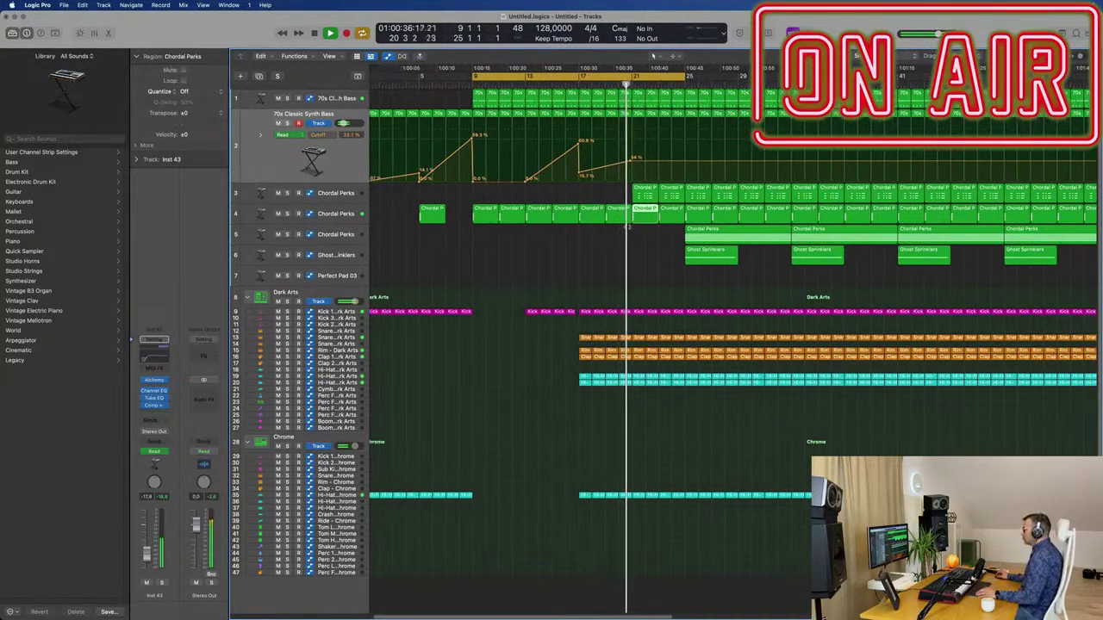
scroll(641, 250, up, 1)
click(671, 215)
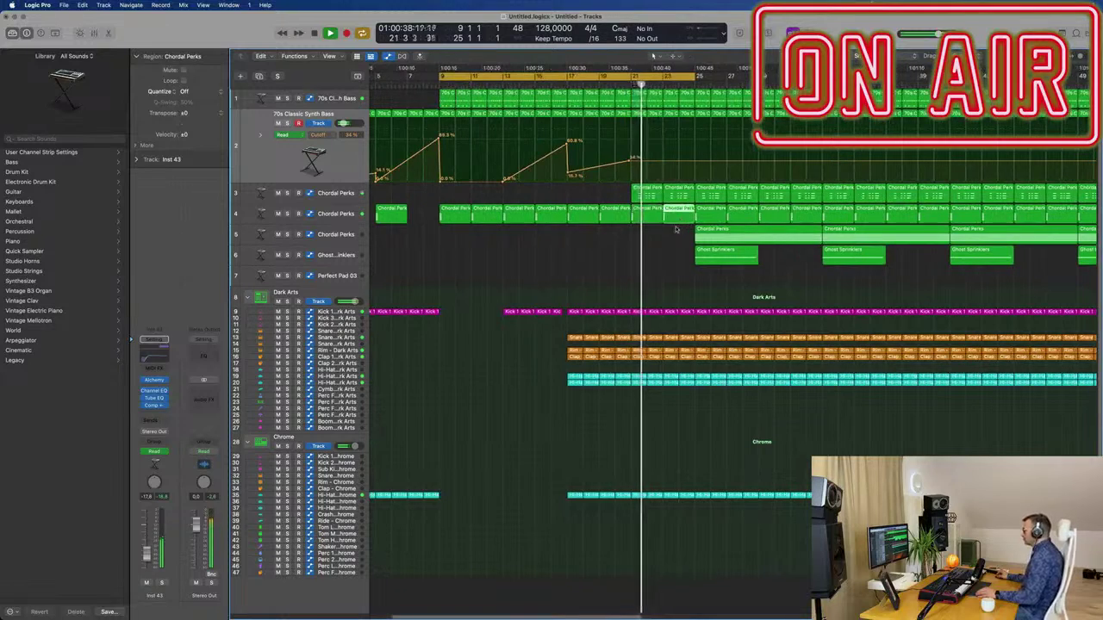
key(BackSpace)
scroll(661, 239, down, 2)
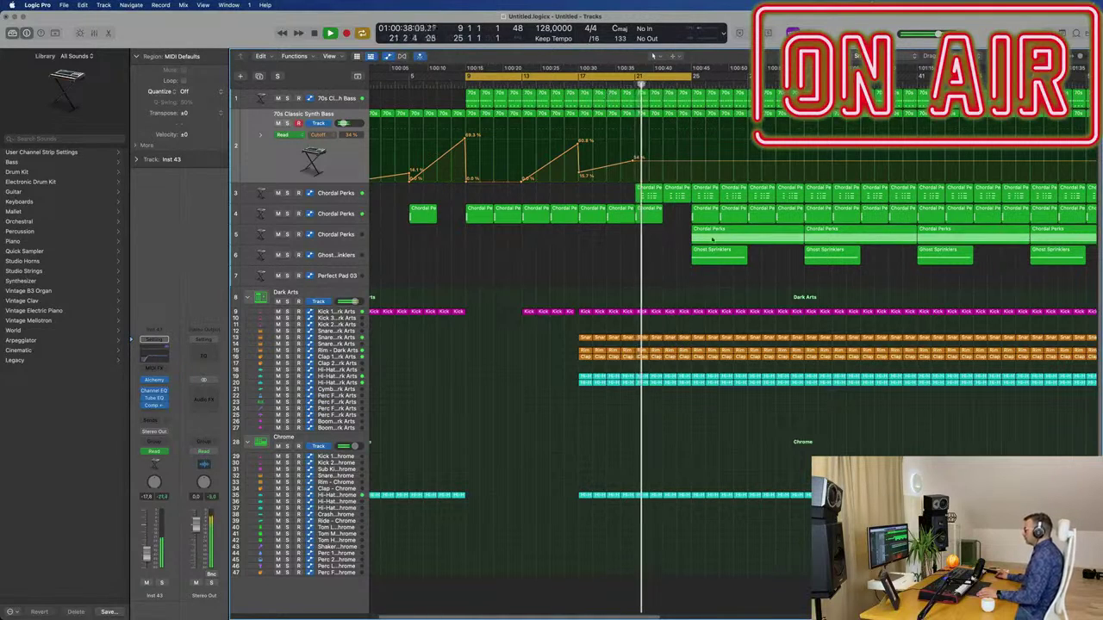
- Delete the track 5 Chordal Perks region between bar 25 and bar 33
scroll(654, 257, down, 1)
scroll(653, 256, up, 2)
scroll(658, 146, up, 1)
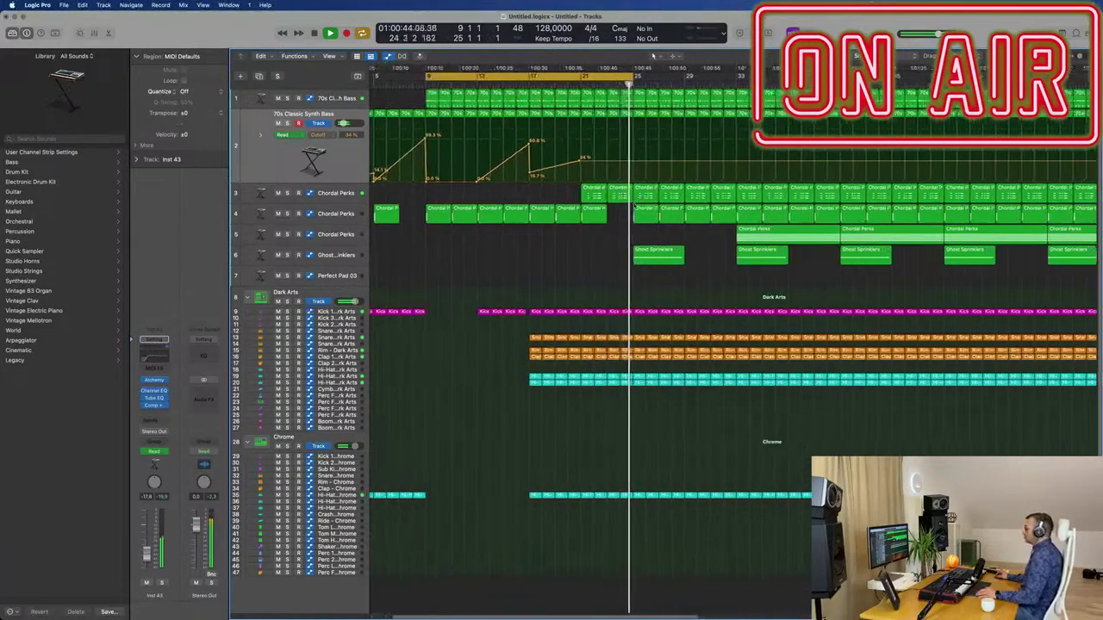
scroll(635, 207, down, 1)
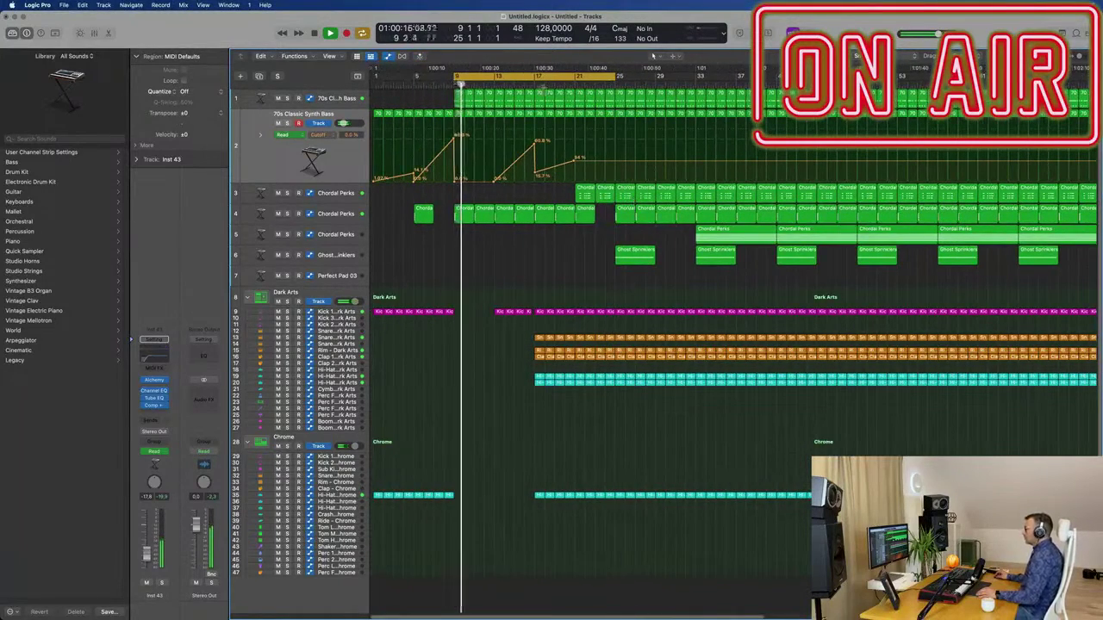
- Set the cycle range to bars 17 to 33 and play it from bar 17, selecting the track 3 Chordal Perks
click(535, 84)
drag(562, 78, 643, 80)
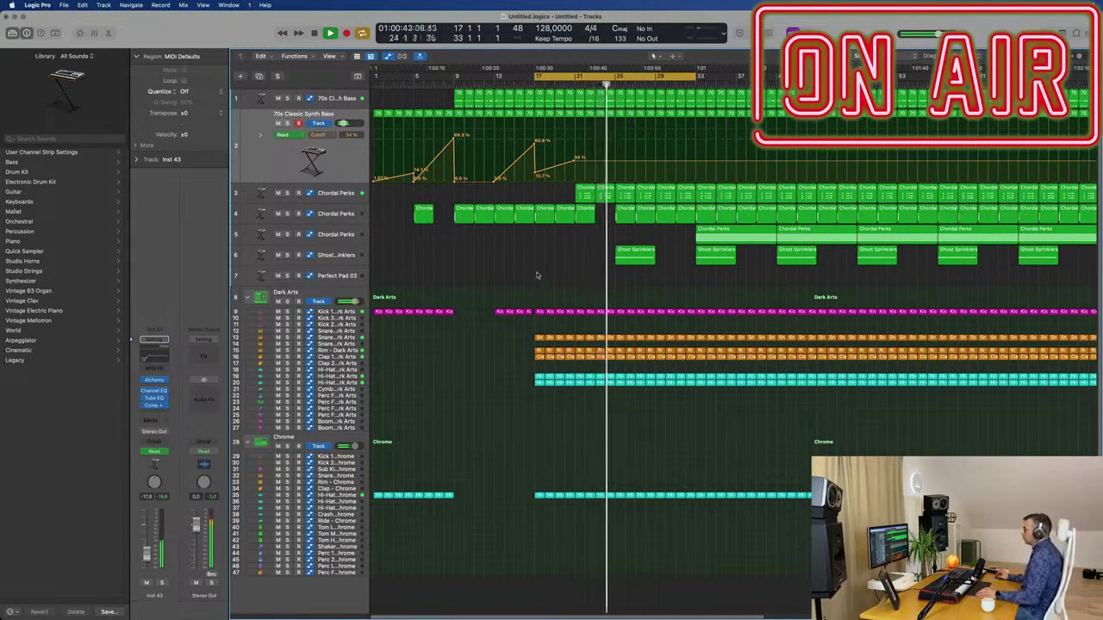
click(336, 195)
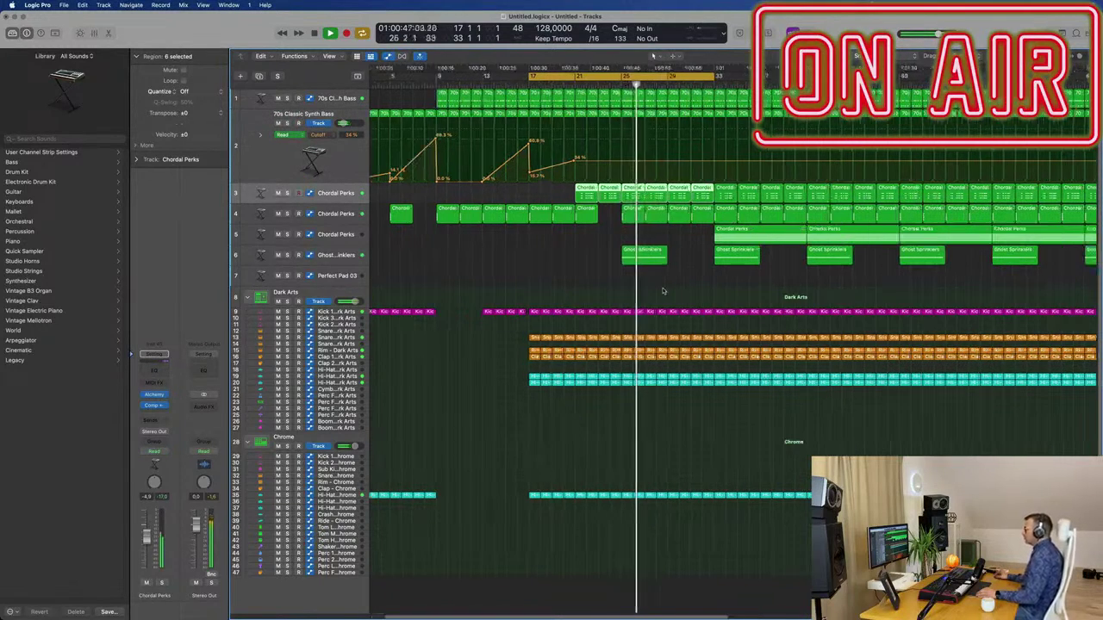
scroll(513, 93, right, 1)
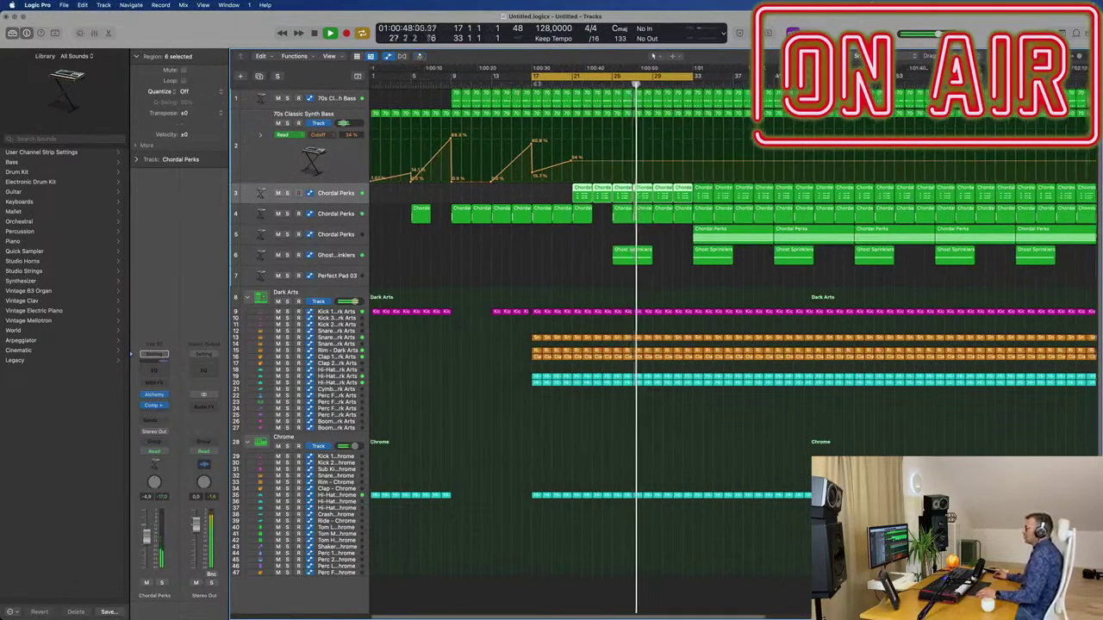
- Enlarge the track 1 synth bass lane, and dip the track 2 Cutoff automation to 14.4 % at bar 25, returning to 34 % at bar 29
click(349, 104)
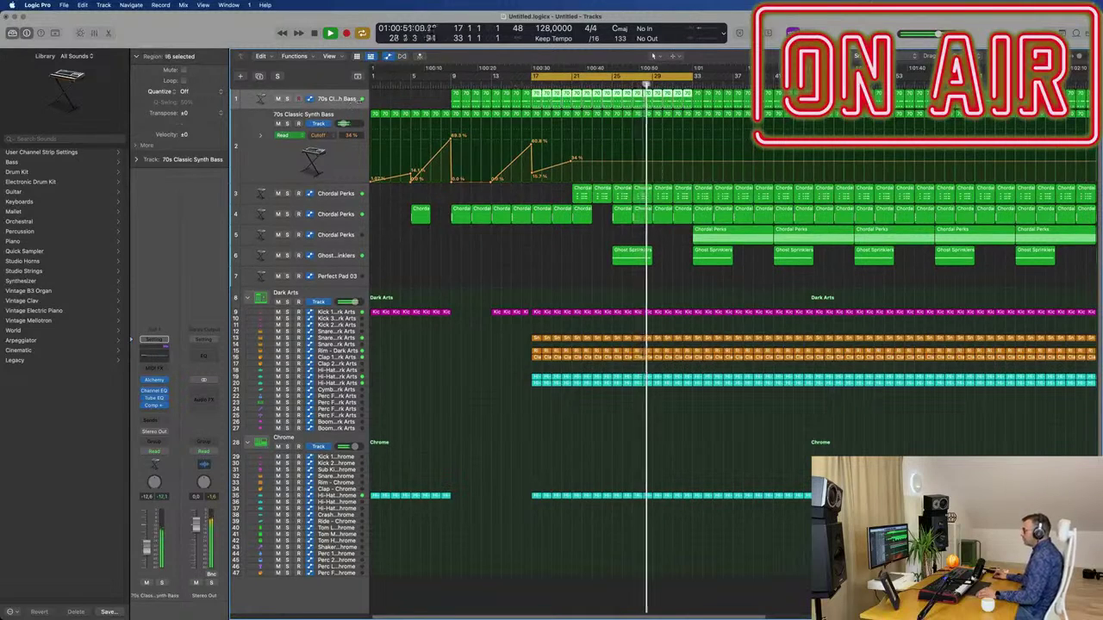
drag(344, 110, 345, 137)
click(573, 82)
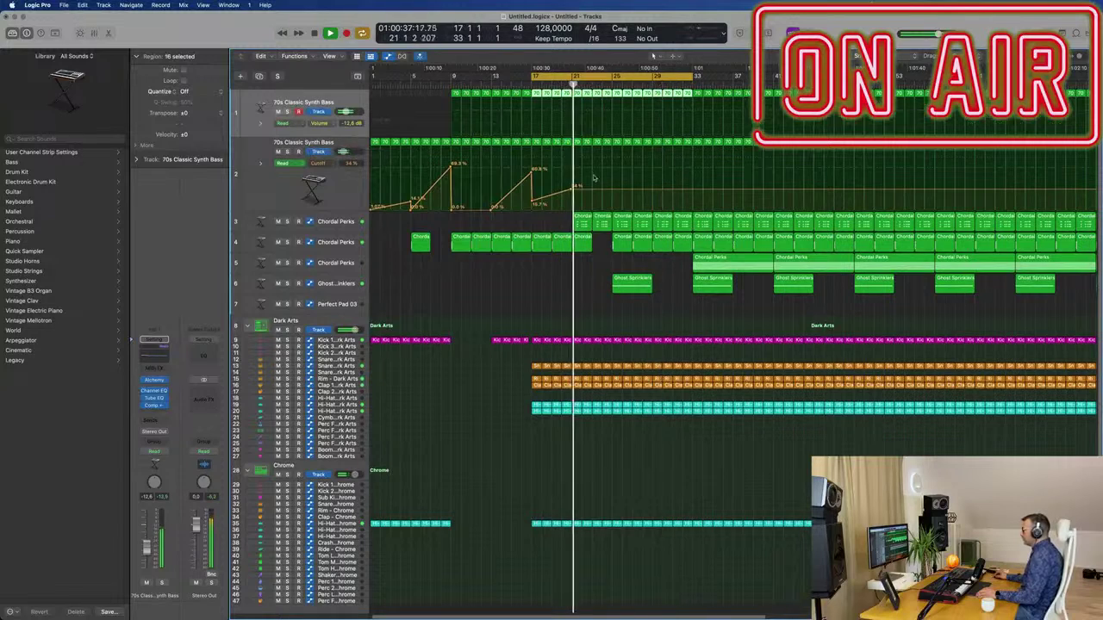
click(608, 189)
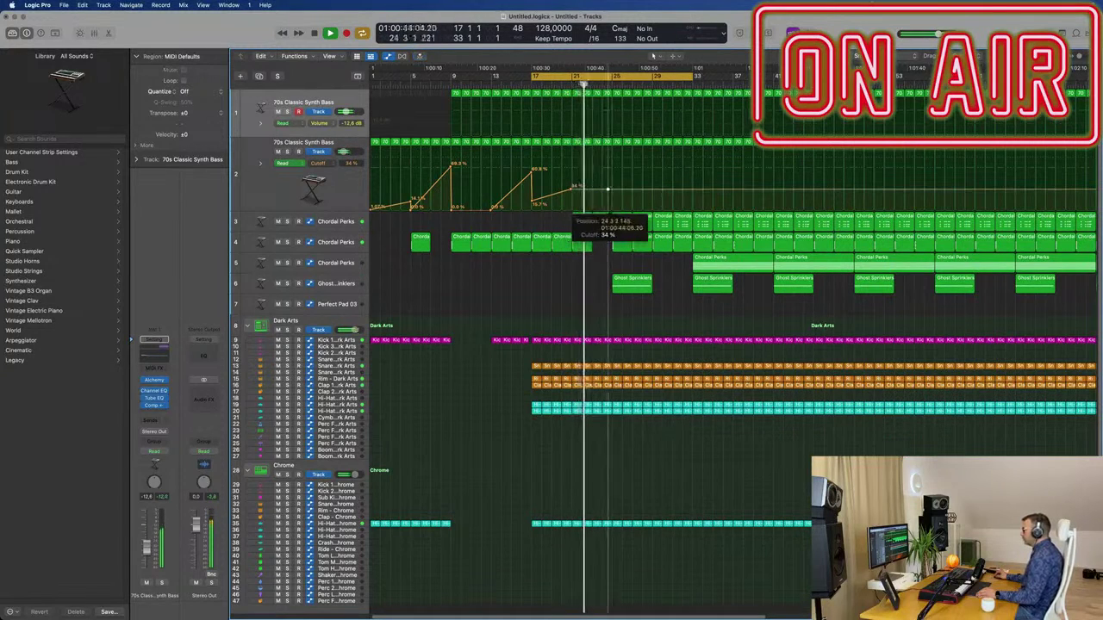
click(652, 190)
drag(613, 189, 614, 200)
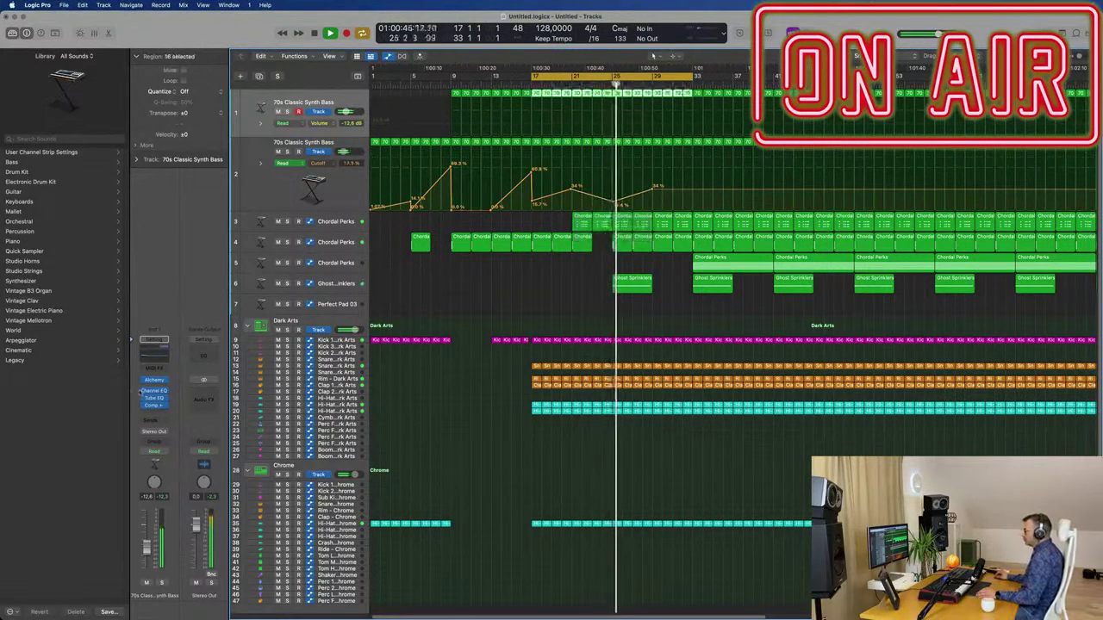
- Set the track 1 synth bass to Touch automation and write a low Cutoff value from its Alchemy instrument, then close the plug-in
click(153, 380)
drag(452, 396, 611, 419)
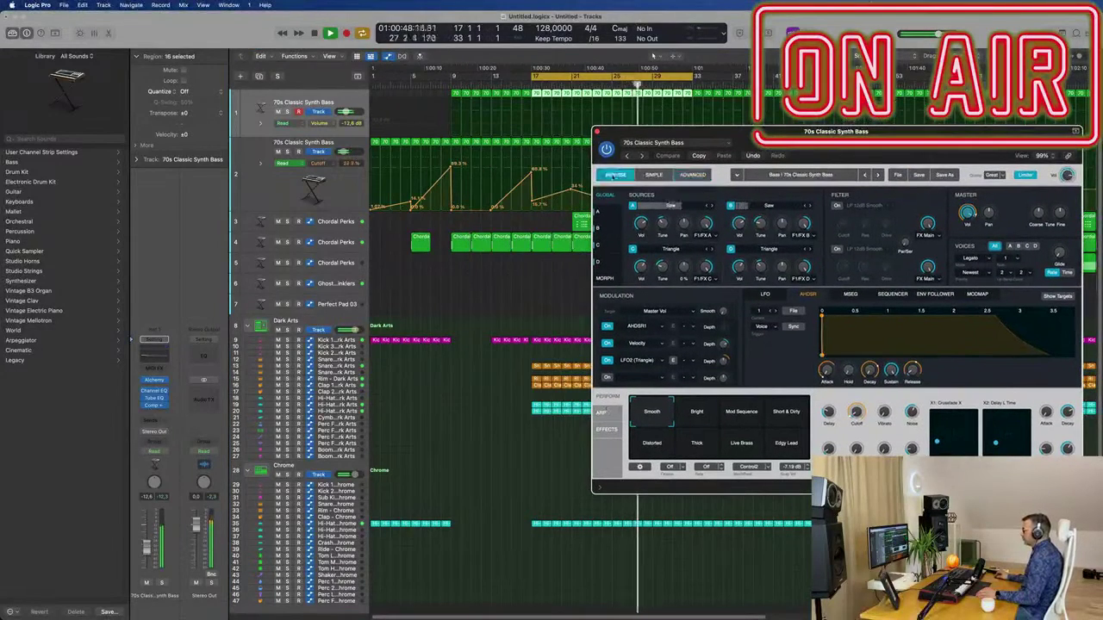
click(615, 174)
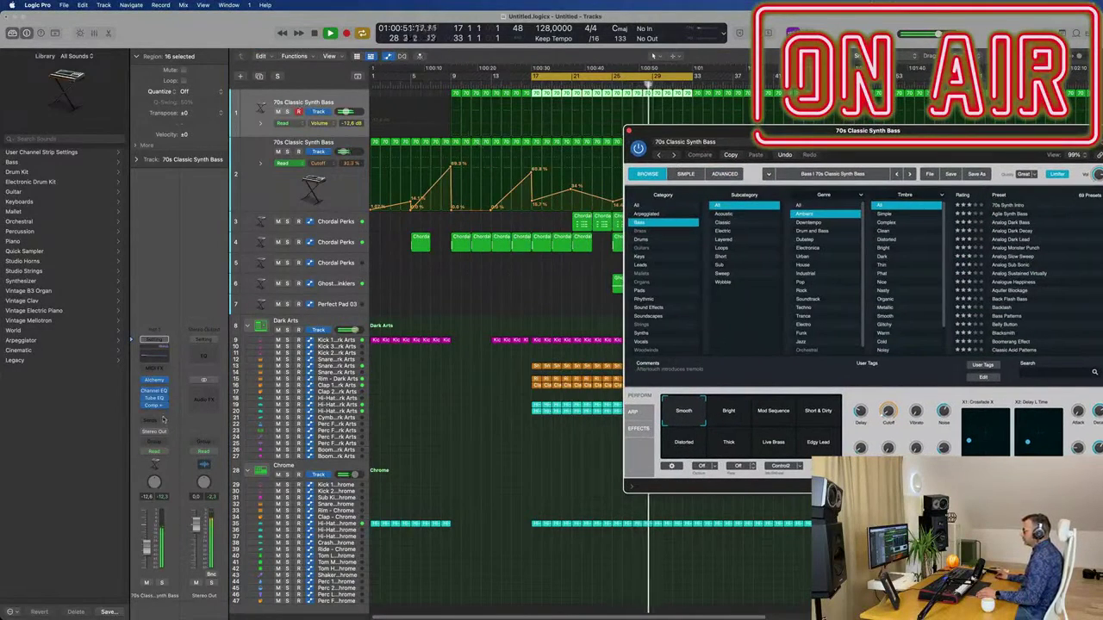
click(158, 450)
click(155, 461)
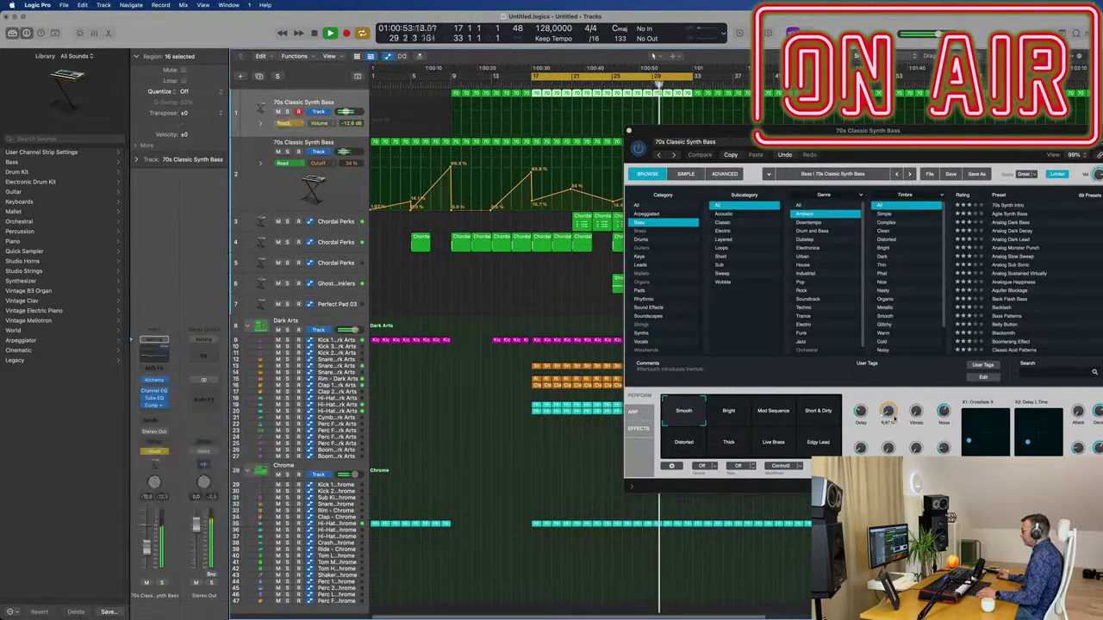
drag(888, 411, 887, 404)
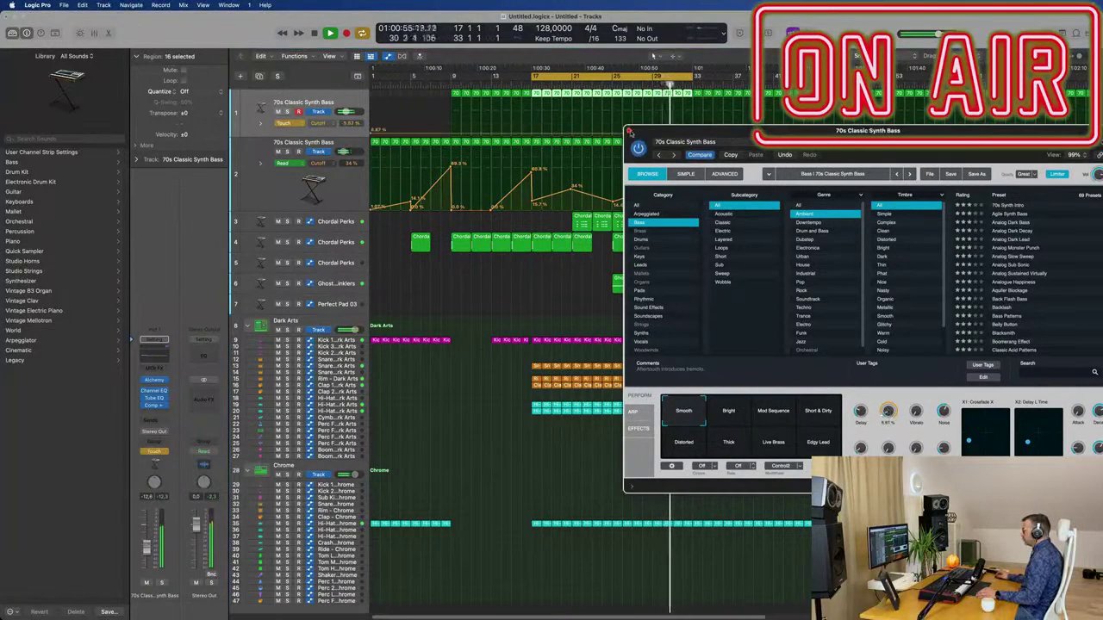
click(630, 133)
- Shape the track 1 Cutoff automation to rise from bar 21 to 37.6 % at bar 25 and fall by bar 29, with the track in Read mode
drag(671, 133, 578, 133)
click(612, 134)
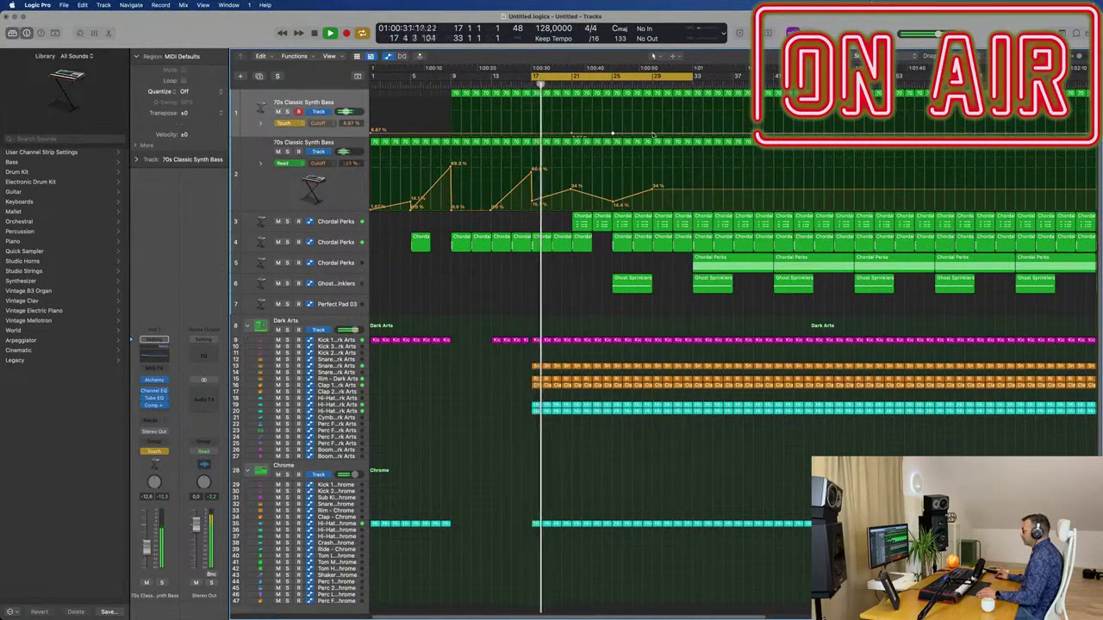
drag(613, 133, 613, 123)
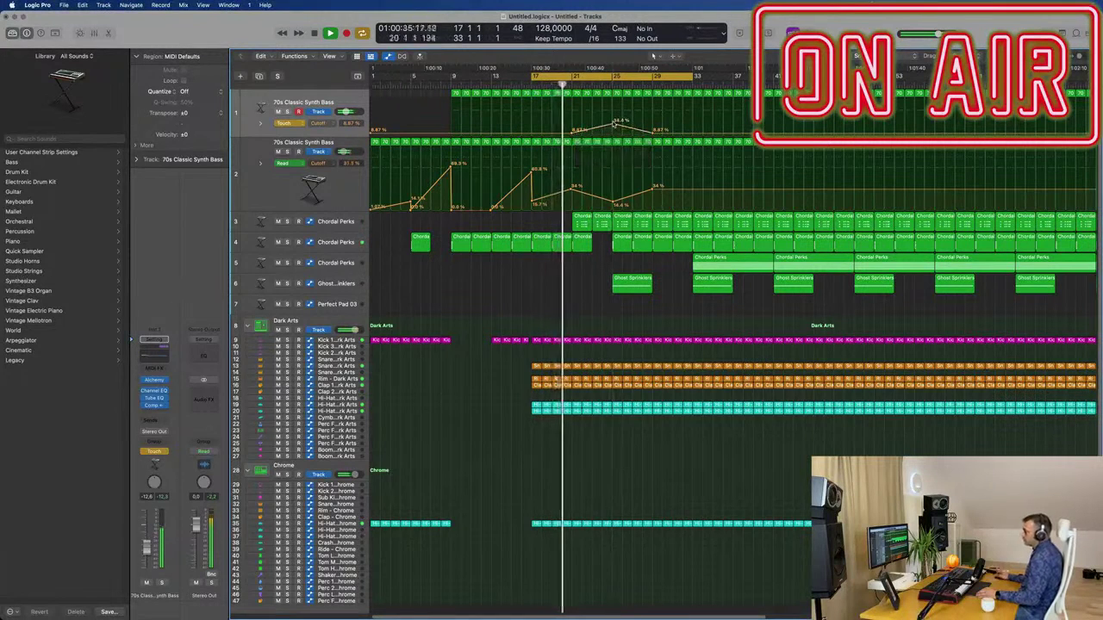
click(283, 122)
click(245, 122)
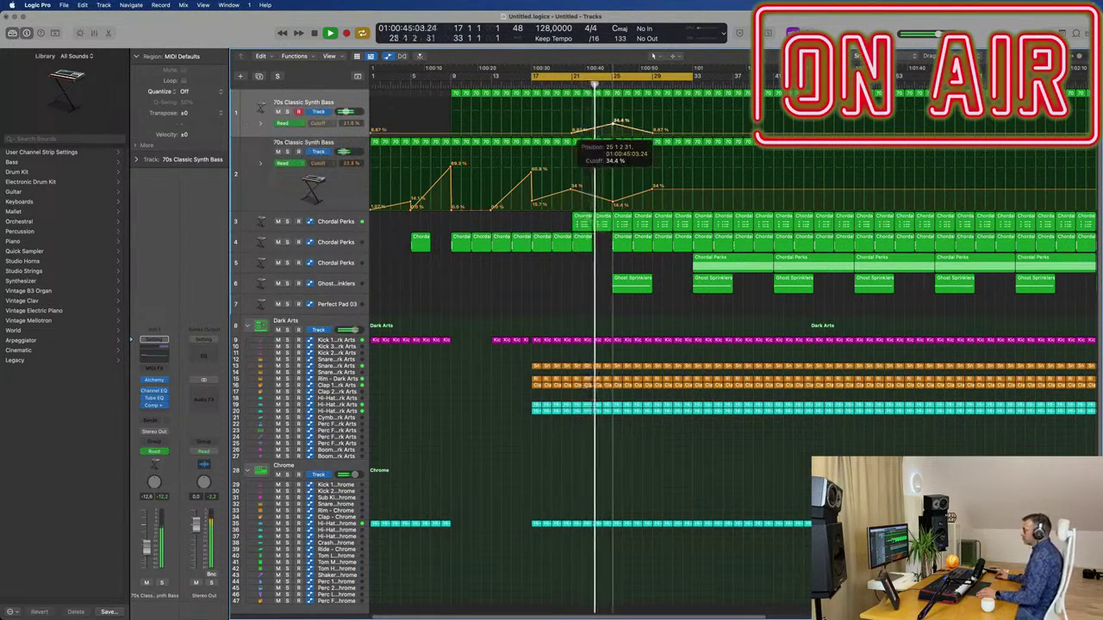
drag(612, 124, 612, 122)
- Widen the track headers to show full track names and stop playback just before bar 25
scroll(671, 205, up, 3)
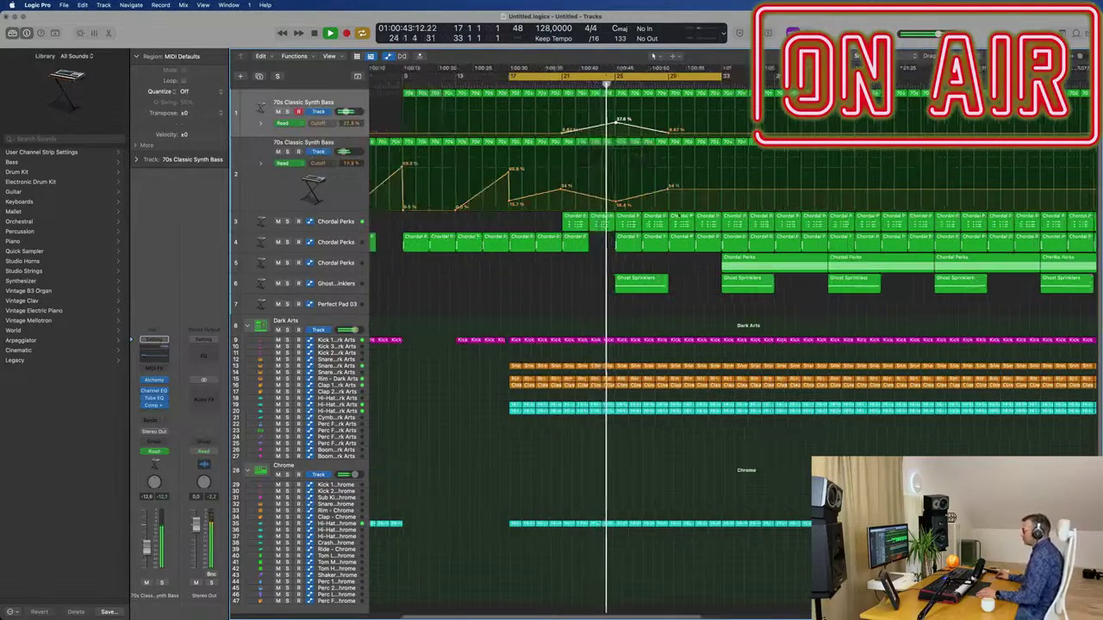
scroll(671, 205, down, 5)
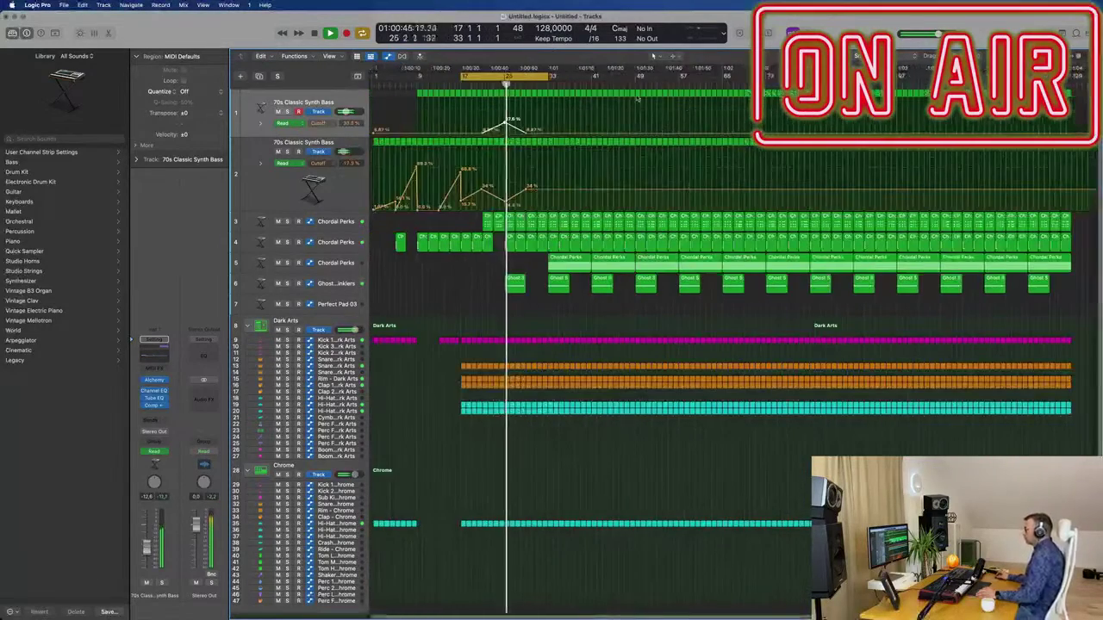
drag(481, 83, 494, 368)
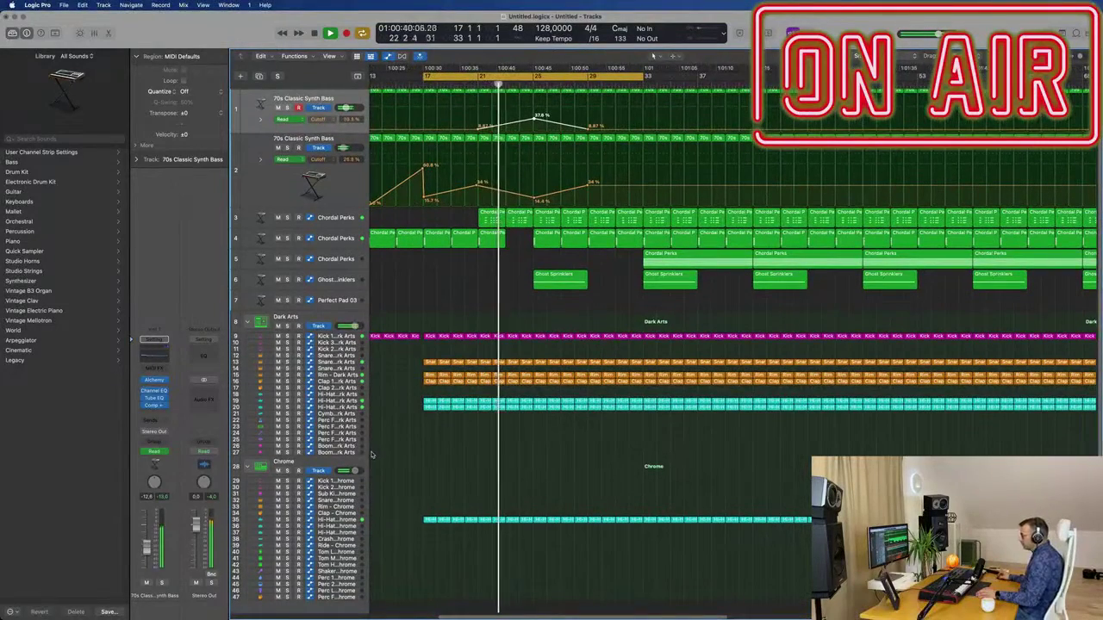
drag(368, 414, 401, 417)
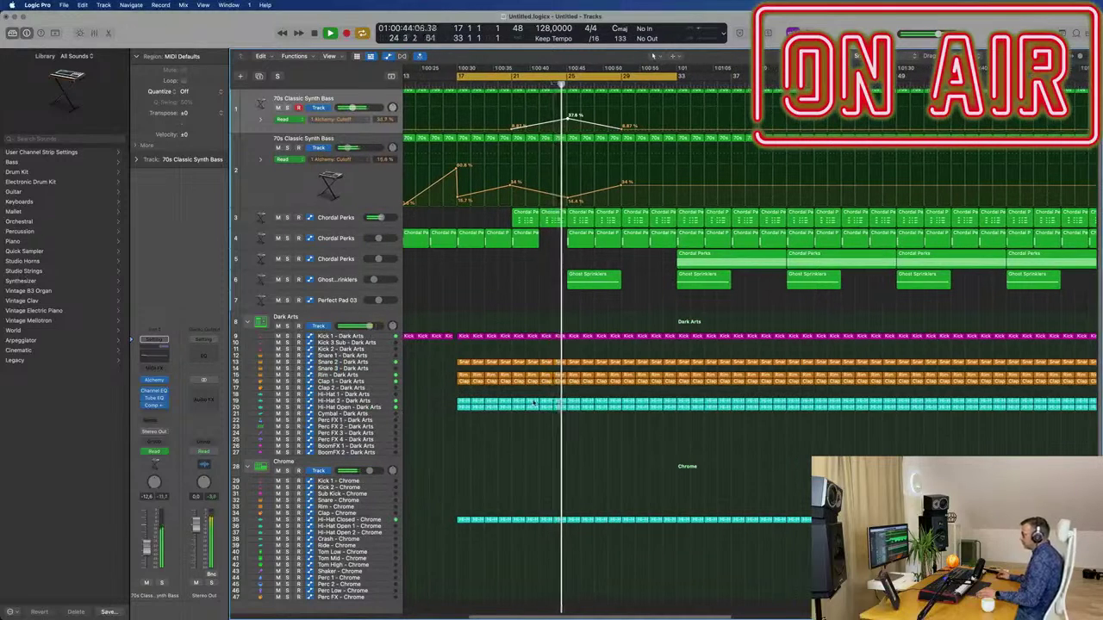
click(560, 86)
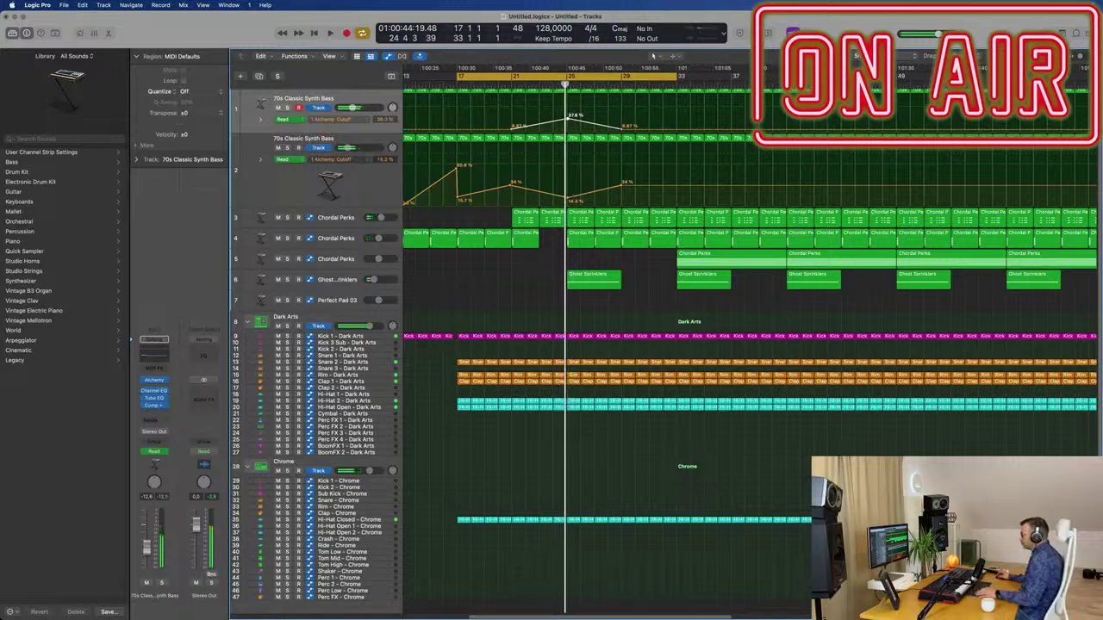
- Copy the Hi-Hat Open - Dark Arts region at bar 25 to the Perc FX 2 track and open the copy in the Piano Roll
drag(573, 408, 573, 426)
double_click(573, 427)
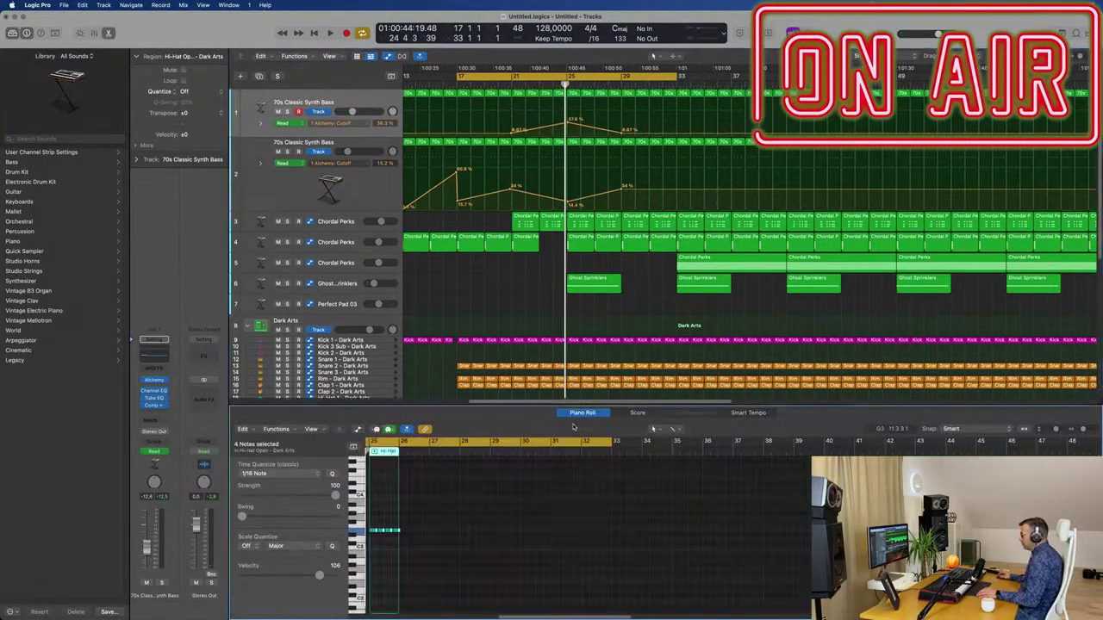
scroll(391, 527, up, 5)
scroll(436, 522, left, 3)
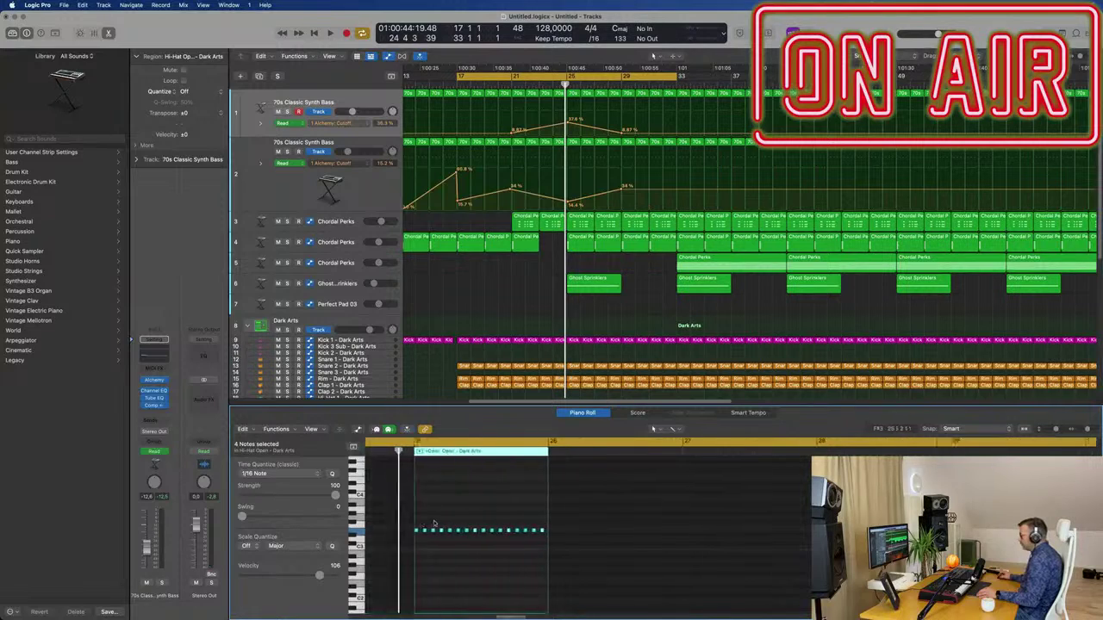
- Delete every note except the first in the copied bar 25 region and lengthen that note to about one beat
drag(469, 519, 596, 545)
key(Delete)
drag(464, 530, 495, 531)
- Move the edited one-note region at bar 25 down to the Perc FX 3 - Dark Arts track
scroll(575, 335, down, 5)
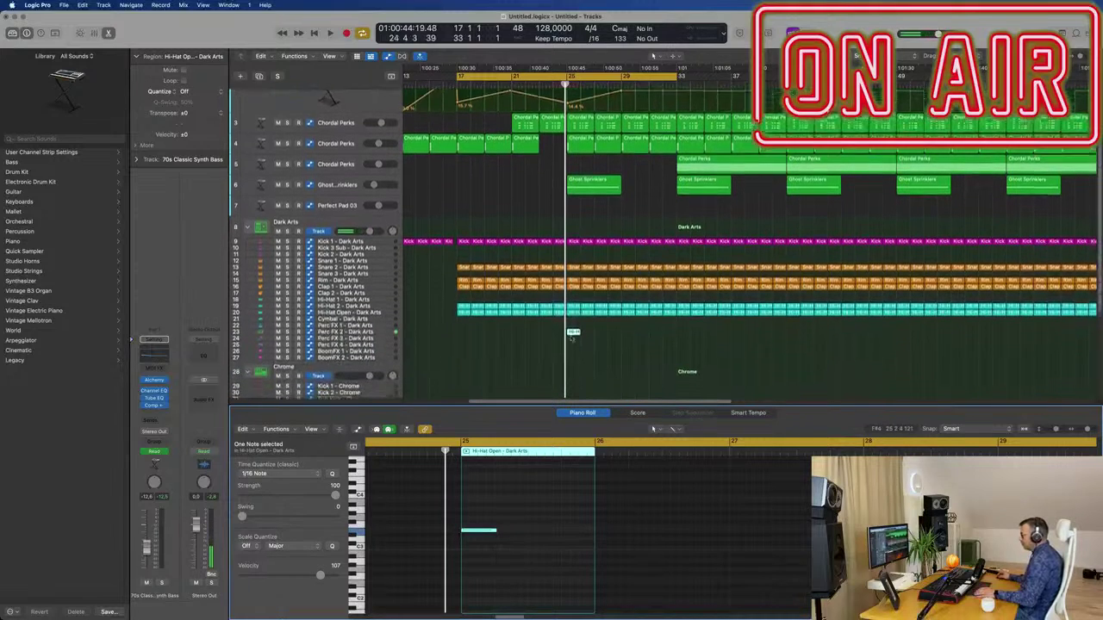
drag(573, 327, 574, 330)
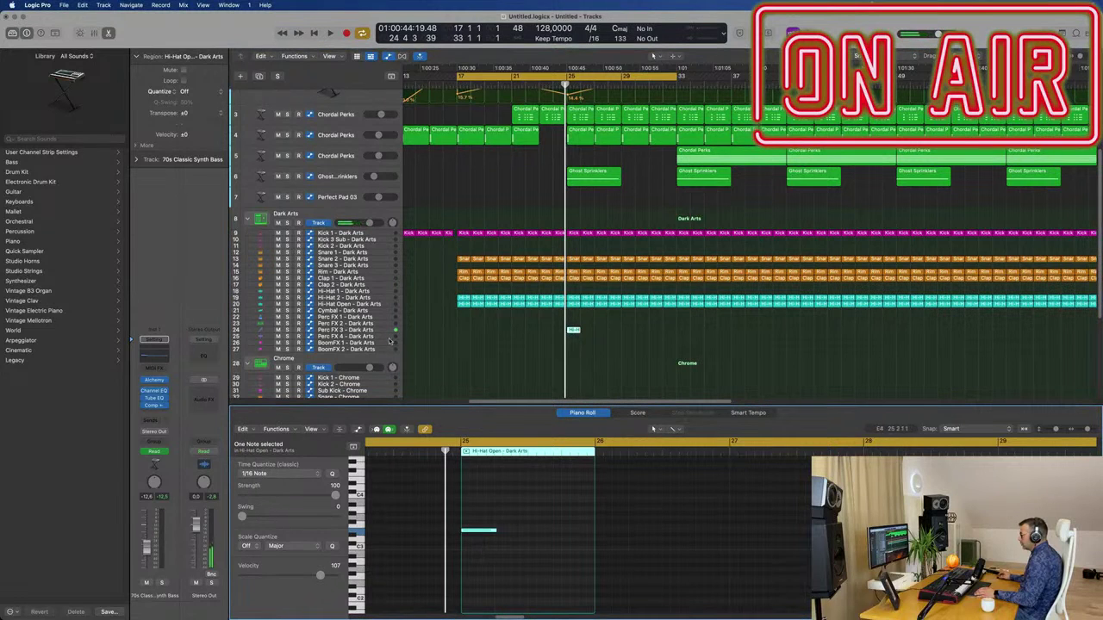
- Move the open hi-hat region at bar 25 onto the Perc FX 4 - Dark Arts track and play the section
drag(573, 330, 573, 334)
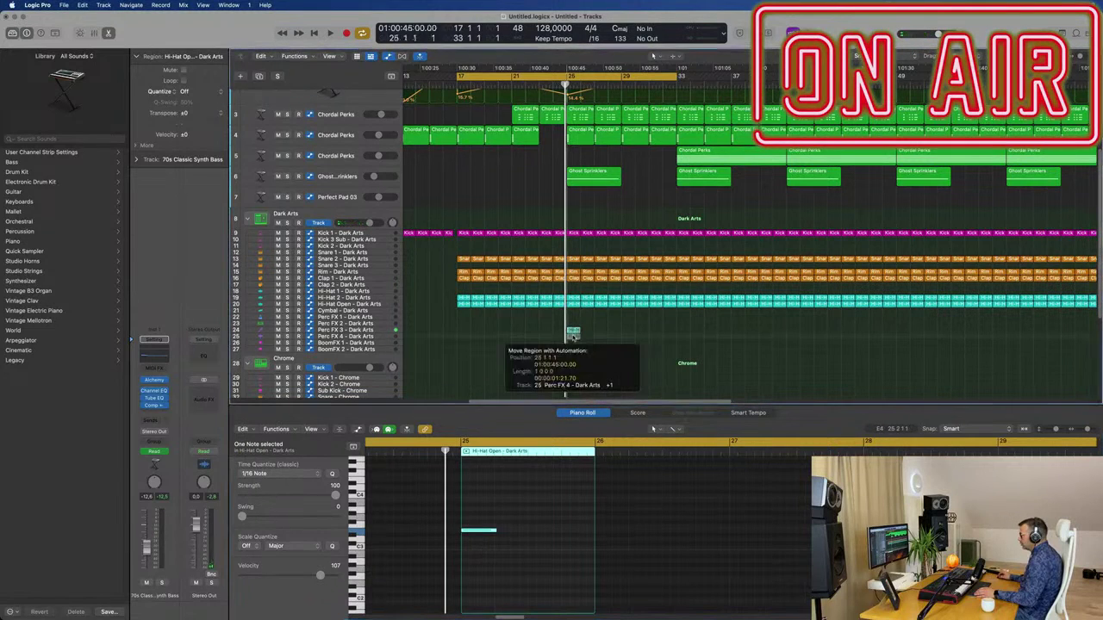
drag(486, 501, 486, 539)
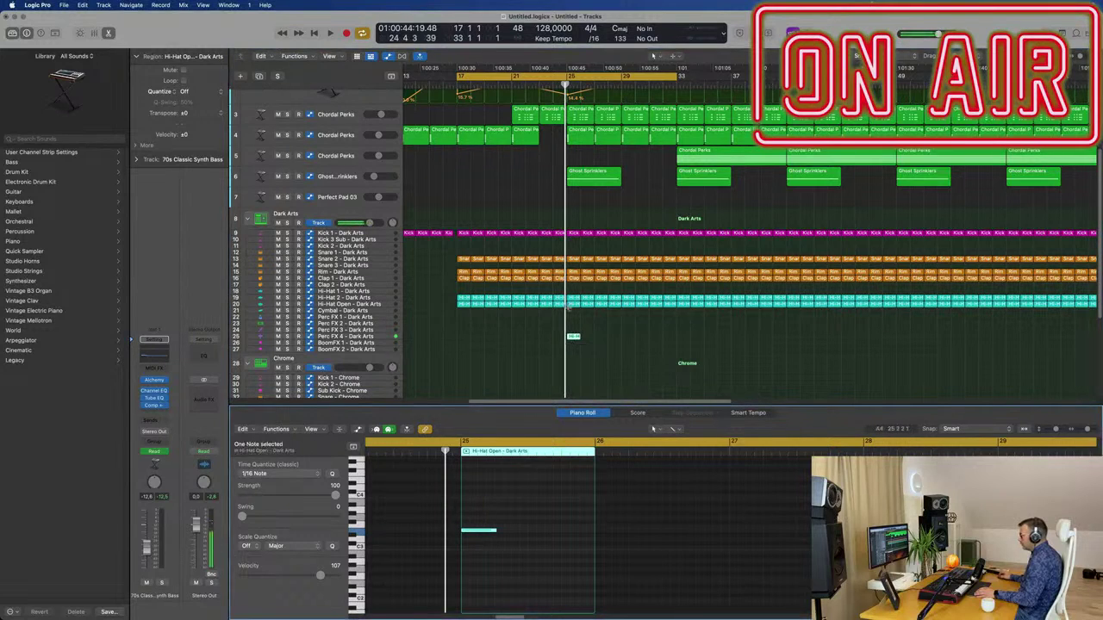
drag(574, 337, 575, 342)
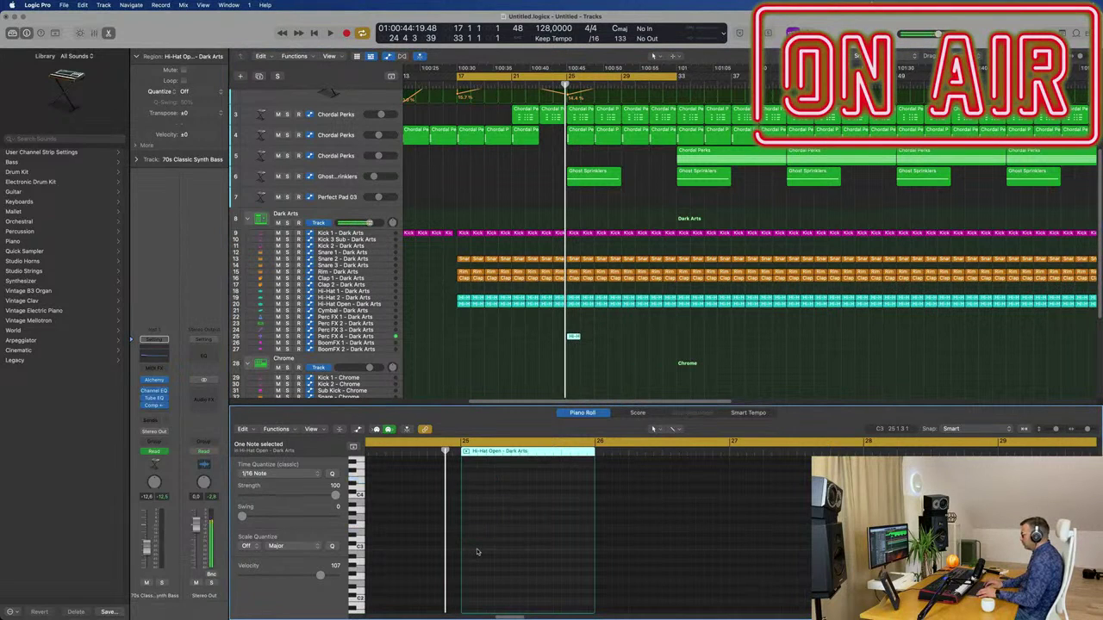
key(space)
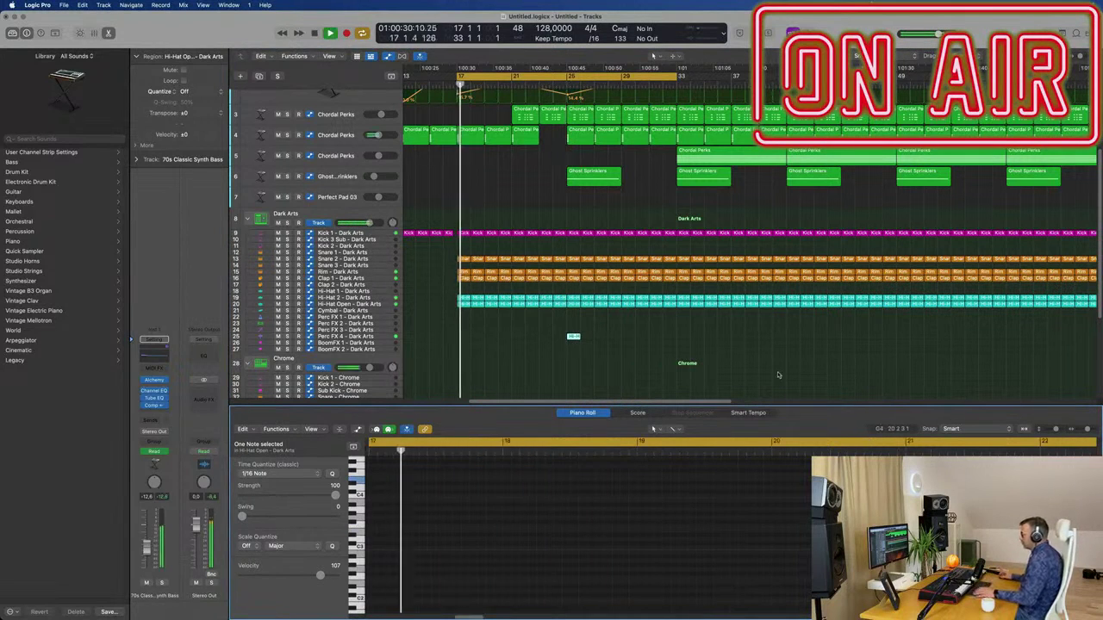
- Copy the Perc FX 4 region to the Perc FX 3 - Dark Arts track and set the cycle to start at bar 25
drag(573, 337, 573, 332)
drag(459, 76, 571, 86)
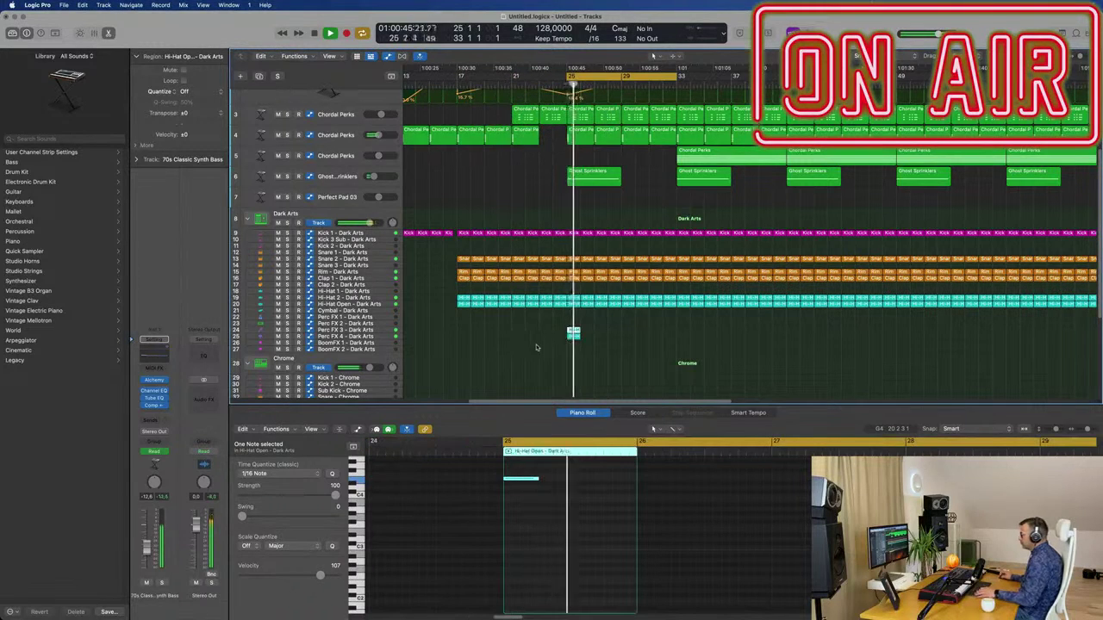
- Record-enable and solo the Perc FX 3 - Dark Arts track and audition it
click(298, 332)
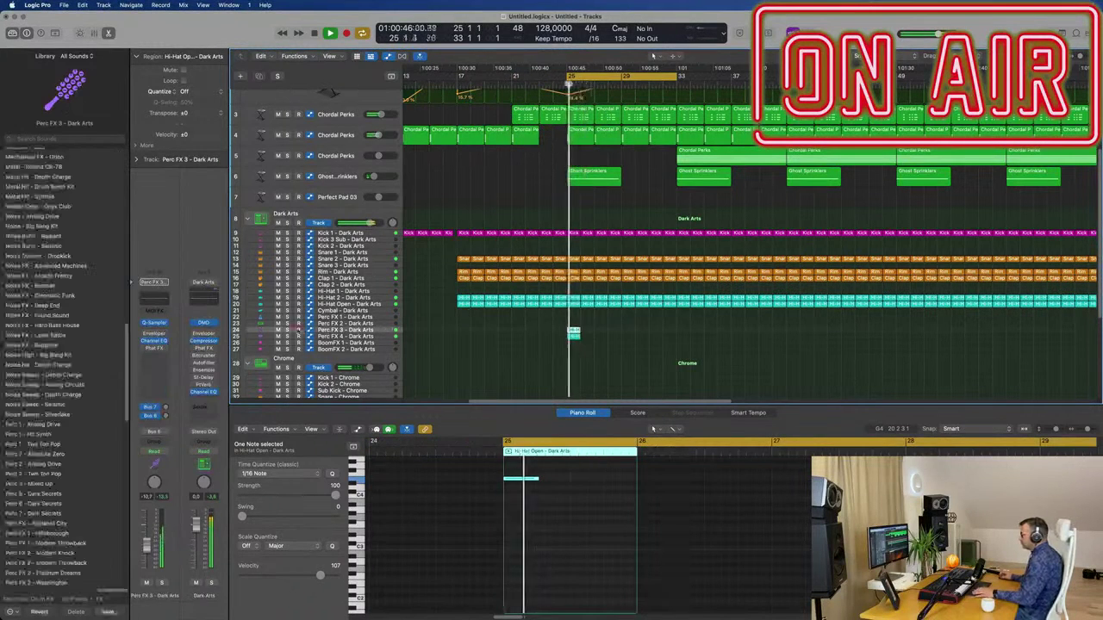
click(286, 330)
key(space)
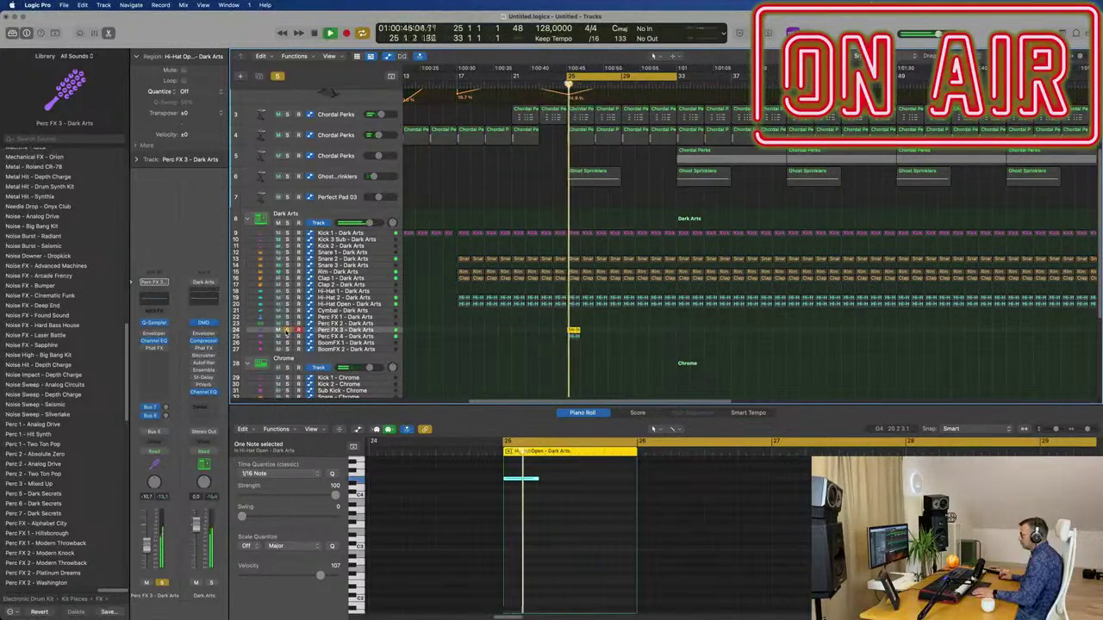
key(space)
key(space)
- Lower the pitch of the Perc FX 3 region's note, lengthen it to fill bar 25, and play it
click(534, 526)
key(space)
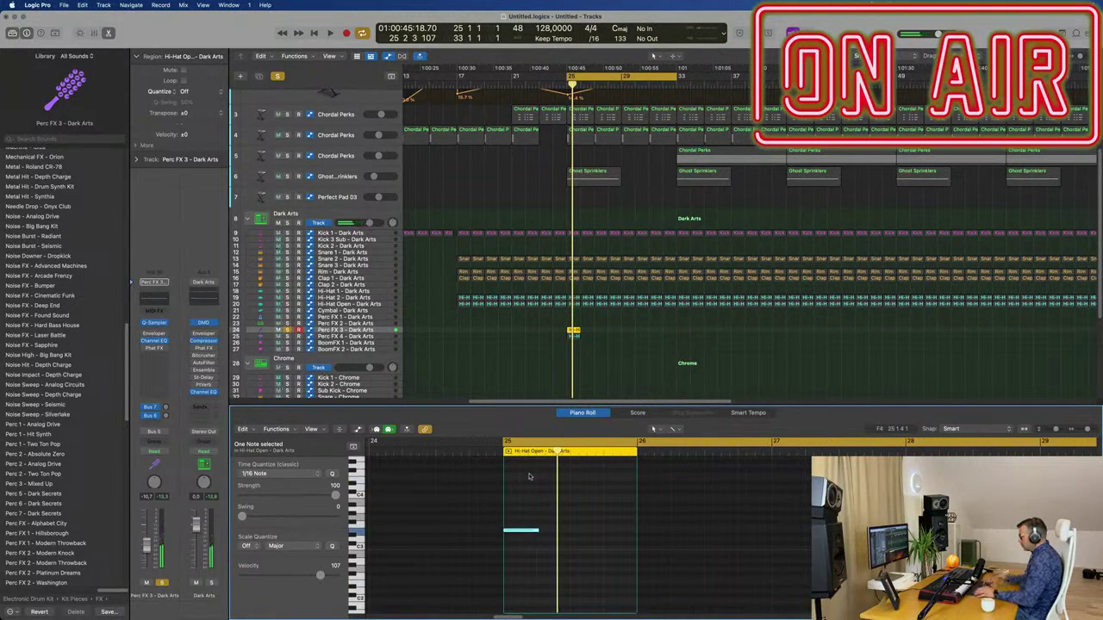
drag(536, 530, 634, 532)
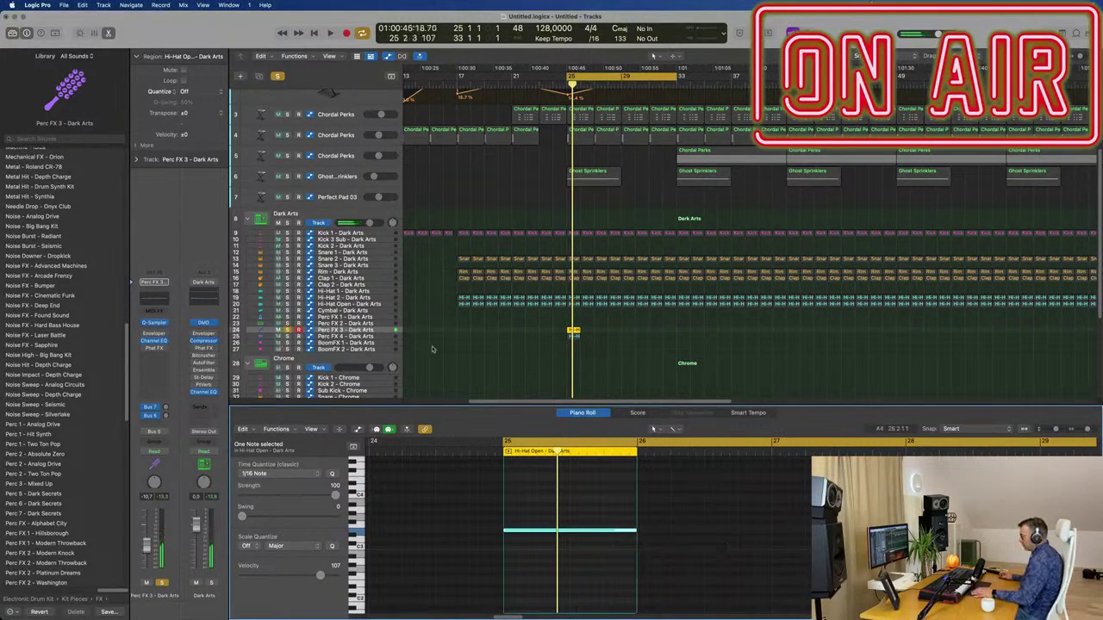
key(space)
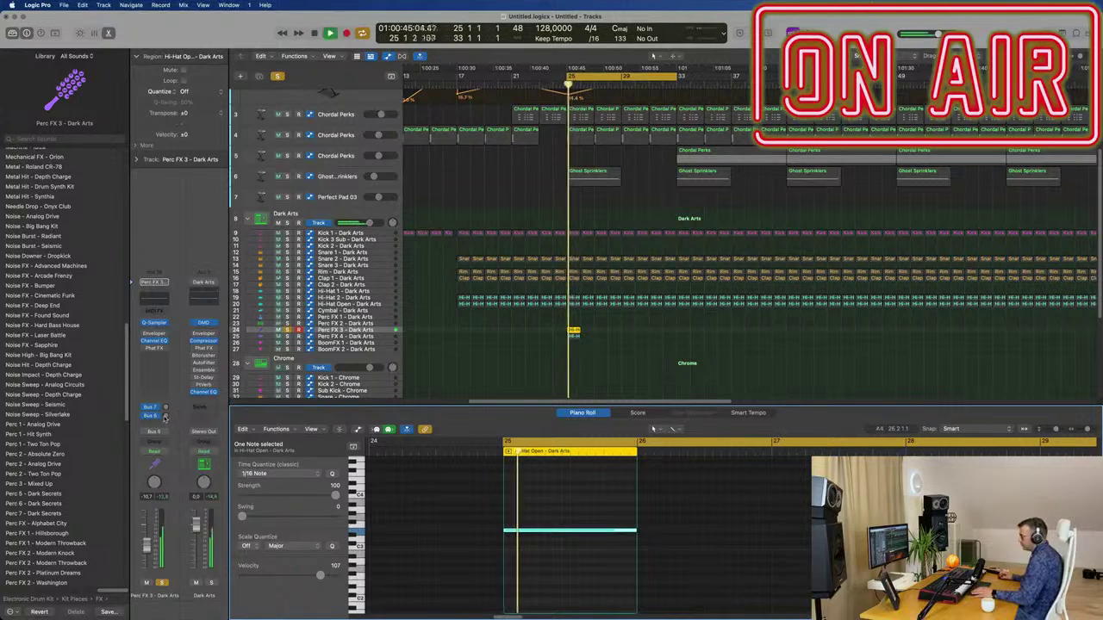
- Reroute the Bus 6 send on Perc FX 3 to Bus 8 → Aux 8, raise its level, and audition the reverb
click(157, 415)
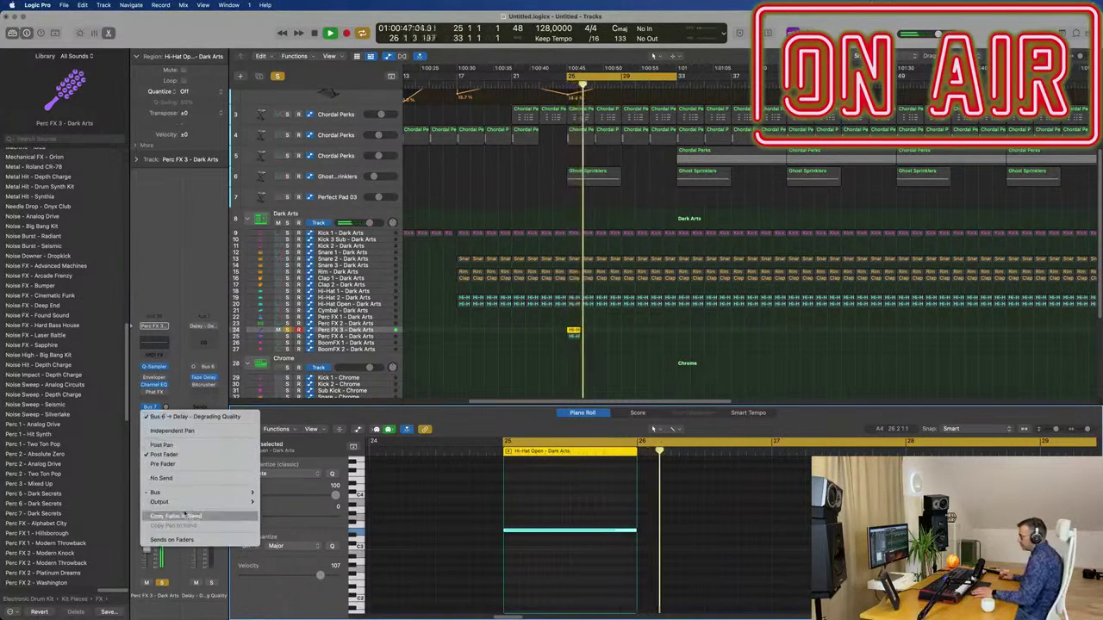
mouse_move(194, 489)
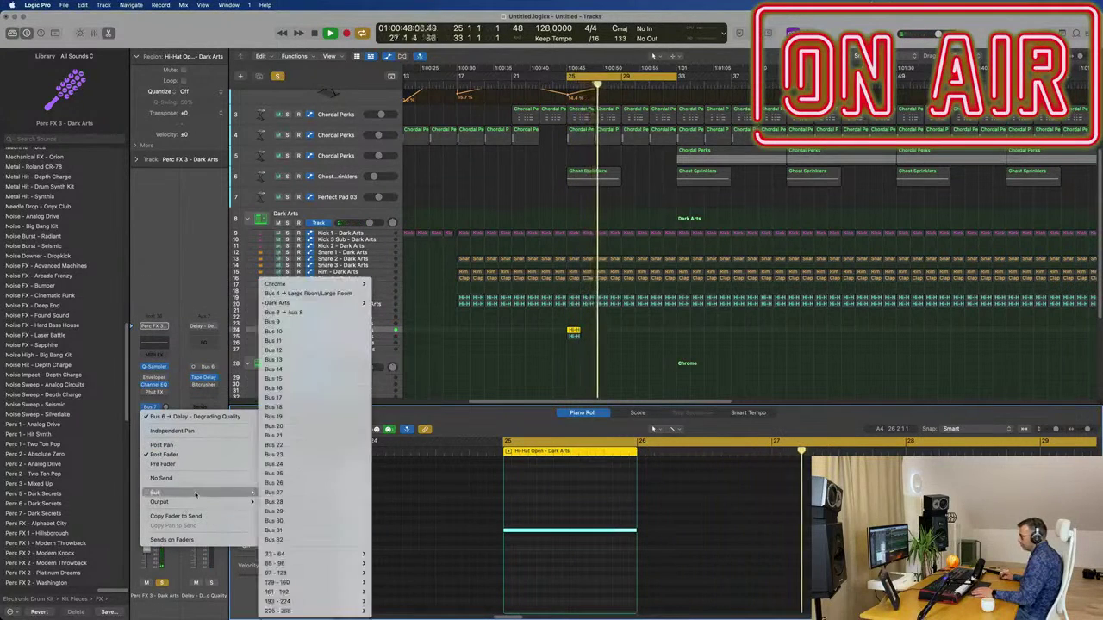
click(284, 312)
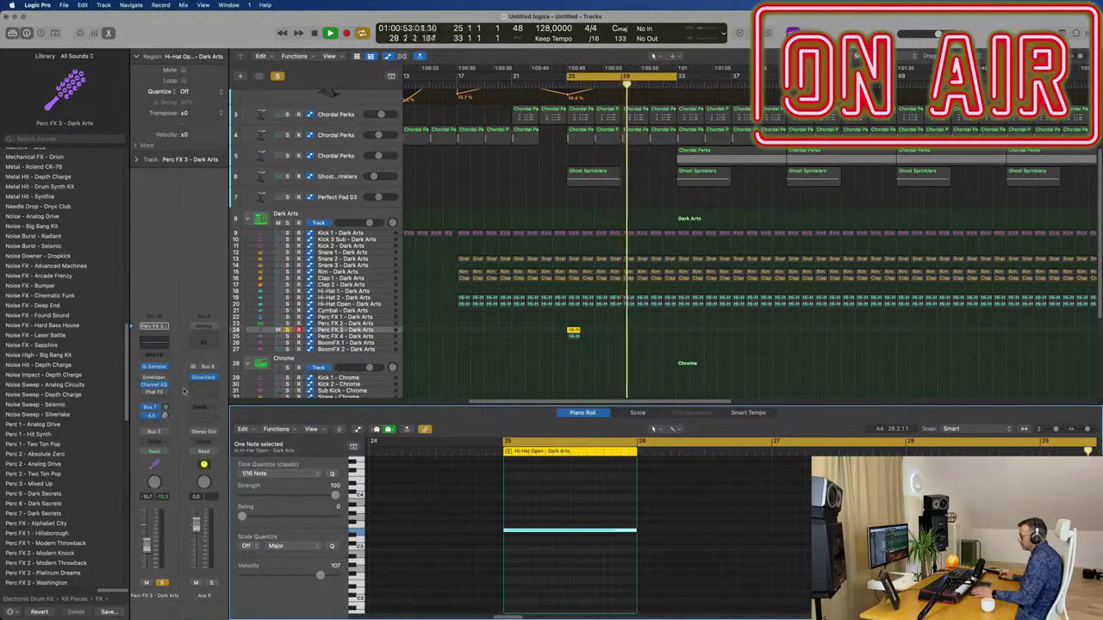
key(space)
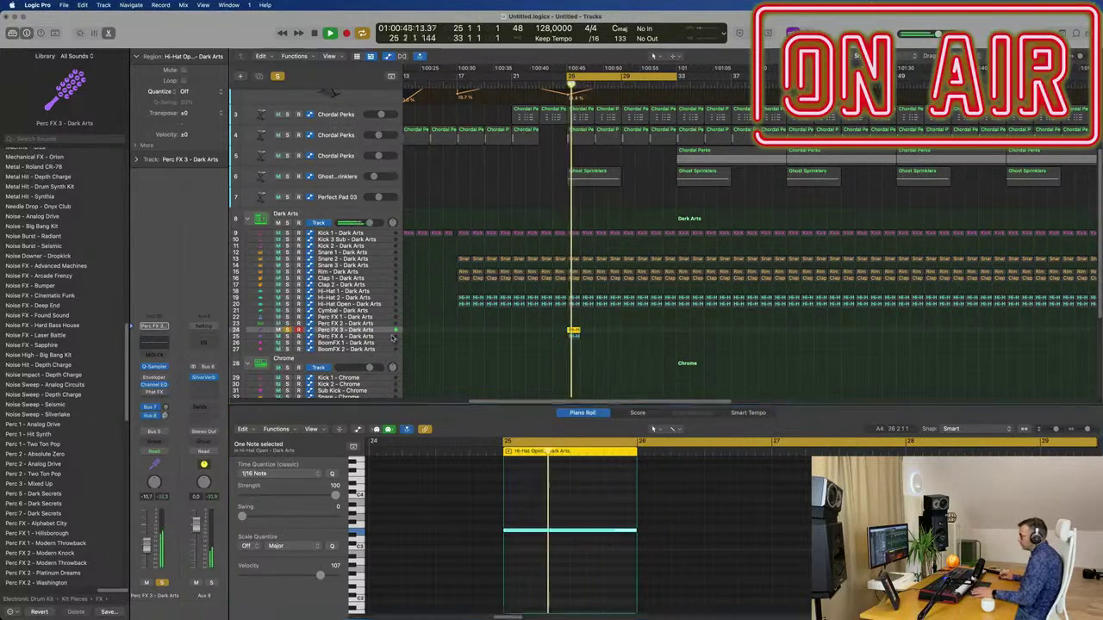
- On the Perc FX 4 - Dark Arts track, add a third send to Bus 8 → Aux 8, raise its level, and audition it
key(Down)
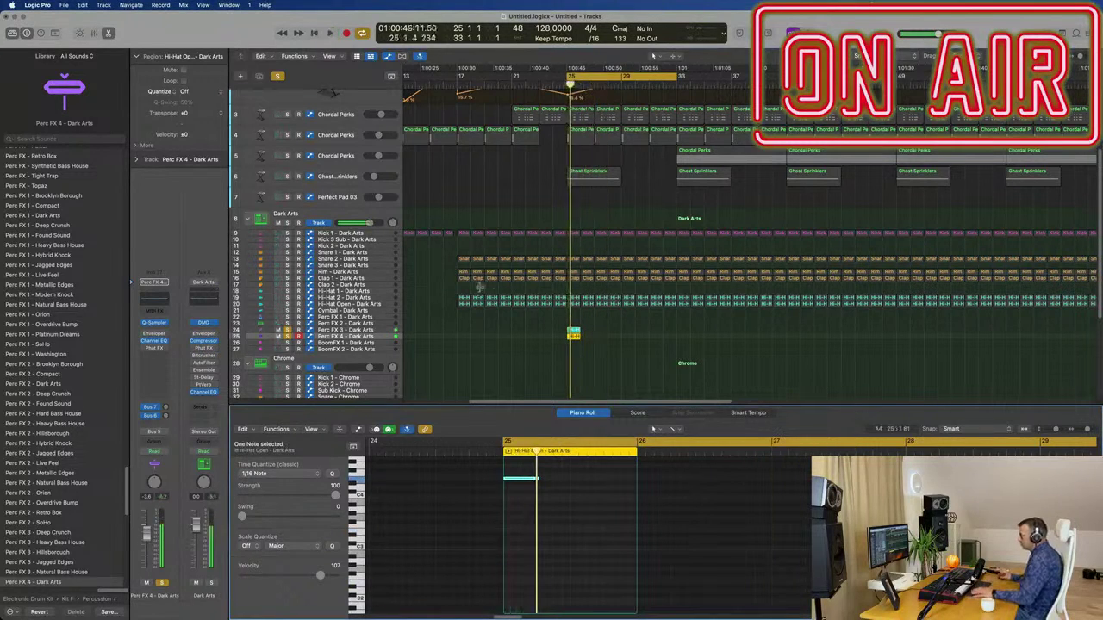
click(166, 416)
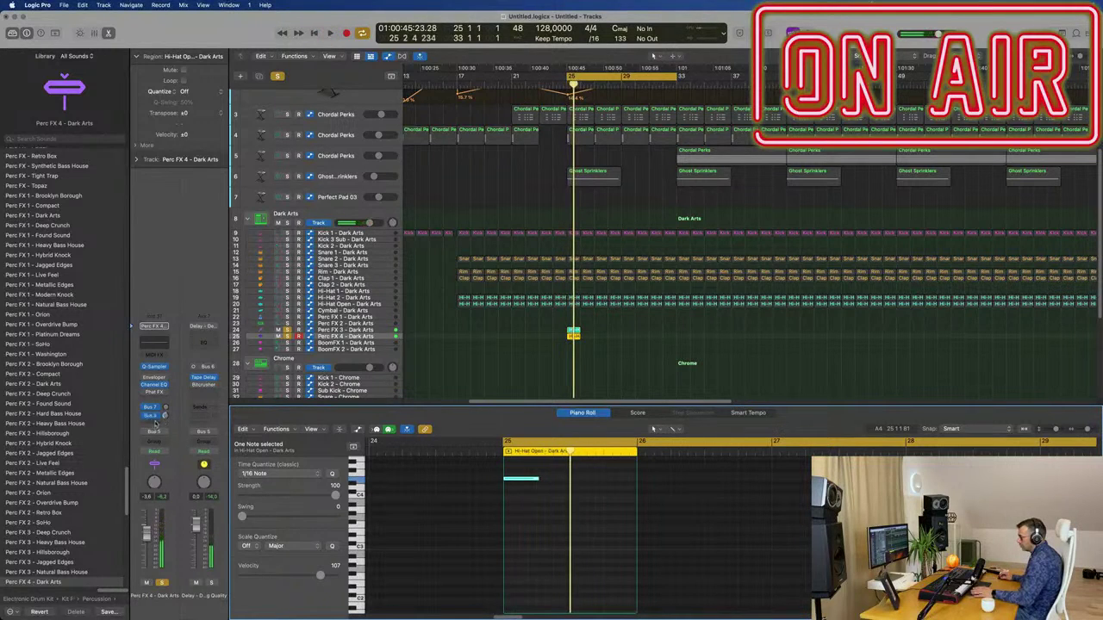
click(156, 421)
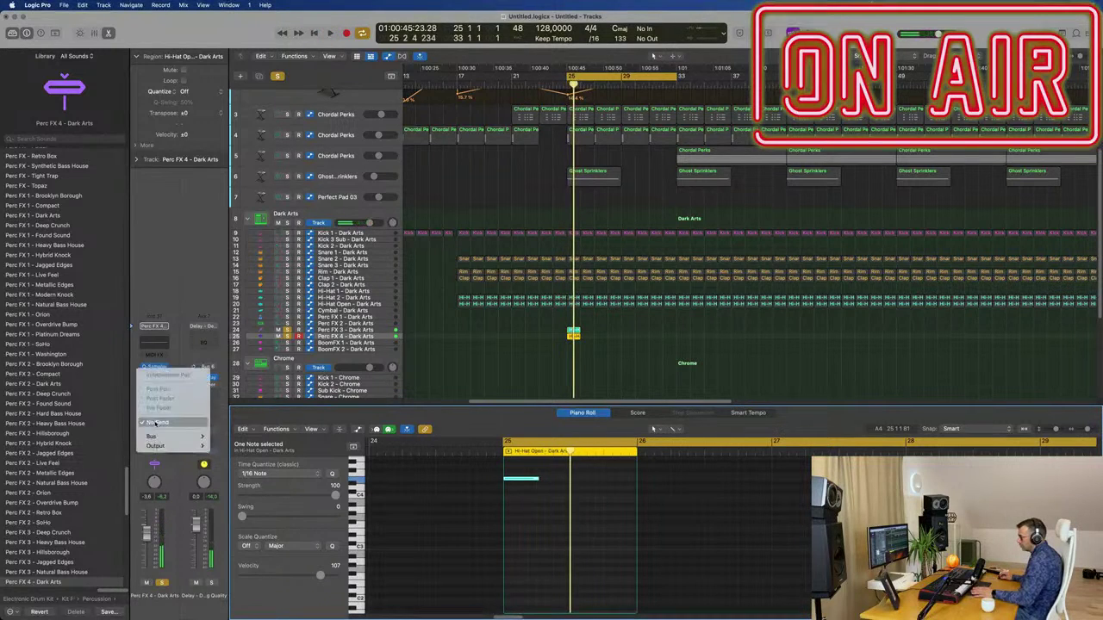
click(174, 280)
click(152, 422)
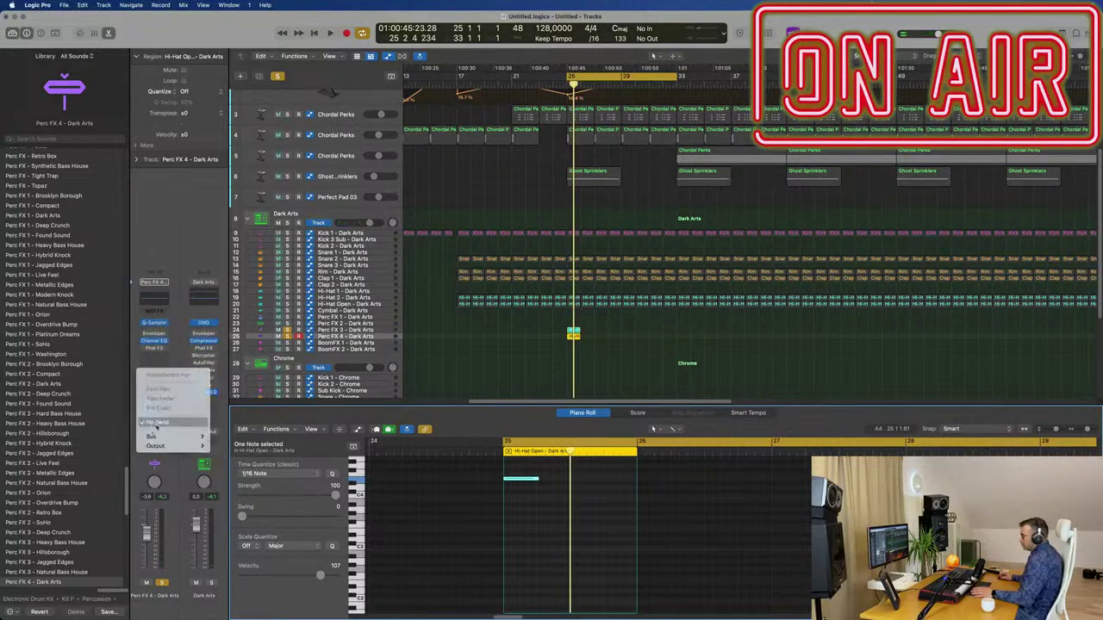
mouse_move(160, 436)
click(282, 313)
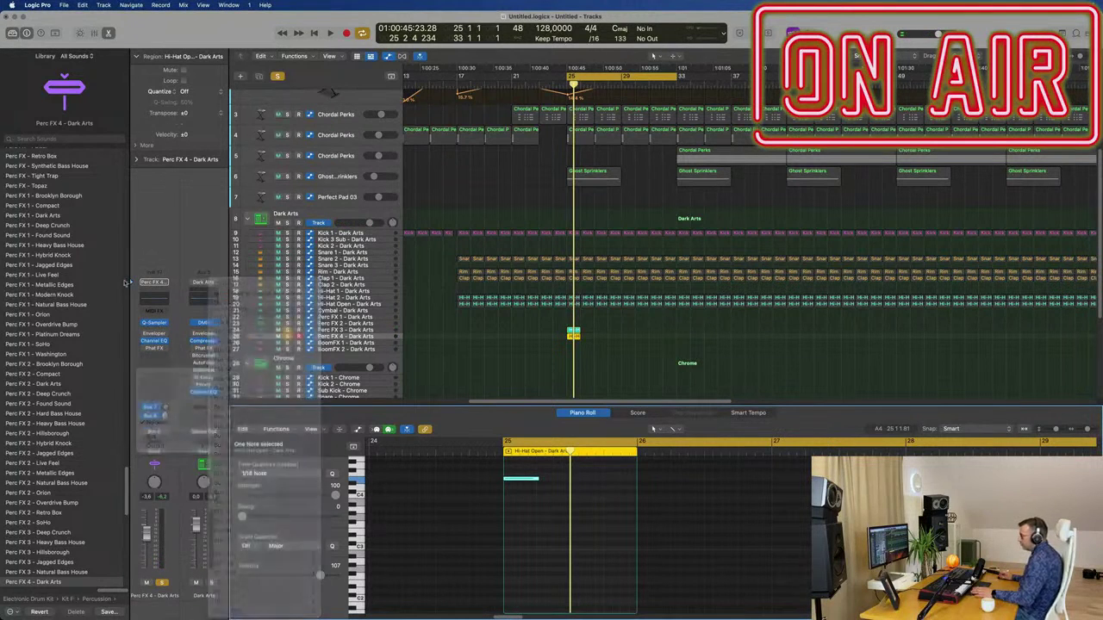
key(space)
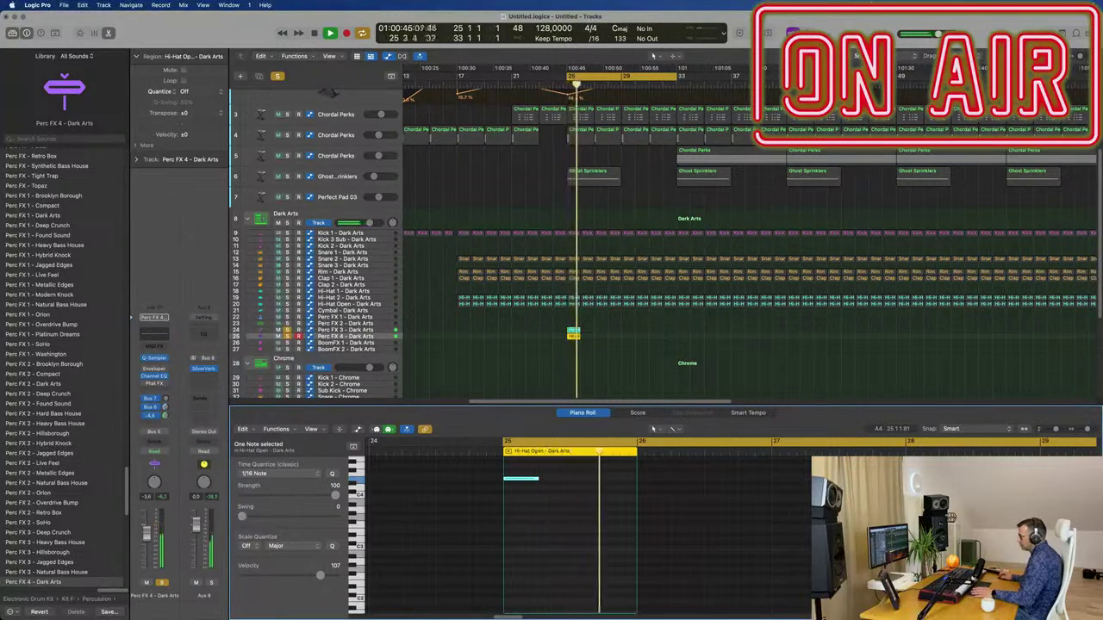
- Copy the Perc FX 3 region to the Crash - Chrome track at beat 2 of bar 25
click(487, 319)
scroll(486, 320, down, 3)
scroll(487, 320, down, 2)
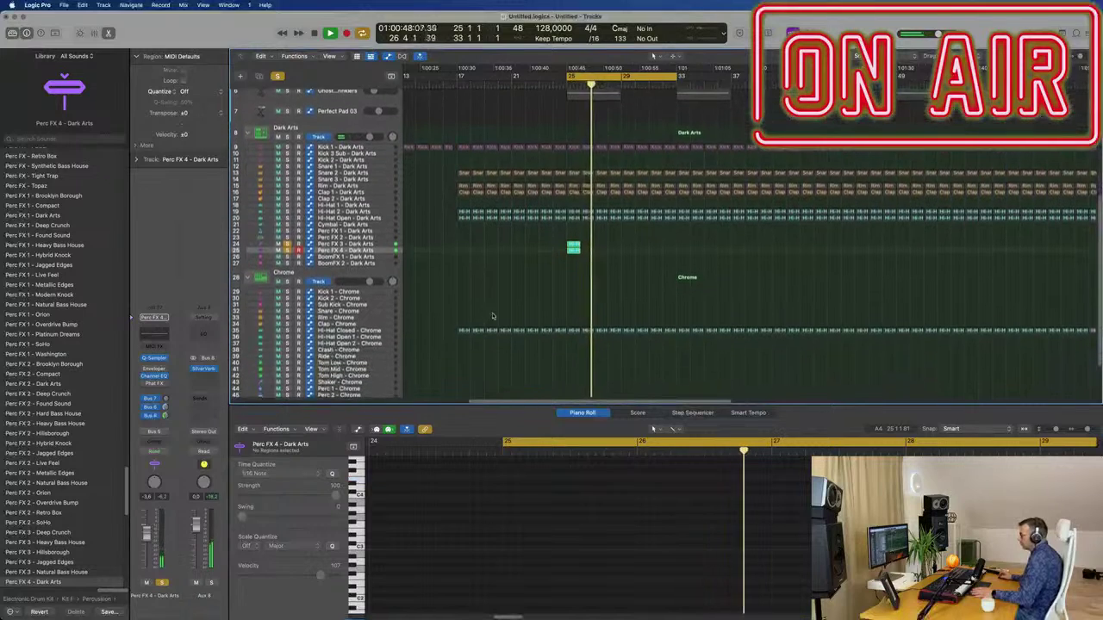
key(space)
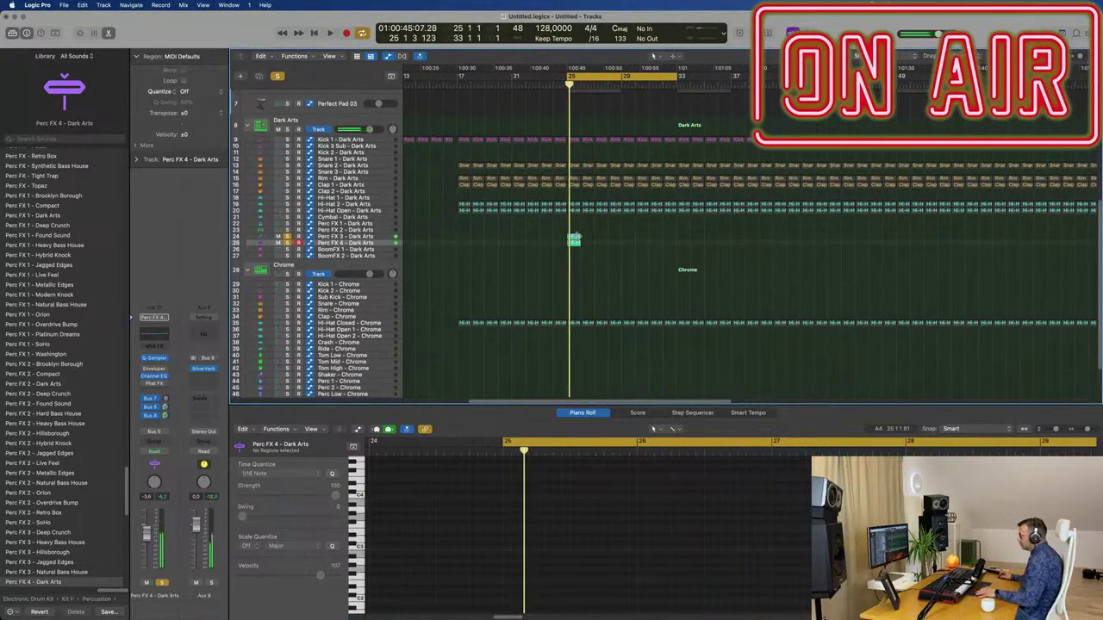
drag(573, 240, 580, 347)
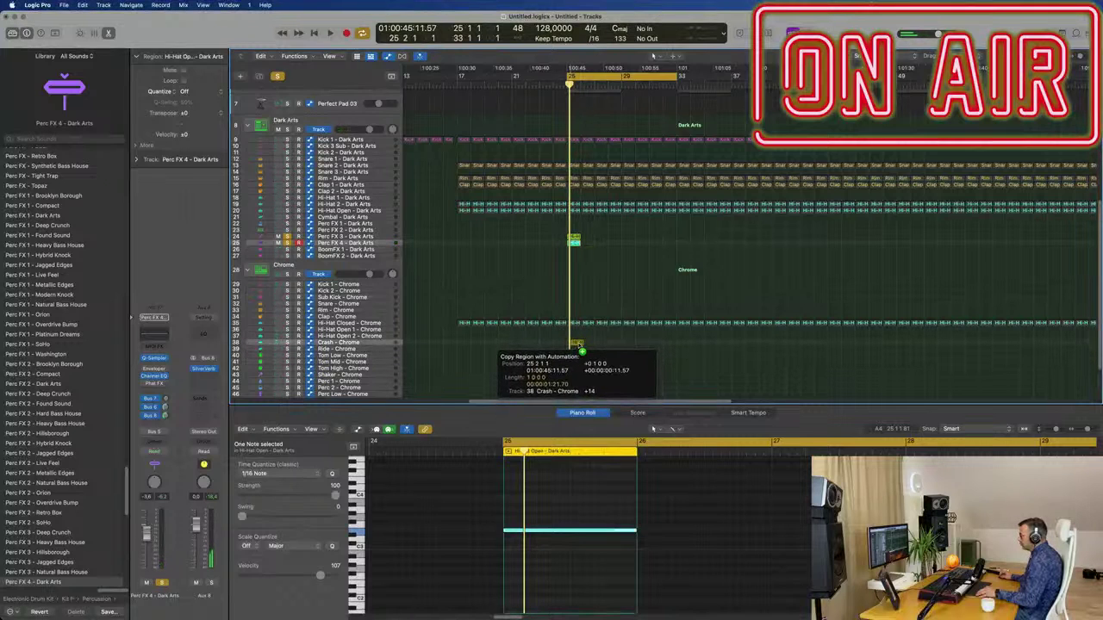
click(560, 530)
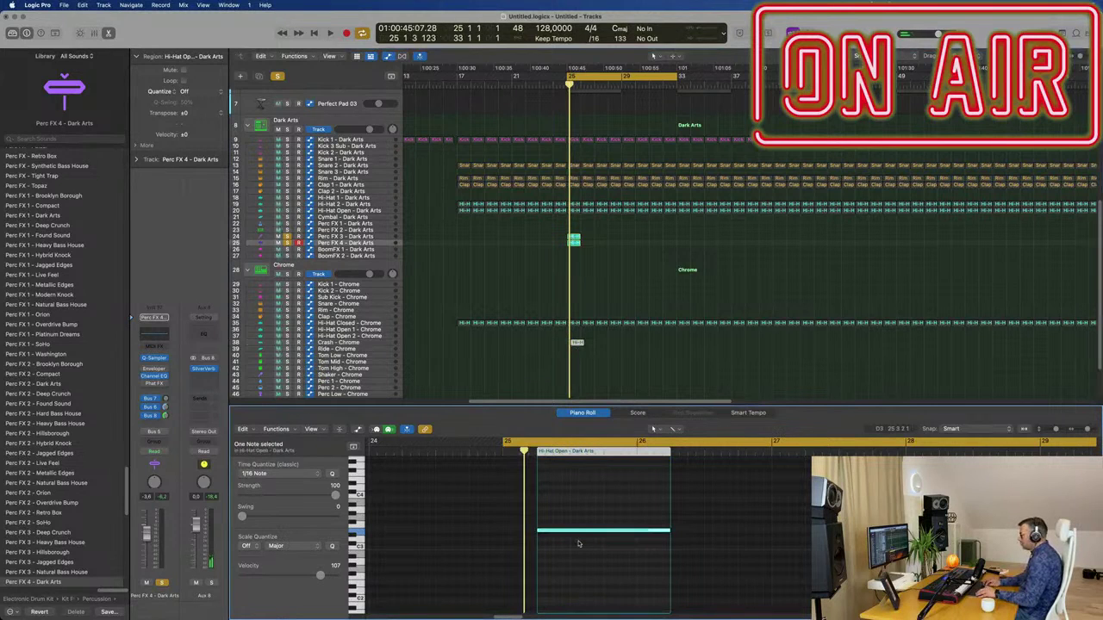
- Turn off all track solos, play the section, and move the Crash - Chrome region to start at bar 25
click(276, 76)
key(space)
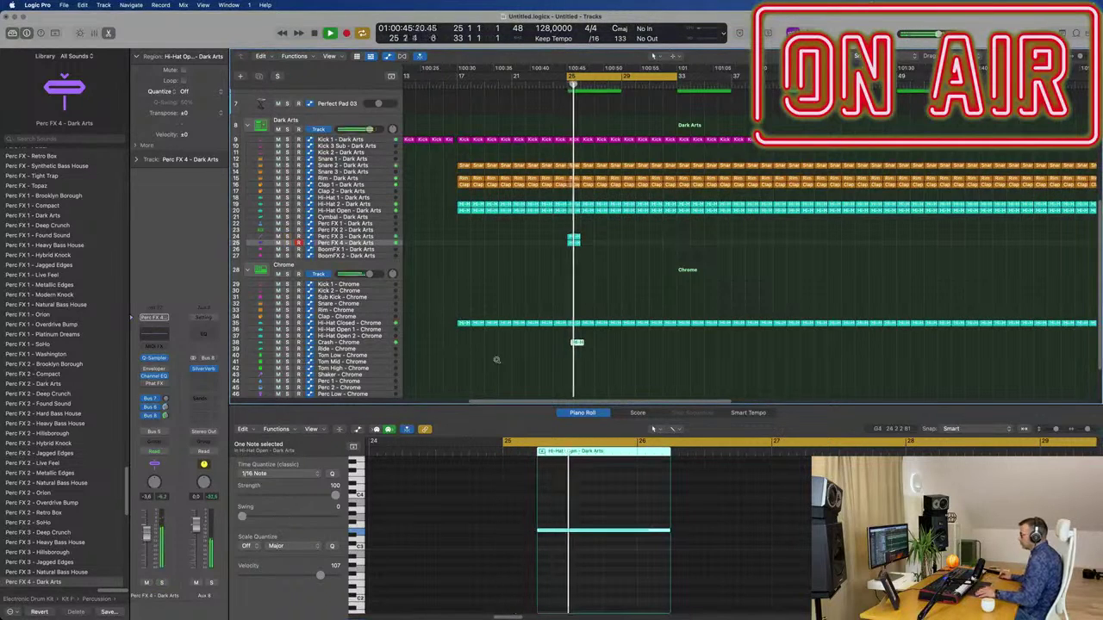
scroll(496, 360, up, 3)
drag(572, 346, 564, 347)
key(super+Left)
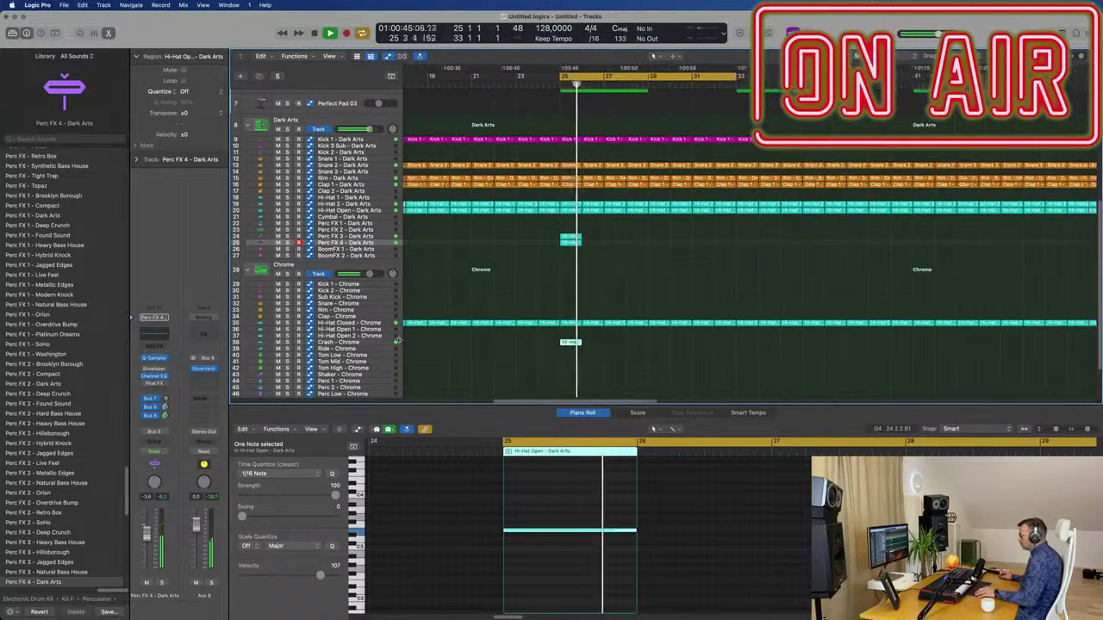
- Select the Crash - Chrome track and solo it during playback
click(362, 342)
key(Return)
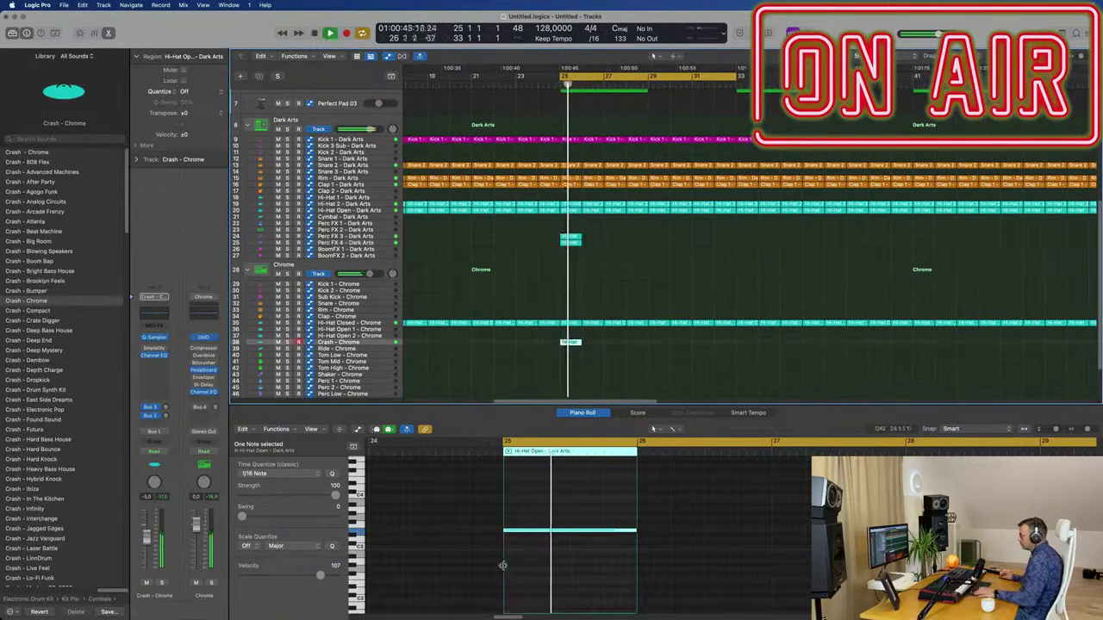
click(161, 583)
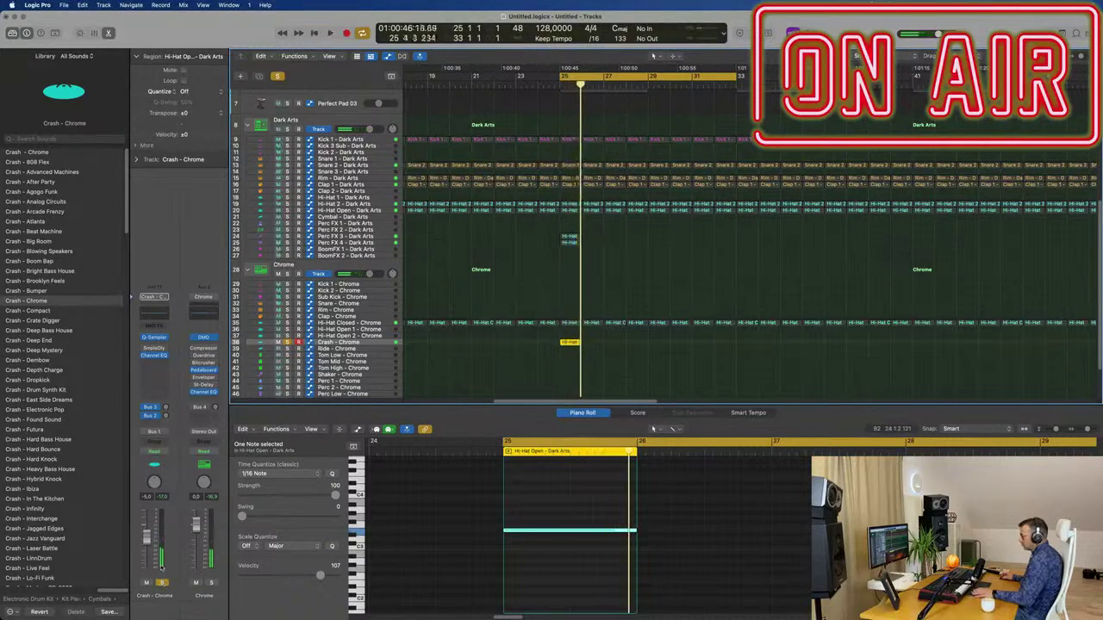
- Add a third send on the Crash - Chrome track and route it to Bus 8 → Aux 8
click(149, 426)
mouse_move(155, 438)
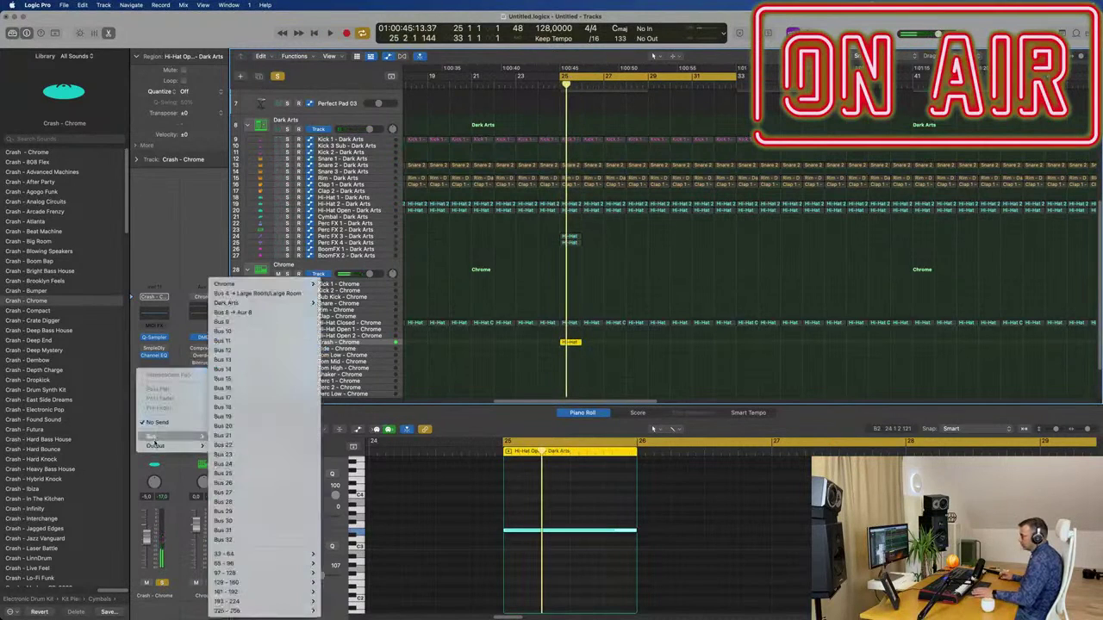
click(257, 320)
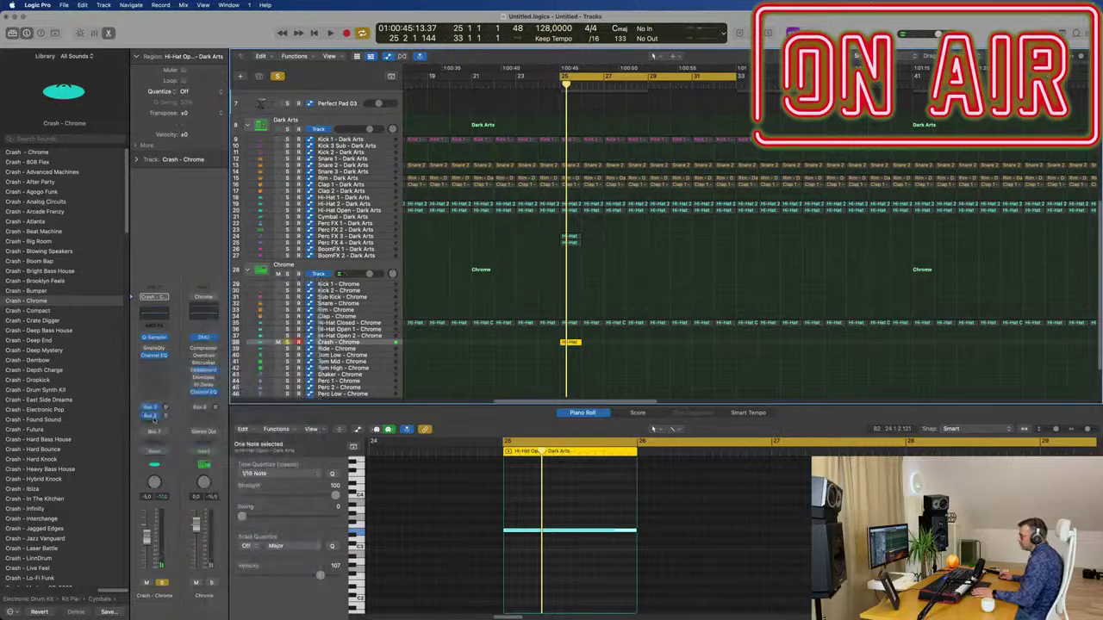
click(152, 415)
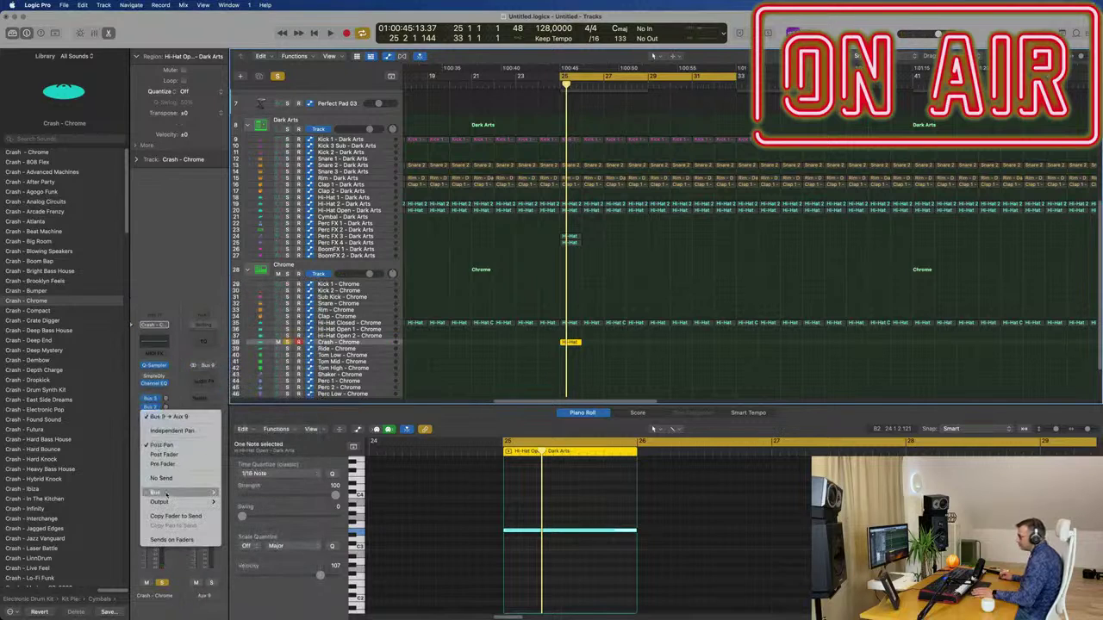
mouse_move(166, 493)
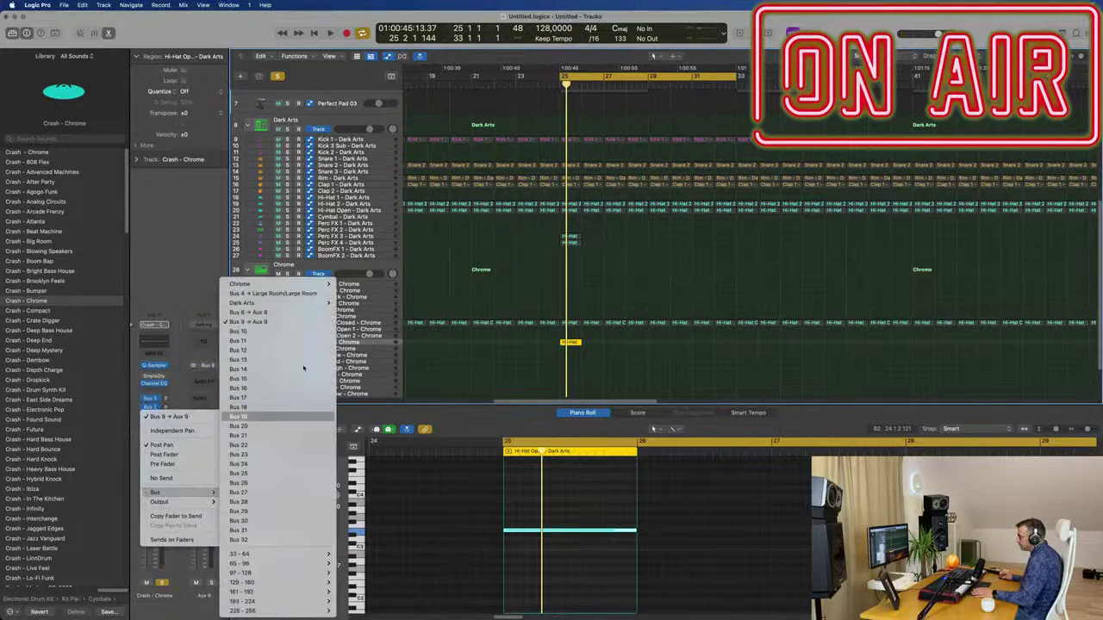
click(288, 315)
- Audition the soloed crash through the reverb, turn off the solo, and play the full arrangement
key(space)
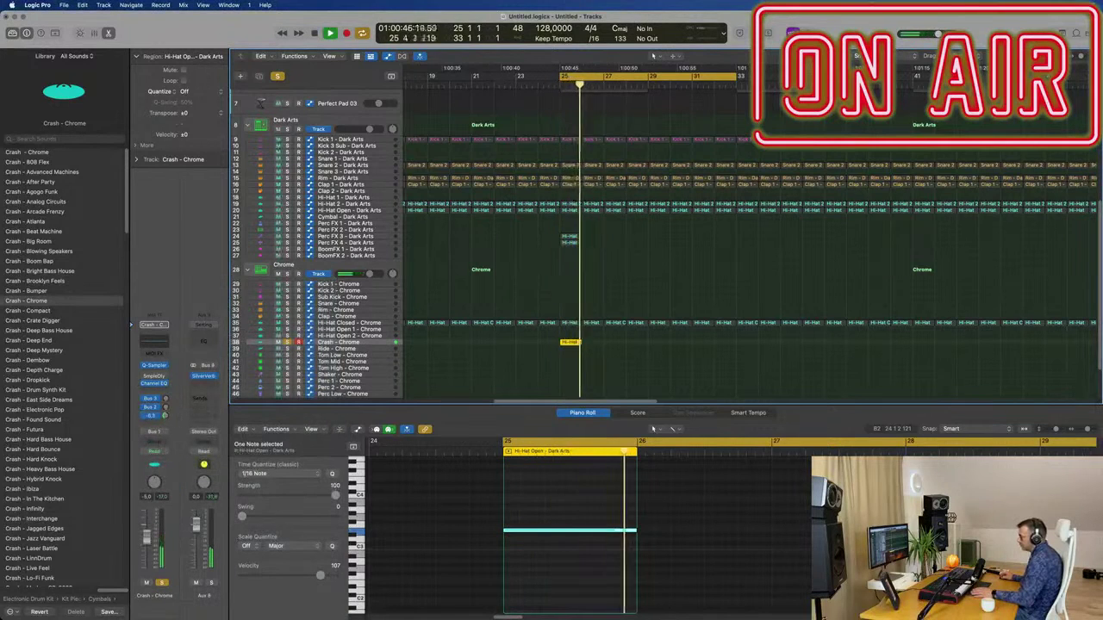
key(space)
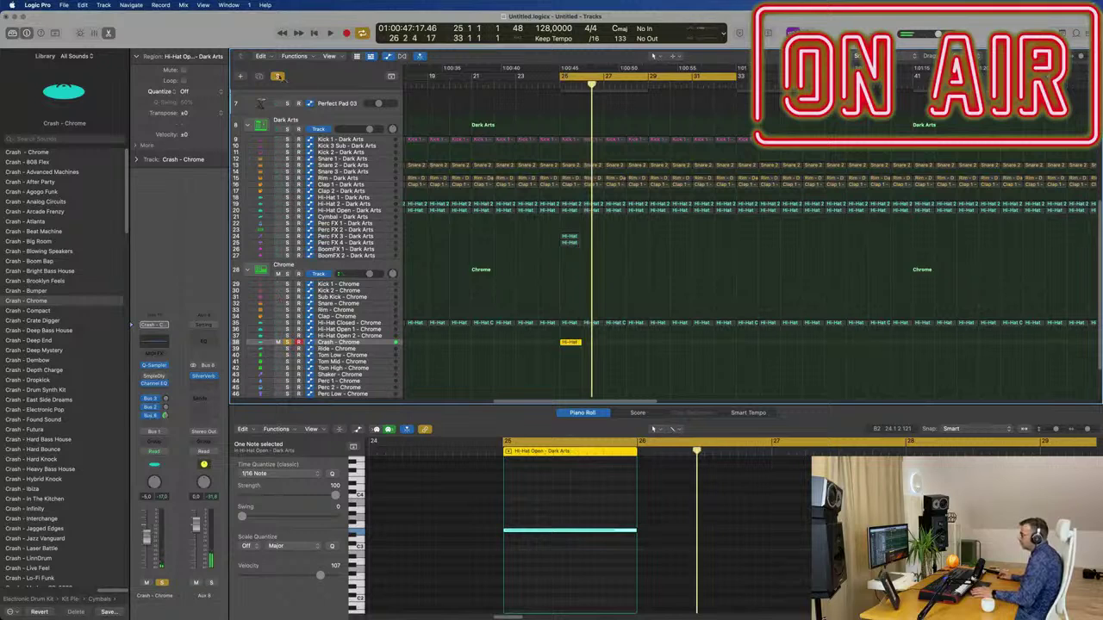
key(s)
key(space)
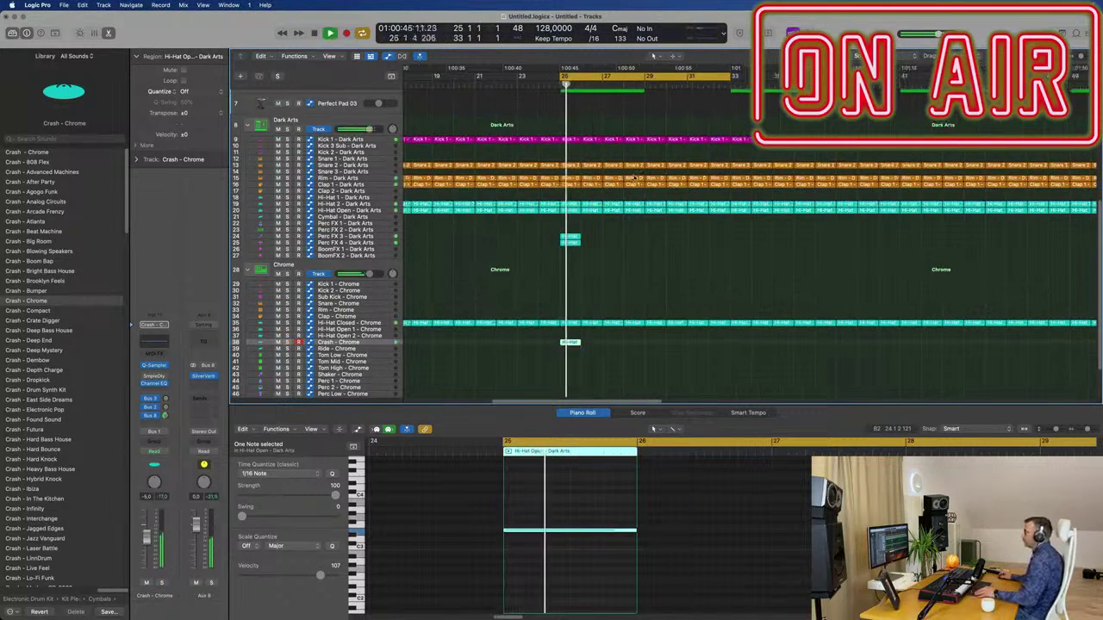
- Extend the start of the cycle range back to bar 21 and play the section from there
key(super+Left)
key(super+Up)
key(super+Left)
scroll(634, 178, up, 3)
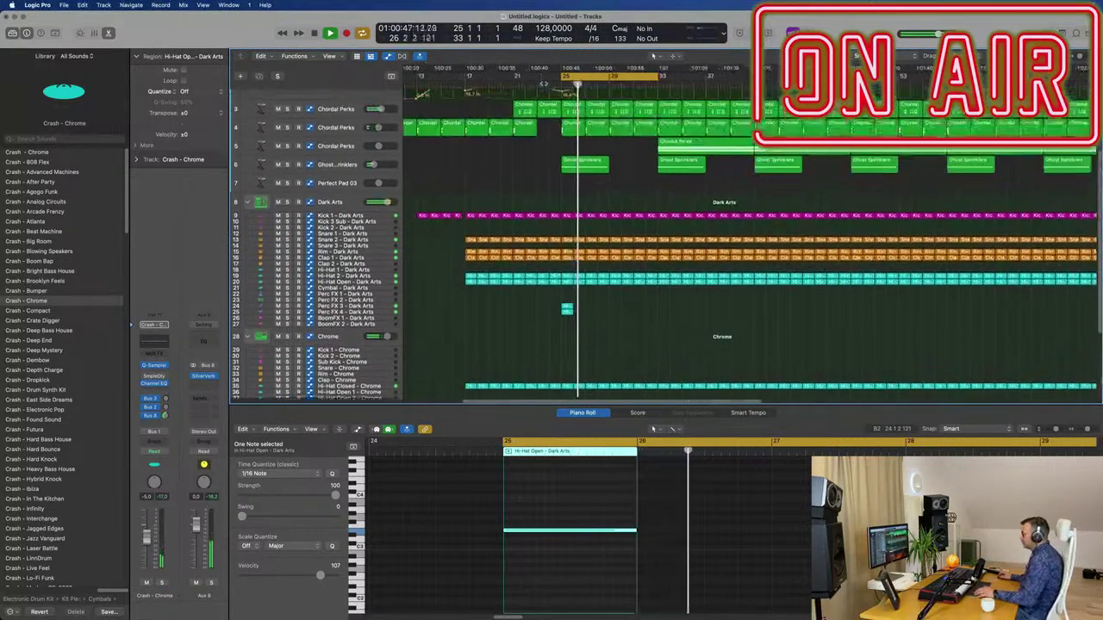
key(space)
drag(562, 79, 514, 79)
key(space)
key(super+Left)
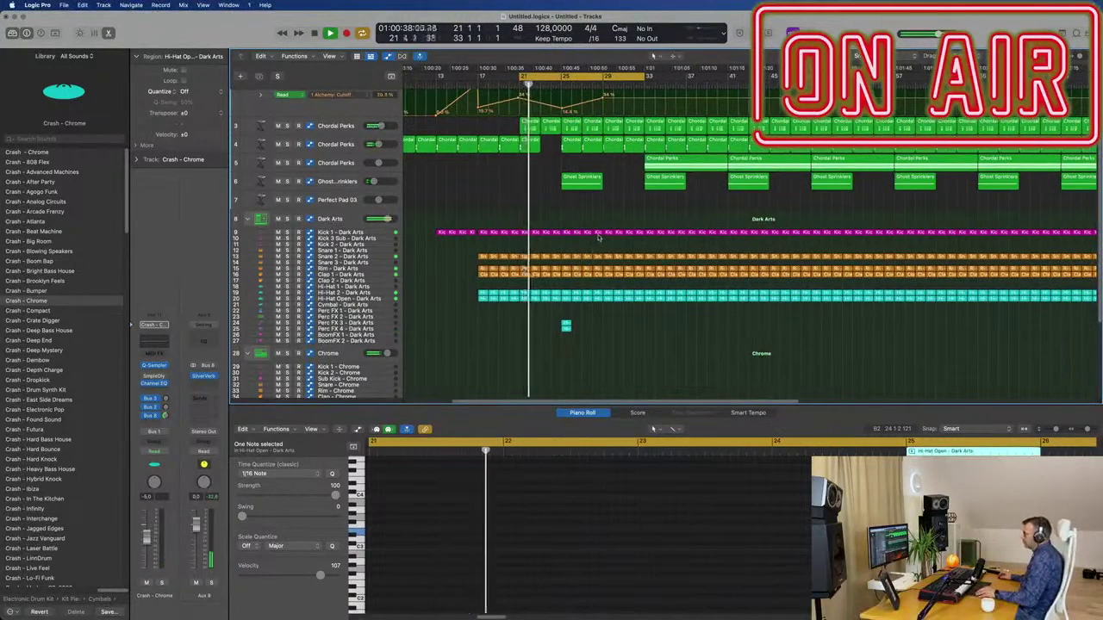
- Select the Kick 1 - Dark Arts region at bar 24, pick individual kick notes near its end in the piano roll, and stop playback
key(super+Right)
key(super+Right)
key(super+Right)
key(super+Right)
scroll(600, 234, up, 2)
click(550, 233)
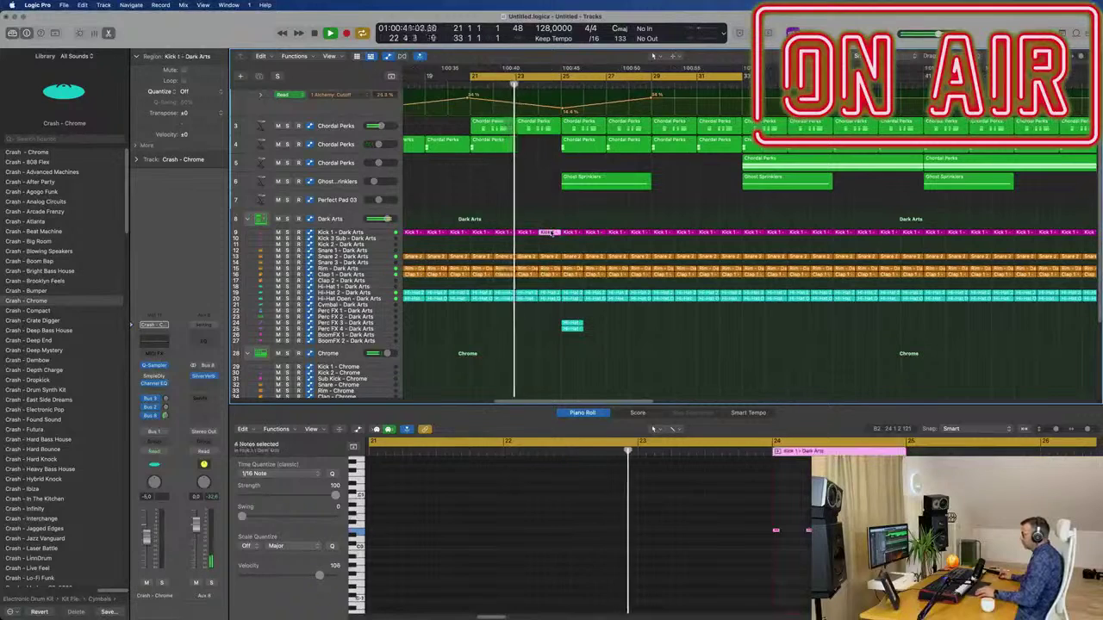
click(907, 531)
click(874, 531)
key(space)
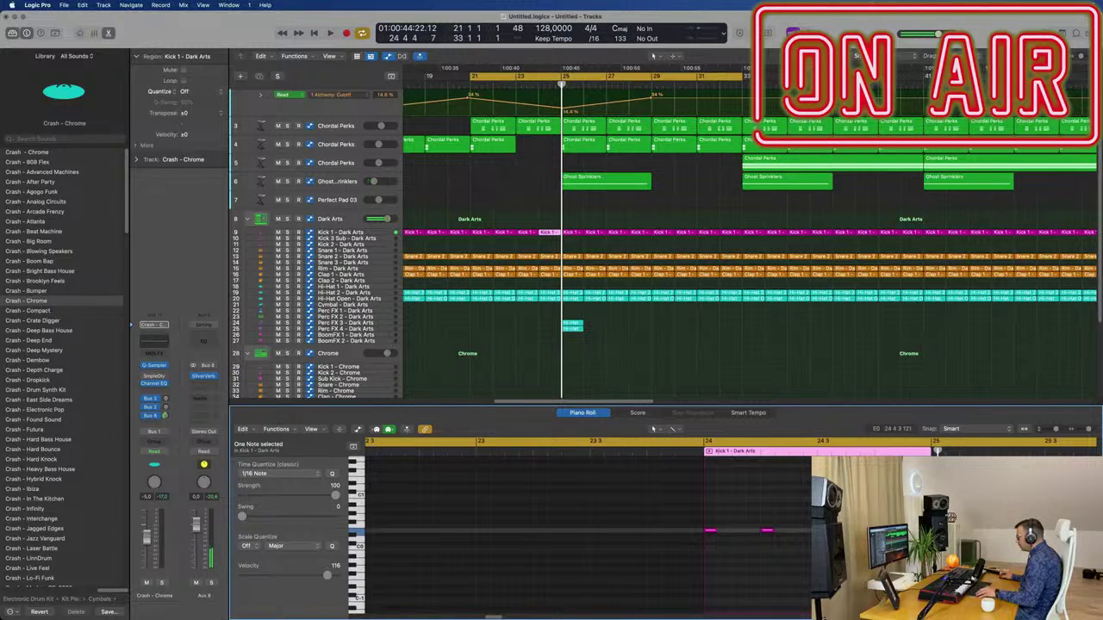
- Clear the region selection, play the cycled section from bar 21, and check the channel levels in the mixer
key(space)
scroll(569, 219, down, 2)
click(564, 218)
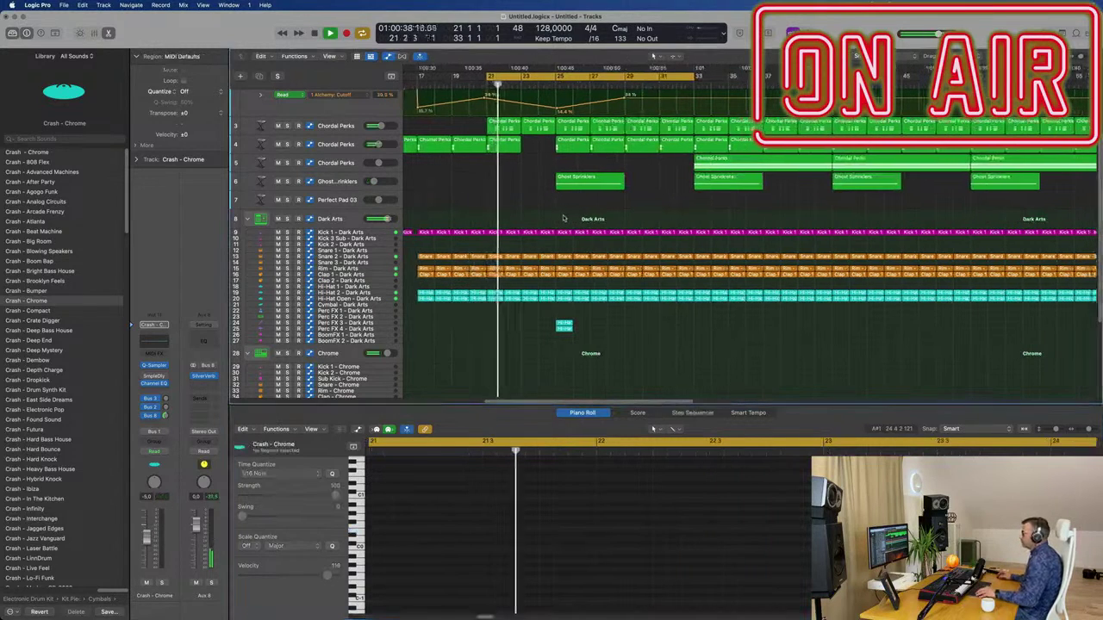
scroll(566, 218, up, 1)
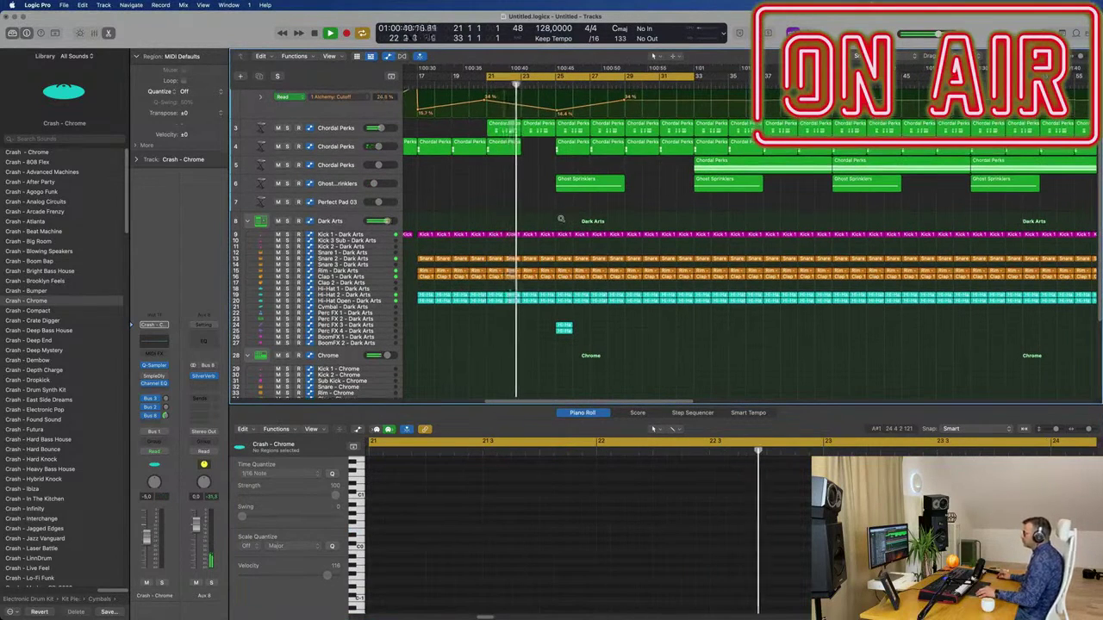
scroll(568, 226, up, 2)
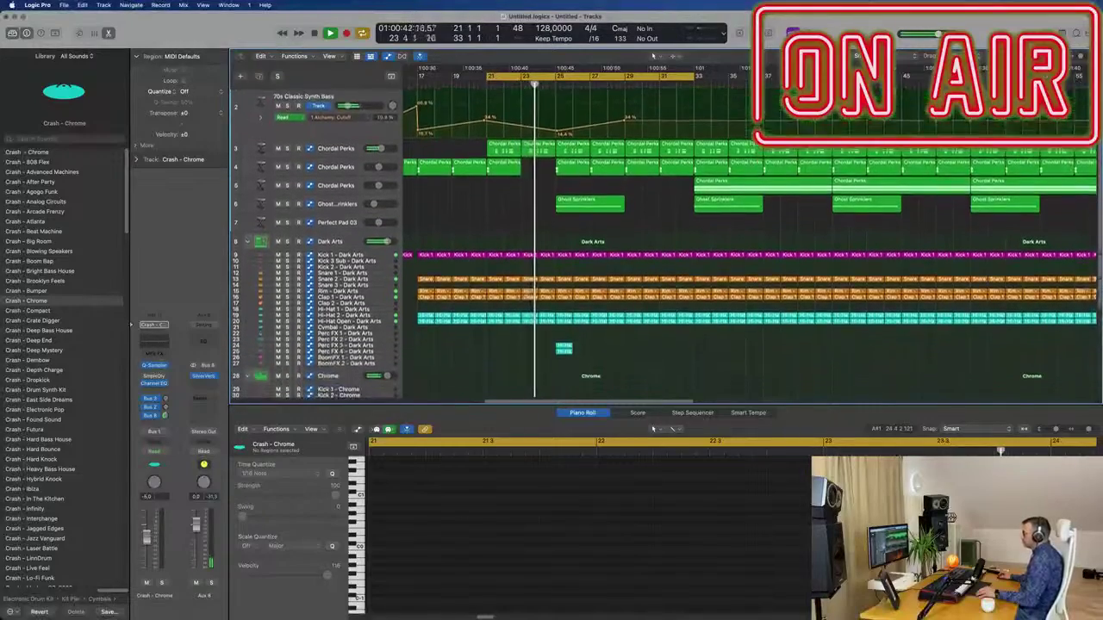
key(x)
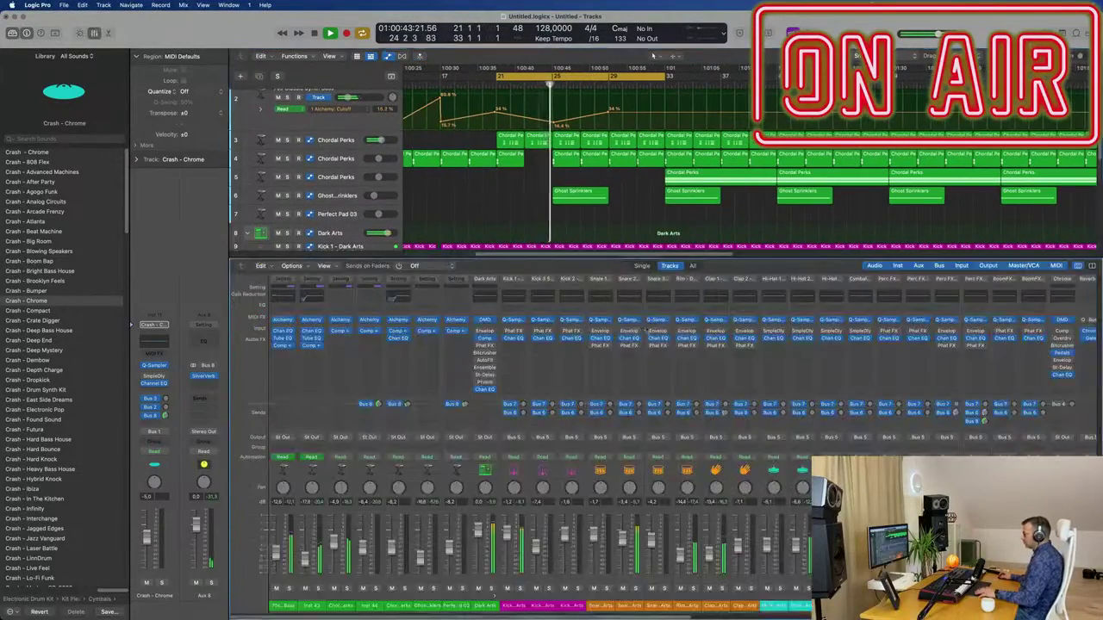
key(x)
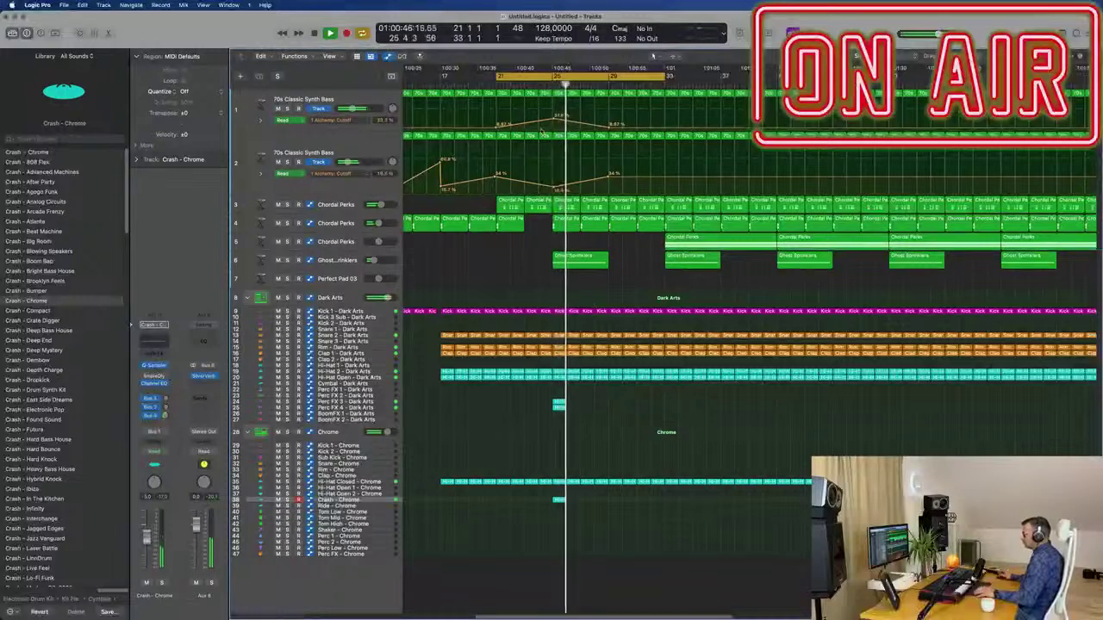
- Compare the Perc FX 3 and Perc FX 4 - Dark Arts tracks during playback and lower Perc FX 4's volume to -14.2 dB
click(534, 85)
click(389, 412)
click(390, 414)
click(384, 409)
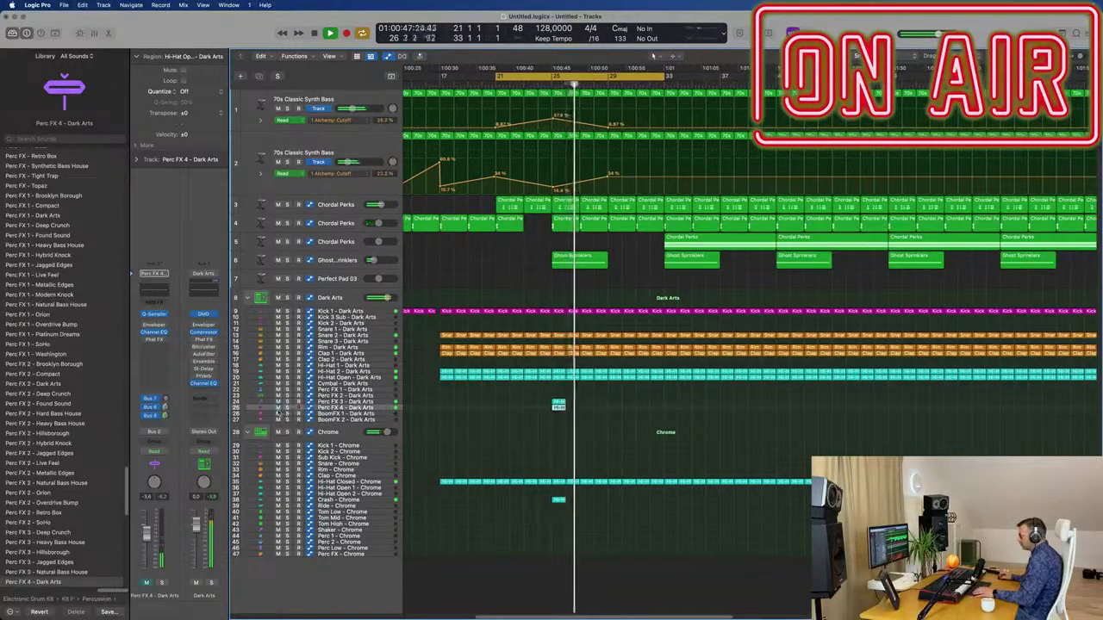
key(space)
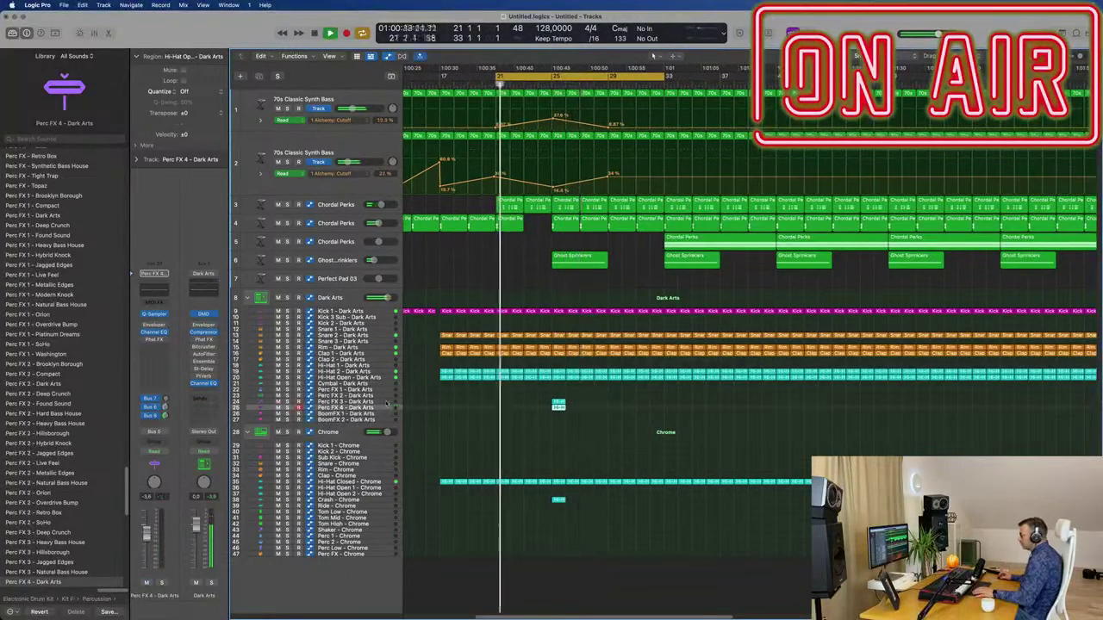
click(384, 402)
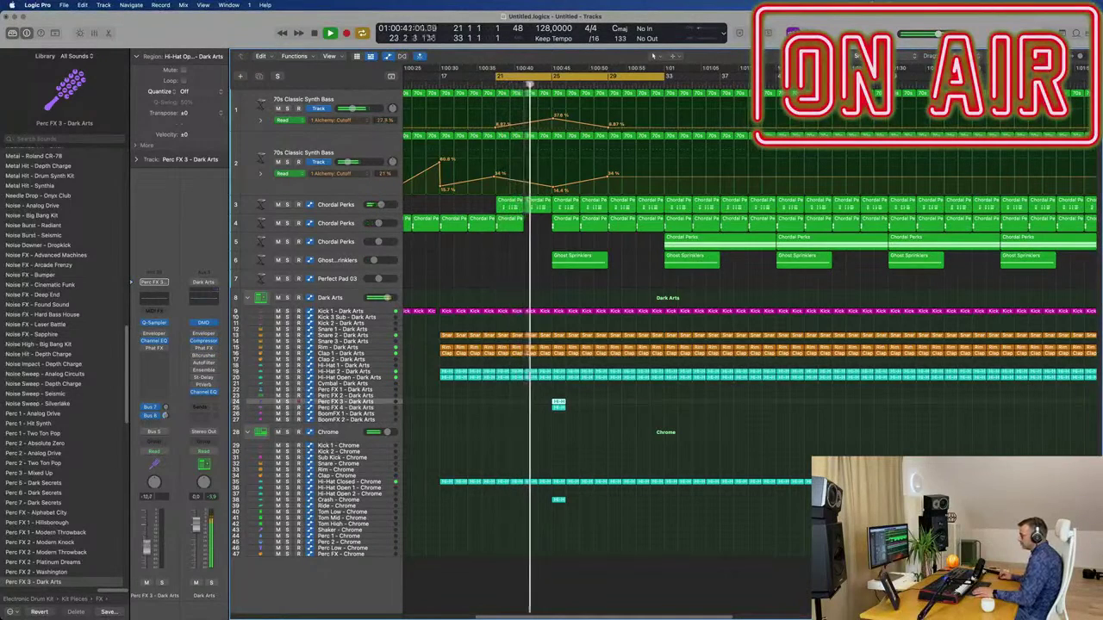
click(384, 409)
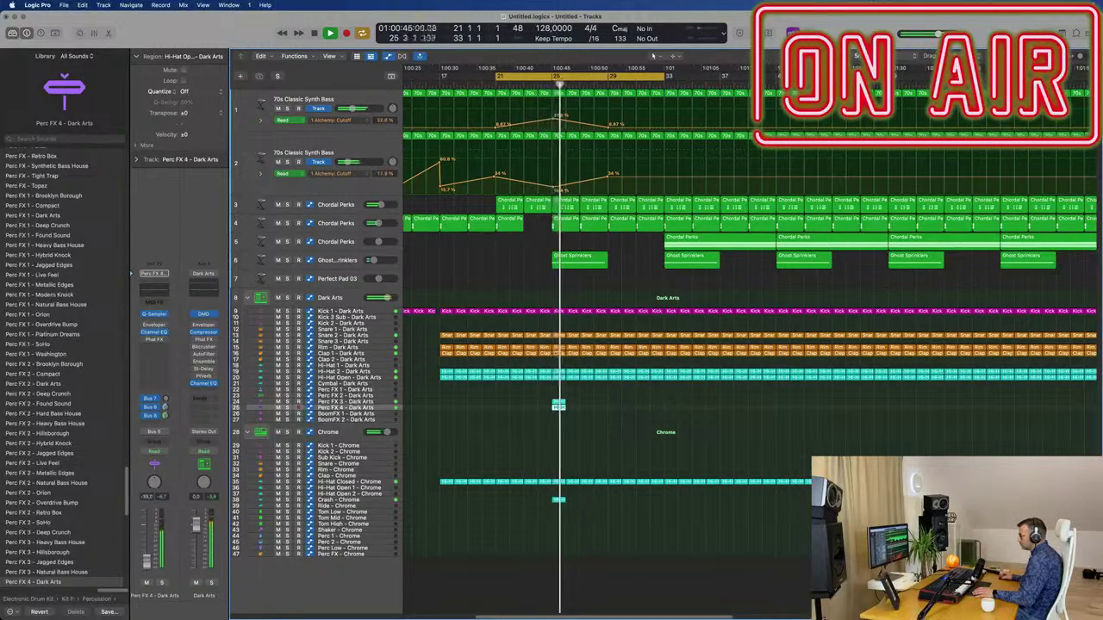
key(Return)
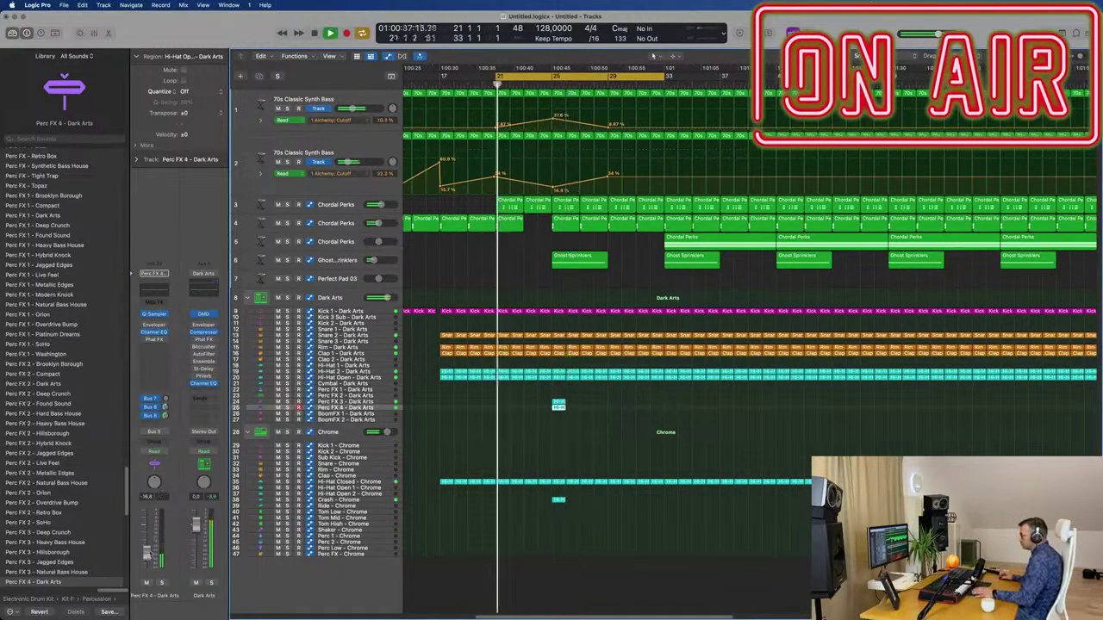
drag(147, 554, 147, 550)
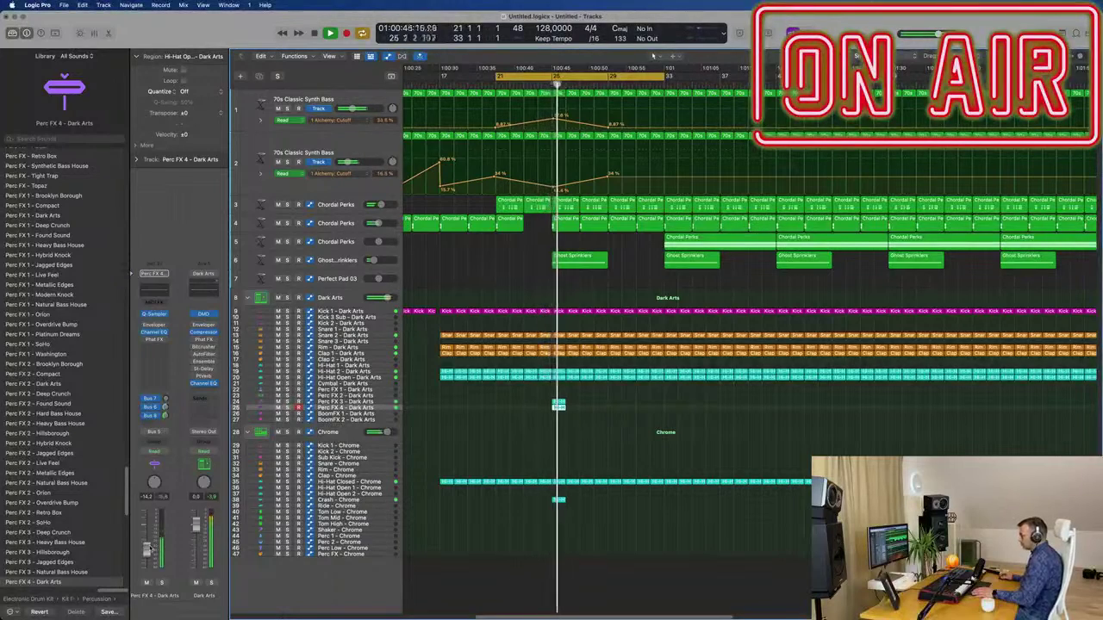
- Listen to the section between bars 25 and 33 and examine the arrangement around it
key(super+Left)
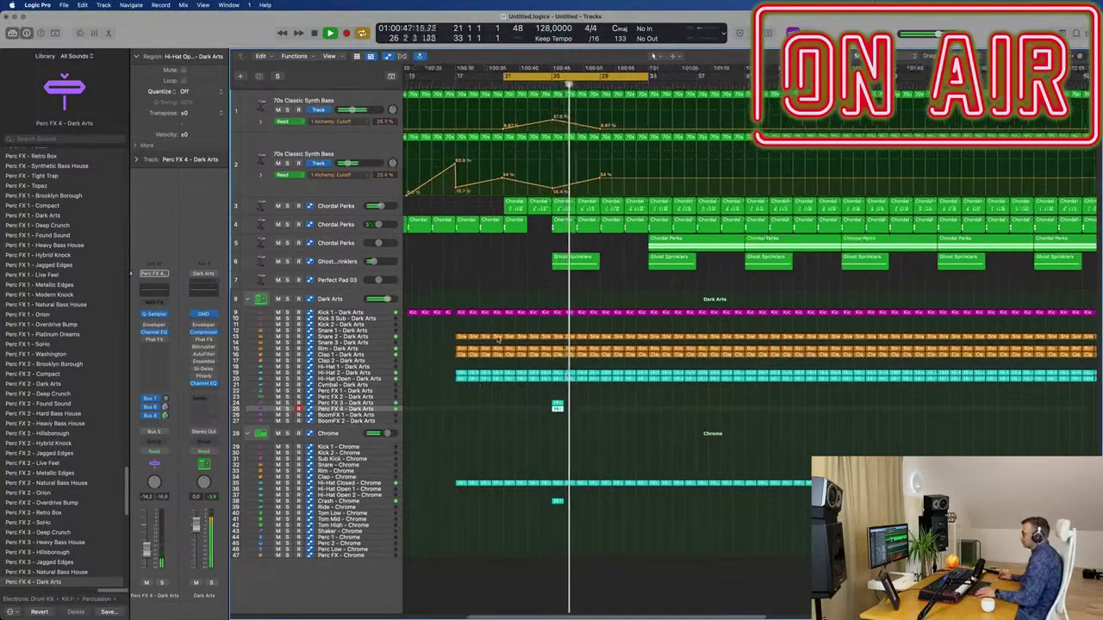
key(super+Right)
key(super+Right)
key(super+Right)
key(super+Right)
key(super+Right)
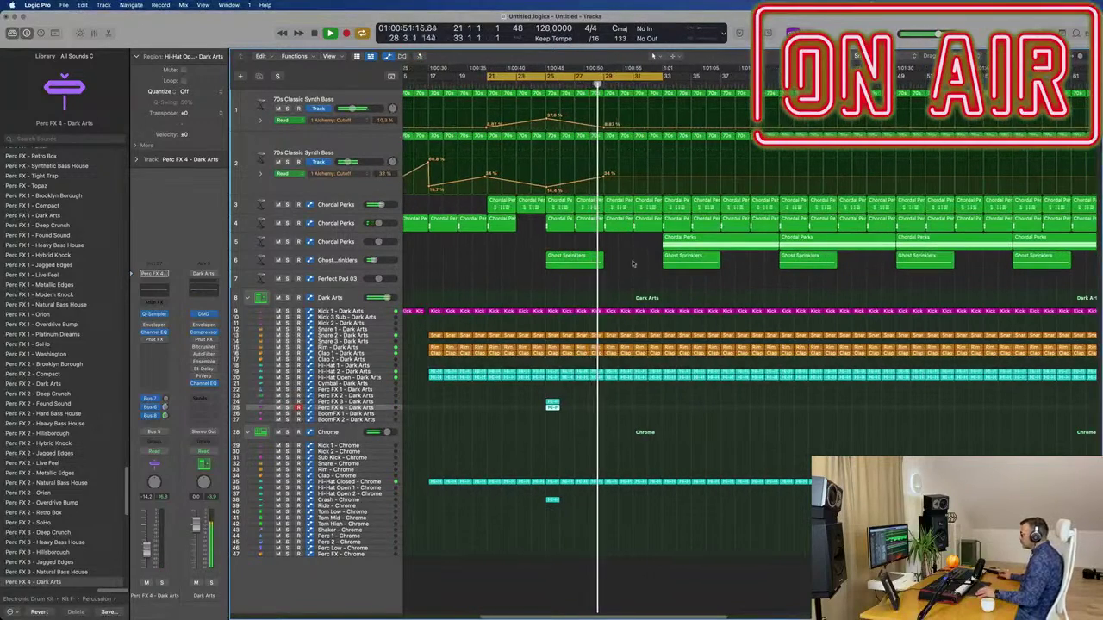
key(super+Left)
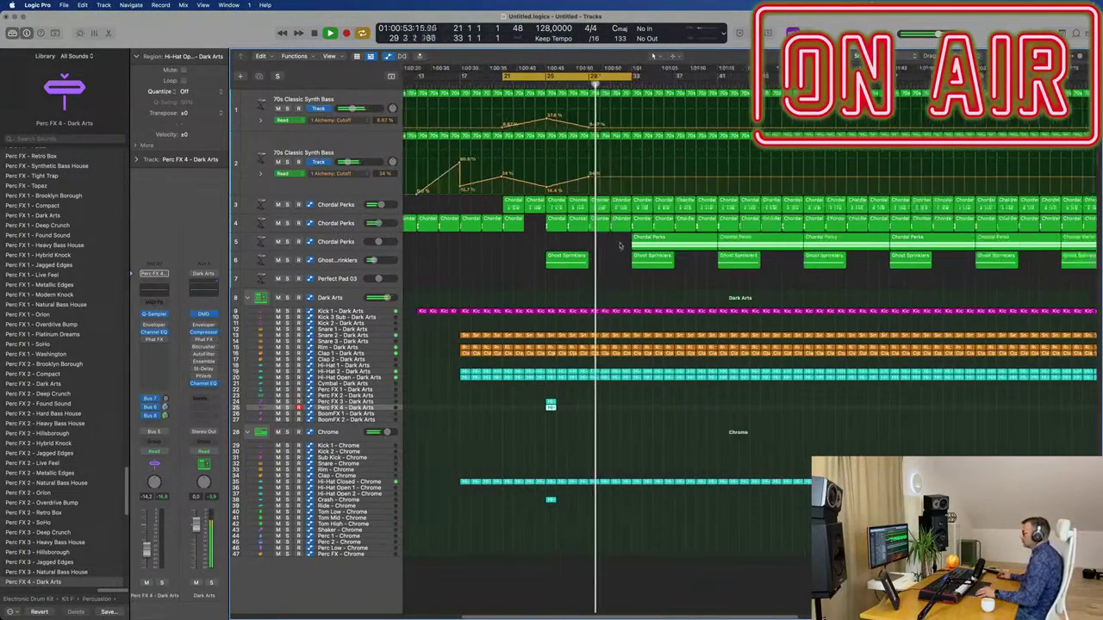
key(super+Left)
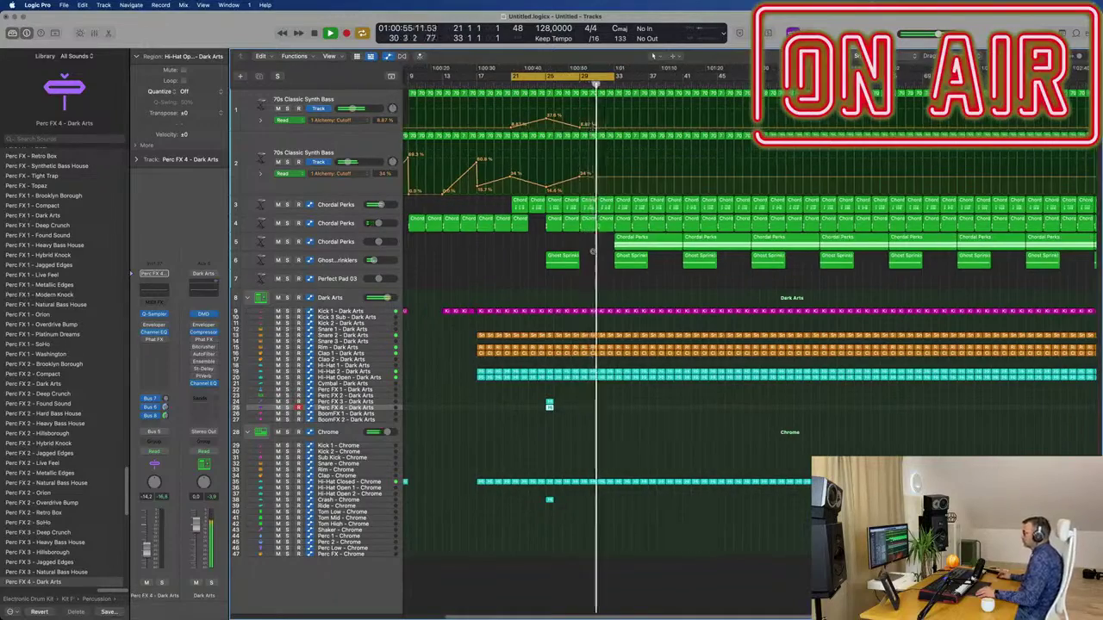
scroll(592, 251, right, 3)
scroll(598, 253, left, 3)
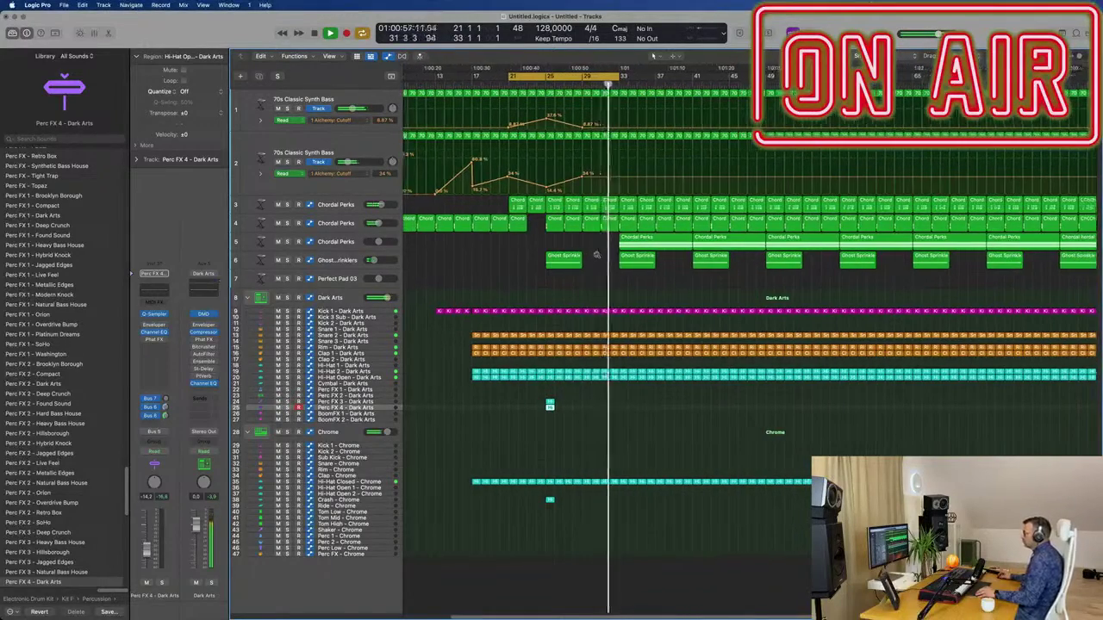
- Add cutoff automation points at bar 33, raising the first 70s Classic Synth Bass track to about 40% and lowering the second to 1.68%
key(super+Left)
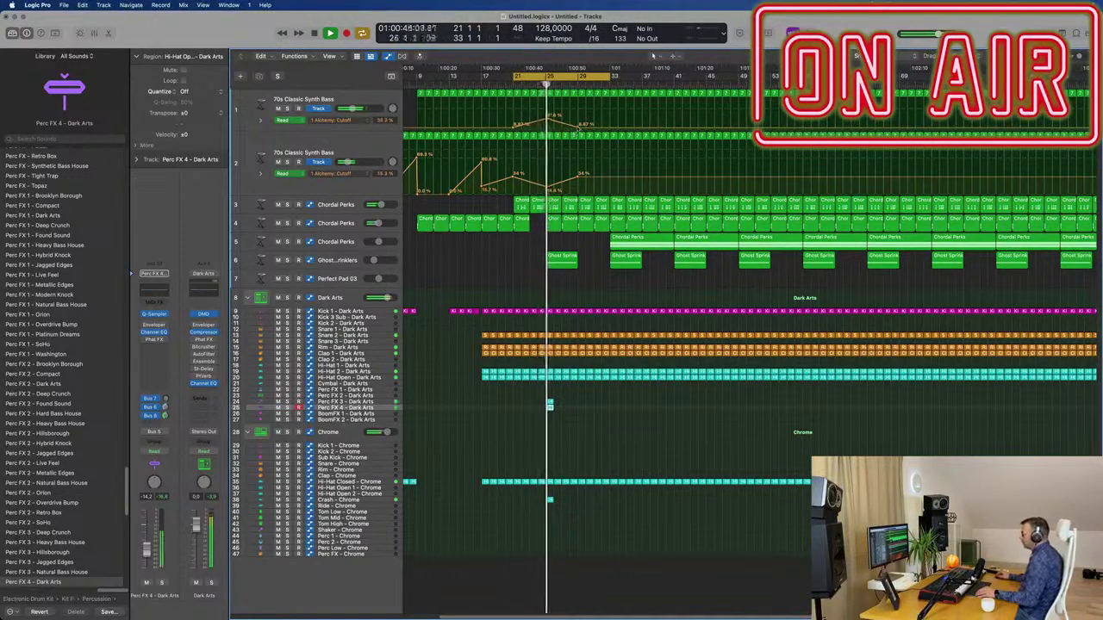
drag(609, 128, 609, 117)
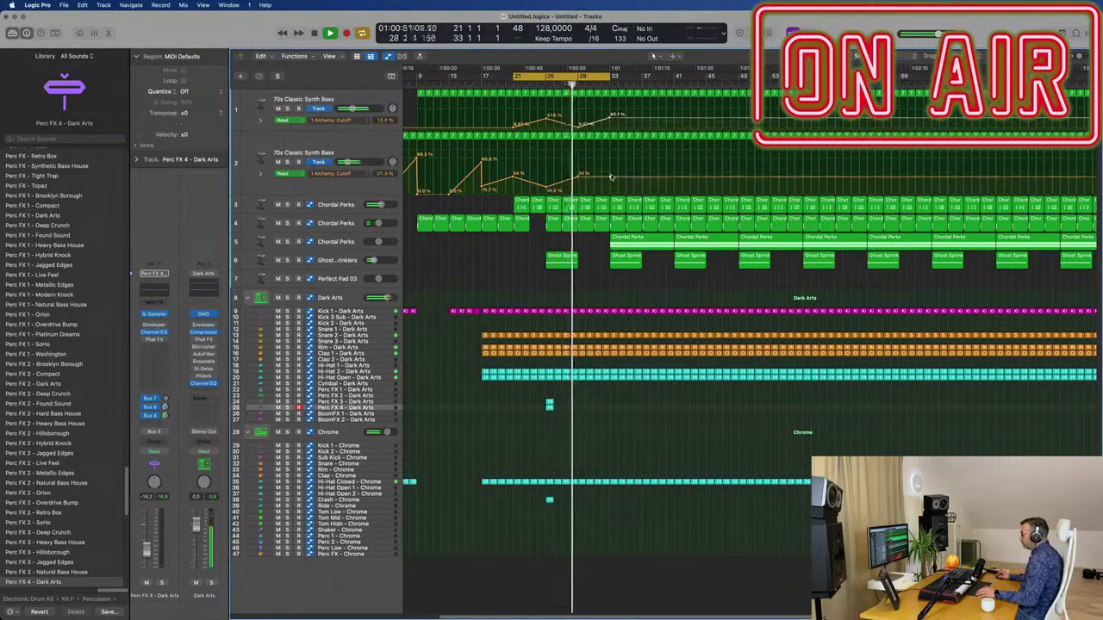
drag(610, 177, 610, 193)
- Try removing the second 70s Classic Synth Bass track's regions between bars 33 and 37, and undo the deletions
click(613, 137)
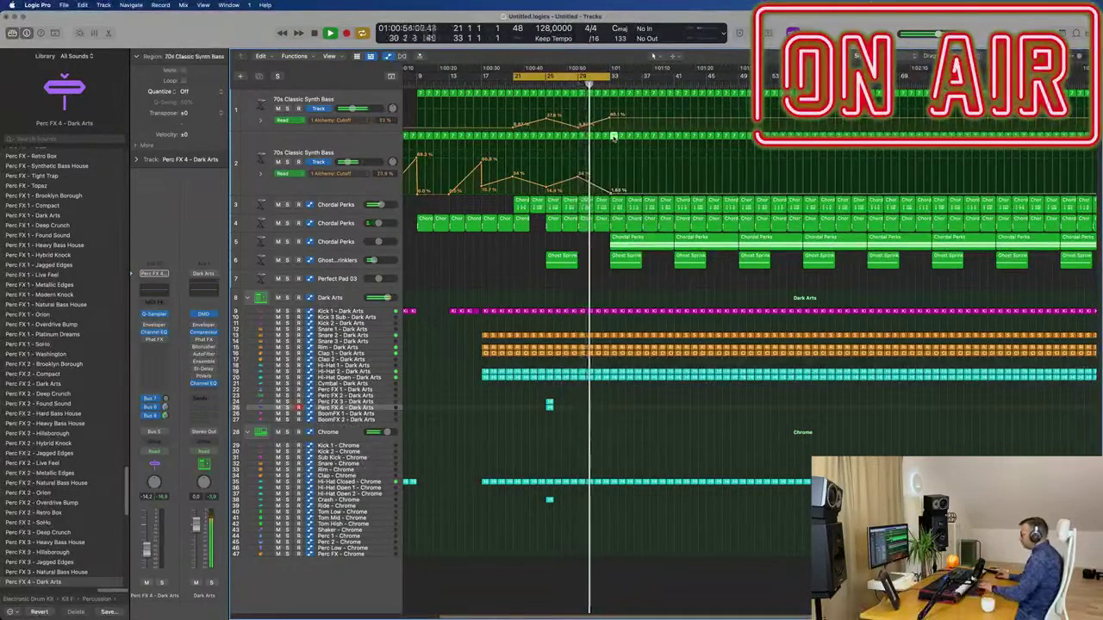
key(BackSpace)
click(622, 137)
key(BackSpace)
drag(629, 138, 643, 135)
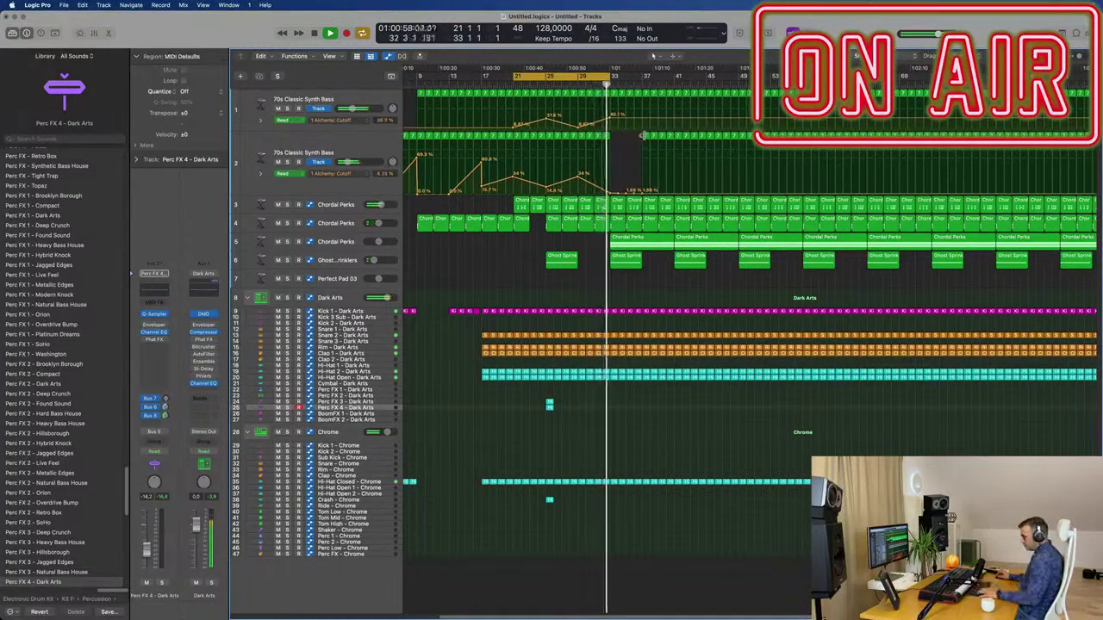
key(super+z)
key(super+z)
key(super+z)
key(super+z)
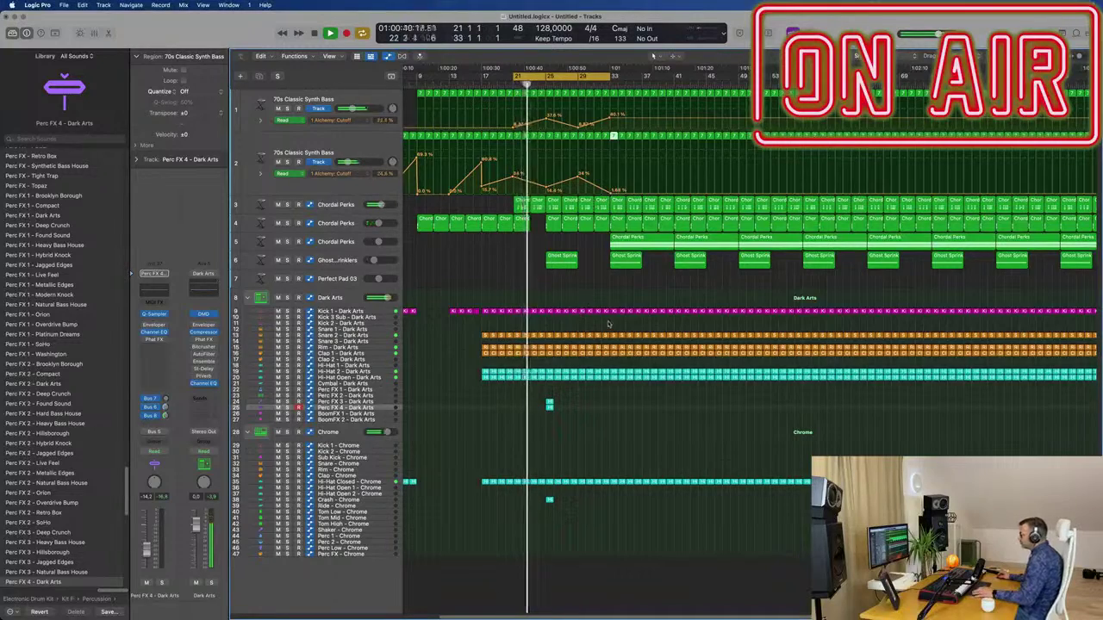
- Delete the Rim, Clap 1, Hi-Hat 2 and Hi-Hat Open regions of Dark Arts between bars 33 and 37
scroll(609, 322, right, 3)
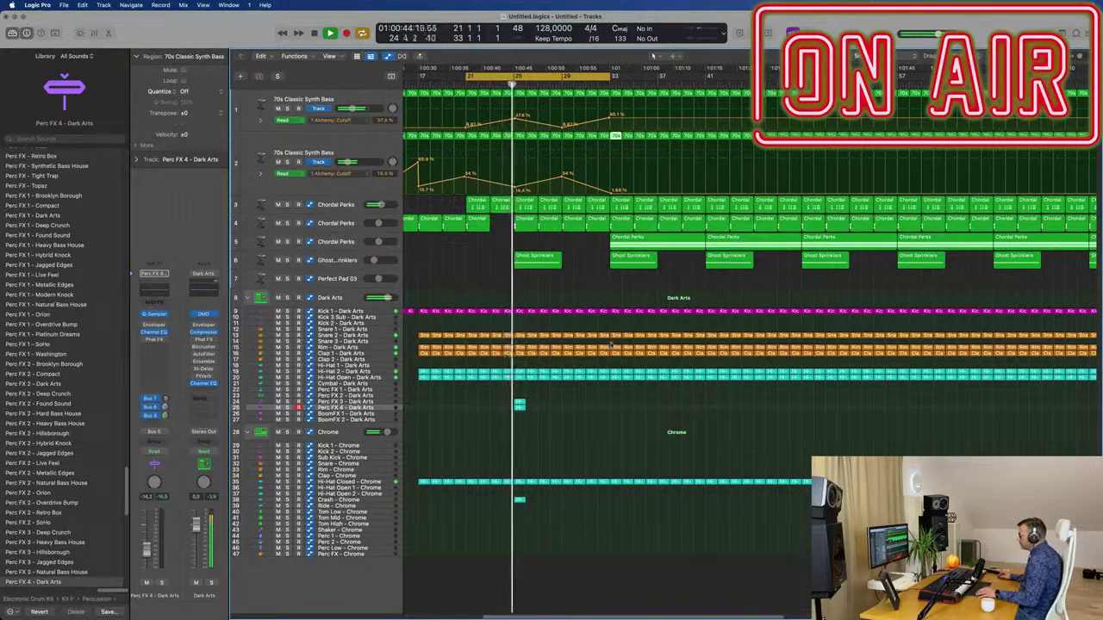
drag(610, 345, 652, 384)
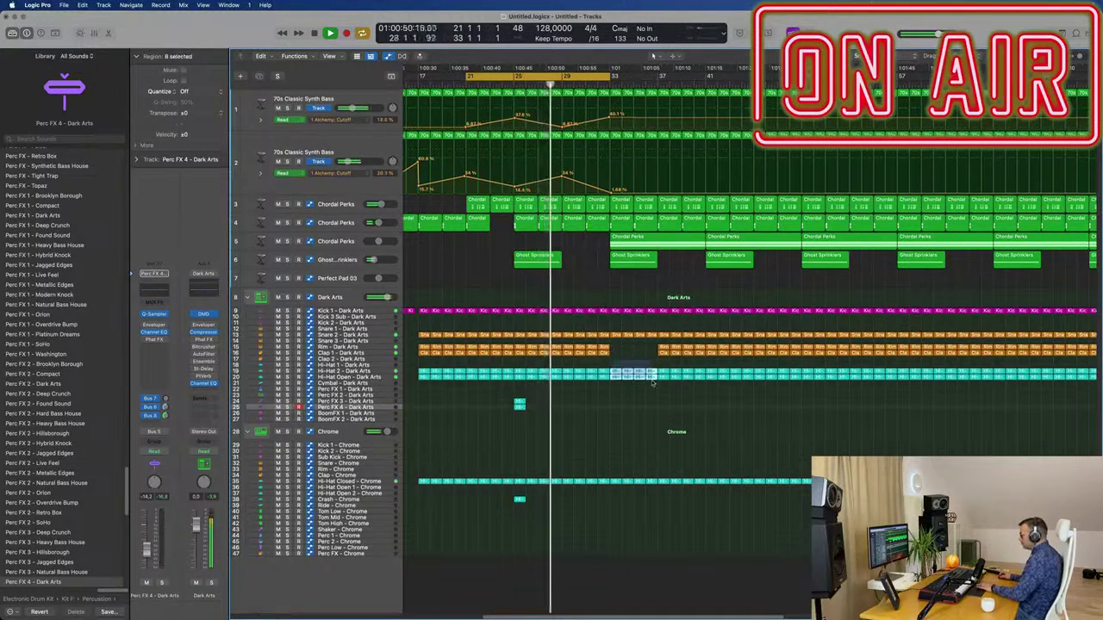
key(Delete)
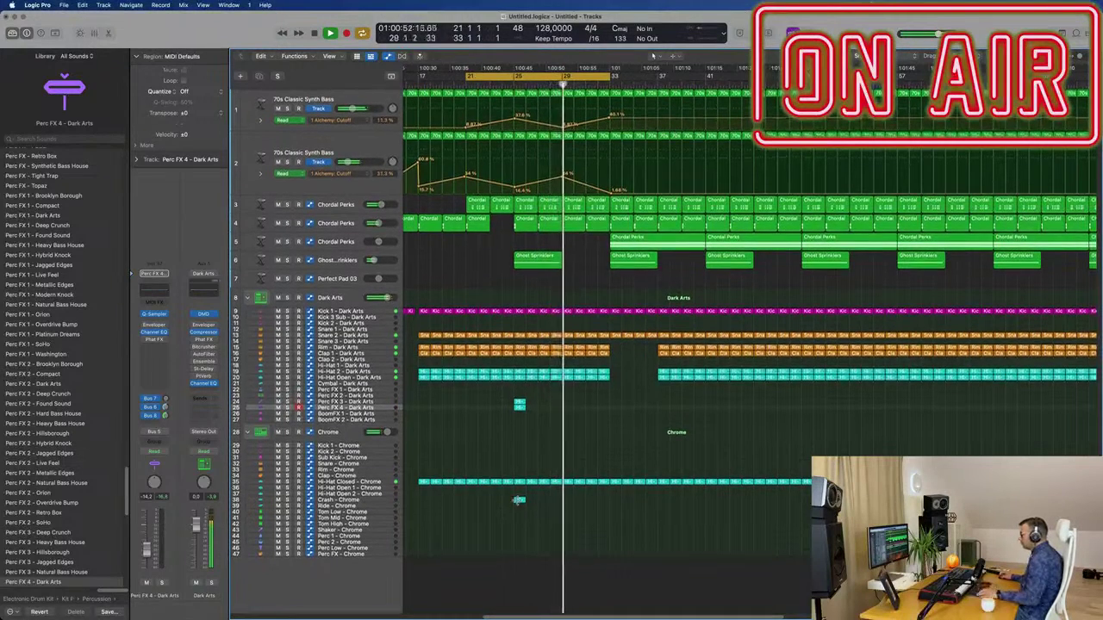
- Copy the Crash - Chrome region from bar 25 to bar 33, extend the cycle range to bar 41, and play the transition
drag(518, 500, 615, 501)
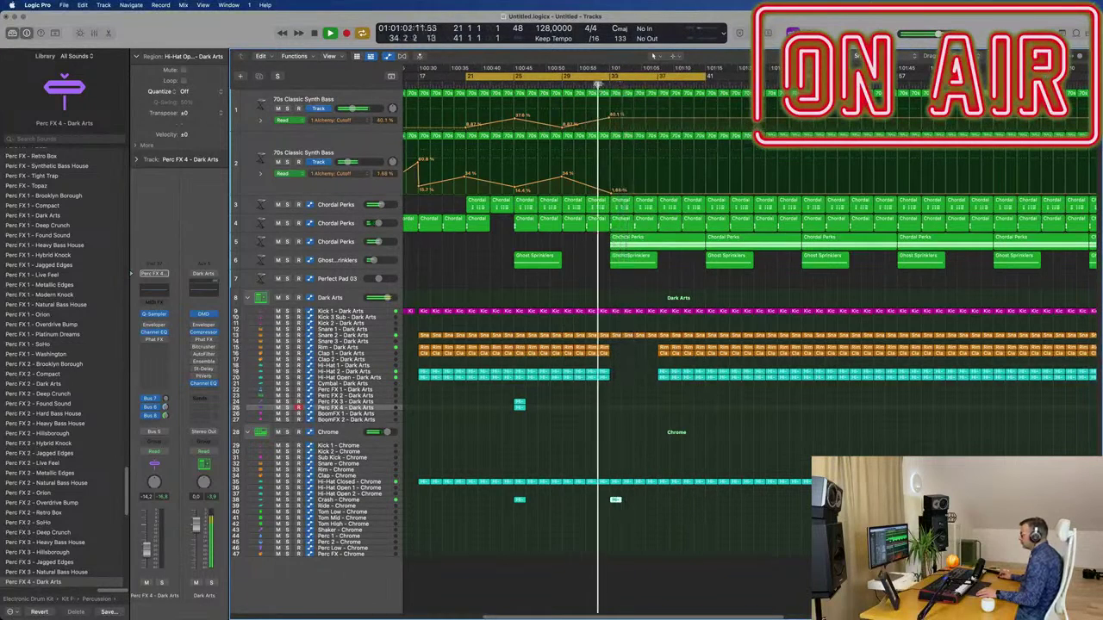
scroll(657, 453, down, 5)
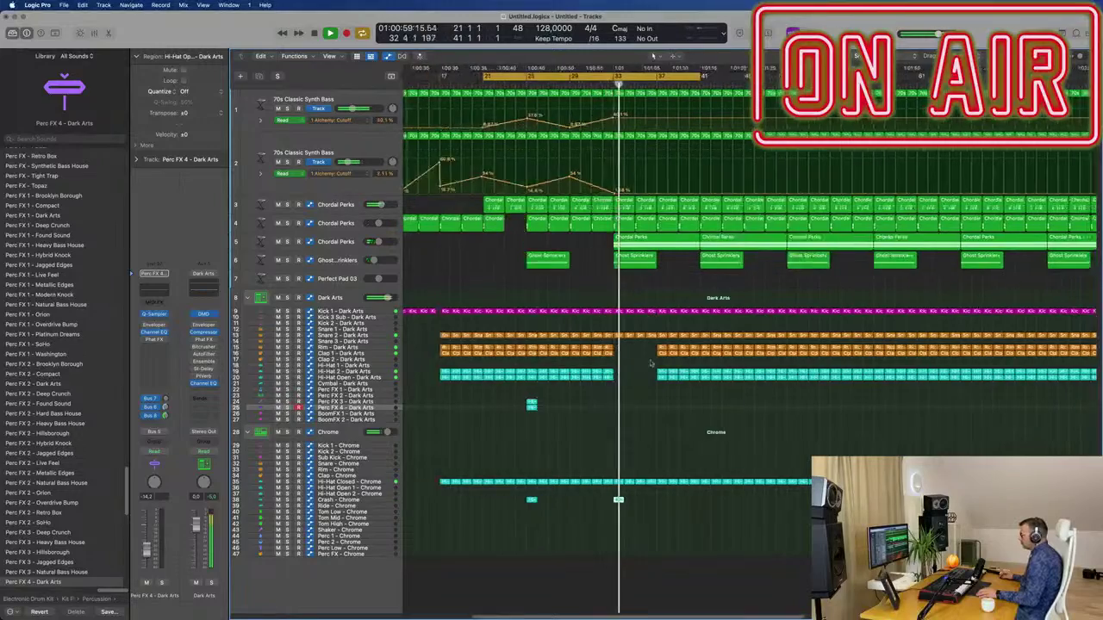
scroll(653, 387, up, 4)
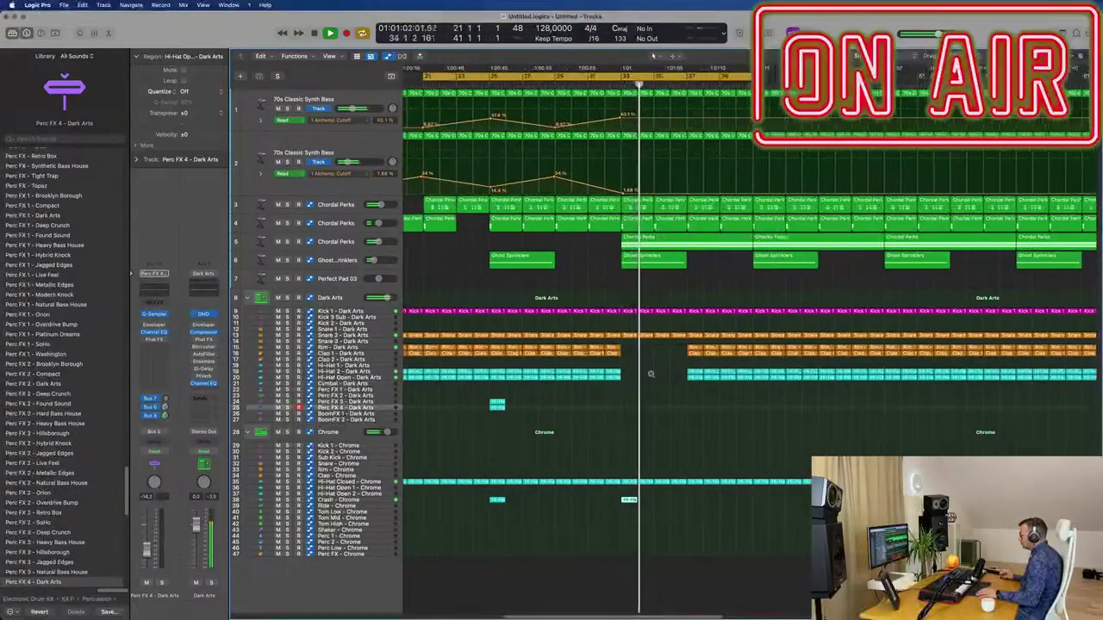
scroll(673, 57, down, 2)
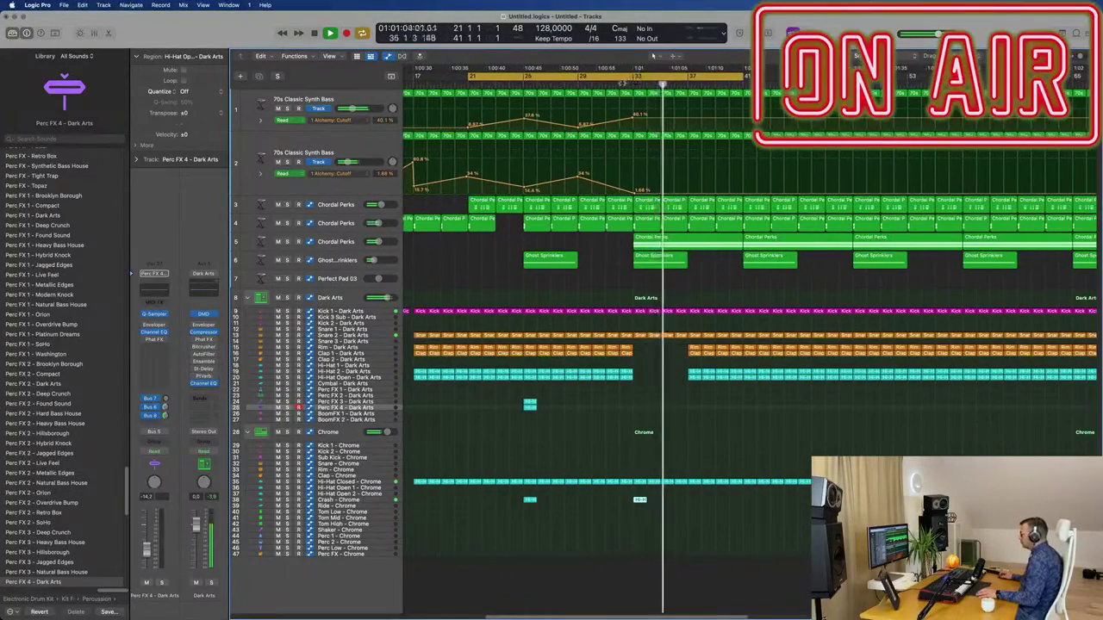
scroll(748, 345, down, 3)
- Open the Dark Arts kit's Drum Machine Designer controls, adjust the Hi Cut Filter, and reposition the window away from the track list
click(342, 297)
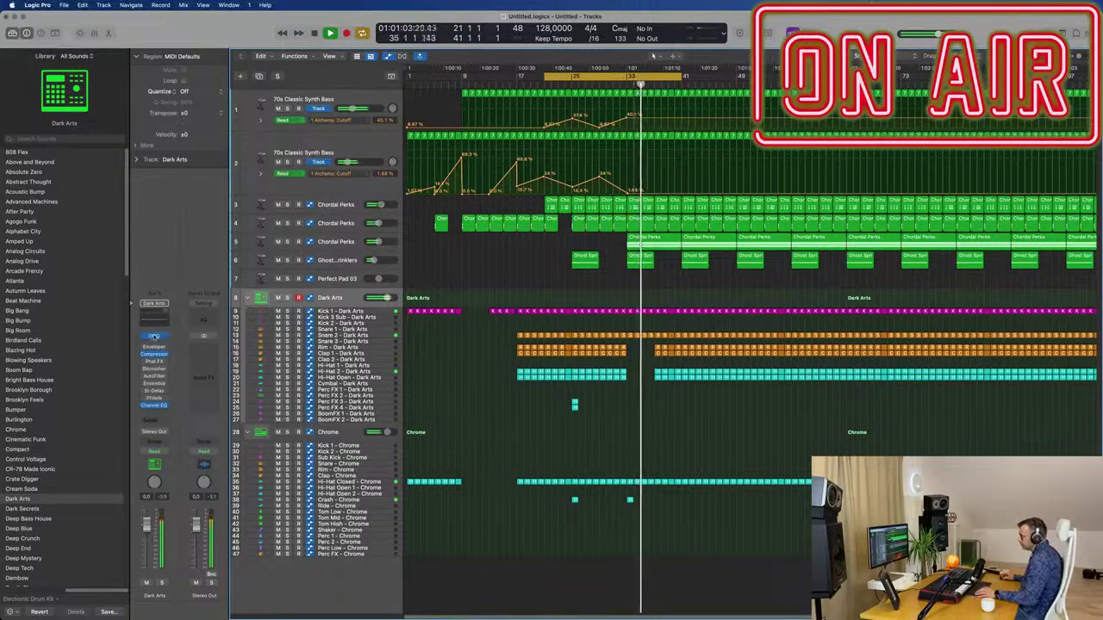
click(154, 335)
drag(967, 106, 923, 186)
drag(859, 432, 862, 403)
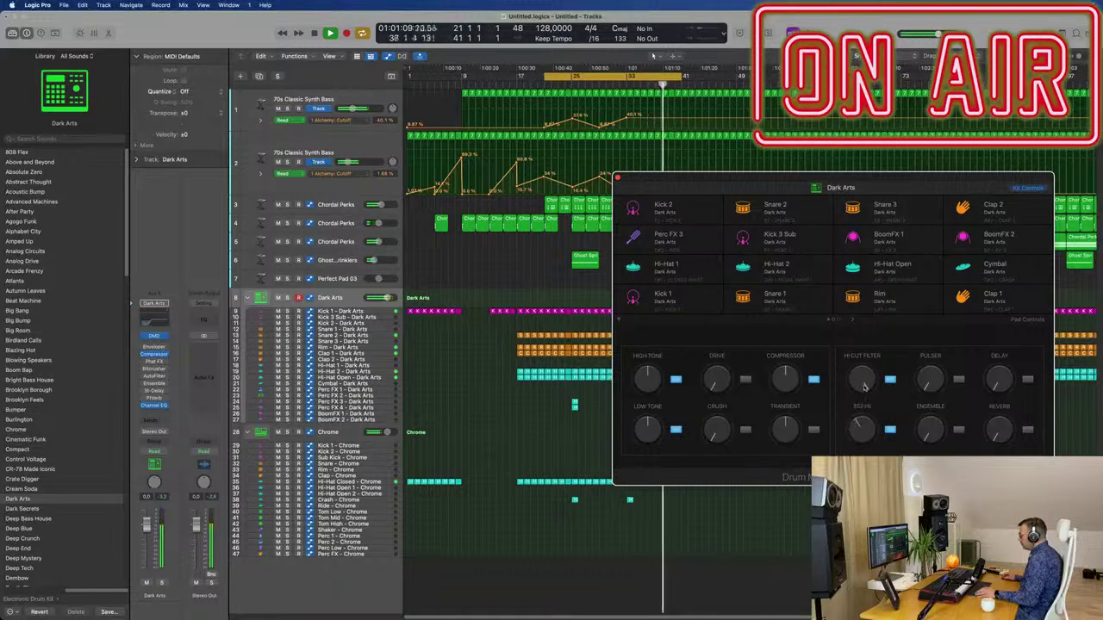
drag(866, 193, 991, 244)
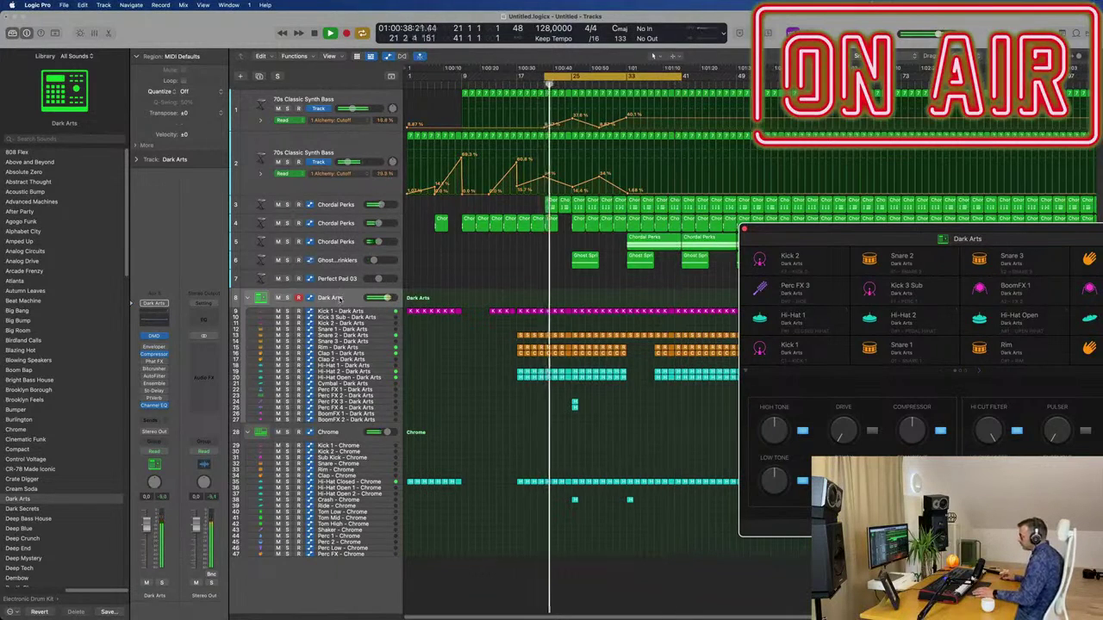
- Set the Dark Arts track's automation mode to Touch, record a Low Cut Filter sweep around bar 25, and close the kit window
click(153, 452)
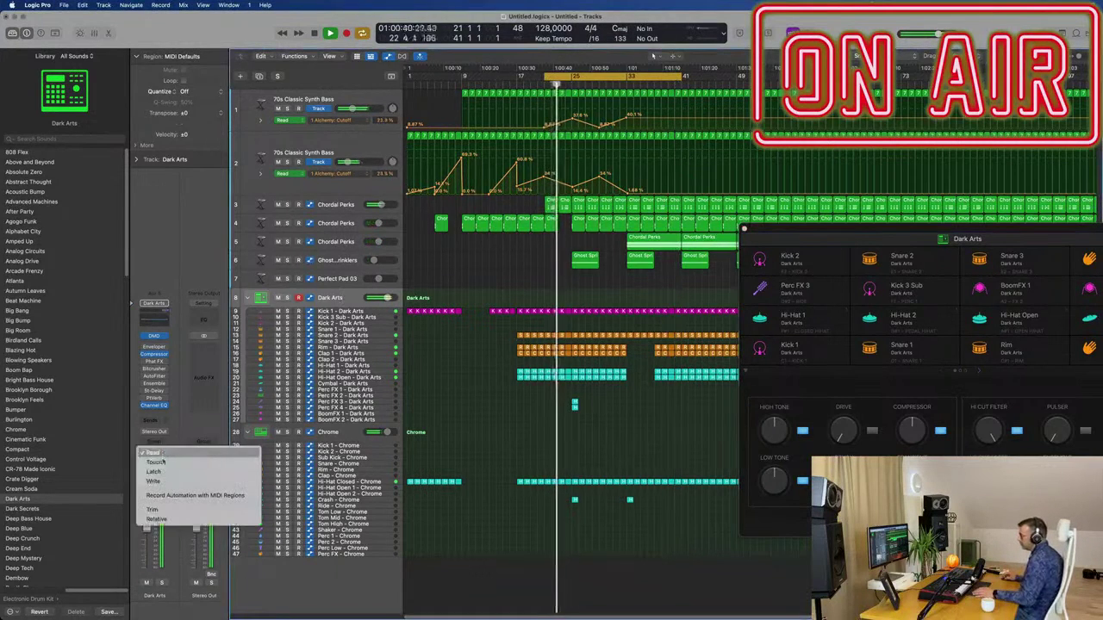
click(153, 463)
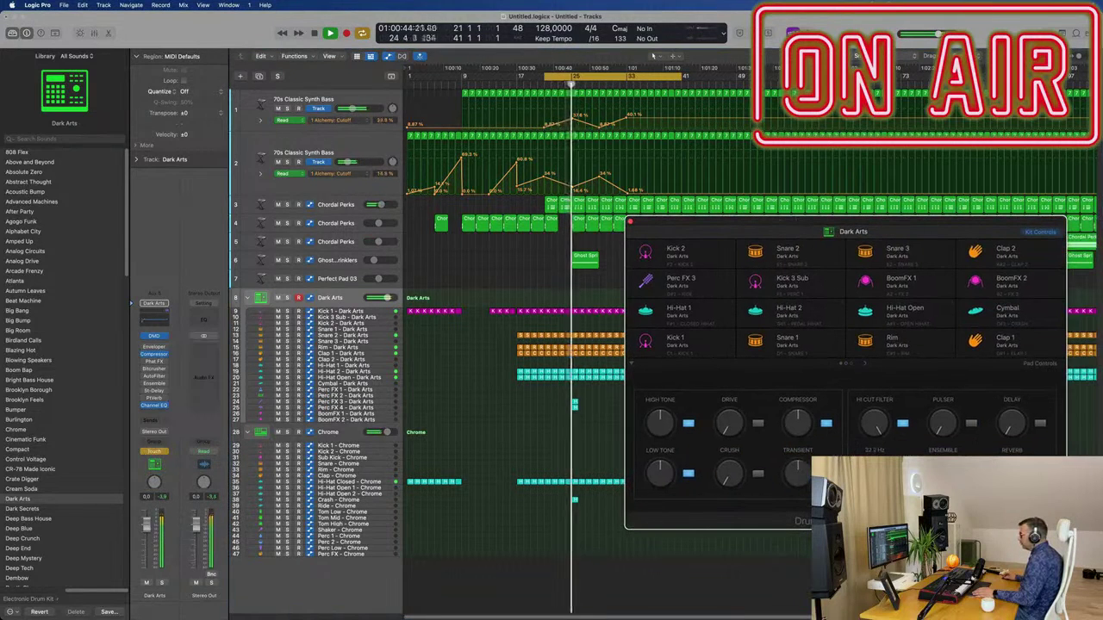
click(630, 223)
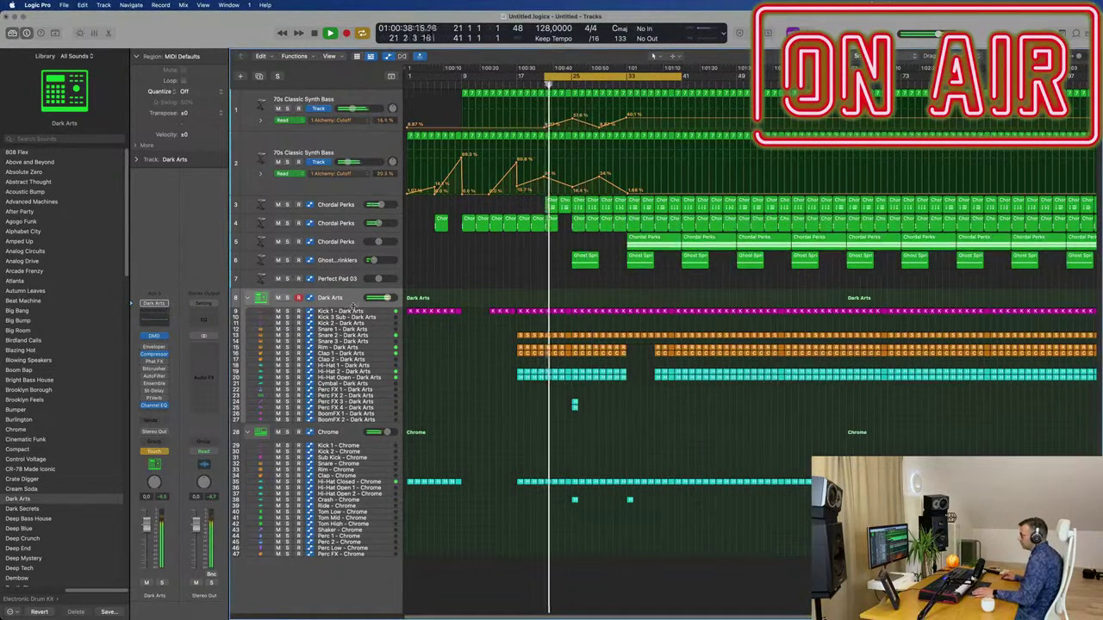
- Show the track automation and enlarge the tracks to expose the recorded Low Cut Filter curve on Dark Arts
drag(351, 319, 354, 325)
key(a)
key(a)
key(z)
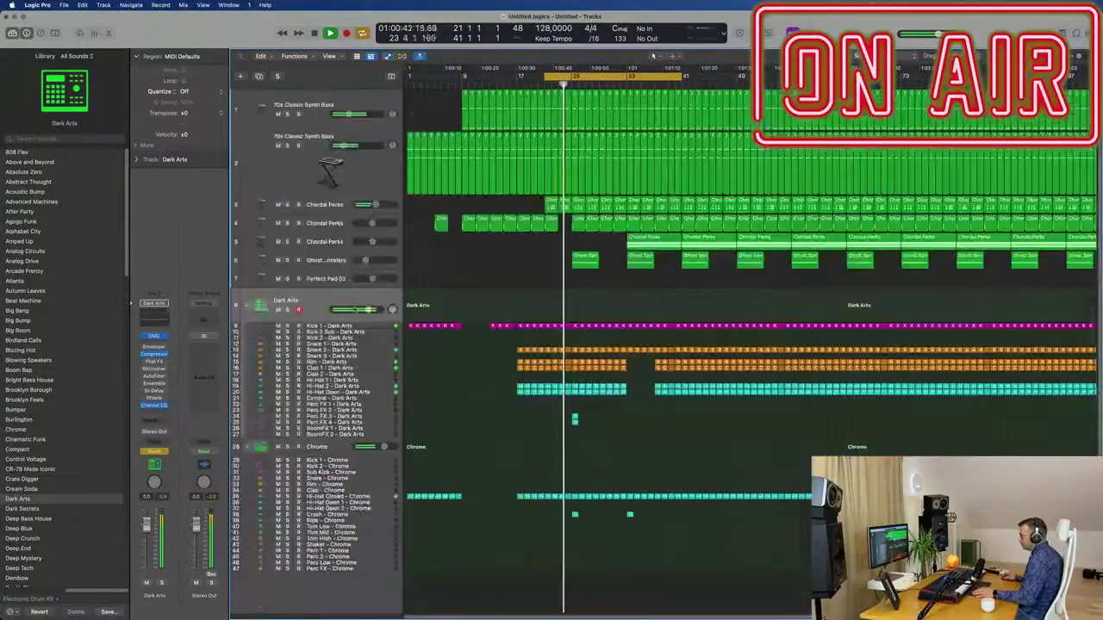
key(z)
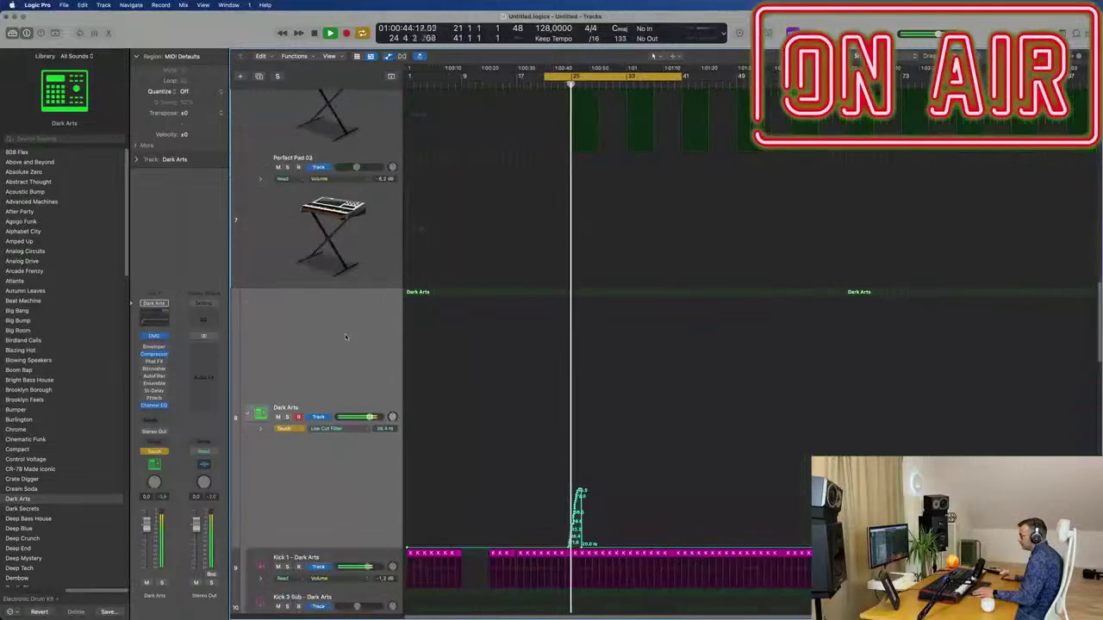
key(z)
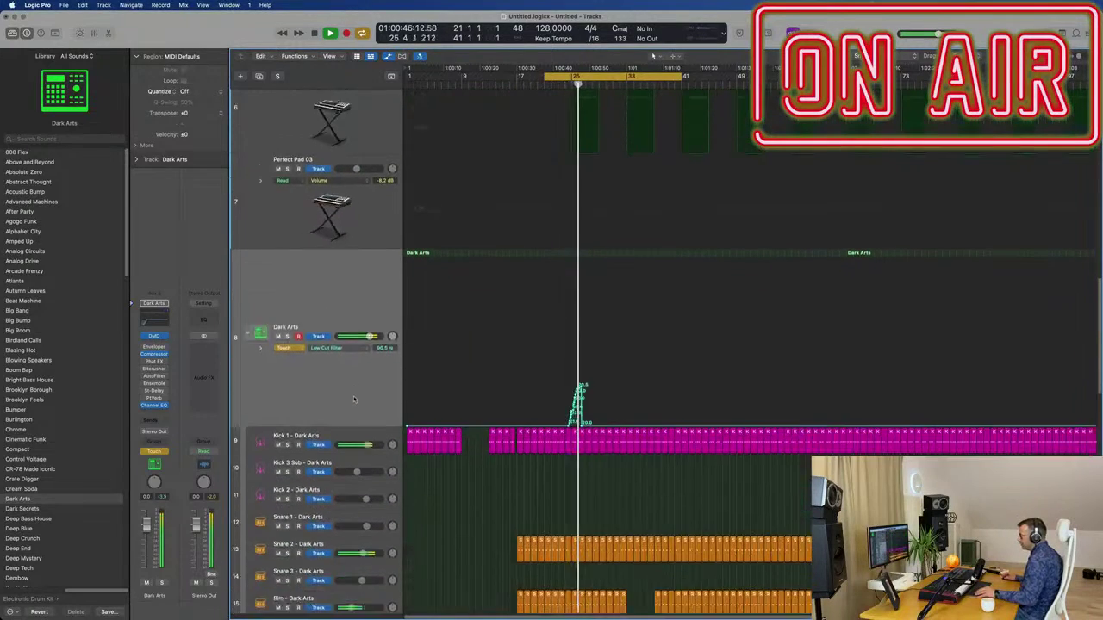
key(super+Up)
key(super+Up)
key(super+Up)
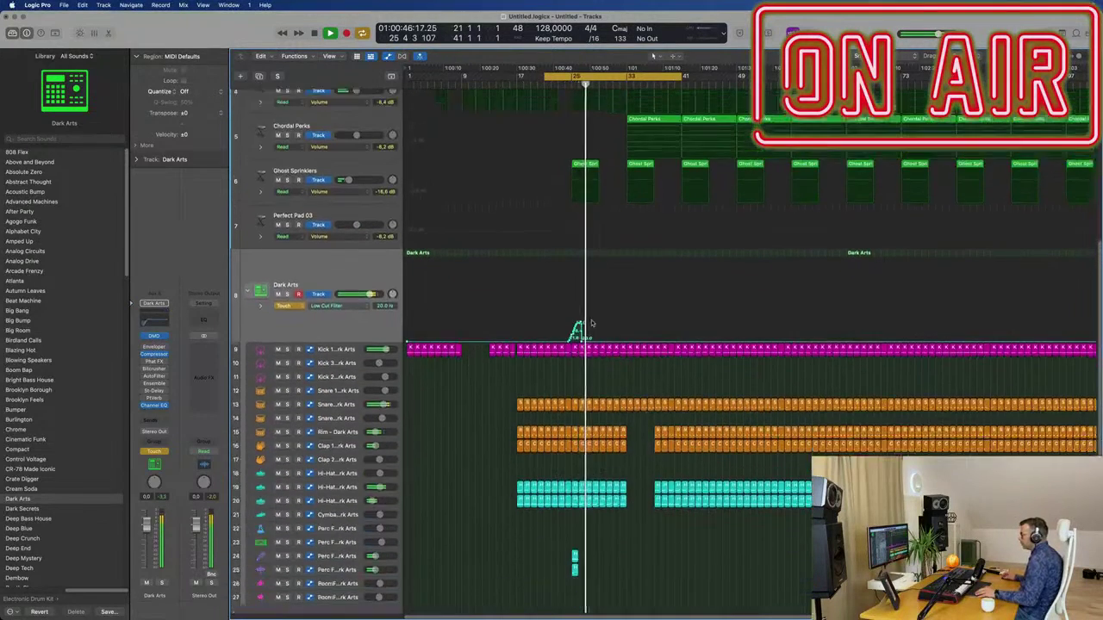
- Reshape Dark Arts' Low Cut Filter automation to rise from 20 Hz at bar 25 to 434 Hz at bar 27, dropping straight back to 20 Hz
key(super+Right)
key(super+Right)
key(super+Right)
key(super+Right)
key(super+Right)
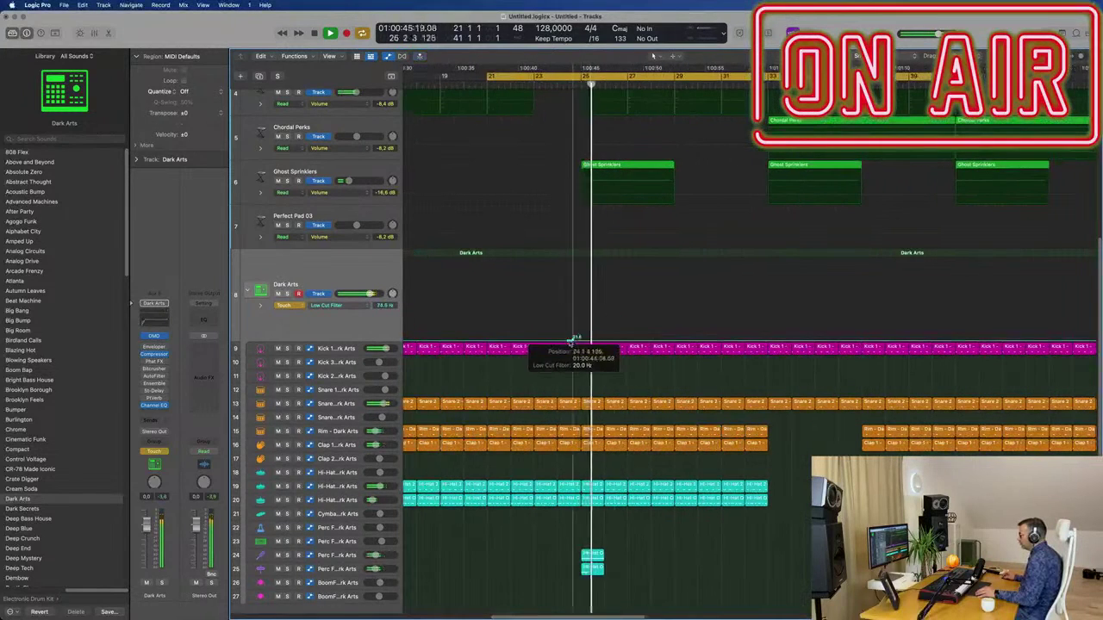
drag(593, 345, 633, 341)
key(Return)
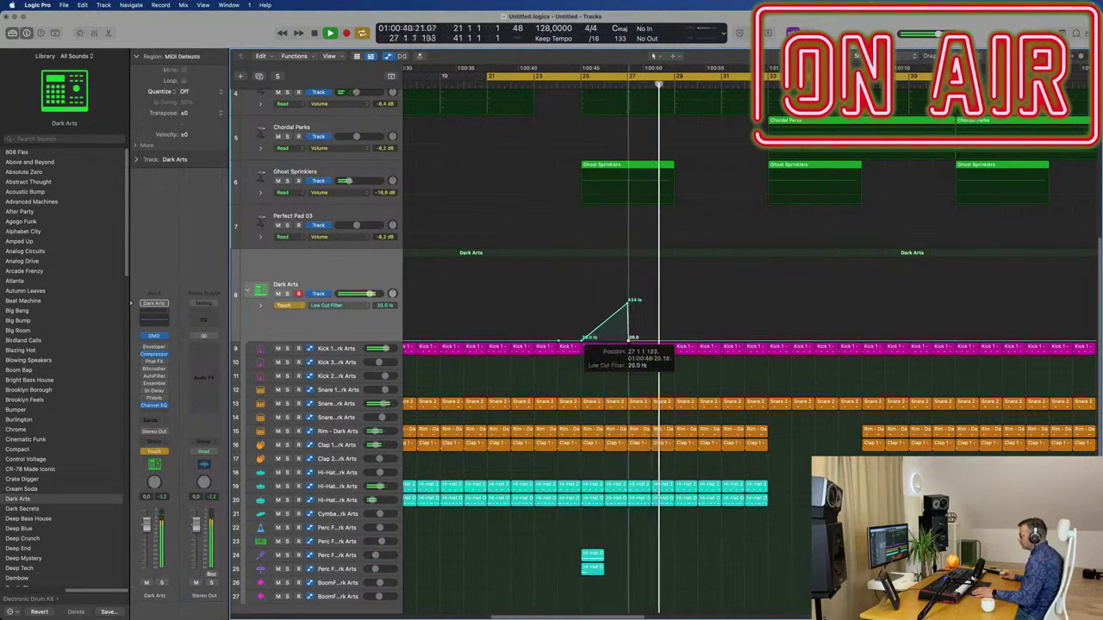
- Remove the bar 29 cutoff peak on the second 70s Classic Synth Bass so the curve falls continuously from bar 25 to bar 33
scroll(691, 172, up, 10)
scroll(692, 172, up, 3)
scroll(696, 173, down, 5)
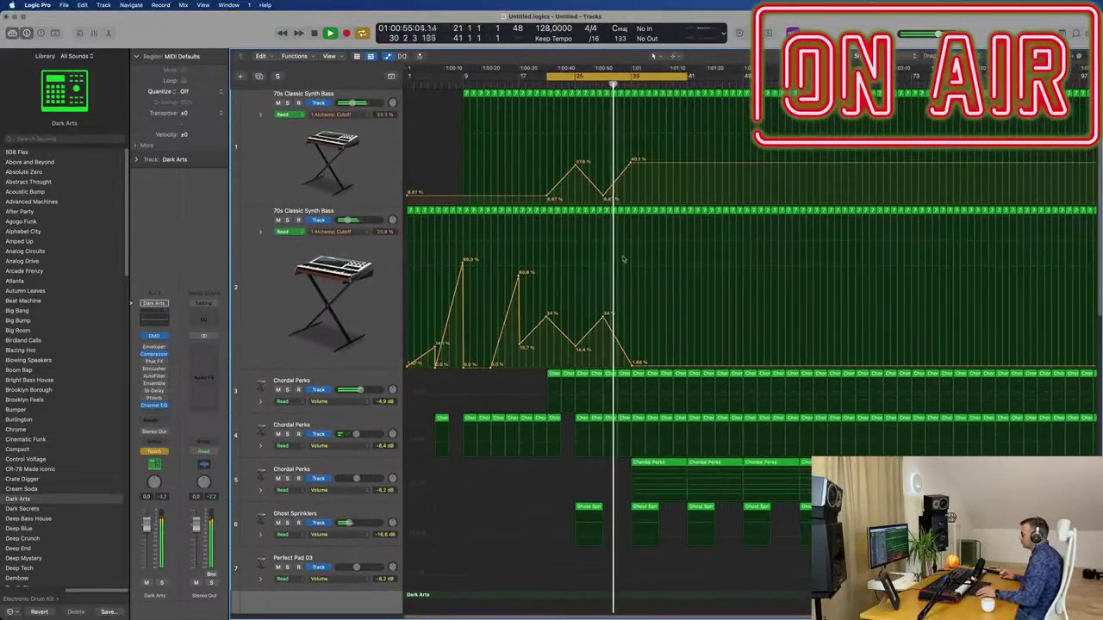
scroll(624, 282, up, 3)
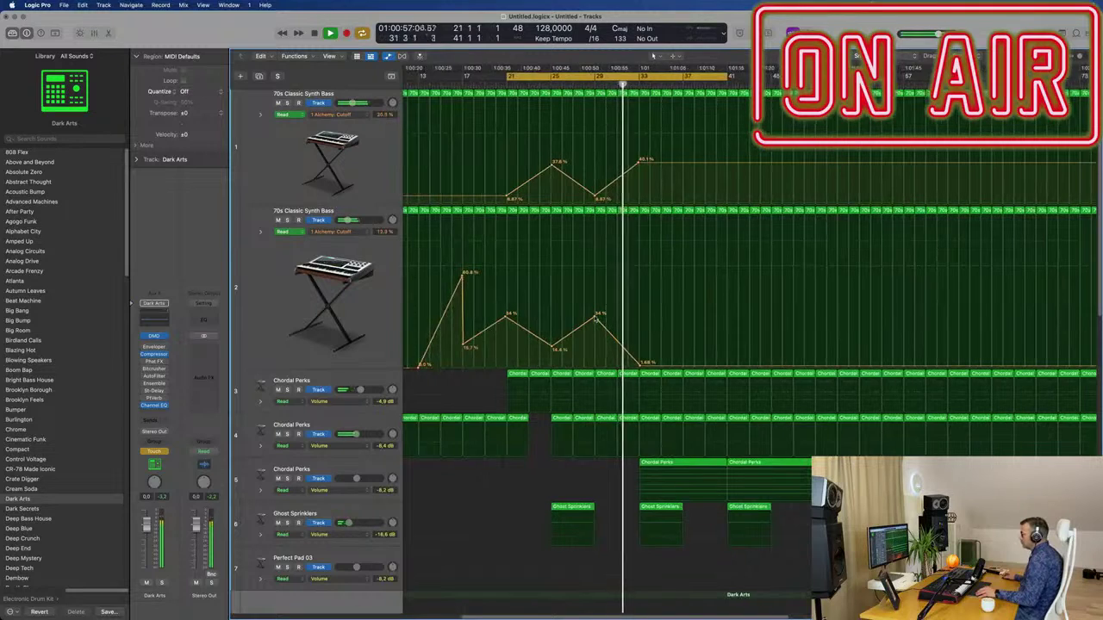
scroll(603, 317, down, 5)
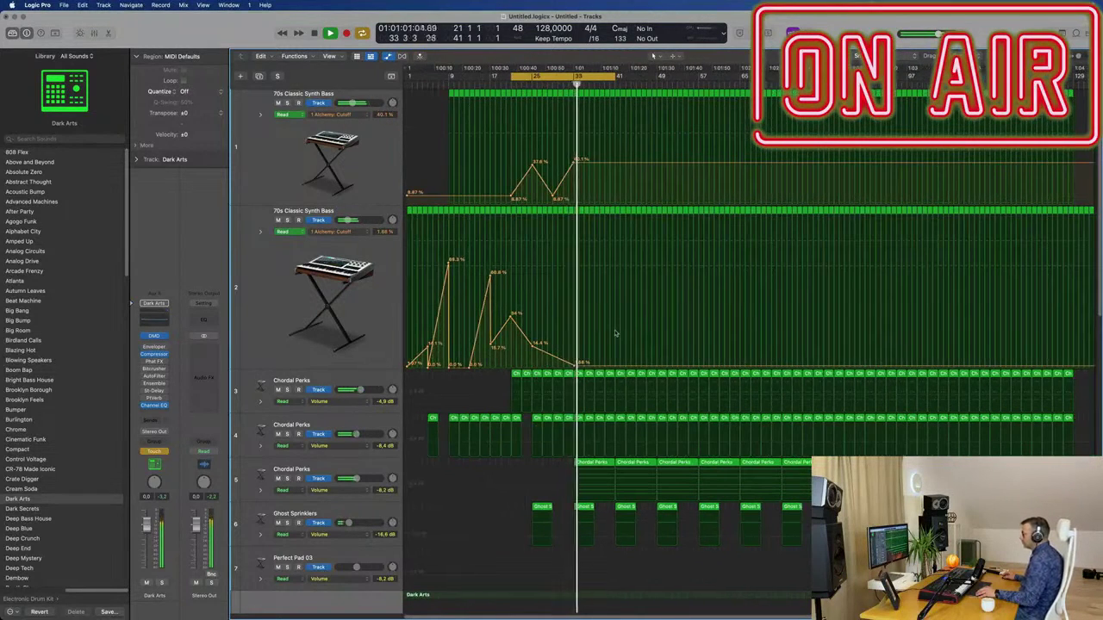
- Ramp Dark Arts' Low Cut Filter automation from 20 Hz at bar 33 to 398 Hz at bar 37
scroll(615, 334, down, 5)
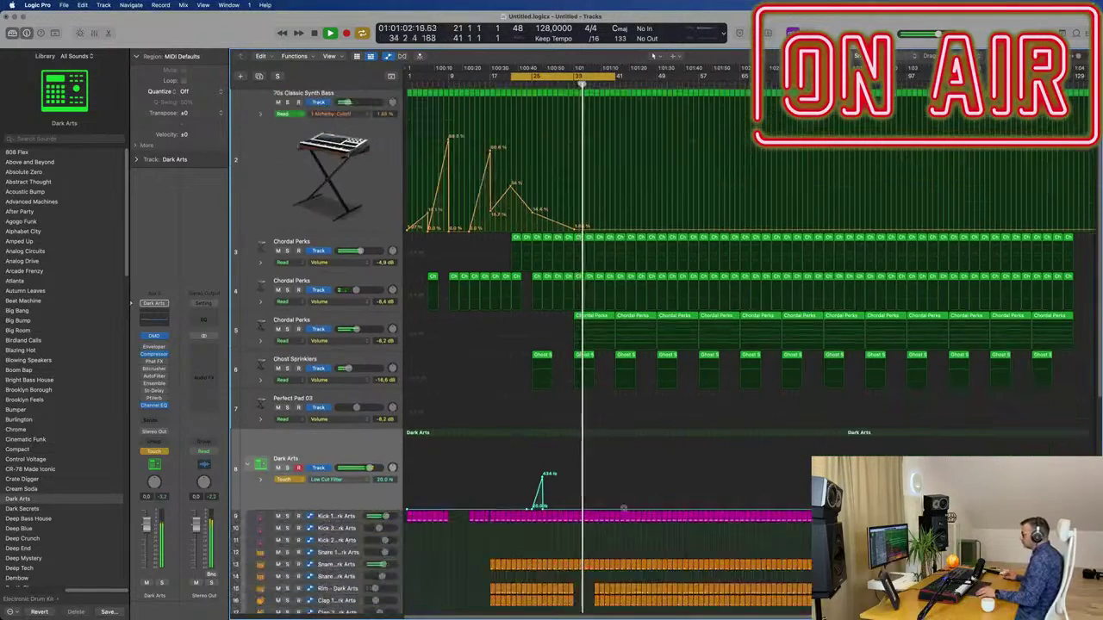
scroll(613, 517, up, 3)
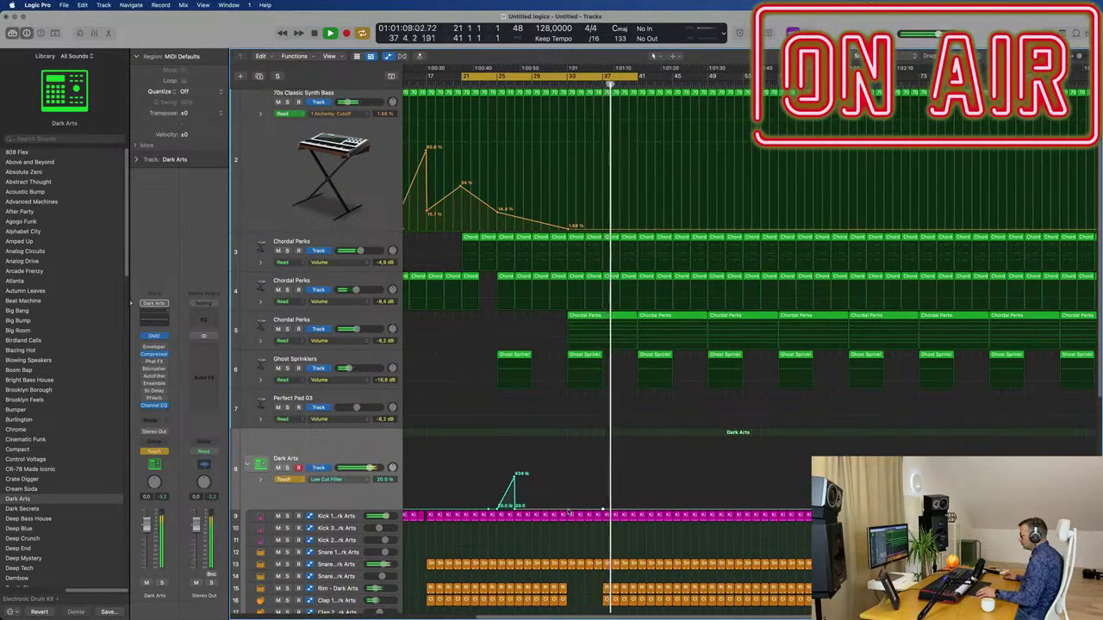
drag(602, 500, 603, 488)
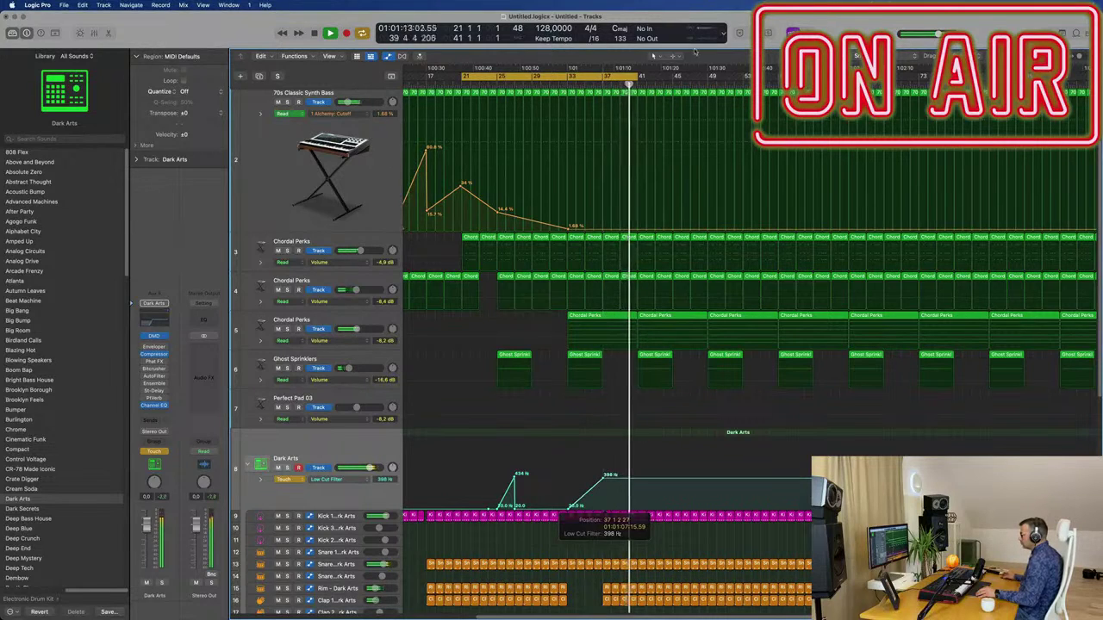
- Lower the first 70s Classic Synth Bass's cutoff automation from bar 33 to 0 % at bar 37
scroll(607, 113, up, 4)
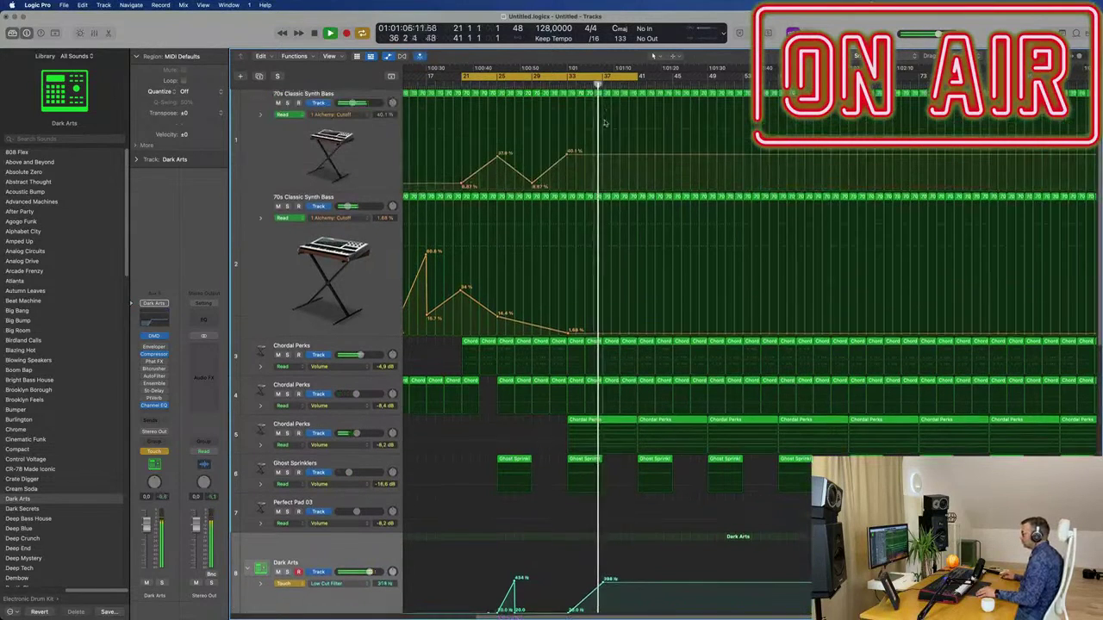
drag(603, 155, 608, 188)
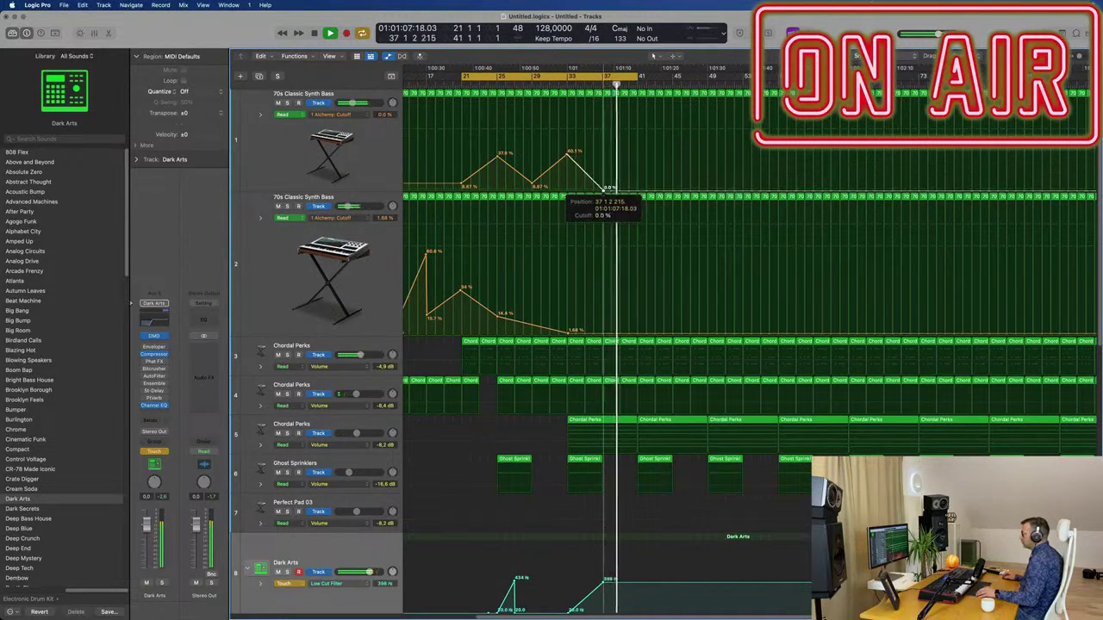
- Delete all Dark Arts drum regions and the Chrome Hi-Hat Closed regions between bars 41 and 45
scroll(621, 517, down, 5)
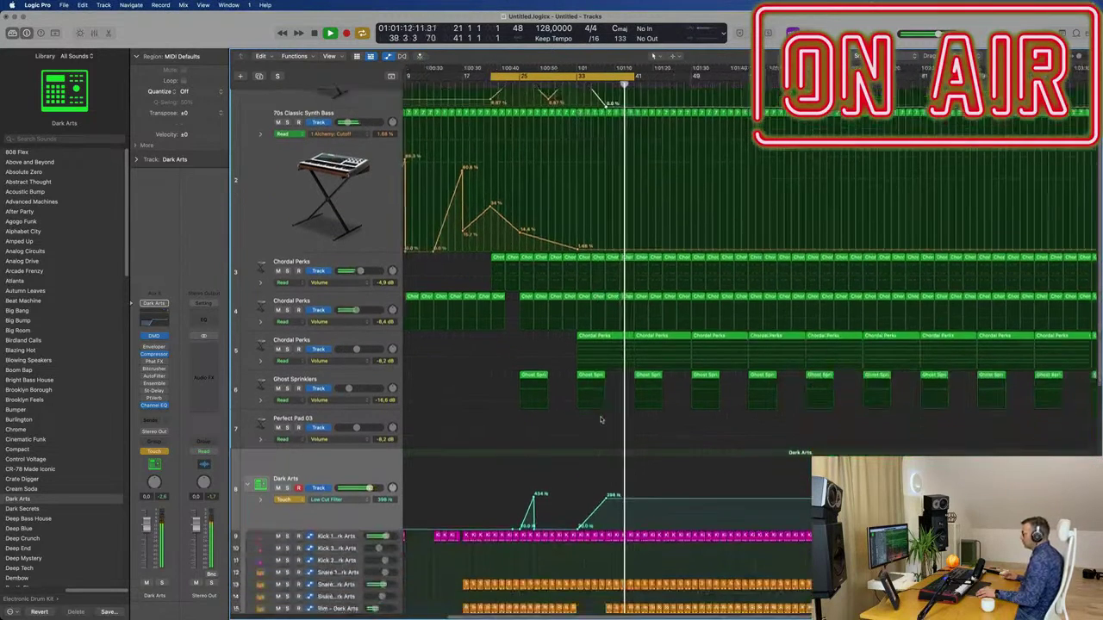
scroll(620, 518, up, 4)
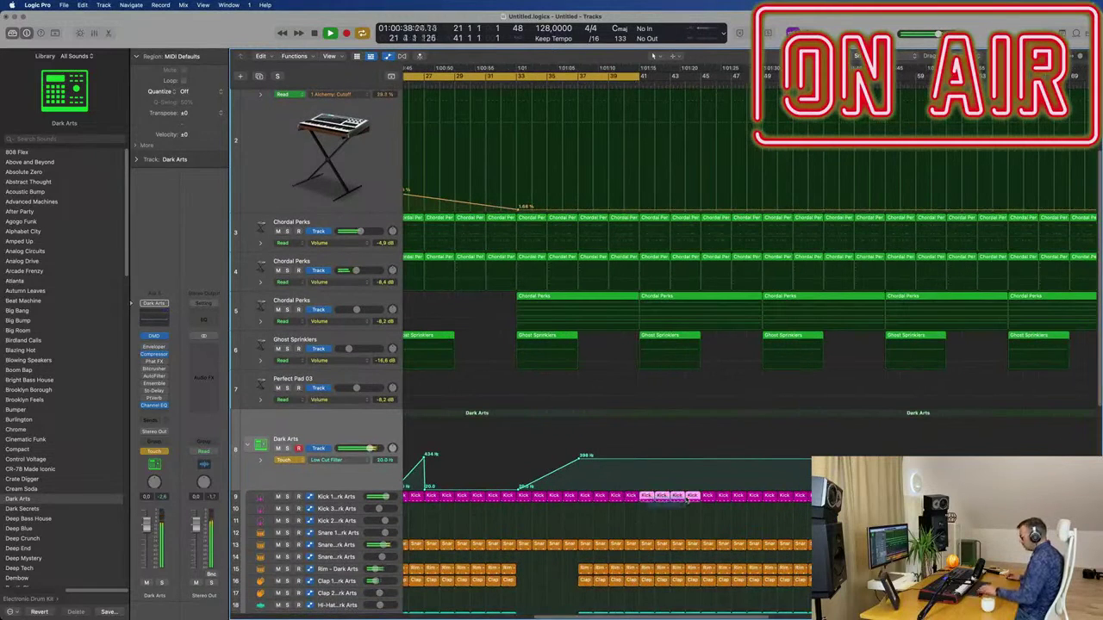
drag(642, 530, 703, 583)
key(Delete)
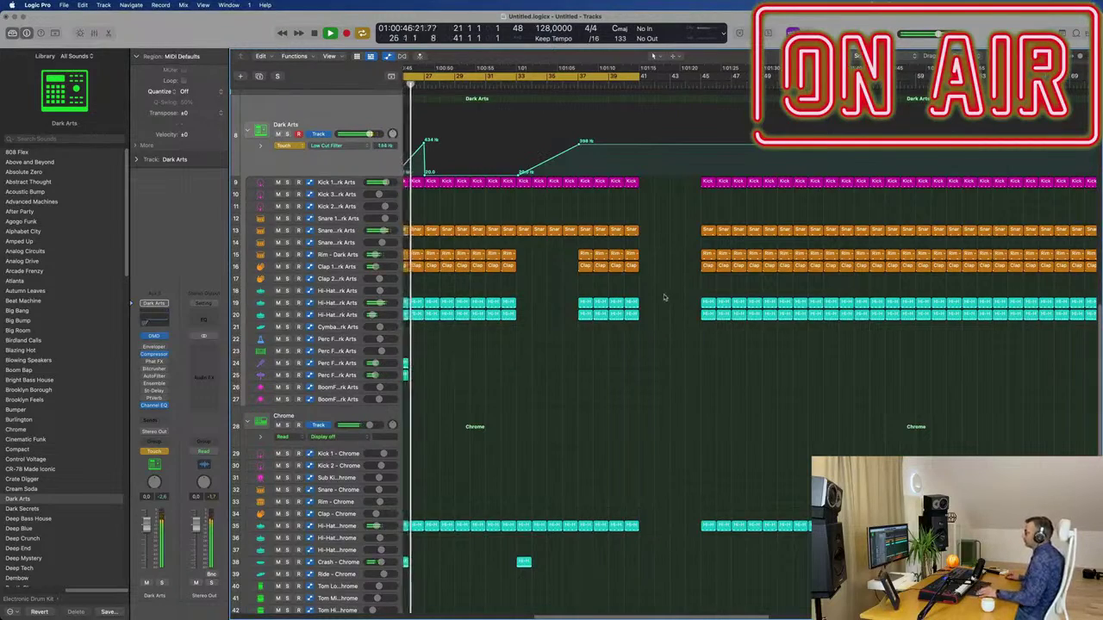
- Continue Dark Arts' Low Cut Filter ramp from bar 37 up to about 16200 Hz at bar 41
key(super+Left)
key(super+Left)
scroll(608, 276, up, 4)
key(super+Left)
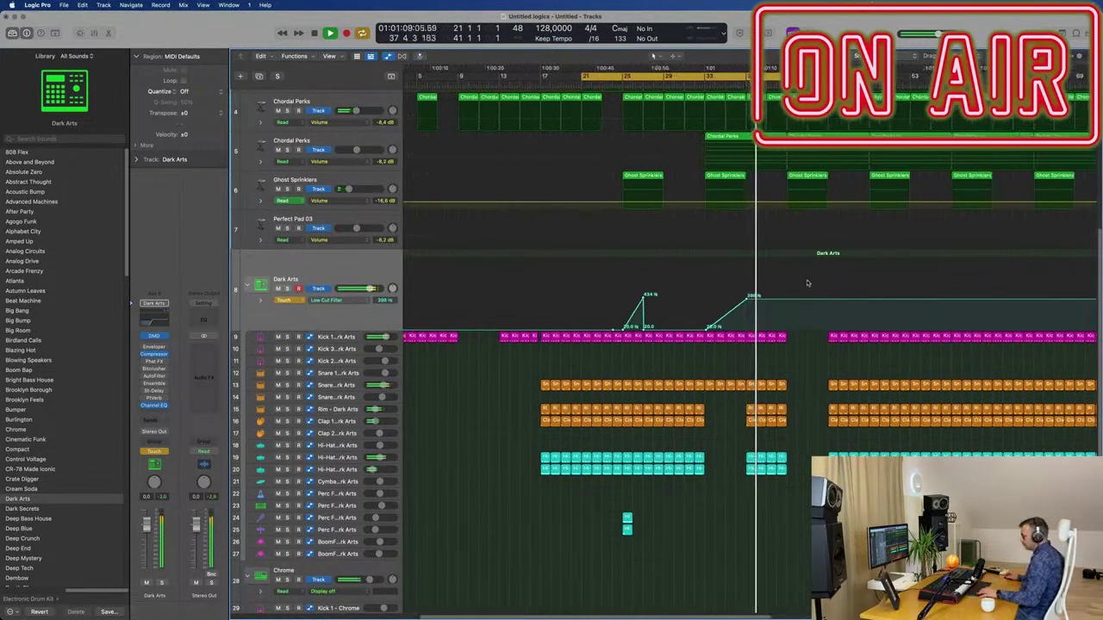
drag(786, 300, 786, 260)
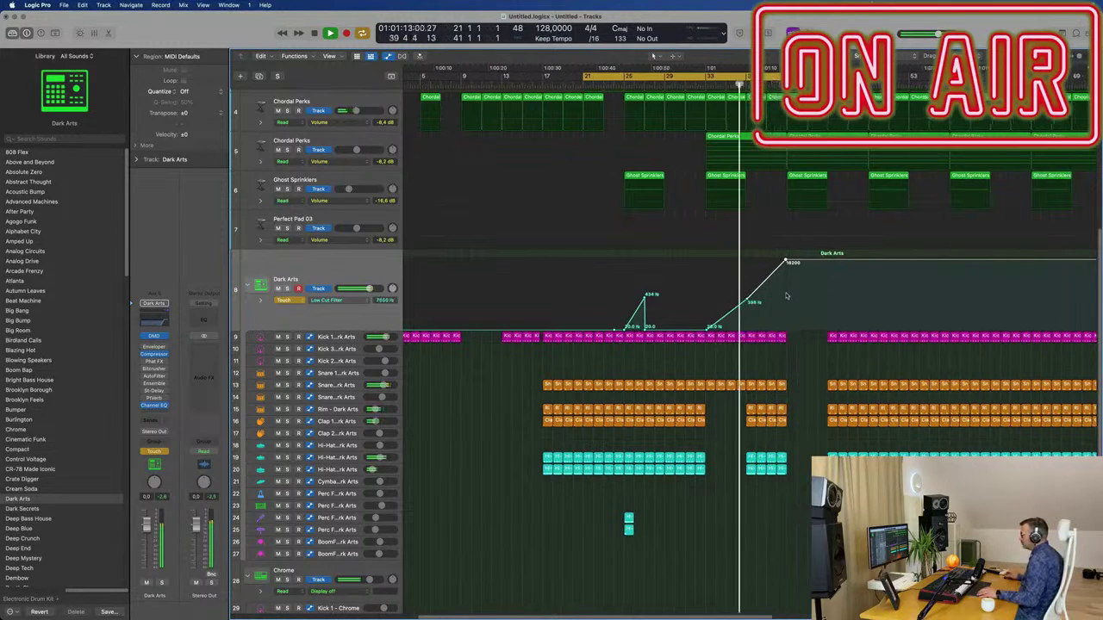
- Hold Dark Arts' Low Cut Filter high until about bar 45, and drop it to 20 Hz where the drums return
scroll(753, 313, down, 3)
scroll(758, 302, up, 1)
scroll(760, 289, up, 1)
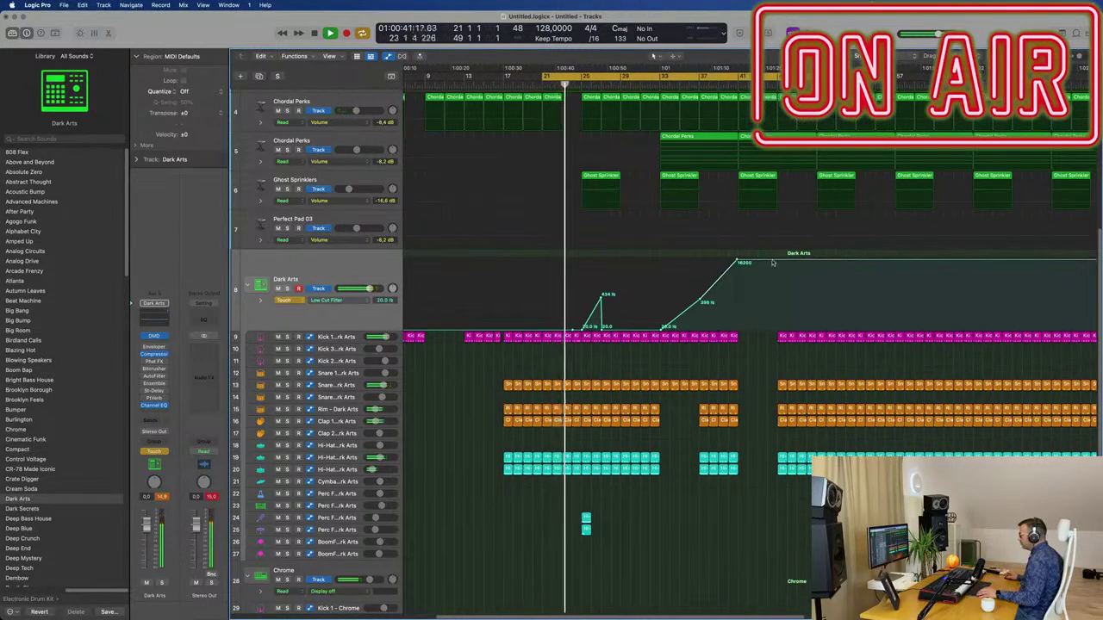
click(776, 259)
drag(778, 259, 778, 330)
- Extend the cycle range to bar 49 and delete the Ghost Sprinklers region at bar 41
drag(729, 85, 632, 177)
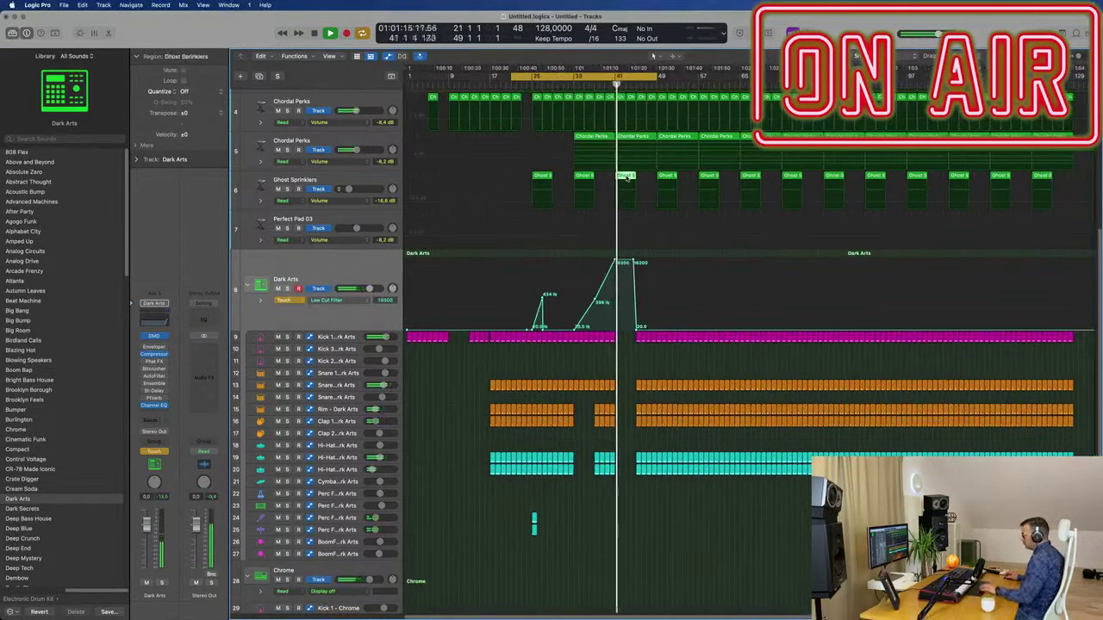
scroll(660, 142, up, 3)
scroll(659, 143, up, 2)
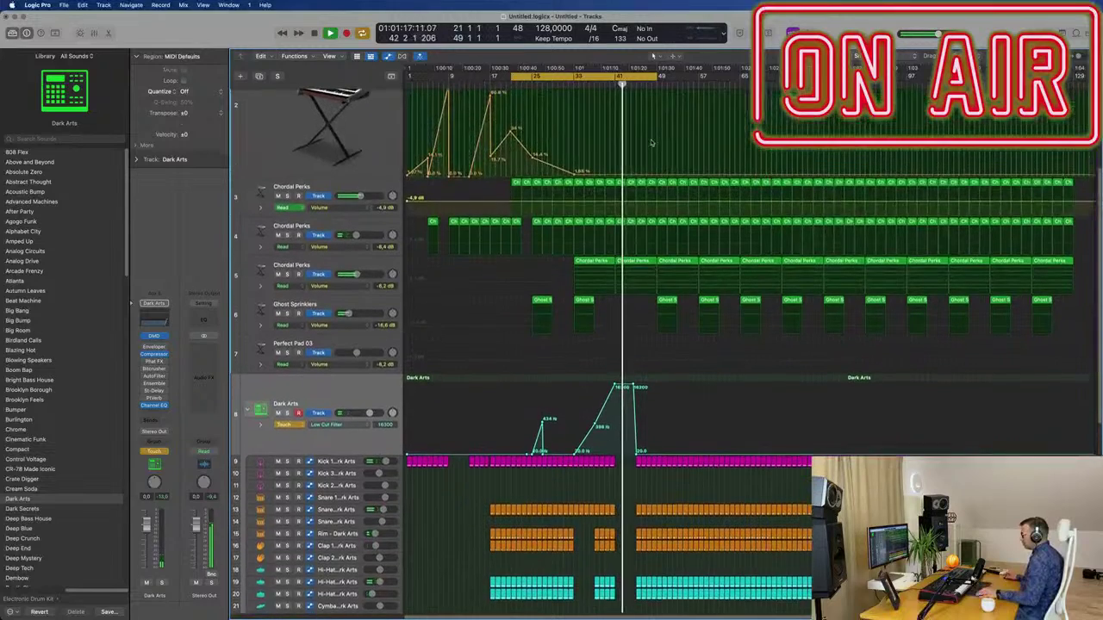
- Delete the first Chordal Perks track's regions between bars 41 and 49, and reduce the track heights
scroll(649, 188, up, 2)
scroll(650, 188, up, 2)
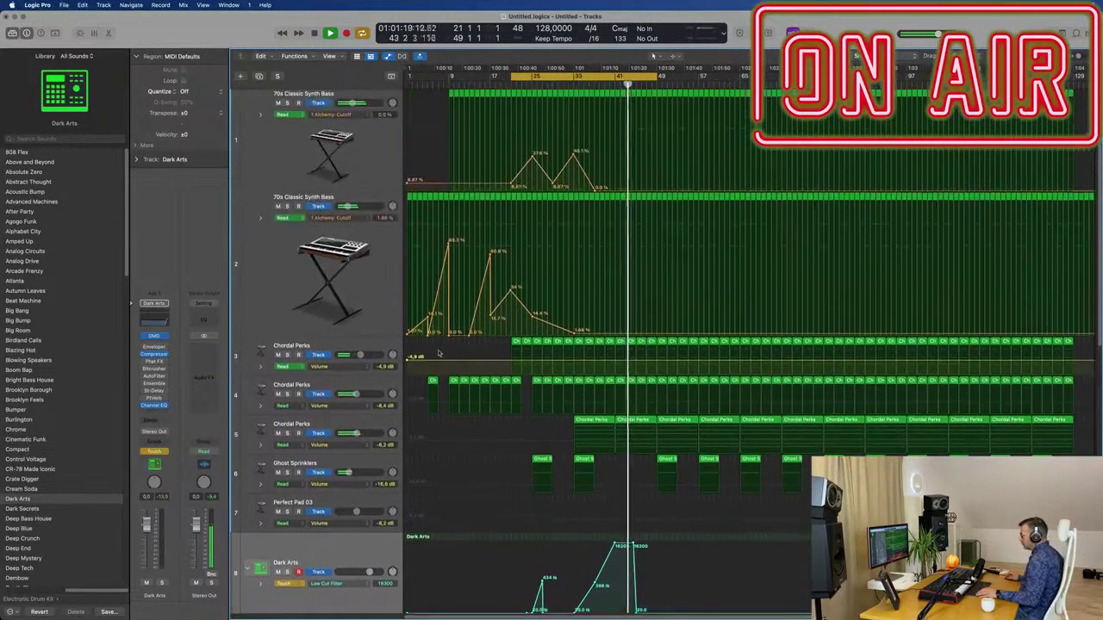
click(387, 345)
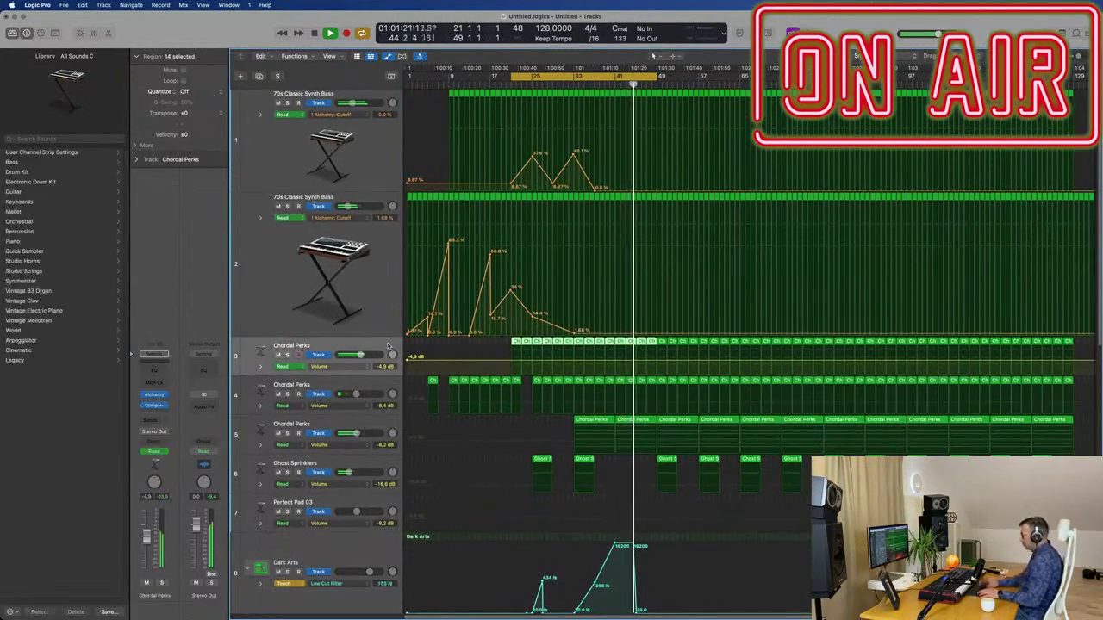
key(space)
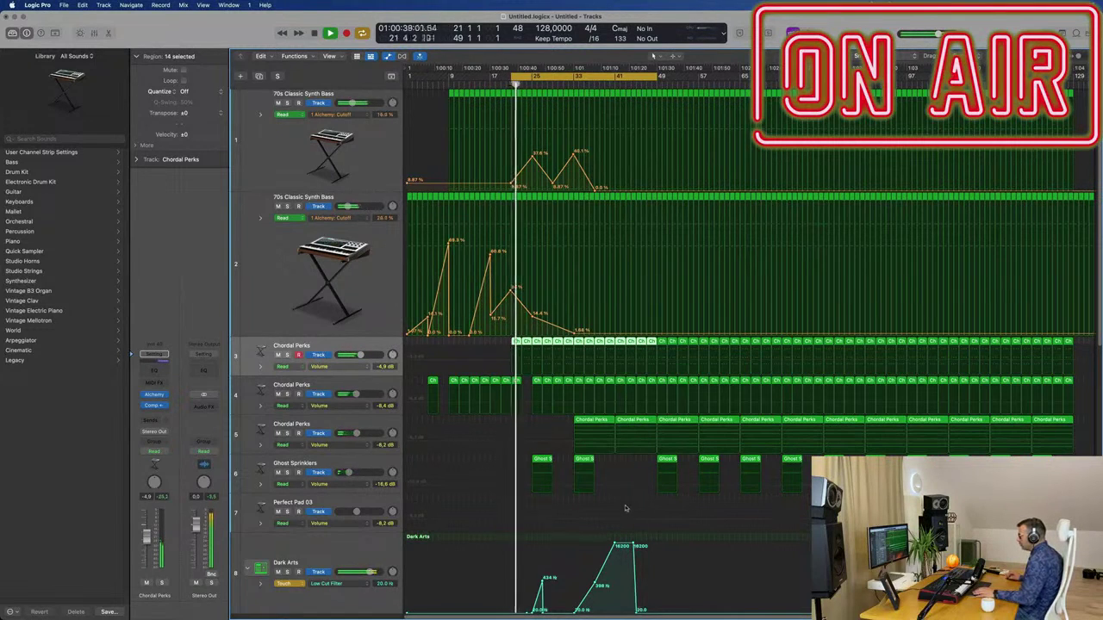
key(super+Up)
key(super+Up)
key(super+Up)
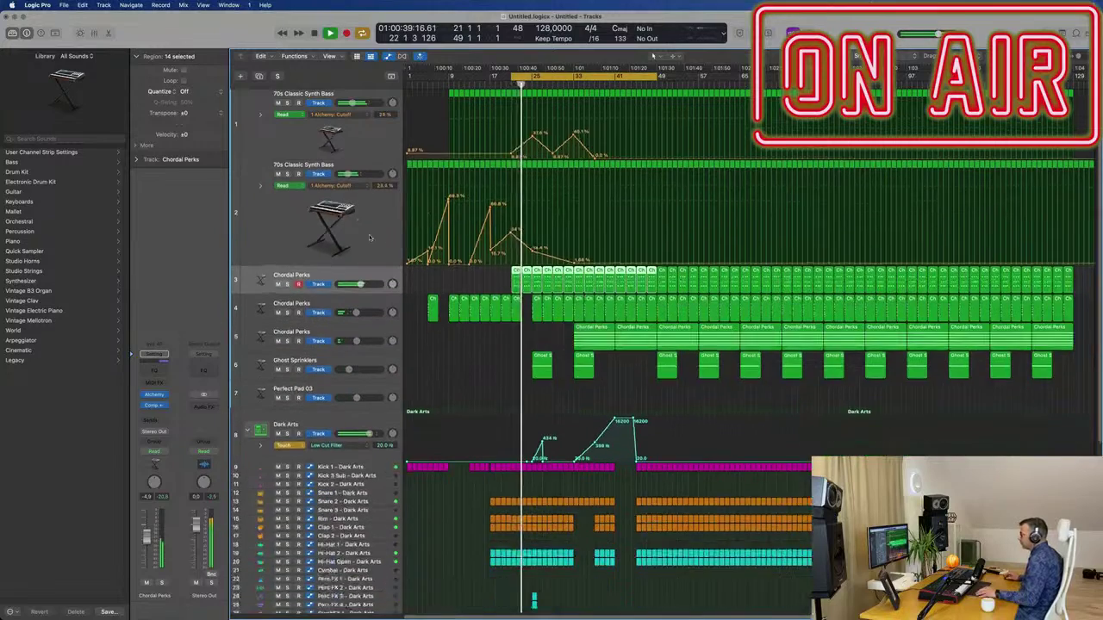
key(super+Up)
- Raise the second 70s Classic Synth Bass's cutoff automation from bar 41 to 12.7 % at bar 49
click(358, 222)
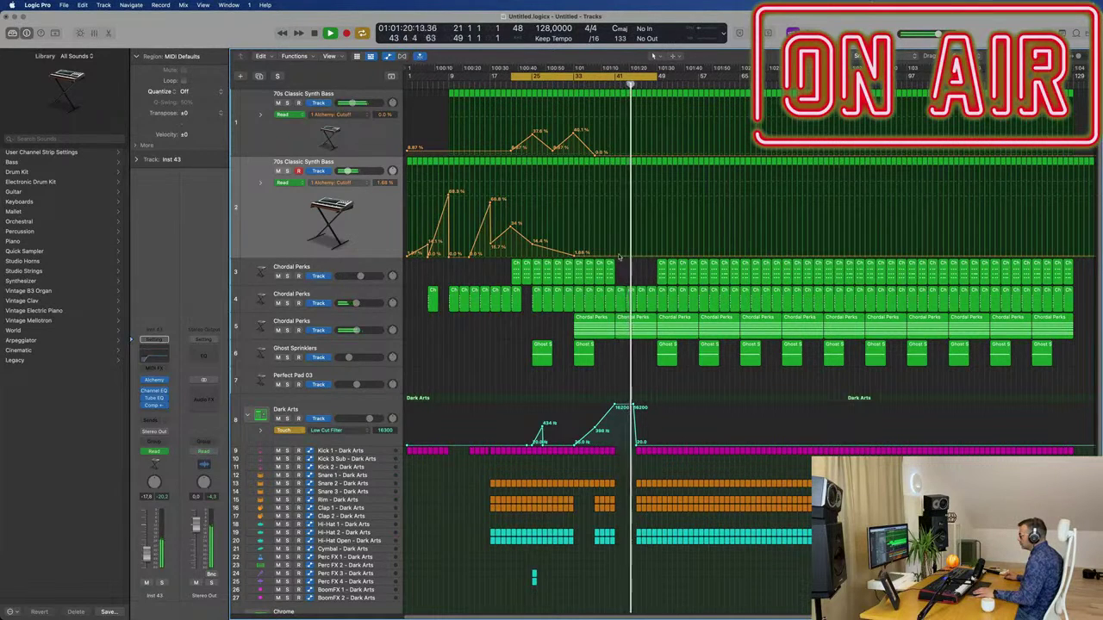
drag(655, 257, 656, 245)
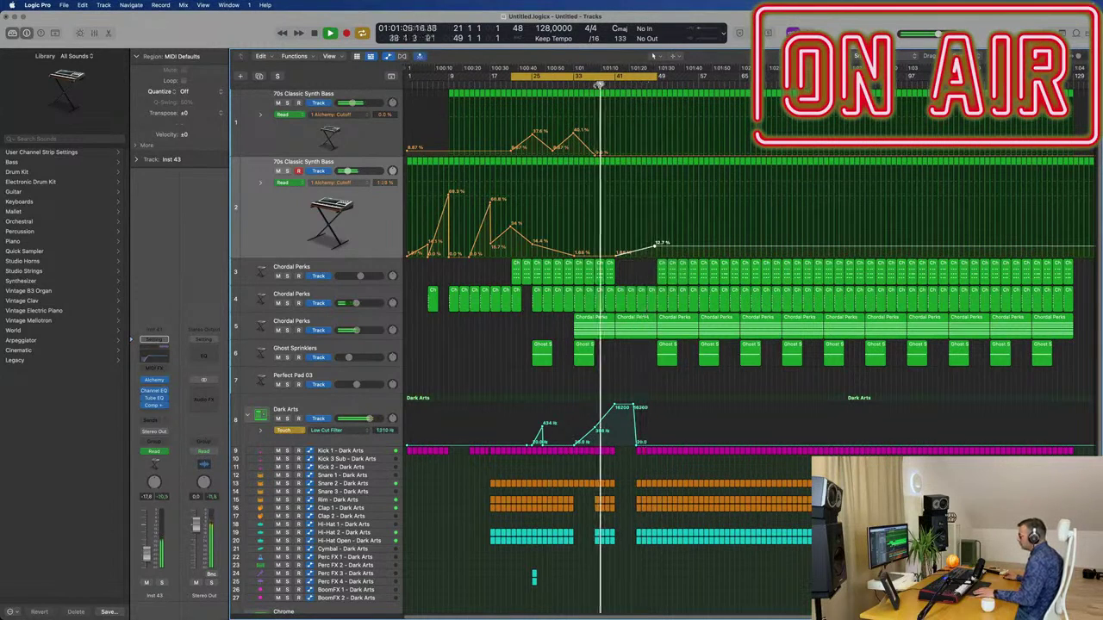
- Set Dark Arts' Low Cut Filter automation to 775 Hz from bar 45, and drop it to 20 Hz at bar 49
scroll(642, 373, down, 3)
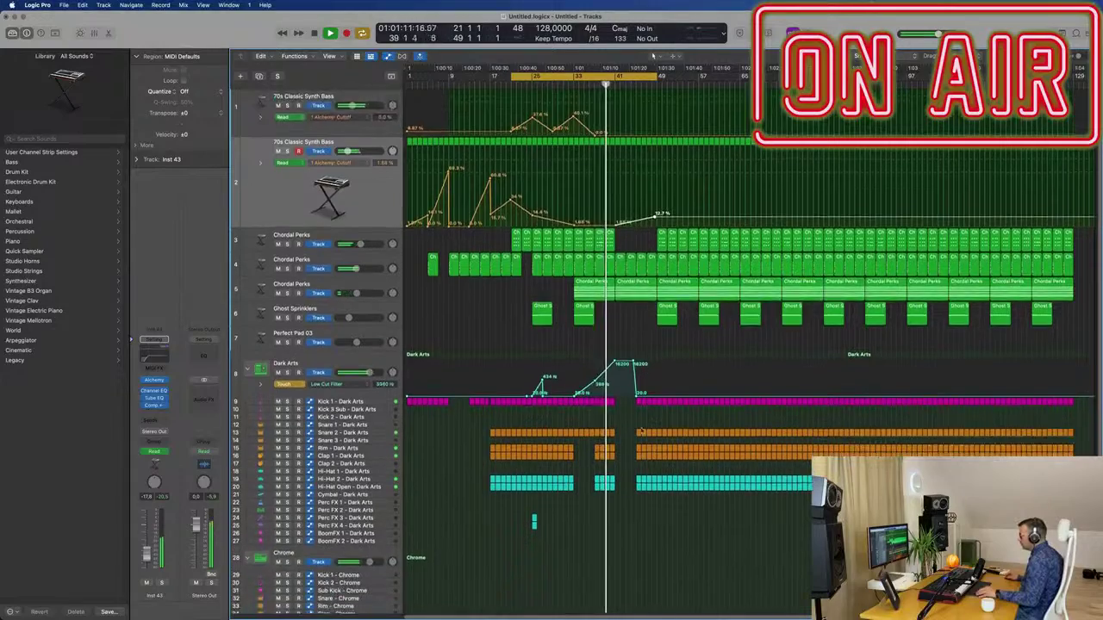
scroll(640, 477, down, 5)
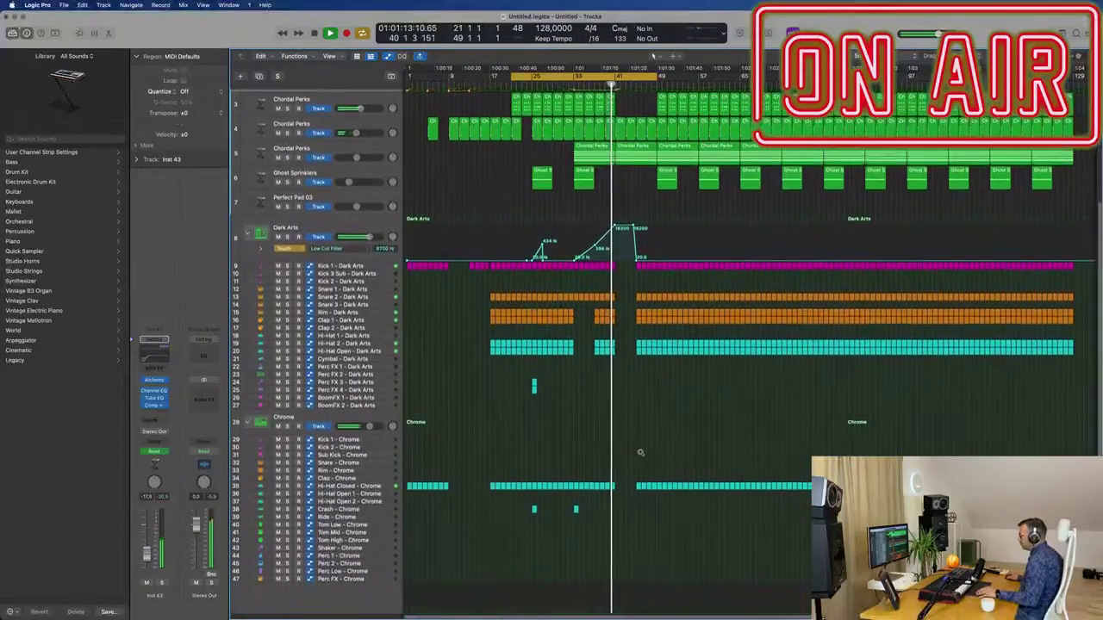
key(super+Right)
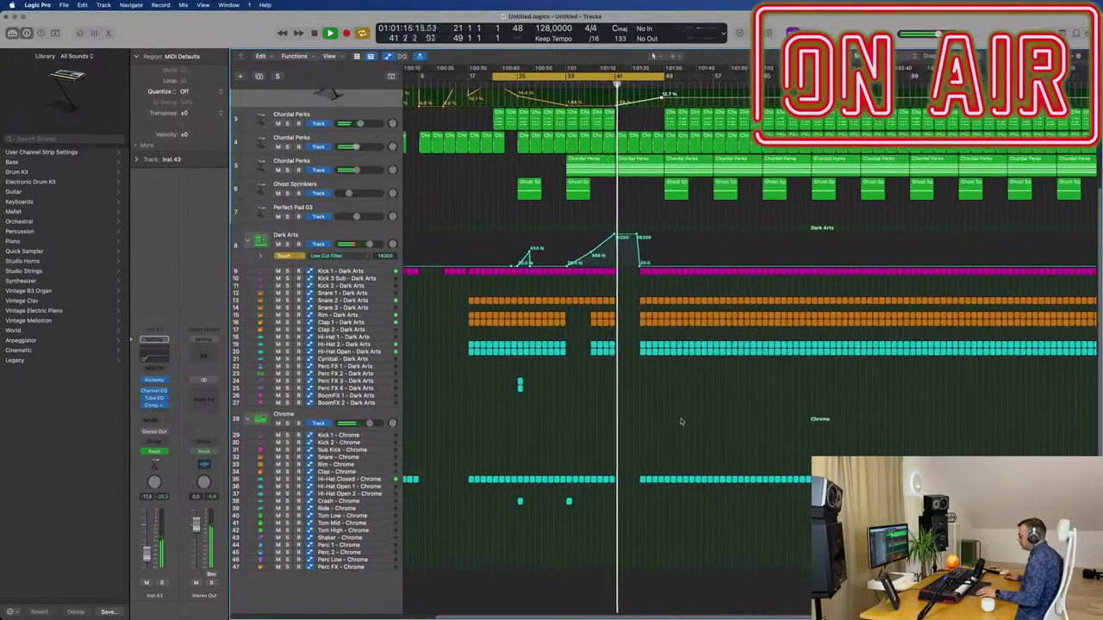
key(super+Right)
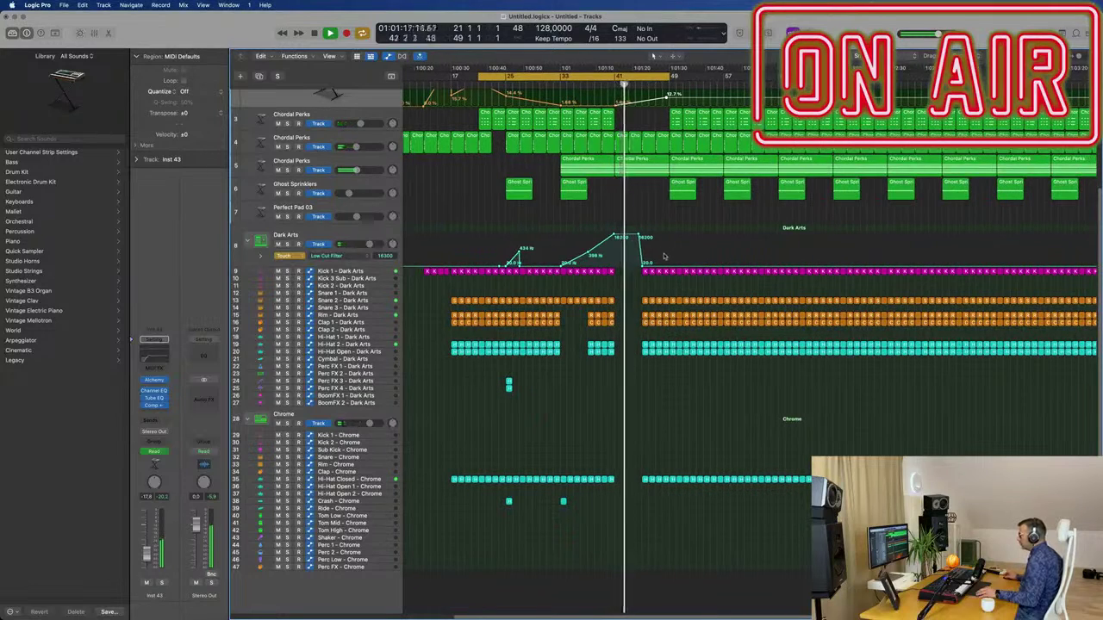
mouse_move(642, 263)
mouse_down()
mouse_move(642, 239)
mouse_move(644, 250)
mouse_up()
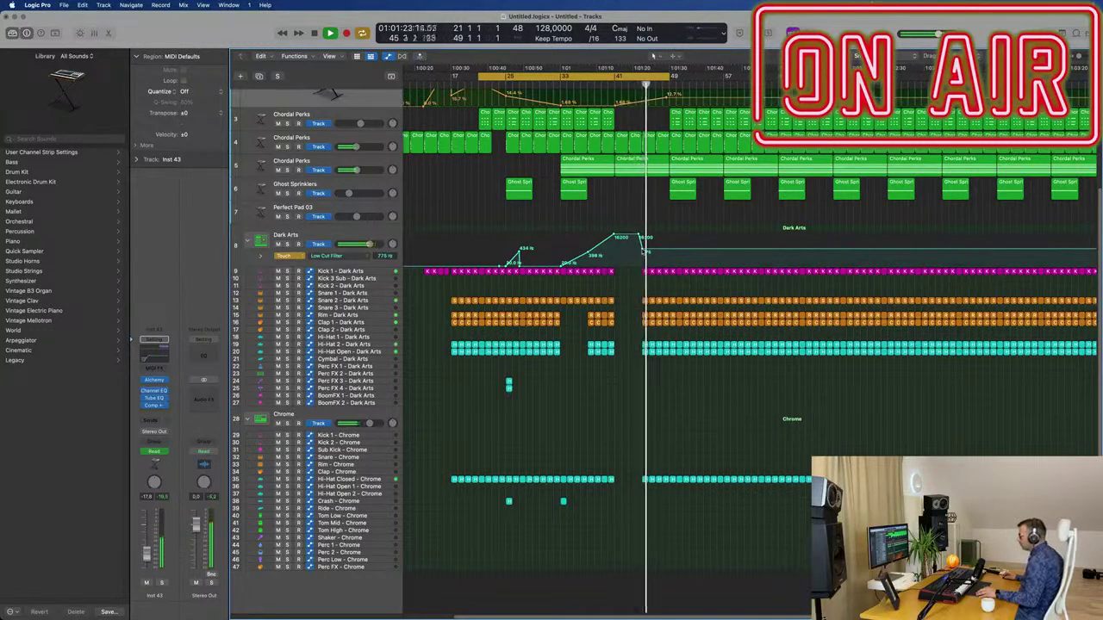
key(super+Right)
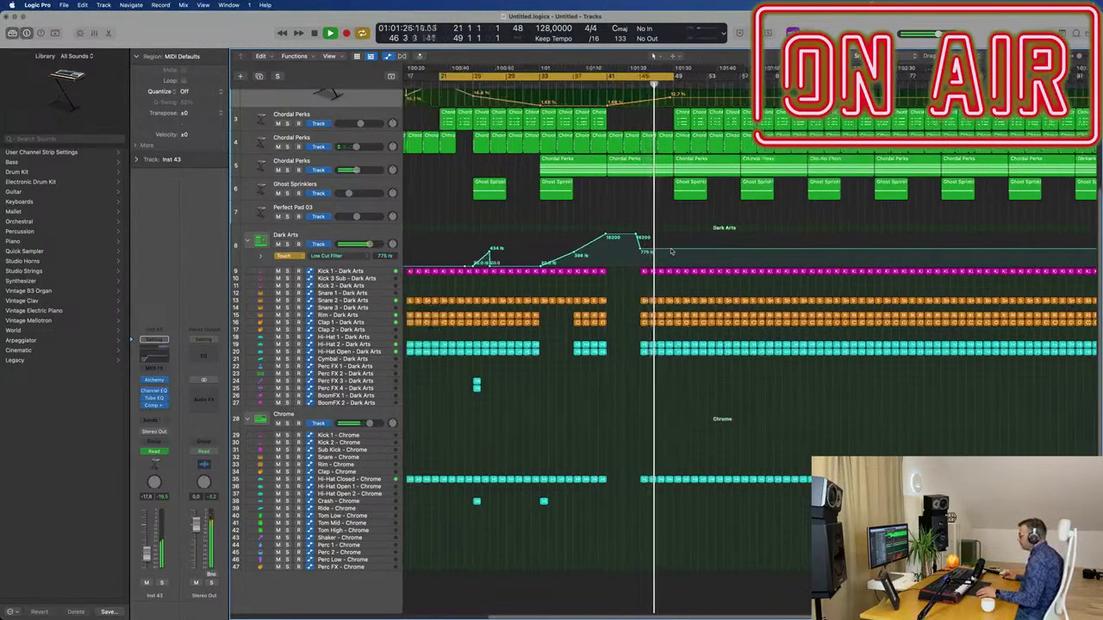
drag(673, 249, 668, 261)
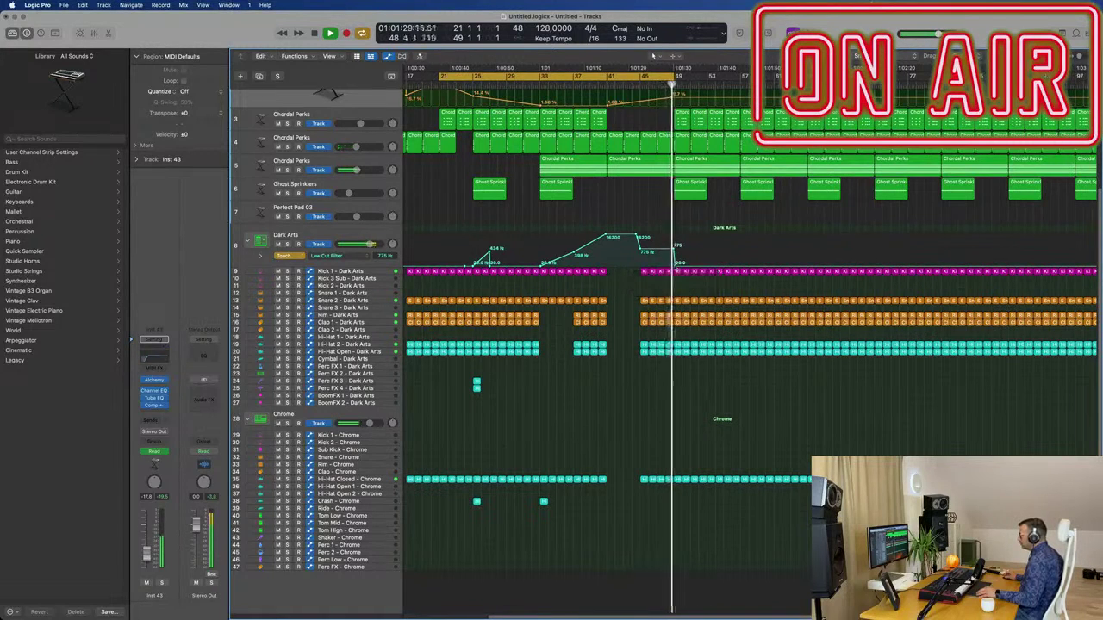
- Redefine the cycle range so it runs from bar 41 to bar 62
click(658, 75)
drag(678, 75, 728, 81)
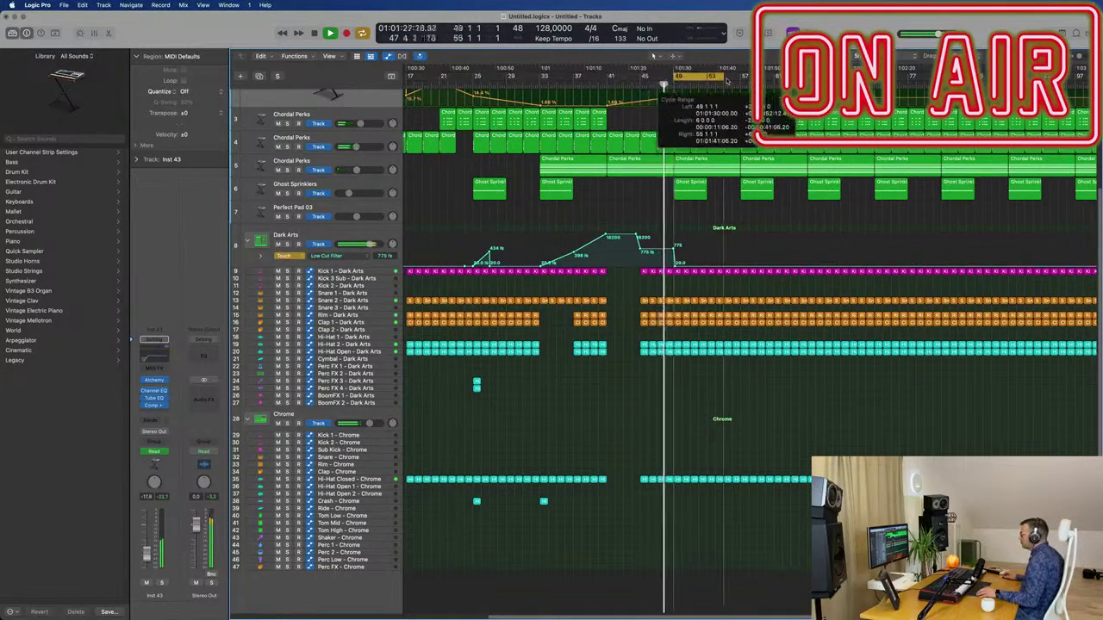
drag(607, 76, 780, 80)
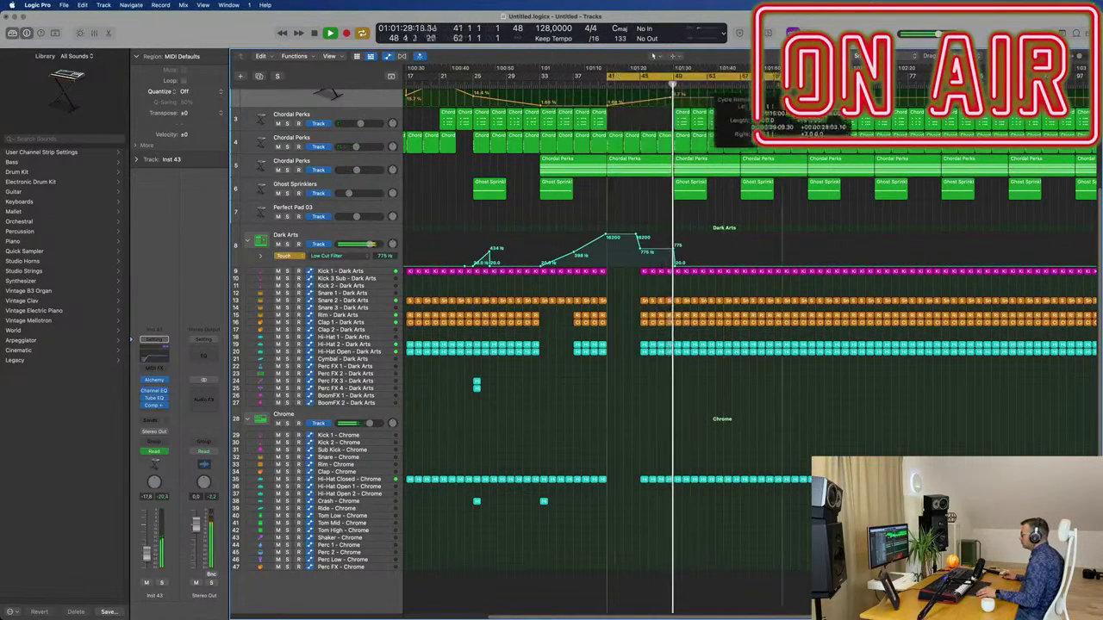
key(super+Left)
scroll(716, 233, up, 3)
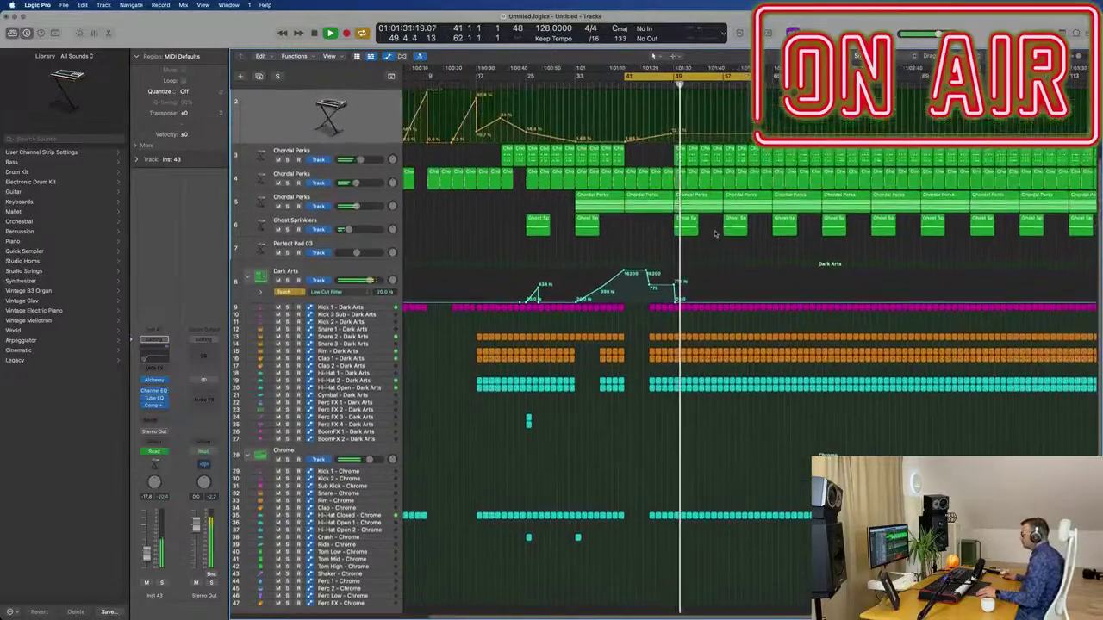
- Raise the first 70s Classic Synth Bass's cutoff automation from bar 49 to 24.5 % at bar 57, and select the third Chordal Perks track
key(super+Right)
scroll(714, 234, up, 4)
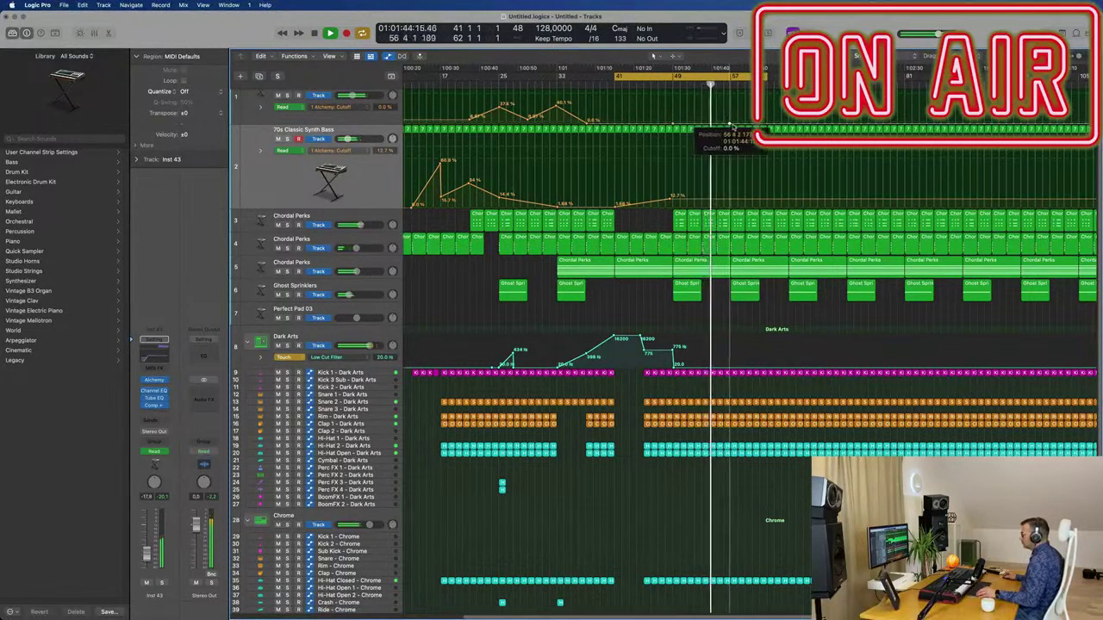
drag(731, 126, 733, 118)
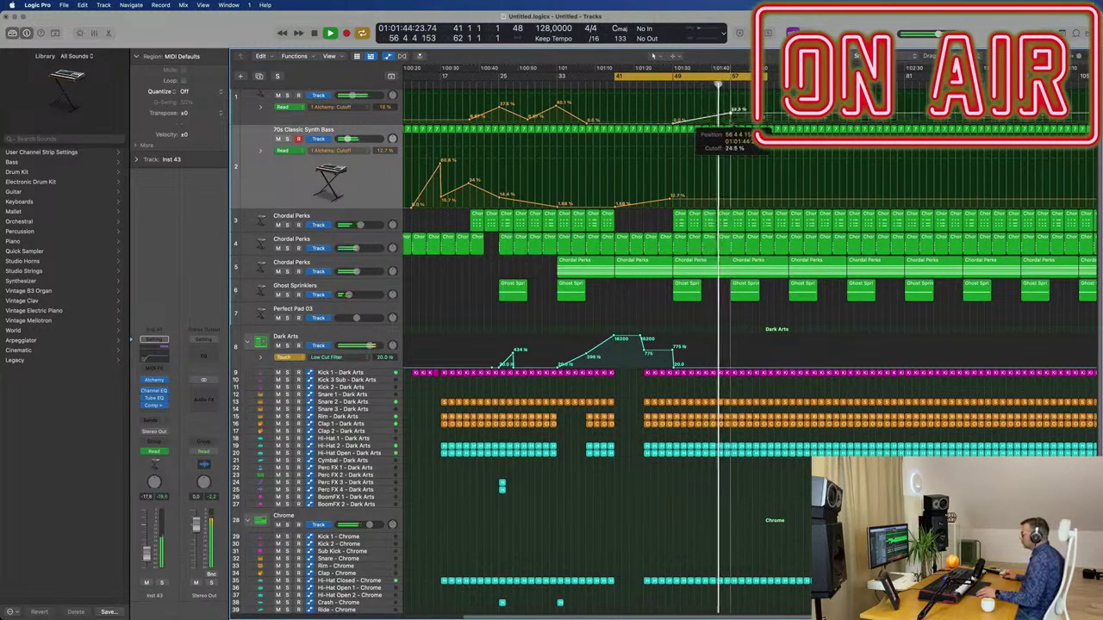
click(374, 268)
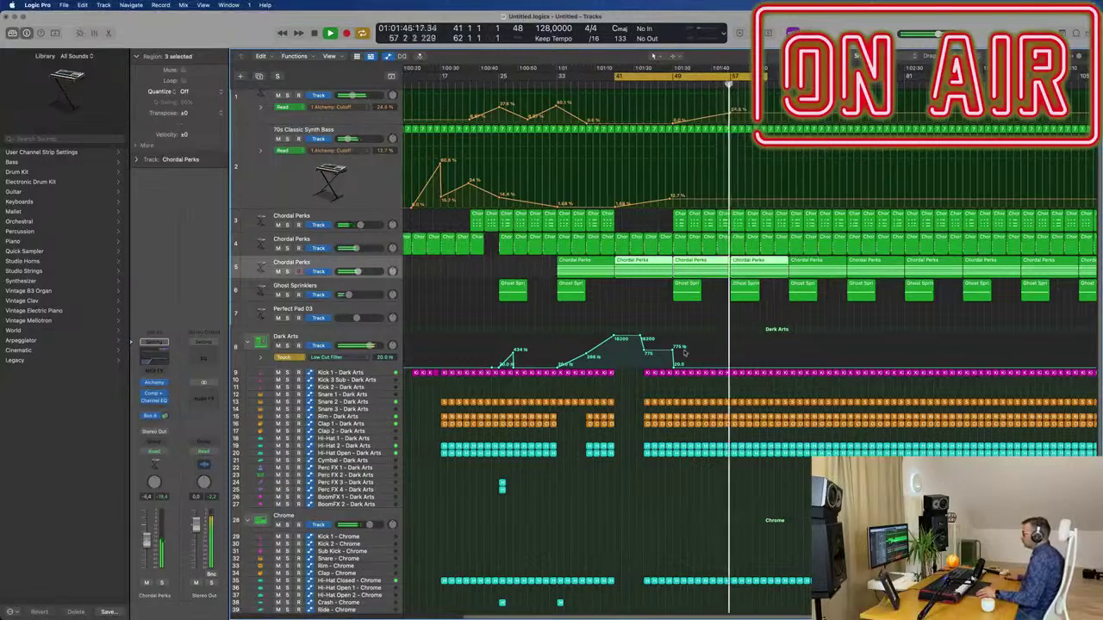
- Copy the Perc FX, closed hi-hat and crash regions at bar 25 to bar 65
key(super+Left)
key(super+Left)
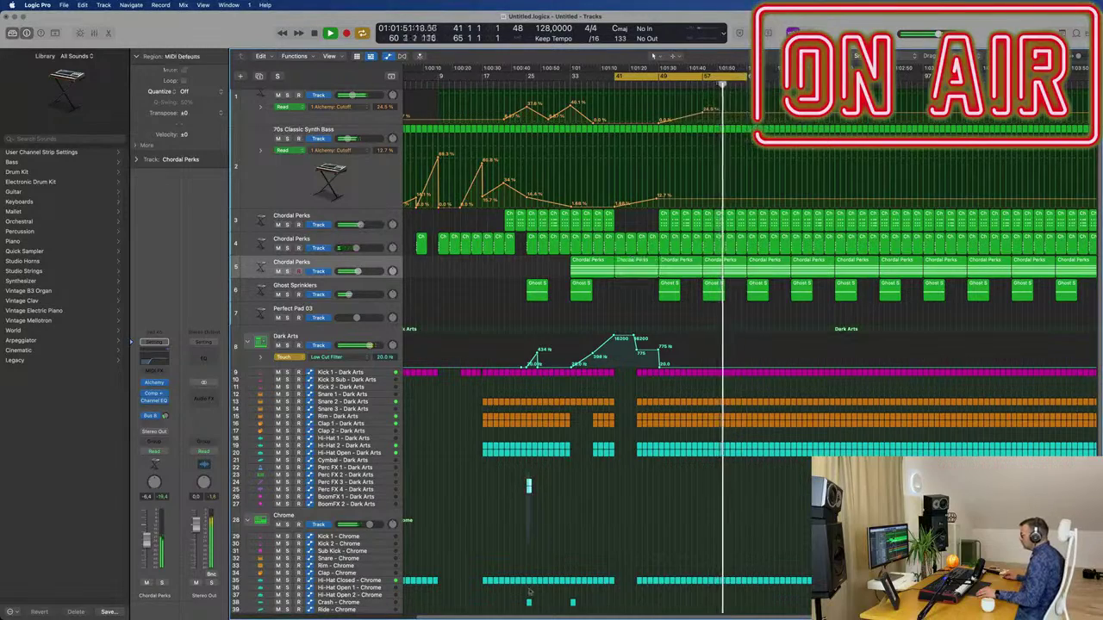
scroll(530, 573, down, 2)
drag(529, 471, 750, 473)
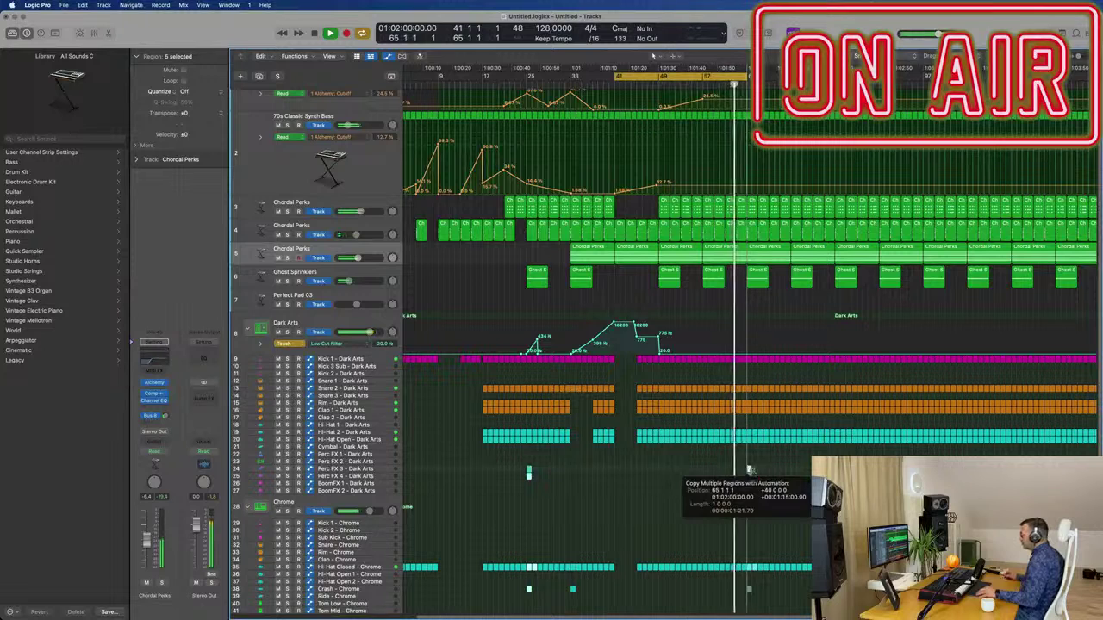
drag(749, 470, 748, 470)
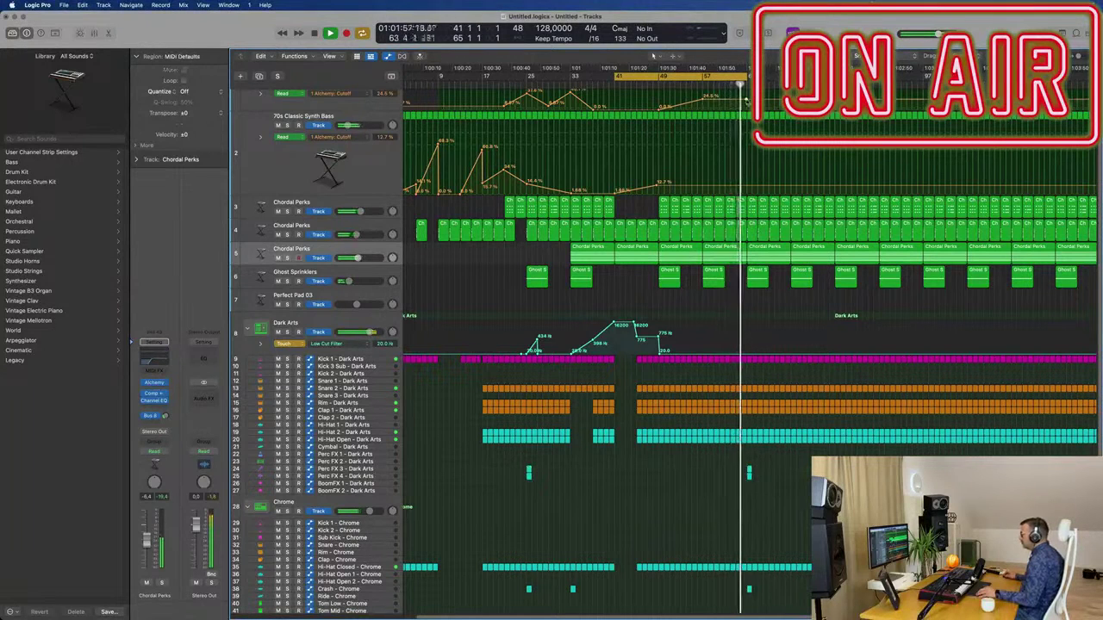
- Raise both synth basses' cutoff automation towards bar 65, taking the second from 12.7 % at bar 57 to 38.3 %
scroll(664, 344, up, 2)
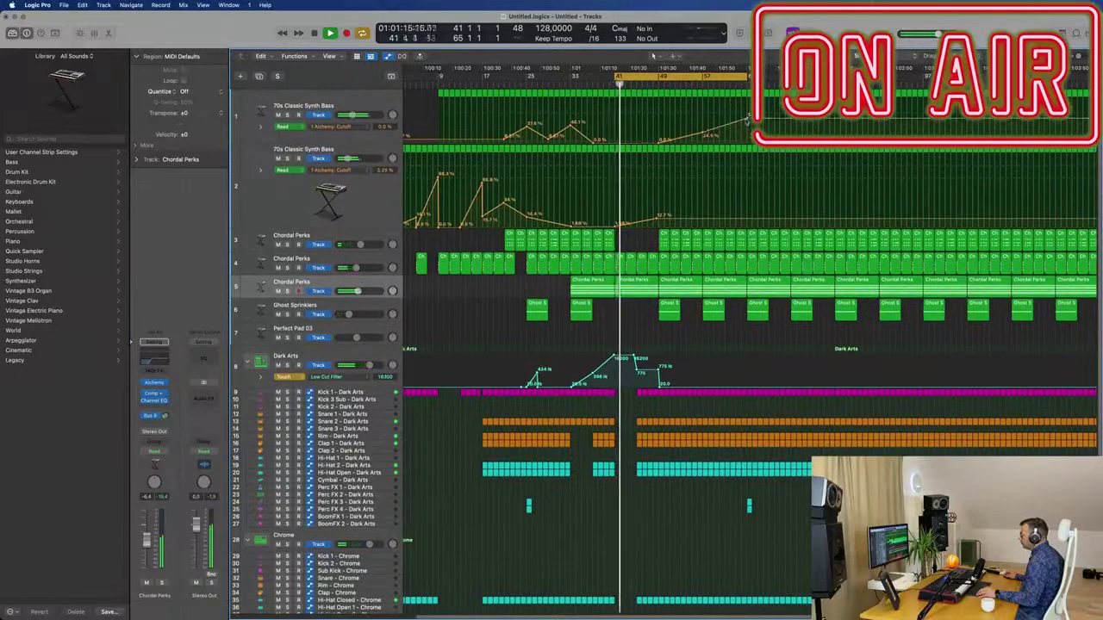
click(698, 86)
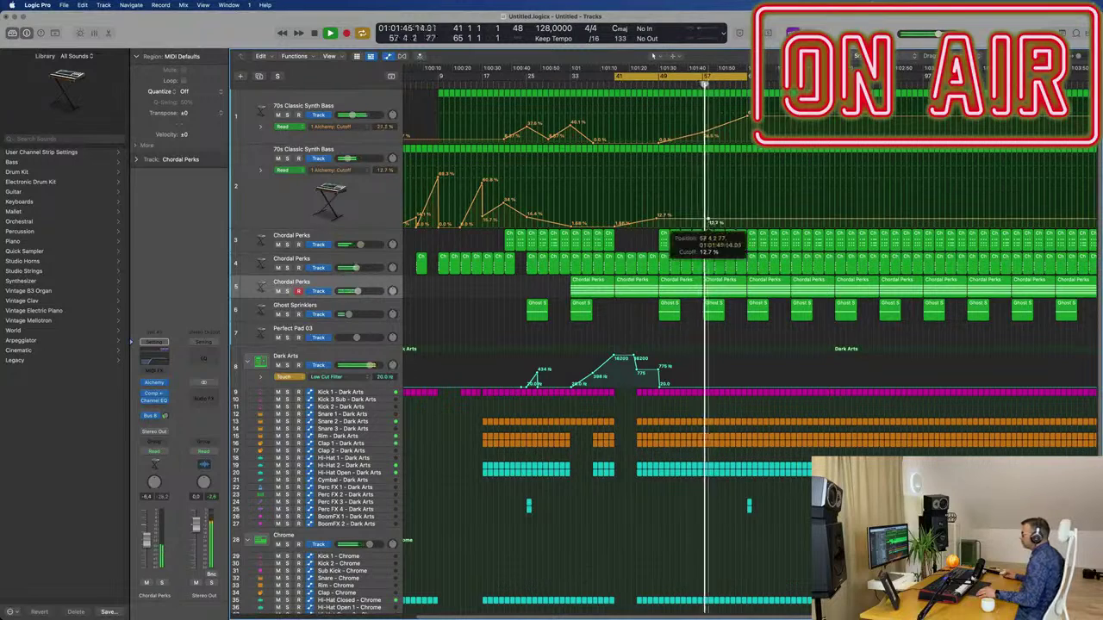
drag(750, 222, 753, 202)
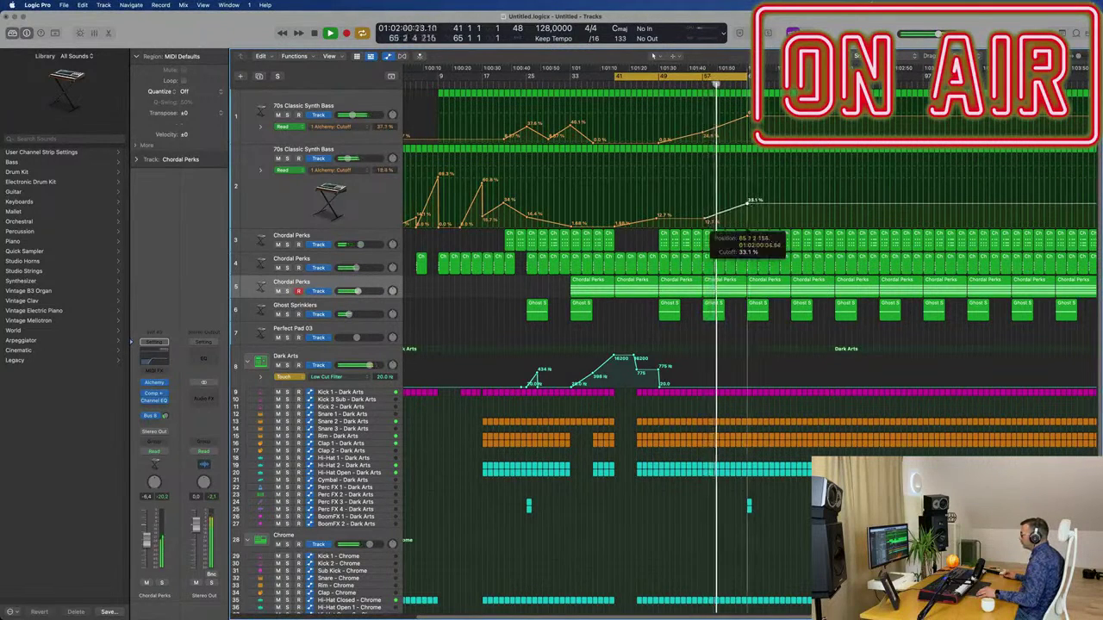
drag(747, 203, 747, 199)
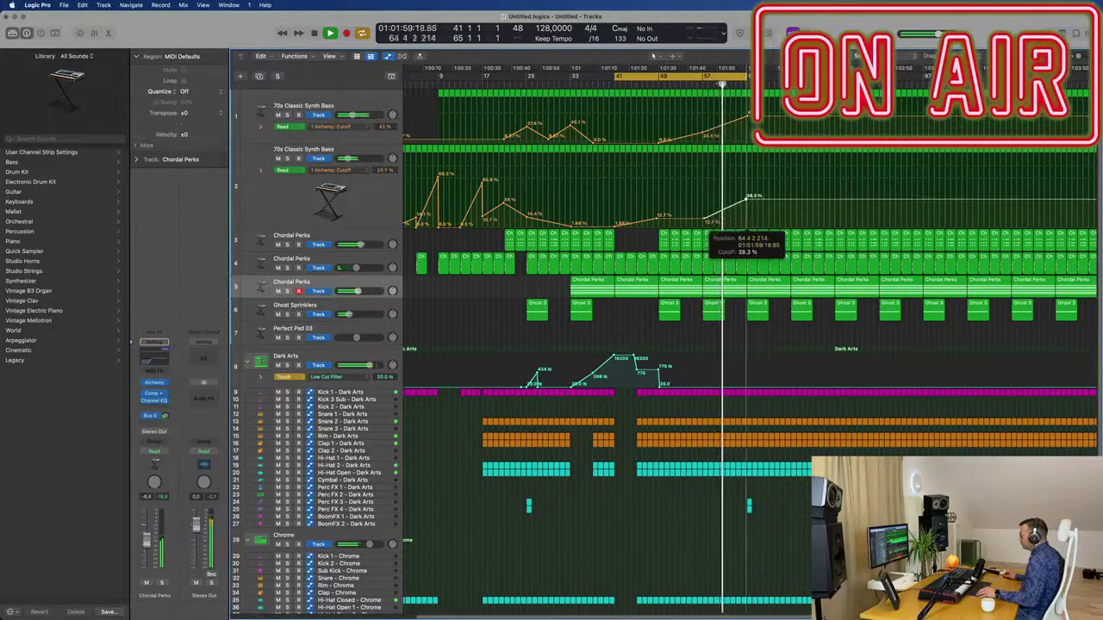
- Delete the Dark Arts kick, snare, rim, clap and hi-hat regions from bar 65 to bar 77
key(super+Left)
key(super+Left)
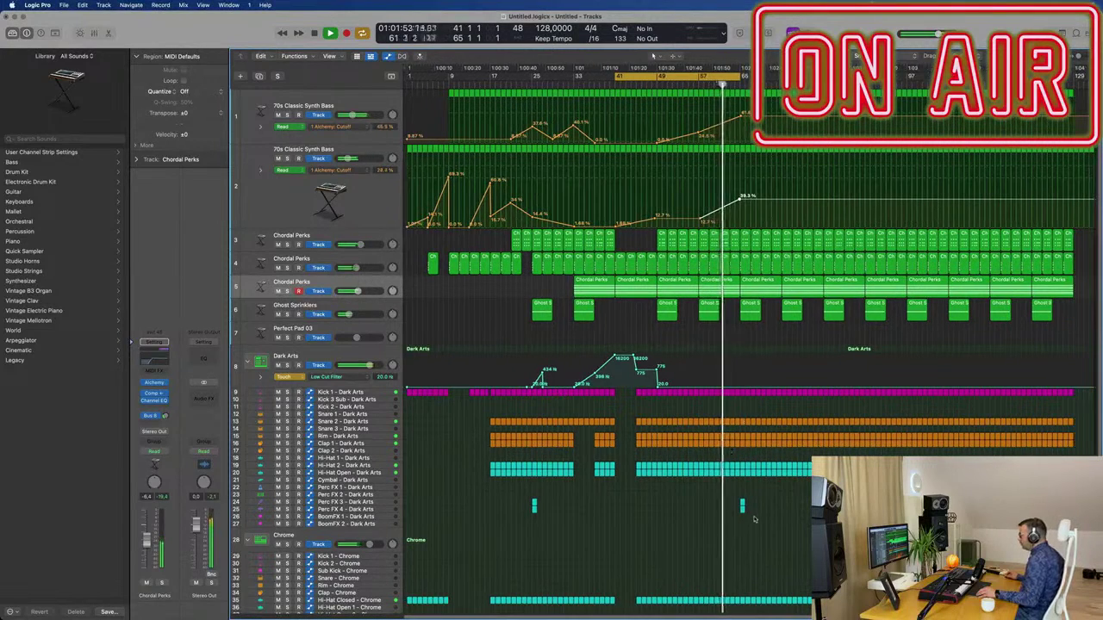
key(super+Right)
key(super+Right)
key(super+Right)
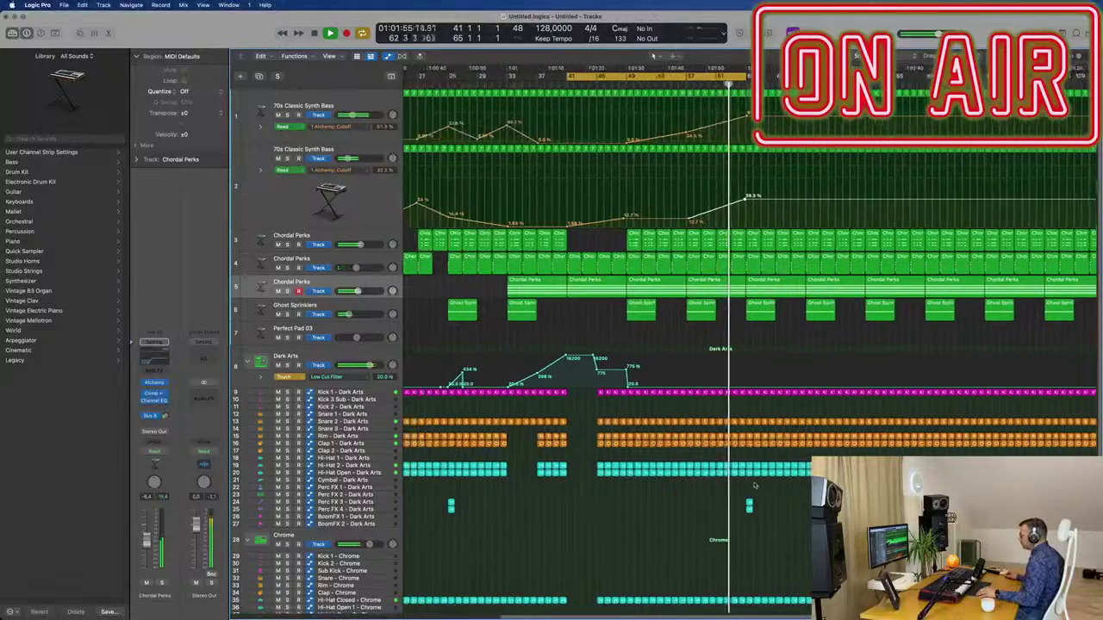
key(Delete)
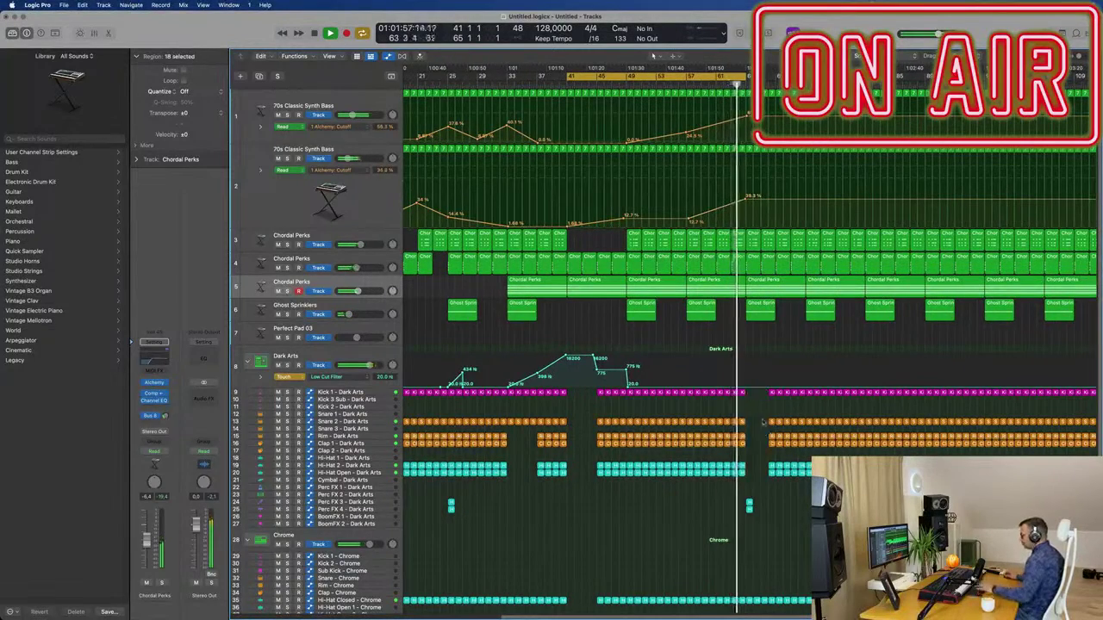
drag(763, 389, 809, 466)
key(Delete)
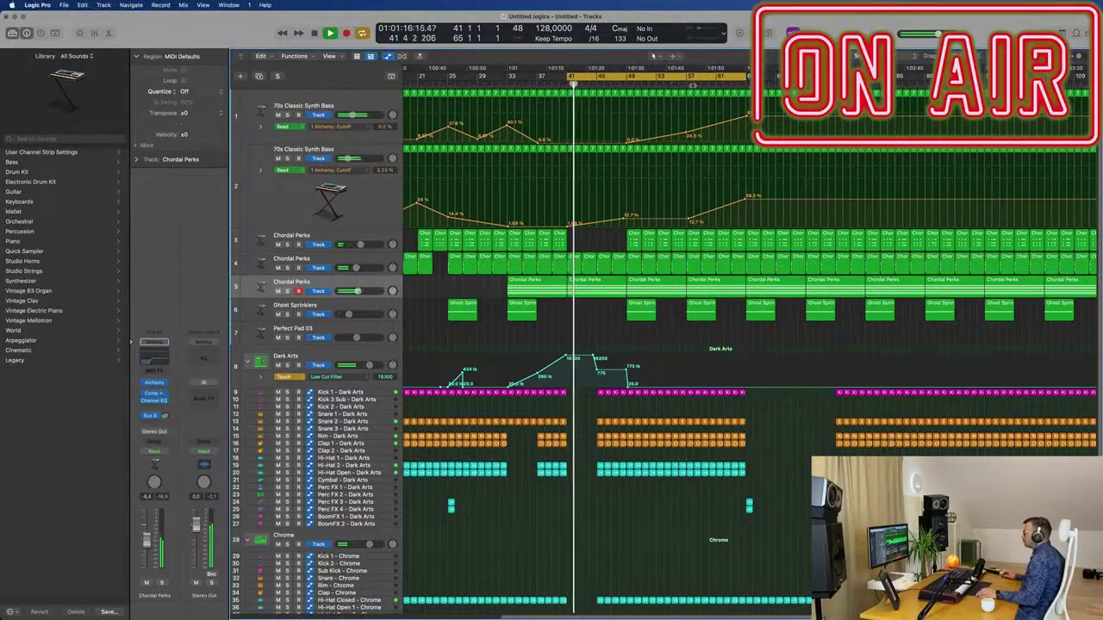
- Extend the cycle range to bar 81 and audition the transition into the drum breakdown at bar 65
key(super+Left)
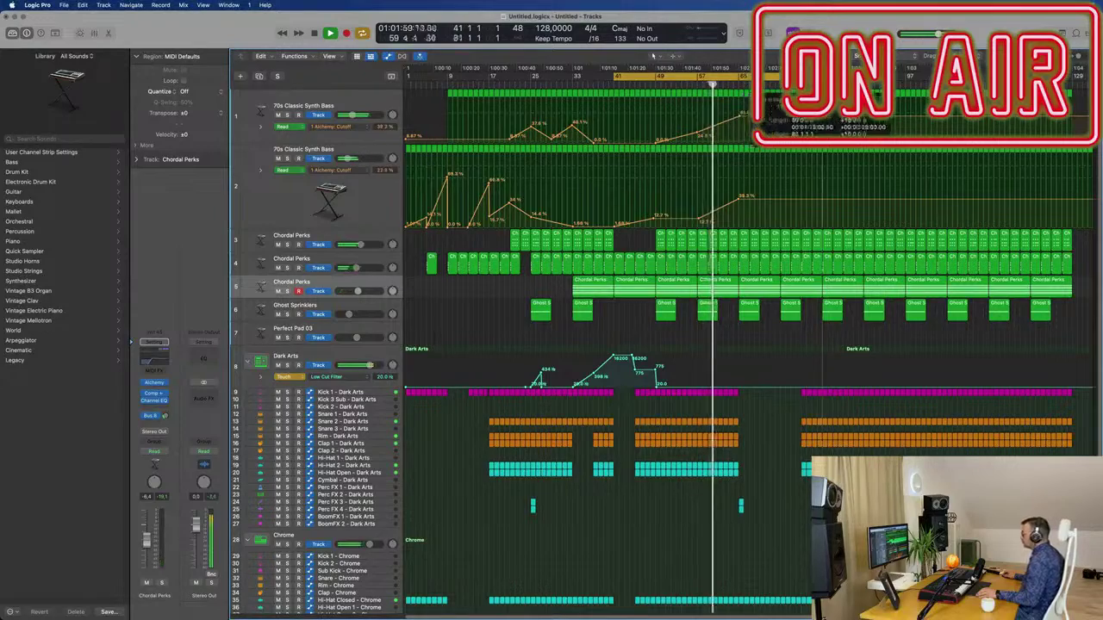
scroll(765, 405, up, 7)
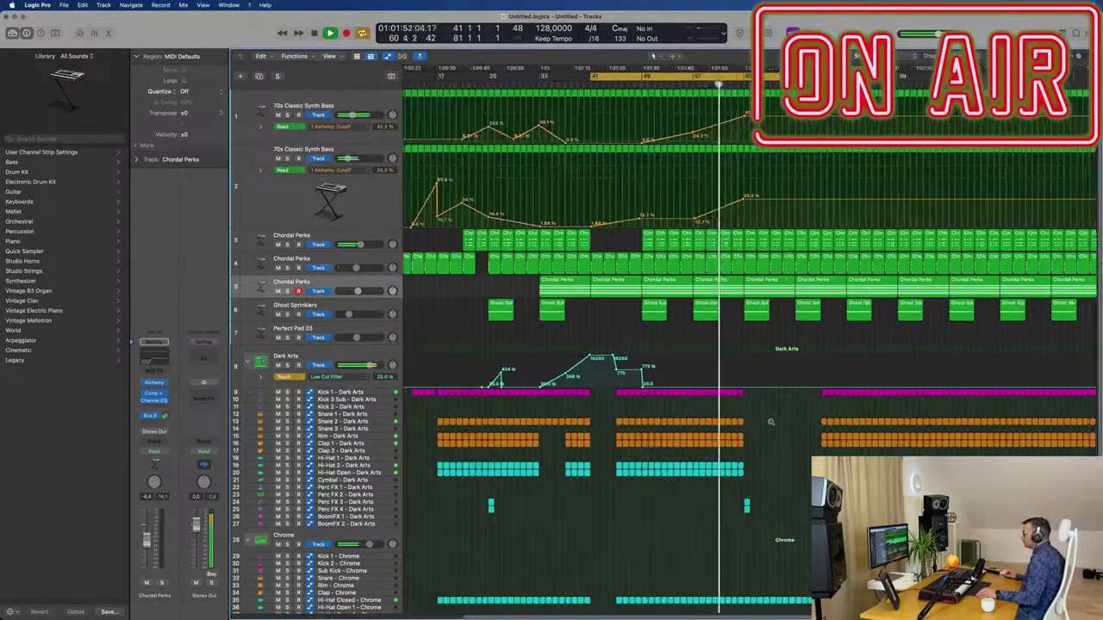
scroll(799, 432, down, 5)
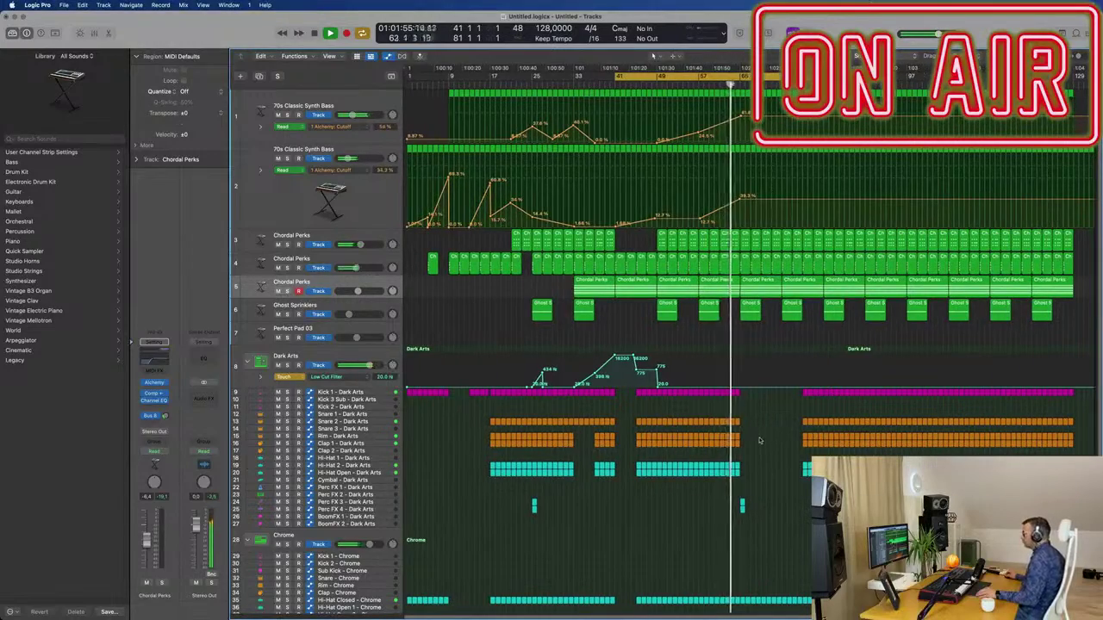
scroll(762, 440, up, 5)
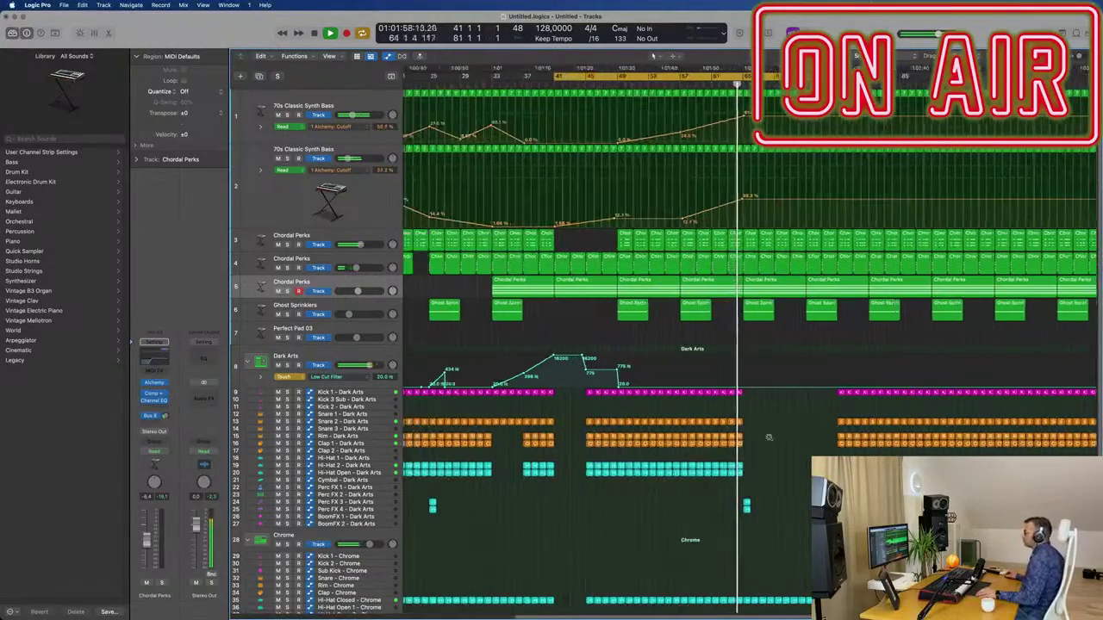
scroll(772, 441, down, 3)
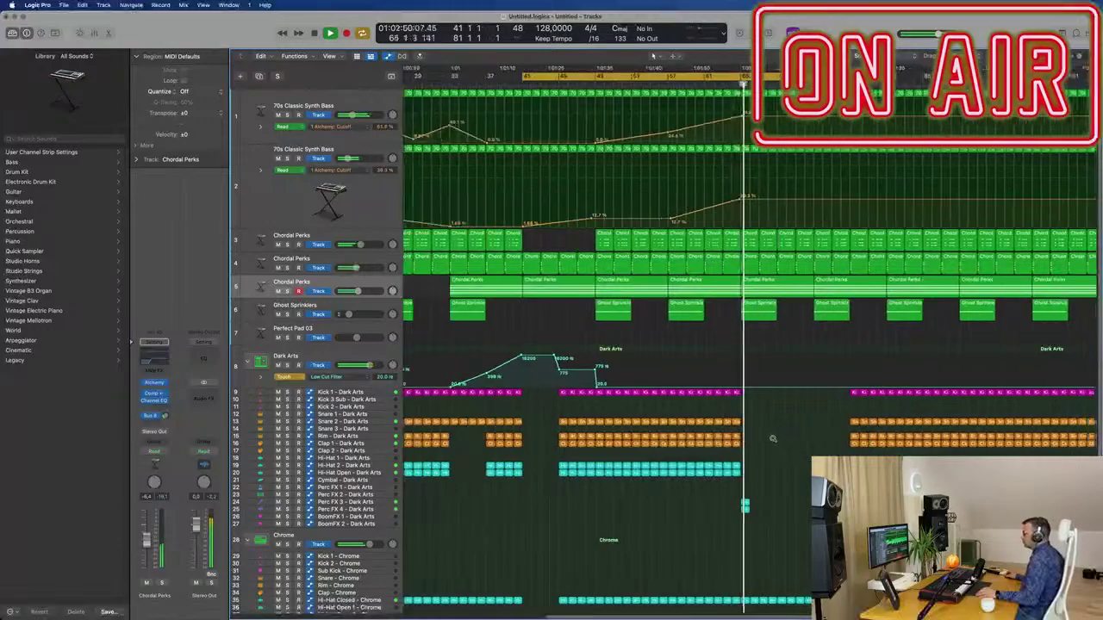
scroll(784, 430, down, 2)
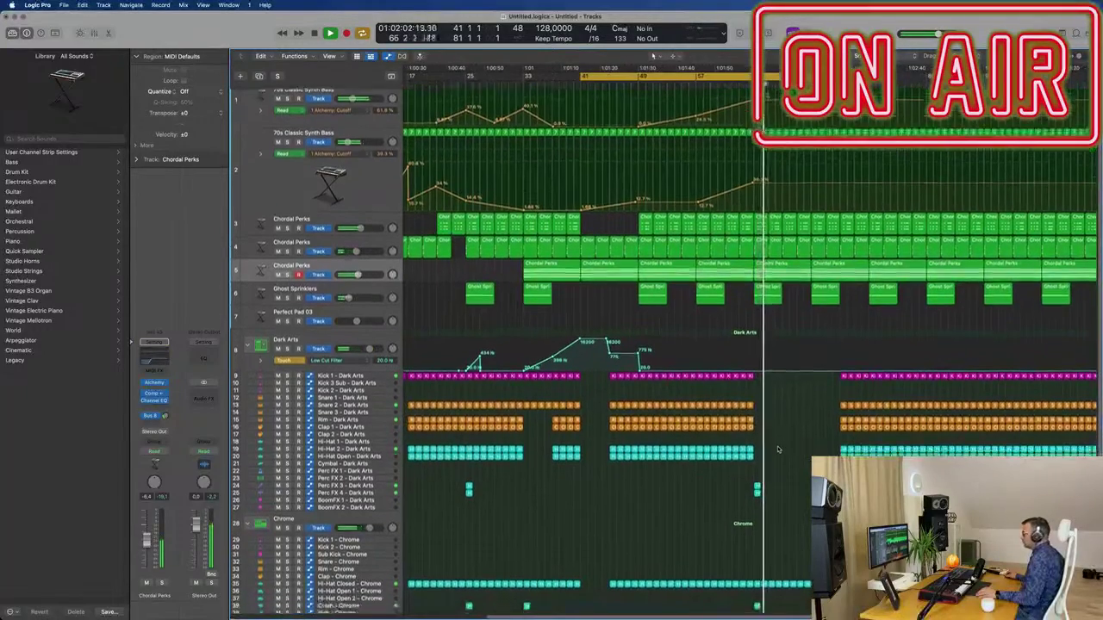
scroll(812, 347, up, 1)
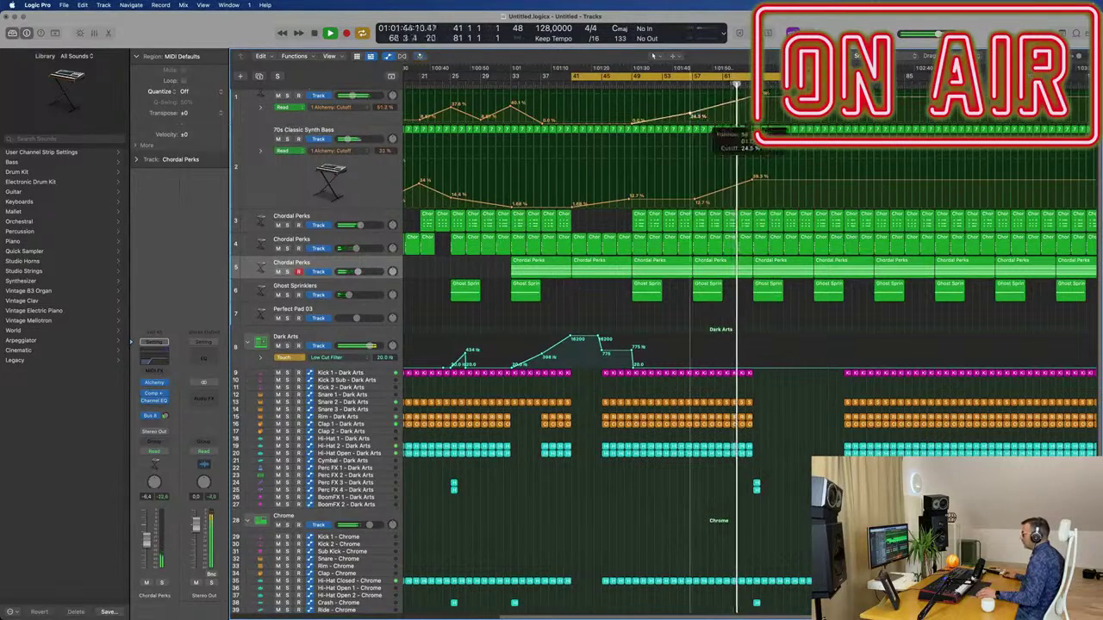
scroll(977, 287, up, 2)
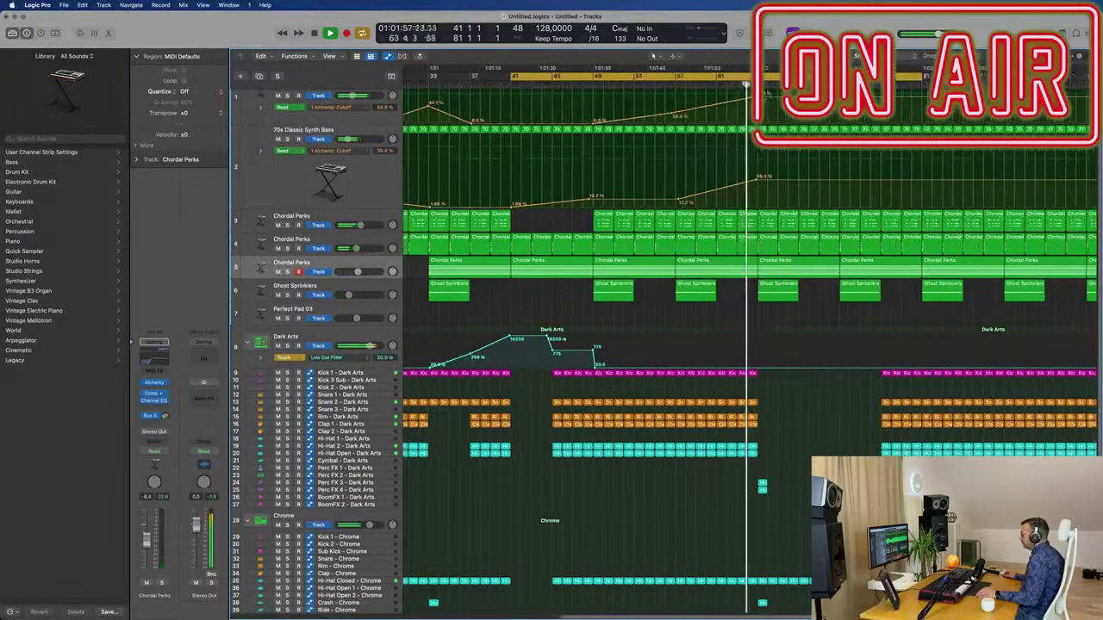
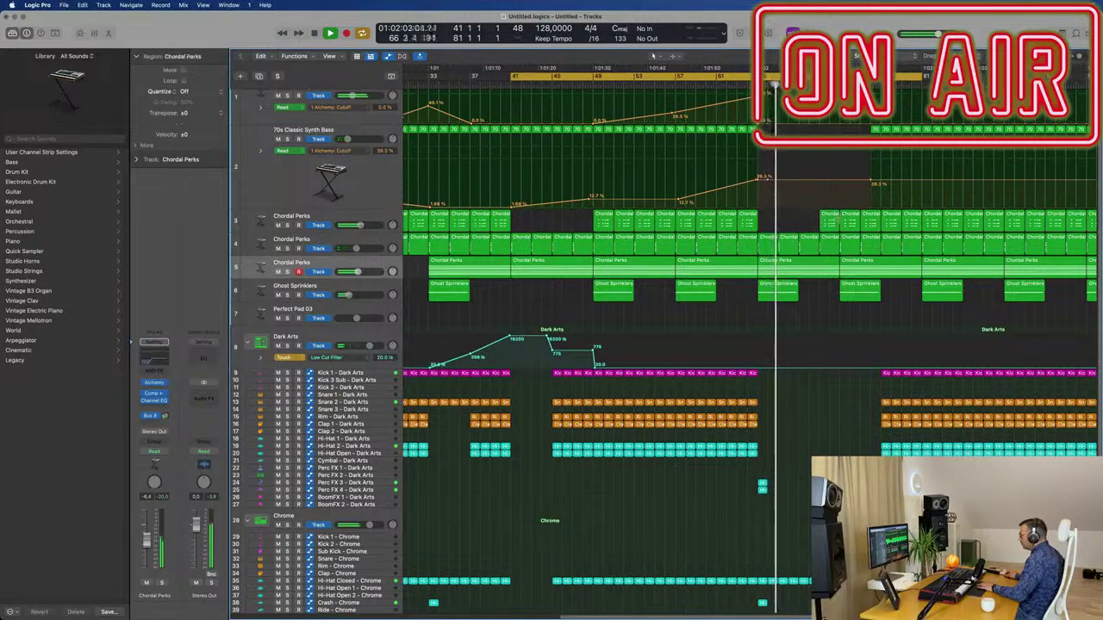
- Delete more first Chordal Perks regions up to bar 75, and the second 70s Classic Synth Bass's regions up to bar 81
click(847, 222)
key(BackSpace)
drag(888, 131, 911, 131)
key(BackSpace)
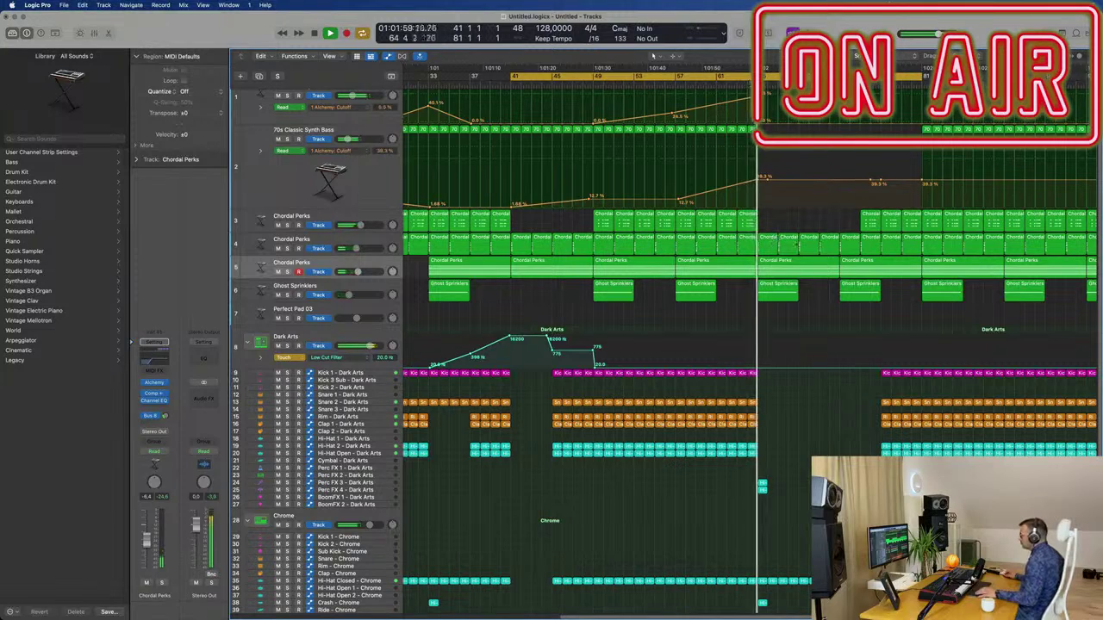
- Delete the second Chordal Perks track's regions between bars 67 and 75
key(BackSpace)
click(810, 241)
key(BackSpace)
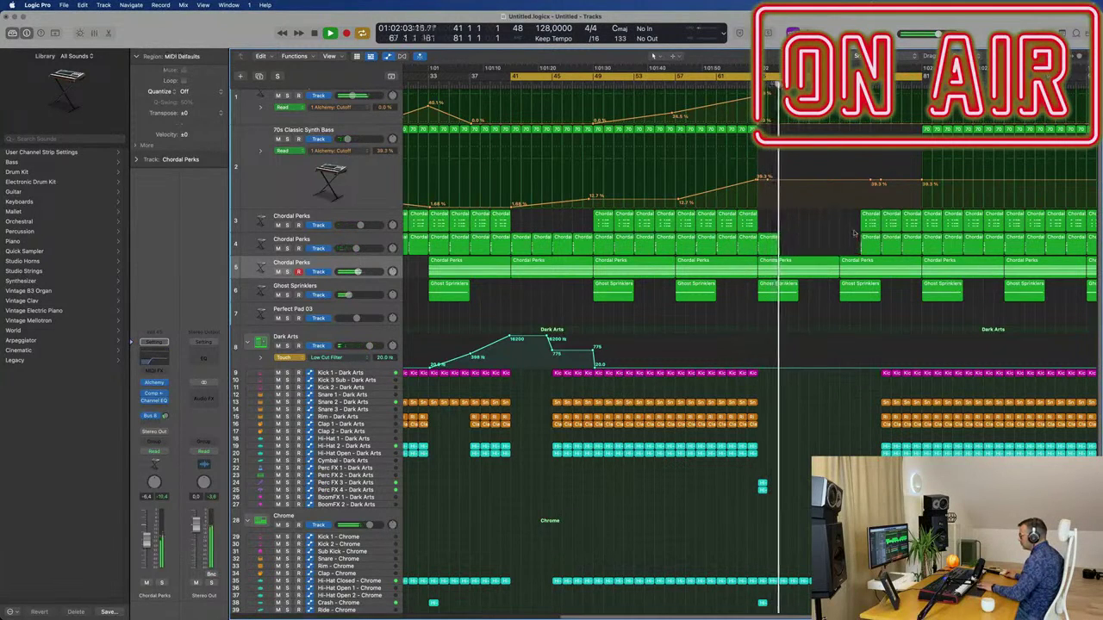
- Delete the first and second Chordal Perks tracks' regions from bar 75 to bar 81
drag(852, 227, 899, 244)
key(Delete)
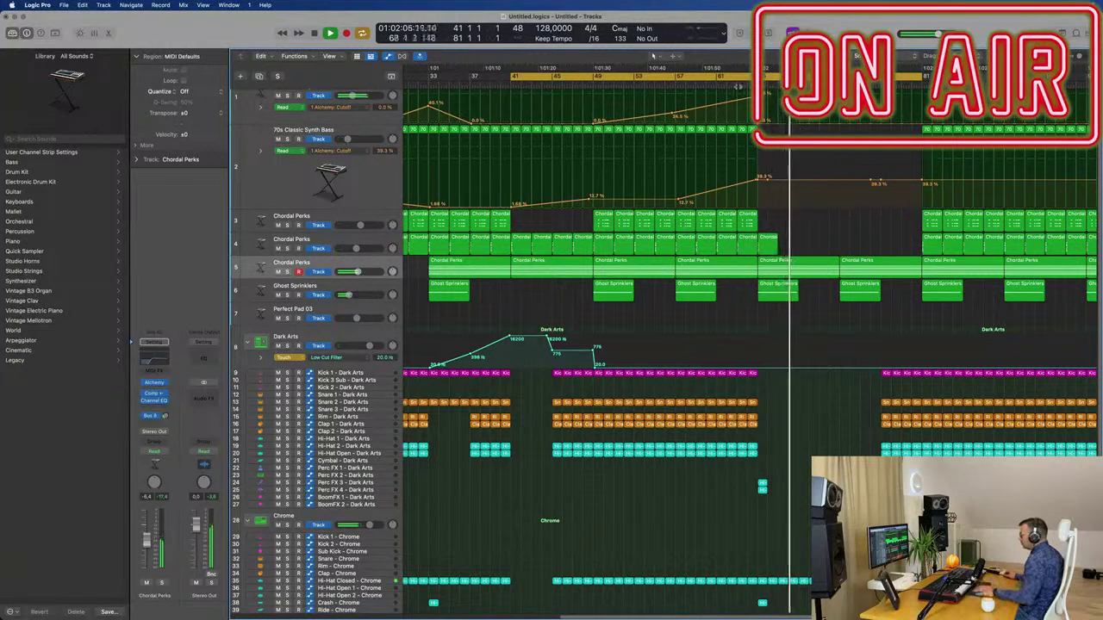
click(245, 267)
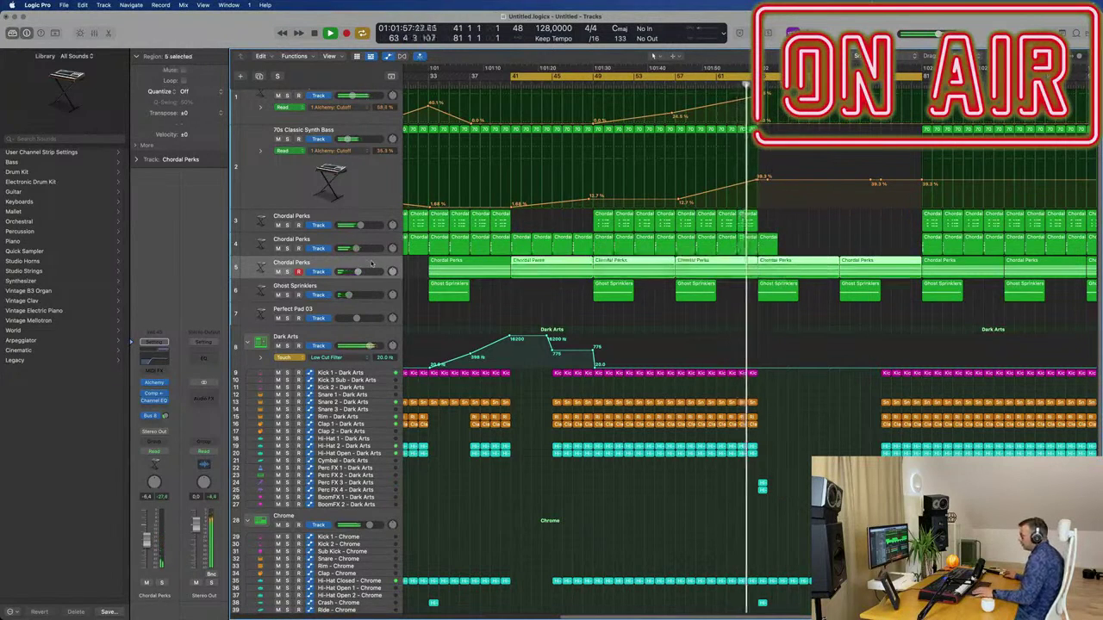
- Switch the Dark Arts track's automation mode from Touch to Read
click(288, 356)
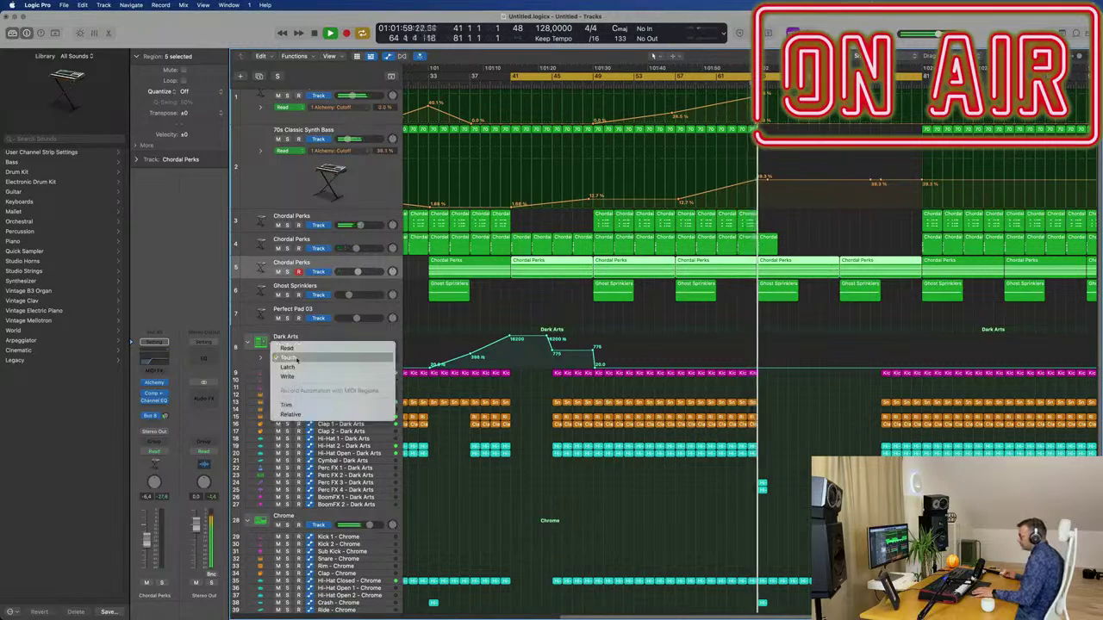
click(293, 348)
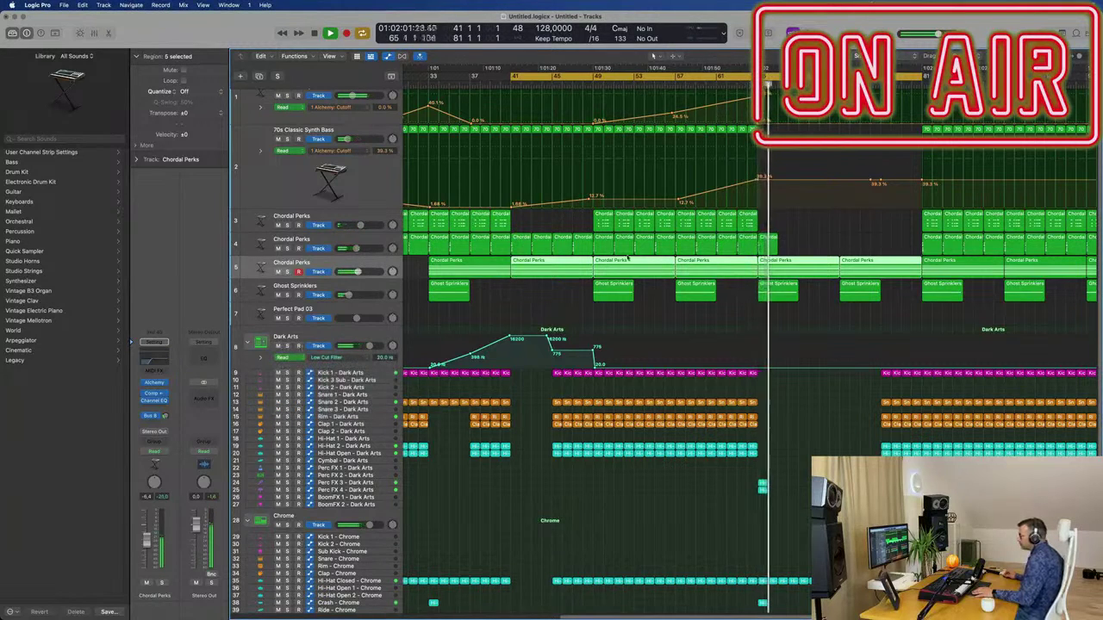
click(807, 296)
- Open the third Chordal Perks track's Alchemy instrument and try out its High Cut knob while playing into bar 65
click(259, 267)
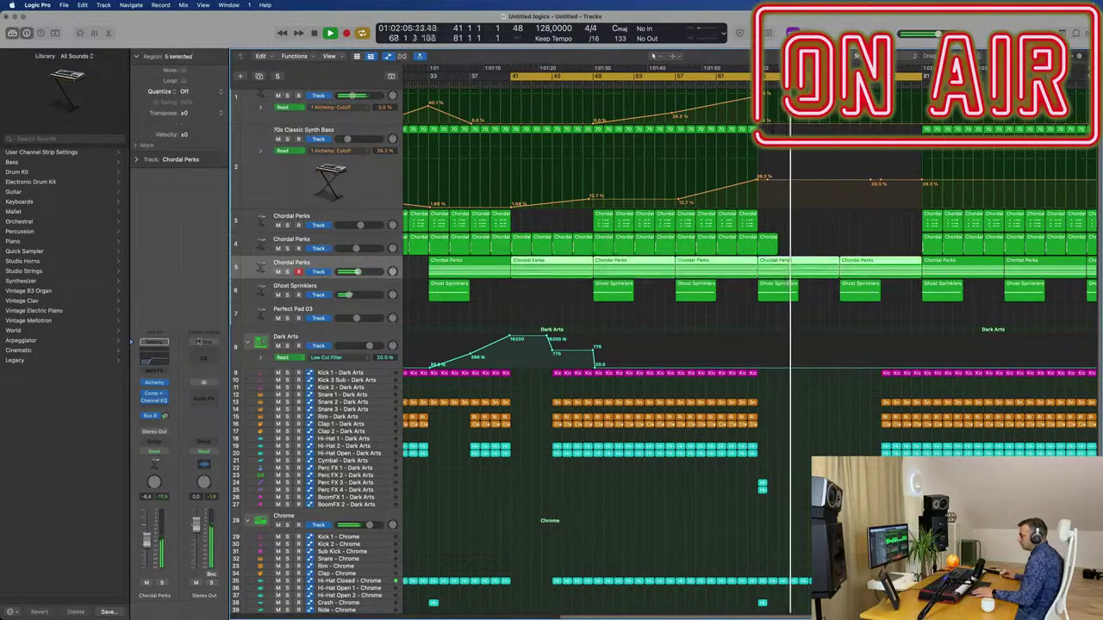
click(153, 382)
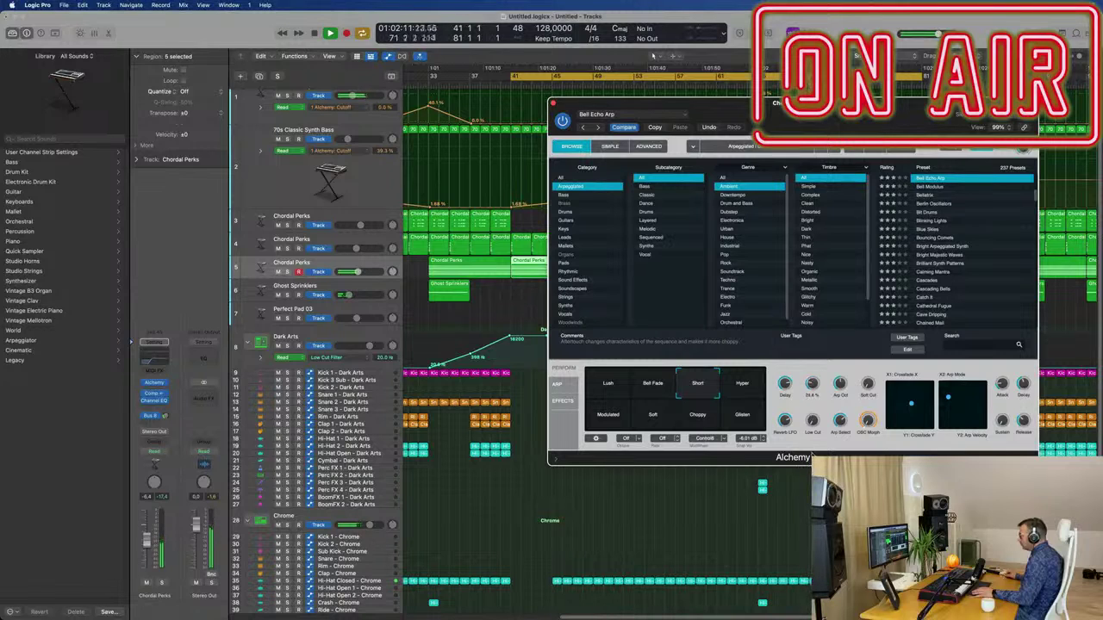
drag(832, 107, 507, 108)
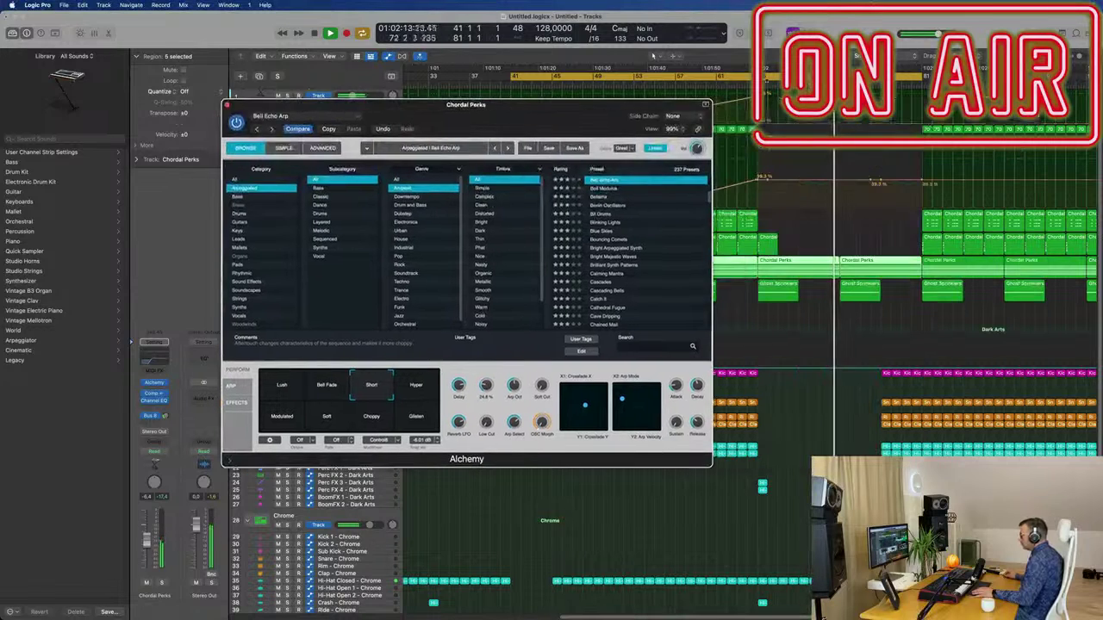
click(741, 85)
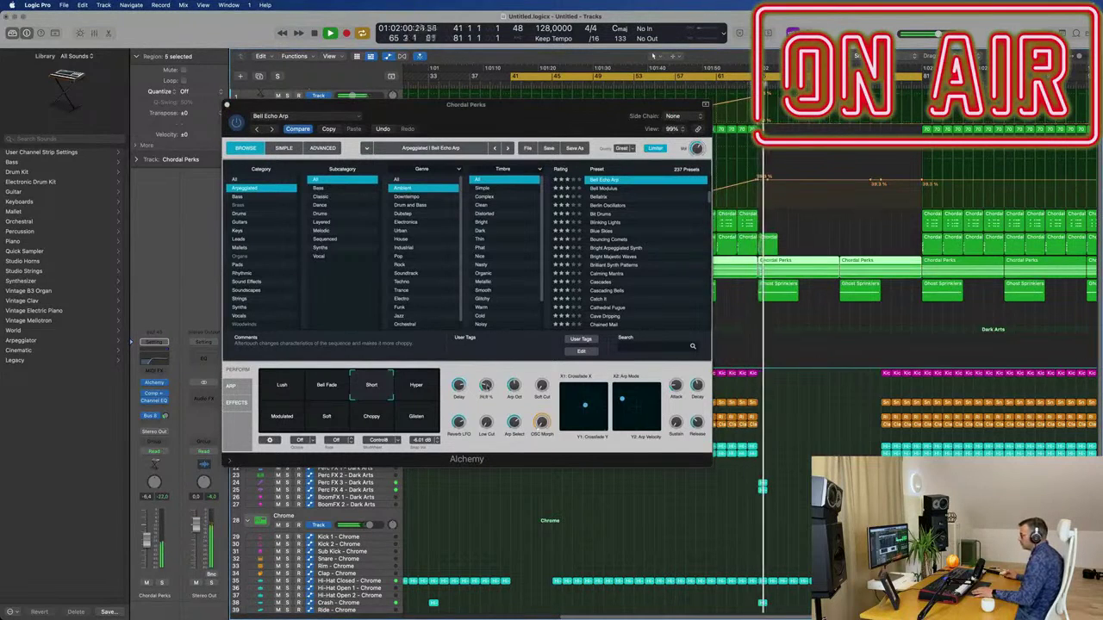
click(506, 296)
- Set the third Chordal Perks track's automation to Touch, record a High Cut movement in the breakdown, and hide the instrument window
click(154, 451)
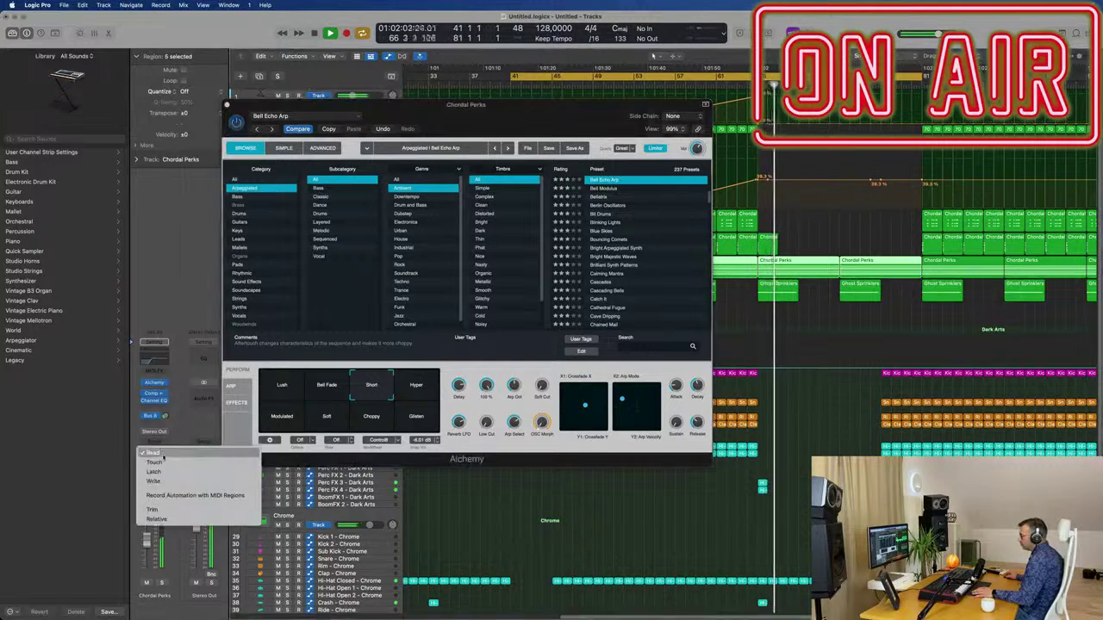
click(155, 462)
drag(486, 385, 485, 421)
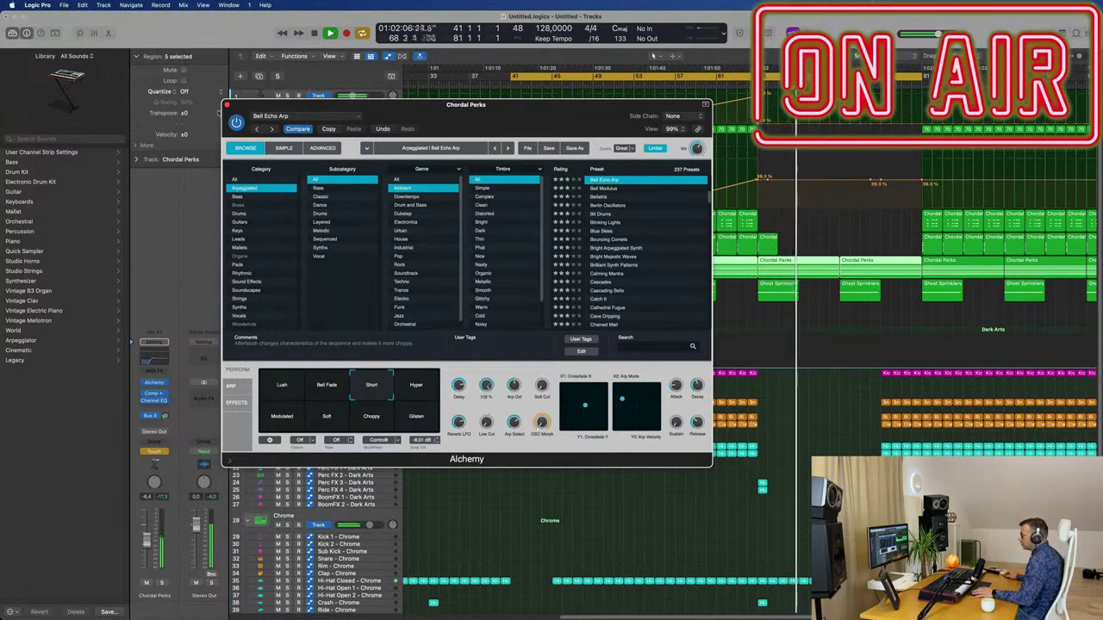
key(v)
key(Return)
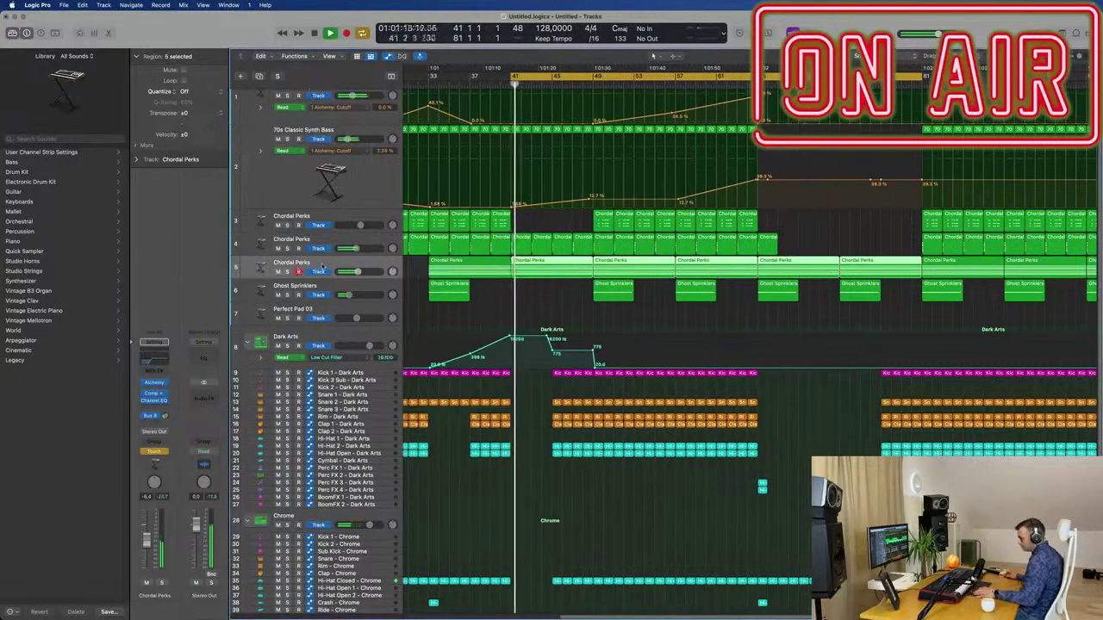
- Replace the recorded High Cut movement with a sharp drop from 100 % to 14.2 % at bar 65 on the third Chordal Perks track
drag(327, 282, 326, 330)
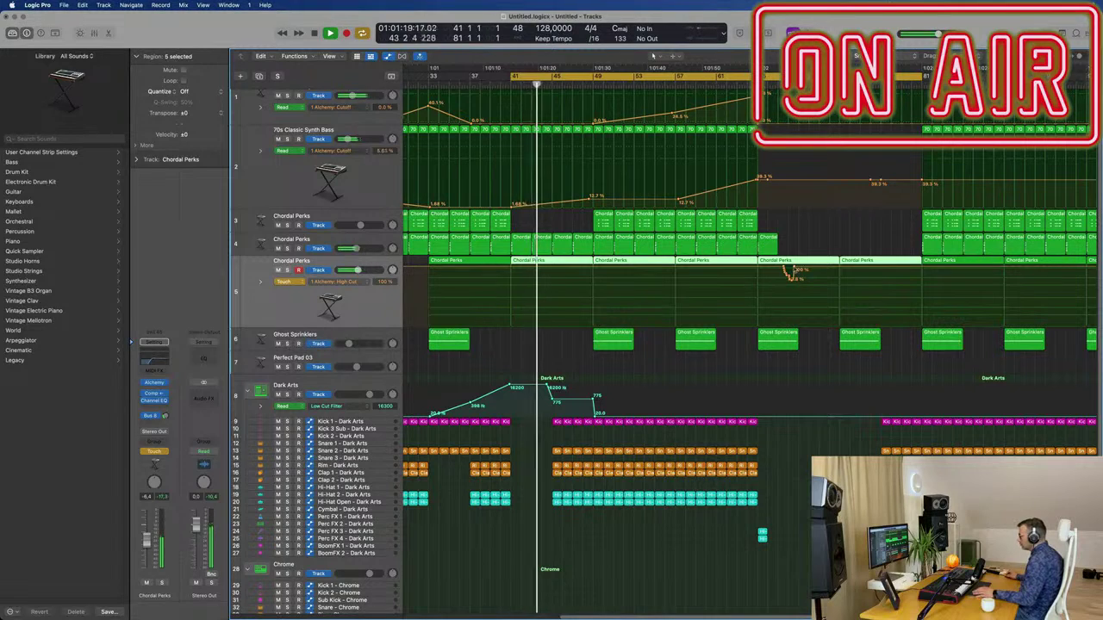
drag(794, 268, 760, 270)
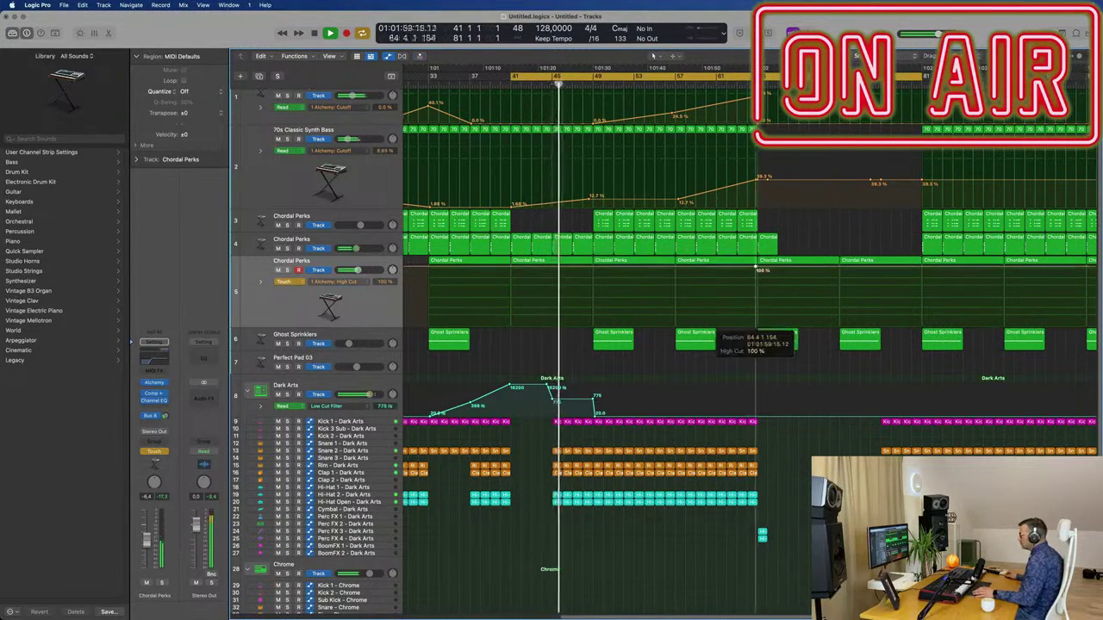
drag(759, 269, 759, 290)
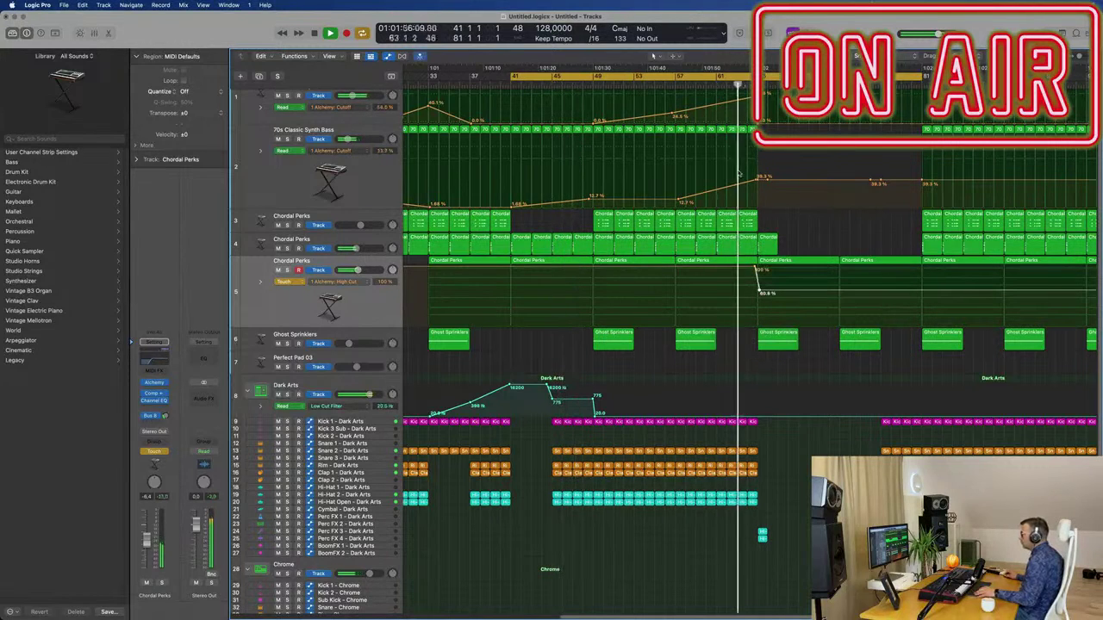
key(super+Right)
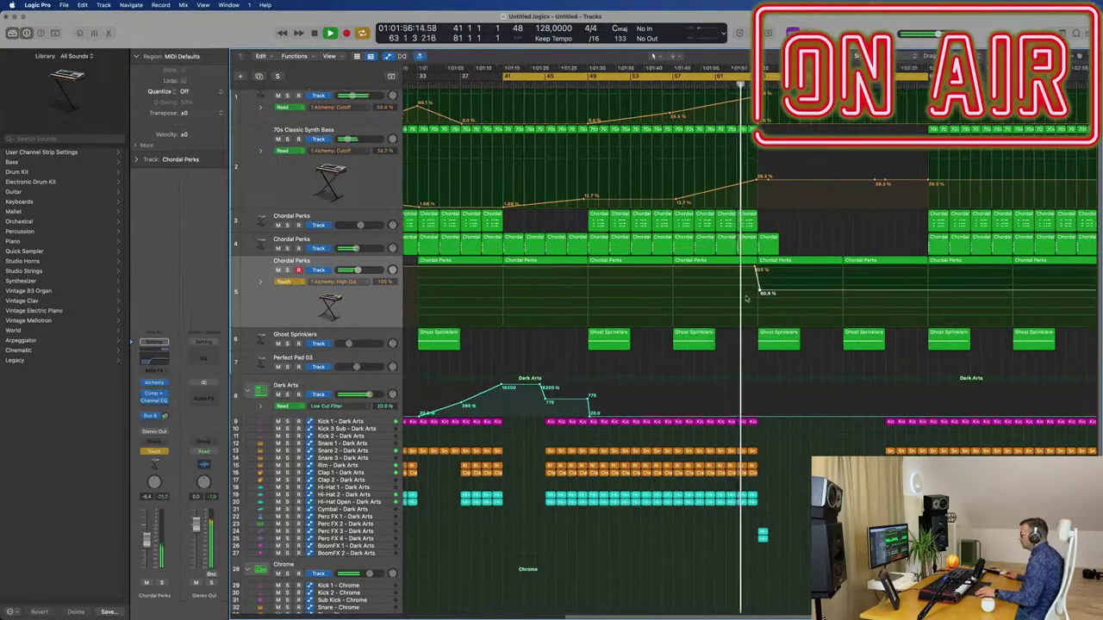
drag(764, 295, 760, 319)
- Ramp the third Chordal Perks track's High Cut automation up to 71.6 % at bar 81, and delete the Ghost Sprinklers region at bar 73
key(super+Left)
key(Right)
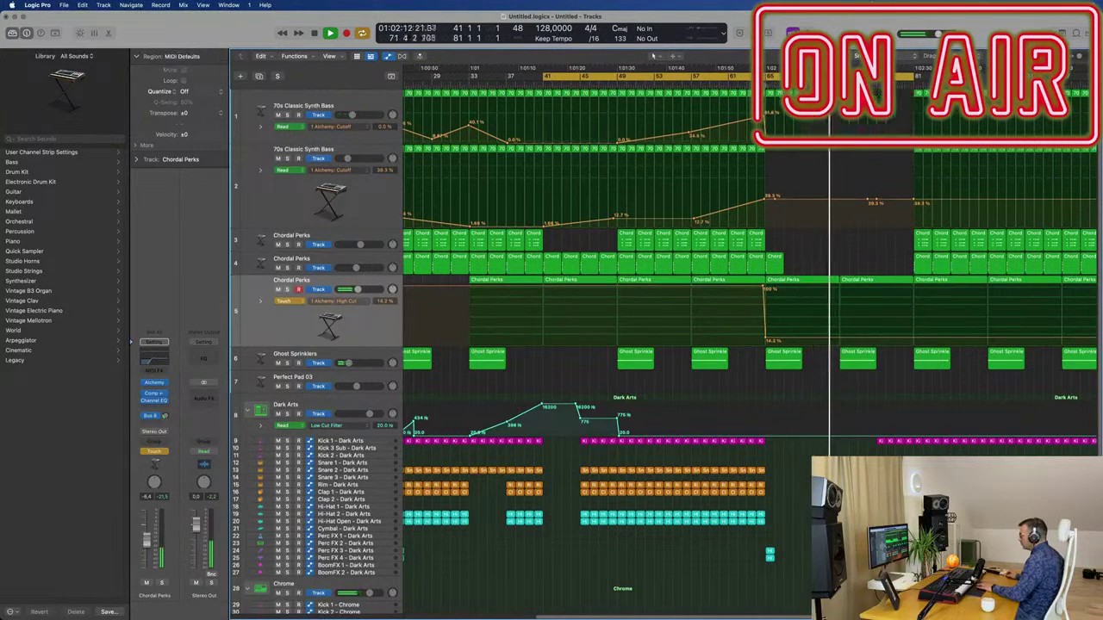
scroll(762, 539, down, 5)
scroll(762, 539, down, 1)
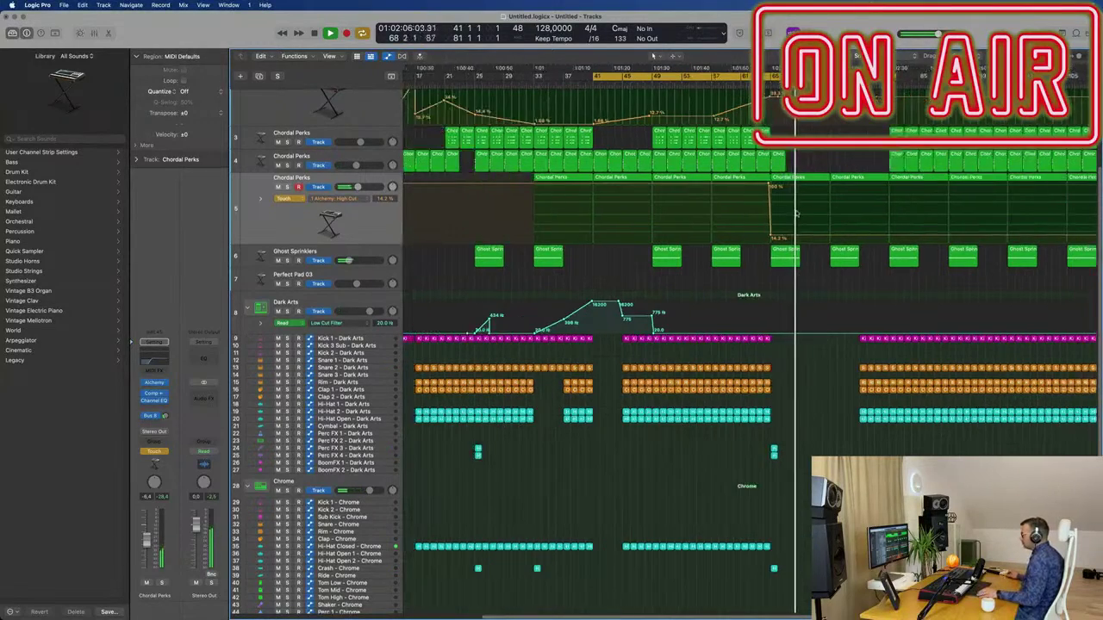
scroll(786, 122, up, 5)
key(super+Left)
key(super+Left)
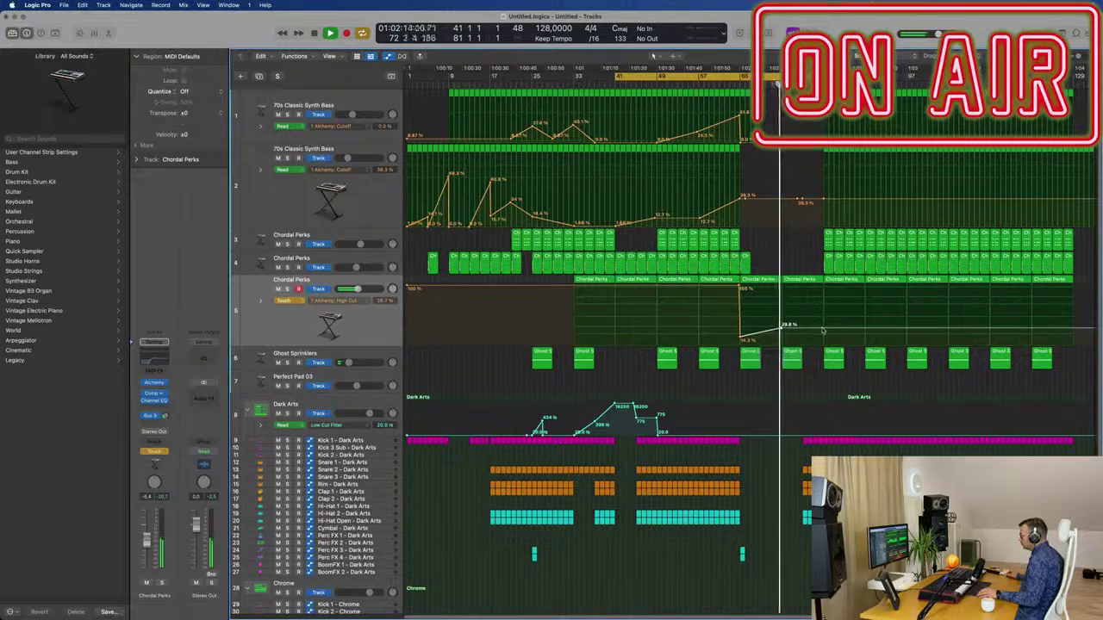
drag(822, 328, 822, 306)
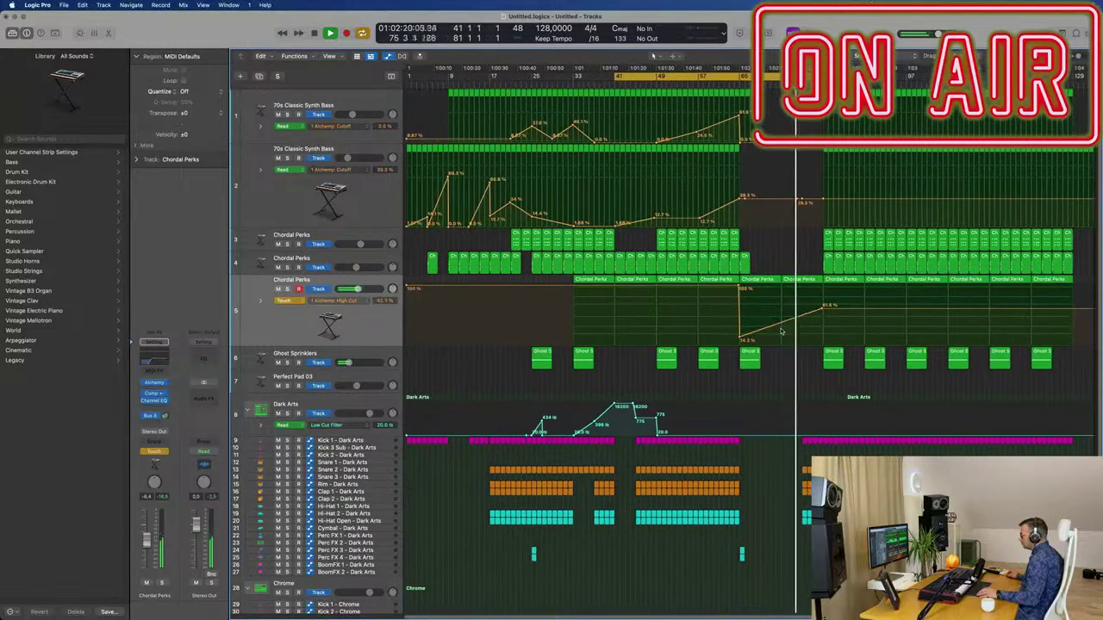
drag(822, 306, 822, 300)
- Play from just before bar 65 and delete the Dark Arts drum regions from bar 77 to bar 81
click(729, 84)
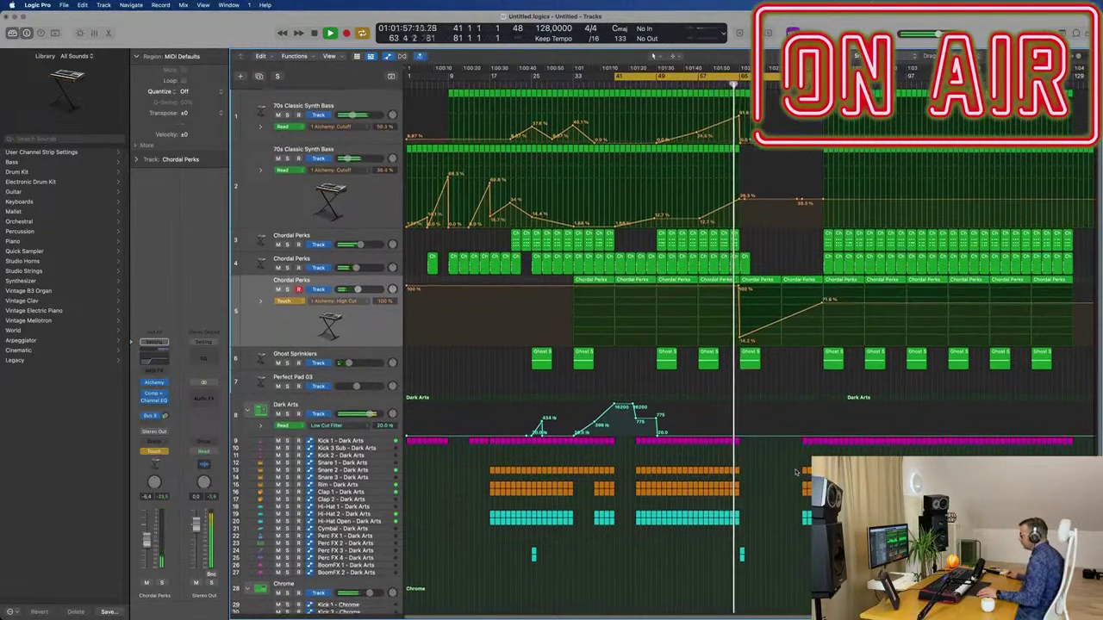
scroll(793, 528, up, 1)
scroll(792, 528, up, 2)
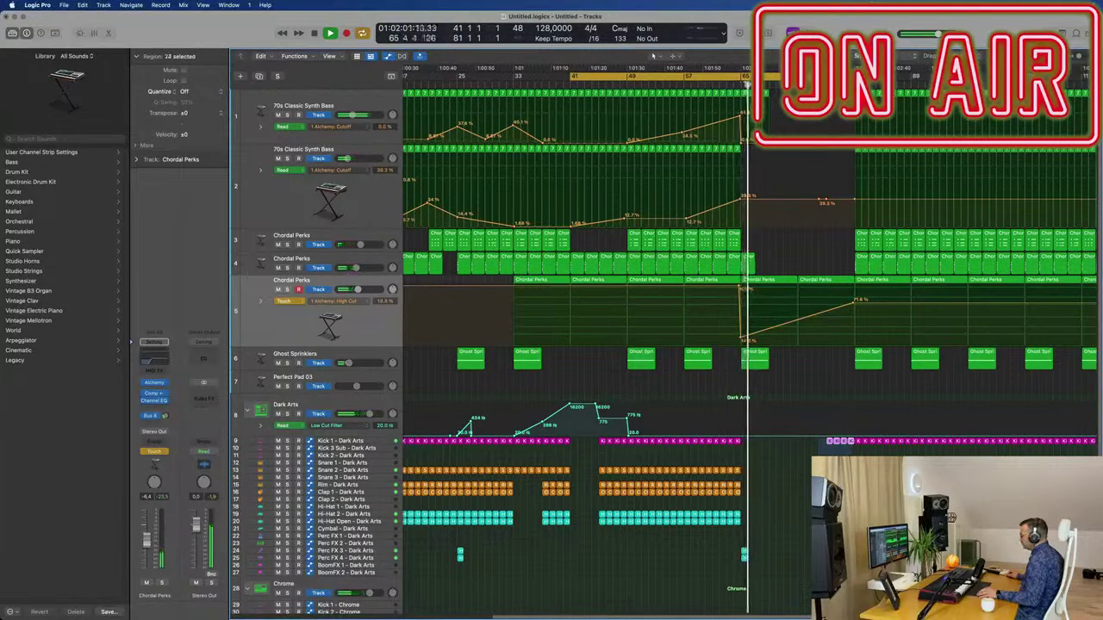
key(BackSpace)
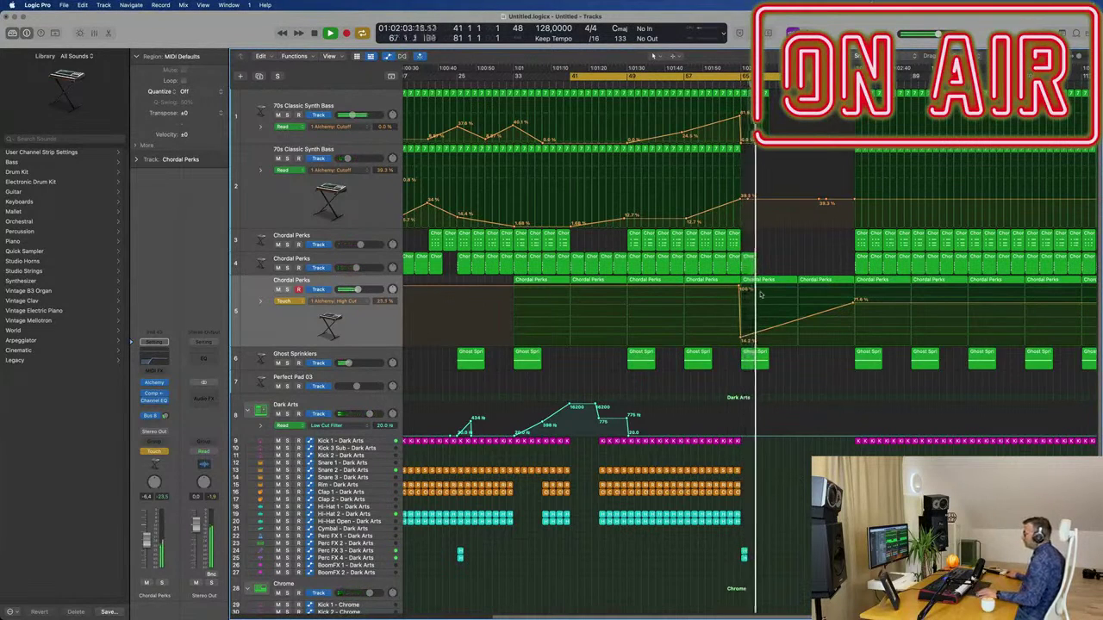
- Save the project while auditioning the breakdown
scroll(761, 295, down, 2)
scroll(741, 284, down, 2)
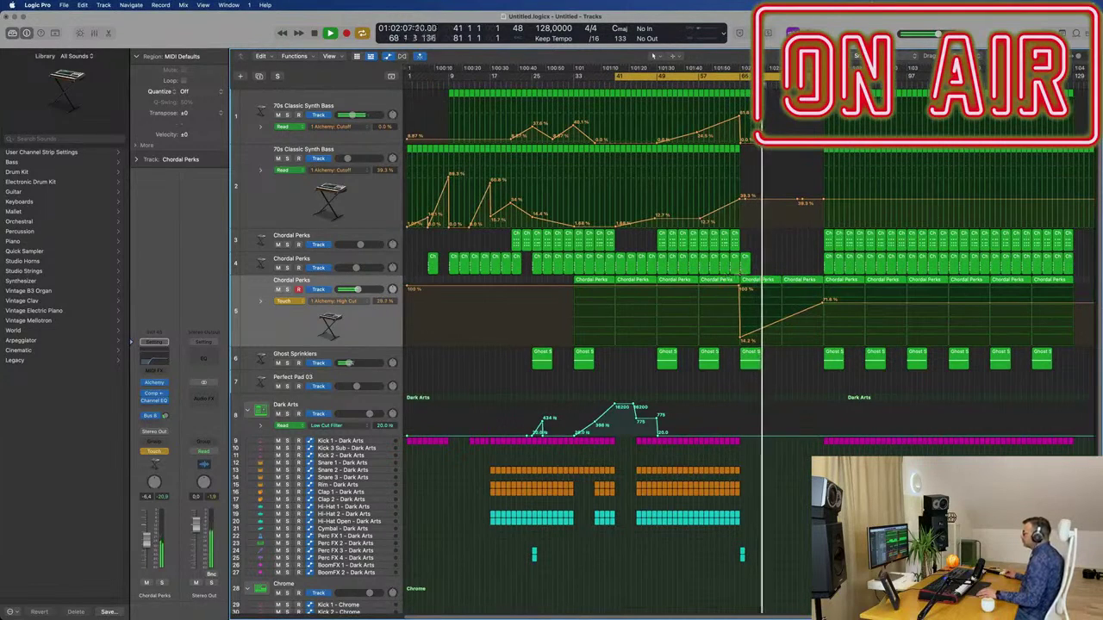
scroll(774, 281, down, 1)
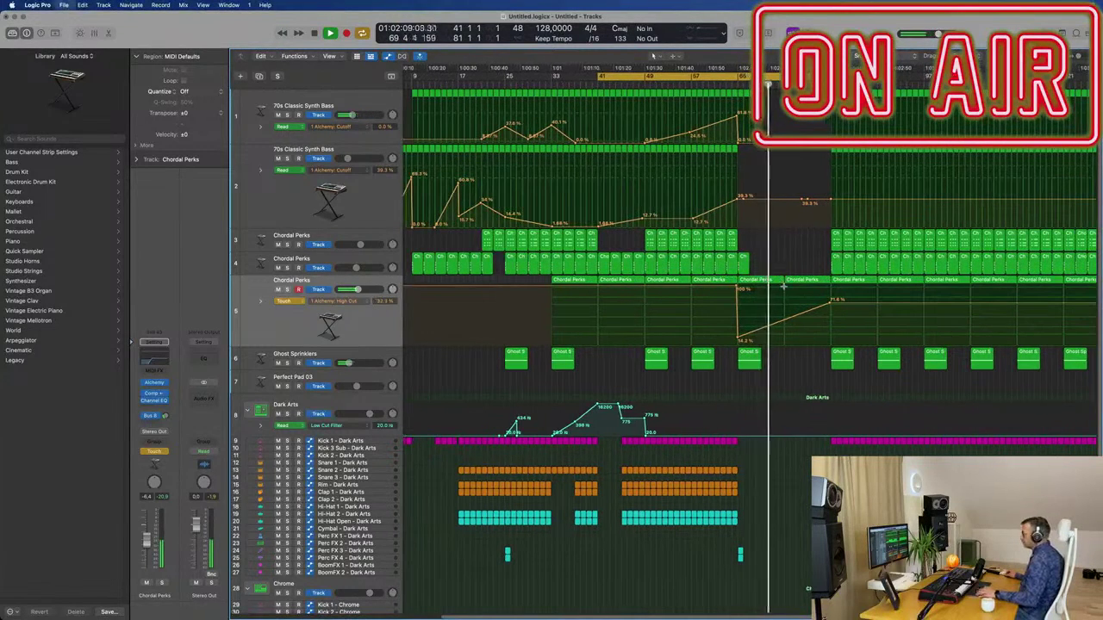
key(super+s)
key(Escape)
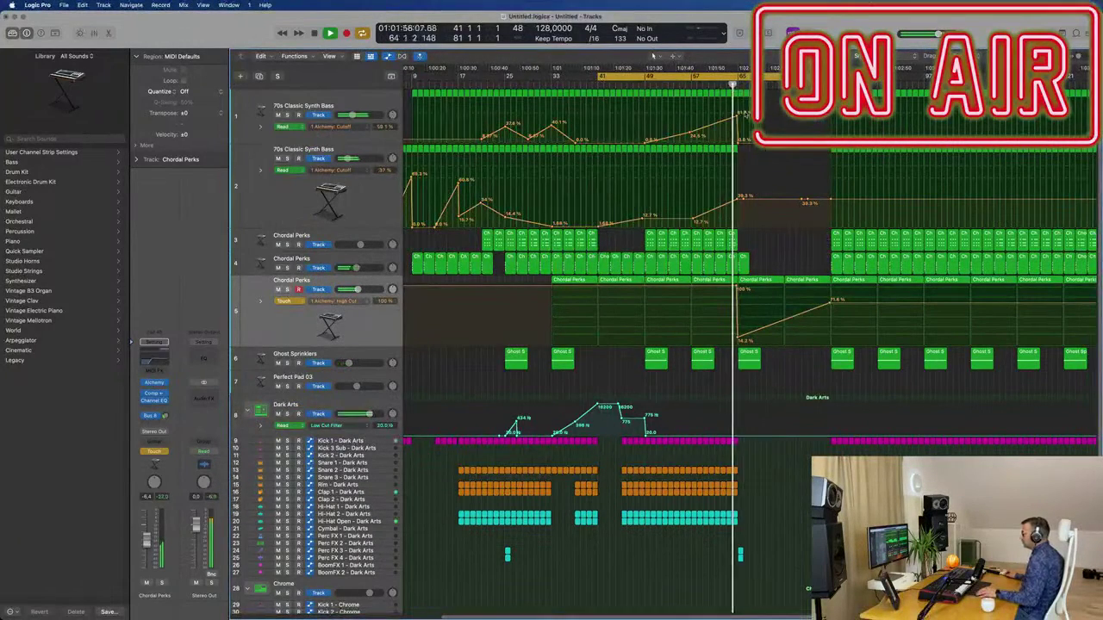
- Set the cycle range from bar 65 to bar 97
key(super+Right)
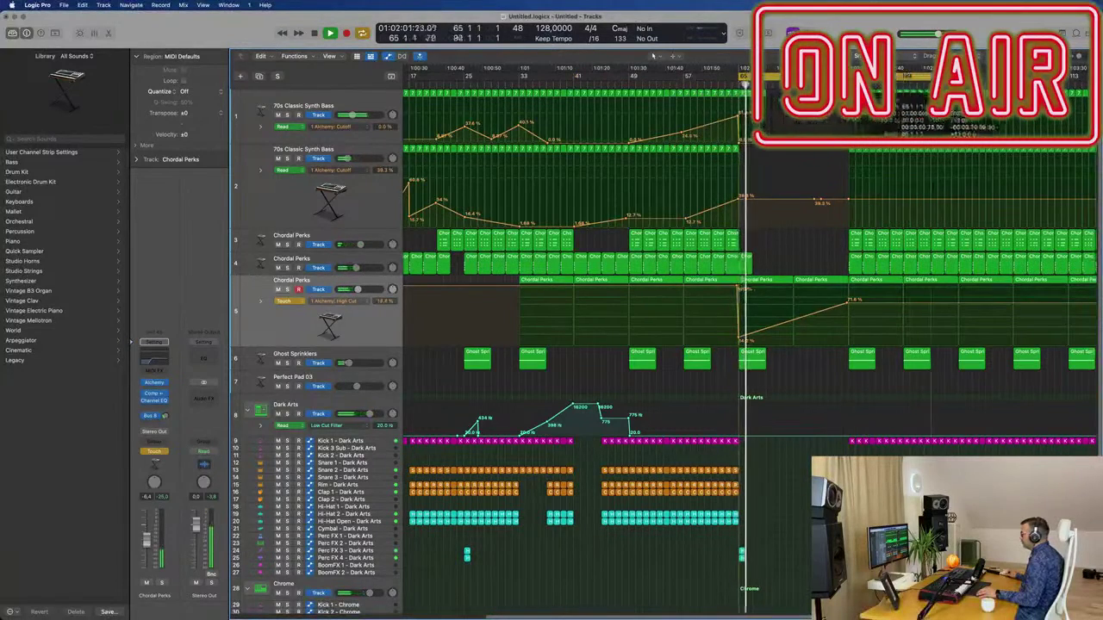
key(super+Right)
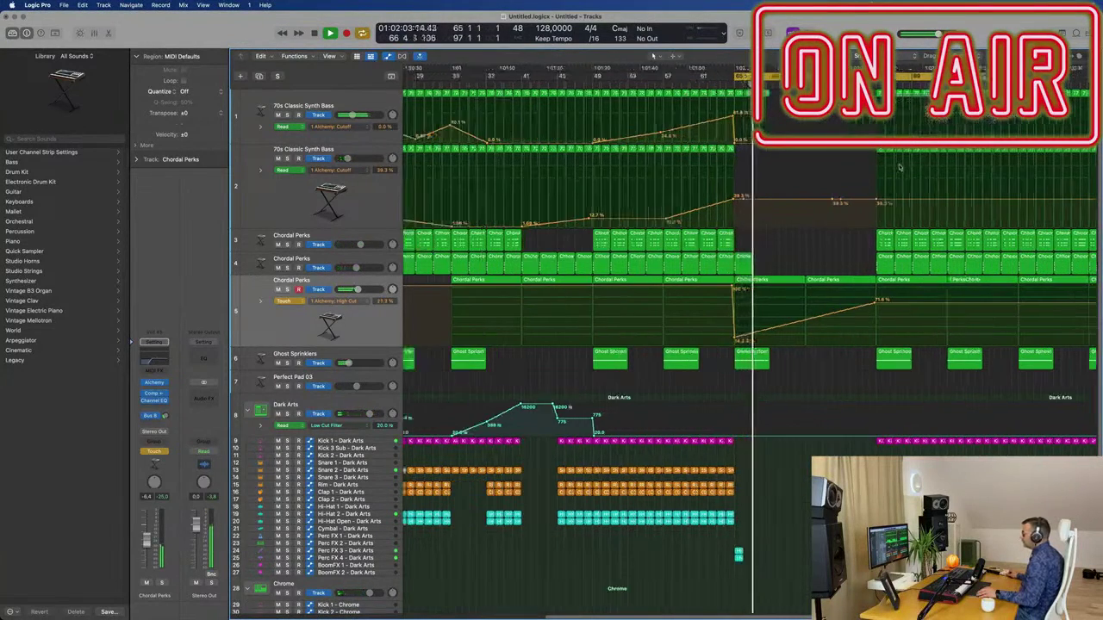
key(super+Left)
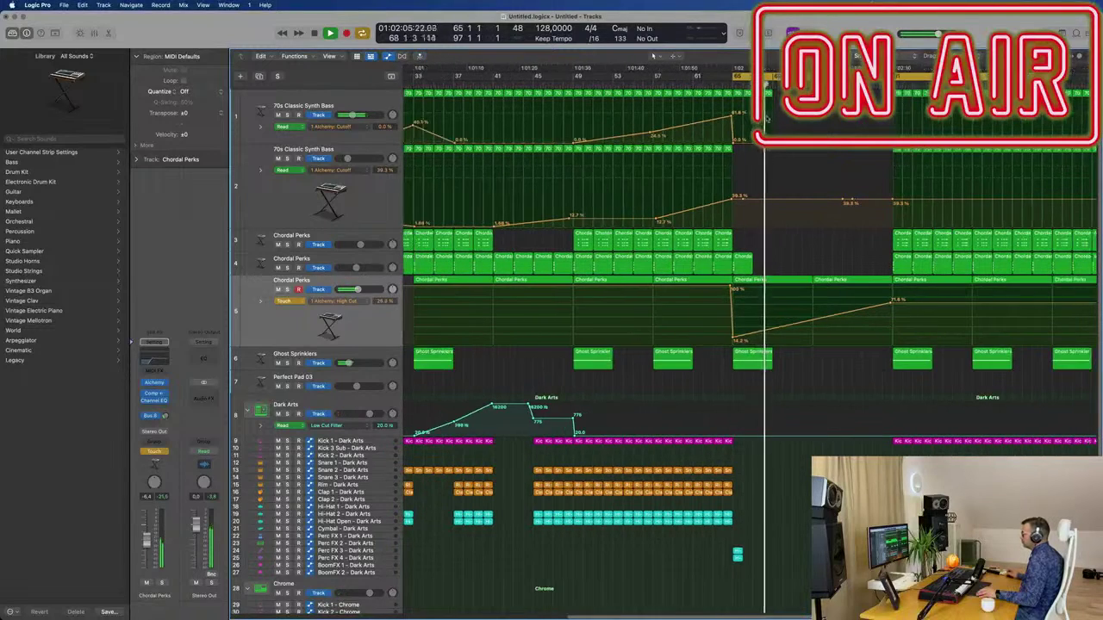
key(super+Left)
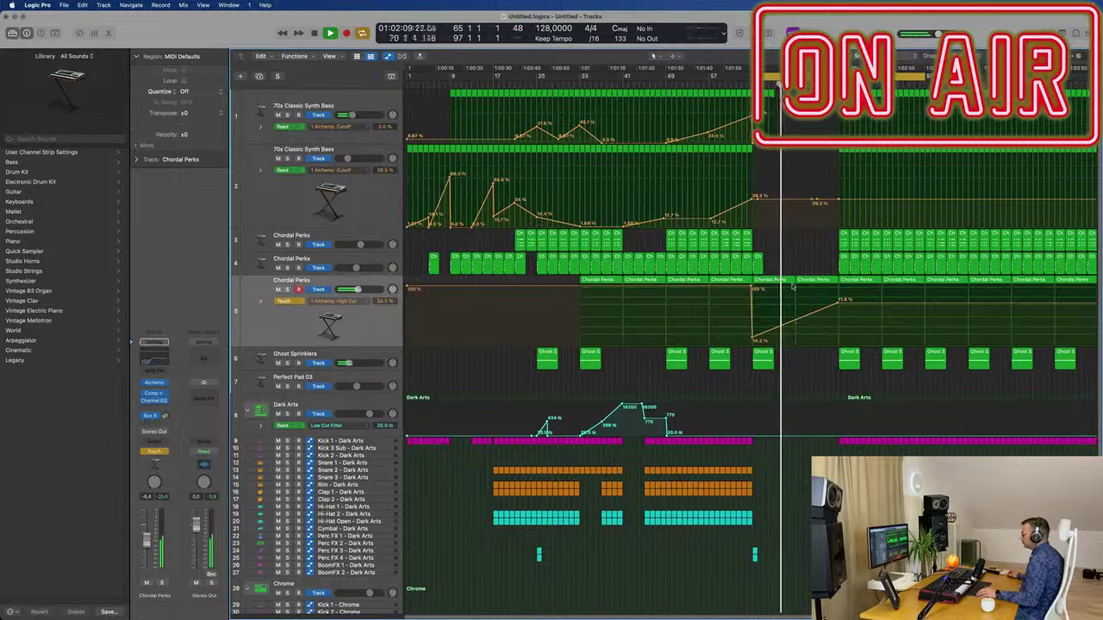
- Try copying the first Chordal Perks track's regions from bar 81 to bar 73, and delete the copies
key(super+Right)
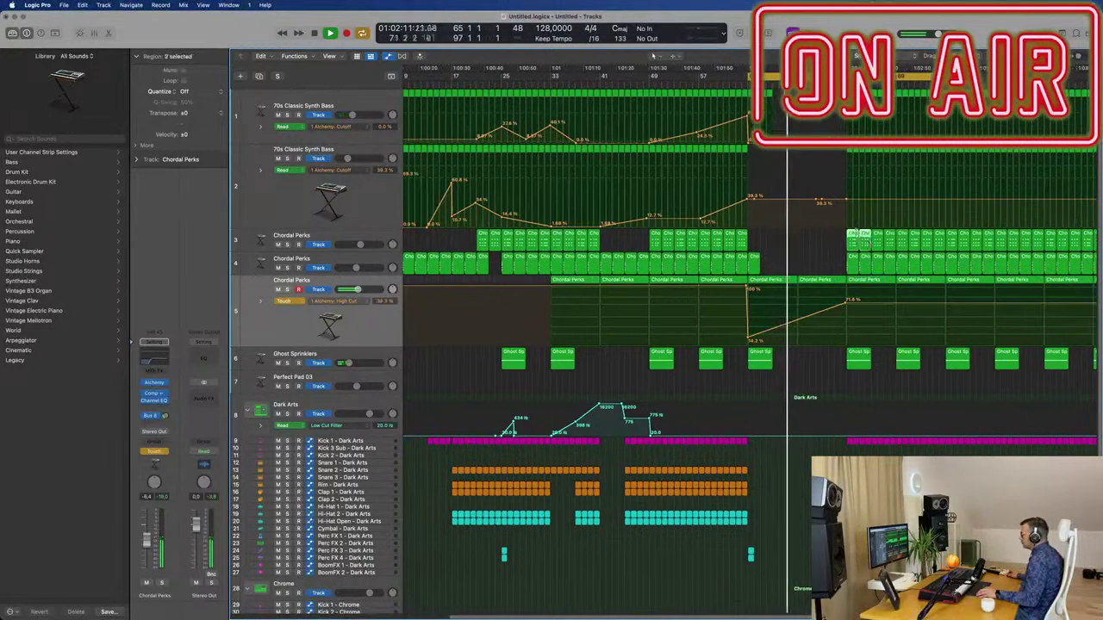
drag(851, 235, 782, 242)
key(super+Left)
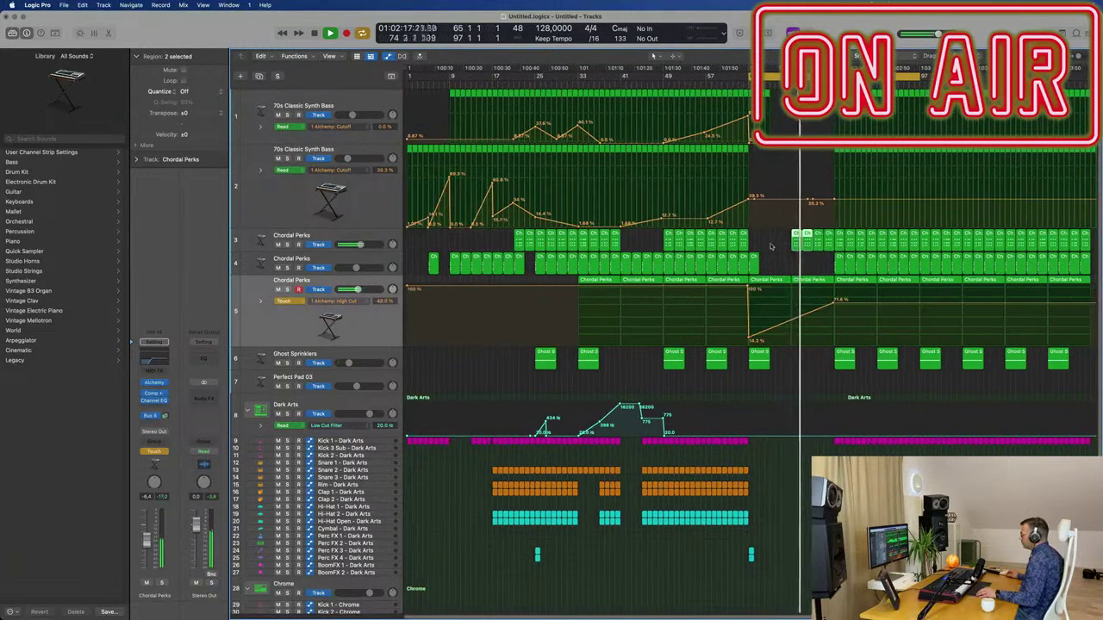
drag(785, 246, 827, 242)
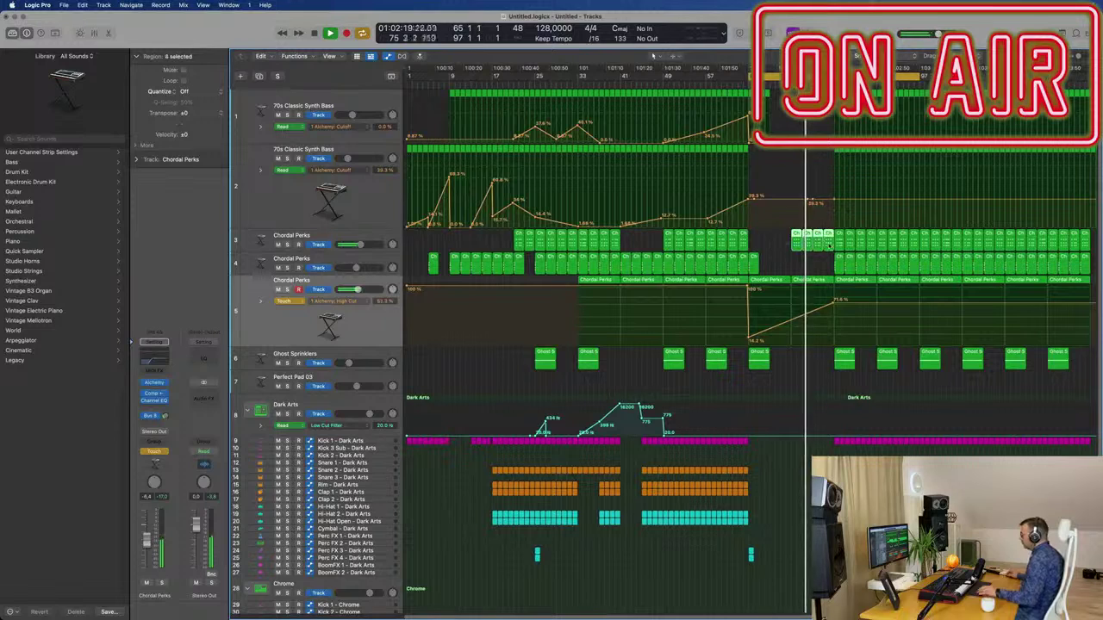
key(BackSpace)
- Duplicate the third Chordal Perks track and copy its bar 73 region with automation to bar 65 on the new track
click(742, 83)
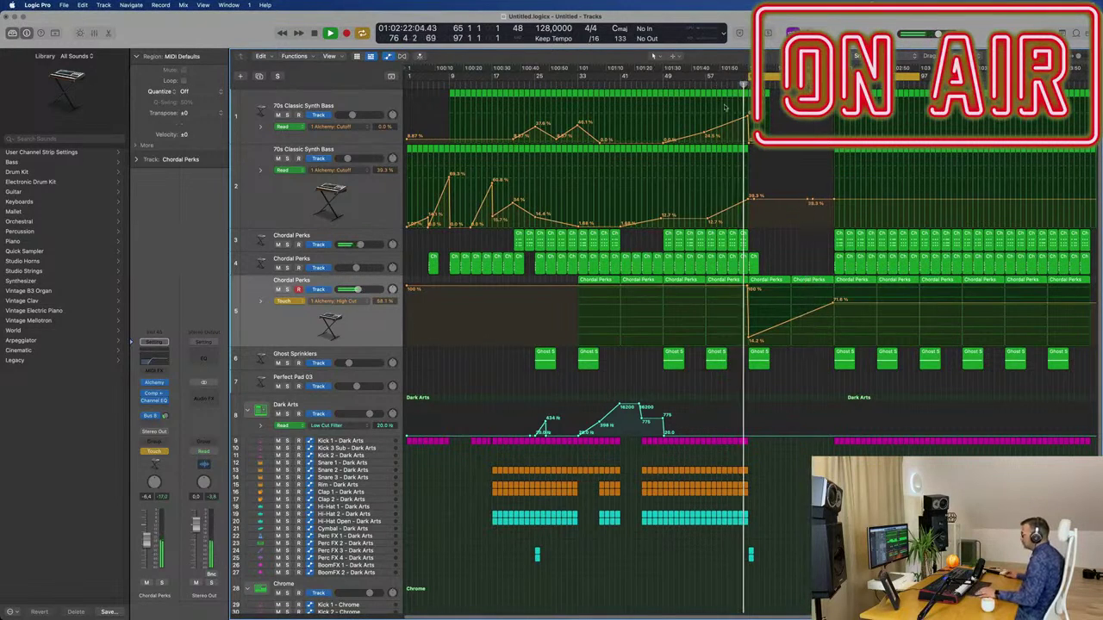
click(259, 77)
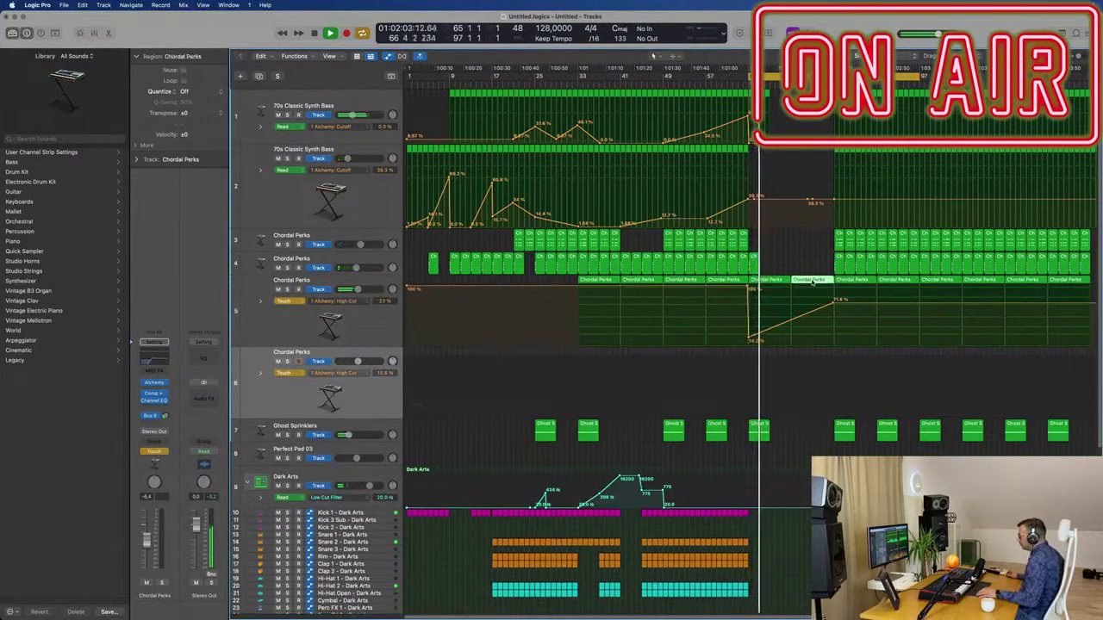
drag(811, 281, 767, 357)
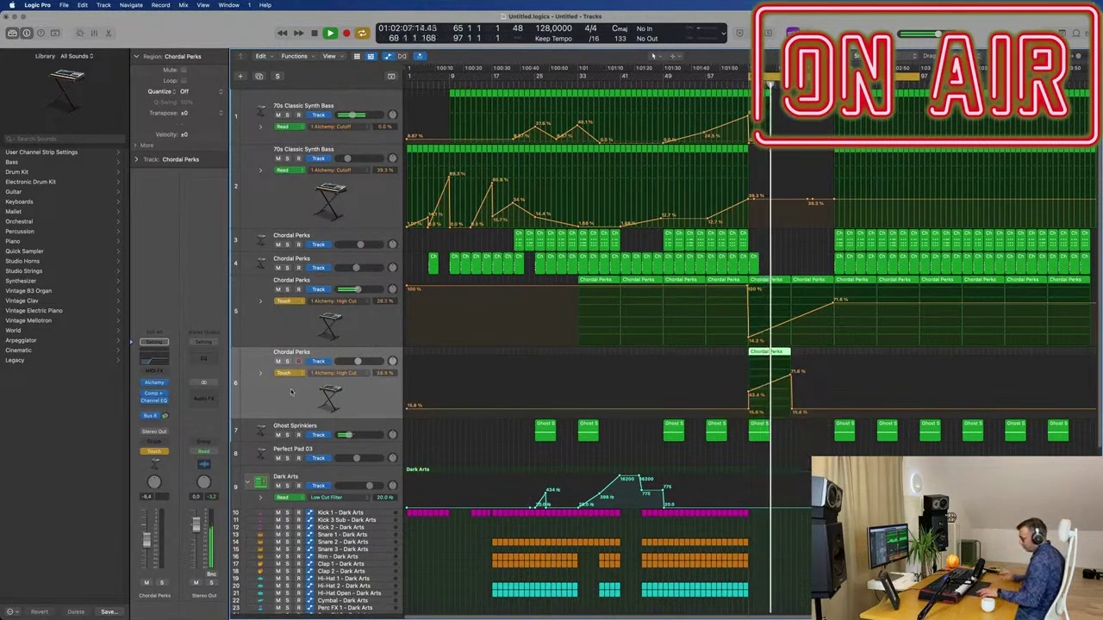
- Delete the automation on the duplicated Chordal Perks track and set tracks 5 and 6 to Read automation mode
key(ctrl+super+BackSpace)
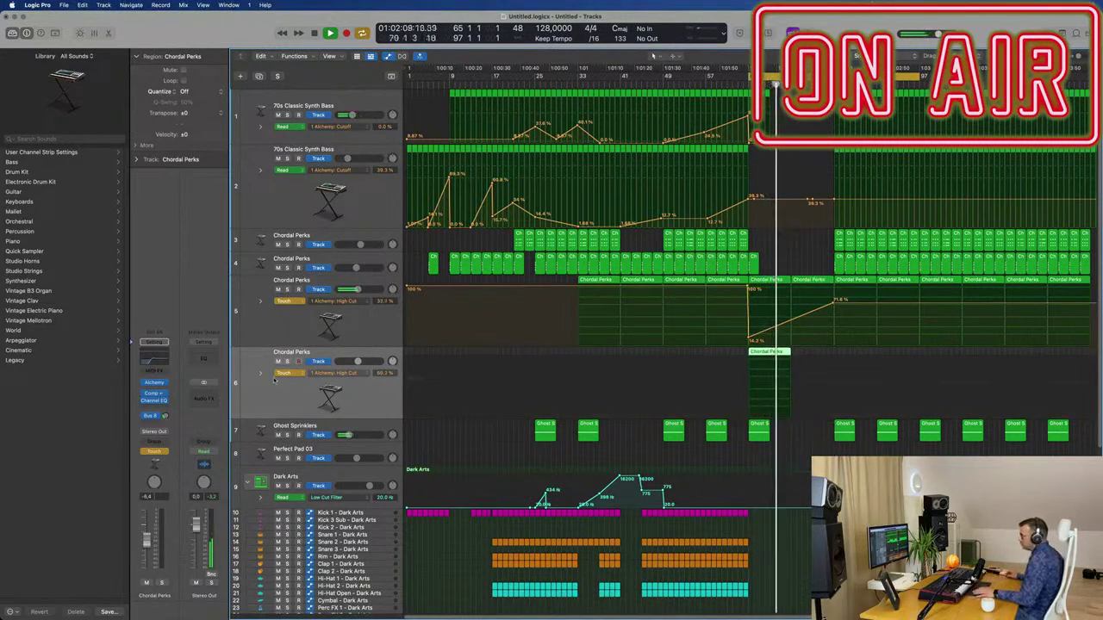
click(284, 373)
click(293, 372)
click(290, 302)
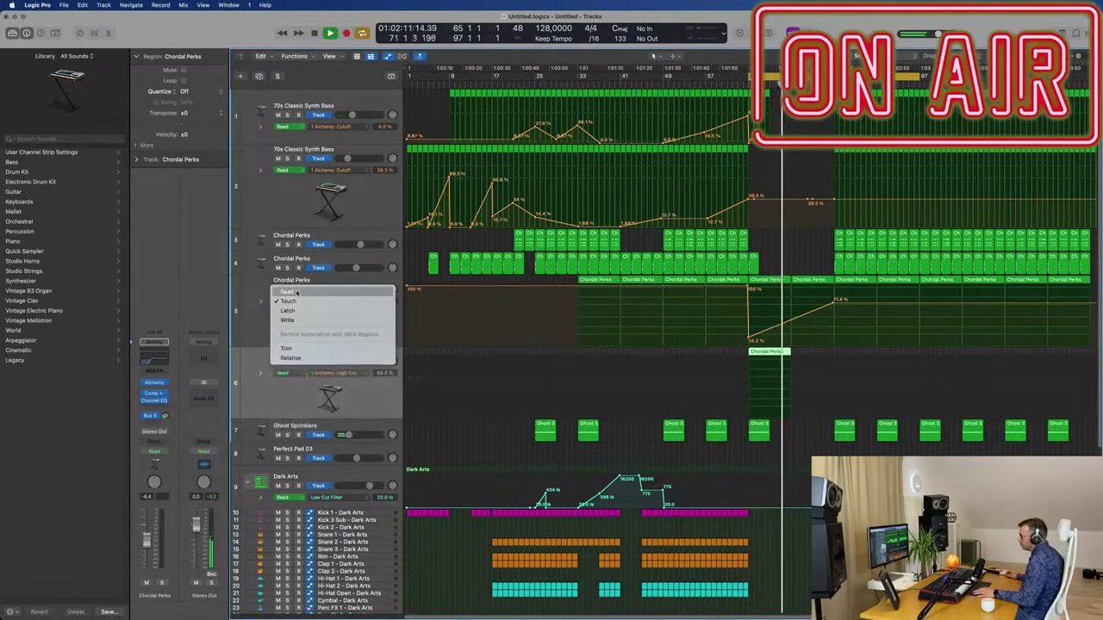
click(293, 293)
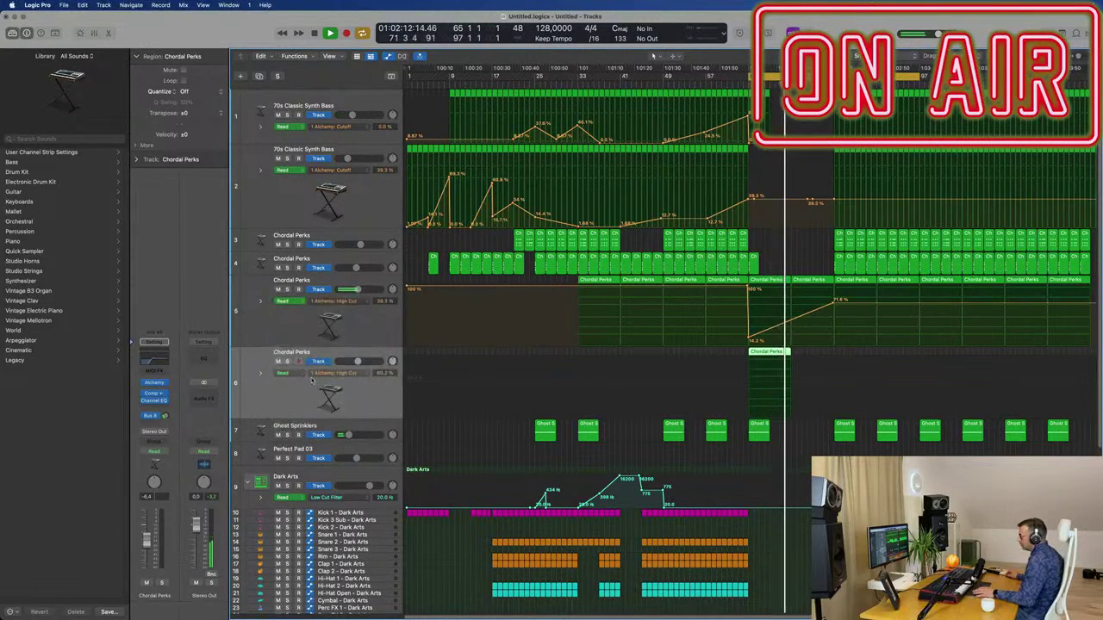
- Load the Perfect Pad 02 preset from Alchemy's Pads category on track 6, sorting the presets by rating
click(155, 384)
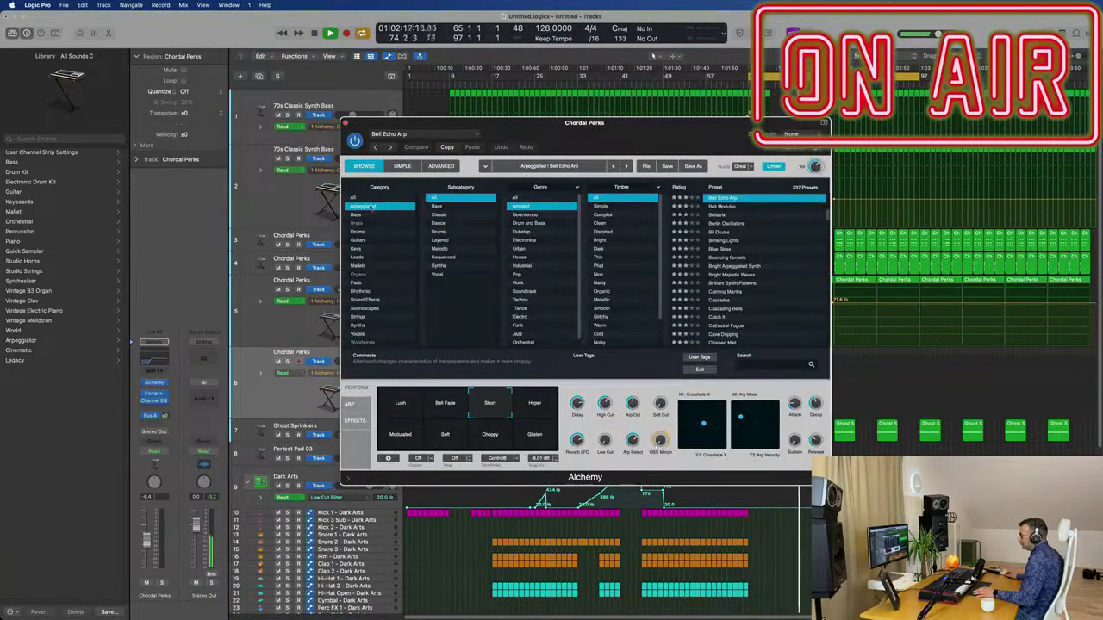
click(357, 282)
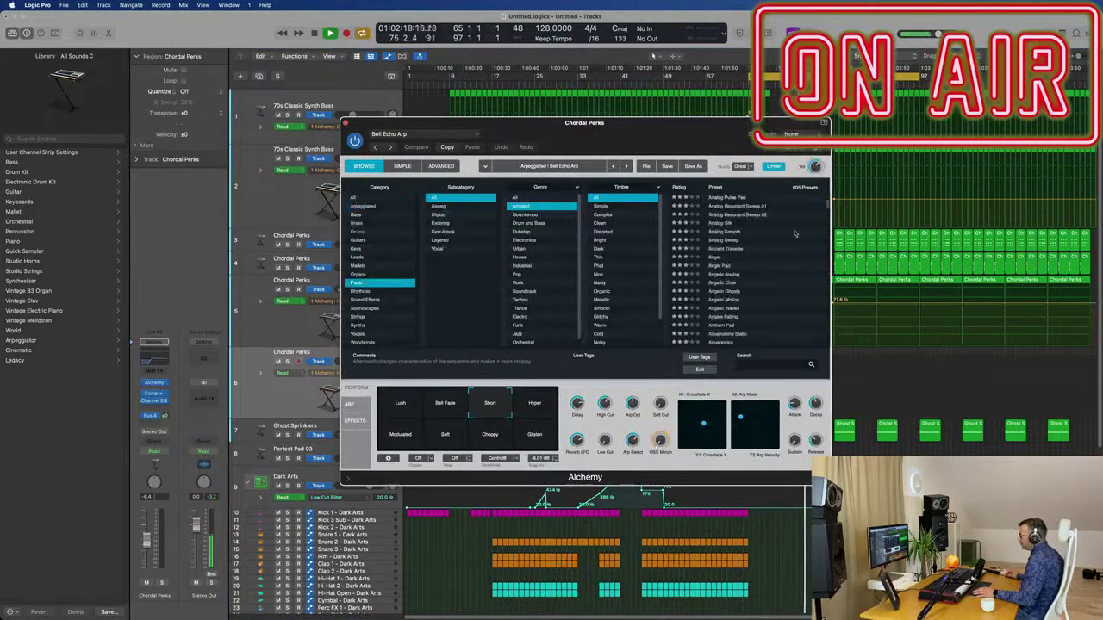
scroll(766, 273, down, 2)
scroll(765, 273, up, 5)
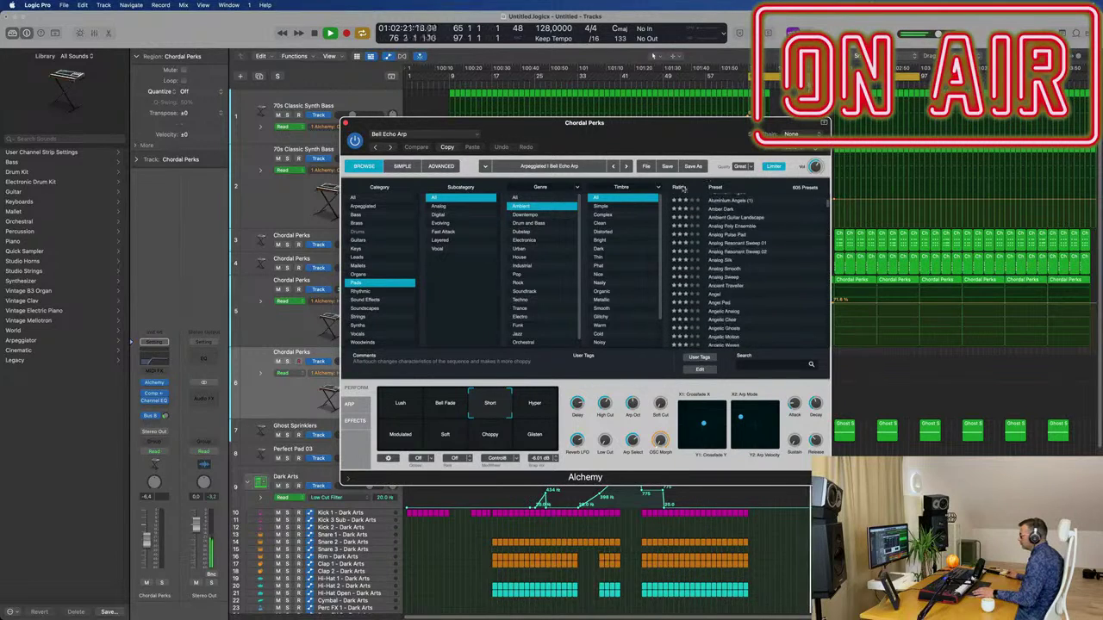
click(682, 188)
click(724, 197)
drag(603, 123, 994, 163)
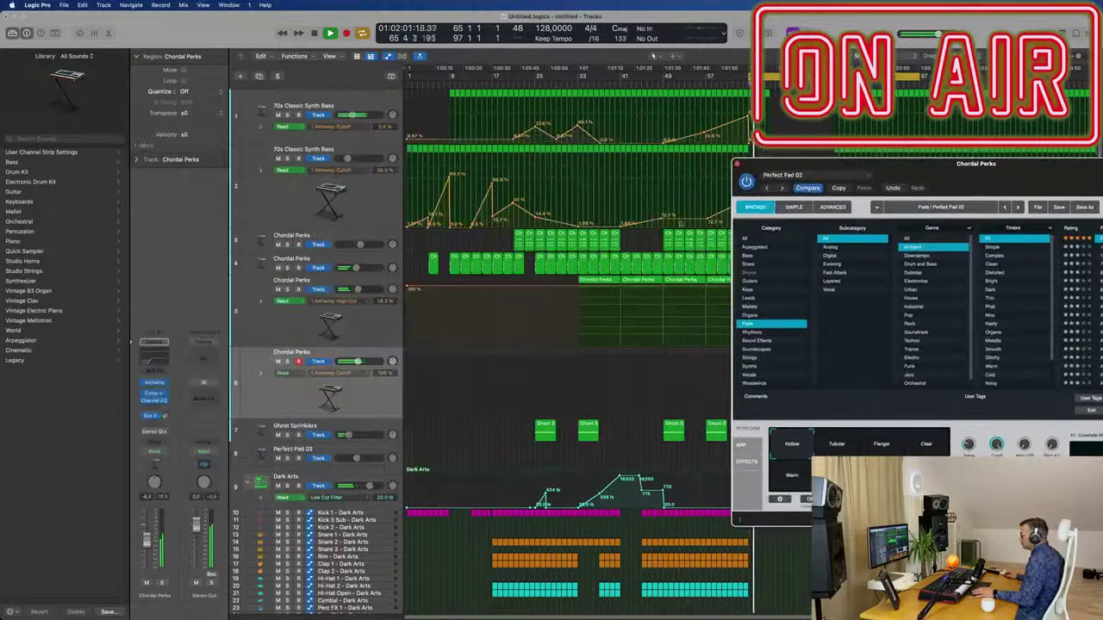
click(737, 164)
- Solo track 6 and lower the low cut in its Channel EQ to 20 Hz while auditioning it
key(space)
key(space)
key(space)
key(s)
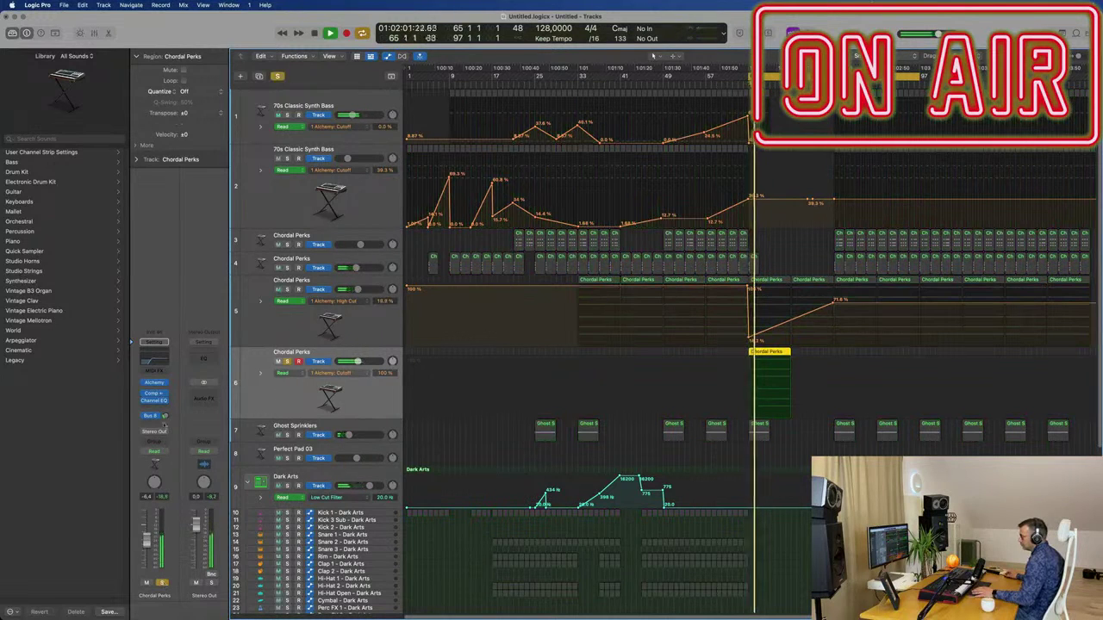
click(154, 400)
key(space)
drag(634, 305, 132, 266)
key(space)
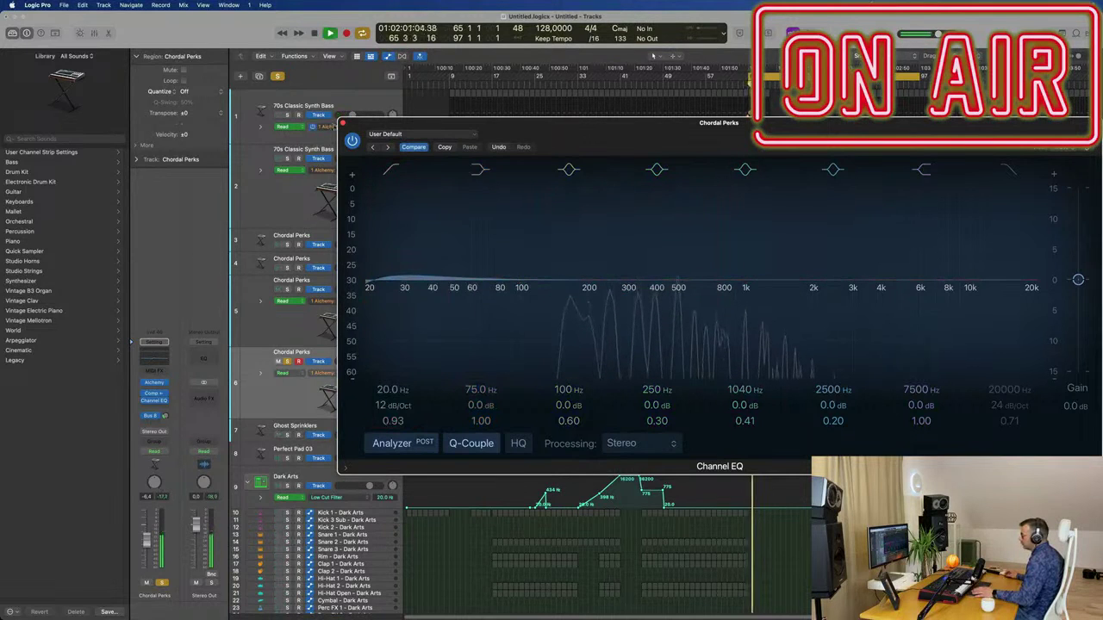
click(343, 123)
key(space)
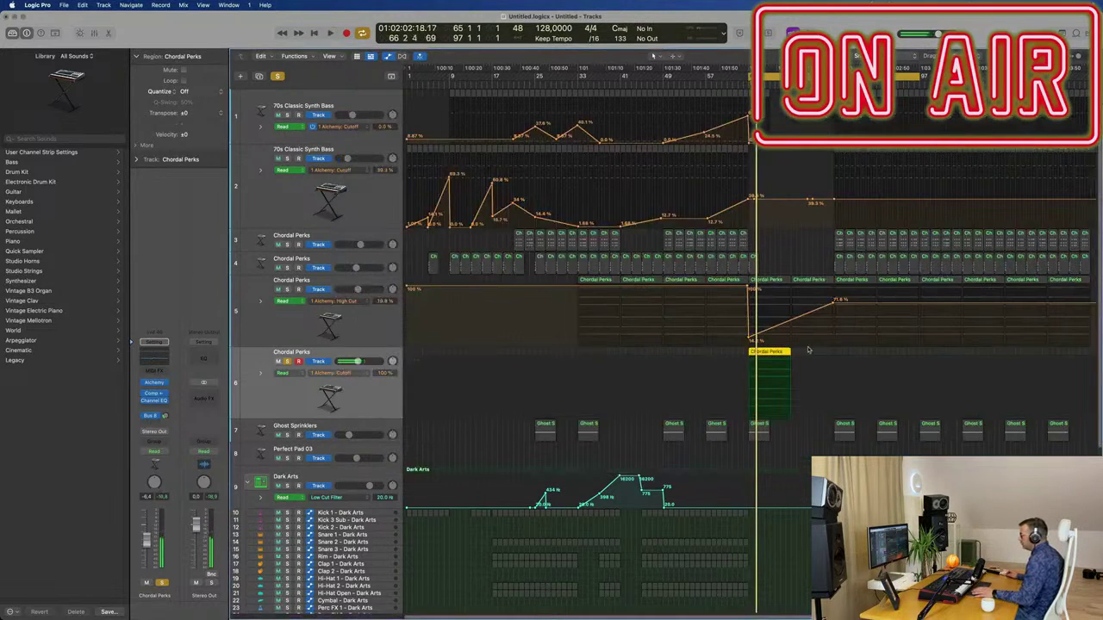
- Inspect the notes of track 6's bar 65 region in the Piano Roll while listening to it soloed
double_click(777, 356)
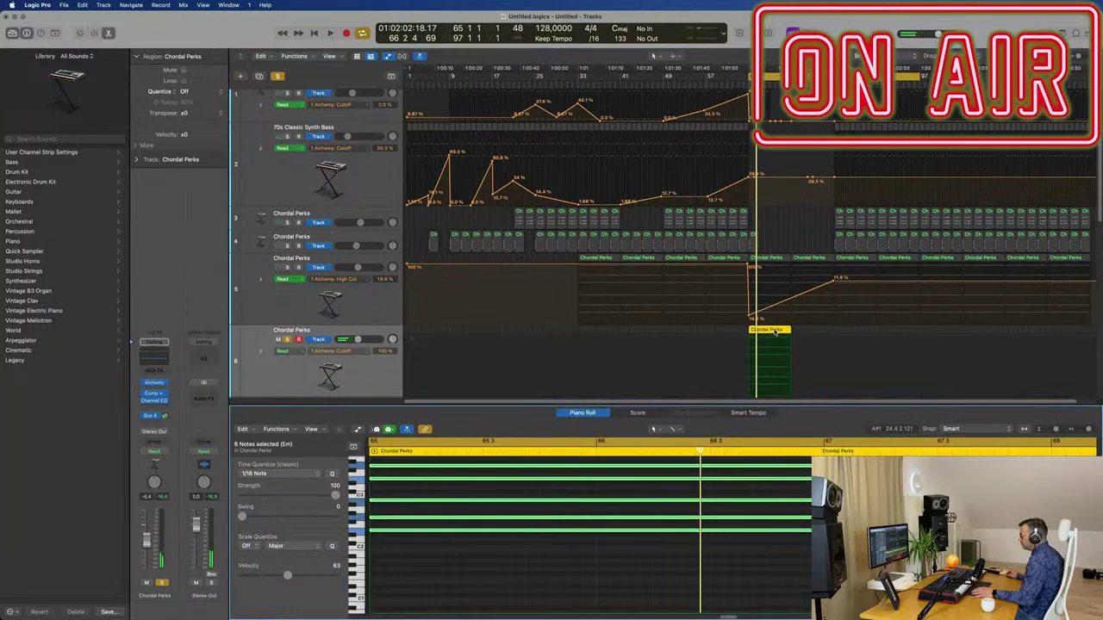
key(e)
key(e)
scroll(553, 575, up, 2)
key(space)
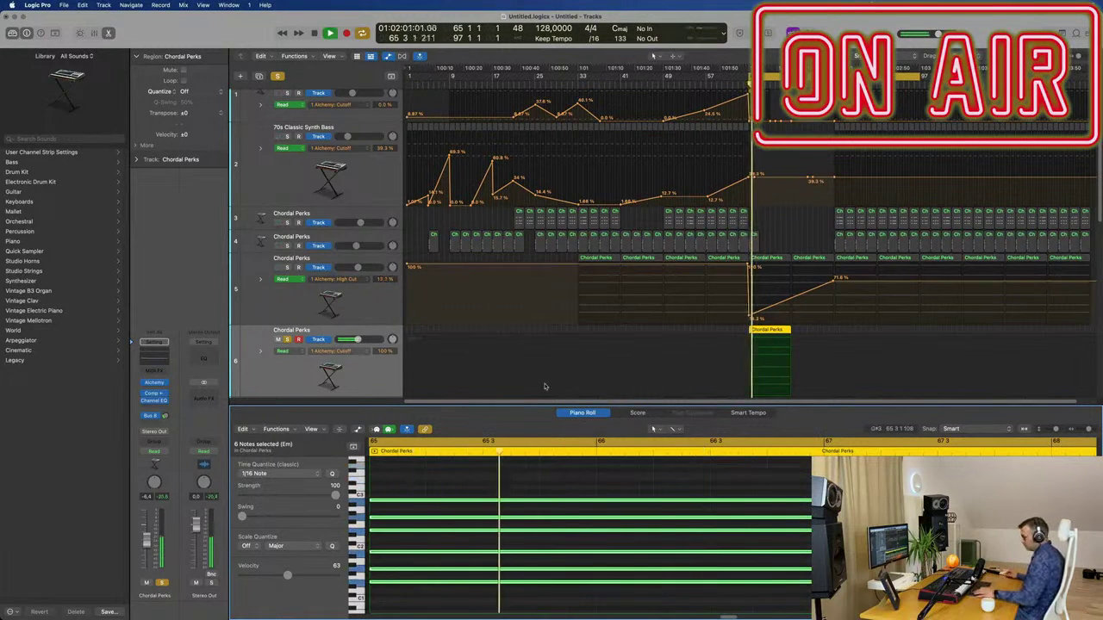
key(x)
key(x)
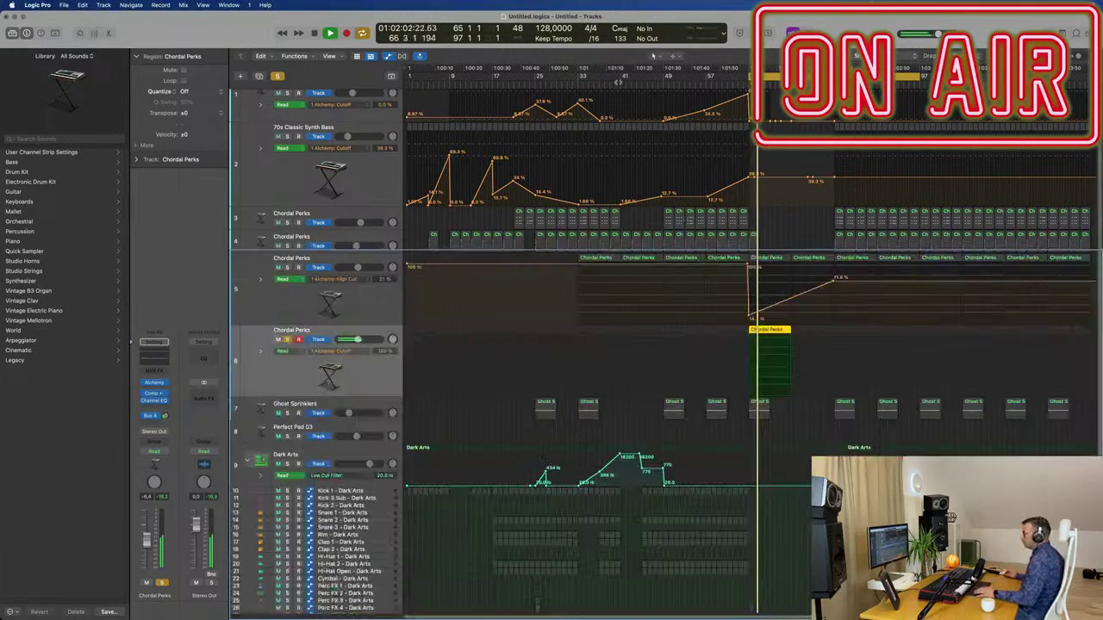
- Unsolo track 6 and lower its volume to -9.2 dB against the full mix
click(288, 340)
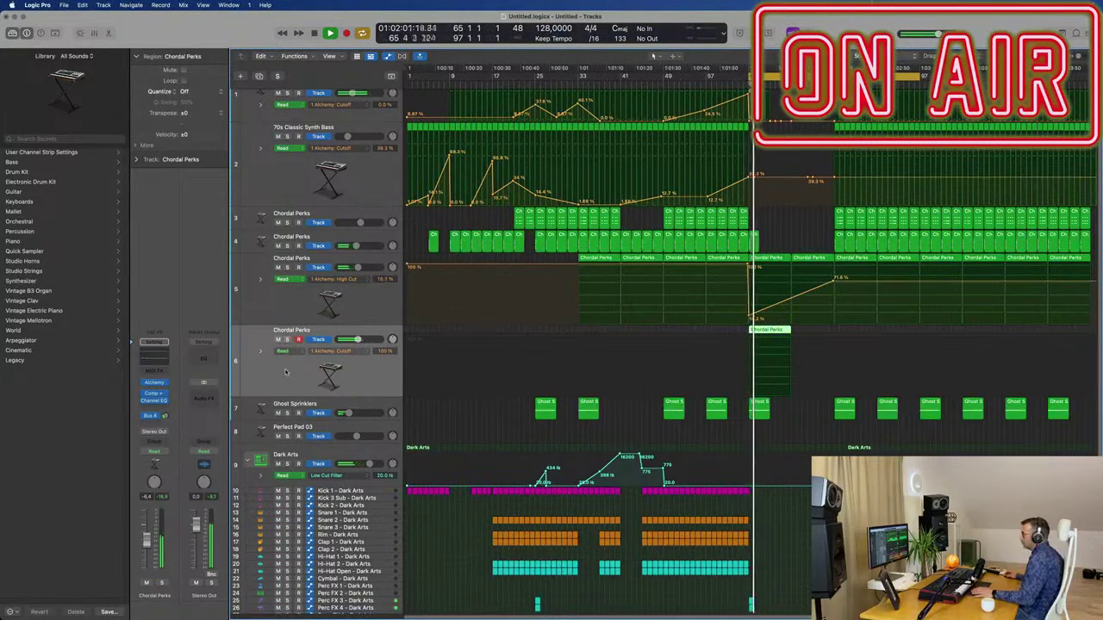
click(161, 582)
click(161, 582)
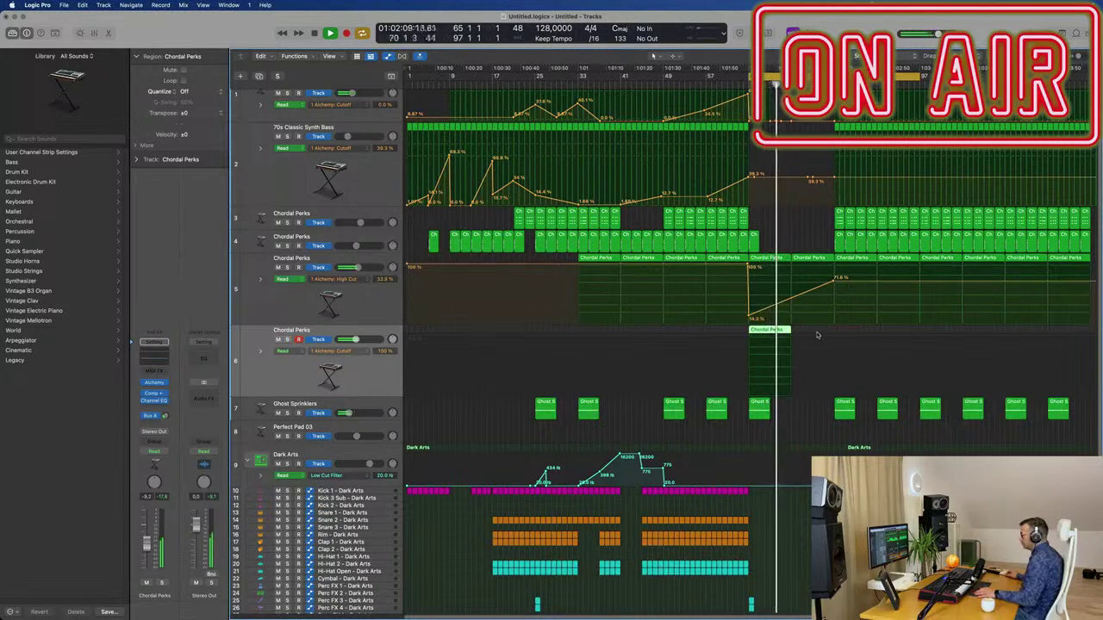
- Repeat track 6's pad region once at bar 73, open the copy's notes and restart playback from bar 65
key(super+r)
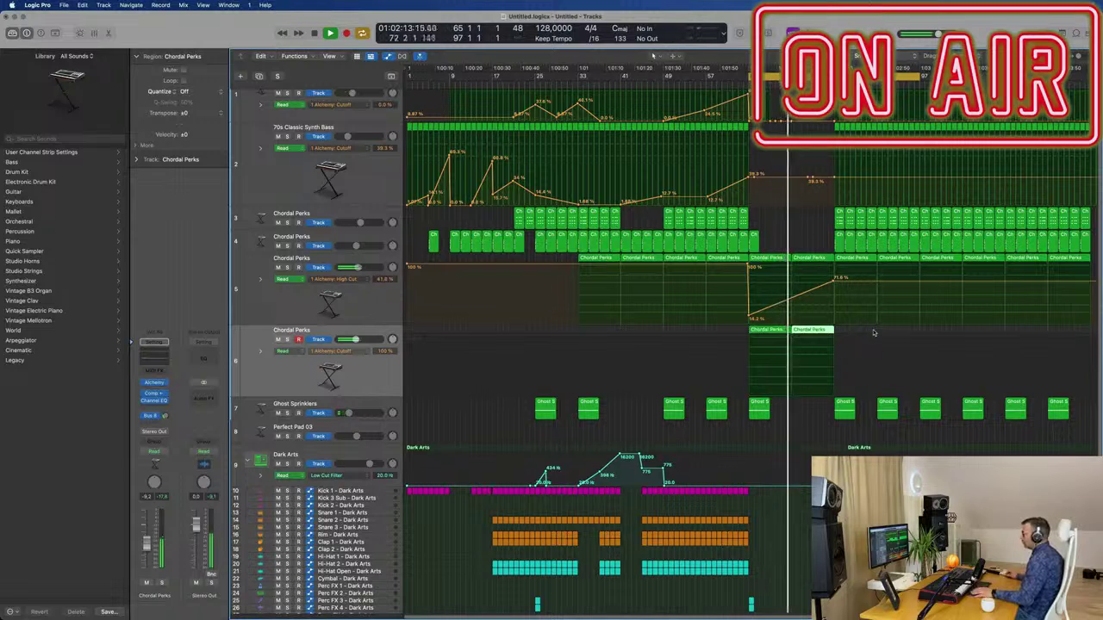
double_click(809, 336)
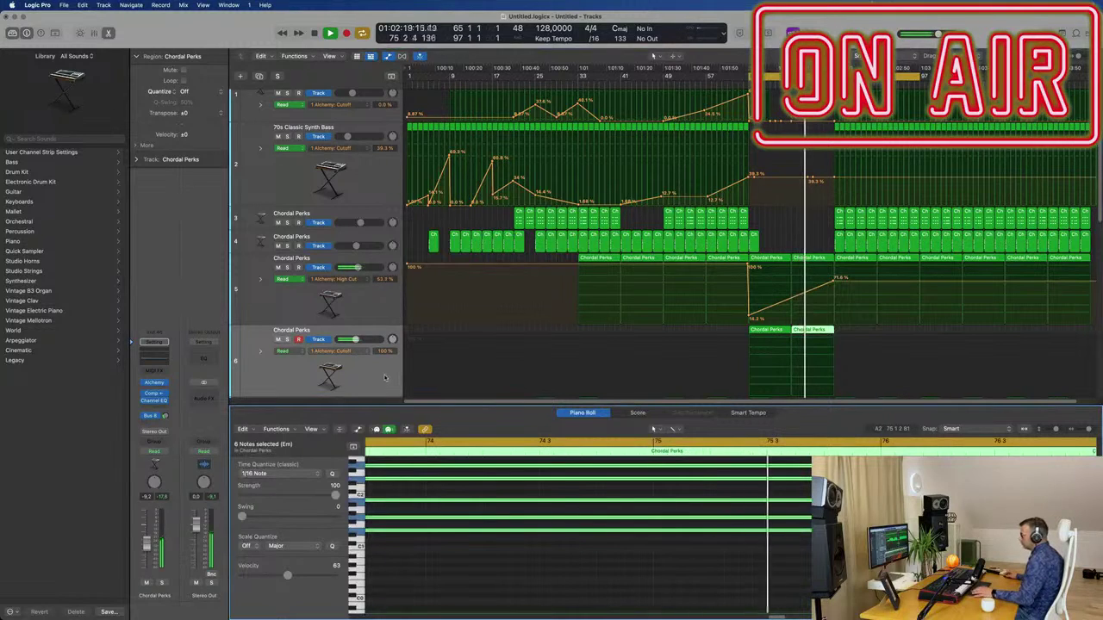
key(space)
key(space)
- Draw Cutoff automation on track 6 with points at 21% at bar 65 and 52% at bar 73
scroll(672, 345, down, 1)
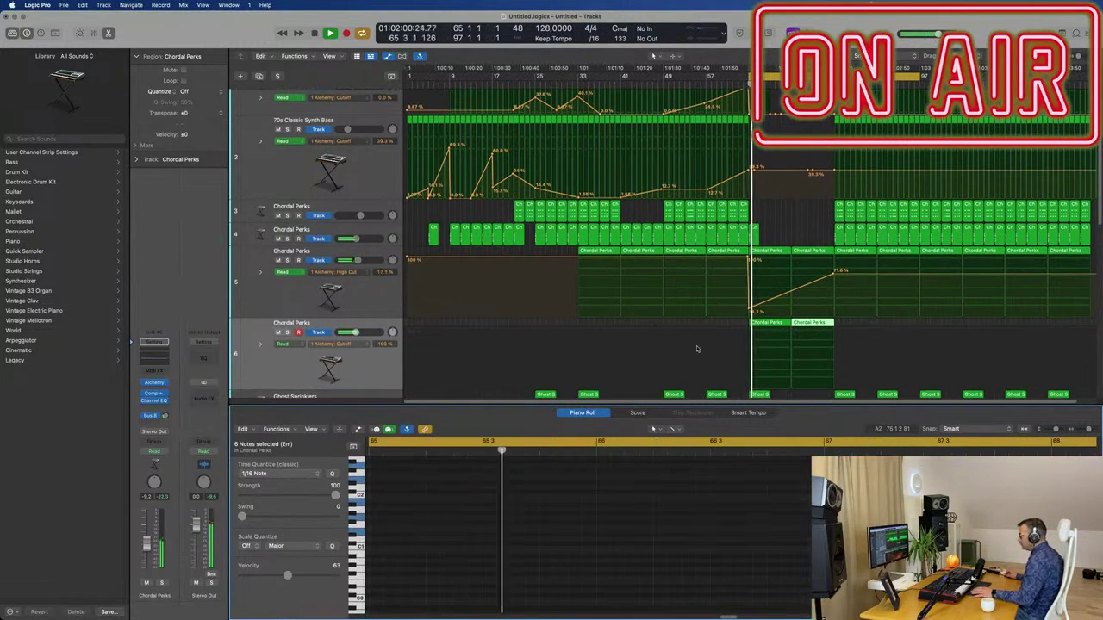
click(748, 330)
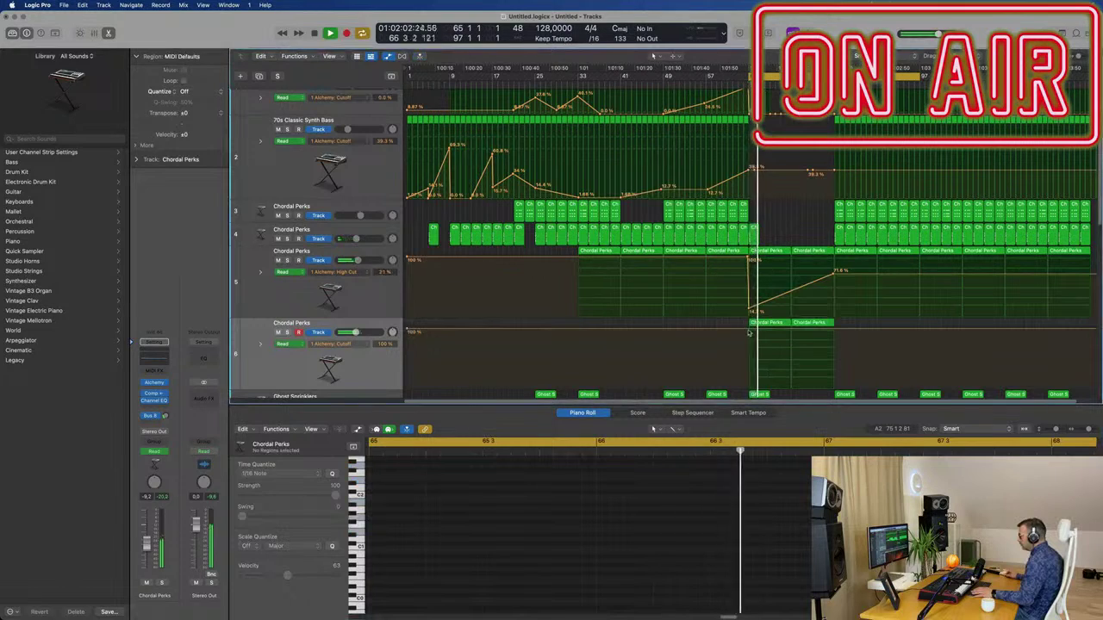
drag(748, 331, 748, 379)
click(791, 379)
drag(790, 379, 791, 356)
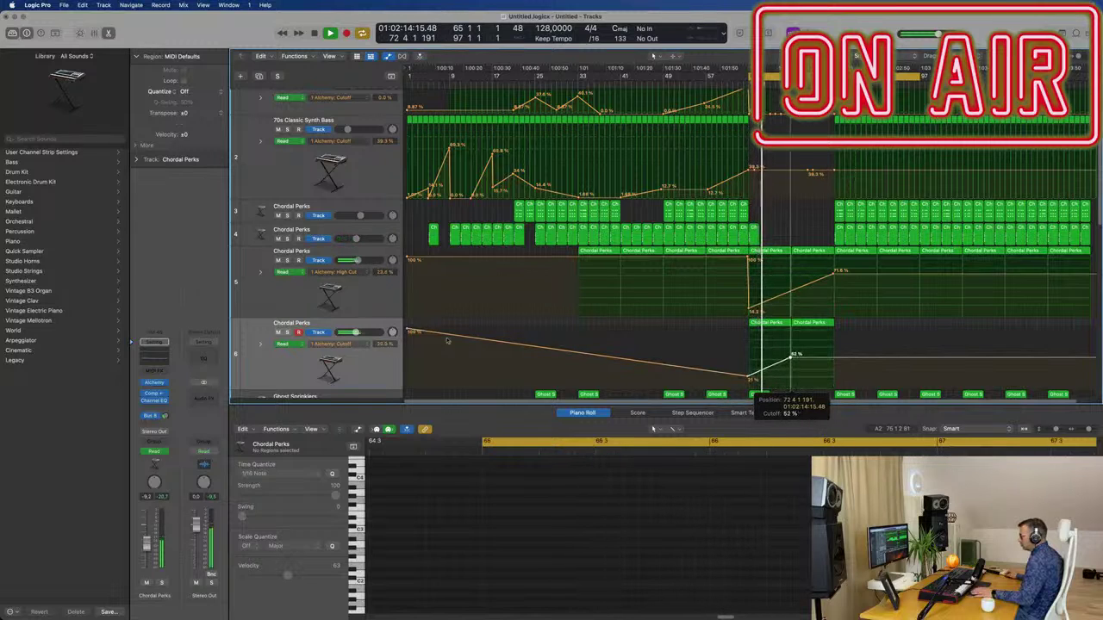
- Try the Clear and Warm performance snapshots of track 6's Perfect Pad 02, and return to Hollow
click(354, 358)
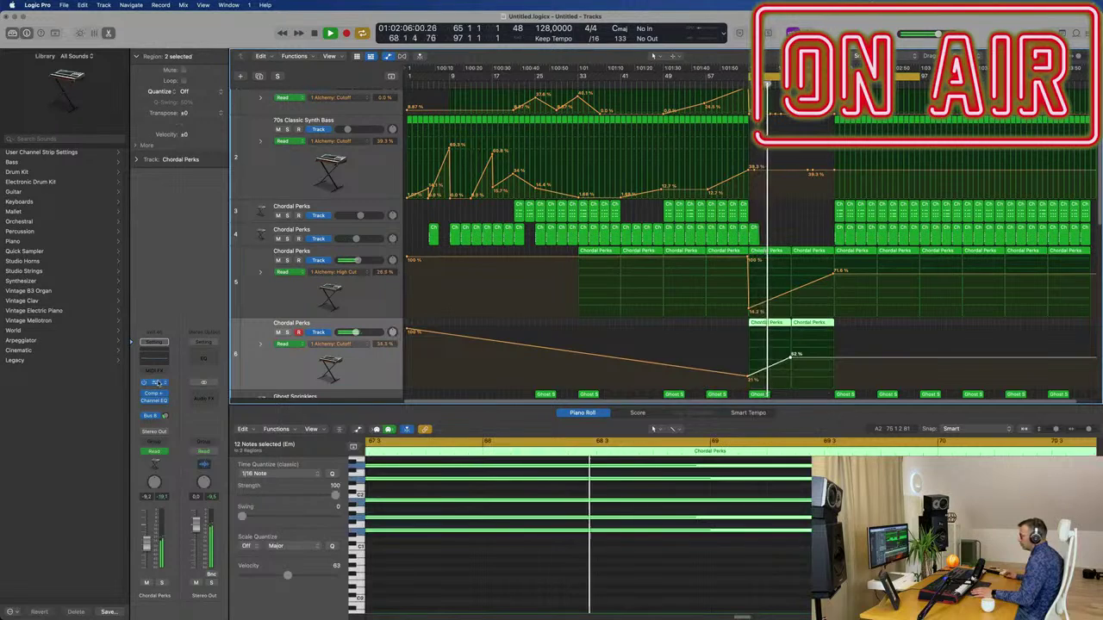
click(156, 383)
drag(946, 181, 417, 138)
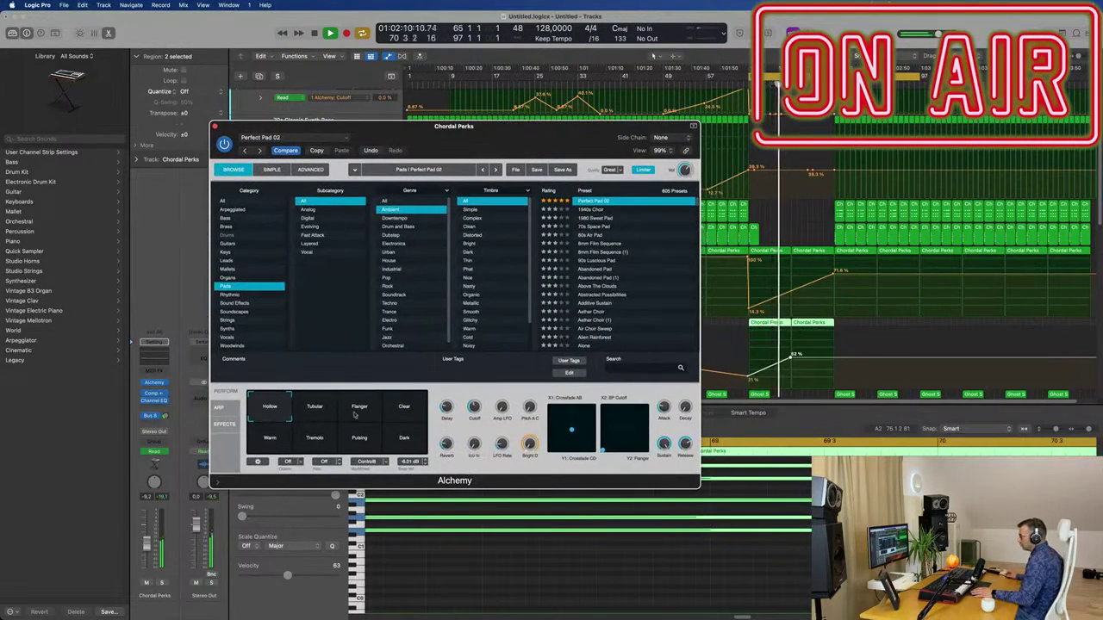
click(409, 411)
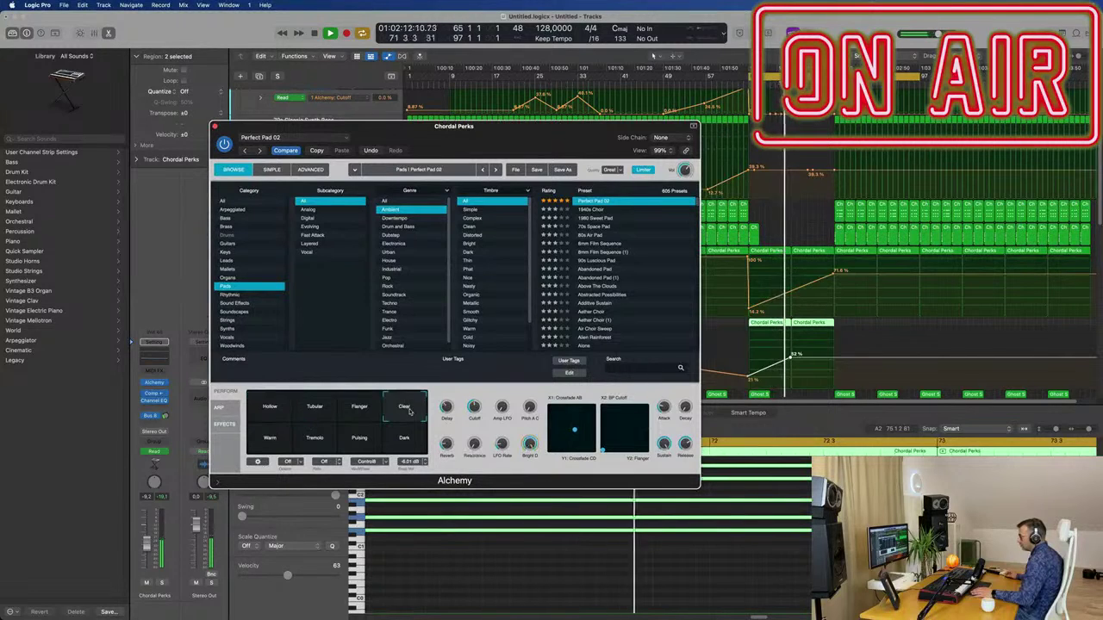
click(272, 439)
click(274, 412)
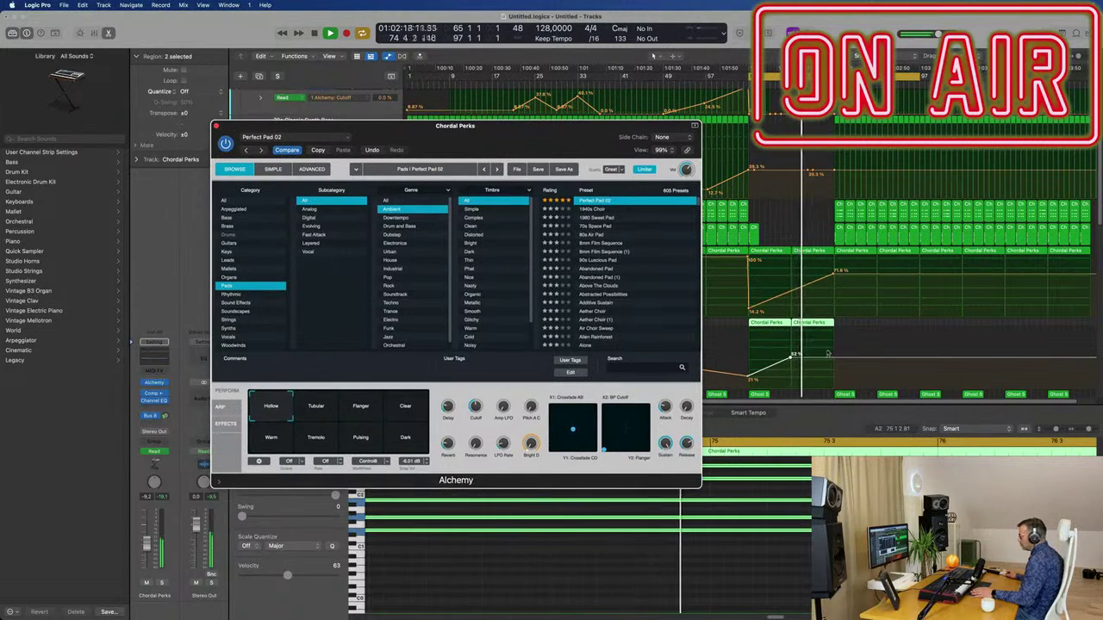
- Raise track 6's Cutoff automation to 100% at bar 81, and close the Alchemy window and the Piano Roll
drag(833, 362, 832, 329)
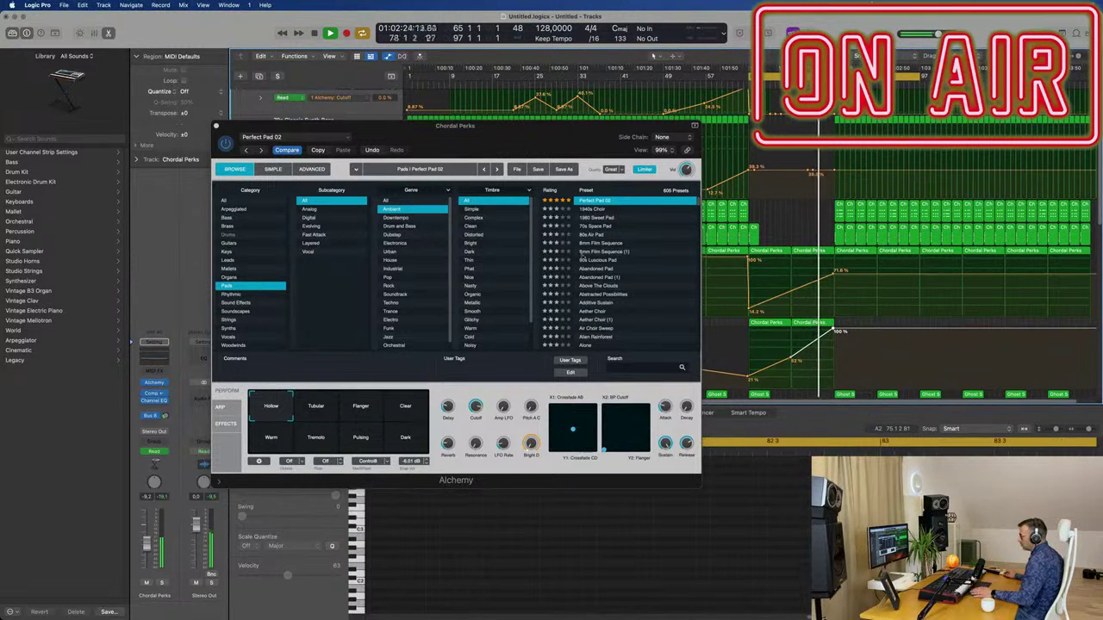
click(216, 127)
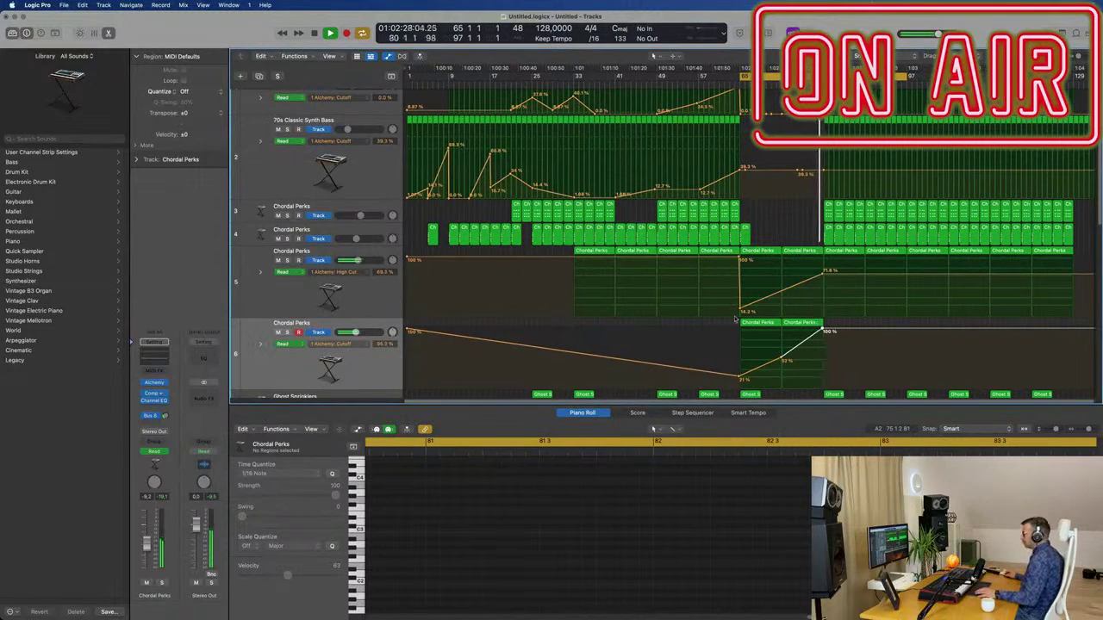
key(x)
key(x)
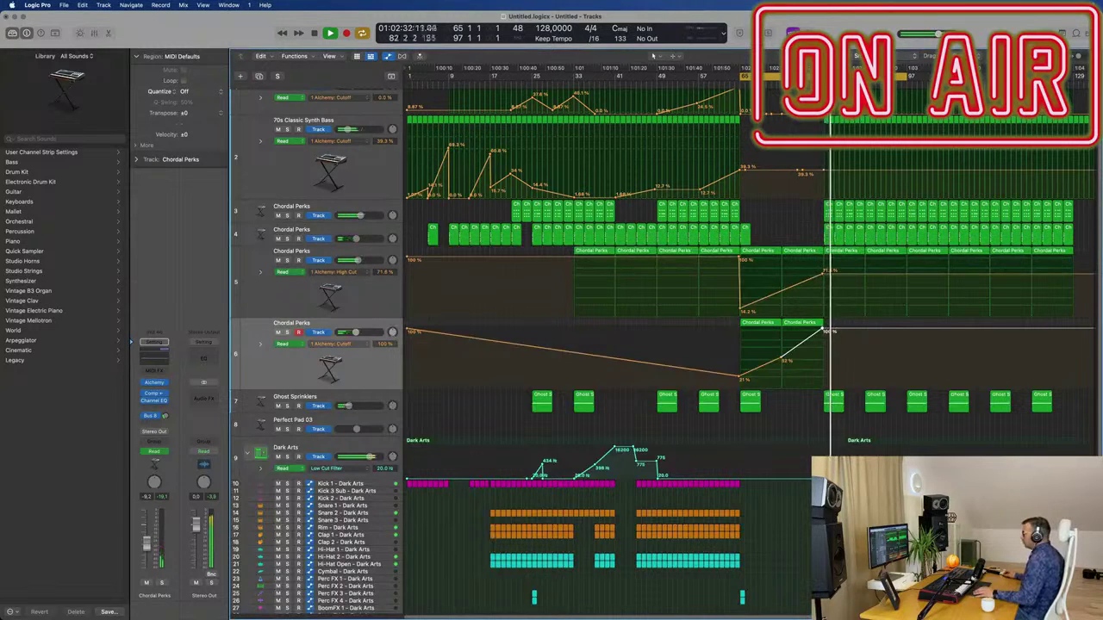
- Delete the Chrome closed hi-hat regions just before bar 81
scroll(663, 344, up, 3)
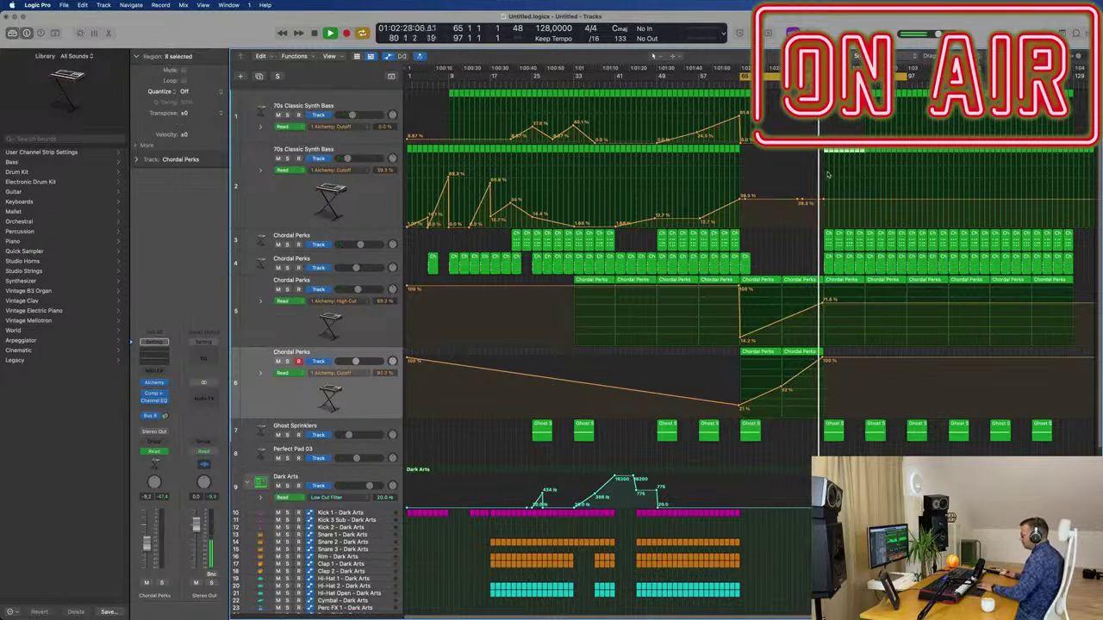
scroll(801, 276, down, 5)
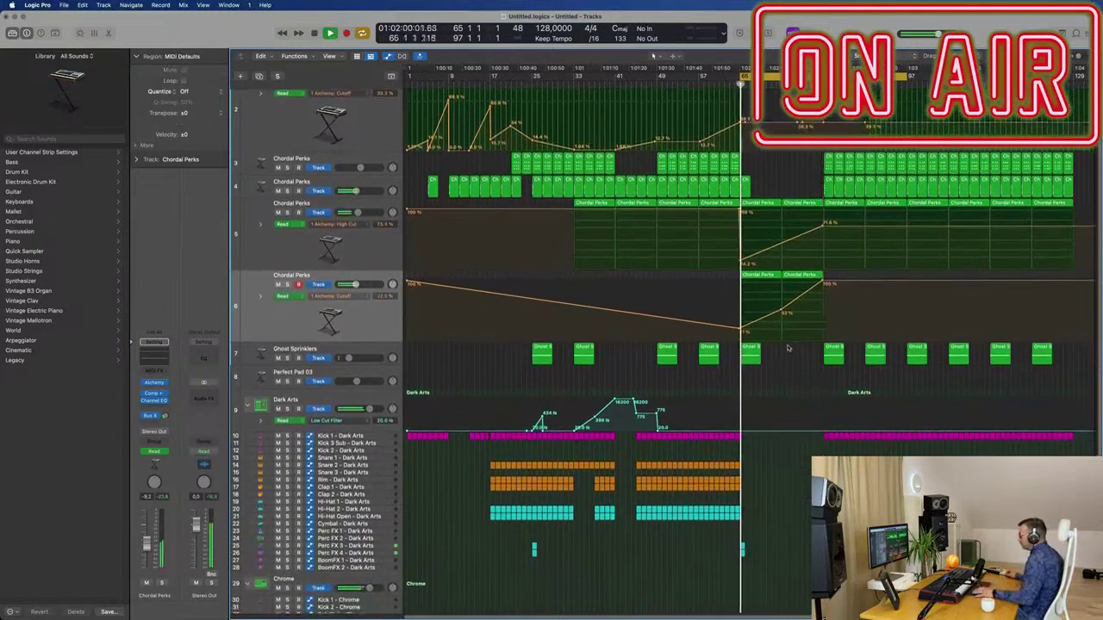
scroll(786, 347, down, 6)
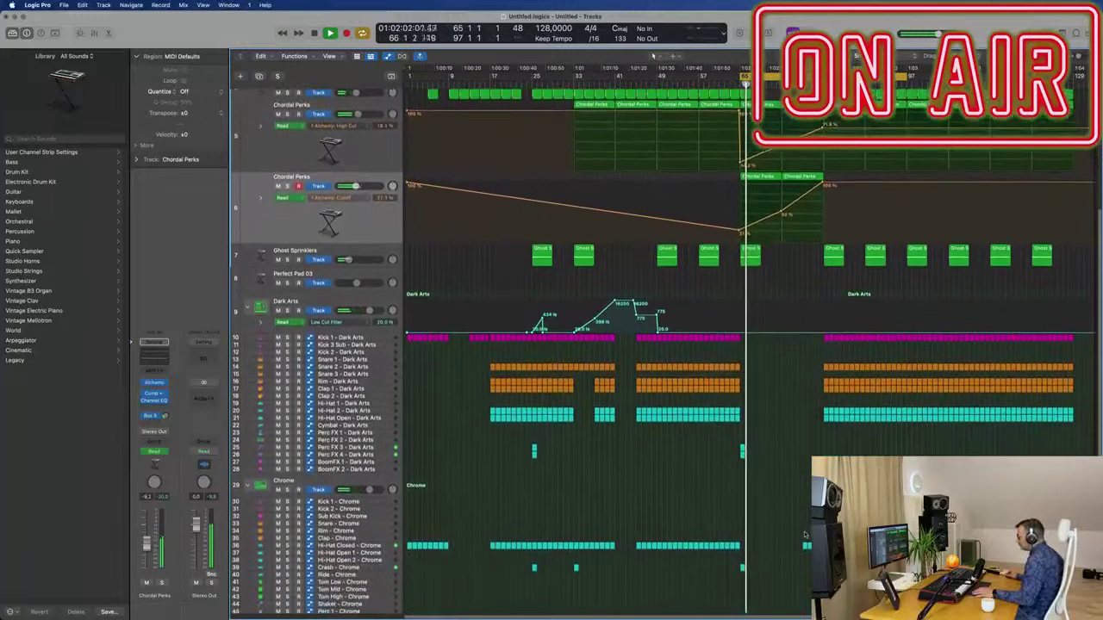
drag(796, 533, 825, 558)
key(BackSpace)
- Remove the bar 73 point from track 6's Cutoff automation for a straight ramp between bars 65 and 81
key(super+Right)
key(super+Right)
key(super+Right)
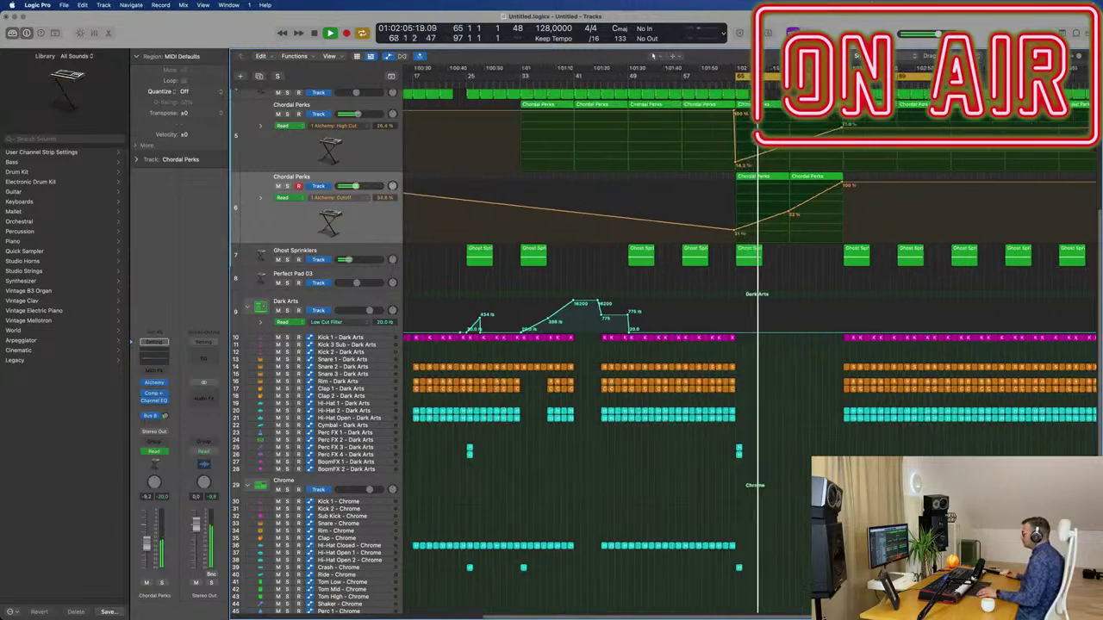
scroll(716, 468, up, 4)
scroll(716, 468, up, 3)
scroll(712, 457, down, 2)
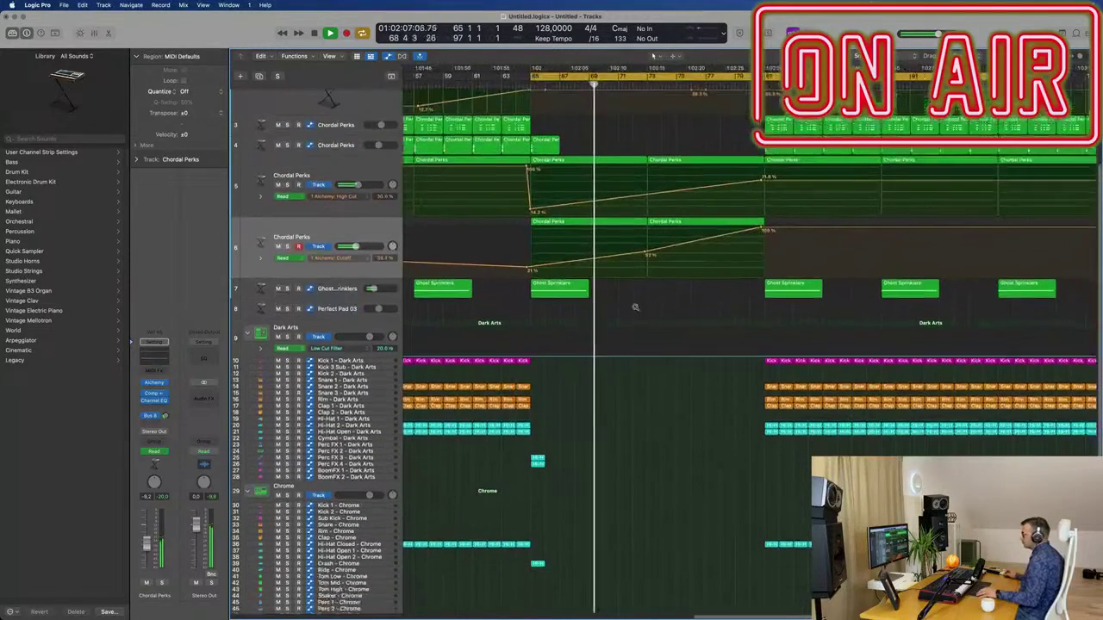
key(super+Left)
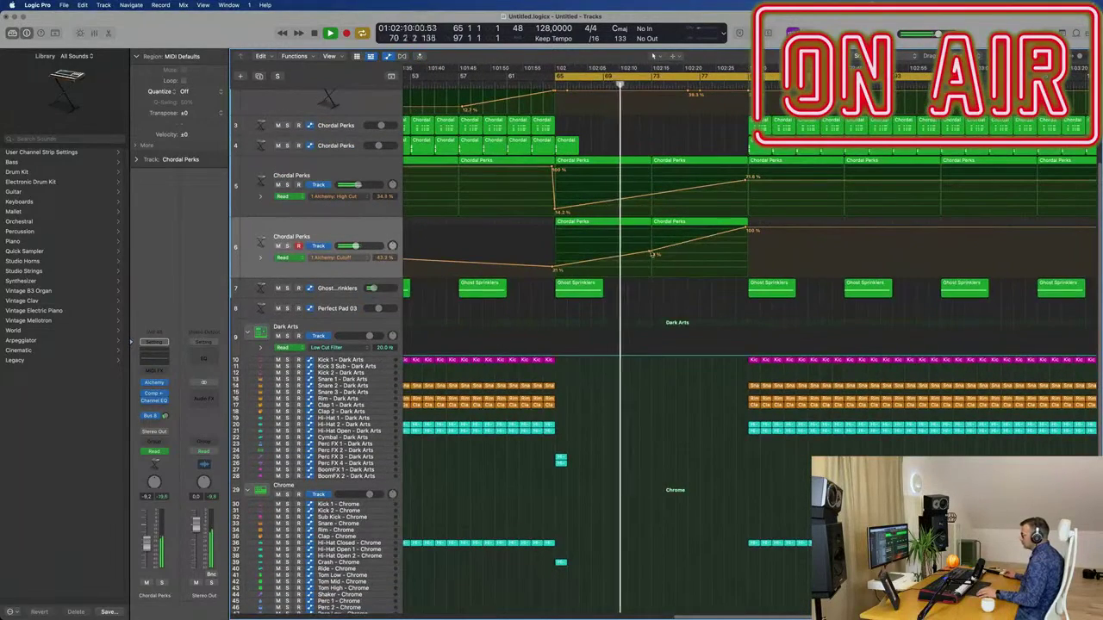
key(super+Left)
key(super+Left)
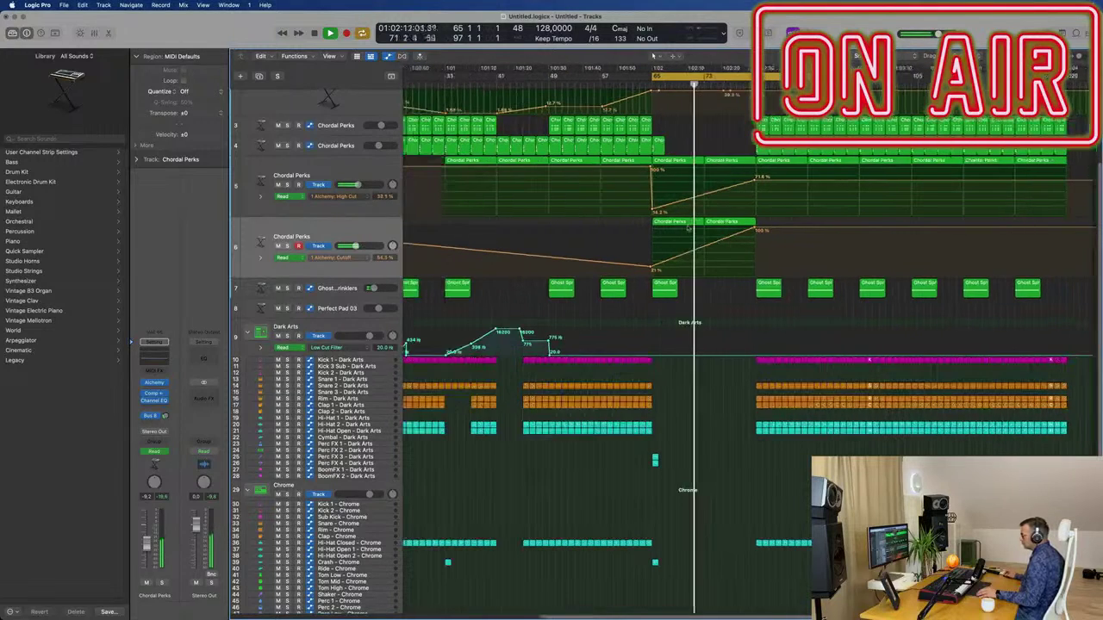
- Open track 6's bar 73 region in the Piano Roll and select both of the track's Chordal Perks regions
double_click(726, 222)
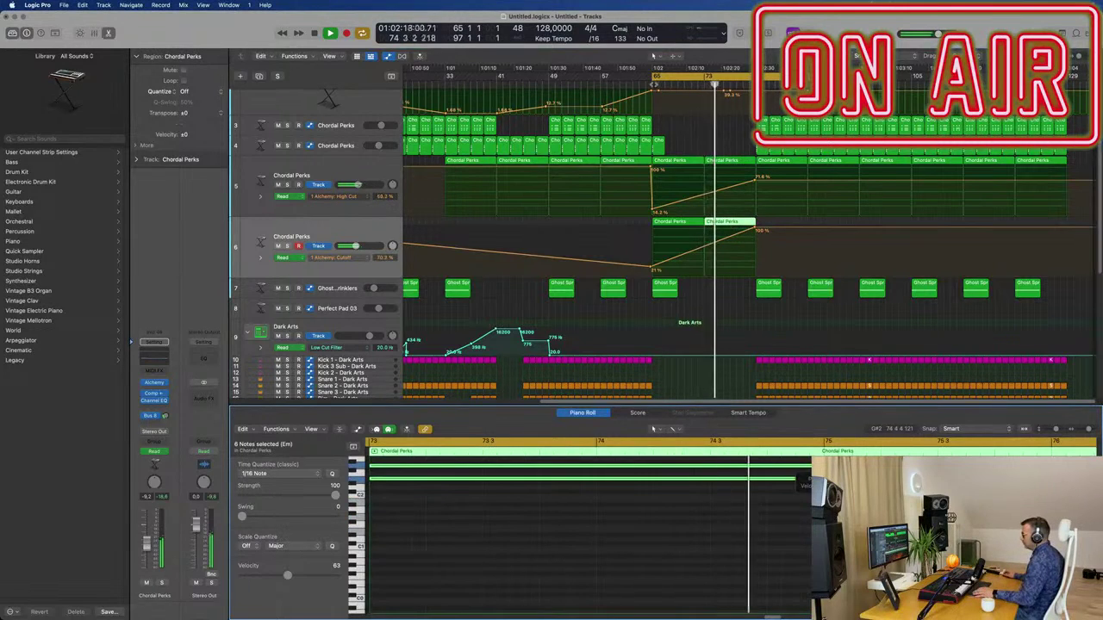
click(364, 227)
key(super+Left)
key(super+Left)
scroll(810, 237, up, 2)
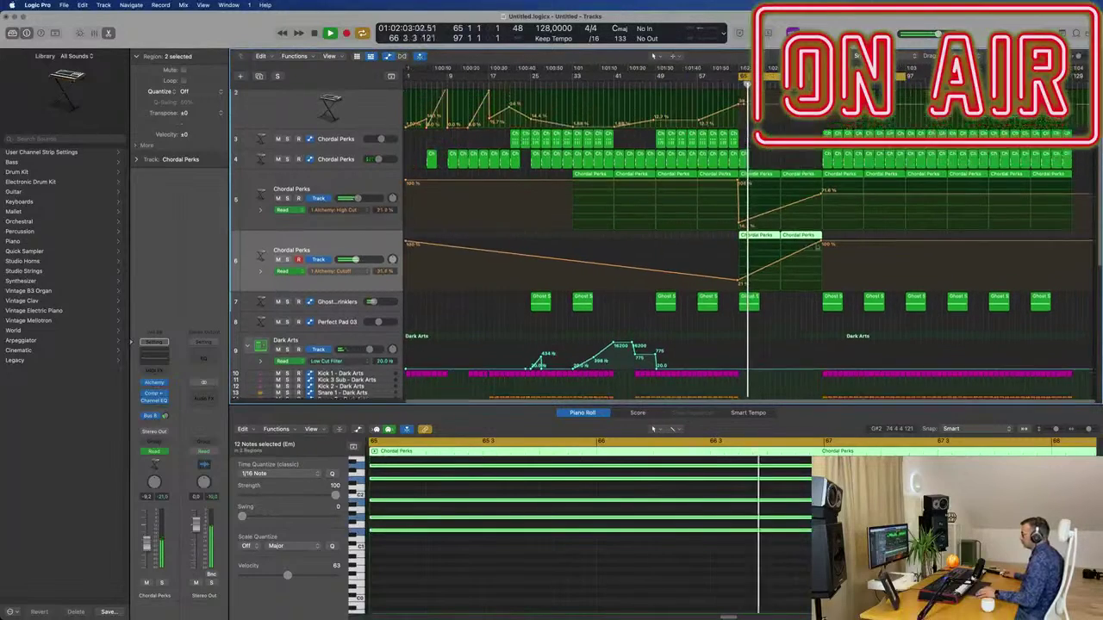
- Delete the four Chordal Perks regions on track 3 between bars 81 and 89
scroll(827, 250, up, 2)
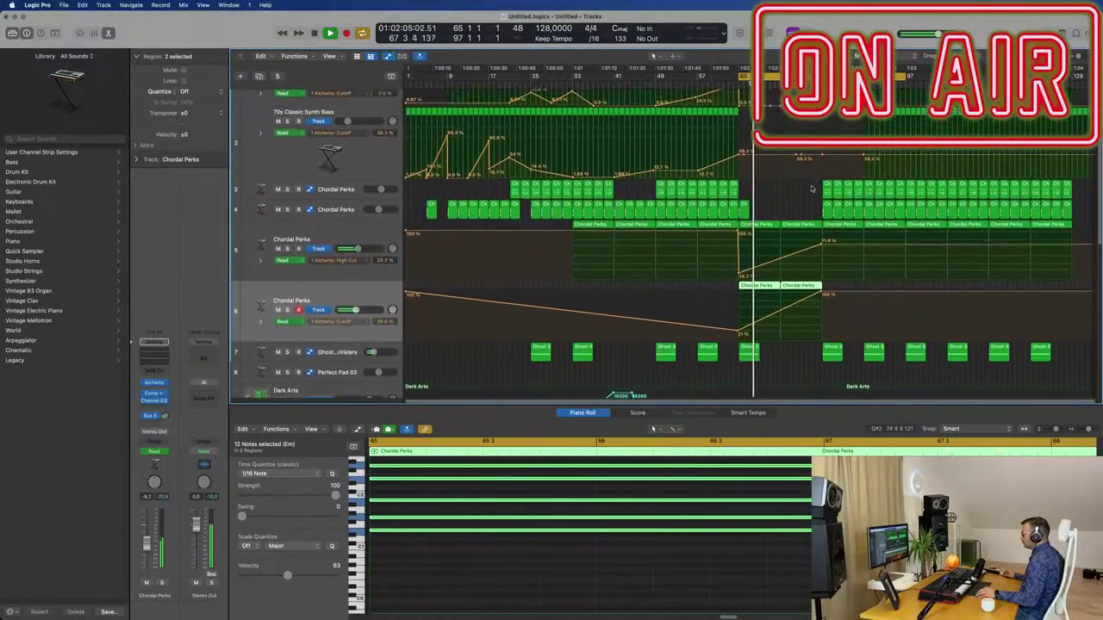
key(super+Right)
drag(818, 187, 872, 184)
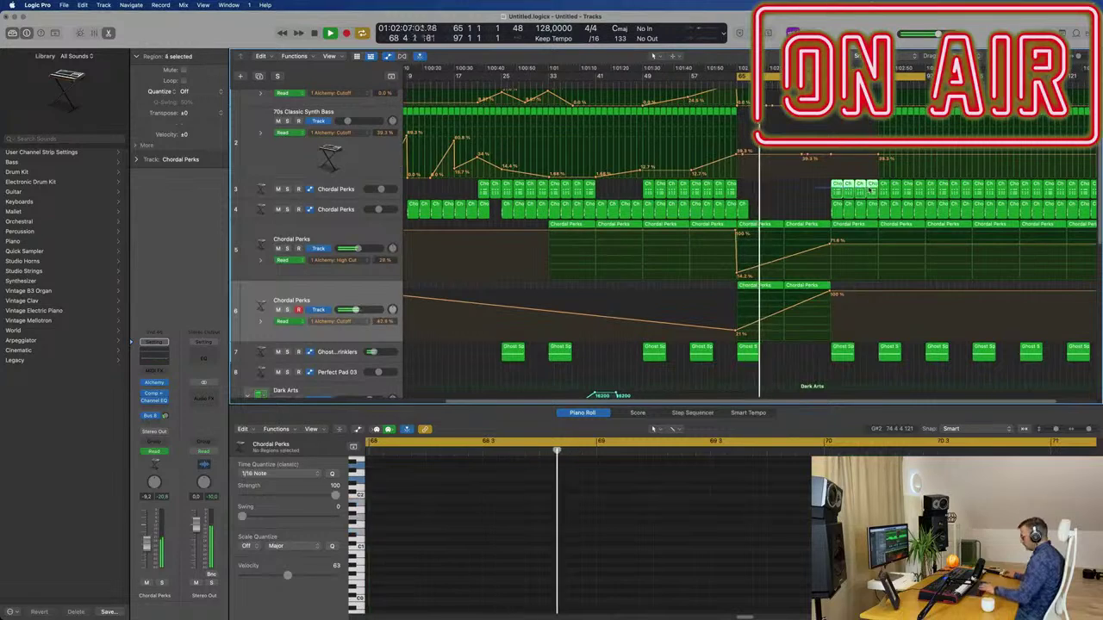
key(BackSpace)
- Repeat track 6's two Chordal Perks regions across bars 81 to 97 and remove the copied low Cutoff point at bar 81
drag(853, 283, 803, 288)
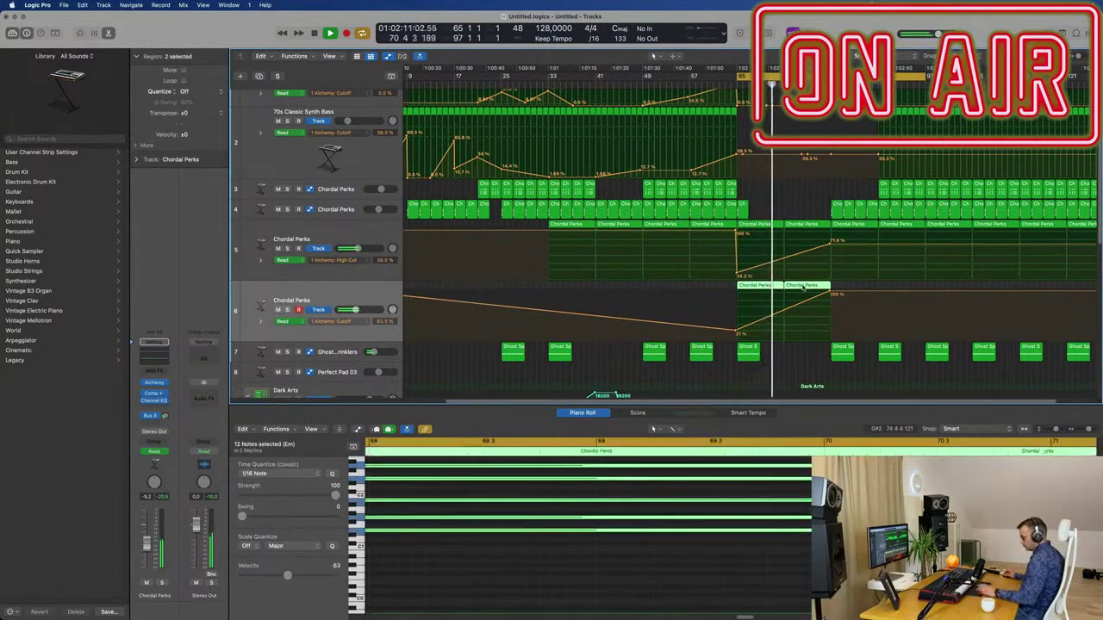
key(super+r)
key(super+Left)
key(super+Left)
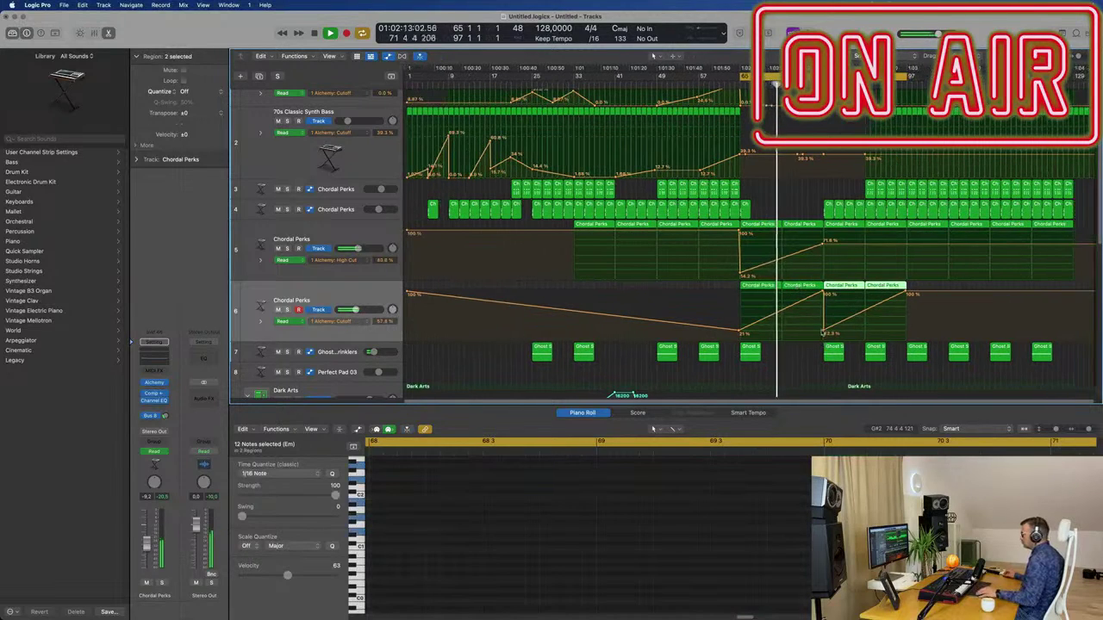
click(825, 332)
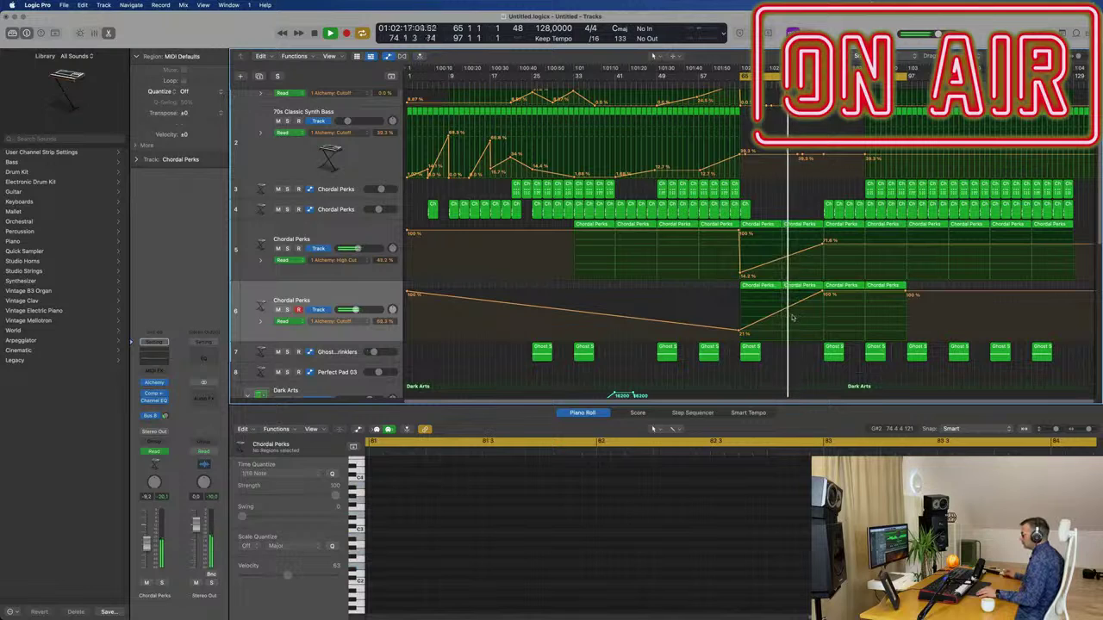
key(Return)
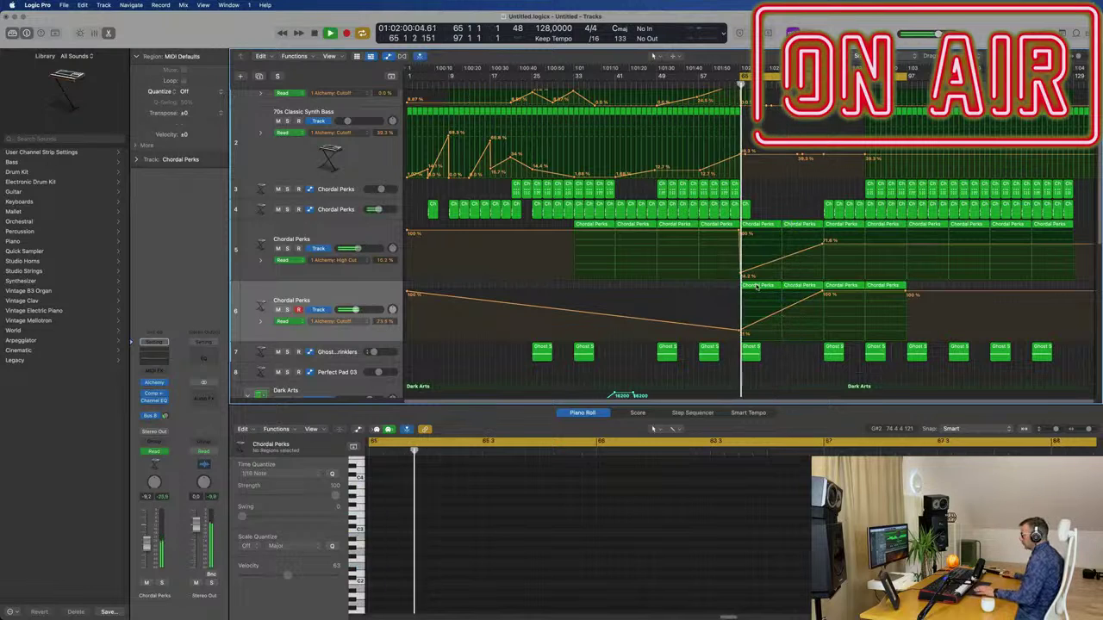
click(755, 287)
key(BackSpace)
drag(800, 291, 746, 308)
click(741, 312)
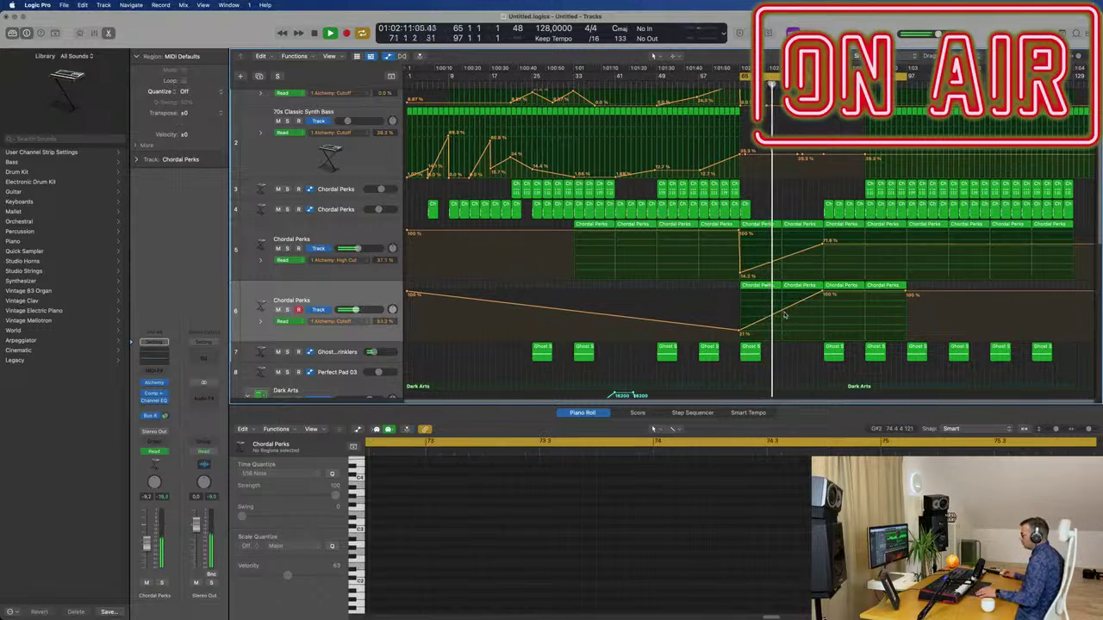
- Drop track 6's Cutoff automation to 14.7% at bar 81 so it ramps up to 100% at bar 97
scroll(808, 319, right, 2)
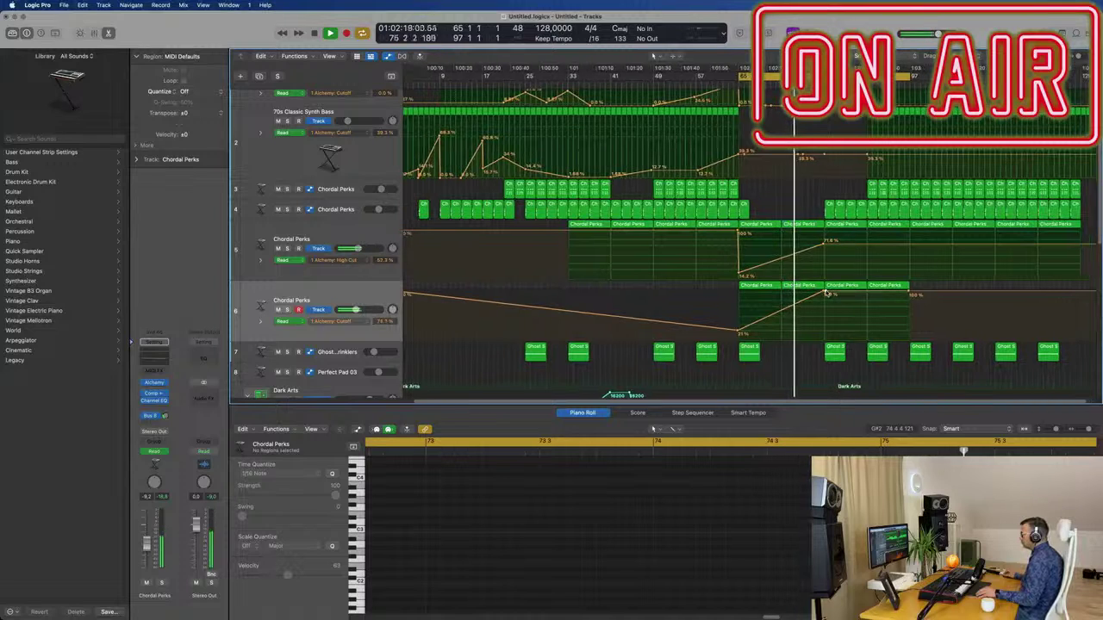
drag(825, 294, 827, 307)
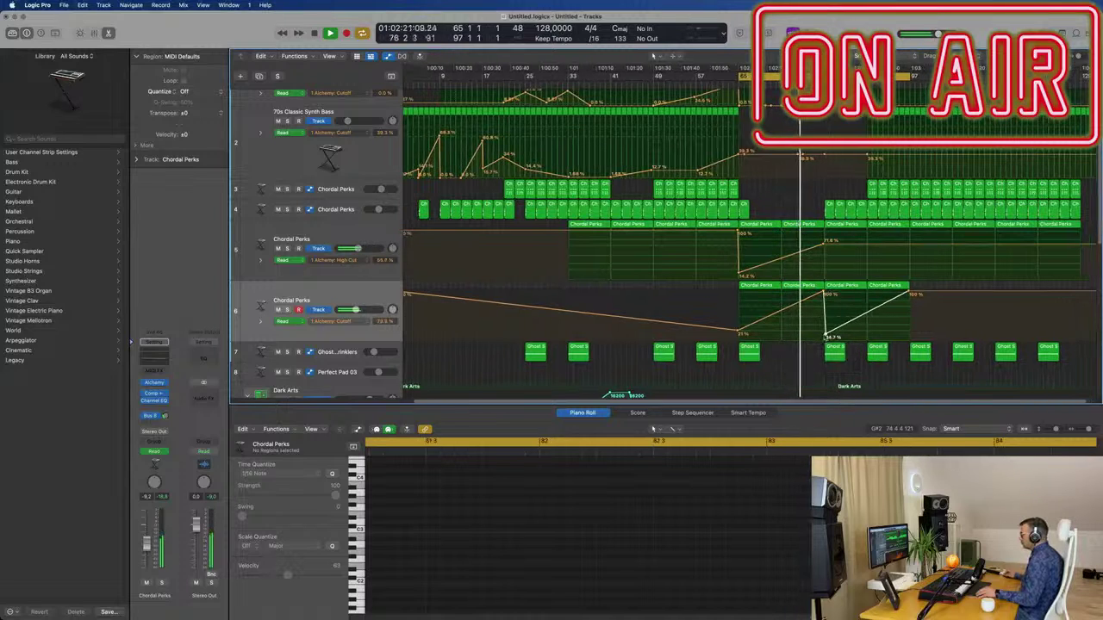
- Delete the Dark Arts snare, rim, clap and hi-hat regions between bars 81 and 89, keeping the kick
scroll(834, 354, down, 5)
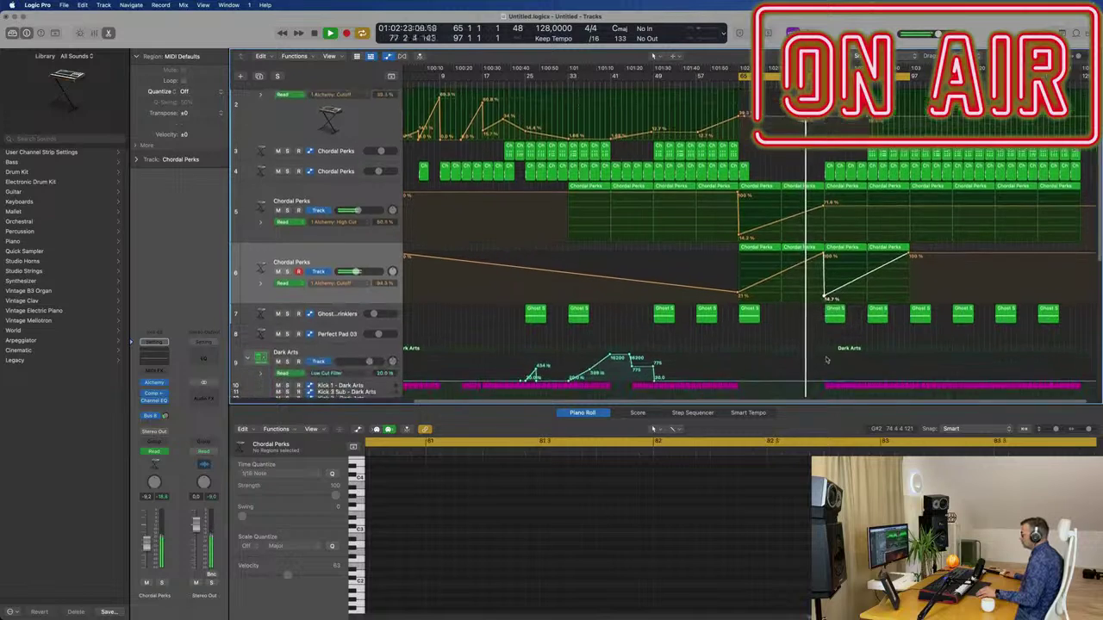
scroll(810, 353, down, 4)
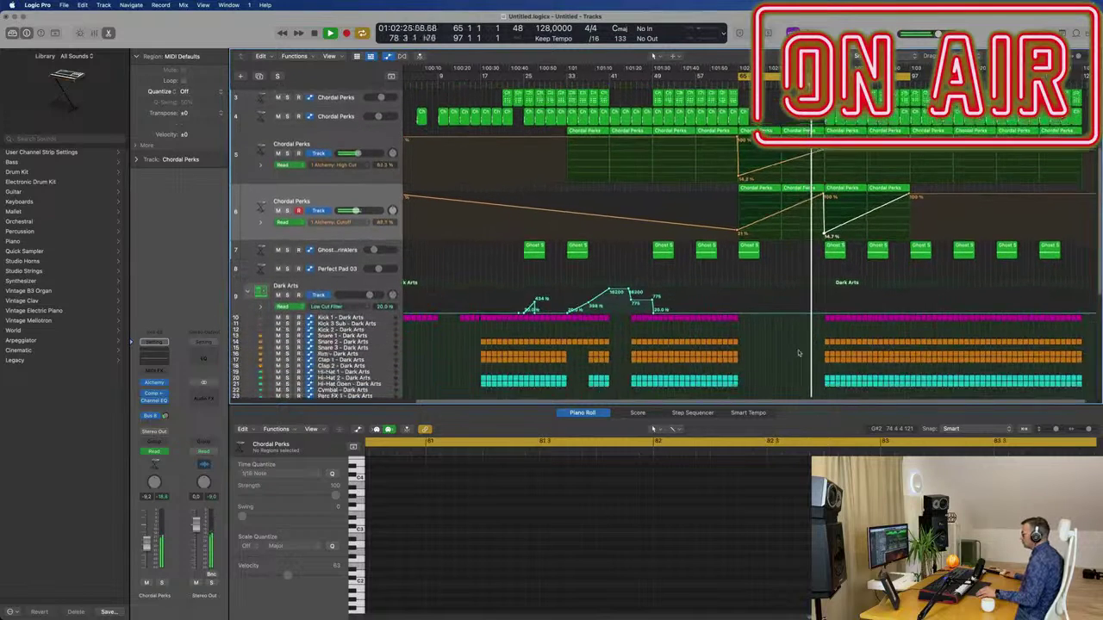
drag(837, 318, 860, 331)
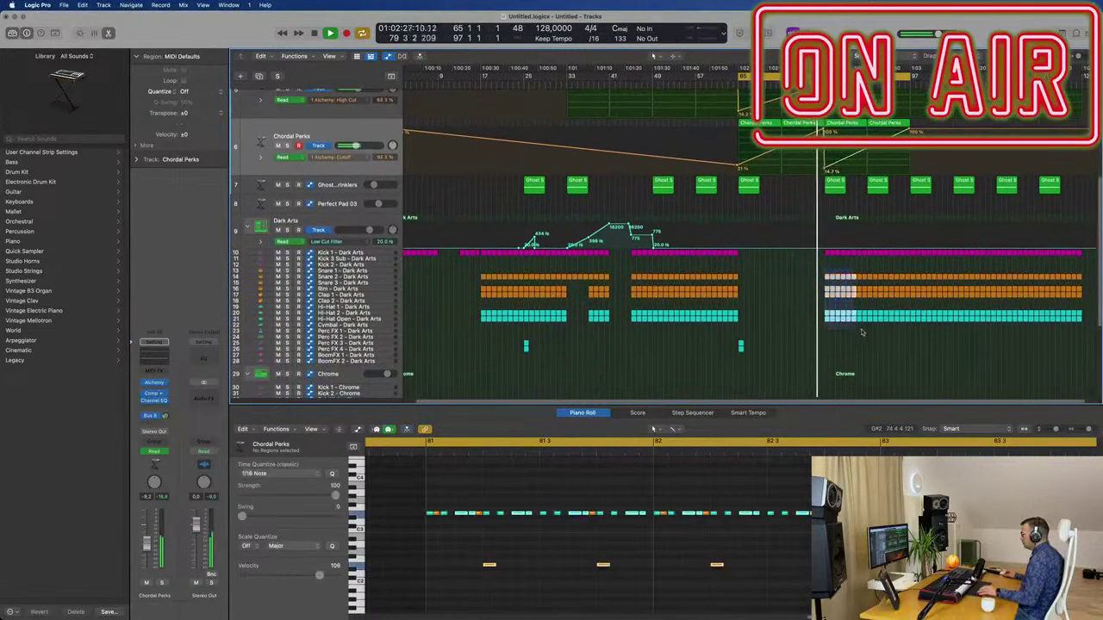
key(Delete)
scroll(847, 336, up, 2)
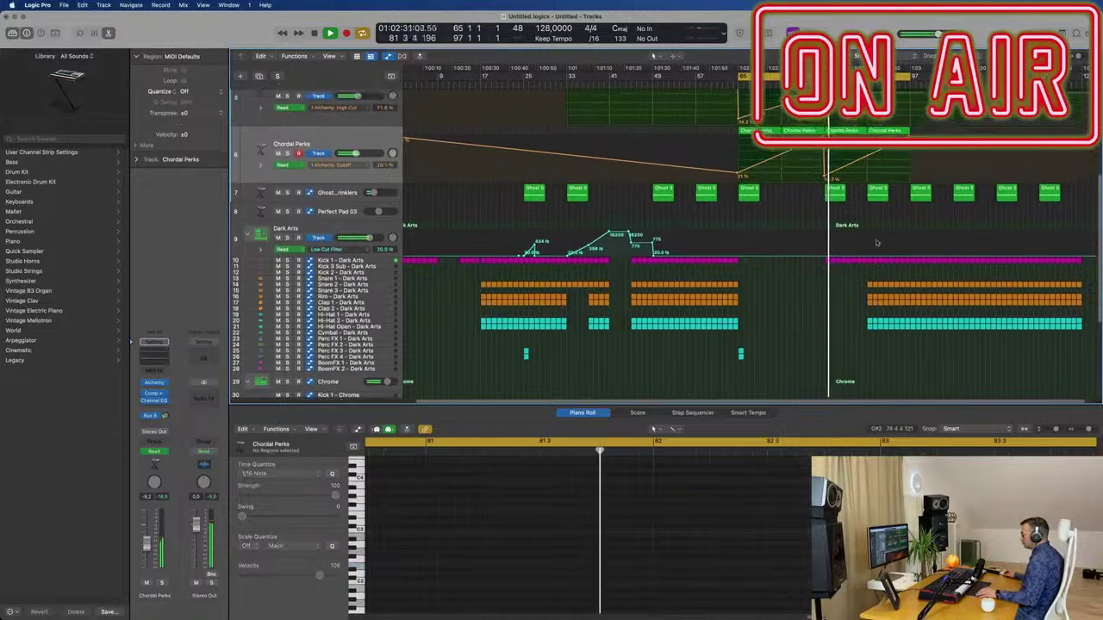
- Place four Chordal Perks regions back on track 3 between bars 81 and 89
scroll(864, 190, up, 3)
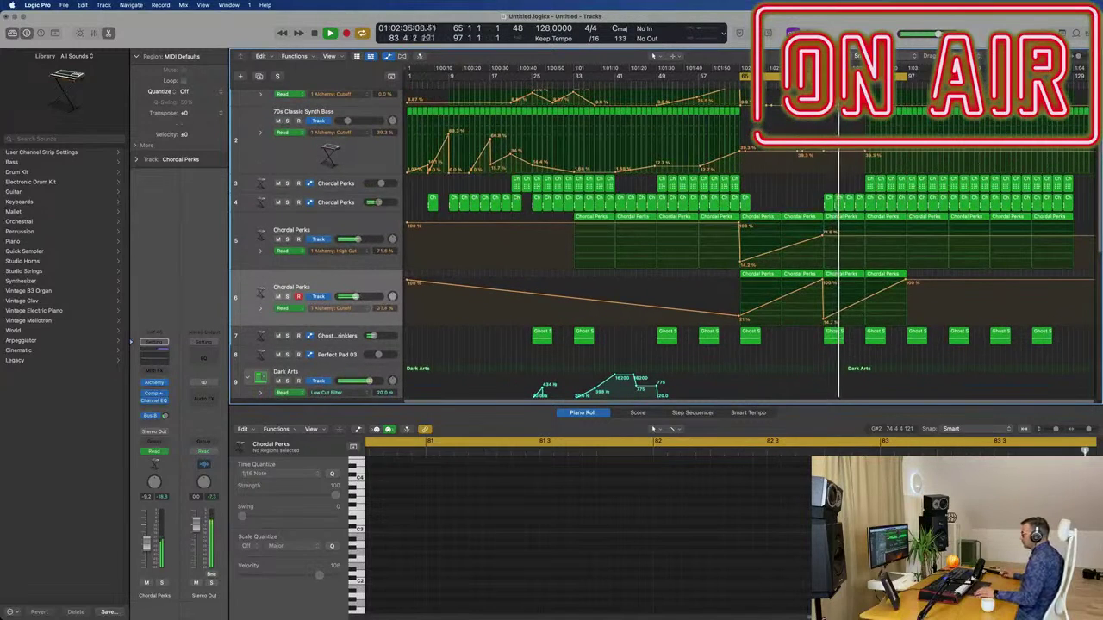
mouse_move(847, 184)
mouse_down()
mouse_move(902, 177)
mouse_move(830, 187)
mouse_up()
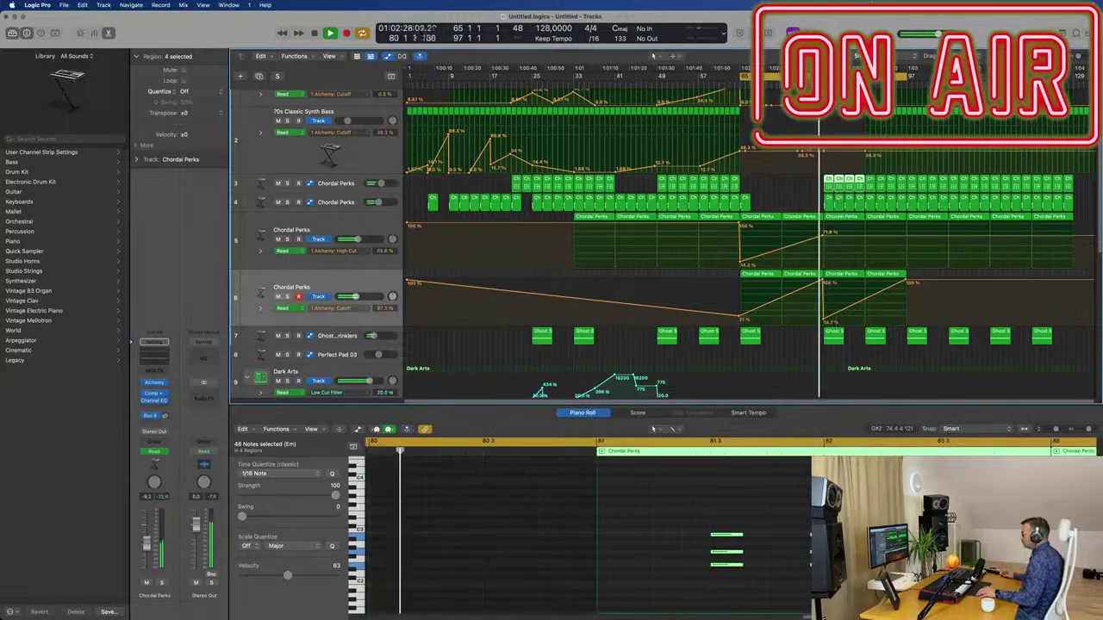
- Delete the Chrome closed hi-hat regions between bars 81 and 89
scroll(802, 364, down, 3)
scroll(802, 364, down, 8)
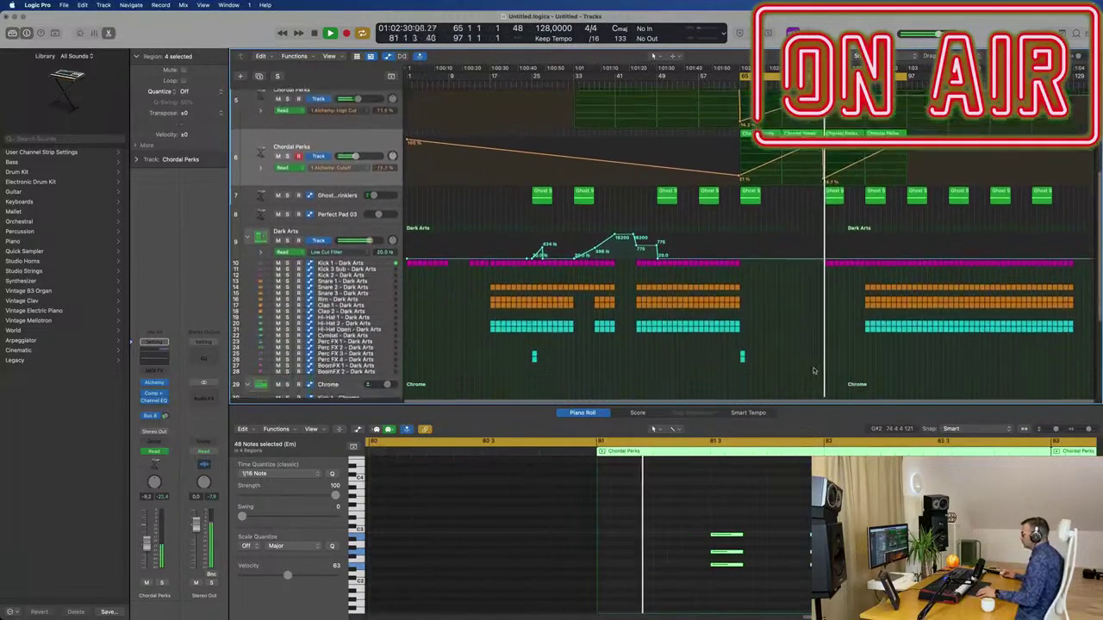
drag(810, 298, 864, 324)
key(BackSpace)
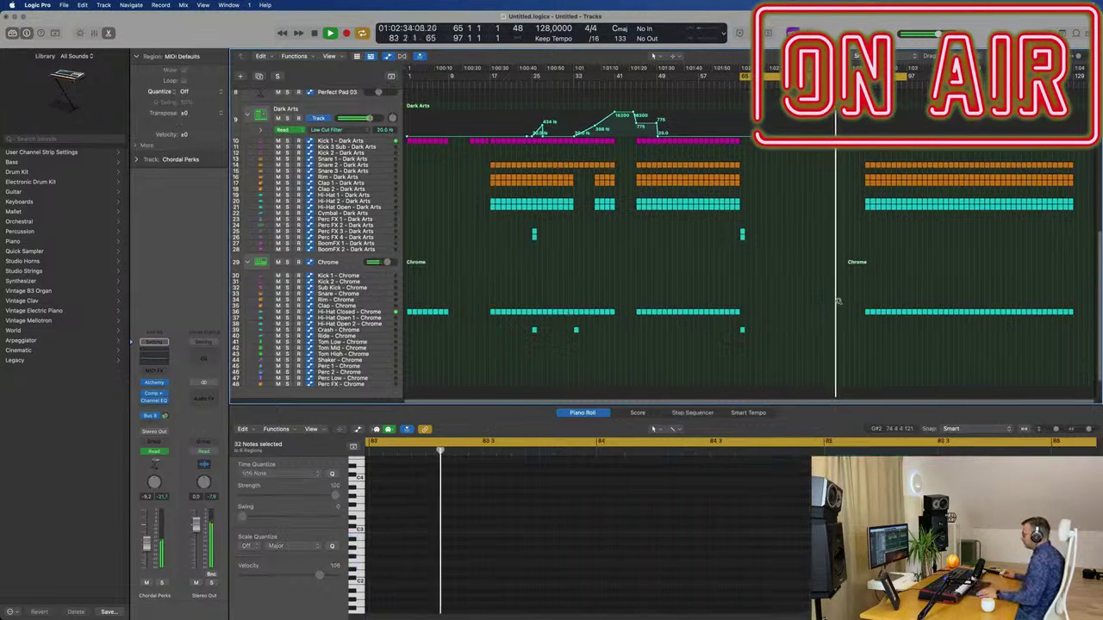
- Review the drum, Chordal Perks and bass tracks around bars 81 to 97 during playback
key(super+Right)
key(super+Right)
key(super+Right)
key(super+Right)
scroll(862, 300, up, 2)
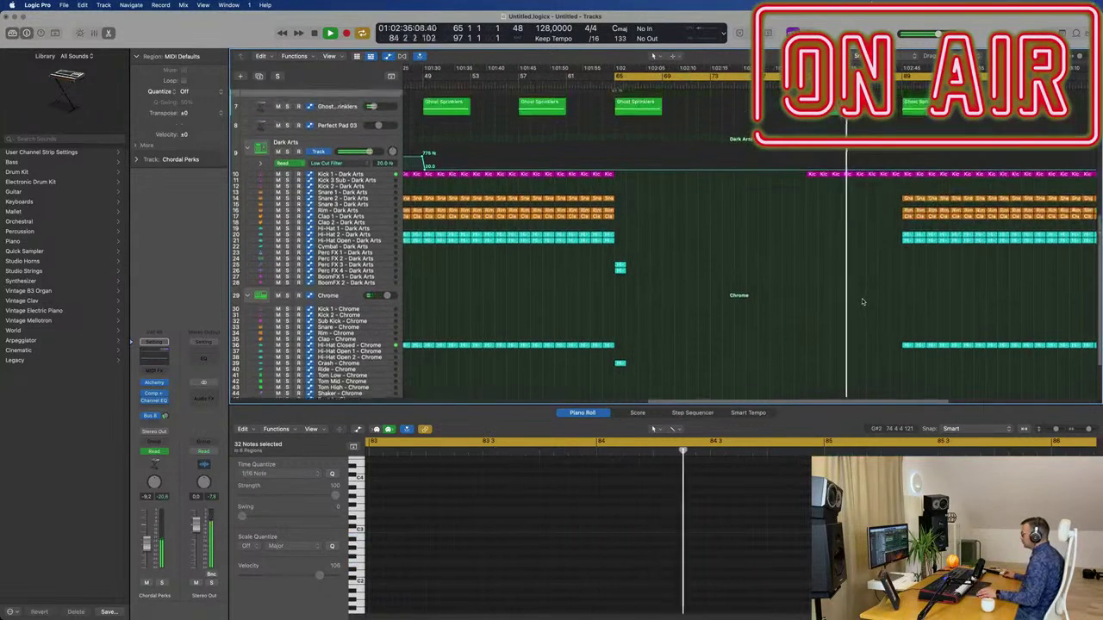
key(super+Left)
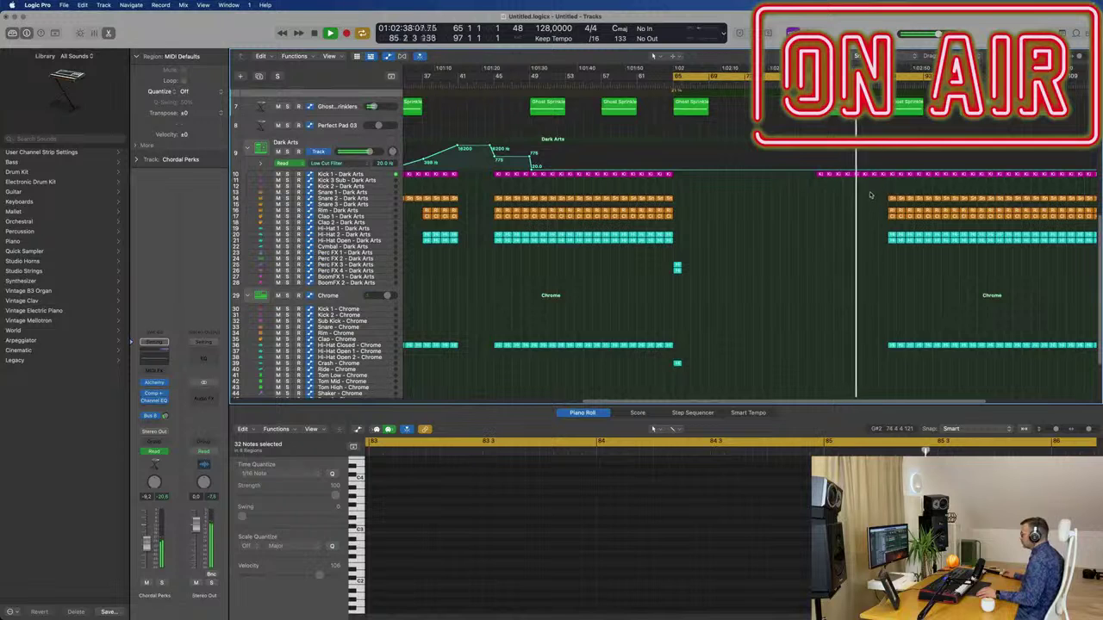
scroll(872, 199, up, 3)
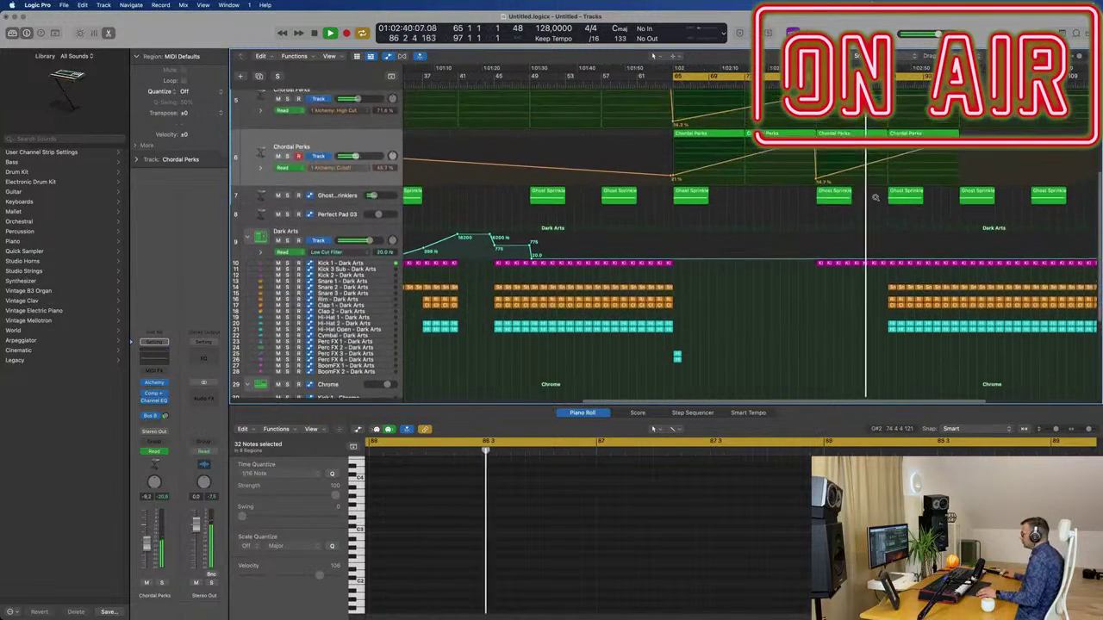
scroll(883, 184, up, 1)
scroll(882, 185, down, 3)
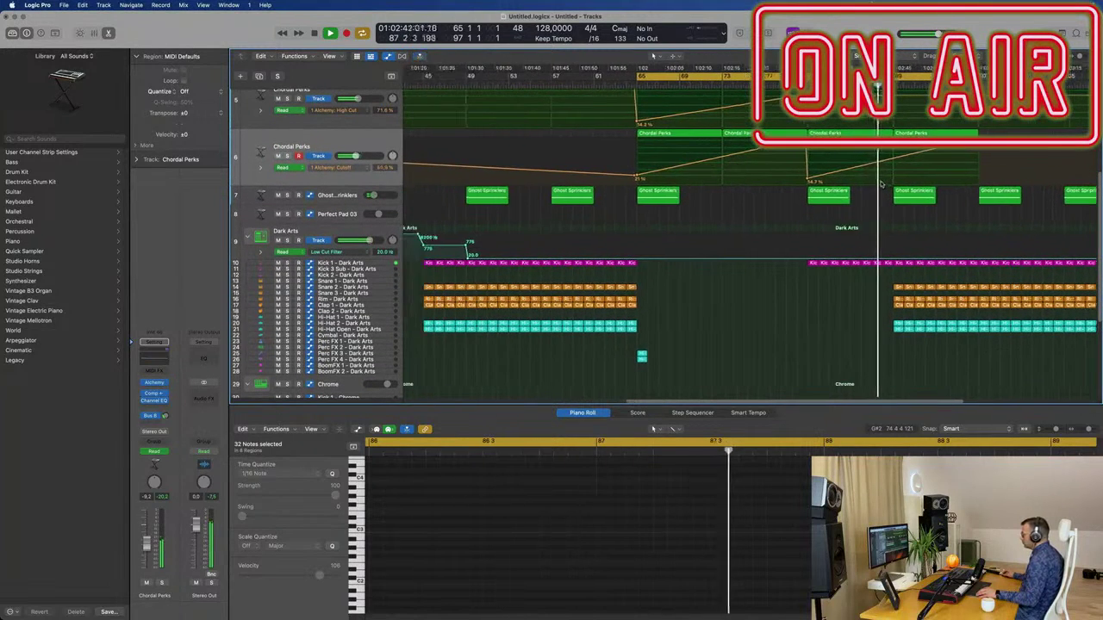
scroll(882, 188, up, 1)
scroll(882, 186, up, 3)
scroll(882, 186, down, 3)
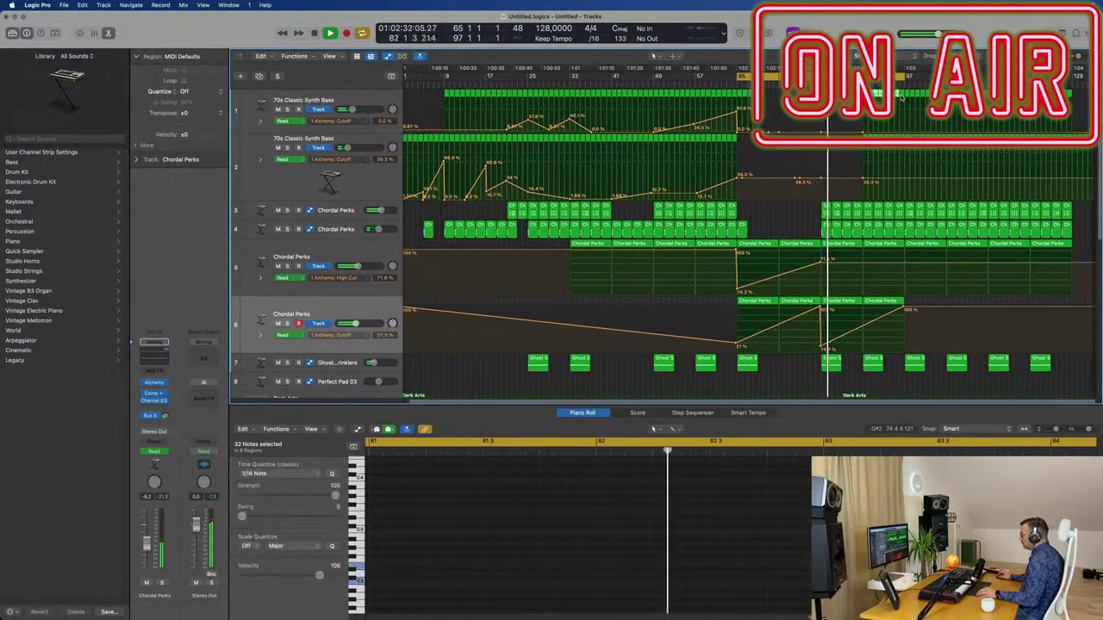
- Drop track 2's Cutoff automation to 0.0% at bar 89 and ramp it up to about 39% at bar 97
click(879, 159)
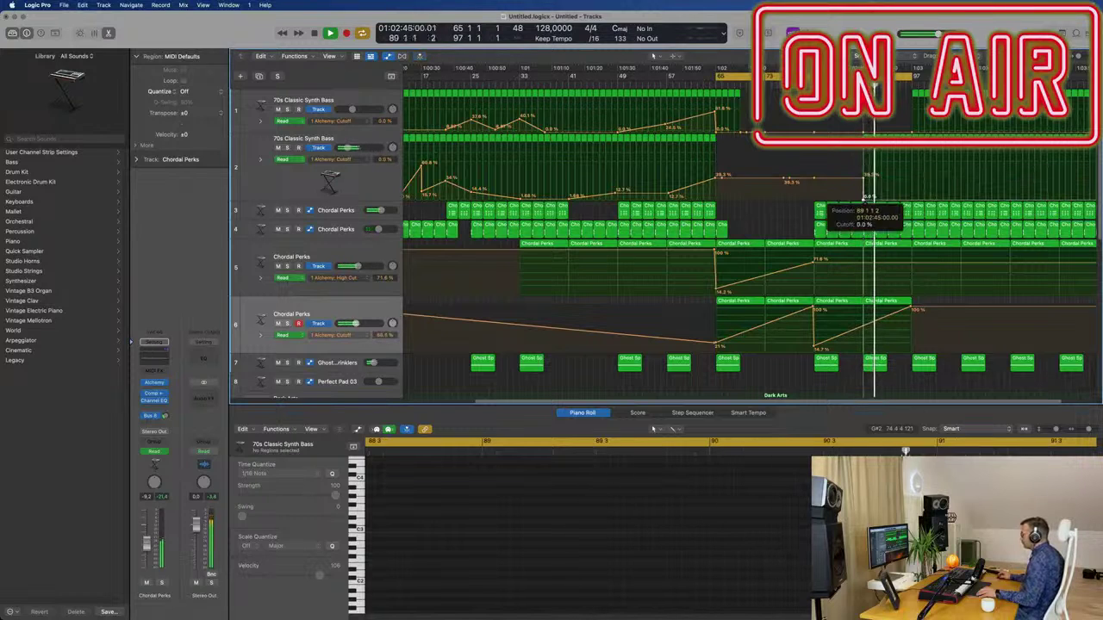
drag(911, 200, 911, 177)
scroll(900, 190, down, 1)
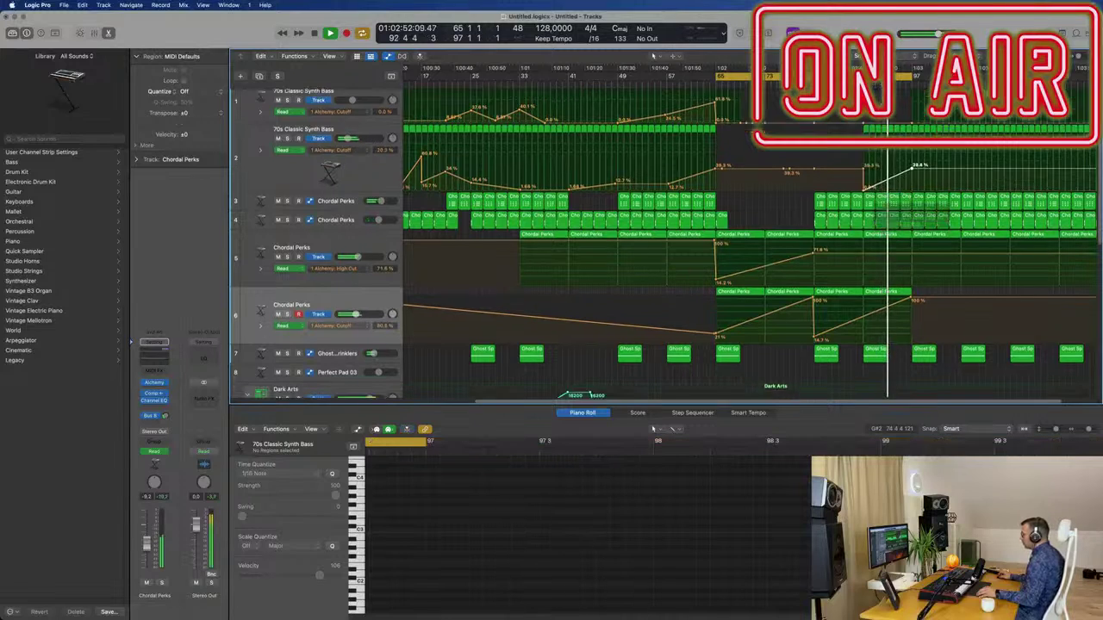
- Check the synth and drum tracks leading into bar 97 and replay the passage from about bar 90
scroll(900, 190, down, 3)
scroll(892, 244, down, 2)
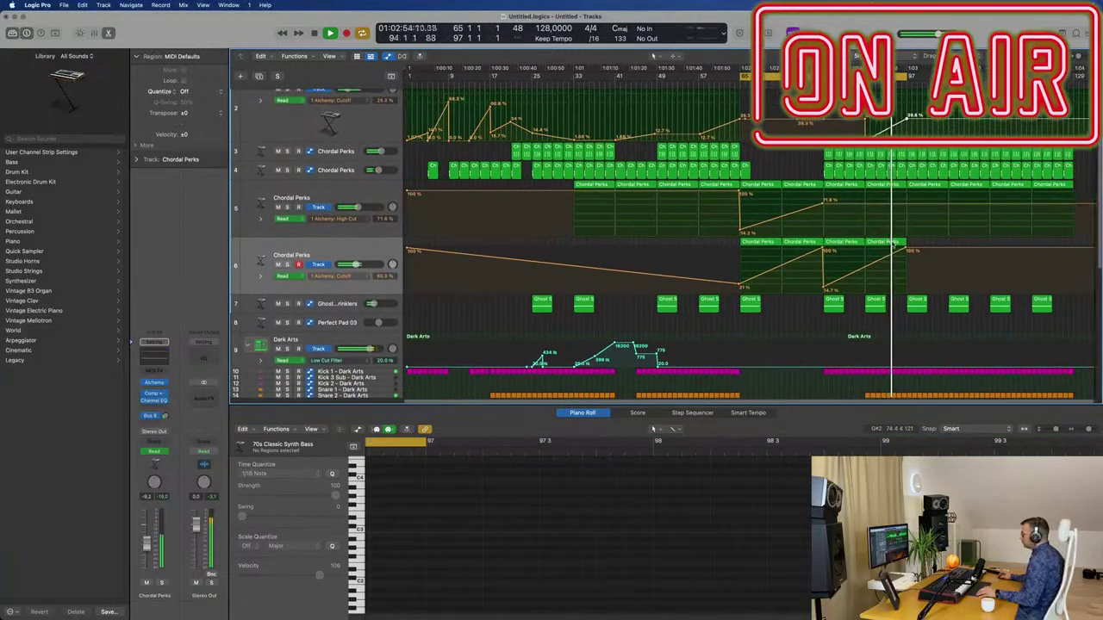
scroll(906, 336, up, 4)
scroll(905, 336, down, 2)
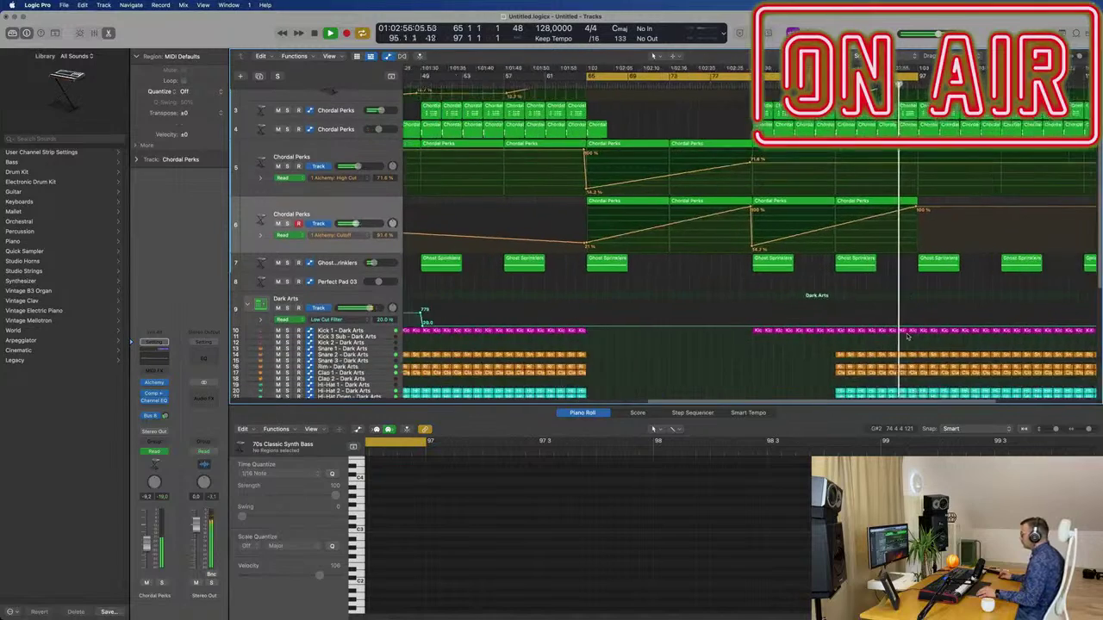
scroll(914, 337, down, 2)
scroll(920, 337, down, 1)
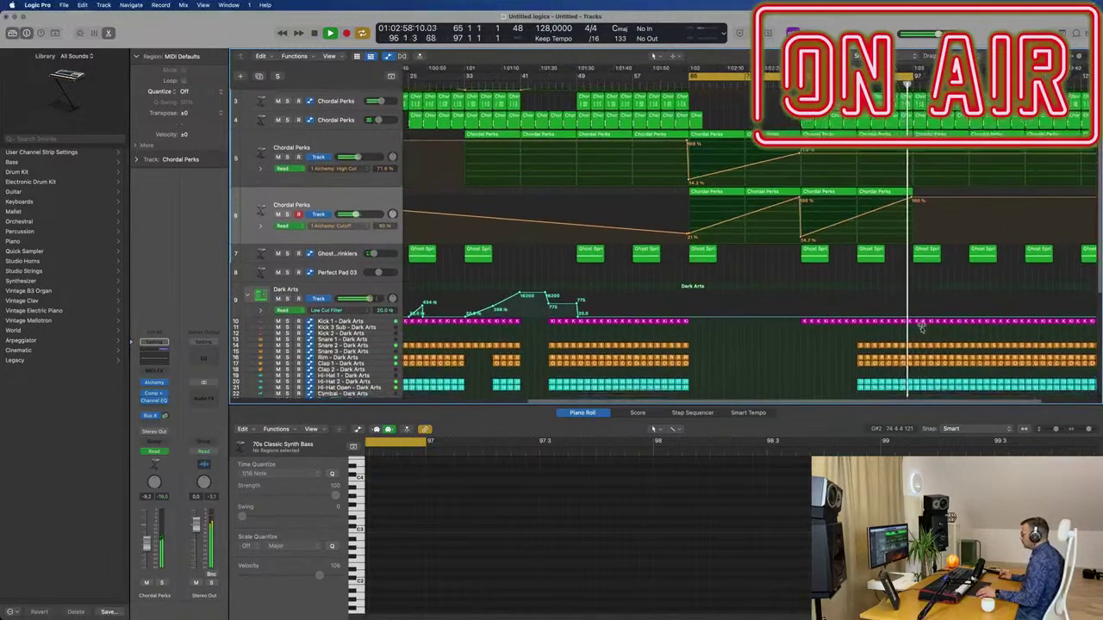
scroll(921, 330, up, 2)
click(861, 83)
scroll(906, 133, up, 3)
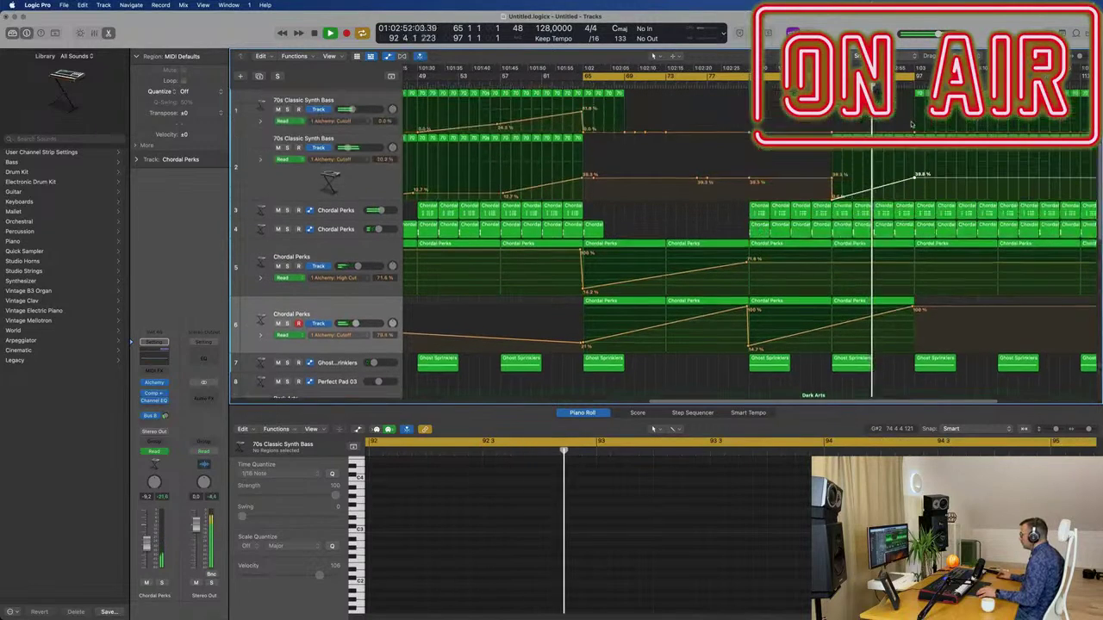
- Marquee-select bar 96 to 97 down through the Chrome drum tracks and delete that bar, splitting the notes that cross the cut
scroll(908, 123, down, 2)
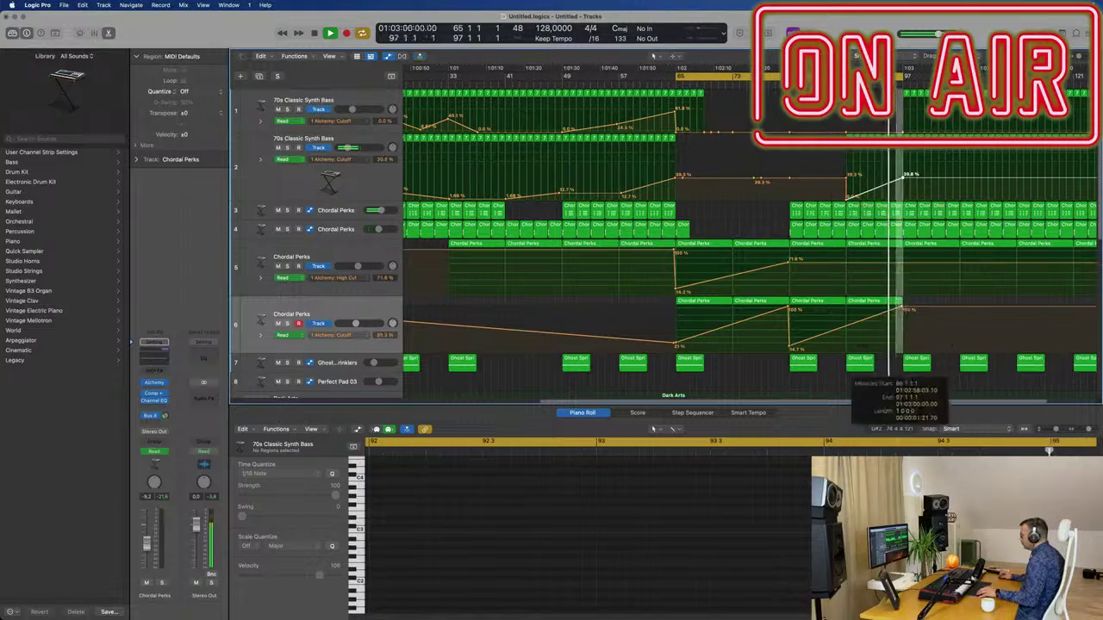
scroll(896, 303, down, 6)
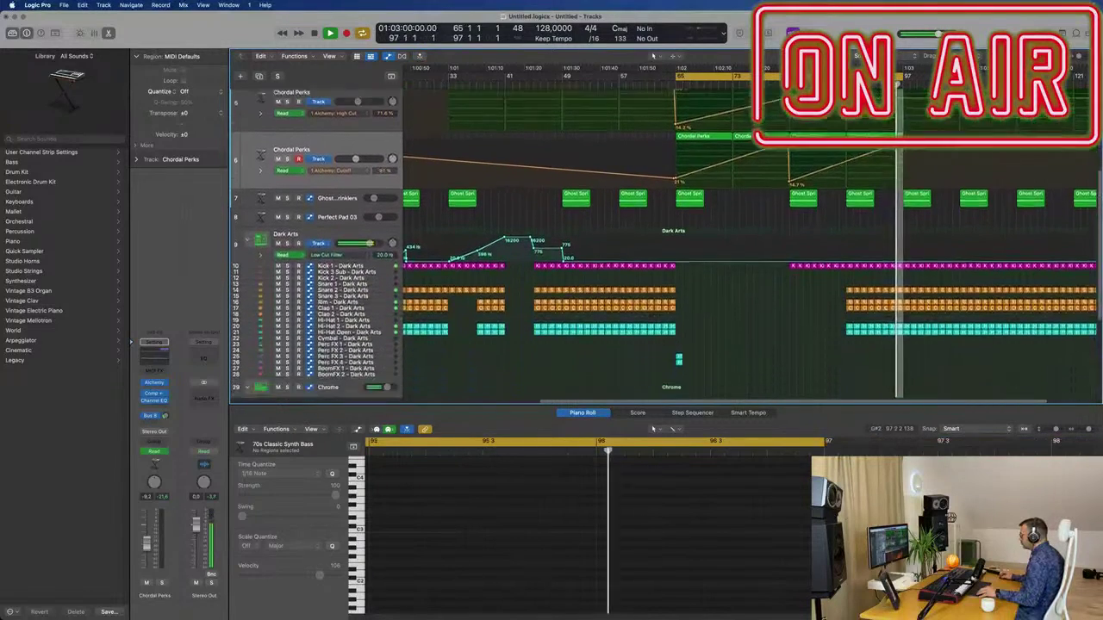
scroll(897, 328, down, 4)
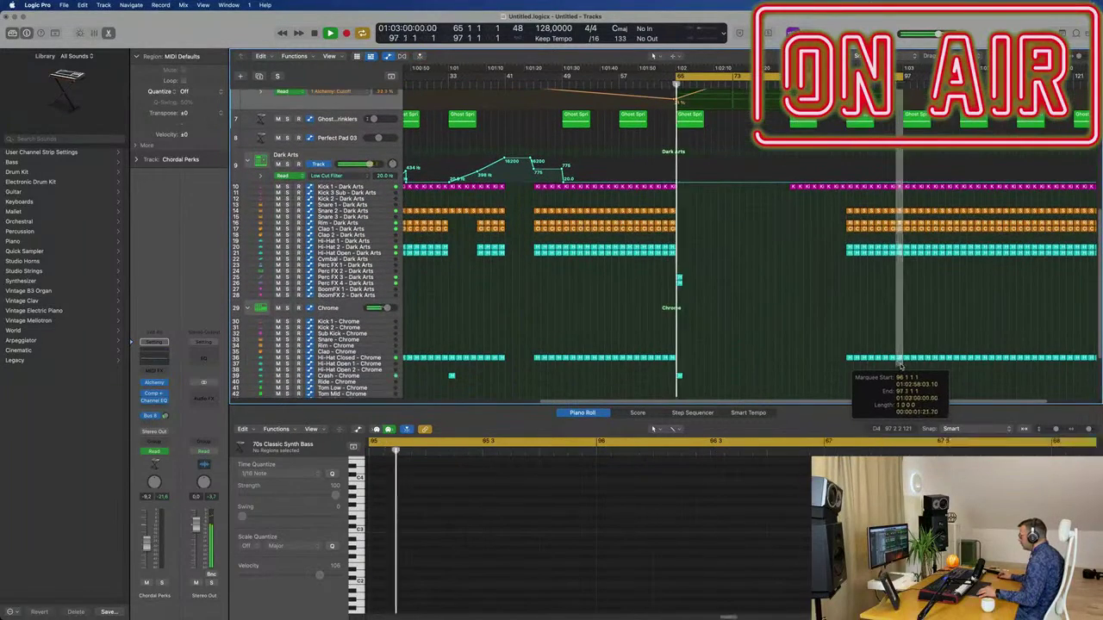
drag(902, 366, 902, 366)
key(BackSpace)
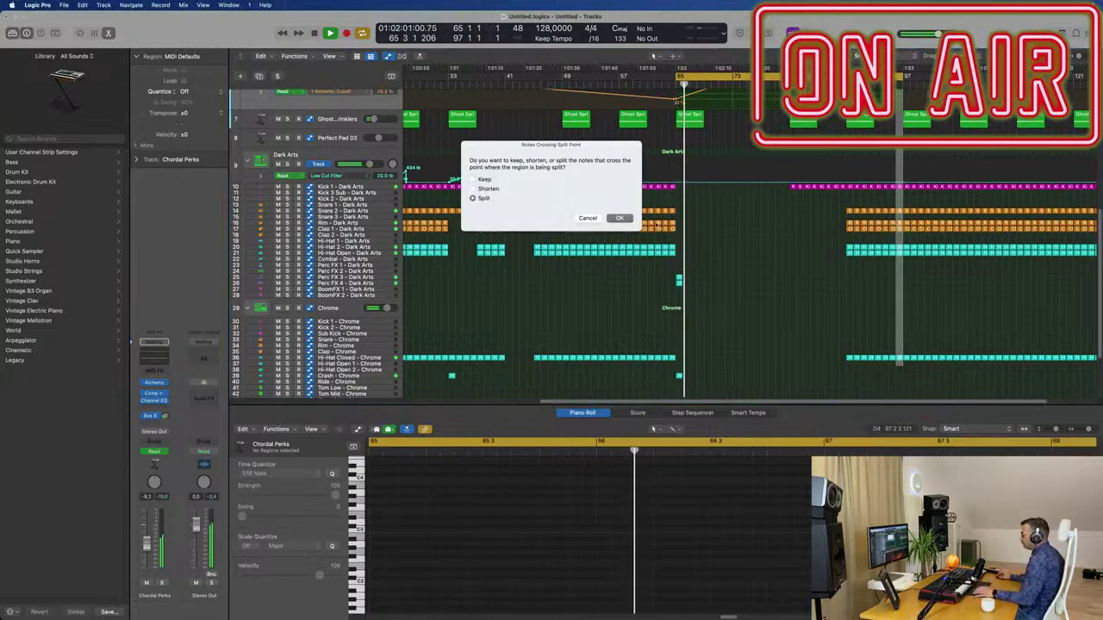
key(Return)
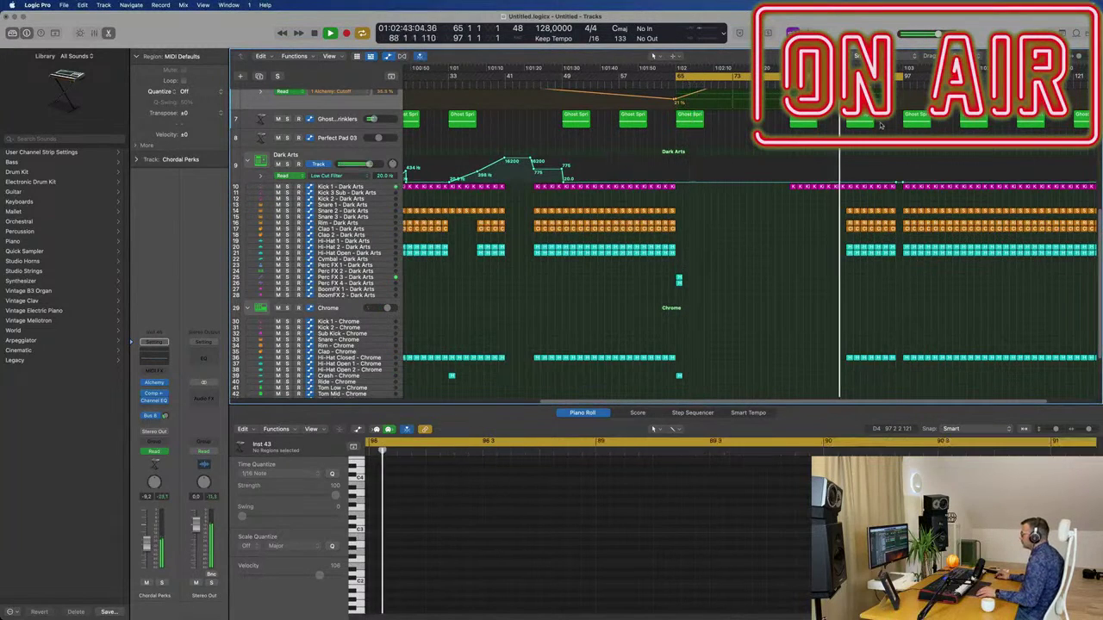
- Review the bass, Chordal Perks and drum tracks between bars 65 and 97 during playback
key(super+Left)
scroll(883, 132, up, 3)
key(super+Right)
key(super+Right)
scroll(935, 154, up, 3)
key(super+Right)
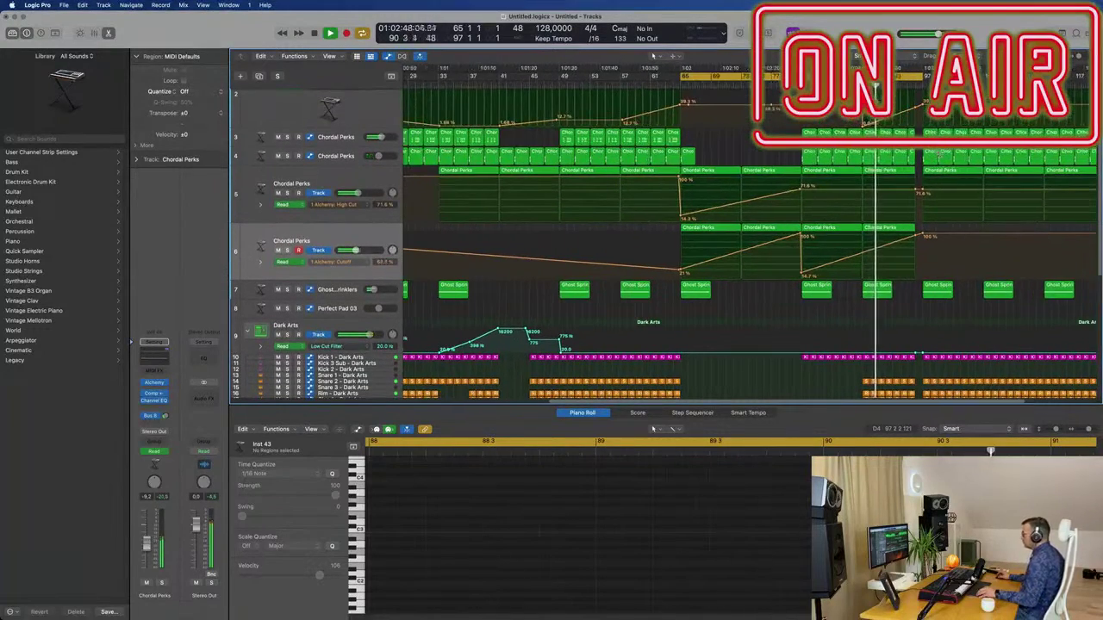
key(super+Left)
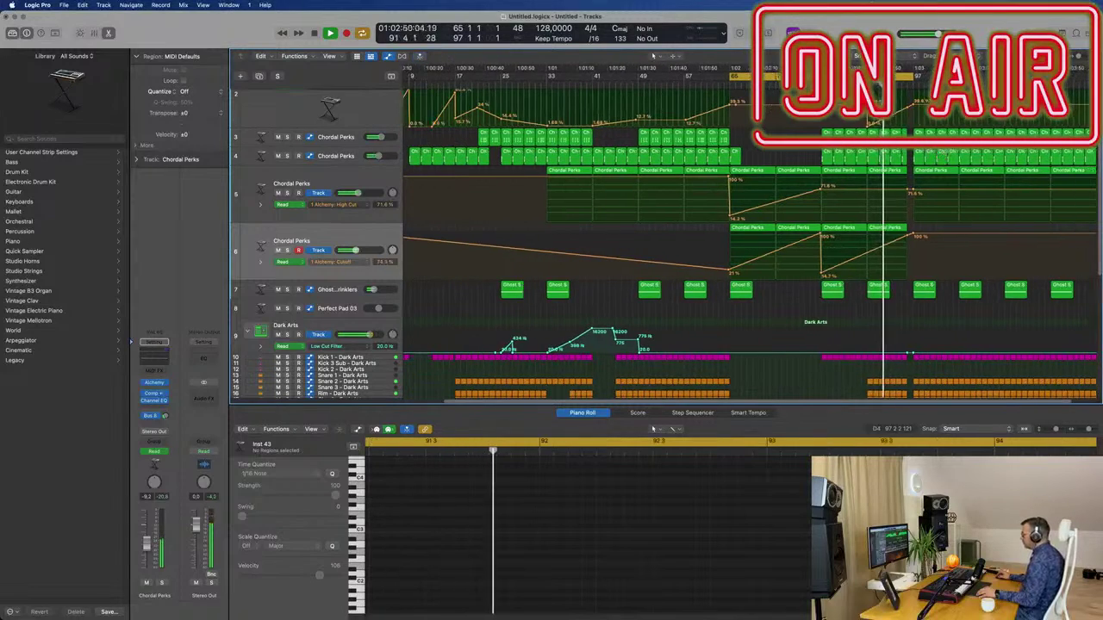
scroll(944, 155, up, 4)
scroll(946, 155, up, 1)
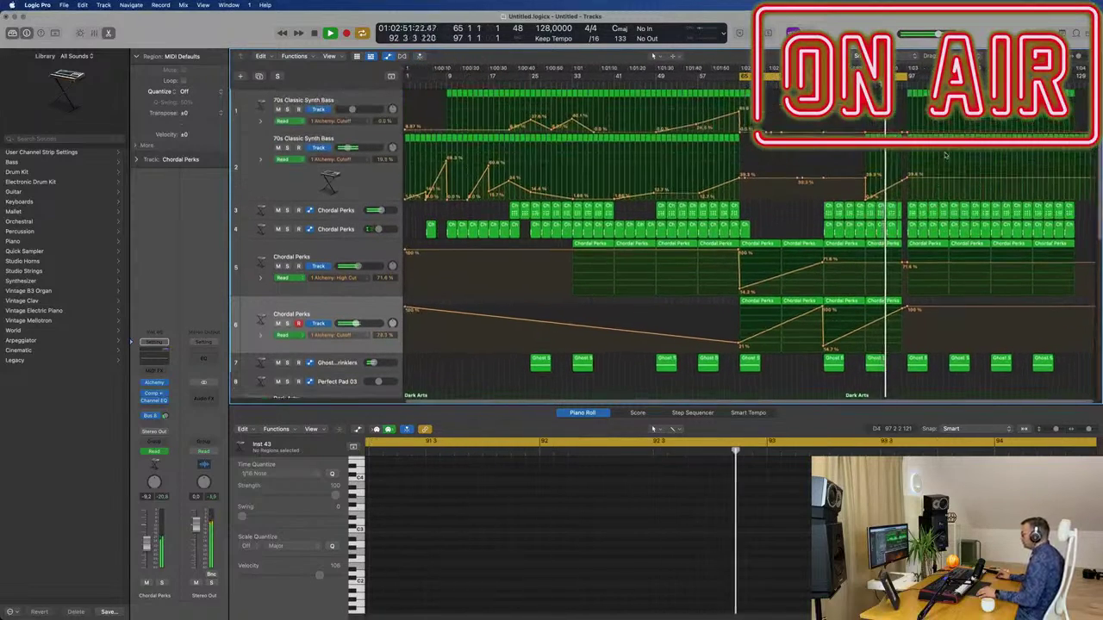
scroll(948, 172, down, 3)
key(super+Left)
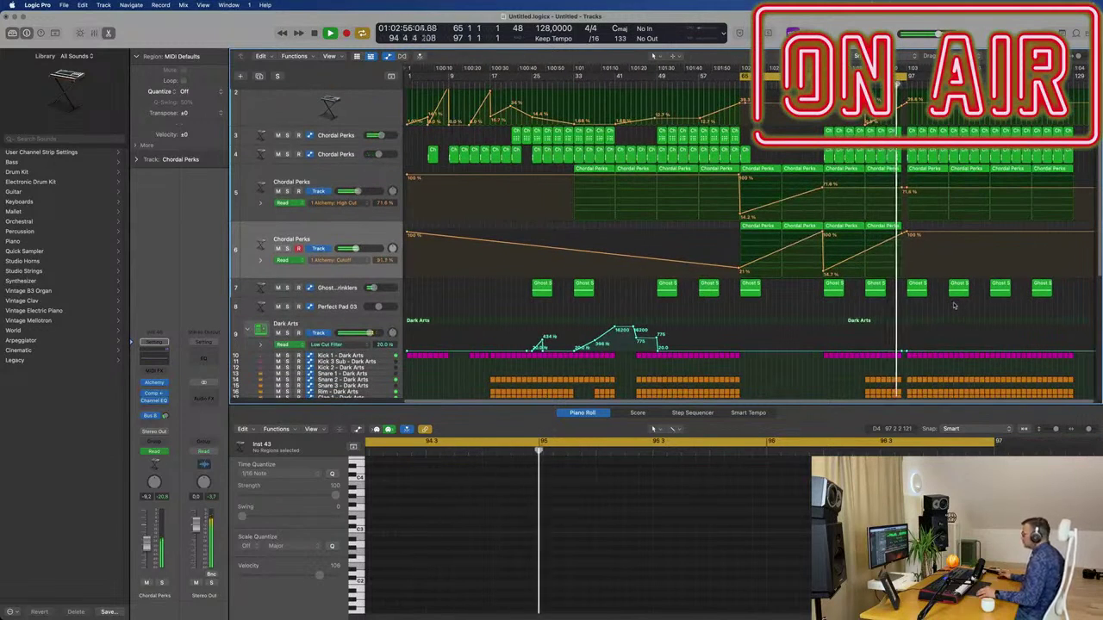
key(super+Right)
key(super+Right)
key(super+Right)
key(super+Right)
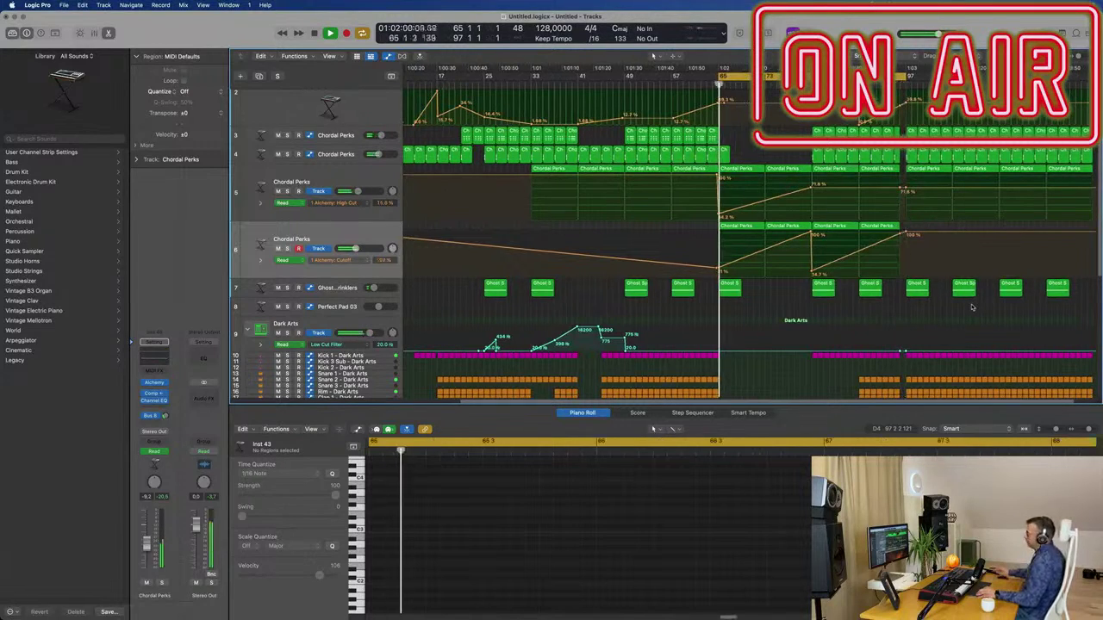
- Copy the two Dark Arts Perc FX notes and the Chrome Crash note from bar 65 to bar 97
key(super+Left)
scroll(662, 301, down, 10)
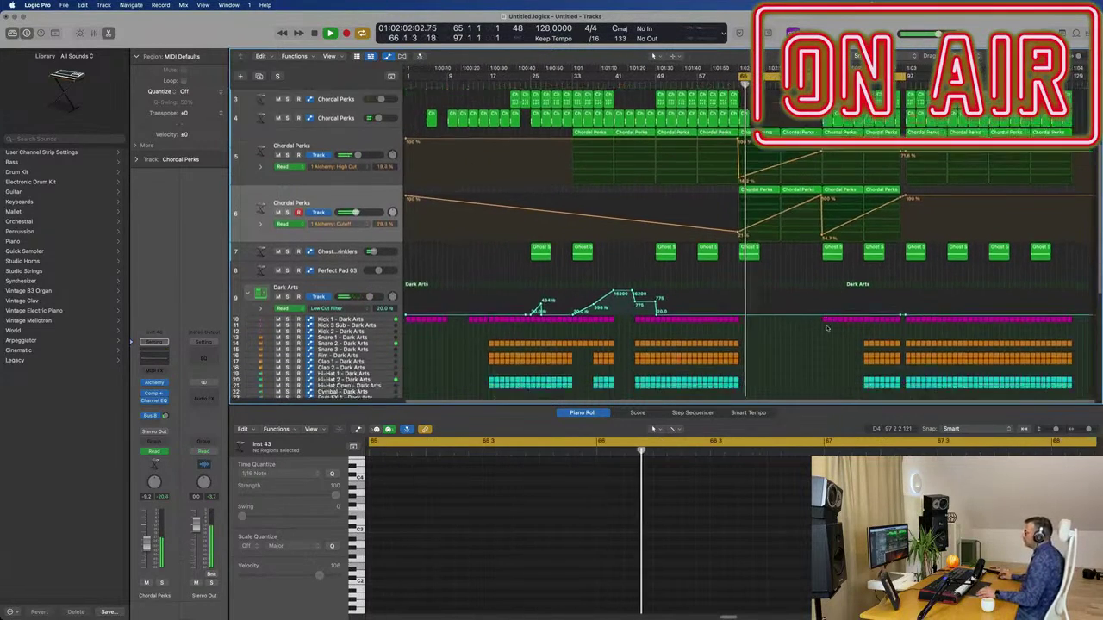
scroll(663, 301, down, 2)
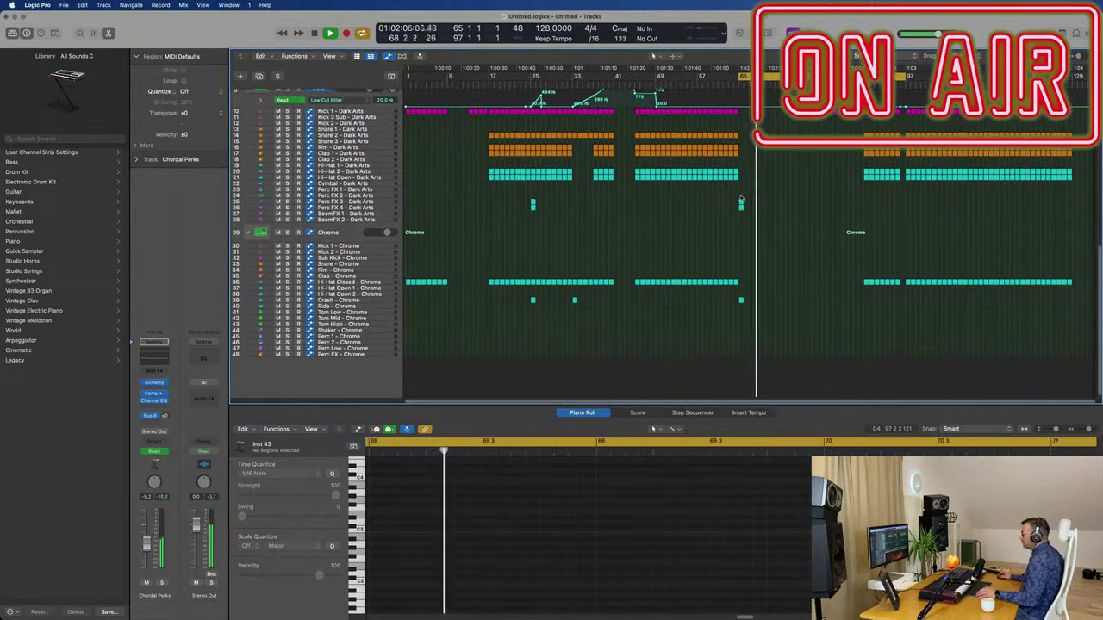
click(741, 203)
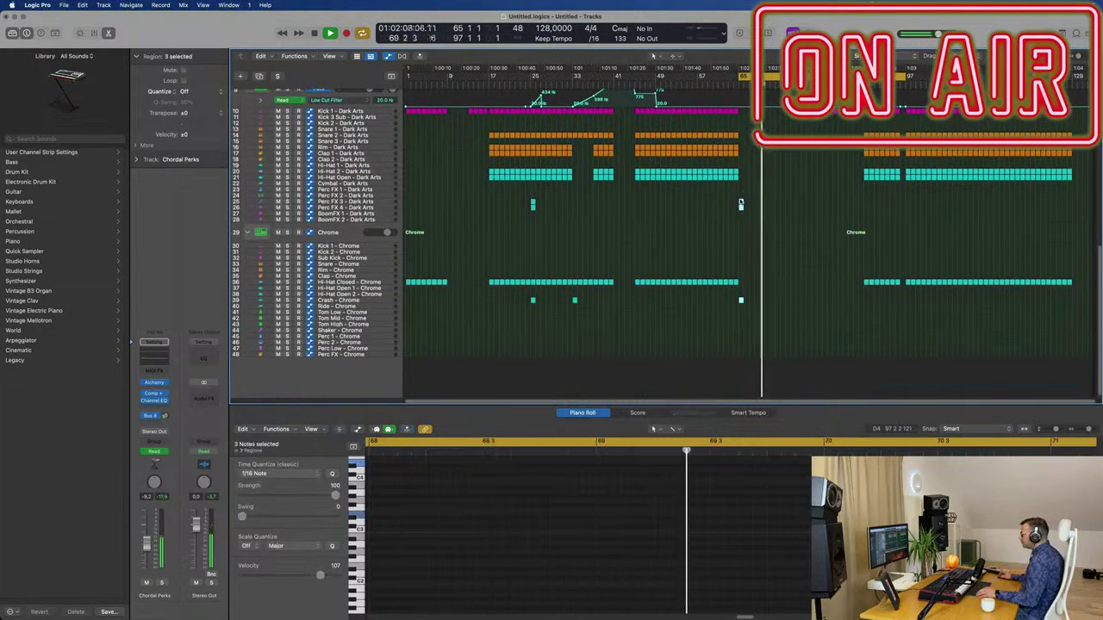
drag(740, 203, 907, 207)
key(space)
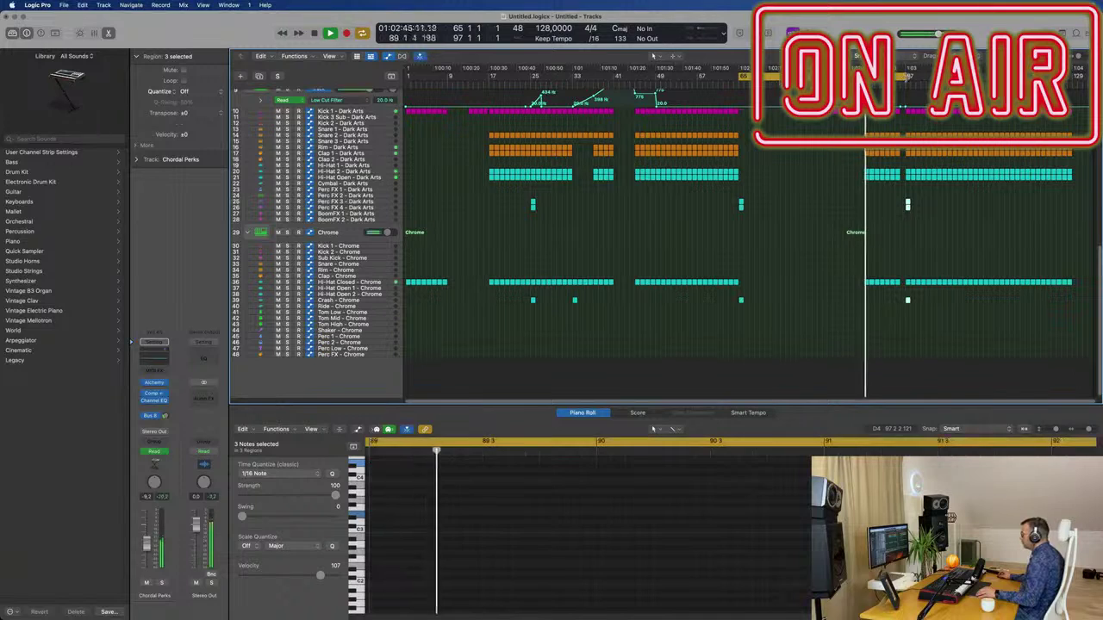
- Set track 1's Cutoff automation to 52.9% at bar 97, falling to about 29% by bar 105, and drop track 2's to 18.1% after bar 97
scroll(746, 241, up, 5)
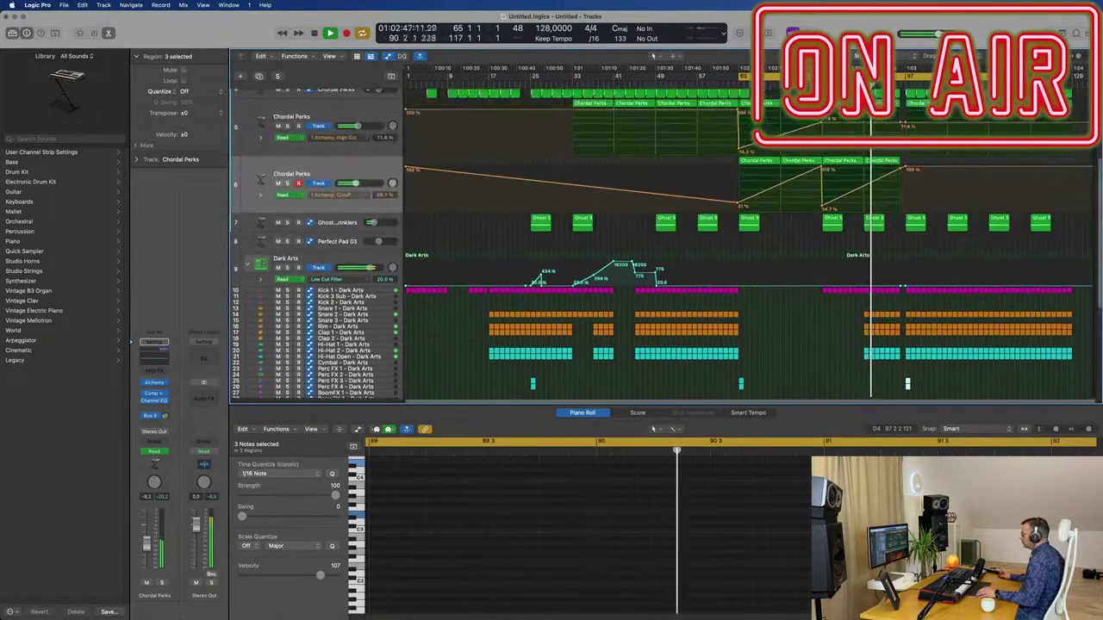
scroll(951, 151, up, 5)
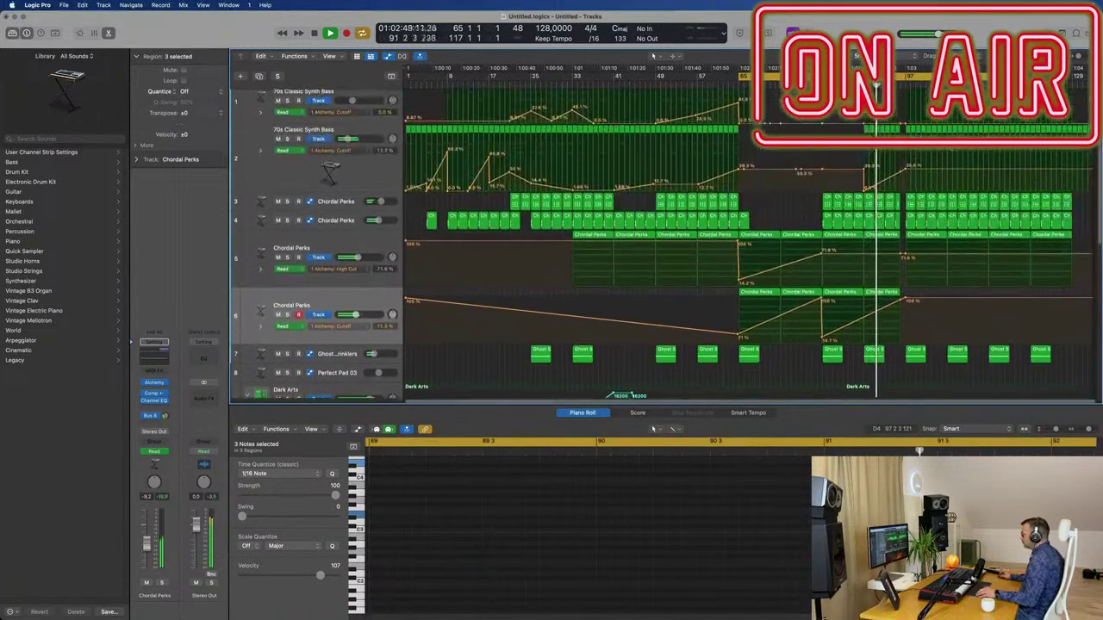
drag(905, 132, 906, 120)
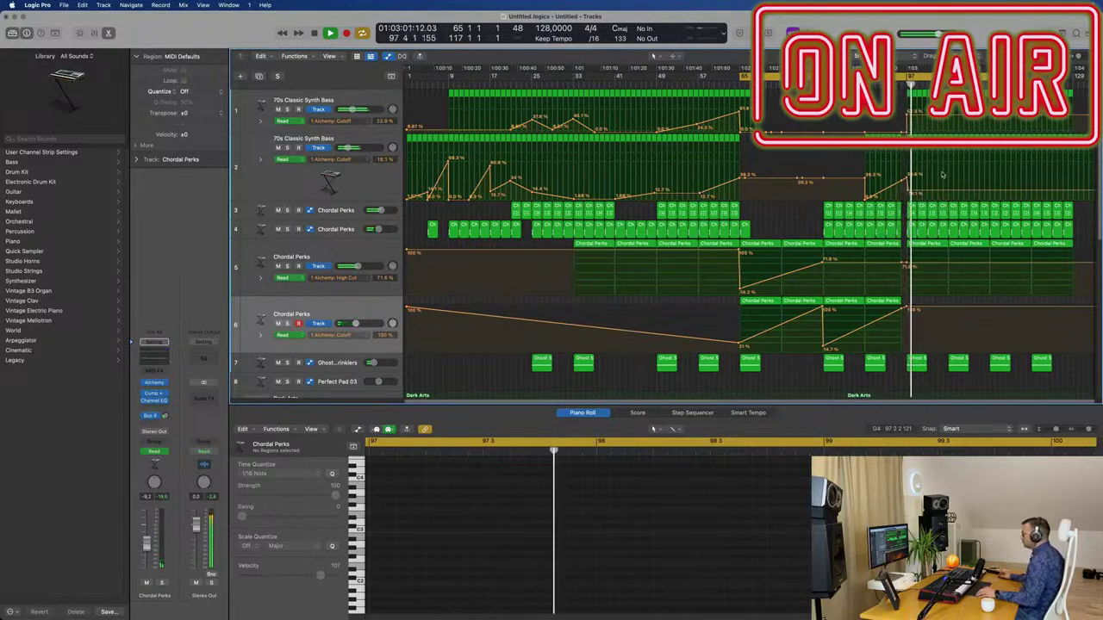
key(super+Right)
alt+scroll(972, 183, down, 2)
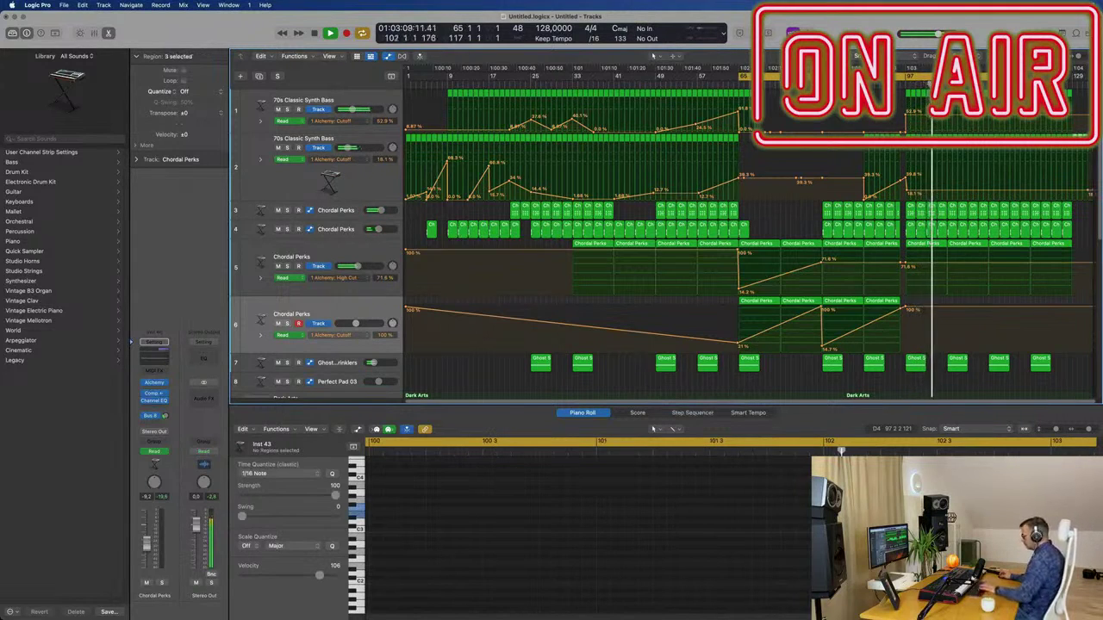
key(BackSpace)
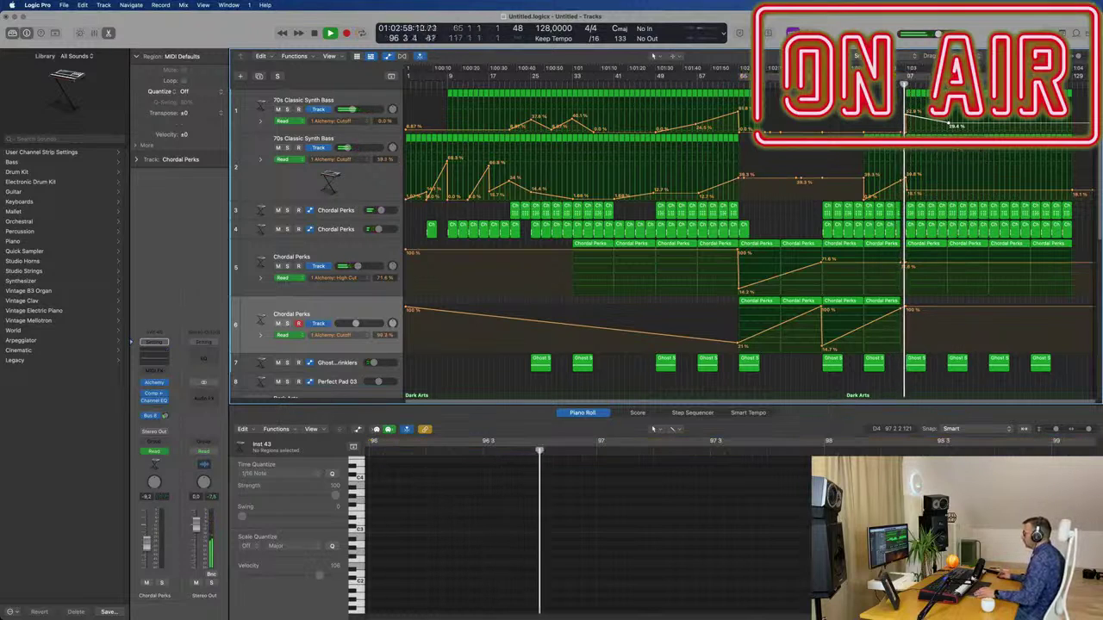
- Set the cycle range to bars 97 to 129 and raise track 2's Cutoff automation to about 36% at bar 113
drag(910, 79, 1071, 88)
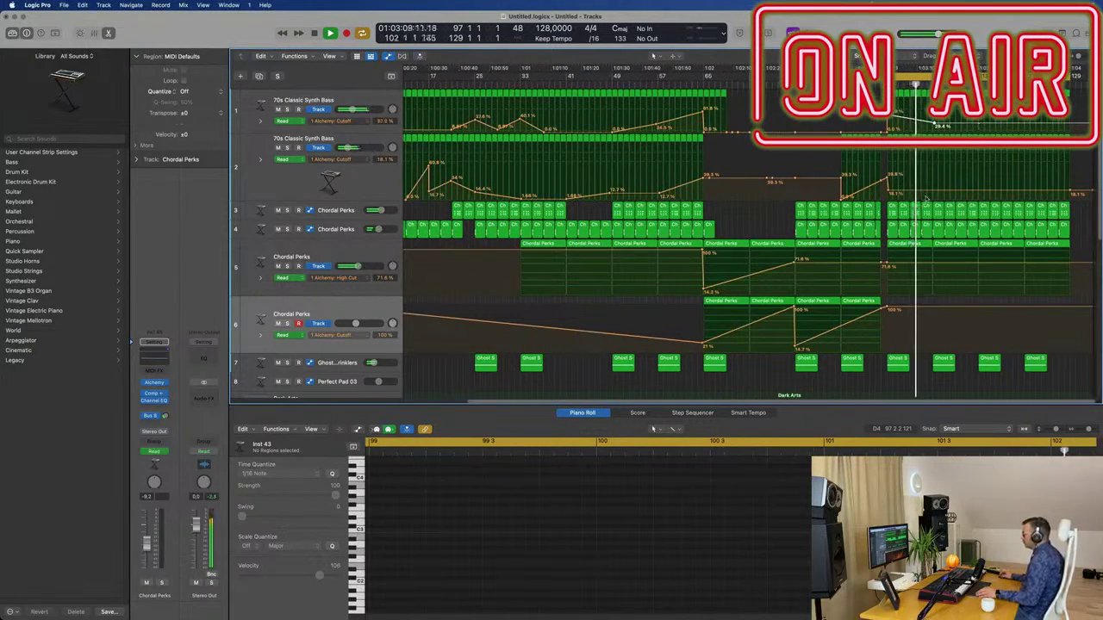
drag(944, 192, 978, 191)
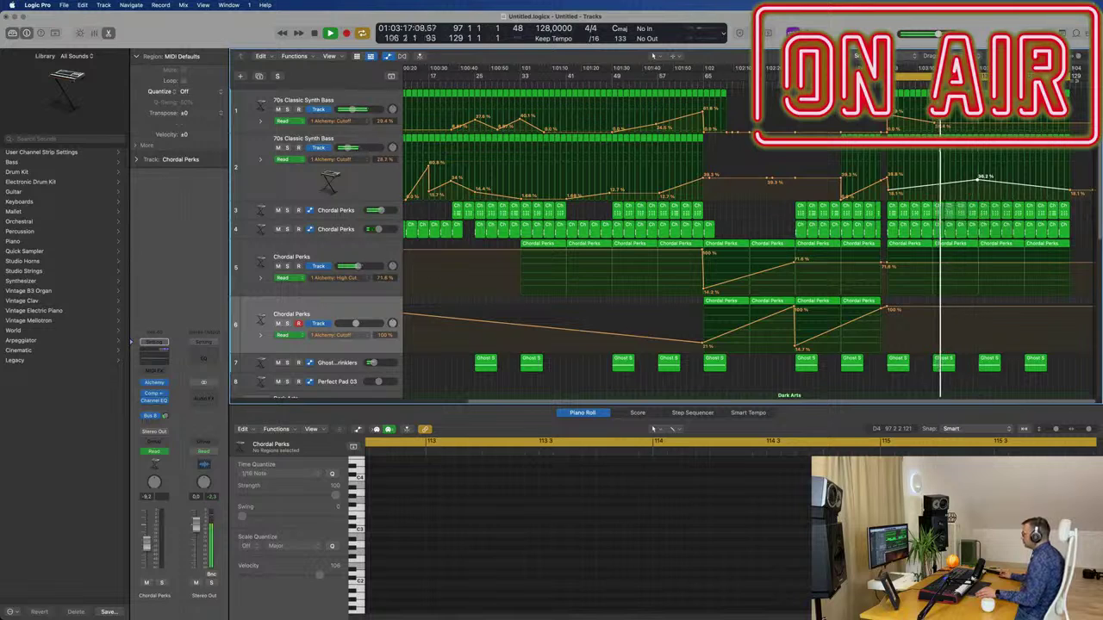
key(super+a)
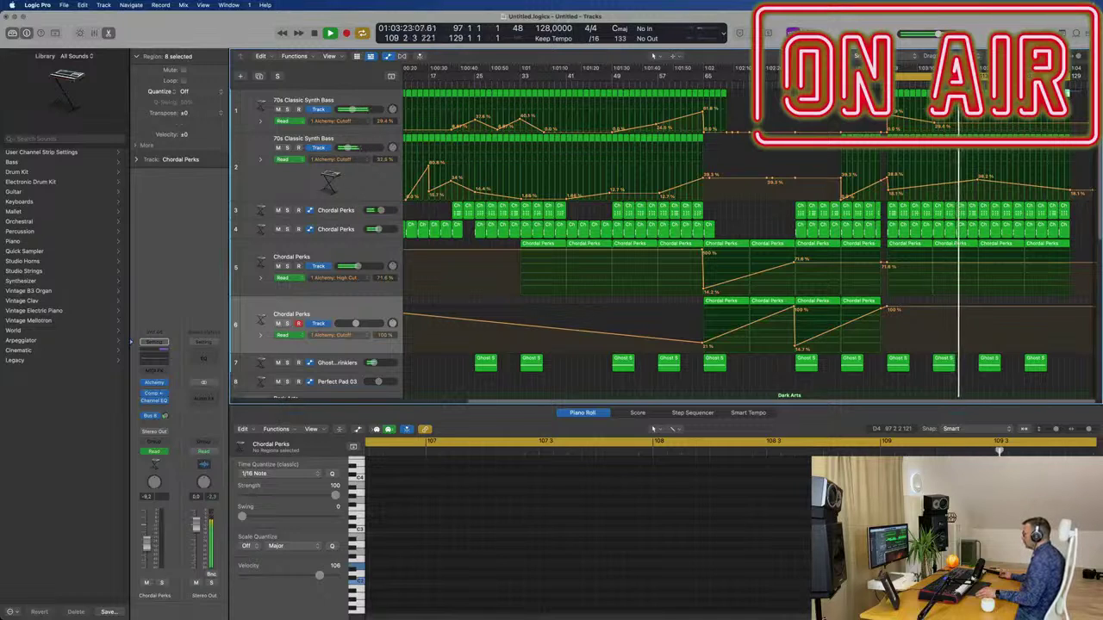
click(1018, 184)
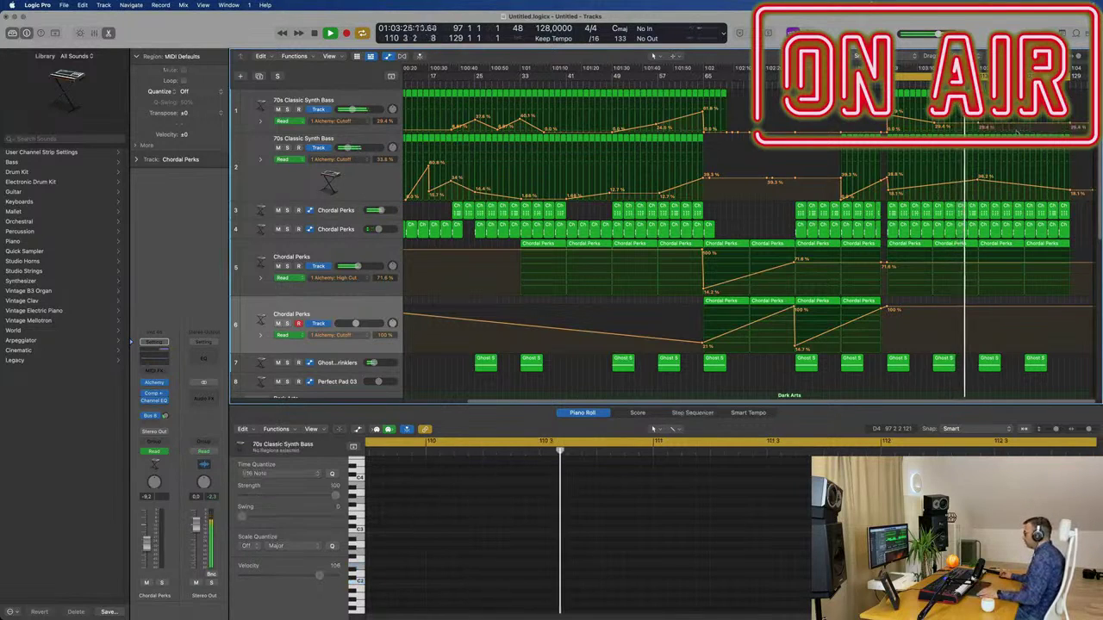
- Delete track 4's Chordal Perks regions from bar 113 onward and lower track 2's Cutoff automation at bar 129 to nearly zero
scroll(1018, 185, down, 3)
scroll(1083, 233, down, 2)
scroll(1083, 234, up, 3)
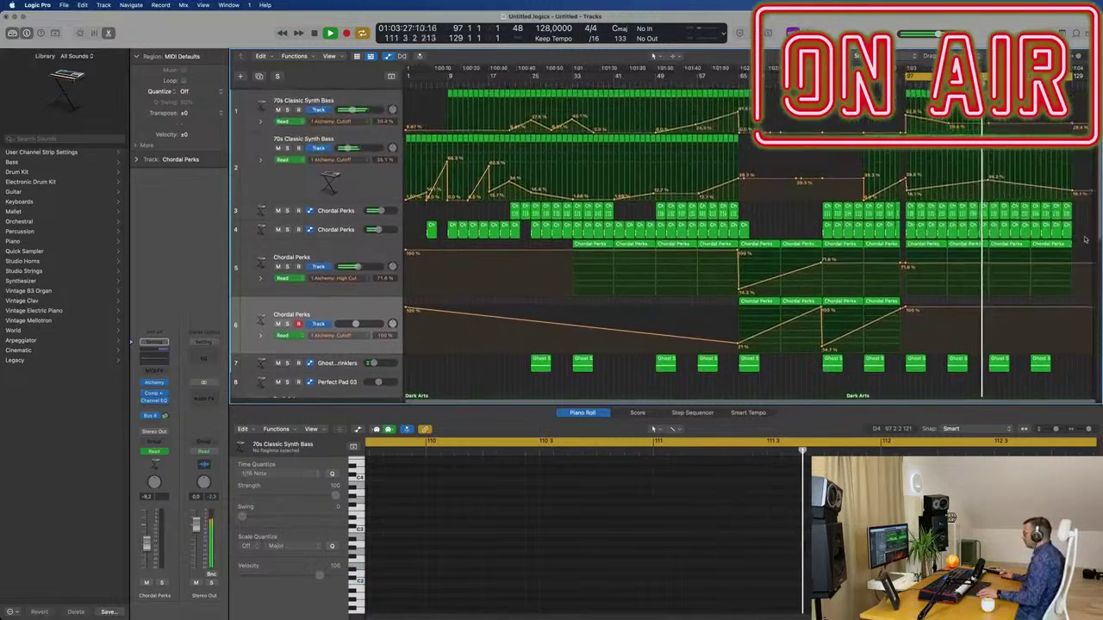
drag(1083, 232, 993, 236)
key(BackSpace)
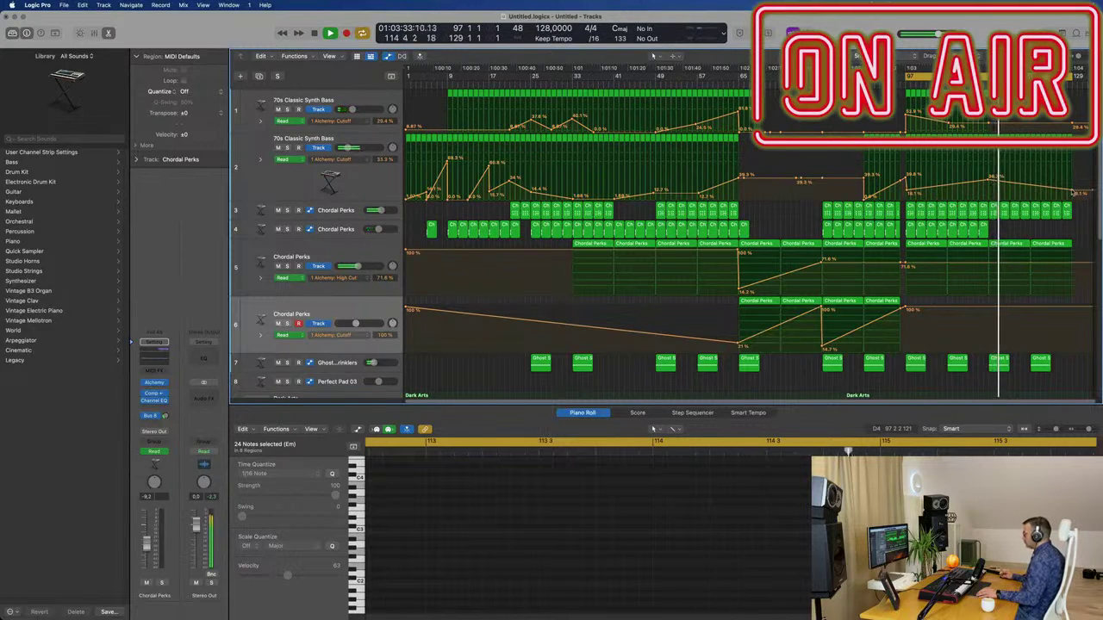
drag(1072, 192, 1071, 190)
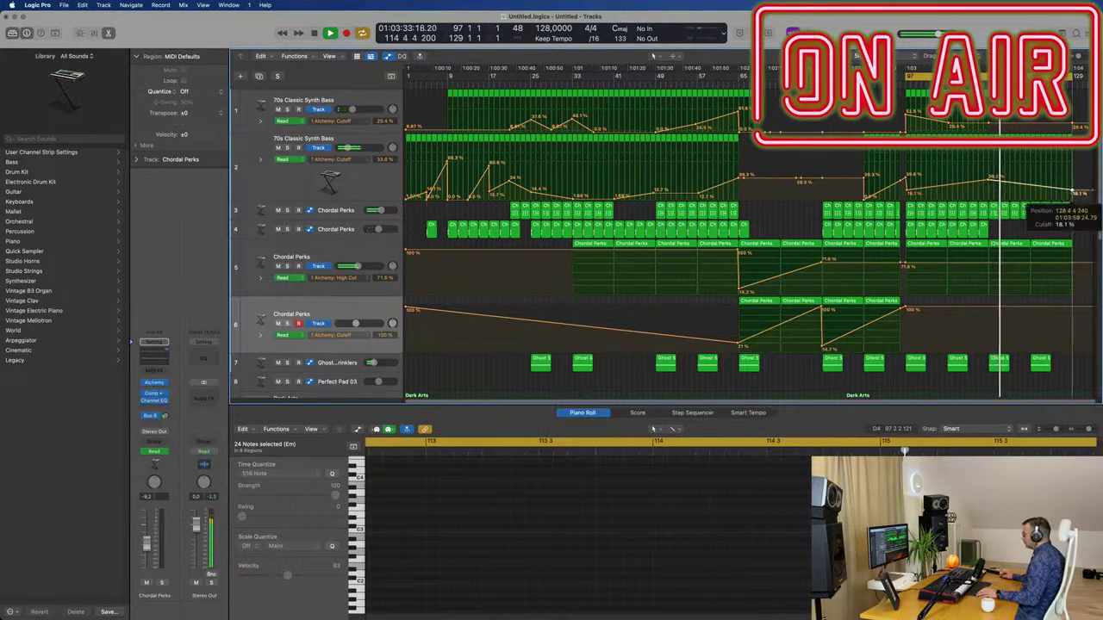
- Delete the Chordal Perks region on track 5 and the Ghost Sprinklers region on track 7 that start at bar 121
click(1057, 244)
key(Delete)
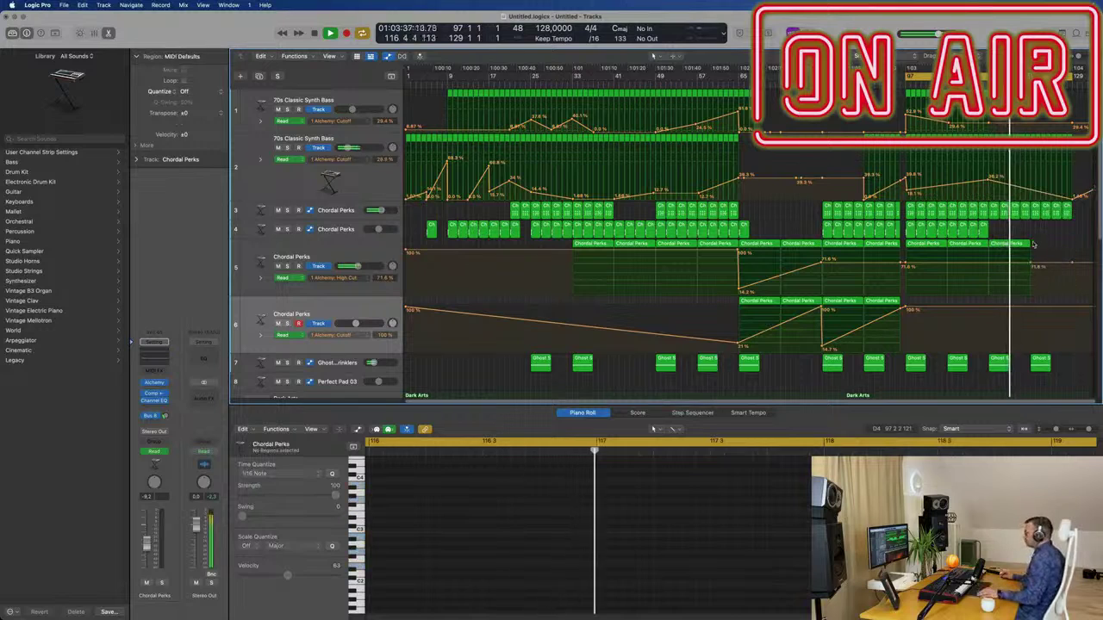
scroll(1021, 259, down, 5)
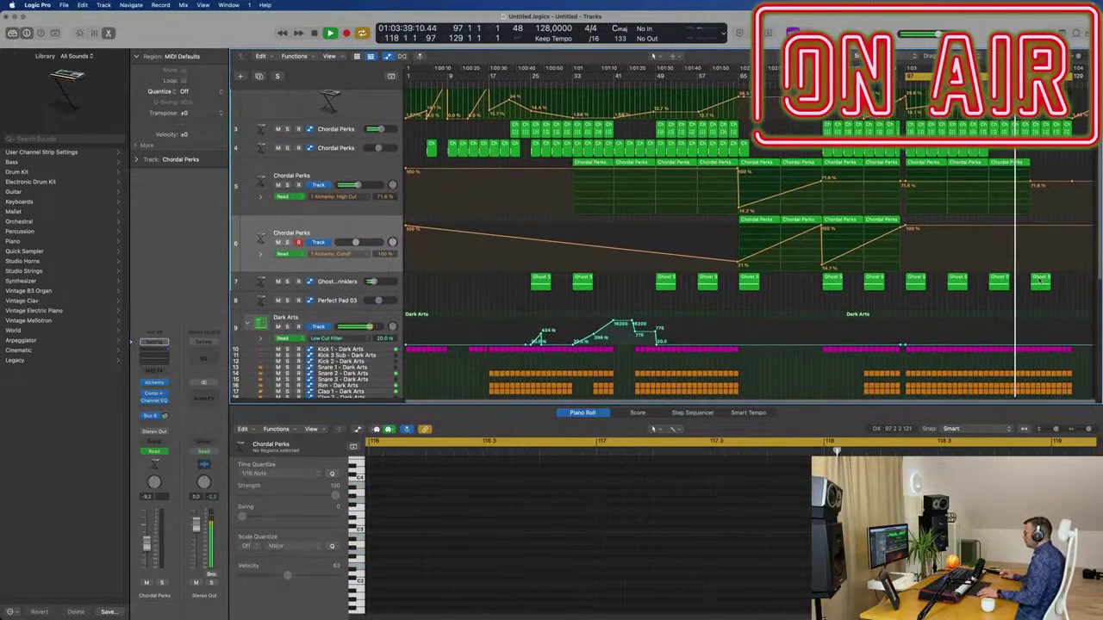
click(1040, 280)
key(Delete)
- Ramp the Dark Arts Low Cut Filter automation from 20 Hz at bar 121 up to about 16200 Hz at bar 129
scroll(1017, 281, down, 4)
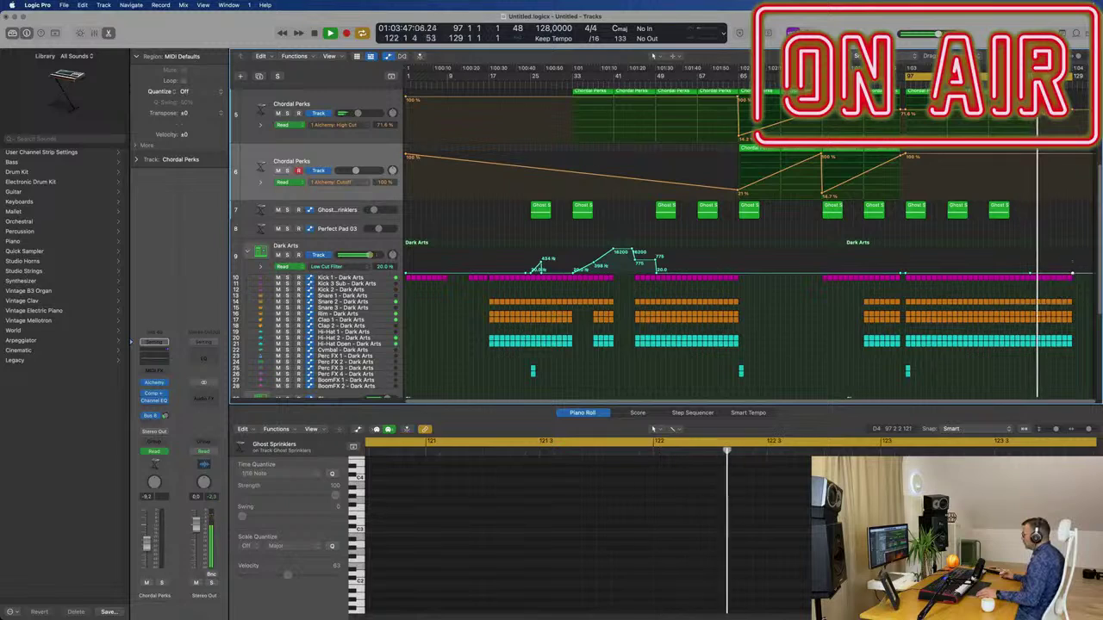
drag(1072, 274, 1073, 252)
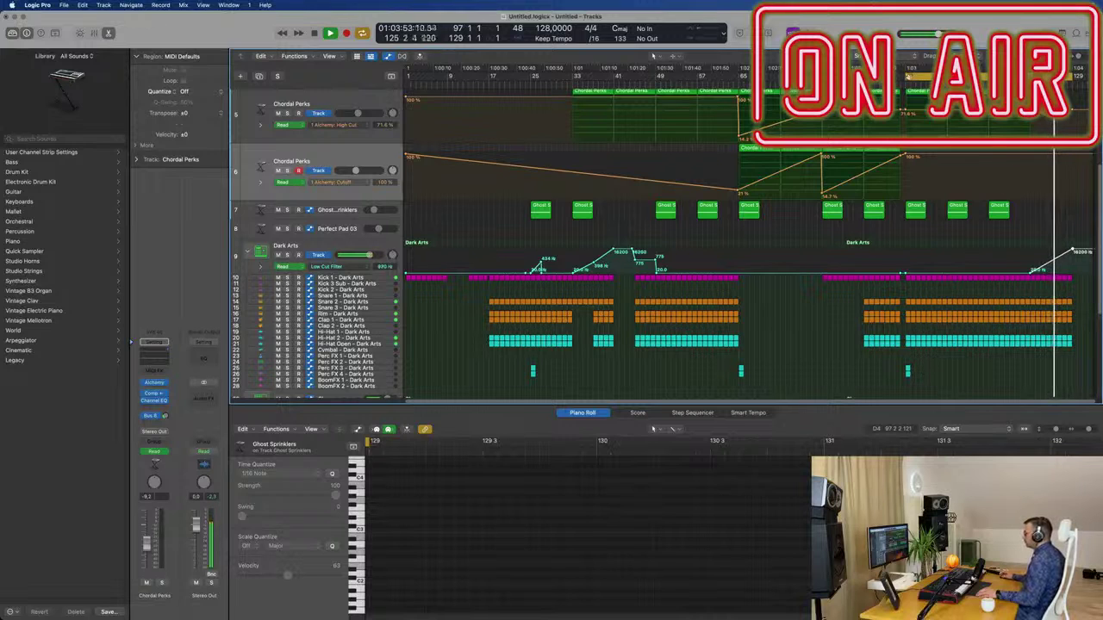
scroll(847, 187, up, 2)
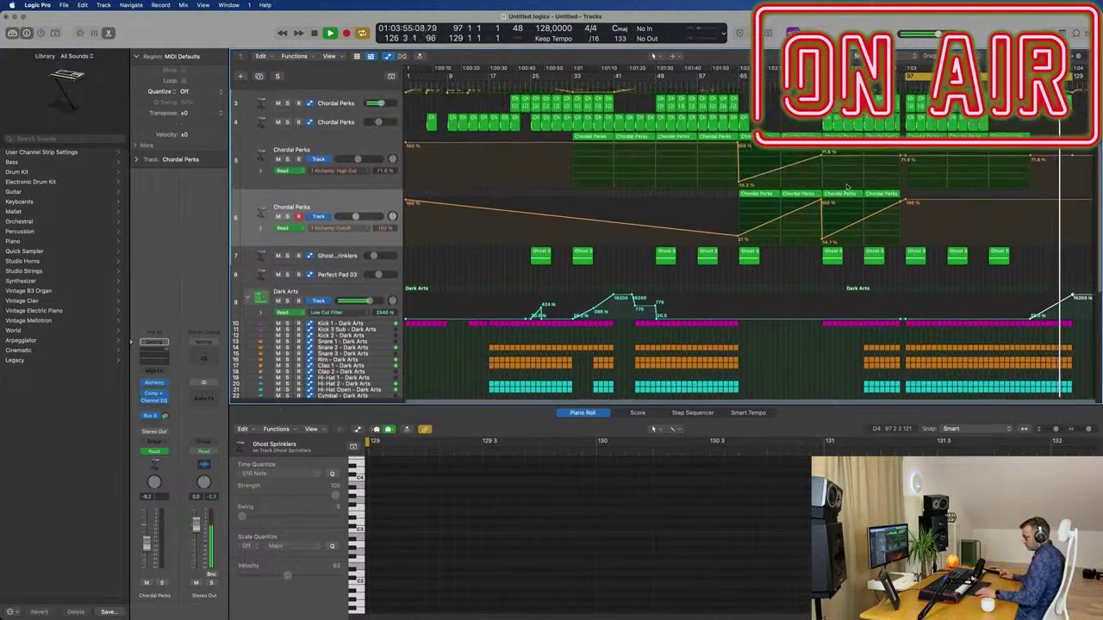
- Hide the Piano Roll, extend the cycle range to bars 1 to 129 and play the arrangement from the start
key(x)
key(x)
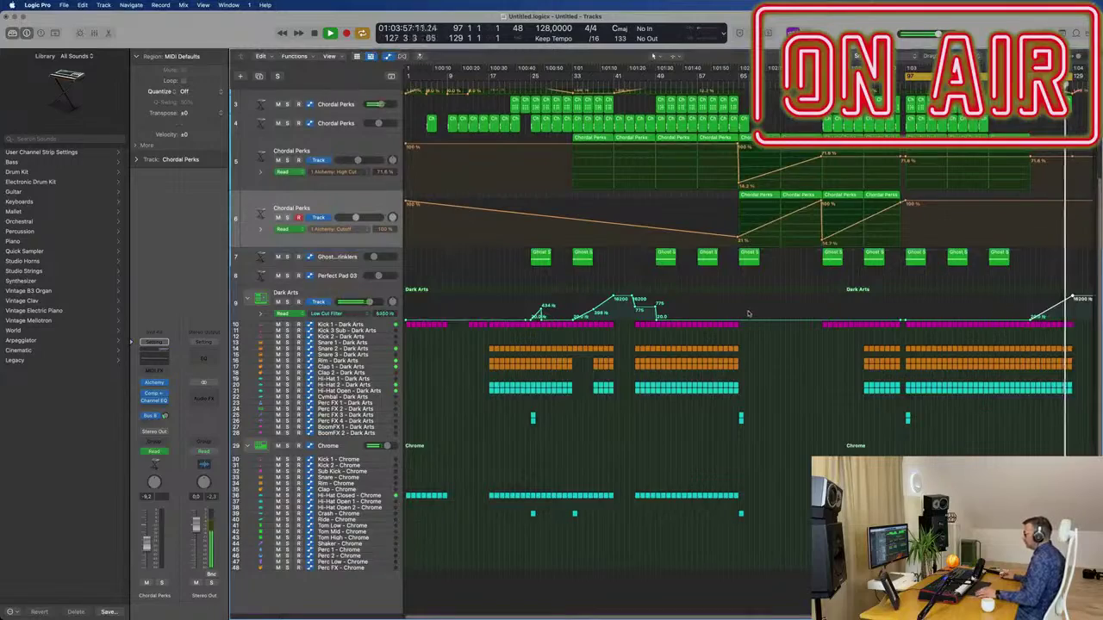
scroll(747, 316, up, 5)
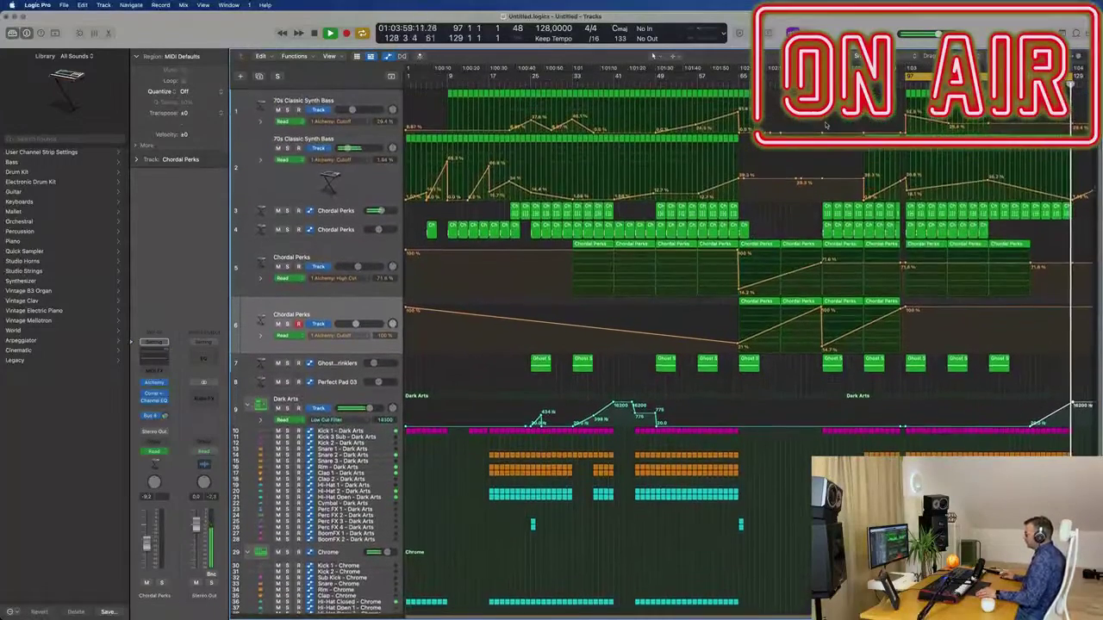
drag(907, 77, 381, 126)
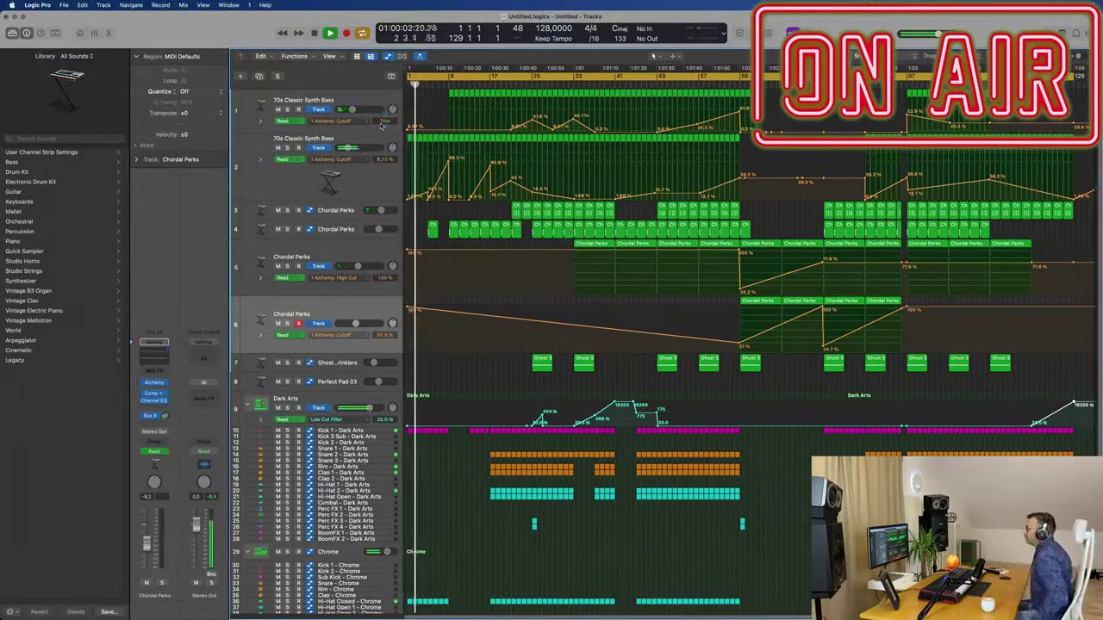
scroll(649, 253, down, 3)
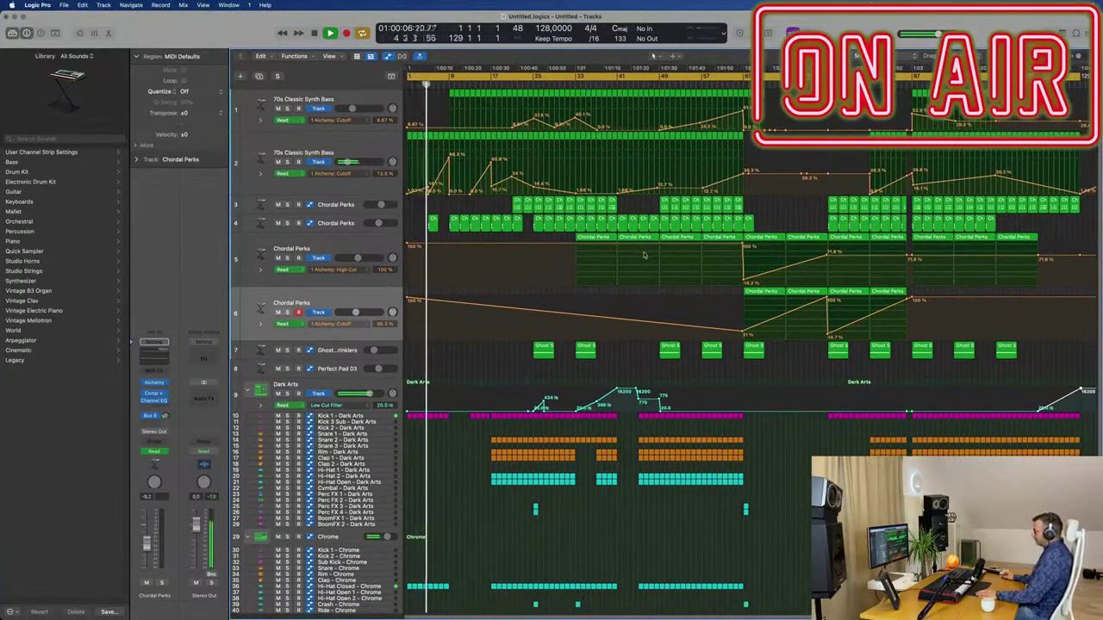
scroll(644, 255, left, 1)
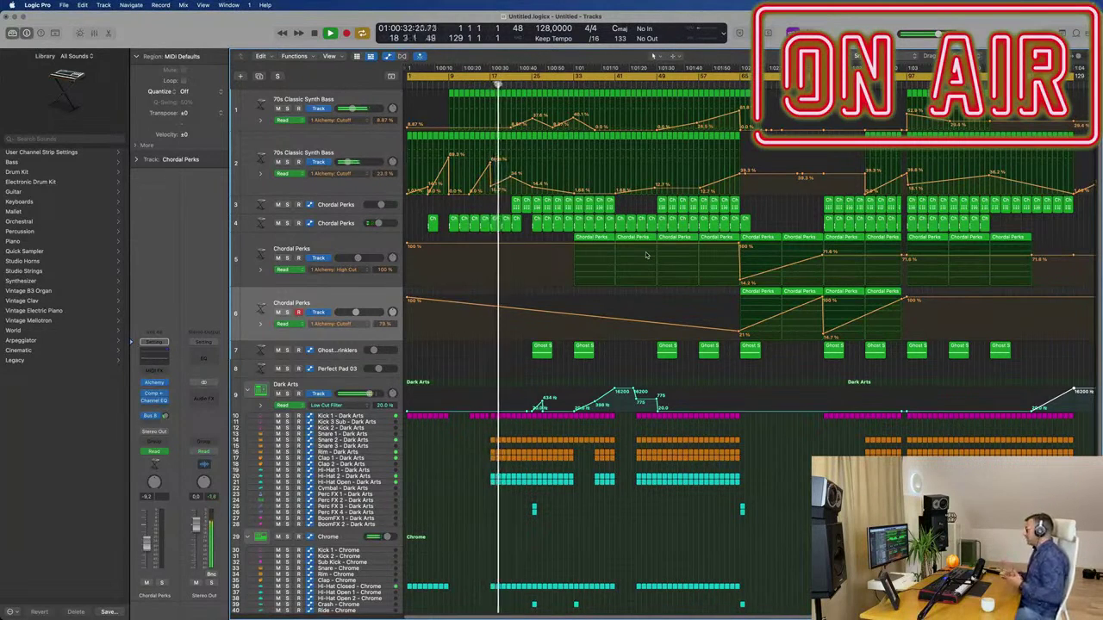
- Review the whole arrangement during playback, briefly collapsing and re-expanding the Dark Arts and Chrome drum stacks
scroll(665, 497, down, 2)
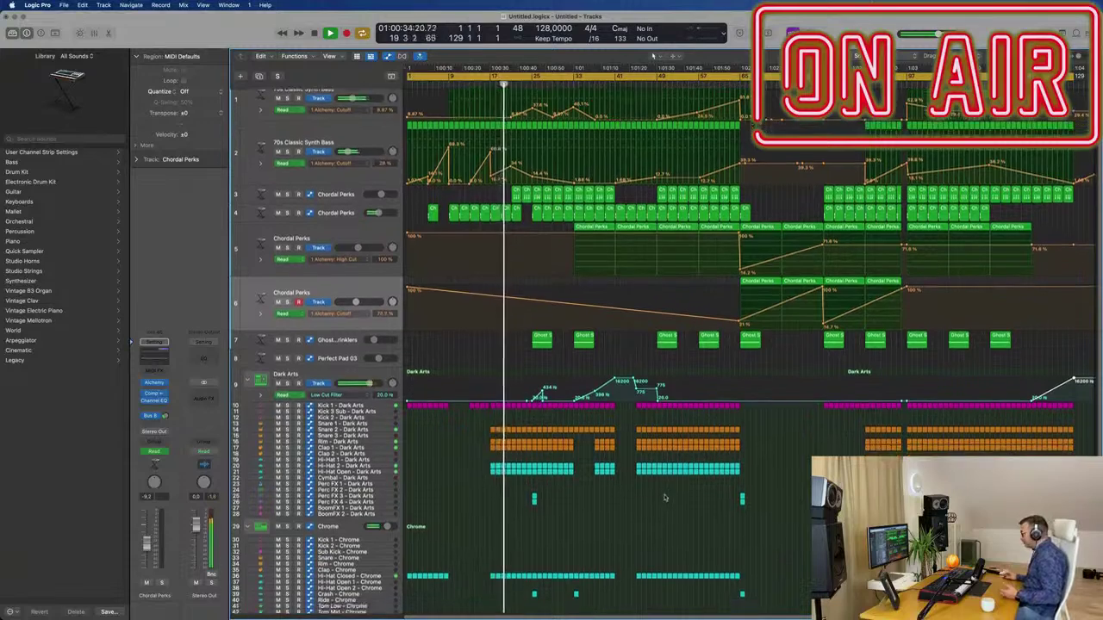
scroll(665, 497, up, 1)
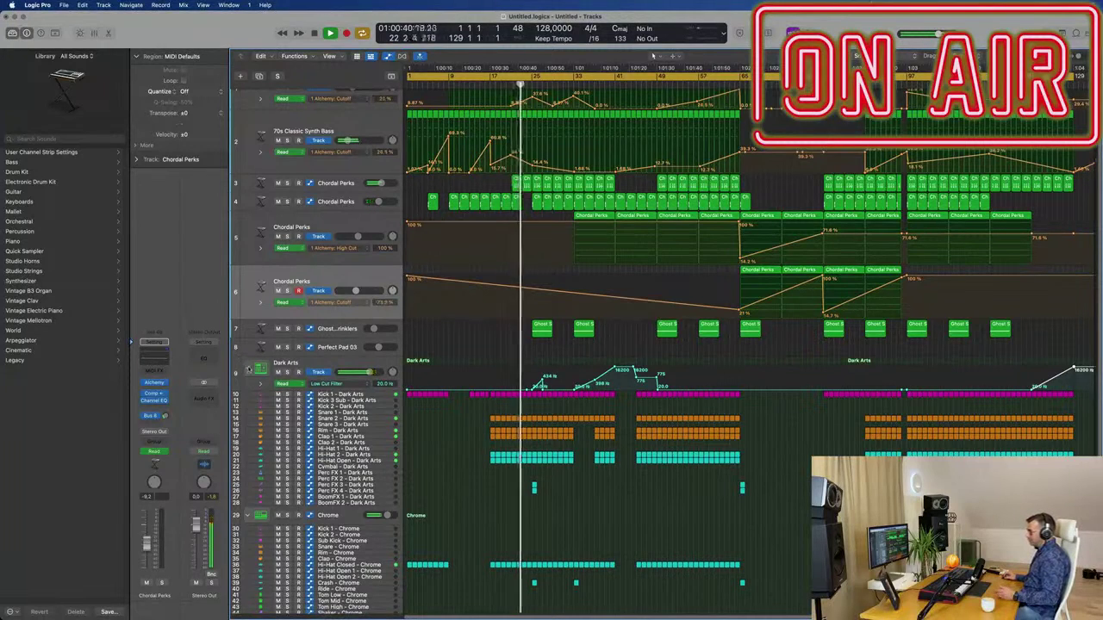
click(249, 370)
click(249, 422)
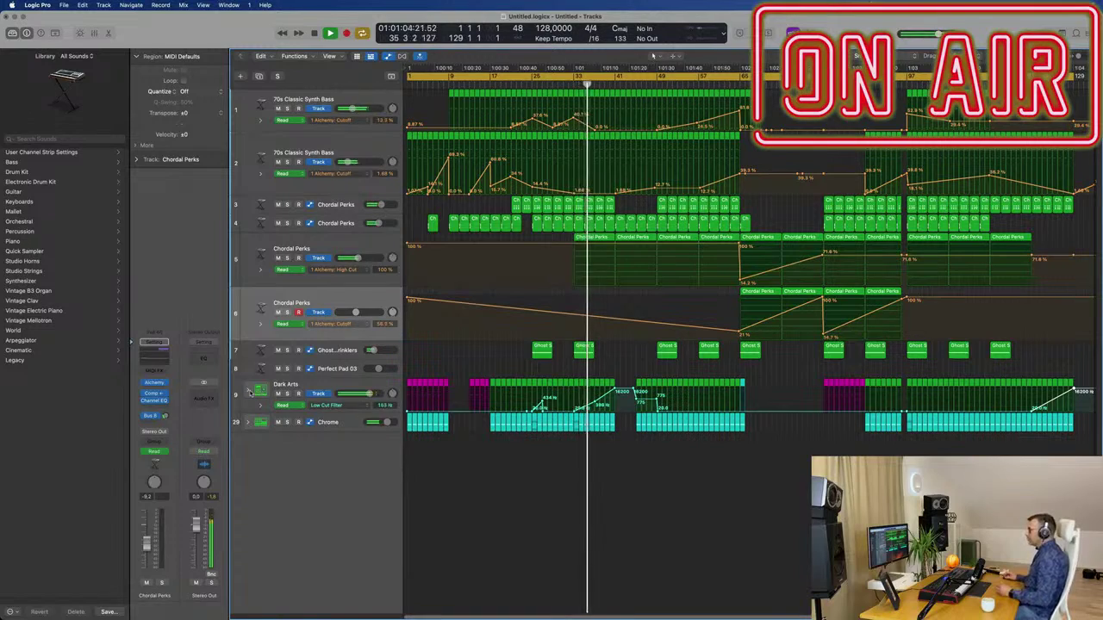
click(250, 393)
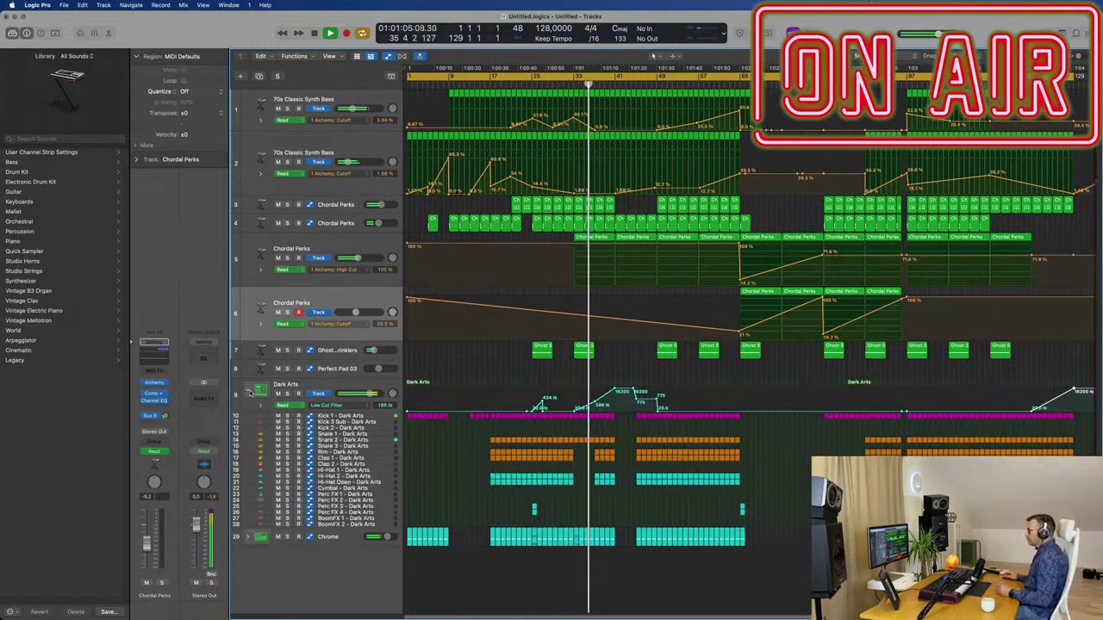
click(247, 537)
scroll(479, 515, down, 2)
scroll(480, 509, up, 1)
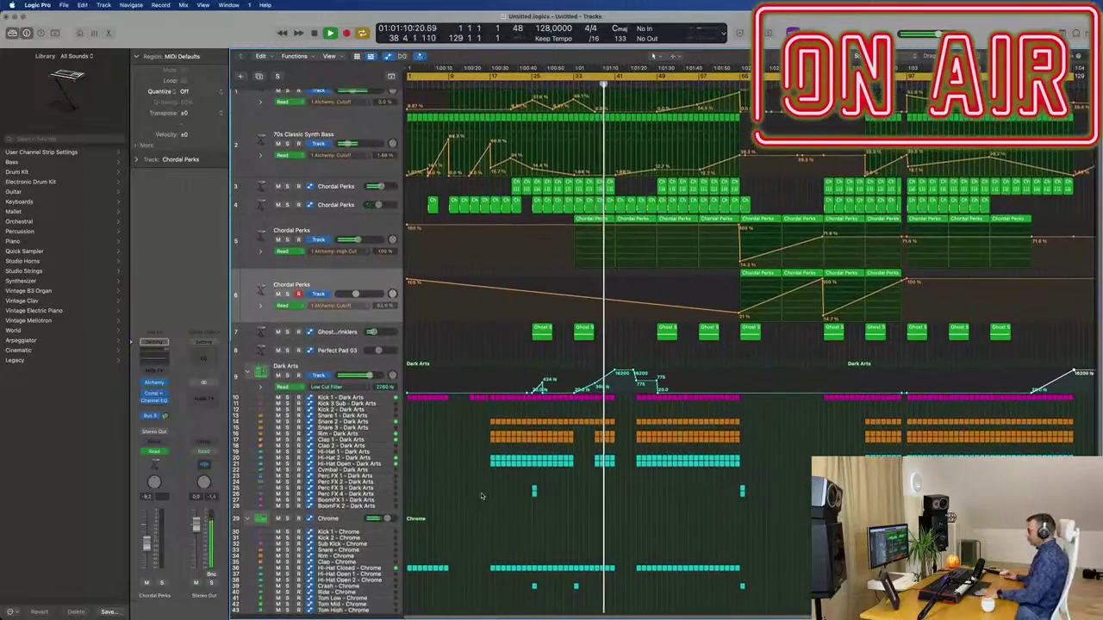
scroll(481, 496, up, 5)
key(super+Up)
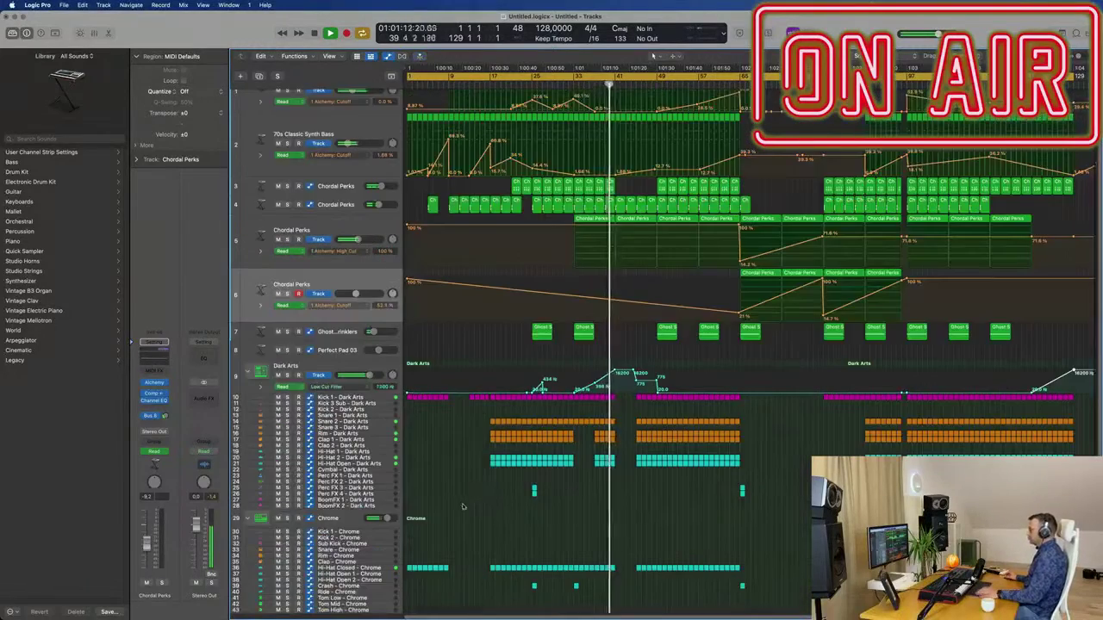
scroll(470, 505, down, 3)
scroll(481, 500, up, 4)
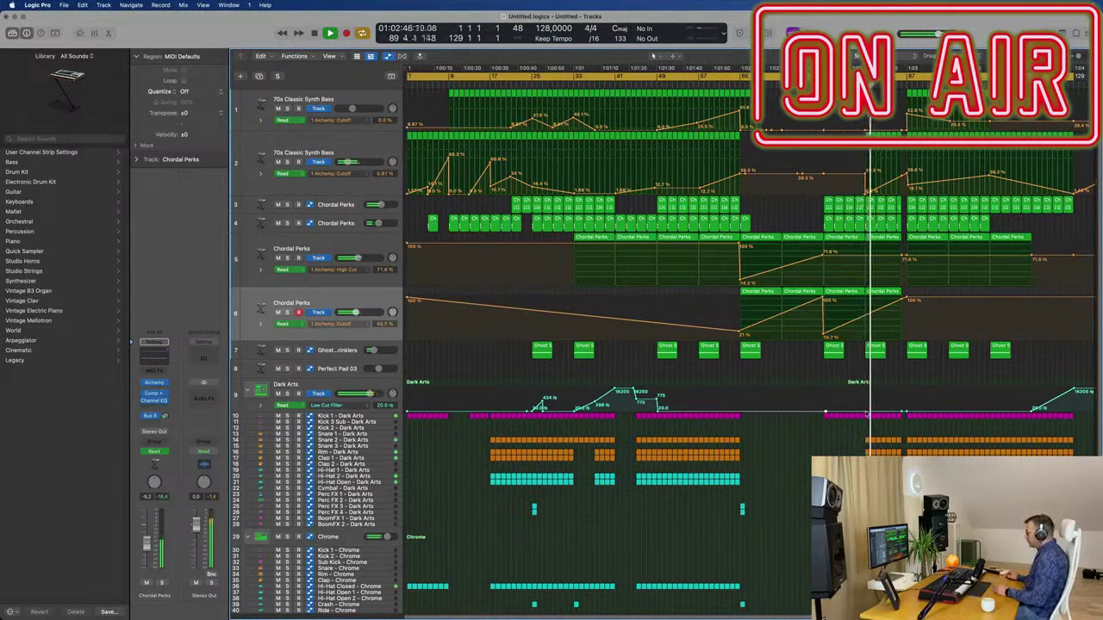
- Ramp the Dark Arts Low Cut Filter from bar 81 to about 7250 Hz at bar 96, and dip track 5's High Cut to about 39% over bars 105–113
drag(872, 408, 902, 391)
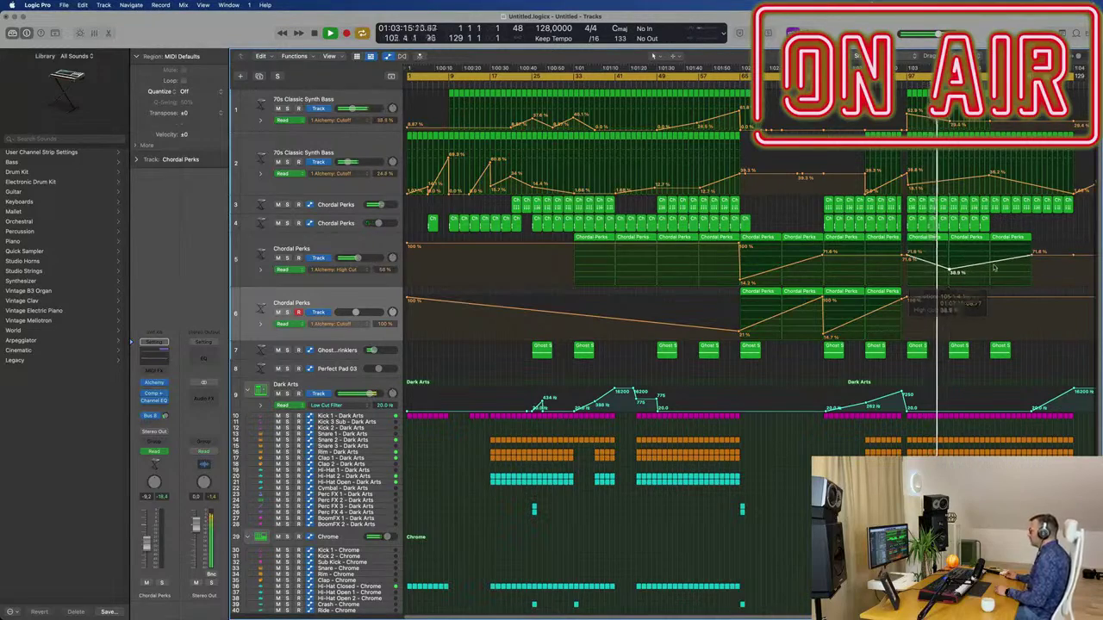
drag(991, 265, 991, 272)
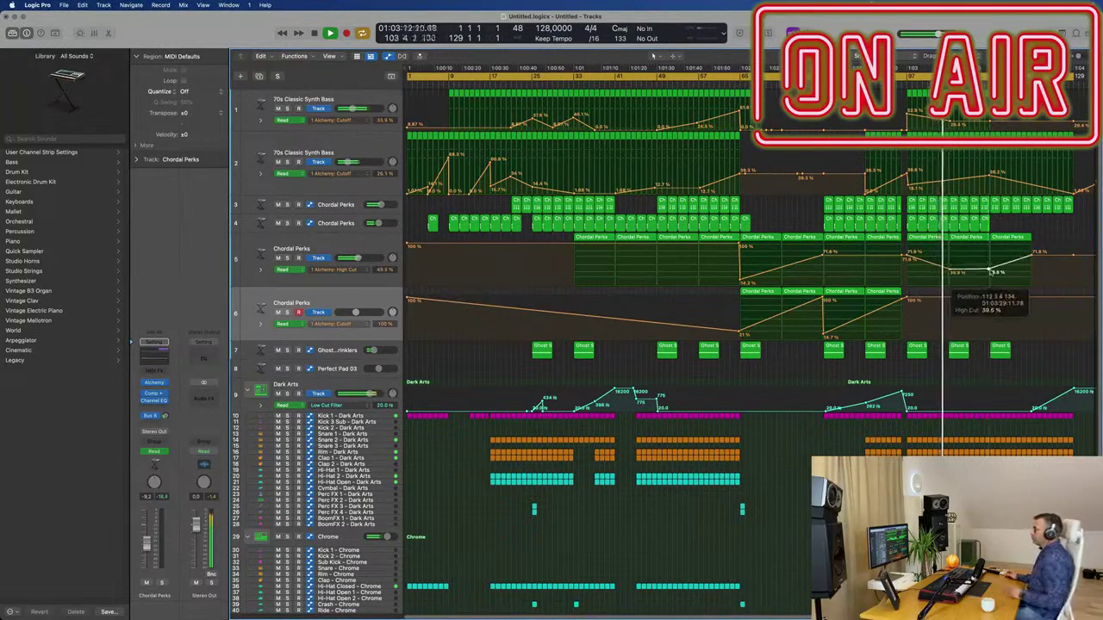